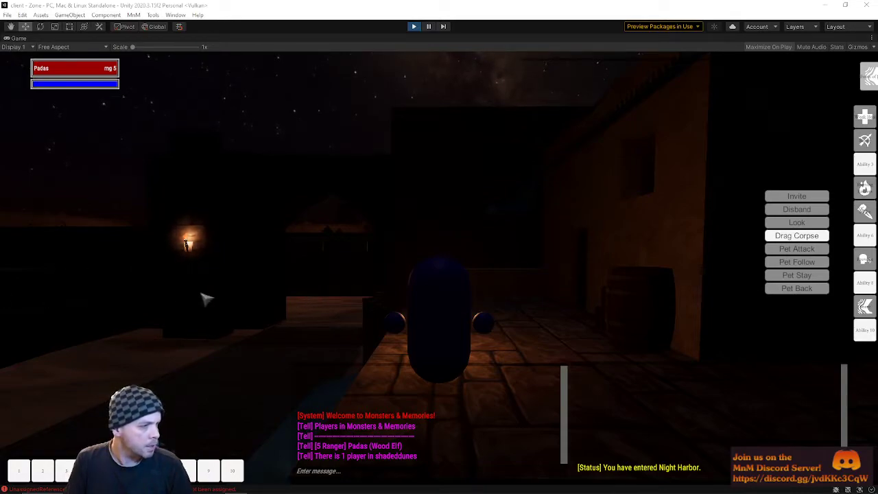
- Walk the character along the dark Night Harbor street and up the outdoor steps, looking over the surrounding buildings
right_click_drag(423, 259, 518, 273)
right_click_drag(431, 262, 734, 297)
key("w")
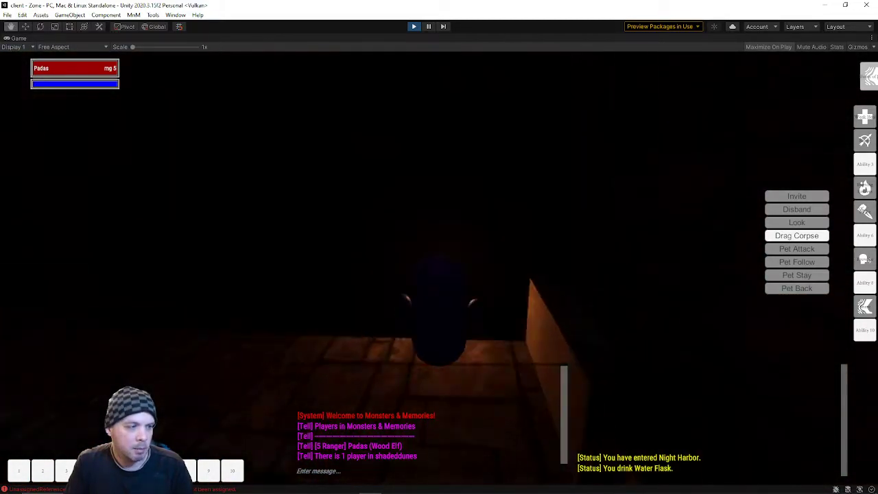
key("w")
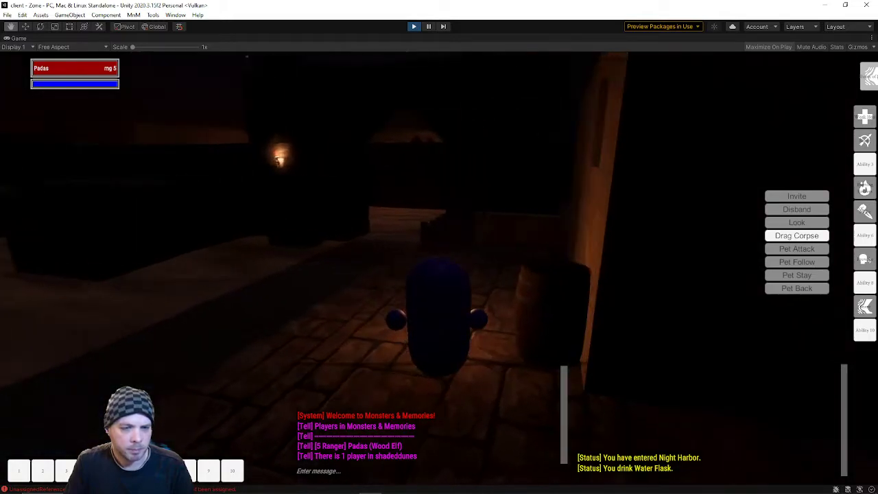
key("a")
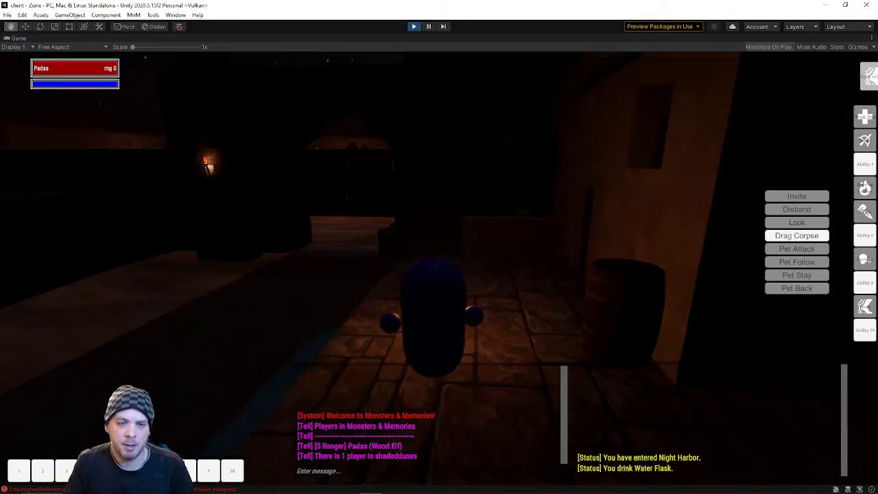
key("w")
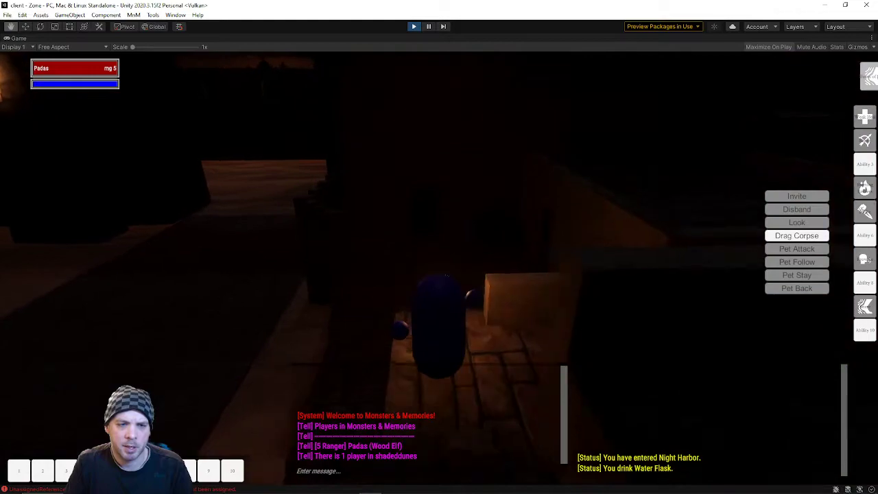
key("w")
key("d")
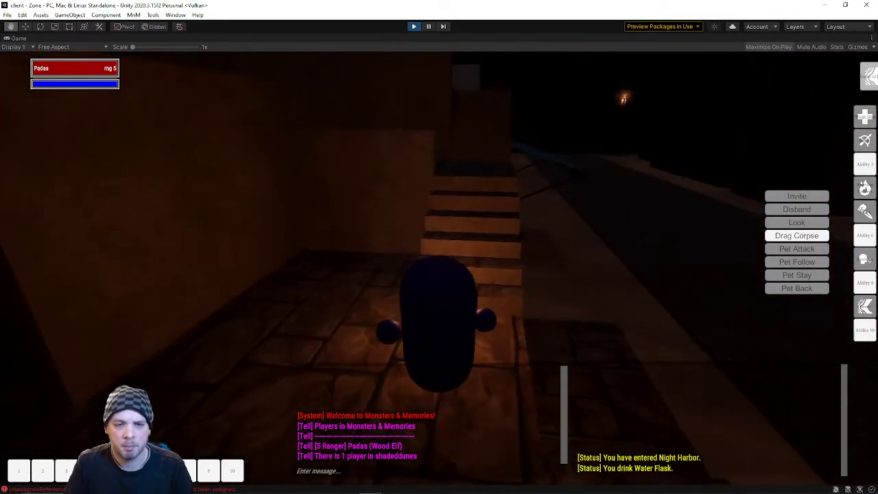
key("d")
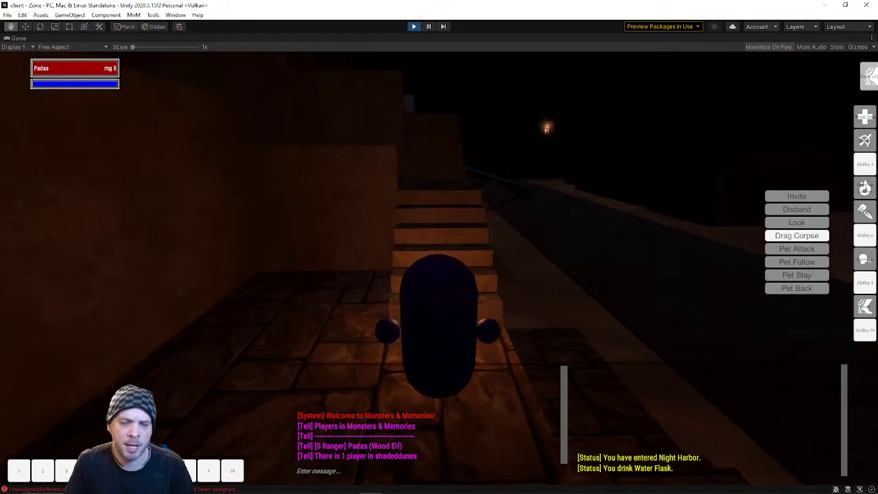
key("w")
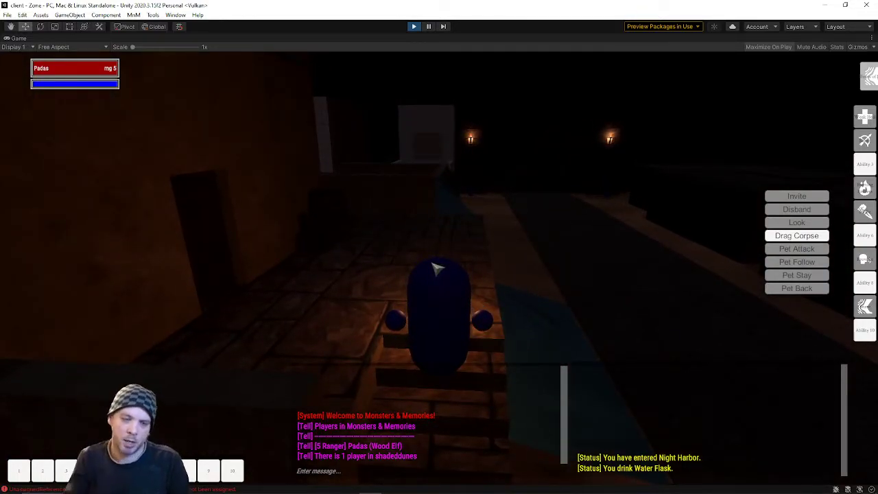
right_click_drag(465, 252, 539, 234)
key("q")
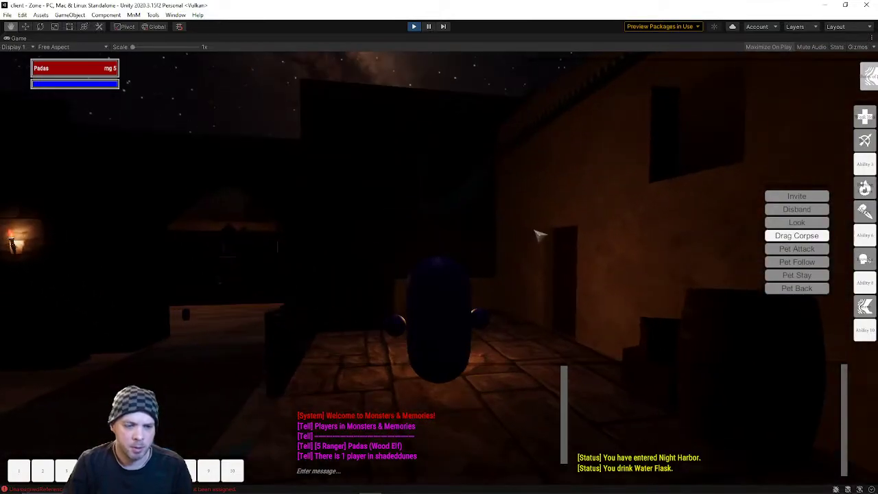
- List the players currently in the game with a chat command
key("Return")
type("/w")
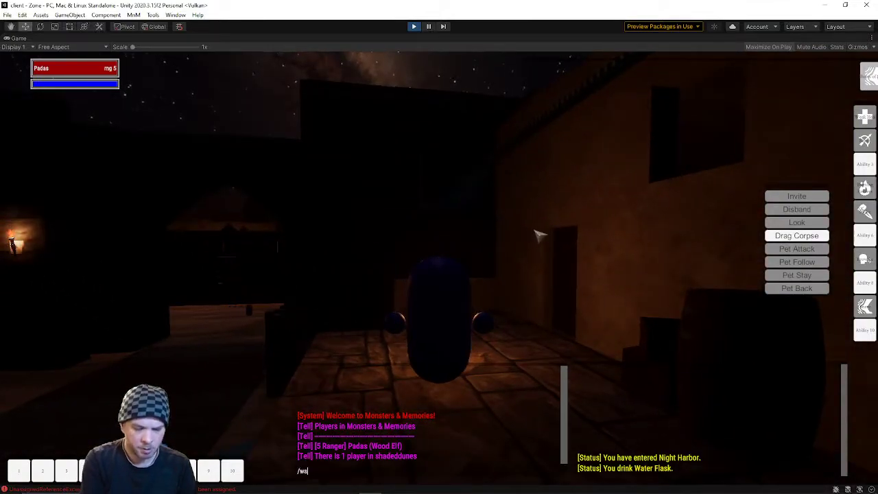
key("Return")
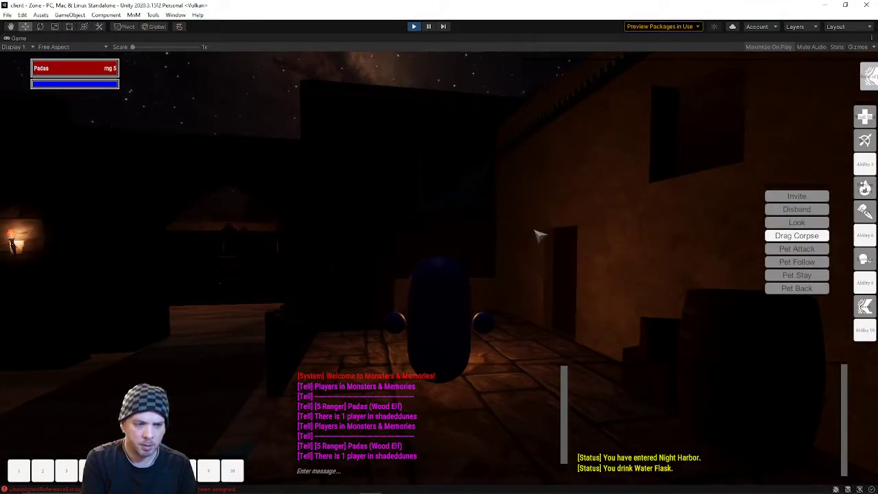
- Set the zone's world time to 6 AM with the timeset chat command
key("Return")
type("/")
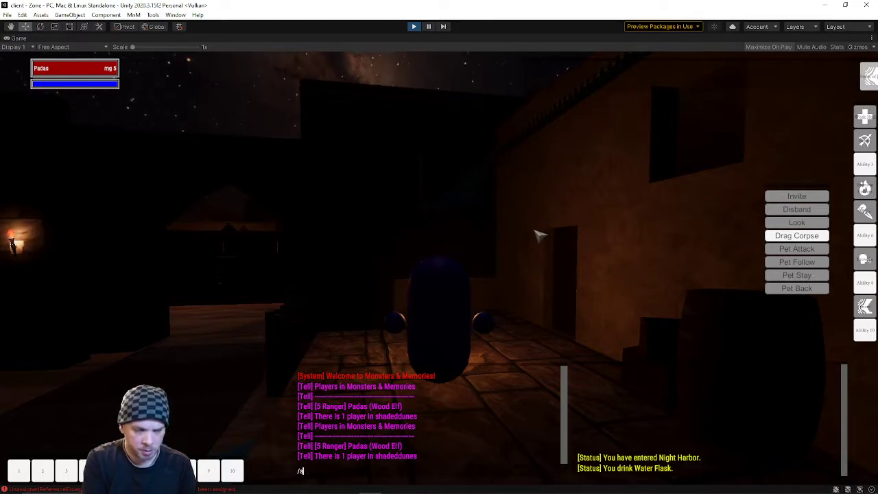
type("timeset 6")
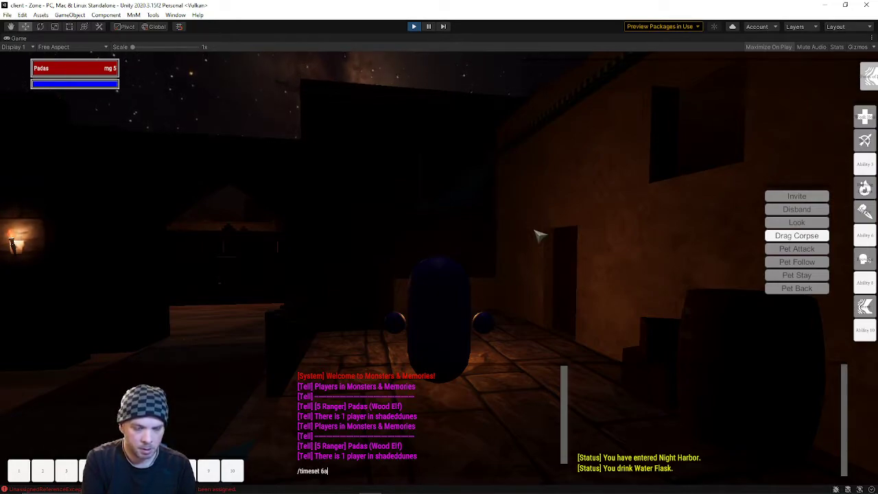
type("a")
key("Return")
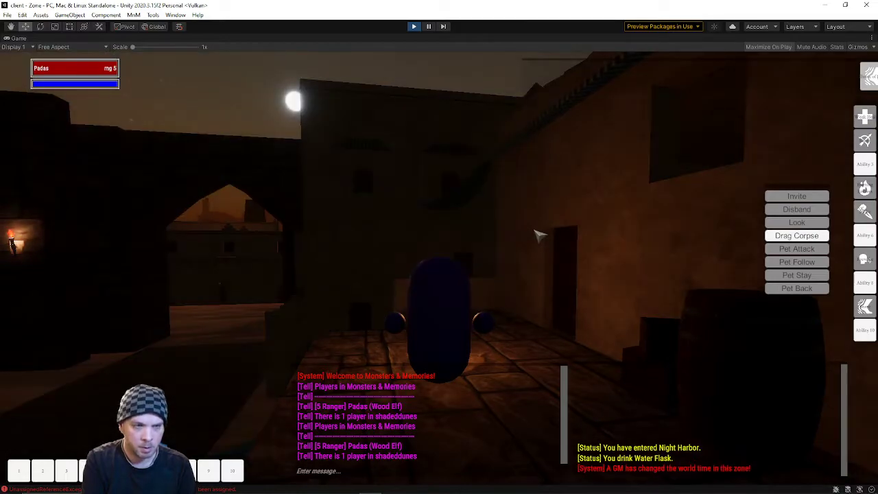
- Walk out to the open paved area and examine the building fronts, awnings and white grid placeholder in the early light
right_click_drag(475, 270, 496, 203)
key("w")
key("w")
key("w")
key("w")
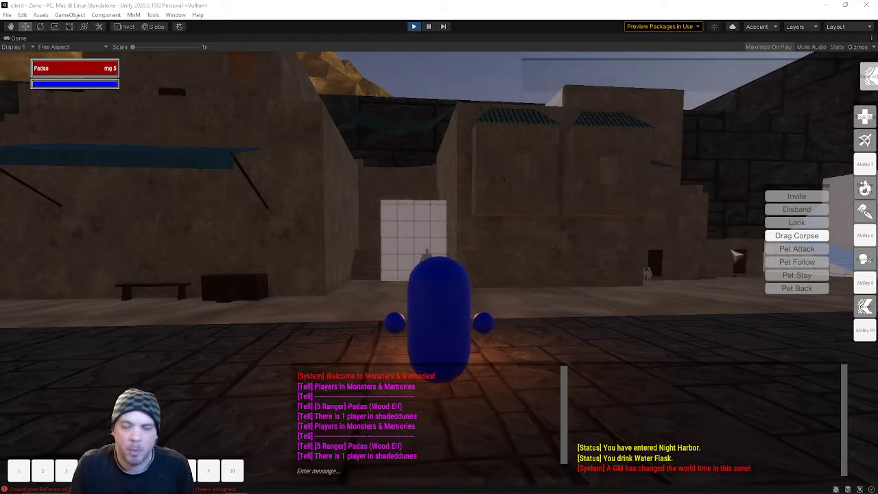
right_click_drag(443, 228, 364, 240)
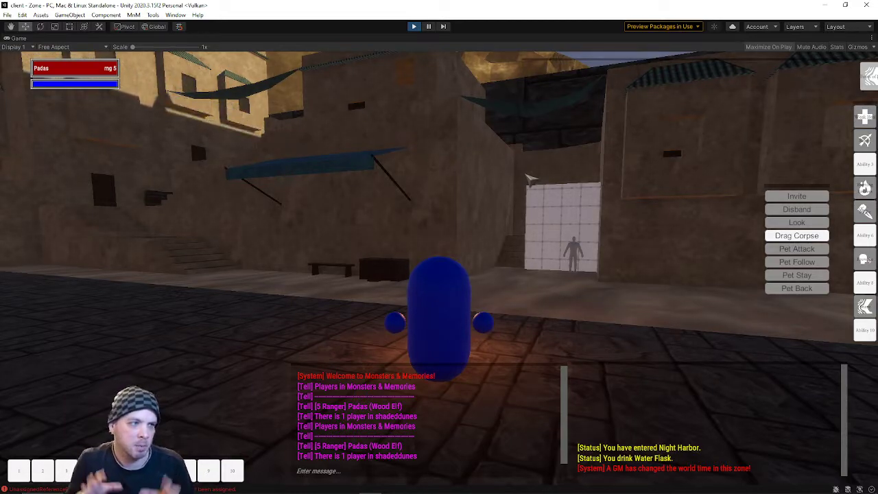
mouse_move(546, 202)
right_mouse_down()
mouse_move(510, 199)
mouse_move(541, 191)
right_mouse_up()
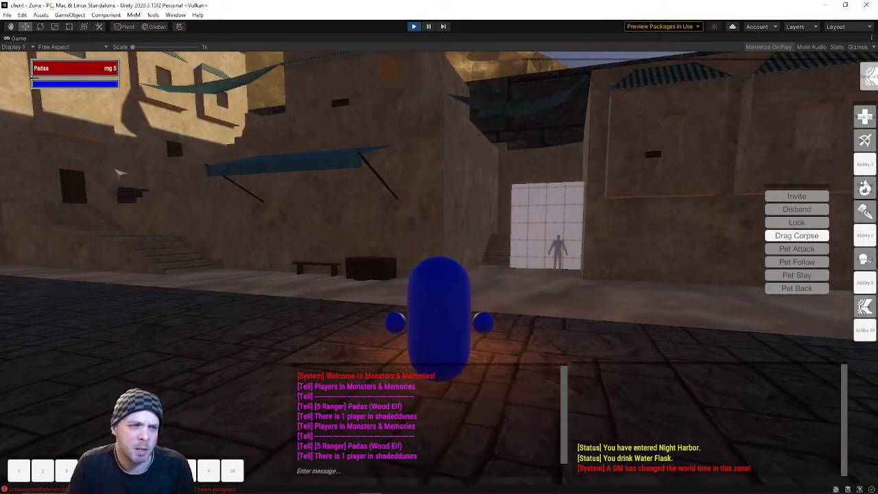
right_click_drag(418, 201, 418, 240)
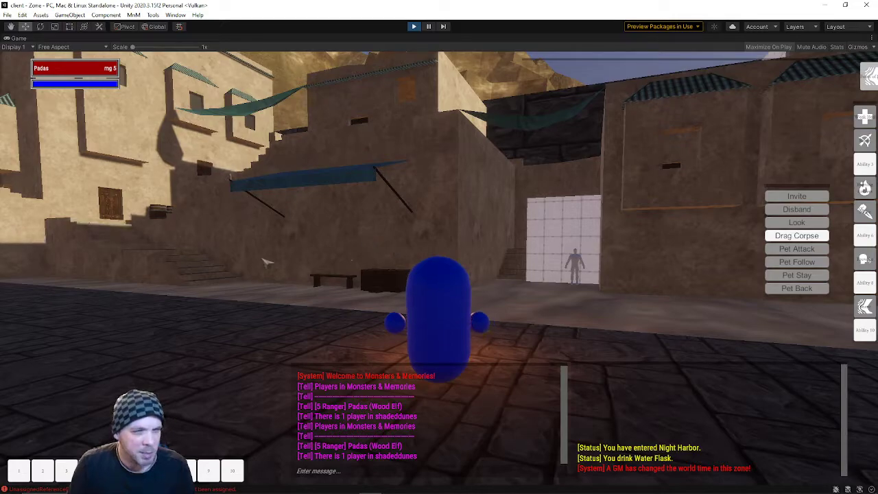
right_click_drag(381, 252, 315, 259)
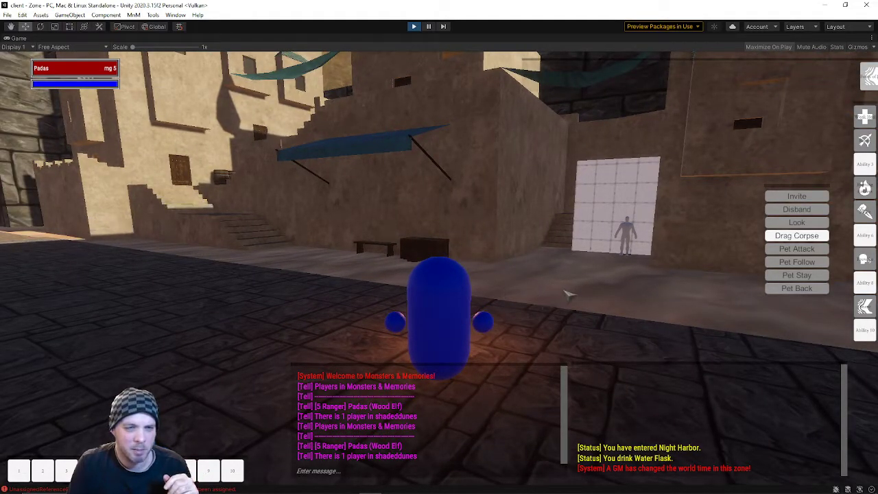
- Cross the paved area and climb the stone stairs to the wooden door beside the barrels
right_click_drag(547, 274, 508, 274)
key("w")
key("w")
right_click_drag(569, 306, 569, 377)
right_click_drag(386, 208, 302, 168)
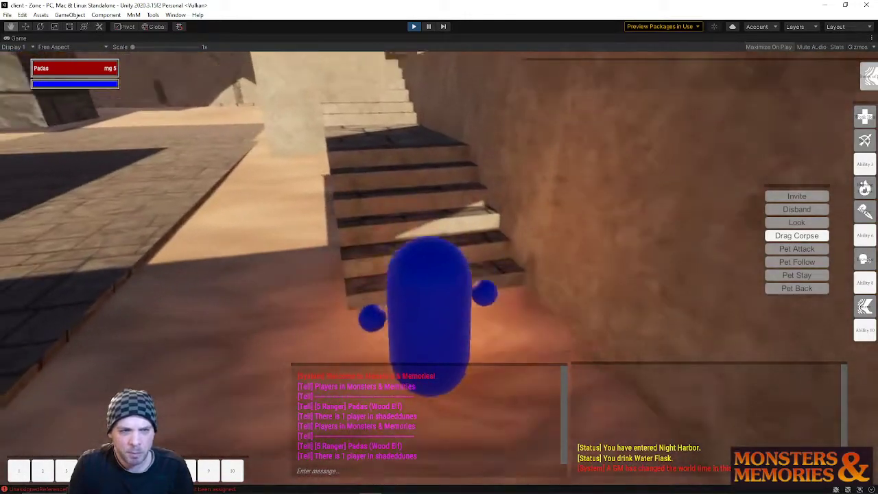
key("w")
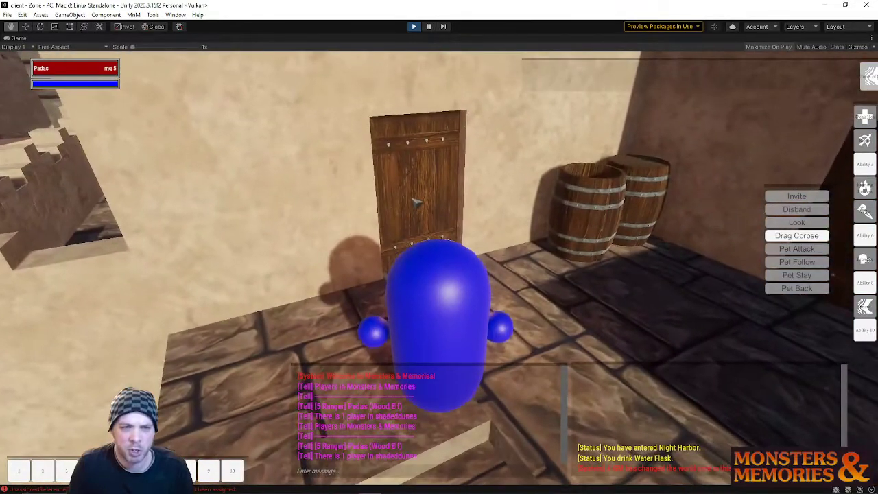
- Tour the house interior with the table and chairs, and return outside to the wooden door
key("w")
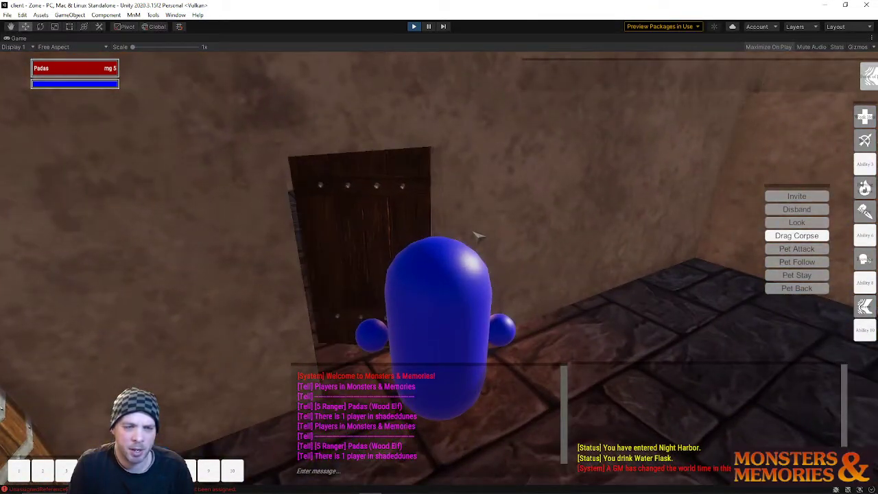
right_click_drag(479, 236, 343, 235)
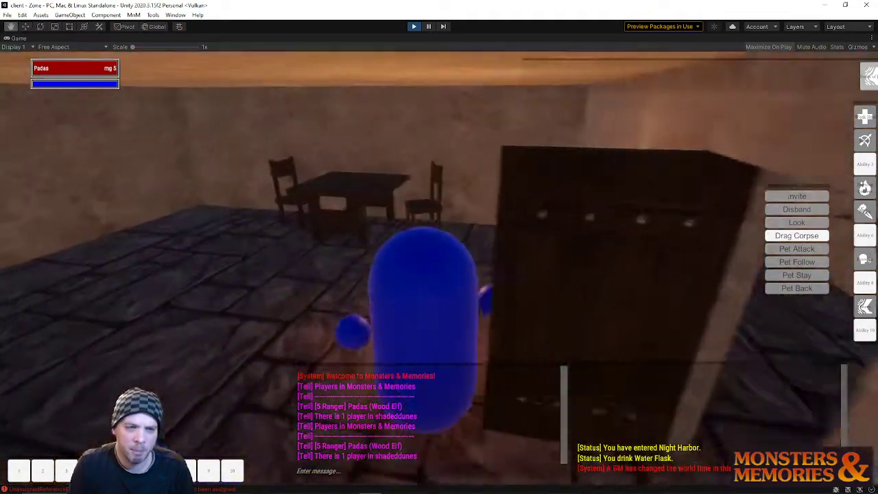
key("w")
right_click_drag(439, 235, 412, 288)
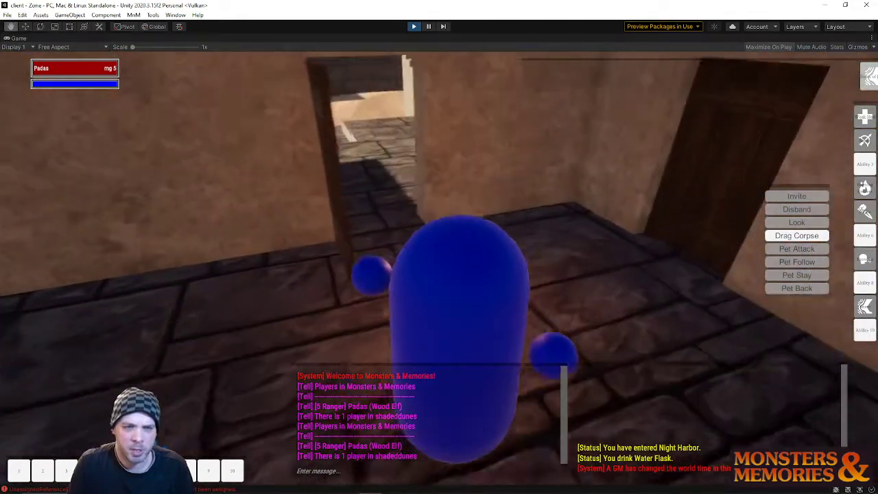
key("w")
right_click_drag(439, 247, 220, 247)
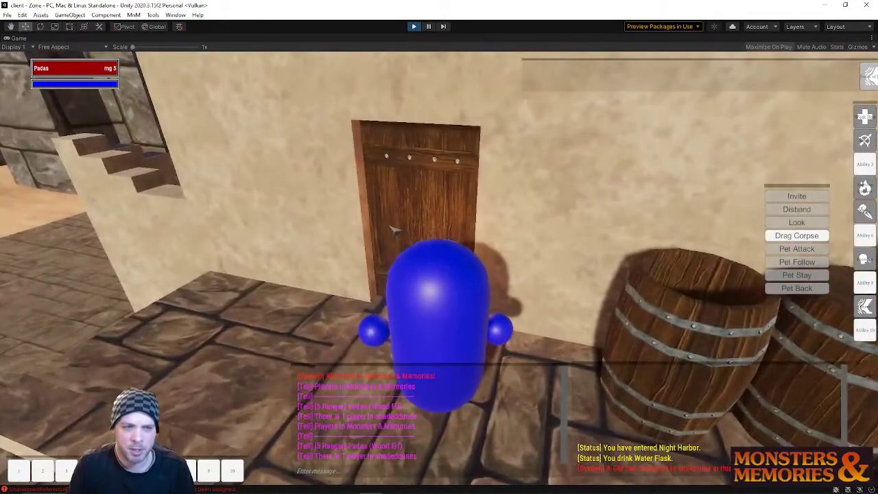
- Open the wooden door by the barrels, look around inside, and head back out to the street
key("u")
key("w")
right_click_drag(440, 247, 508, 247)
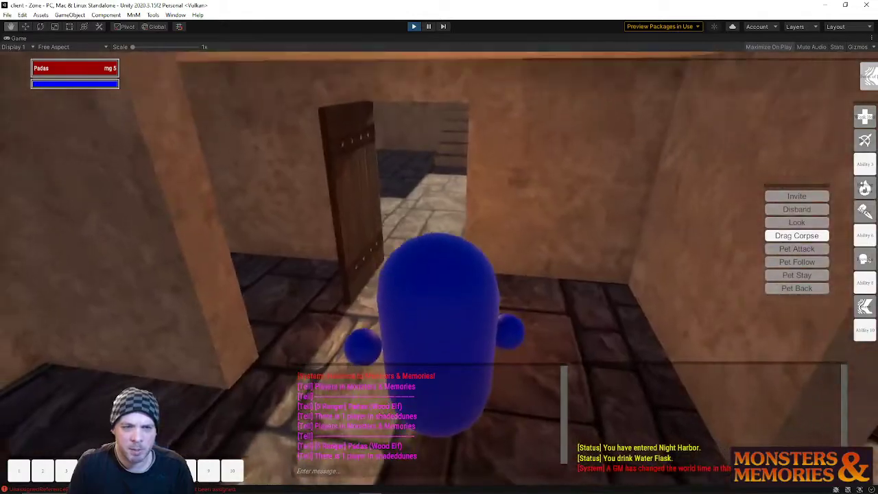
key("w")
right_click_drag(439, 247, 439, 199)
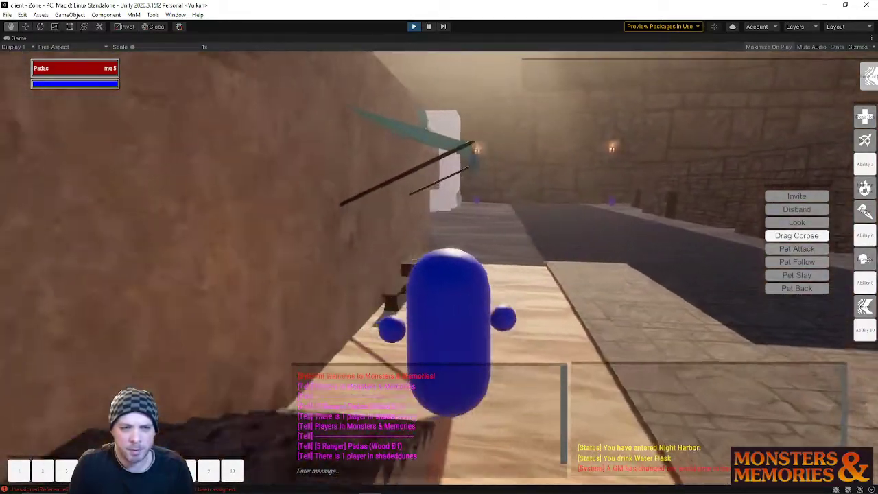
- Inspect the room with the dark table and chairs through its wall opening, and return to the street
key("w")
right_click_drag(439, 247, 391, 247)
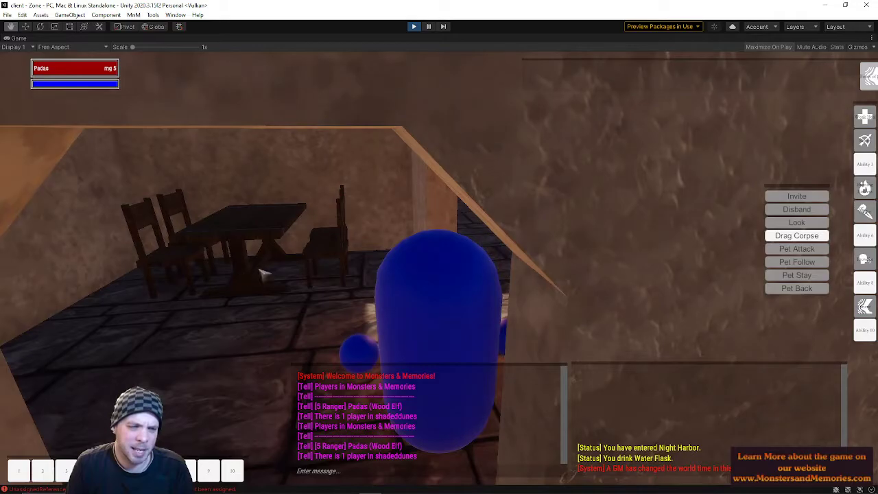
key("w")
right_click_drag(265, 274, 340, 245)
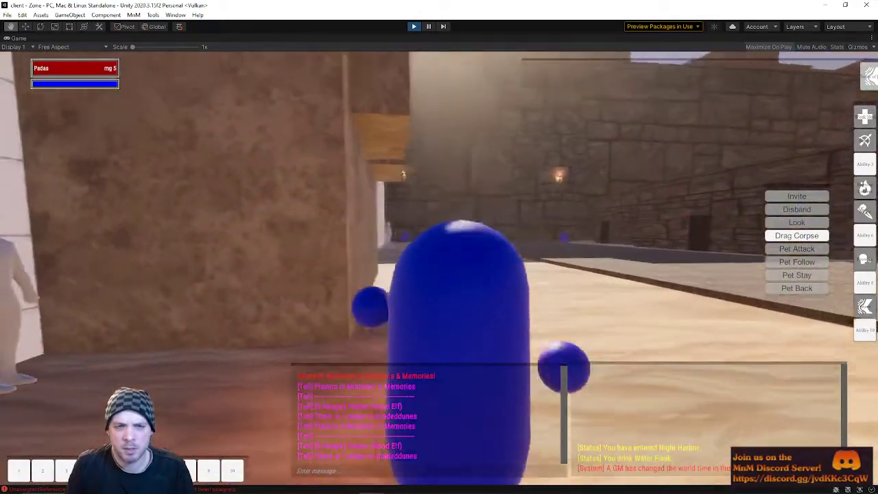
- Walk into the alley with the white grid placeholder and climb the narrow stairs into the upper building
key("w")
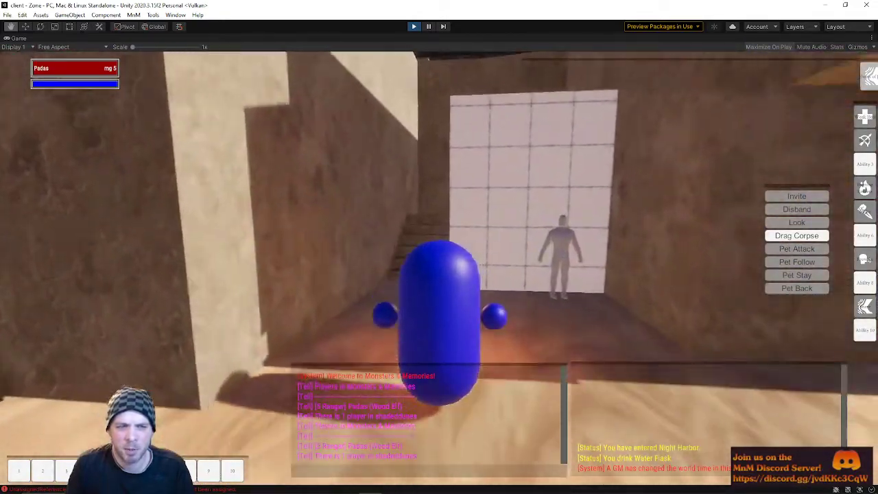
key("w")
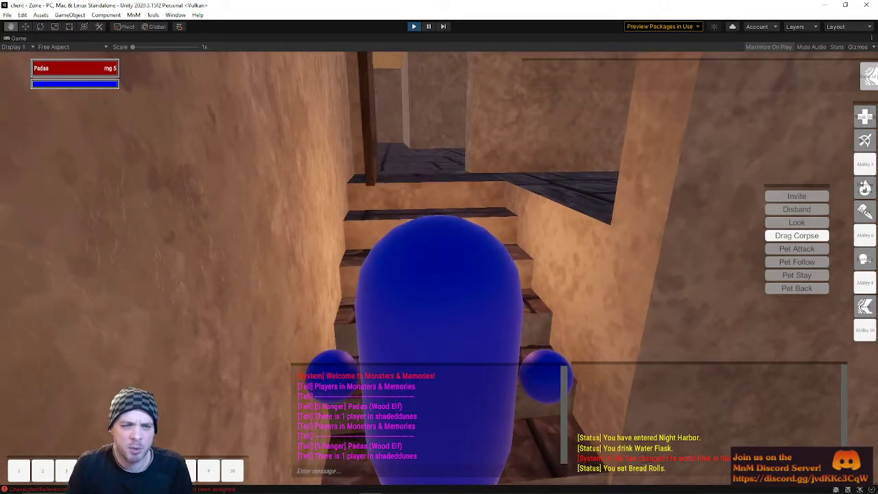
key("w")
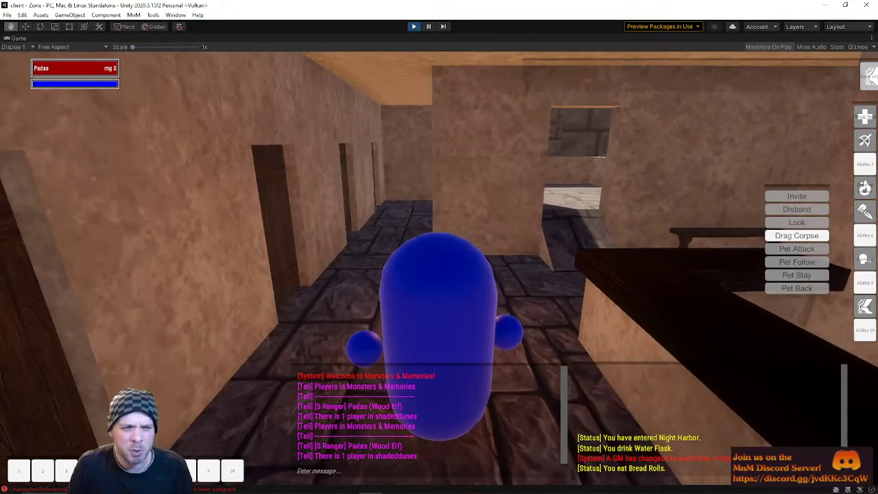
- Explore the upper building's interior, examining the counter, side doors, benches and opening to the terrace
key("w")
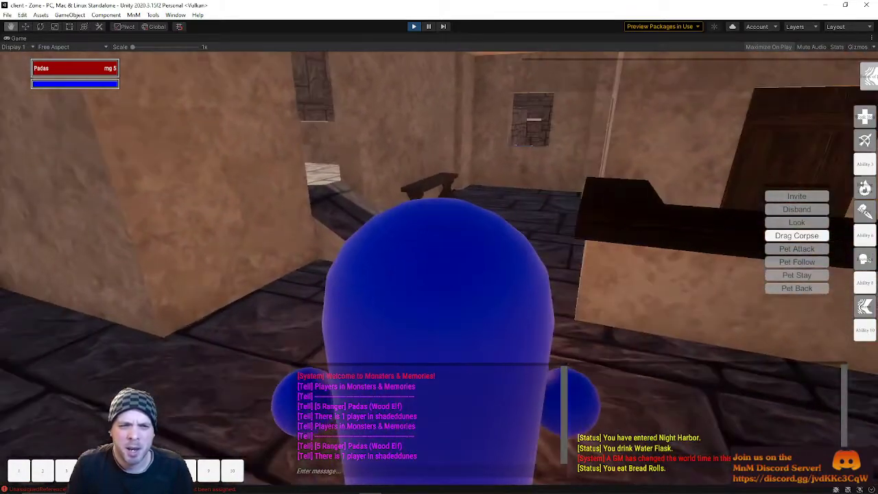
key("w")
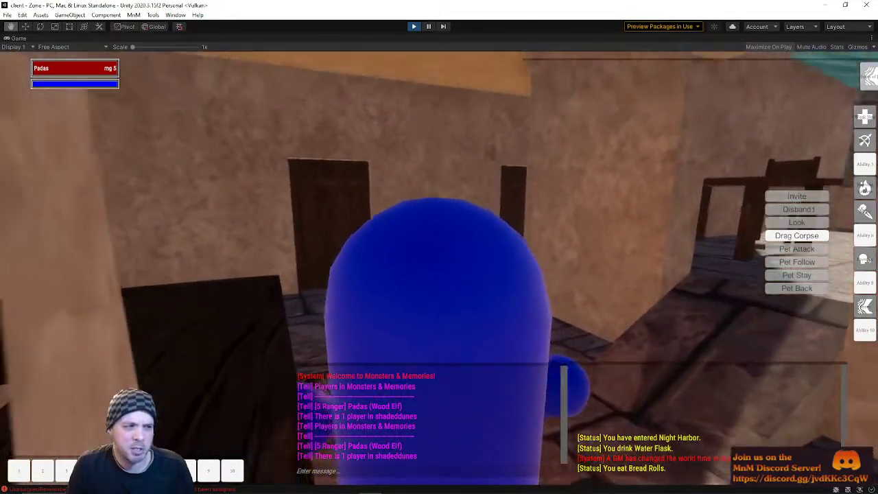
key("w")
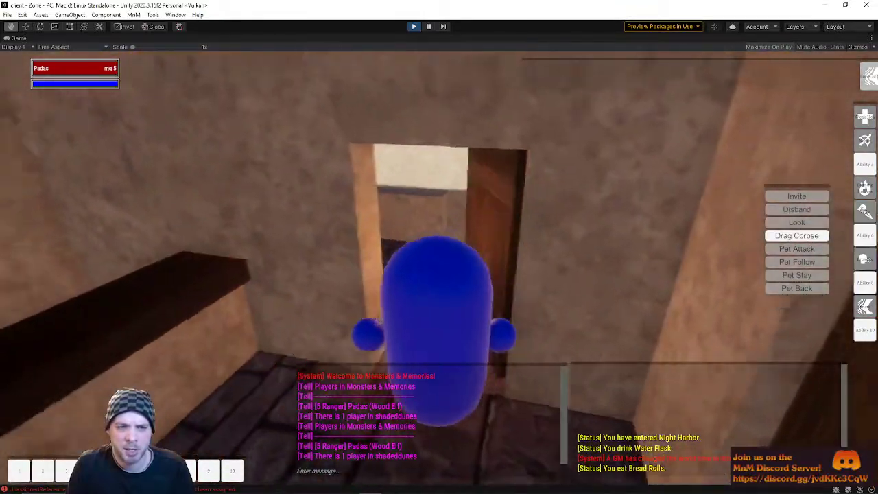
right_click_drag(407, 162, 407, 162)
right_click_drag(561, 120, 562, 120)
key("w")
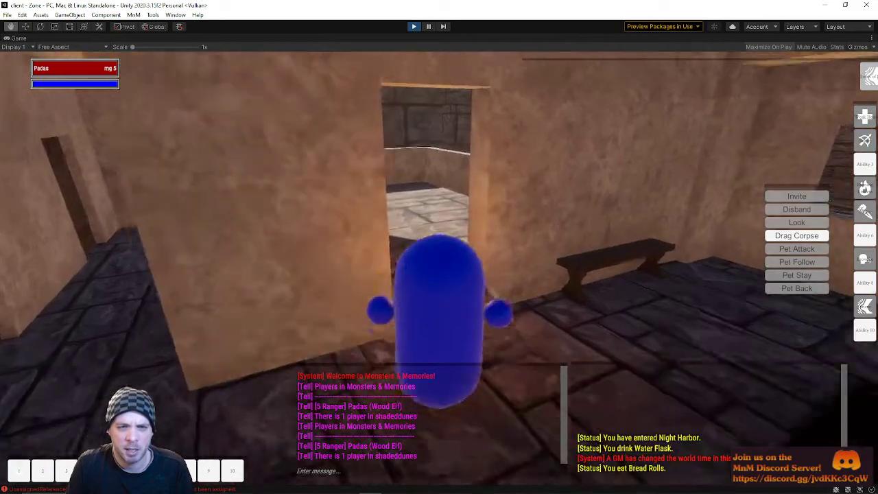
- Walk through the upper building to the wooden doors beside the long counter
key("w")
right_click_drag(500, 106, 500, 105)
right_click_drag(633, 187, 633, 188)
key("w")
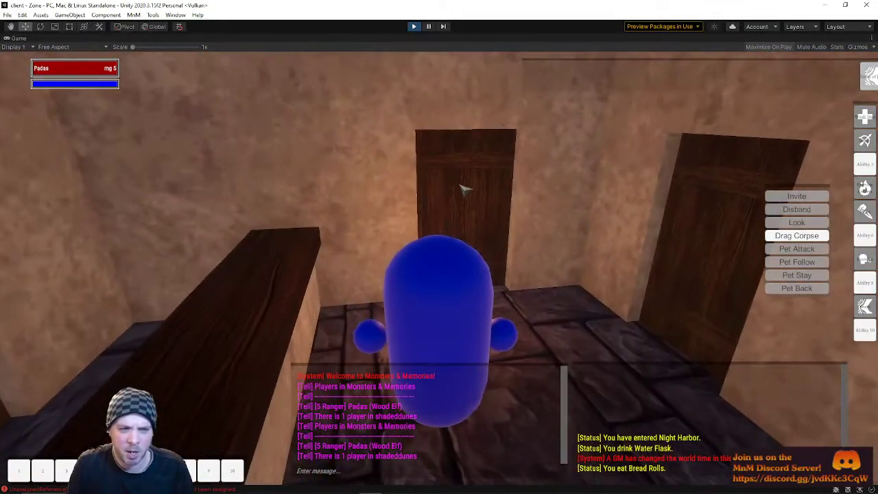
- Open the wooden door by the counter and walk into the small bedroom
right_click_drag(451, 222, 232, 229)
key("w")
right_click_drag(511, 241, 511, 242)
mouse_move(454, 216)
right_mouse_down()
mouse_move(475, 239)
mouse_move(428, 209)
mouse_move(440, 210)
right_mouse_up()
key("w")
left_click(437, 215)
key("w")
key("w")
key("w")
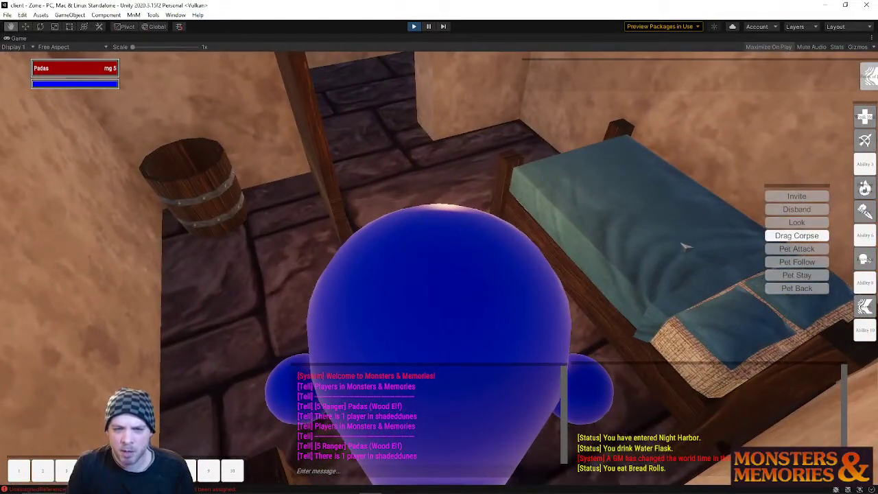
- Inspect the bedroom's bed, wooden bucket and door from several angles, and walk out through the doorway
right_click_drag(701, 287, 701, 286)
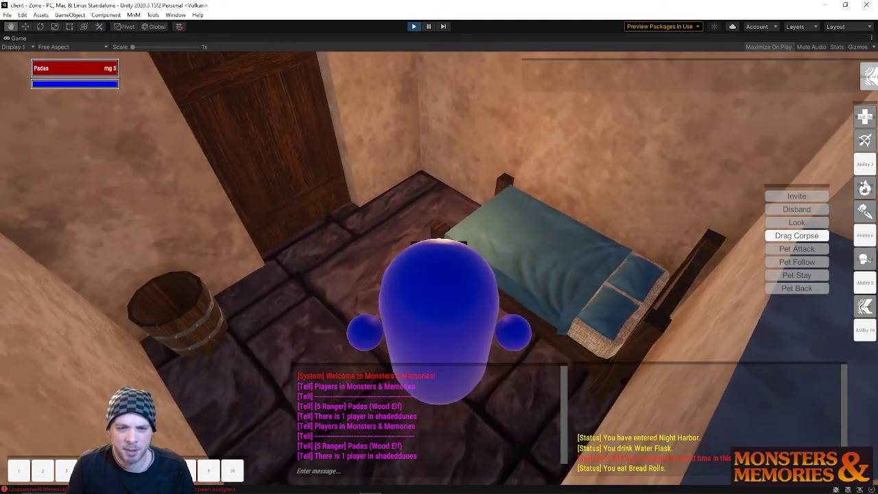
right_click_drag(575, 248, 575, 248)
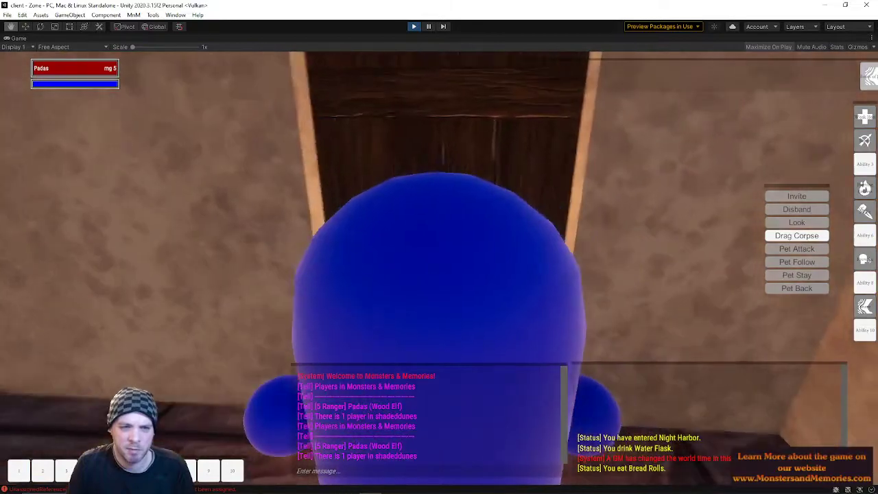
right_click_drag(541, 200, 540, 200)
right_click_drag(551, 128, 551, 127)
key("w")
key("w")
key("w")
key("w")
key("w")
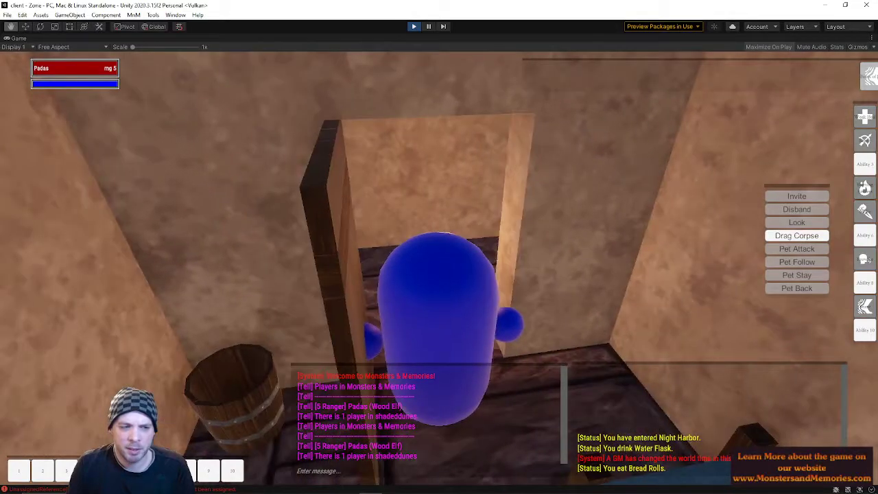
- Examine the passage outside the bedroom and the counter area near the open window
key("s")
right_click_drag(184, 247, 184, 247)
key("w")
right_click_drag(400, 213, 400, 214)
key("w")
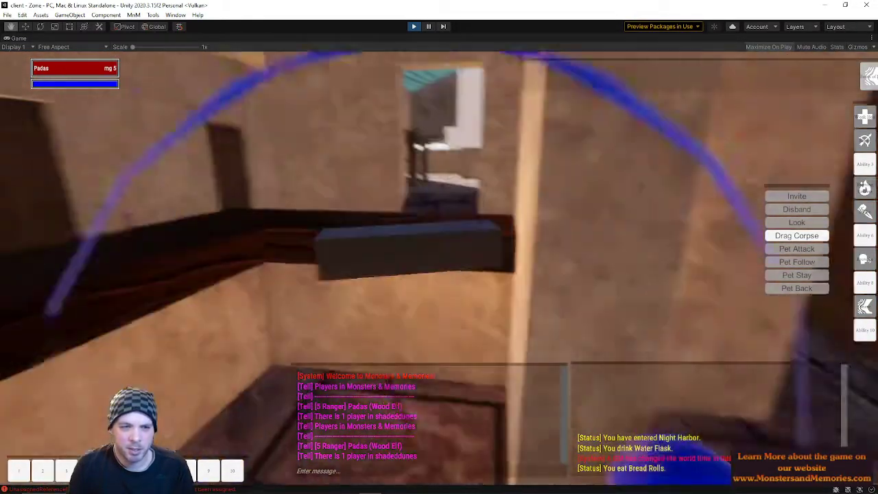
key("w")
- Leave the upper building and return to the sandy street facing the three mannequin figures
right_click_drag(400, 213, 507, 183)
key("w")
key("w")
key("w")
key("w")
key("w")
key("w")
key("w")
key("w")
key("w")
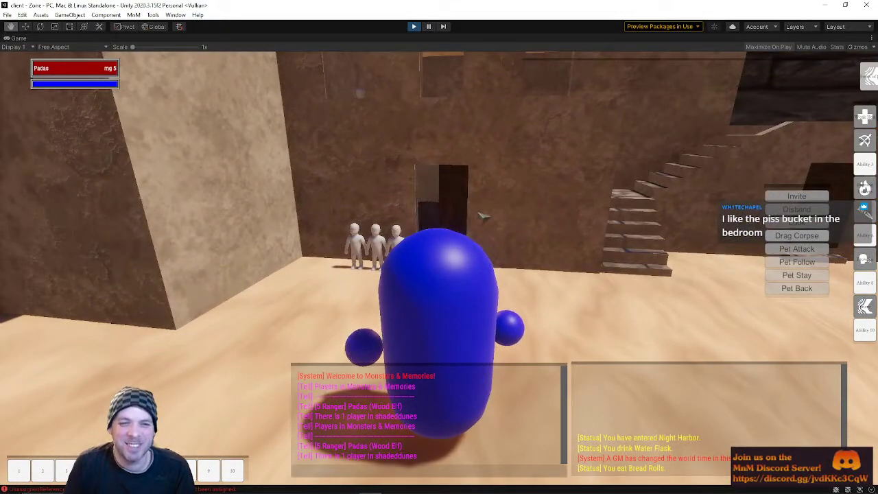
- Approach the small building beside the outdoor stairs and open its ground-floor door
key("w")
right_click_drag(479, 214, 479, 214)
key("d")
right_click_drag(433, 259, 472, 249)
key("d")
key("w")
right_click_drag(563, 258, 562, 258)
key("u")
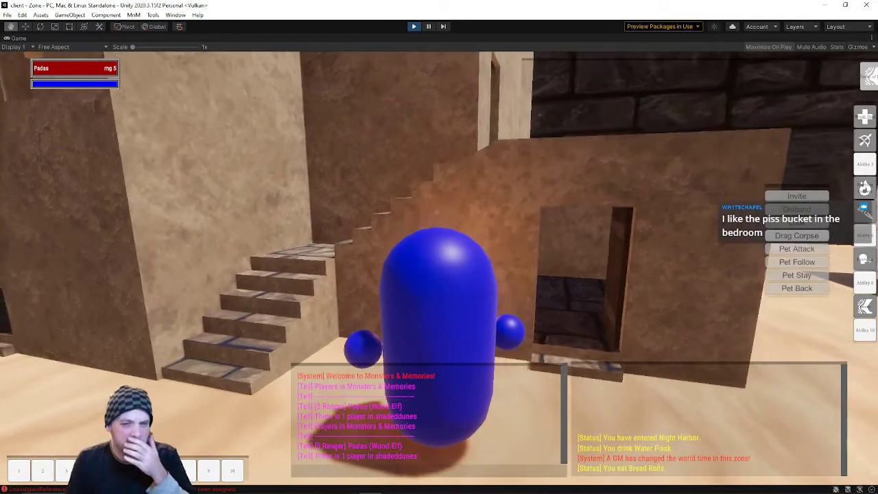
- Back away from the small building to view its doorway and the adjoining outdoor stairs
key("a")
right_click_drag(569, 288, 568, 271)
key("s")
right_click_drag(533, 241, 614, 277)
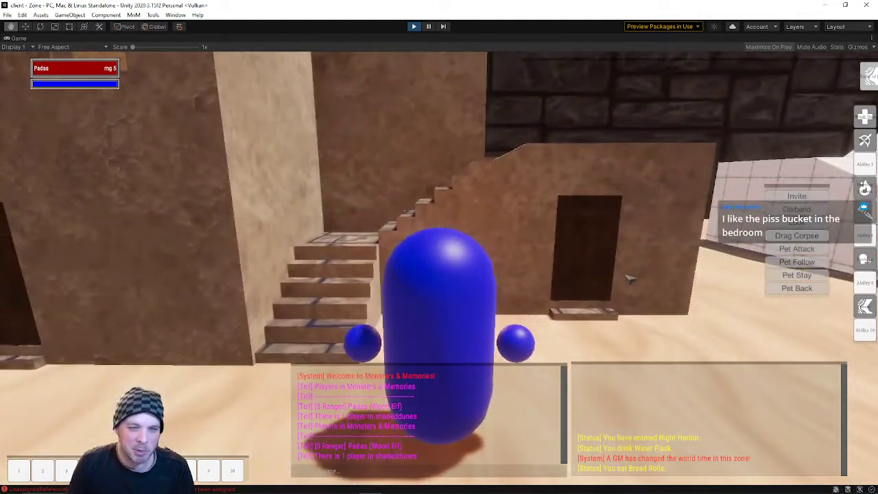
- Climb the outdoor stairs to the stone landing in front of the upper door
key("w")
right_click_drag(472, 293, 581, 243)
key("space")
key("w")
key("s")
key("d")
key("w")
key("s")
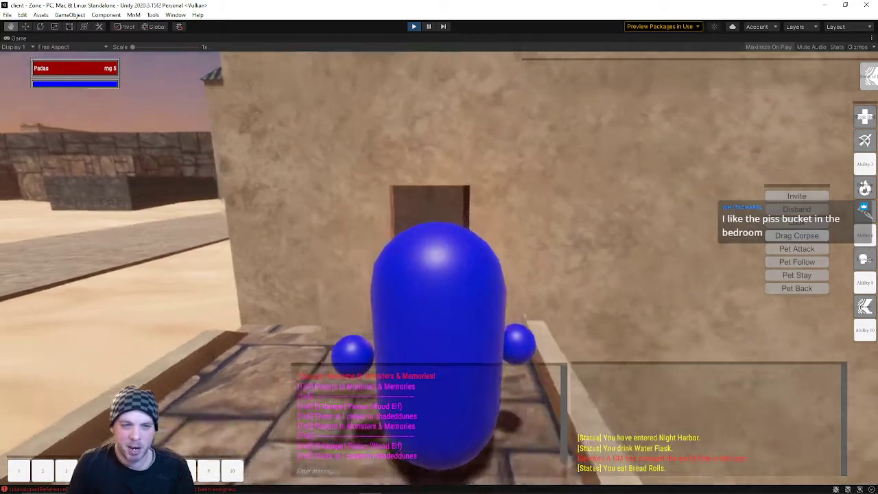
- Test moving and jumping at the upper doorway on the stone landing
key("w")
key("space")
key("s")
key("w")
key("s")
key("w")
key("s")
key("w")
key("s")
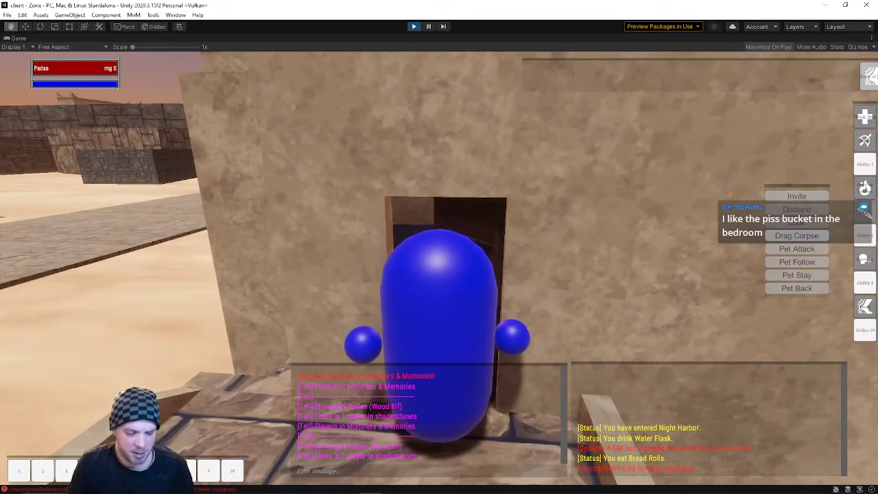
- Leave the stone landing and jump down to the sandy street
key("a")
key("d")
key("a")
key("w")
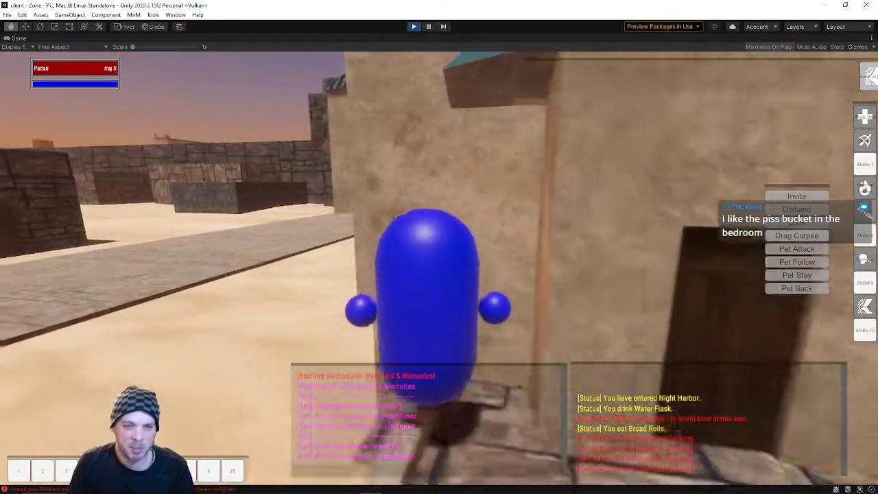
key("space")
key("s")
key("d")
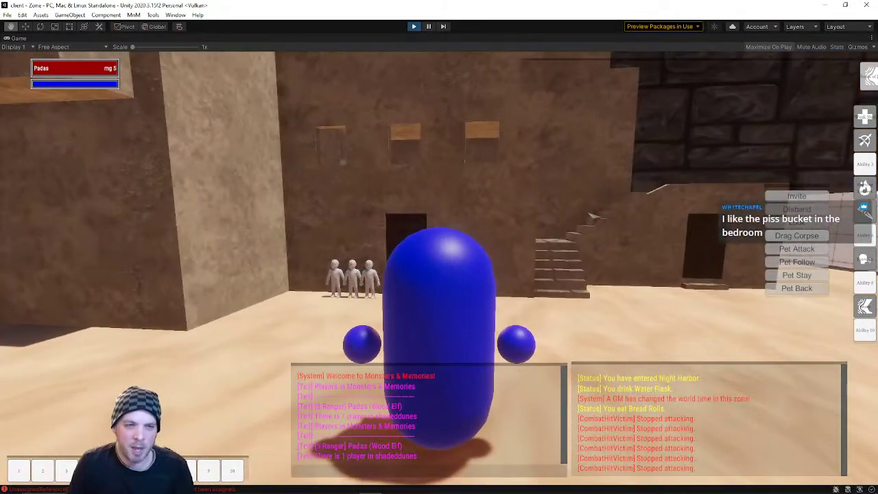
- Examine the facade above the three mannequin figures, and back onto the paved road to view the surrounding buildings
right_click_drag(457, 155, 288, 192)
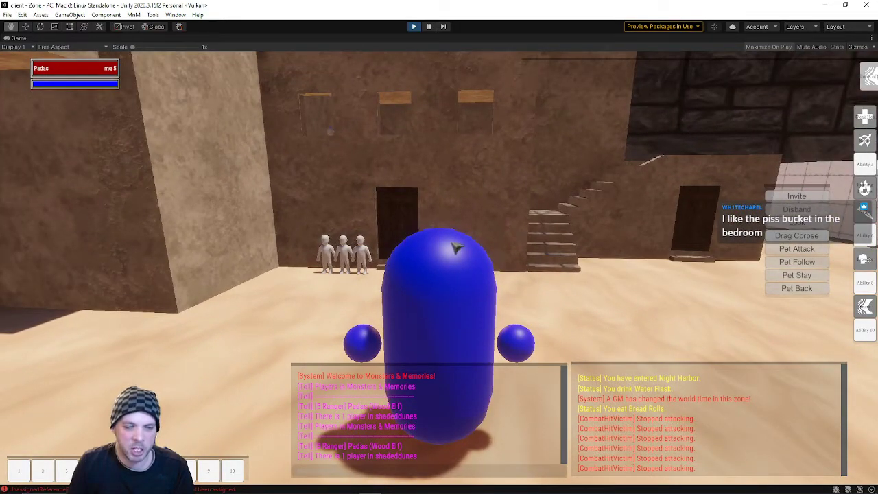
right_click_drag(457, 247, 388, 184)
right_click_drag(378, 145, 426, 172)
key("w")
key("s")
mouse_move(480, 252)
right_mouse_down()
mouse_move(483, 281)
mouse_move(470, 277)
mouse_move(476, 240)
right_mouse_up()
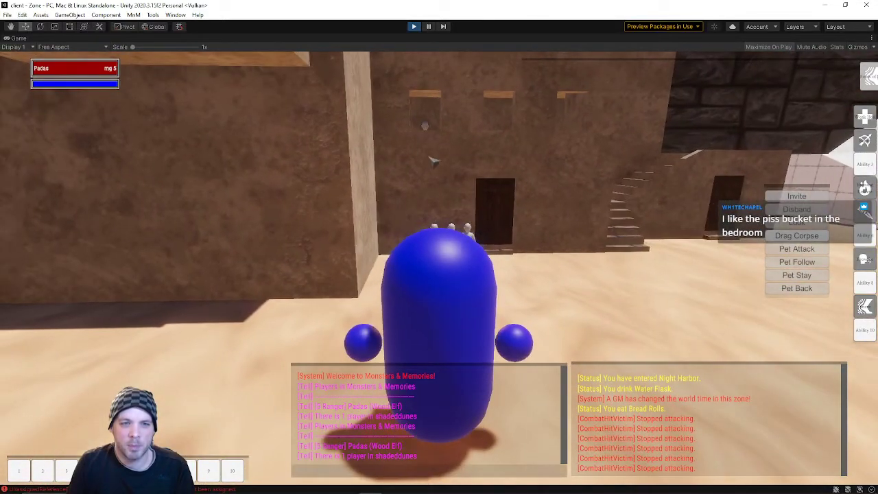
mouse_move(443, 131)
right_mouse_down()
mouse_move(420, 126)
mouse_move(429, 126)
right_mouse_up()
right_click_drag(453, 169, 413, 167)
right_click_drag(496, 143, 453, 116)
key("s")
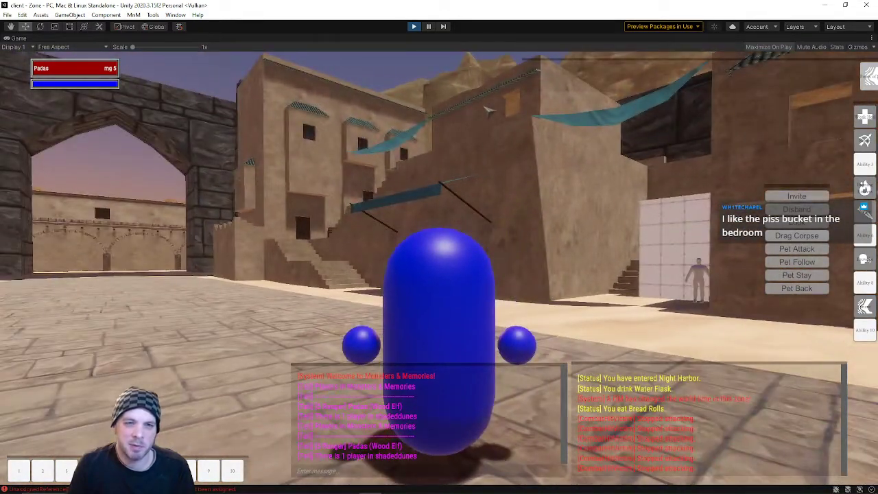
- Climb to the upper terrace and enter the building beneath the green tiled awning
key("w")
right_click_drag(509, 102, 515, 134)
key("w")
key("w")
key("w")
key("space")
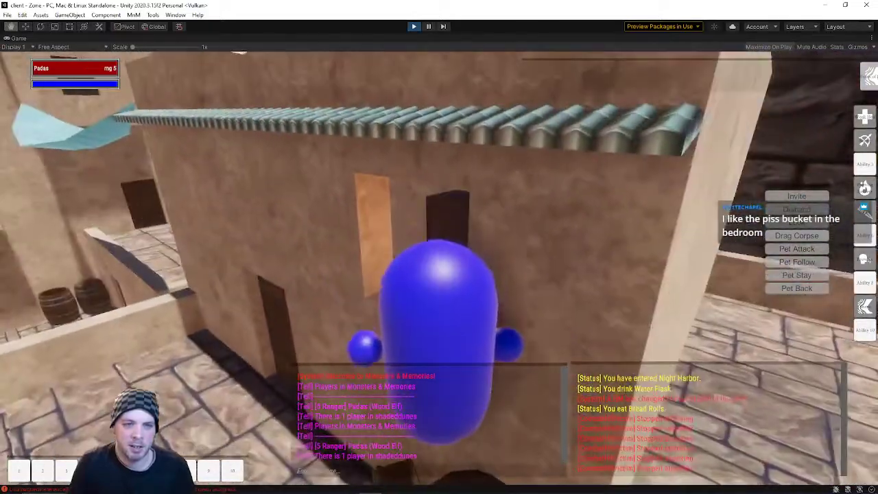
key("w")
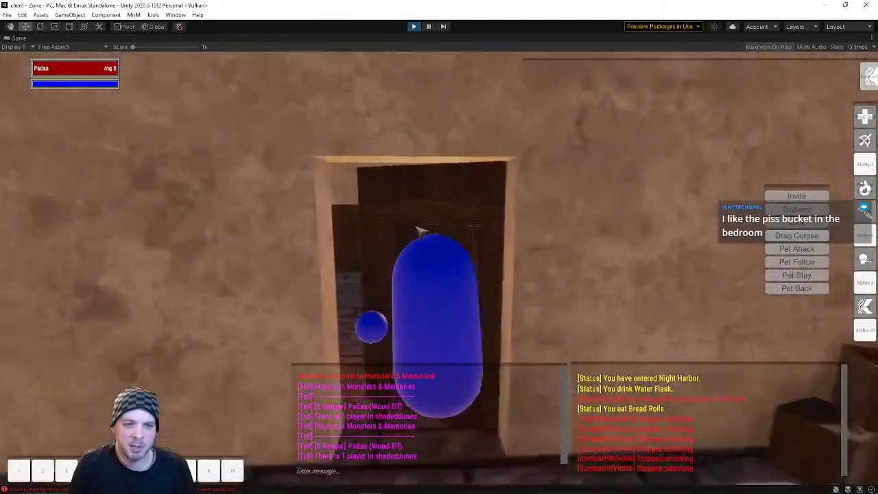
- Look around the empty stone-floored room and exit through its far door to the barrel terrace
key("w")
right_click_drag(419, 230, 474, 264)
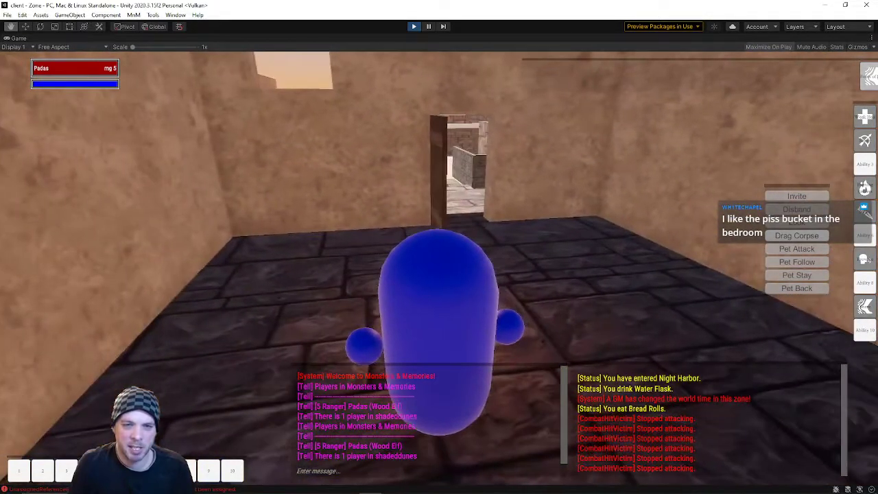
key("w")
right_click_drag(439, 247, 329, 247)
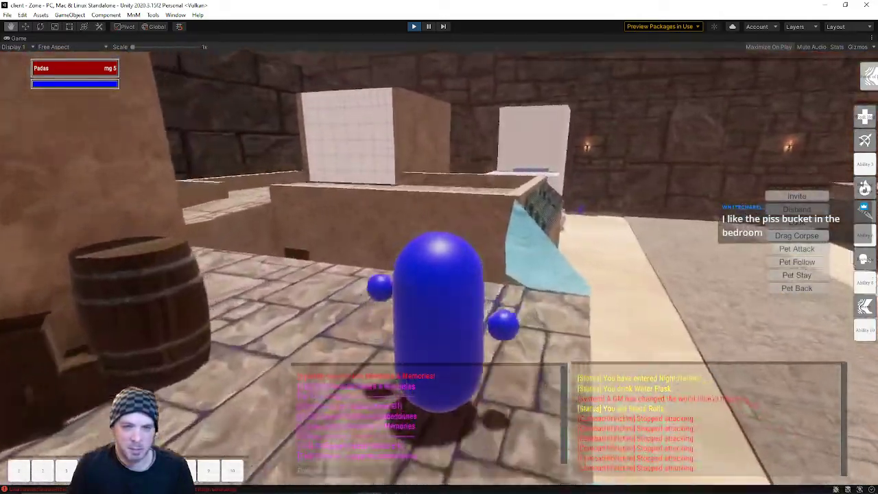
- Cross the paved rooftop terrace from the barrel to the white grid wall
key("w")
right_click_drag(439, 247, 549, 247)
key("w")
key("w")
key("w")
right_click_drag(439, 247, 404, 254)
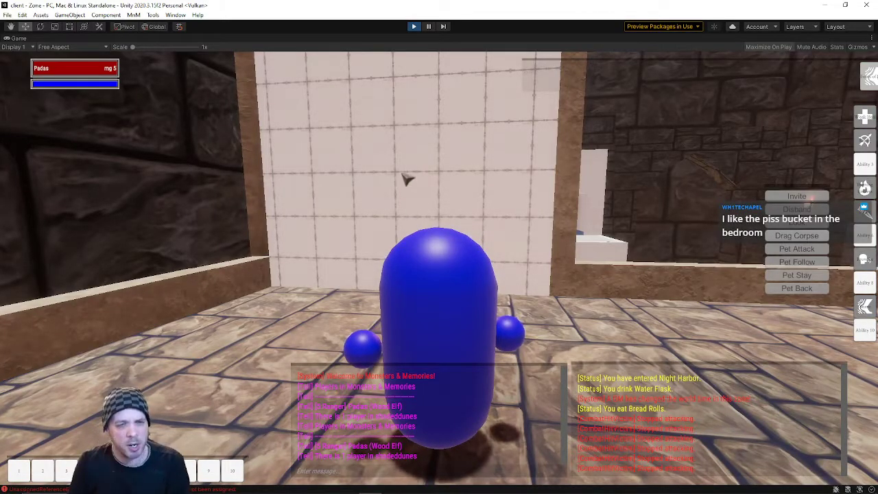
- Jump over the terrace ledge by the blue cloth awning and descend past the area below it
key("w")
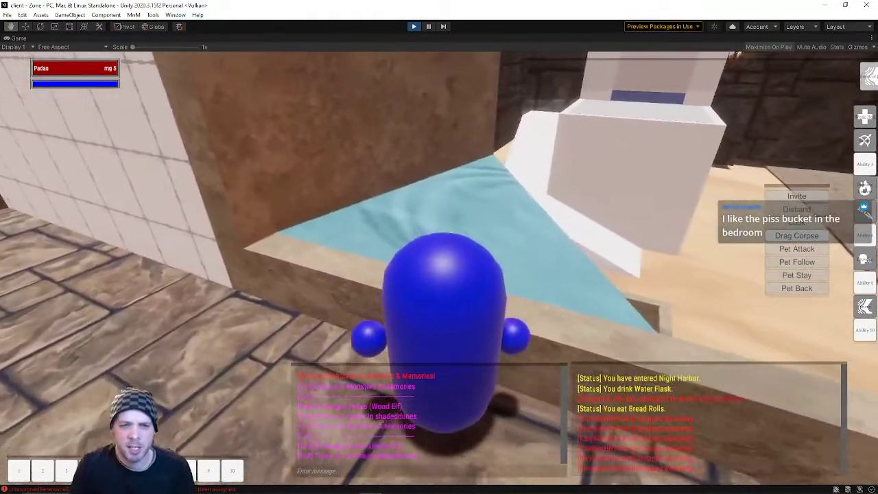
key("space")
key("w")
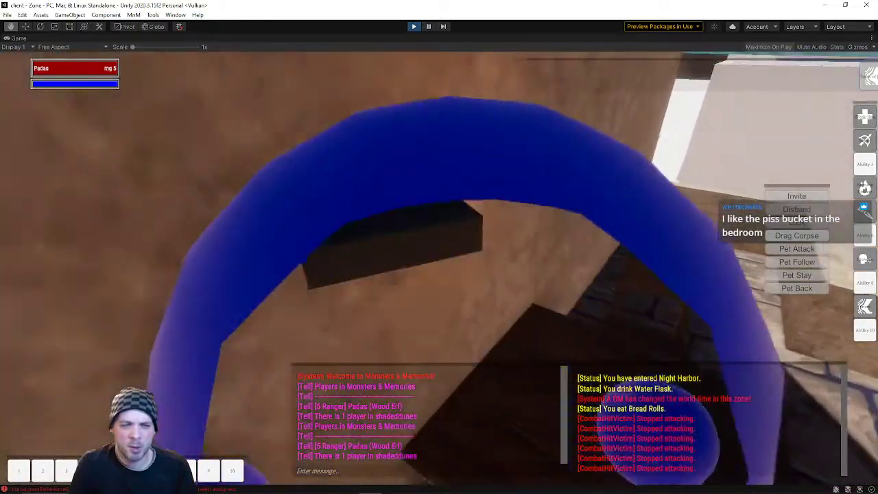
key("w")
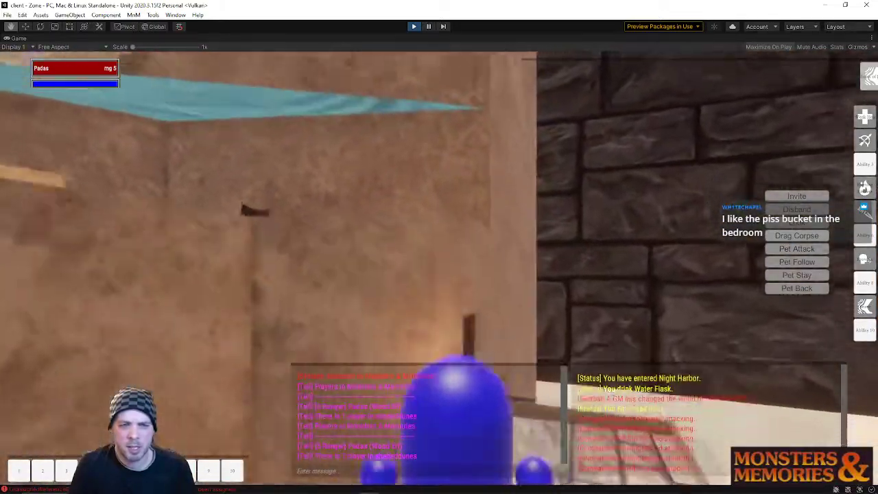
key("w")
- Walk past the white placeholder blocks and around the brown building to the side of the paved road
right_click_drag(610, 258, 576, 258)
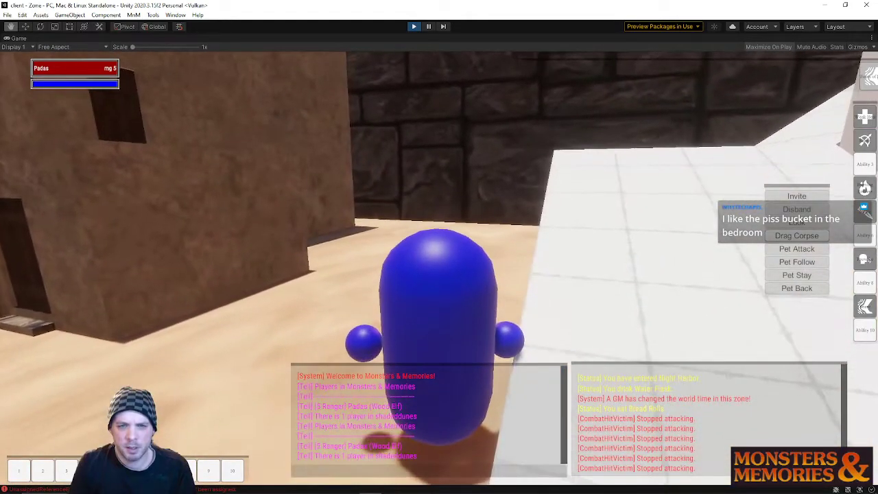
key("w")
right_click_drag(637, 273, 498, 244)
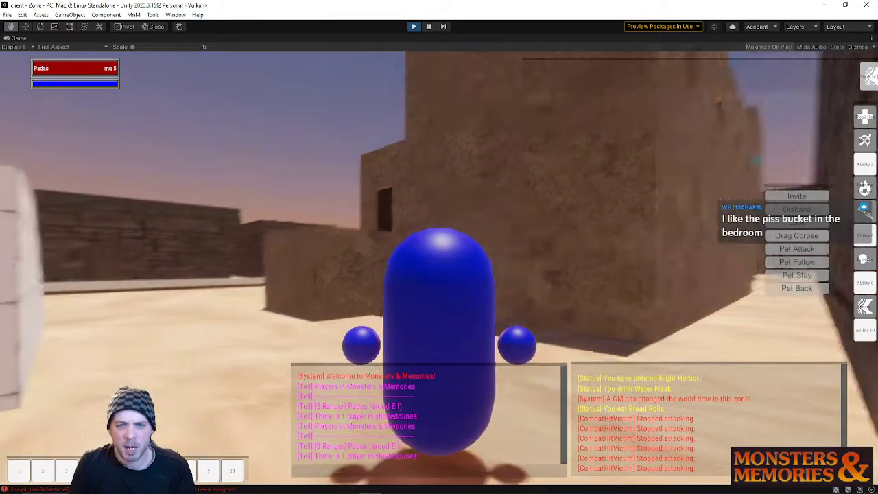
key("w")
mouse_move(439, 258)
right_mouse_down()
mouse_move(385, 258)
mouse_move(487, 271)
mouse_move(432, 268)
right_mouse_up()
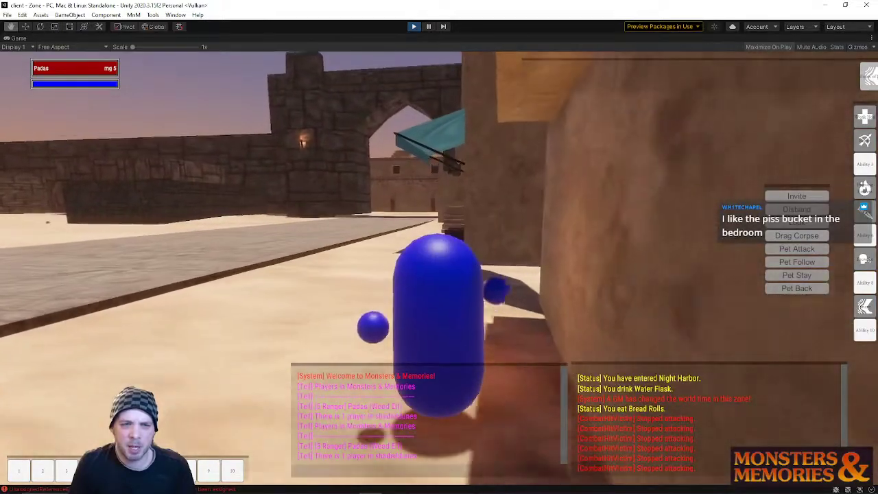
key("w")
- Open the building's door and go through the interior corridor to the balcony with the table
right_click_drag(440, 258, 522, 240)
key("w")
left_click(411, 230)
key("w")
right_click_drag(414, 232, 463, 152)
key("w")
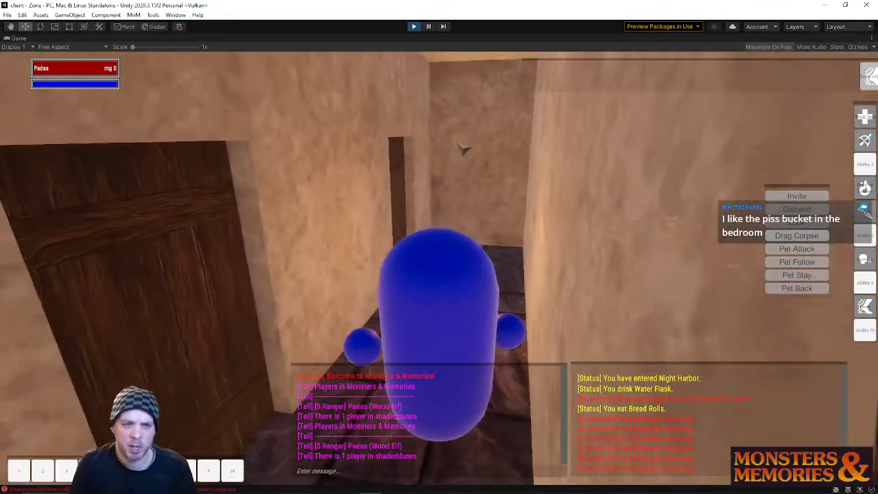
key("w")
right_click_drag(515, 120, 528, 152)
key("w")
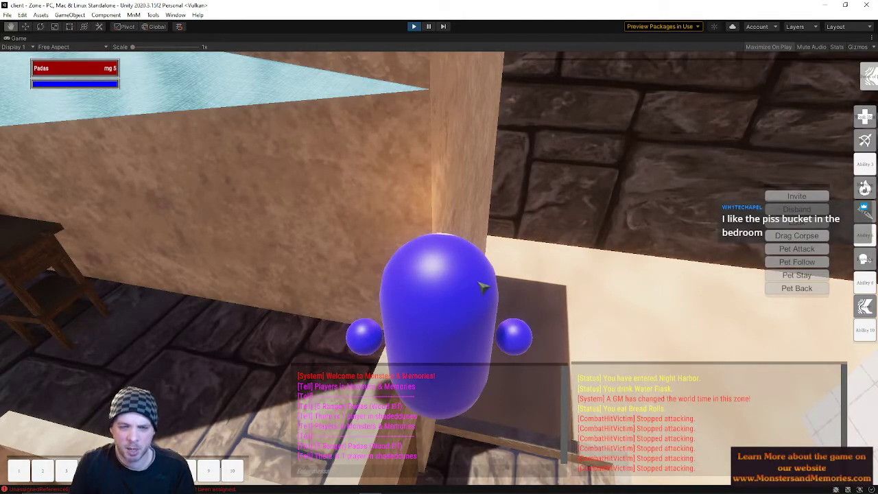
- Jump over the balcony ledge and drop down to the alley with the white grid placeholder
key("w")
key("space")
right_click_drag(258, 336, 154, 337)
key("w")
key("space")
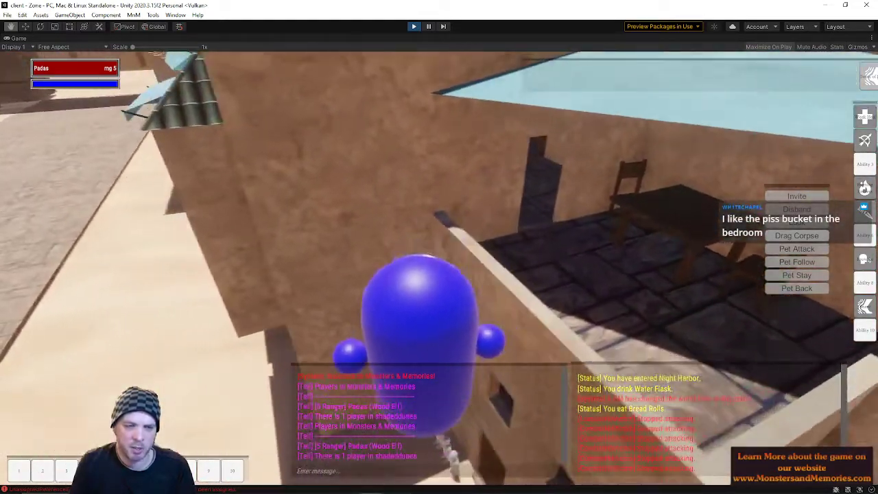
key("a")
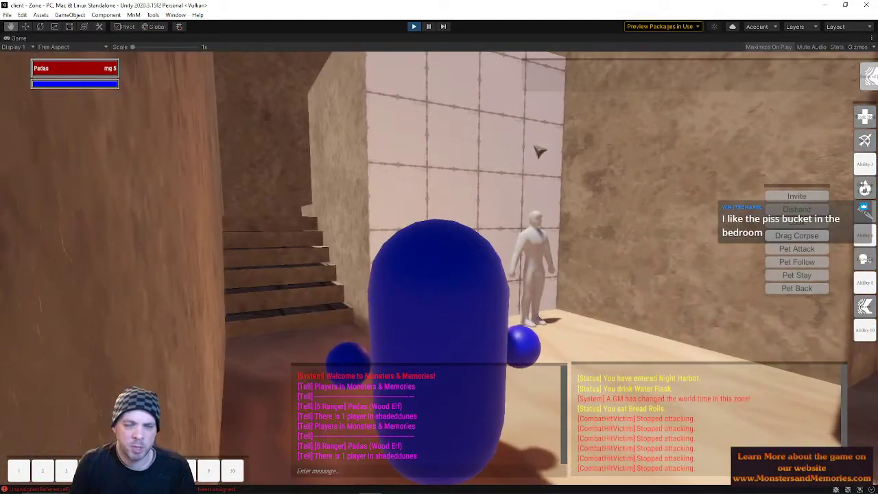
- Leave the alley with the white grid placeholder and walk through the narrow passage beside the stone wall
right_click_drag(540, 151, 700, 158)
key("s")
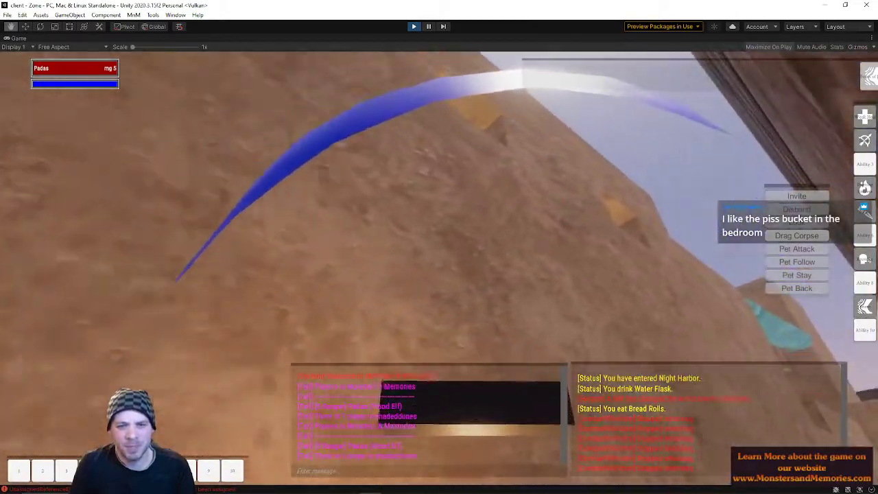
key("w")
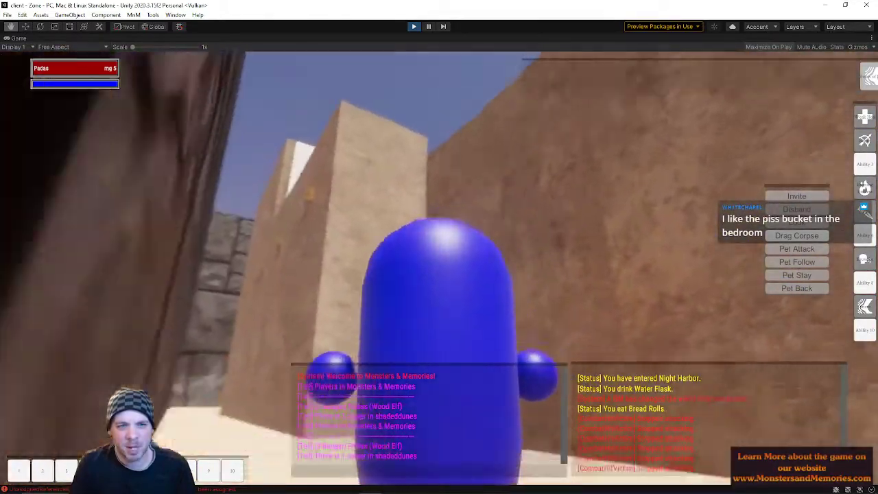
key("w")
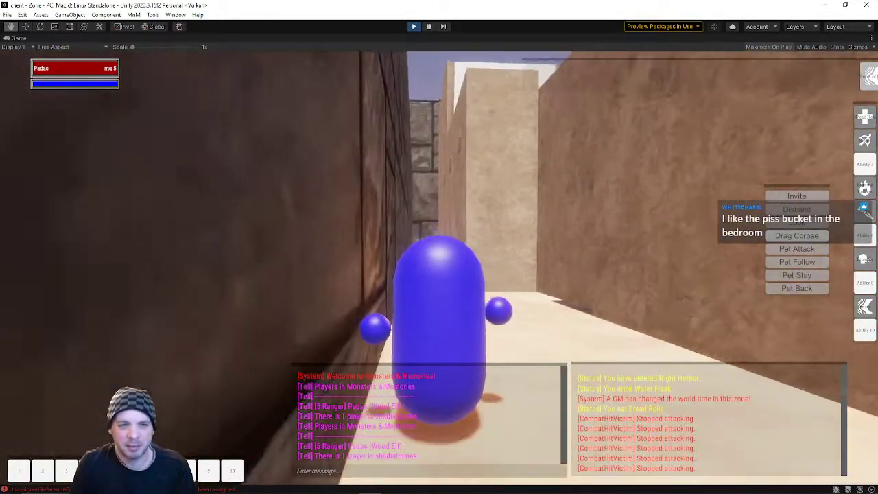
key("w")
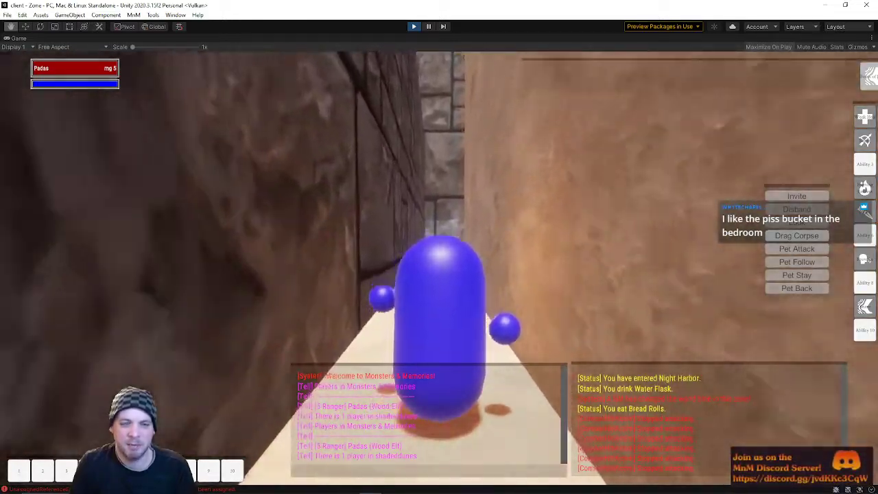
key("w")
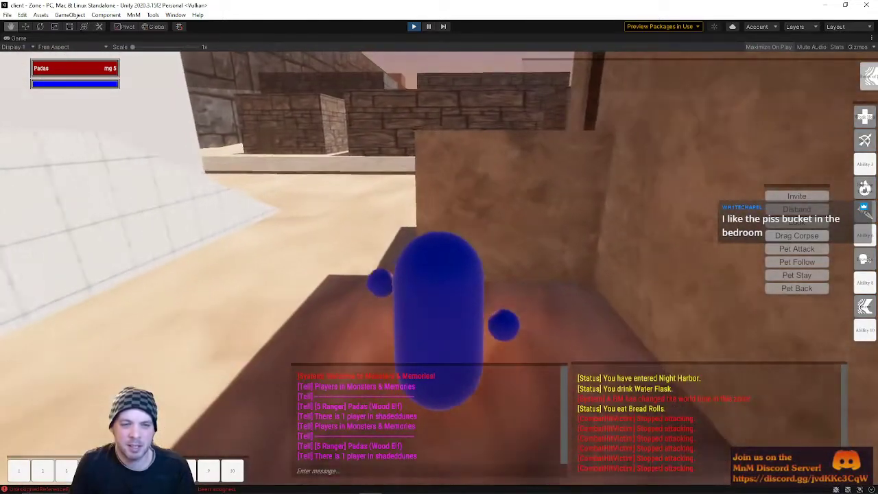
- Step down onto the sand and walk beside the paved road to the bench near the outdoor staircase
key("w")
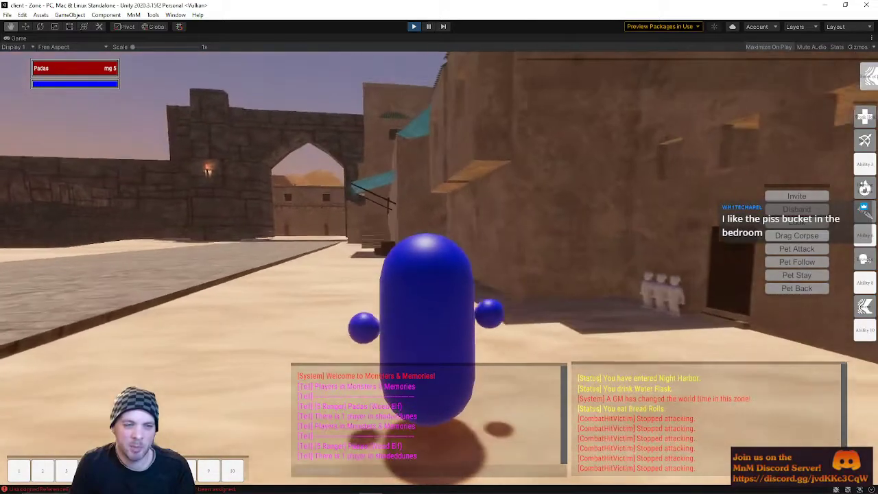
key("d")
key("w")
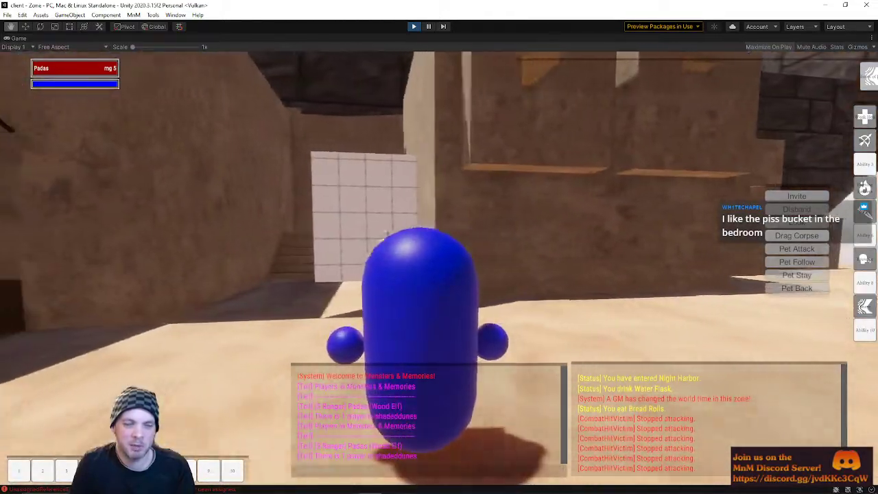
key("a")
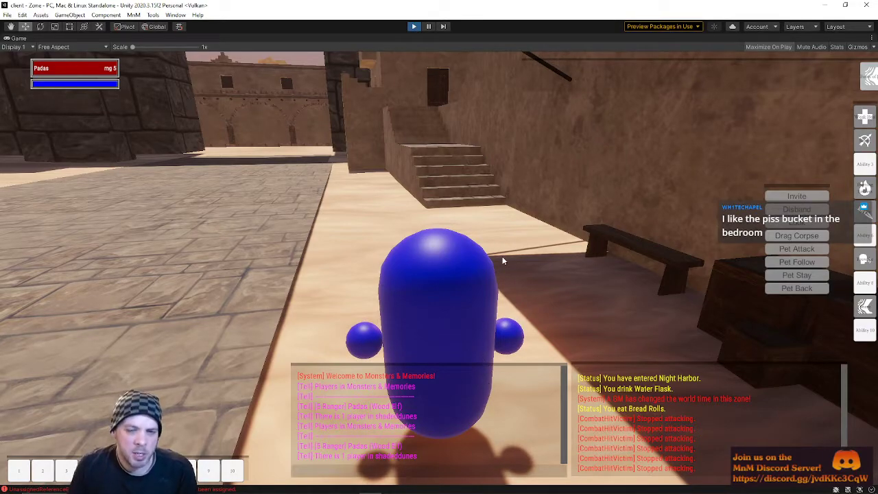
- Exit play mode and open the recent scene ShadedDunes
key("ctrl+p")
left_click(6, 15)
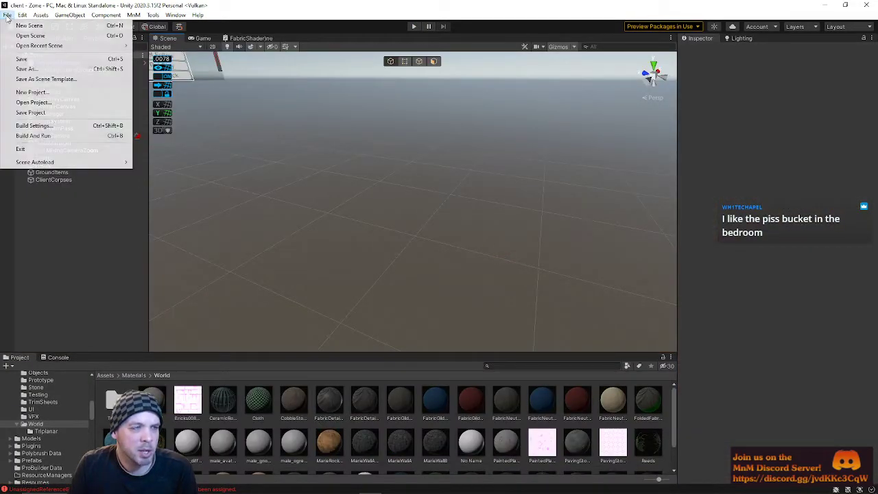
mouse_move(127, 46)
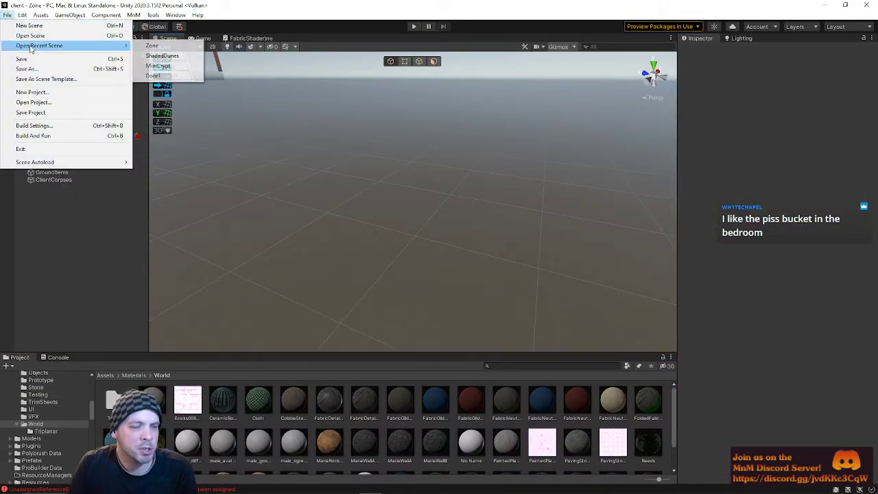
left_click(170, 59)
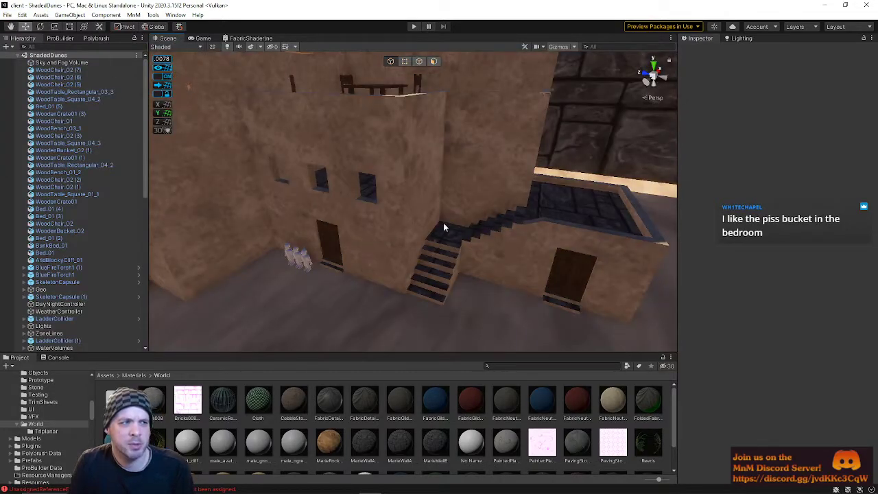
- Survey the whole city layout from above, including the harbor docks, outer walls and domed building
right_click_drag(443, 227, 412, 227)
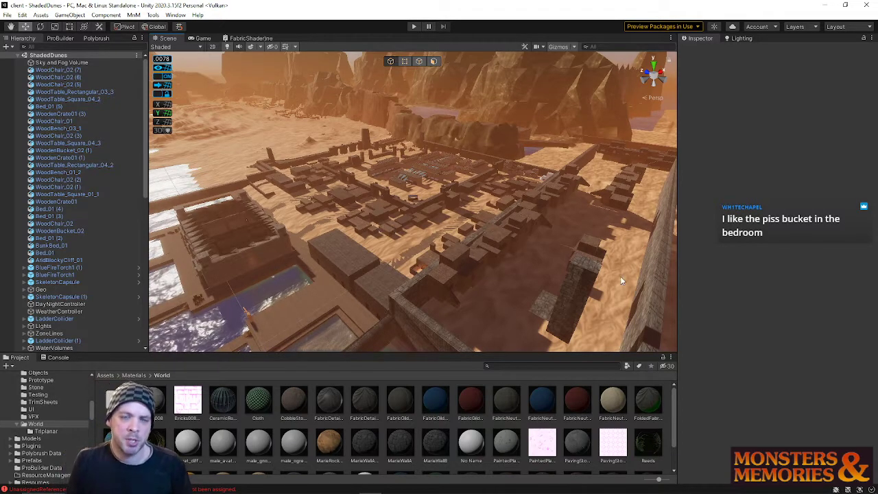
right_click_drag(532, 235, 690, 168)
scroll(405, 212, "down", 1)
scroll(460, 218, "up", 1)
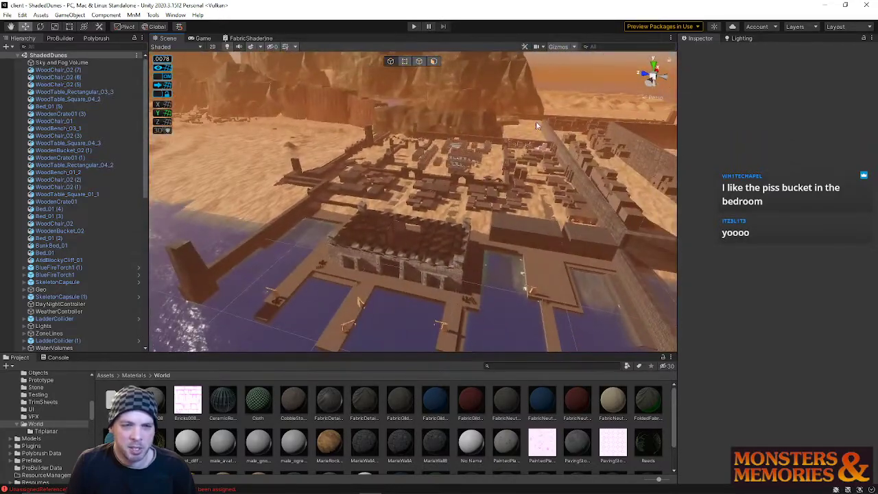
right_click_drag(343, 168, 435, 151)
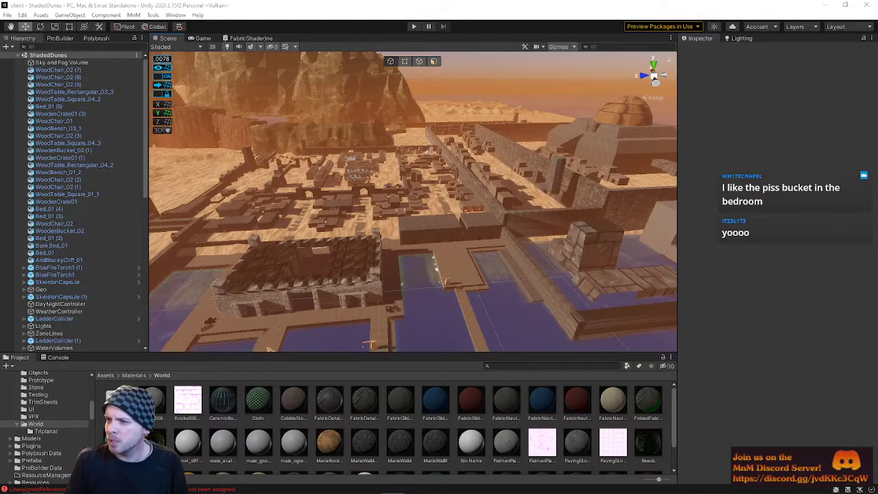
- Switch to the Photos window and browse the city concept paintings up to the rooftop view with blue awnings
mouse_move(877, 202)
left_mouse_down()
mouse_move(410, 127)
mouse_move(421, 40)
mouse_move(405, 71)
left_mouse_up()
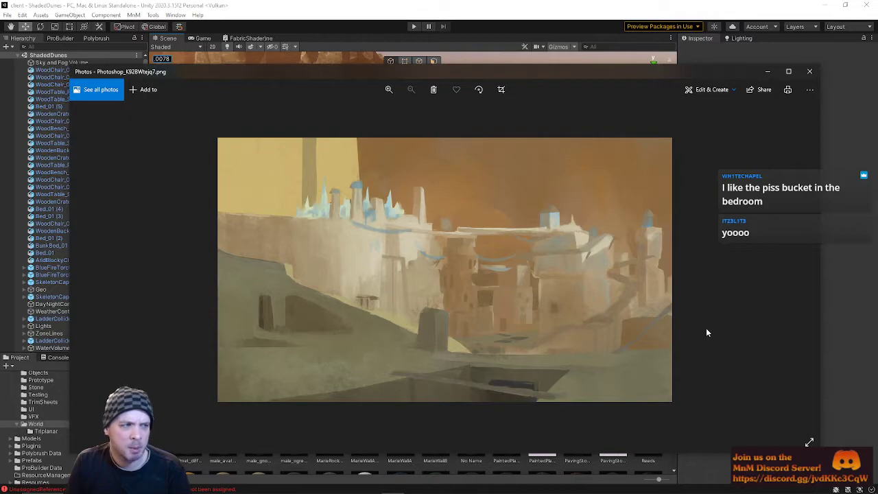
key("Right")
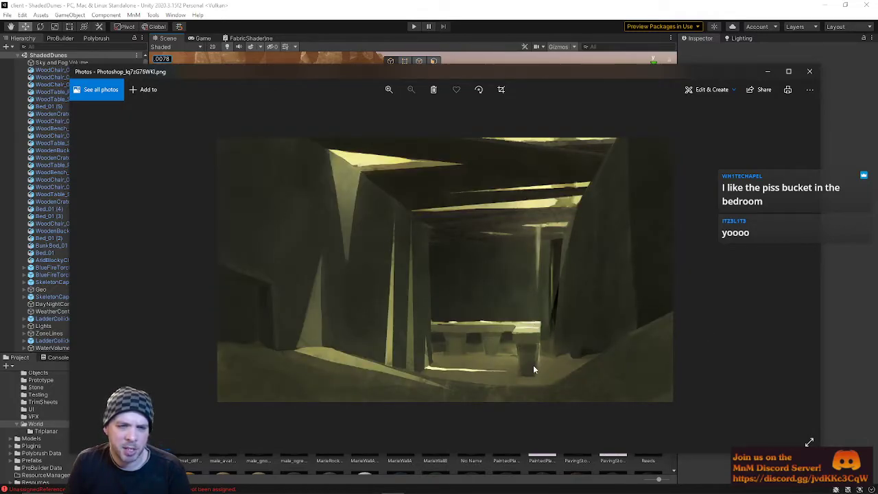
key("Right")
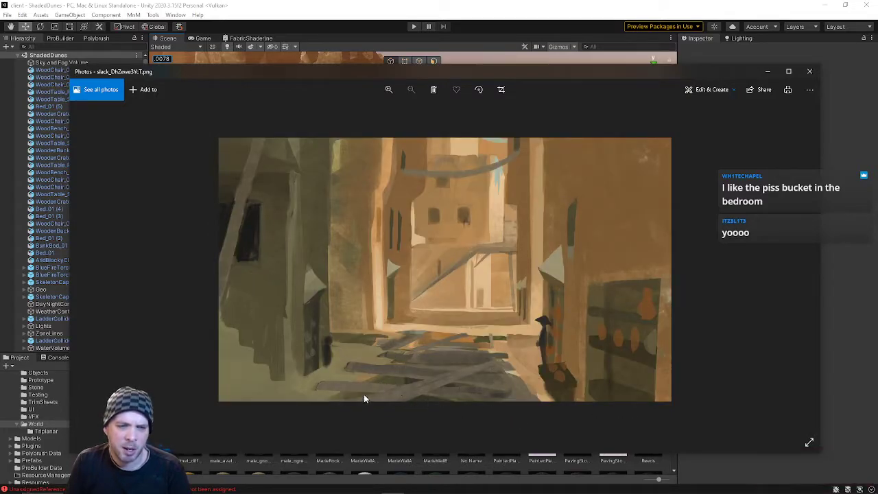
key("Left")
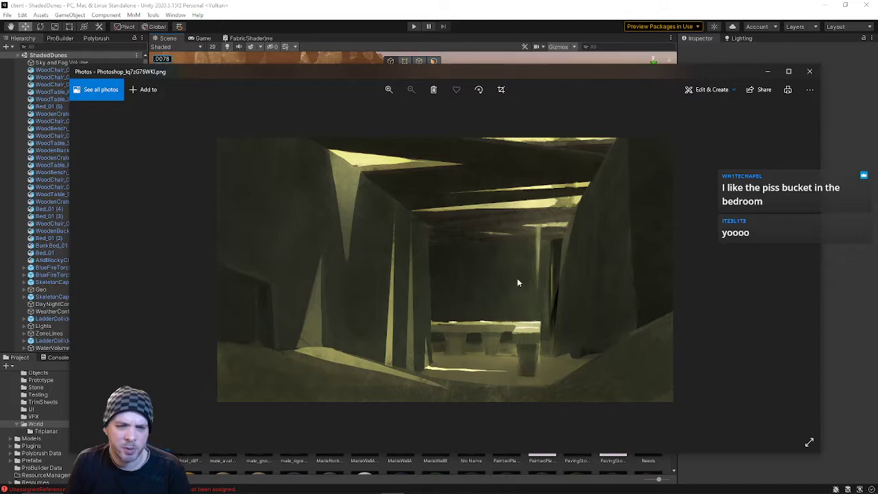
key("Right")
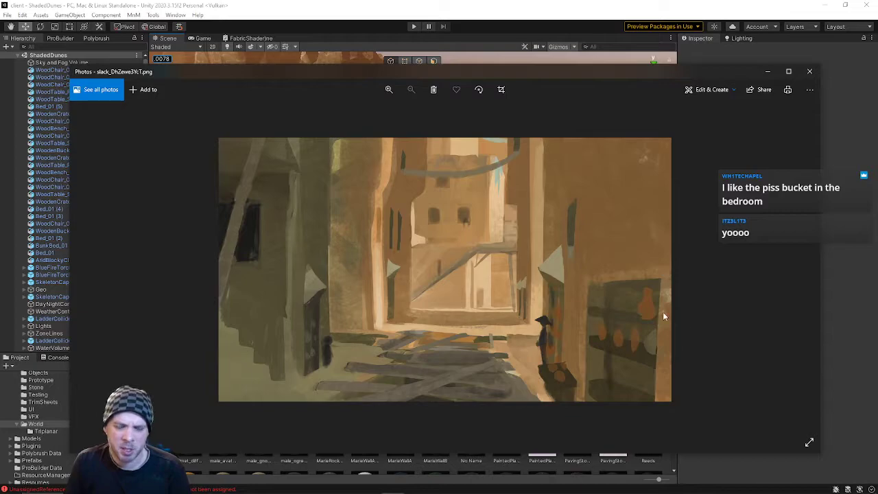
key("Right")
key("Right")
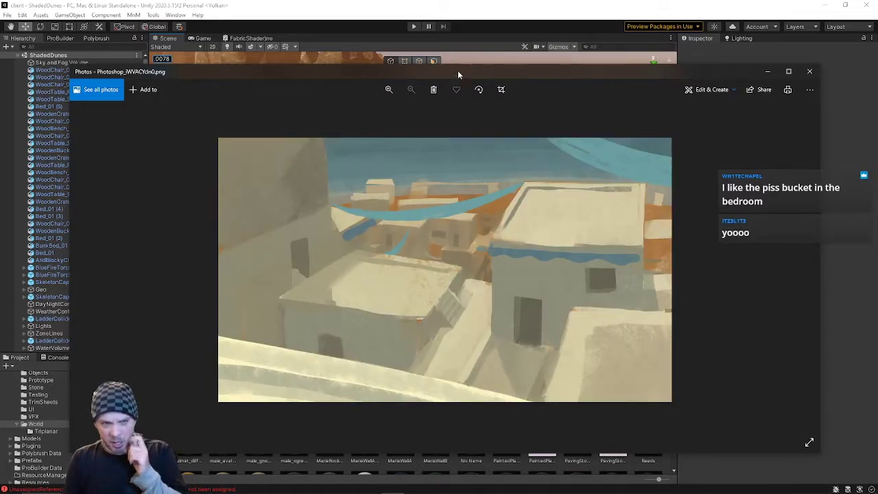
- Compare the rooftop concept painting with the buildings in the Unity scene, then move the painting off the screen
left_click_drag(458, 71, 877, 119)
right_click_drag(570, 249, 392, 169)
key("w")
scroll(509, 200, "up", 5)
left_click_drag(877, 131, 437, 107)
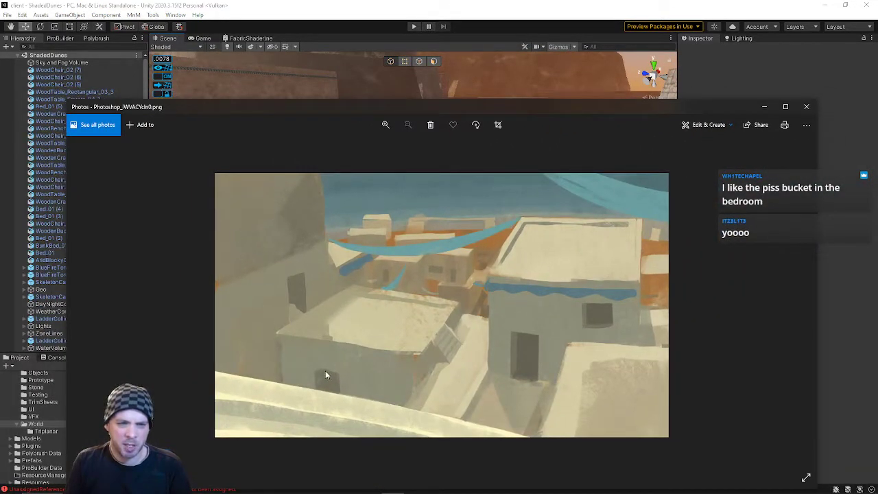
left_click_drag(518, 115, 877, 94)
- Examine the green roof-tile trim on the building facade and the terraces, stairs and awnings around it
right_click_drag(378, 229, 358, 233)
right_click_drag(478, 193, 603, 180)
key("w")
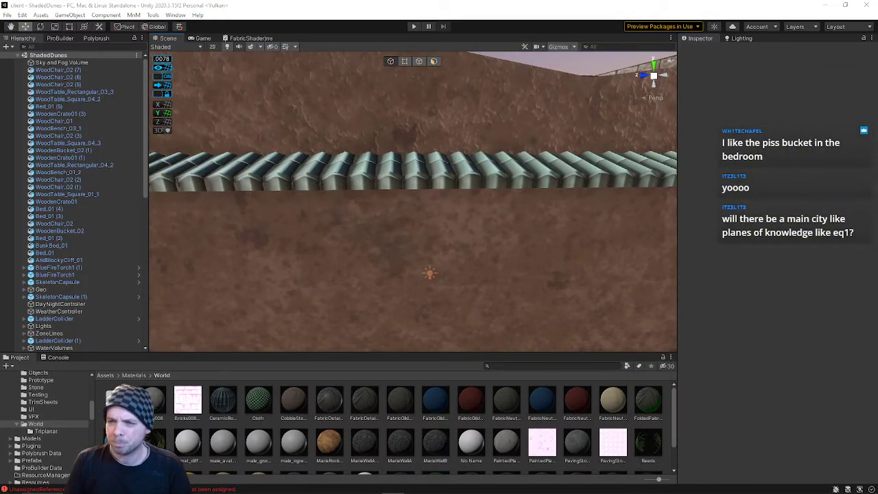
mouse_move(359, 204)
right_mouse_down()
mouse_move(306, 243)
mouse_move(323, 221)
mouse_move(337, 254)
mouse_move(361, 210)
right_mouse_up()
key("w")
key("s")
right_click_drag(410, 237, 387, 220)
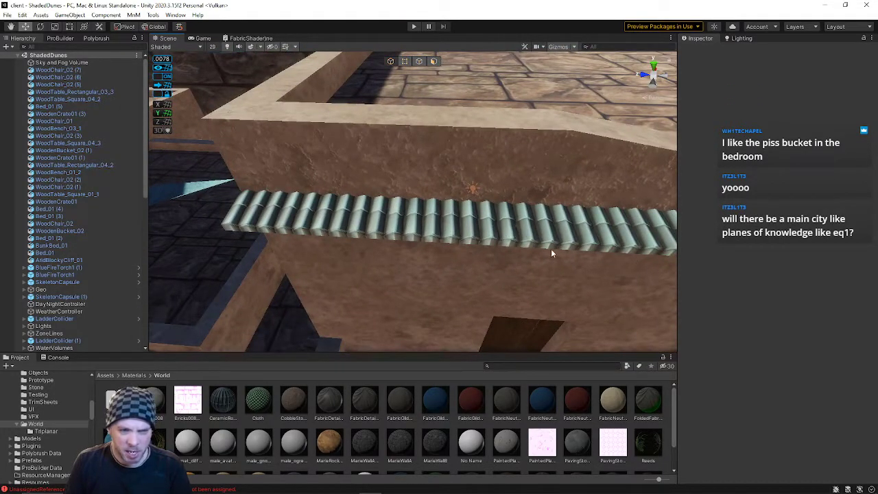
right_click_drag(483, 235, 470, 175)
key("d")
key("w")
right_click_drag(554, 212, 421, 235)
key("s")
key("a")
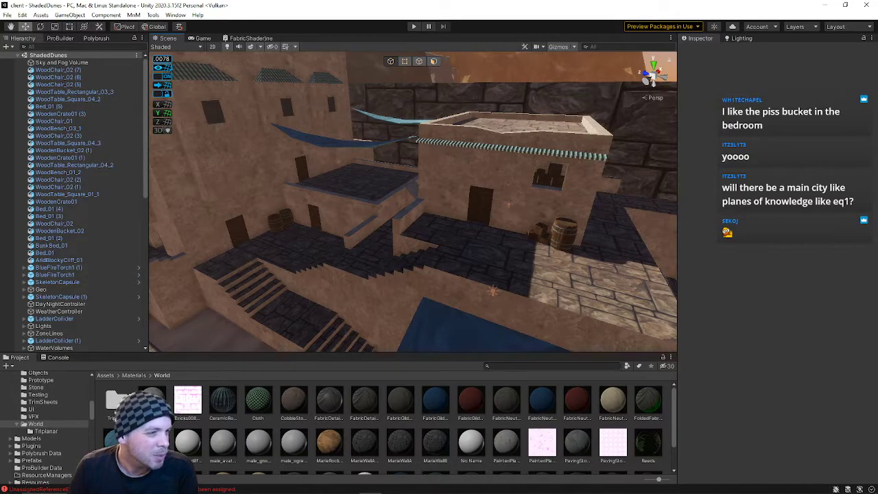
- Review the city districts from above and inspect the walled area around the stone archway
right_click_drag(319, 284, 455, 275)
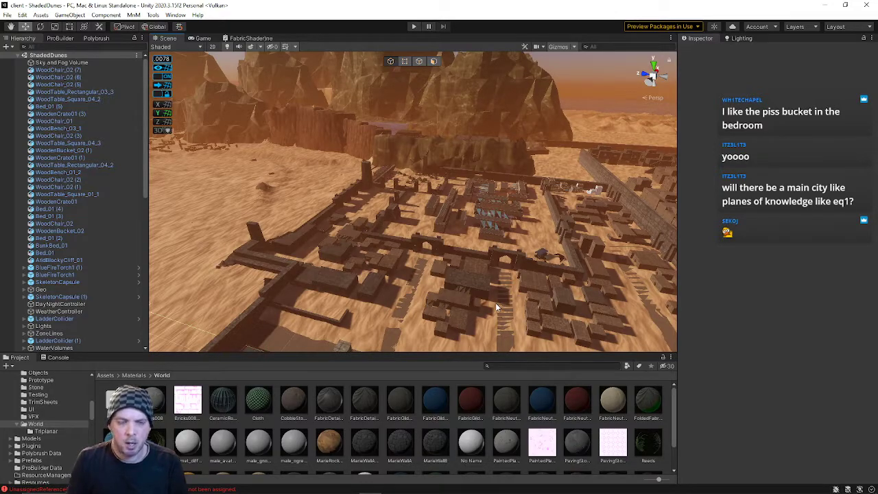
mouse_move(431, 284)
right_mouse_down()
mouse_move(572, 267)
mouse_move(447, 280)
right_mouse_up()
right_click_drag(336, 260, 510, 193)
right_click_drag(526, 261, 599, 248)
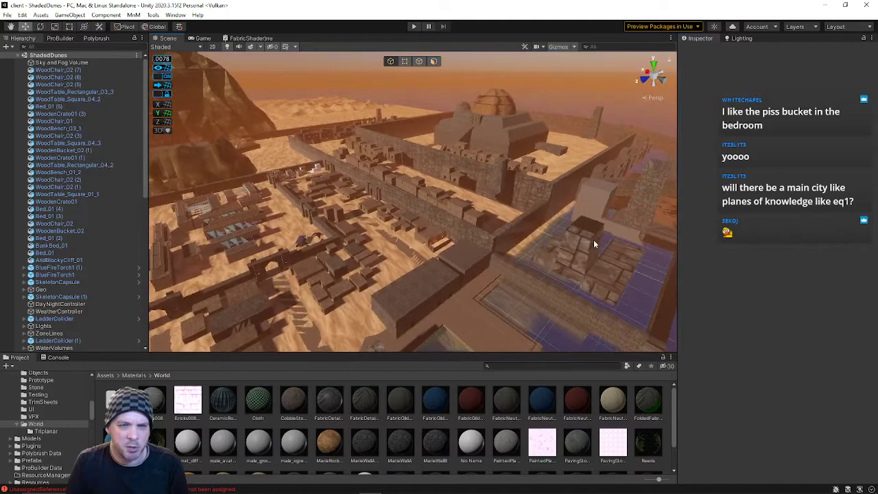
right_click_drag(522, 313, 394, 319)
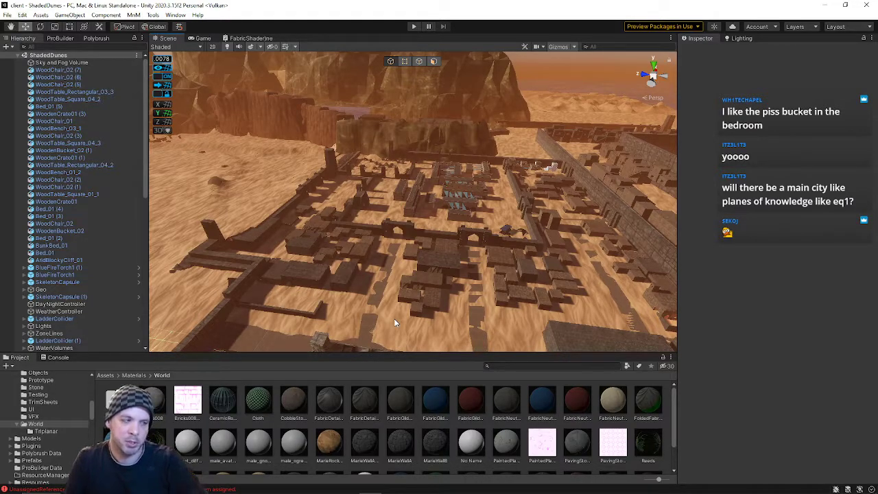
right_click_drag(501, 280, 315, 244)
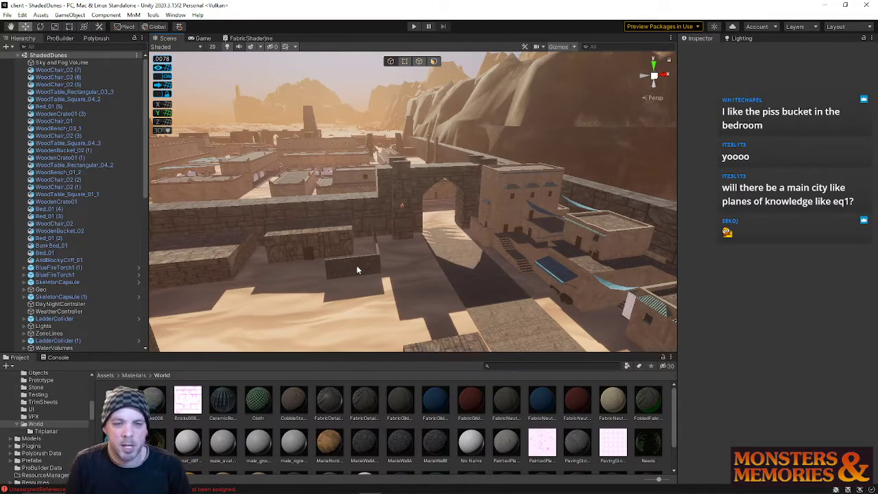
right_click_drag(357, 260, 527, 235)
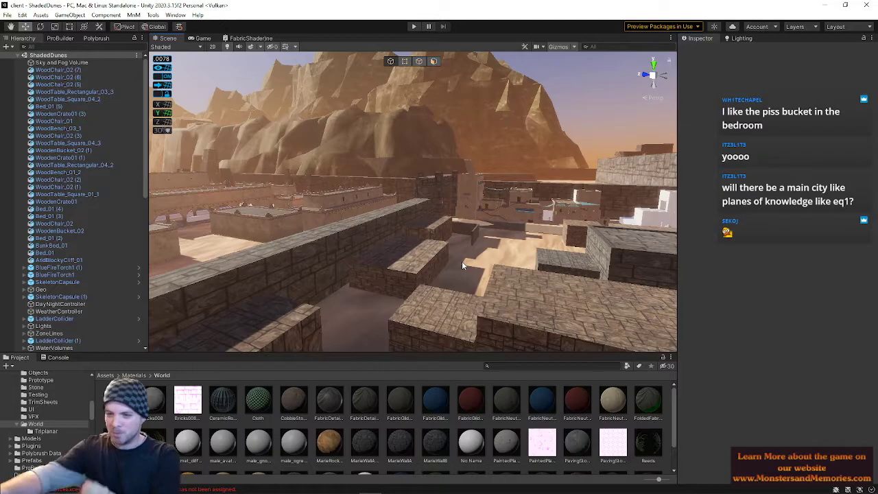
- Select the white ramp Cube beside the placeholder block and open its ProBuilder Default HDRP material
right_click_drag(527, 192, 573, 243)
key("w")
left_click(515, 262)
left_click(485, 269)
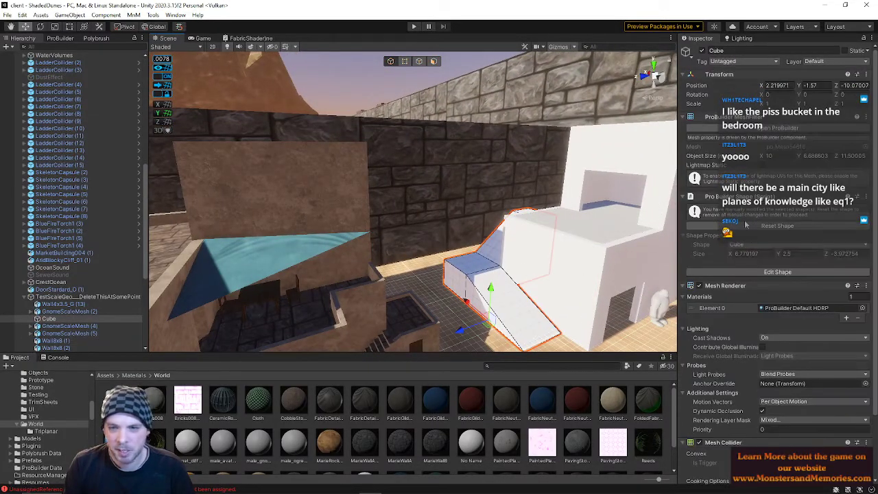
left_click(863, 310)
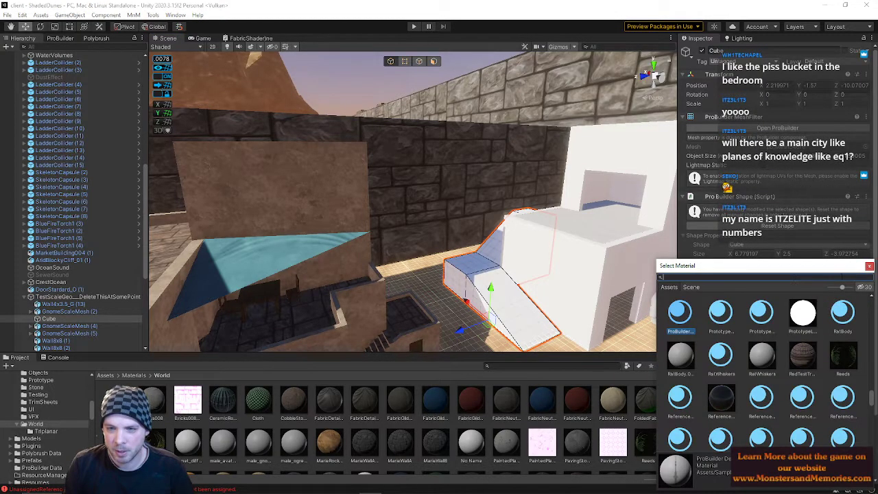
left_click(870, 266)
double_click(802, 310)
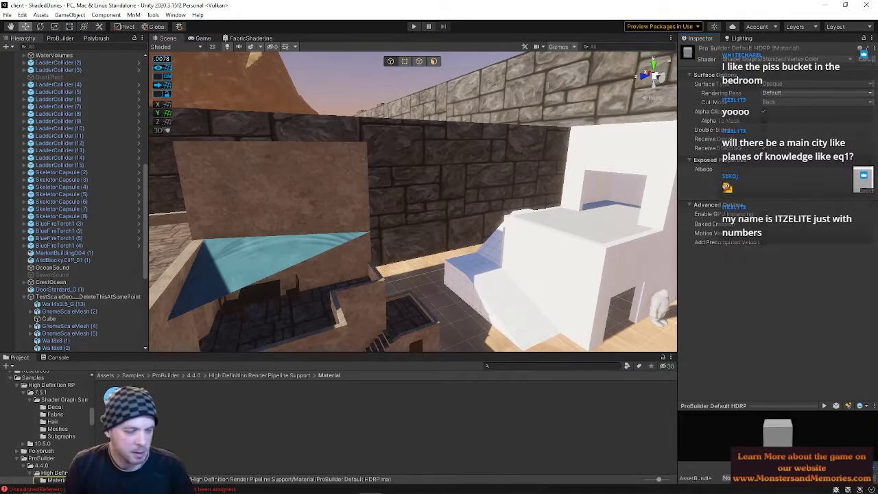
- Open ProBuilder's Material Editor and assign ProBuilder Default HDRP to the Alt + 0 slot of the default palette
left_click(60, 38)
left_click(82, 59)
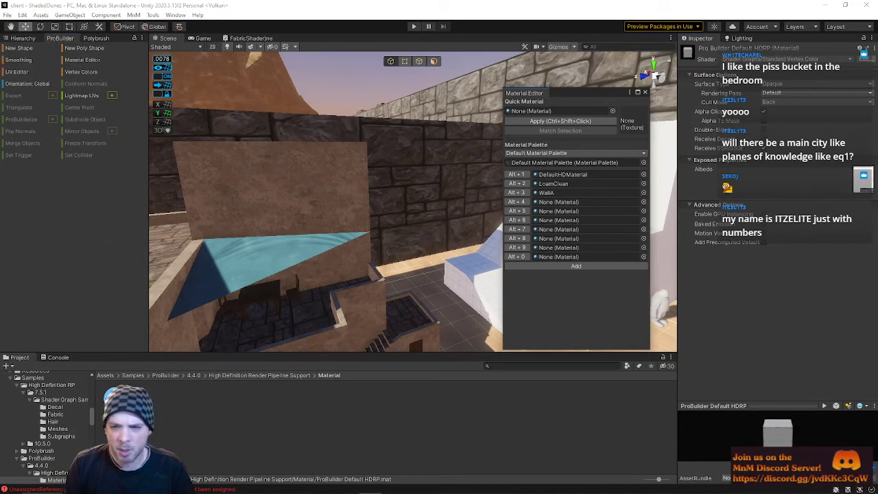
left_click_drag(625, 336, 594, 257)
right_click_drag(375, 192, 204, 179)
key("w")
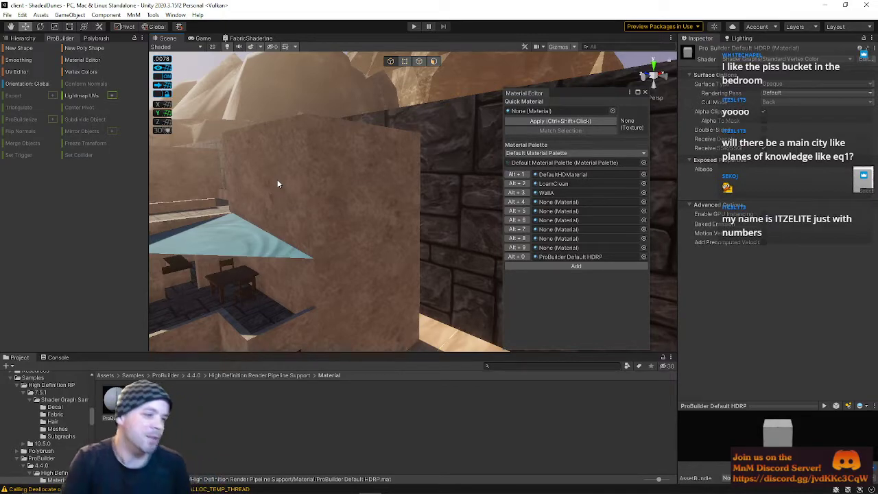
key("s")
right_click_drag(396, 212, 387, 232)
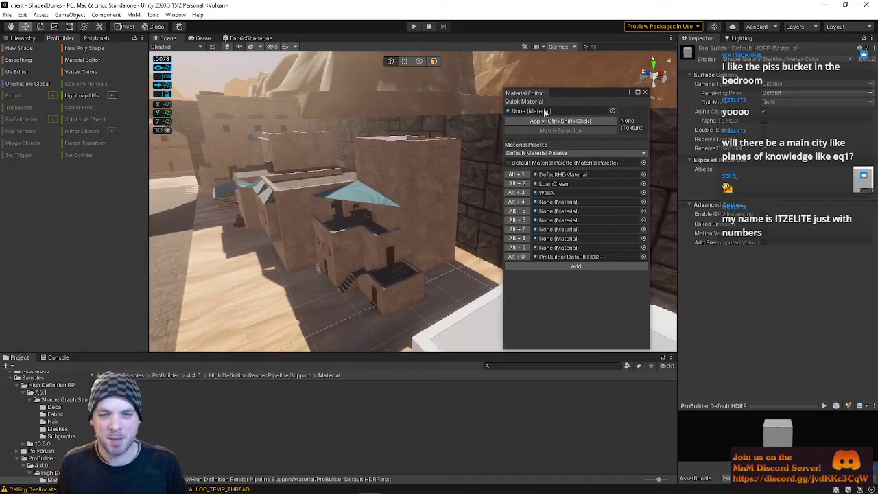
- Move the Material Editor out of the way and apply the ProBuilder Default HDRP material to the tall LoamClean wall, Cube (3)
left_click_drag(562, 97, 877, 180)
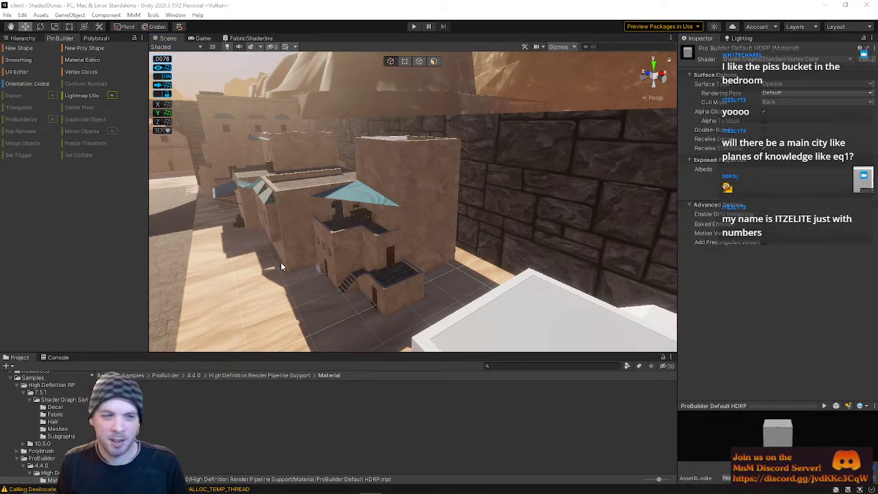
left_click_drag(301, 351, 301, 366)
right_click_drag(356, 281, 369, 245)
key("w")
left_click(369, 245)
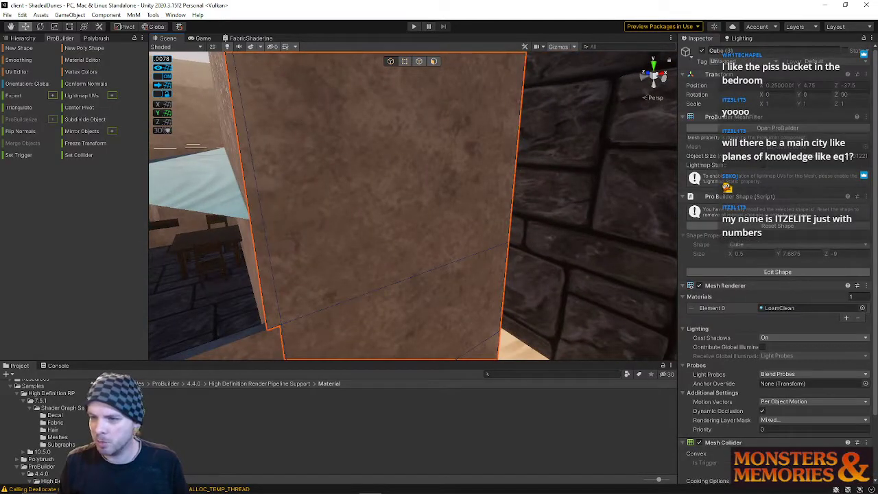
right_click_drag(437, 226, 406, 222)
key("alt+1")
right_click_drag(443, 248, 420, 253)
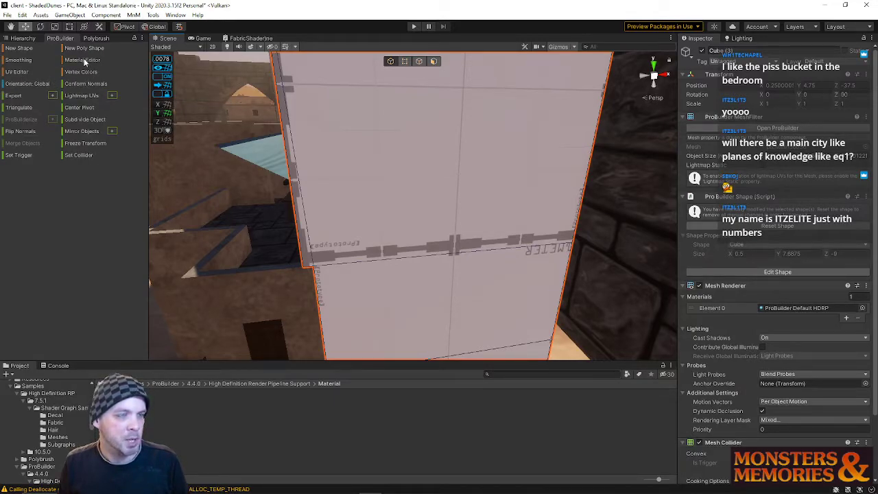
- Switch to face editing and select the faces of the tall wall
left_click(403, 226)
left_click(485, 185)
right_click_drag(485, 186, 450, 88)
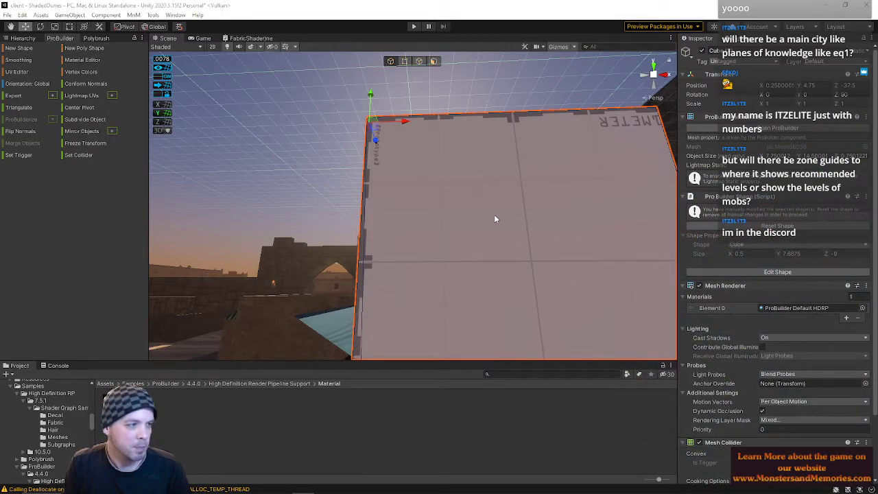
right_click_drag(494, 206, 455, 80)
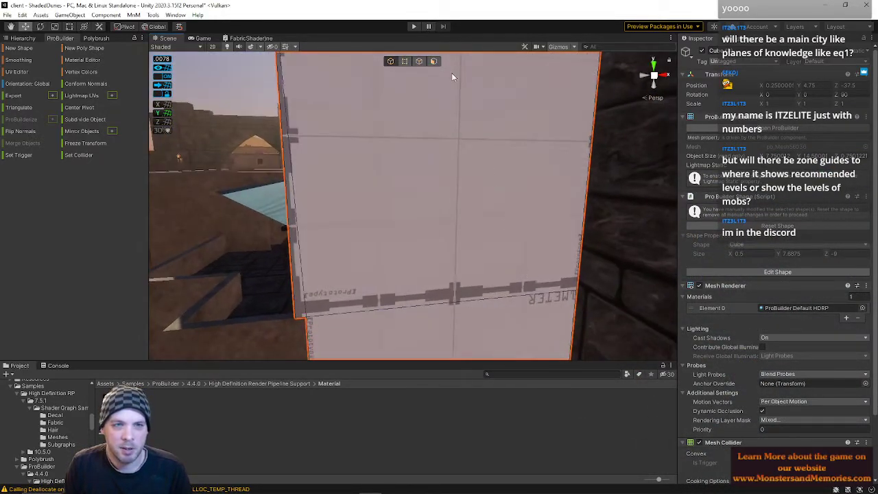
left_click(434, 61)
left_click(420, 121)
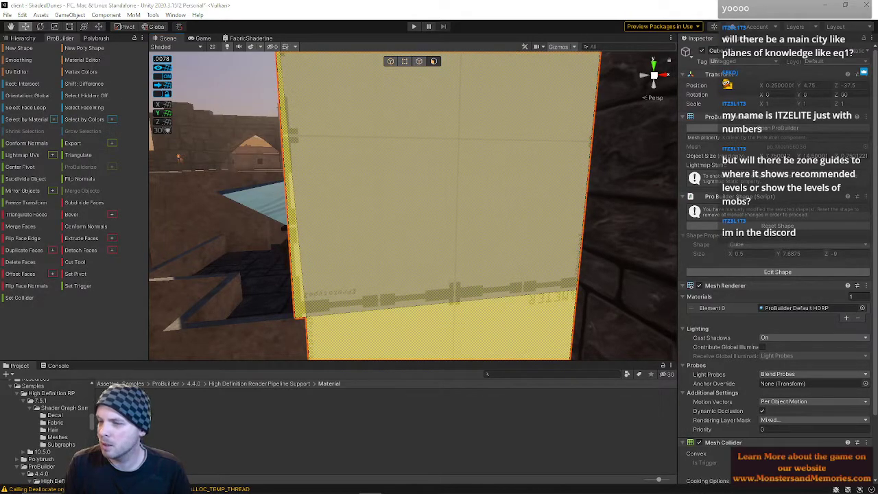
- Examine the wall's faces from the interior corridor, the adjoining rooms and the outside terrace
right_click_drag(549, 226, 335, 152)
right_click_drag(342, 253, 389, 157)
right_click_drag(432, 181, 268, 239)
right_click_drag(313, 258, 277, 147)
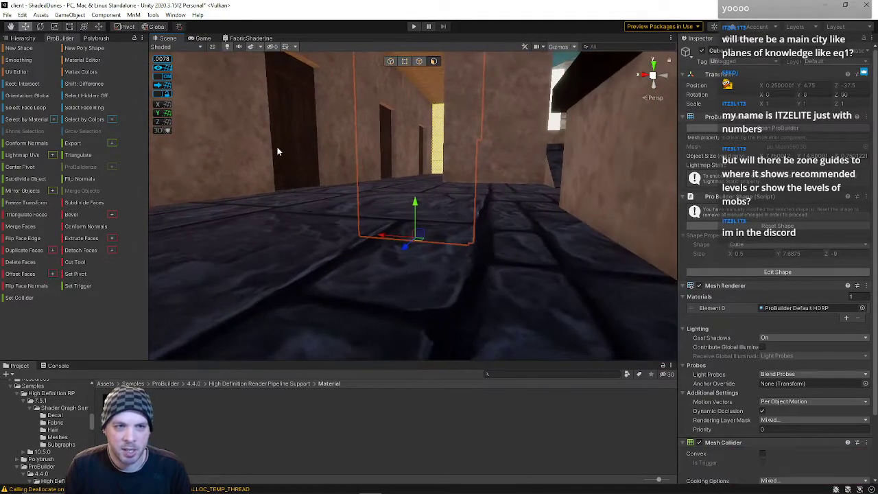
right_click_drag(381, 167, 691, 196)
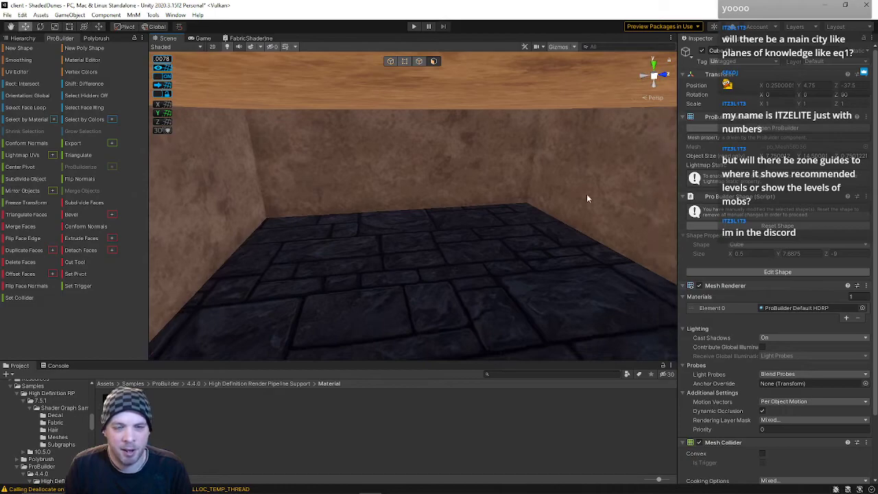
right_click_drag(404, 240, 167, 219)
right_click_drag(333, 224, 862, 255)
right_click_drag(560, 273, 376, 210)
left_click(376, 211)
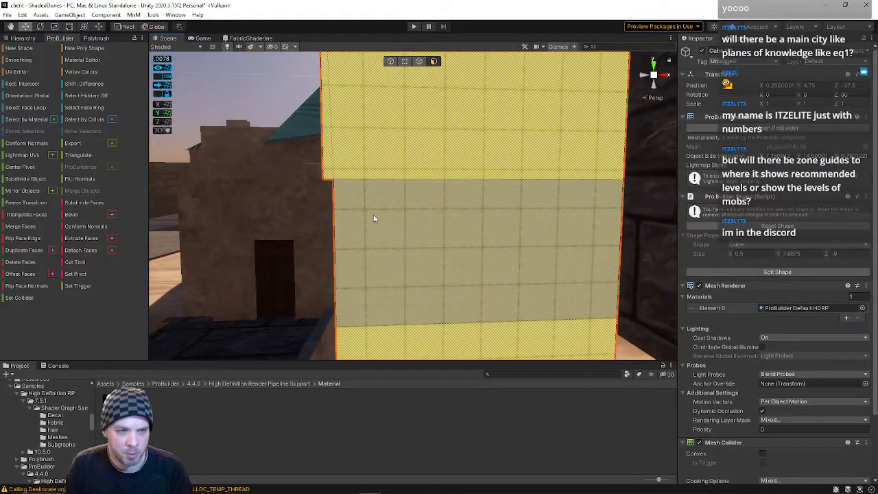
right_click_drag(394, 252, 390, 207)
right_click_drag(456, 197, 672, 240)
right_click_drag(858, 248, 874, 248)
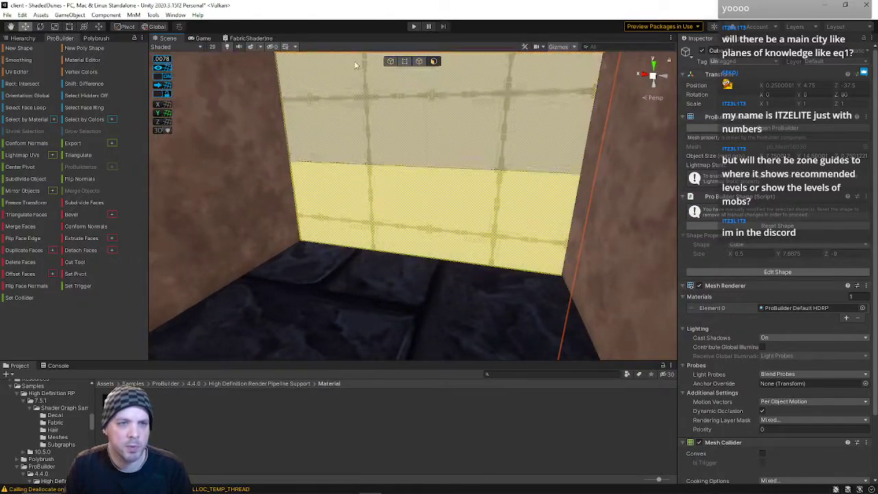
- Set the grid snap to 0.25 and lower the horizontal edge across the inside of the wall to the corridor floor
left_click(418, 61)
right_click_drag(400, 166, 362, 167)
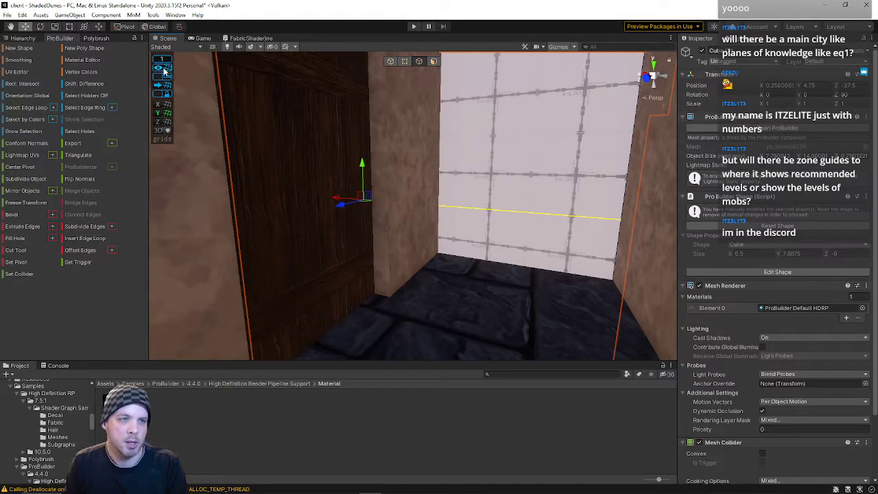
right_click_drag(302, 137, 317, 146)
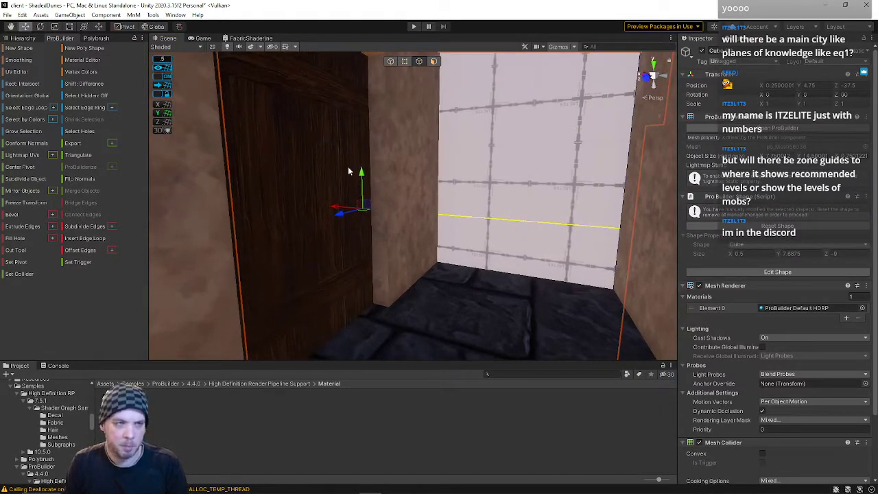
right_click_drag(349, 171, 401, 178)
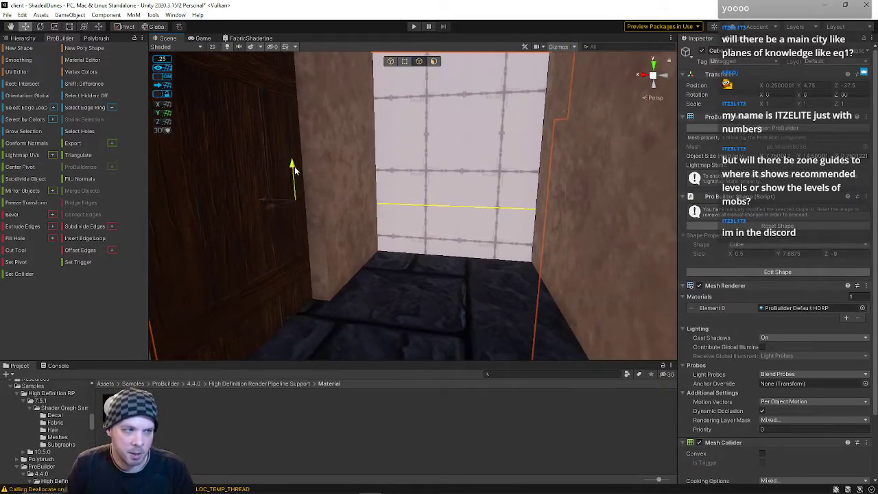
right_click_drag(311, 212, 389, 231)
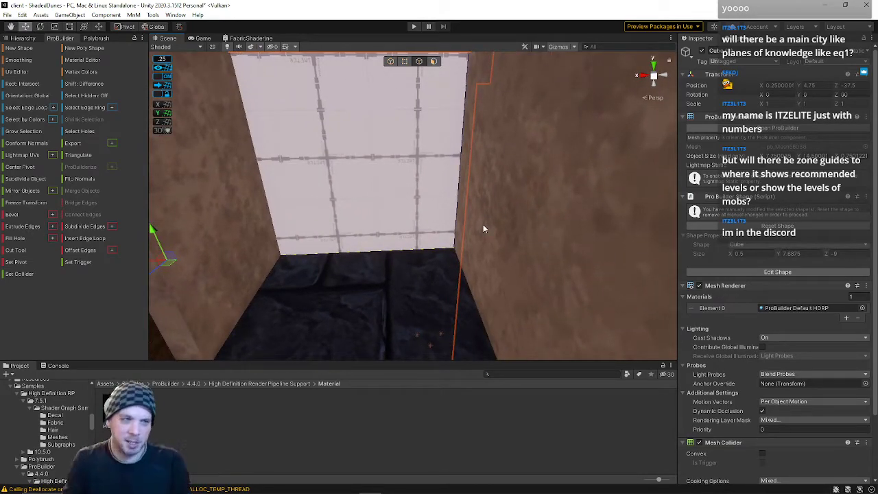
right_click_drag(500, 229, 358, 227)
right_click_drag(287, 207, 381, 296)
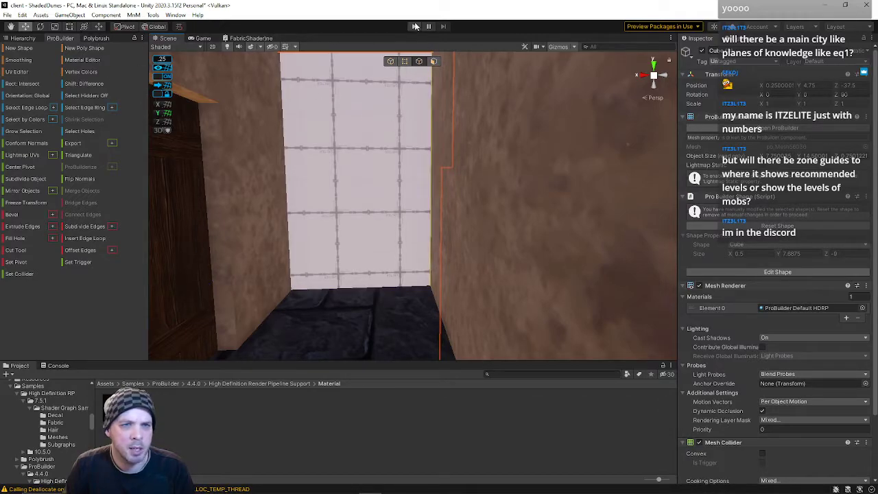
- Select the wall's upper horizontal edges and move them vertically to about the height of the door lintel
right_click_drag(371, 209, 292, 110)
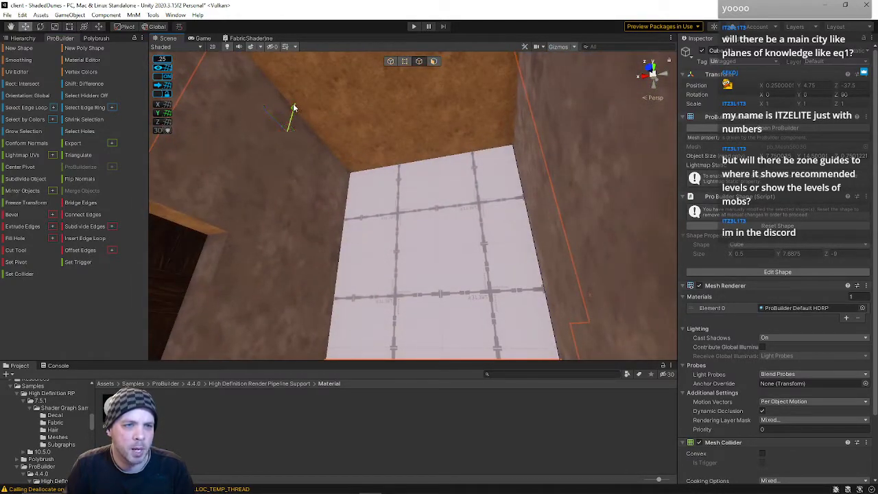
right_click_drag(283, 249, 367, 326)
right_click_drag(372, 330, 413, 299)
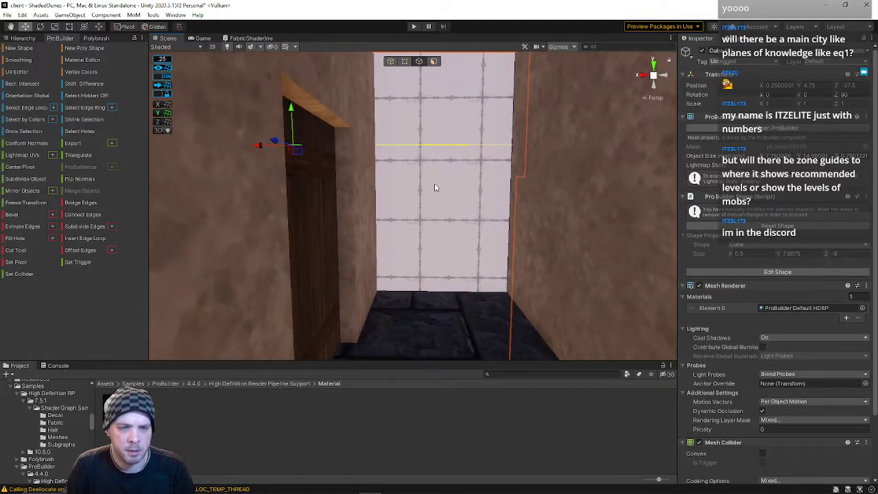
right_click_drag(452, 288, 446, 218)
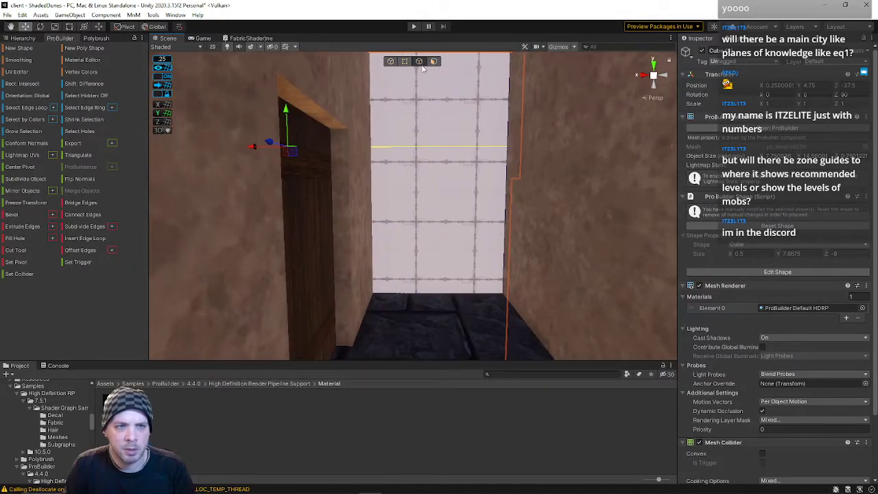
- Shift the outer vertical edge's vertices at the awning end of the wall inward along X in vertex mode
right_click_drag(420, 160, 41, 156)
key("d")
right_click_drag(321, 148, 269, 41)
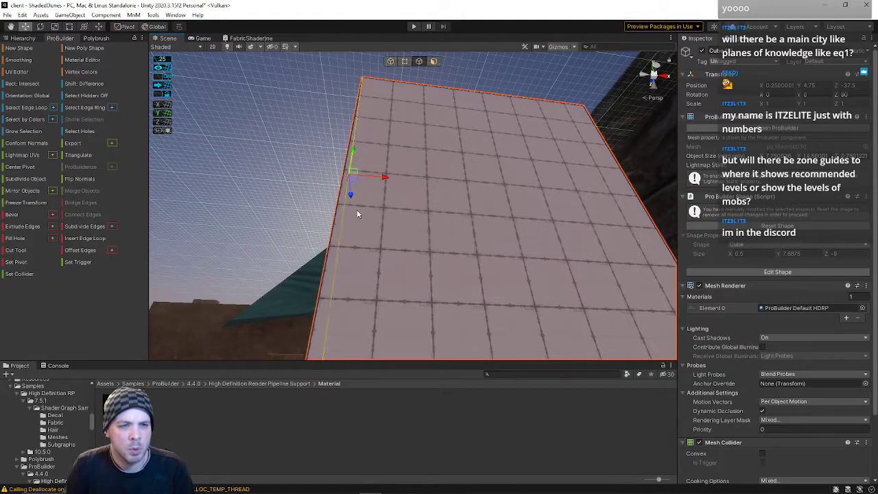
right_click_drag(367, 302, 377, 308)
right_click_drag(358, 175, 361, 203)
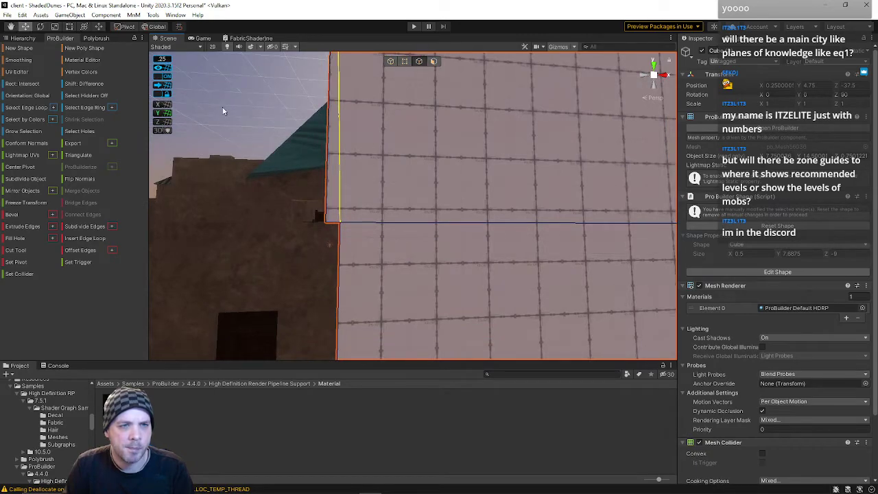
right_click_drag(411, 206, 422, 357)
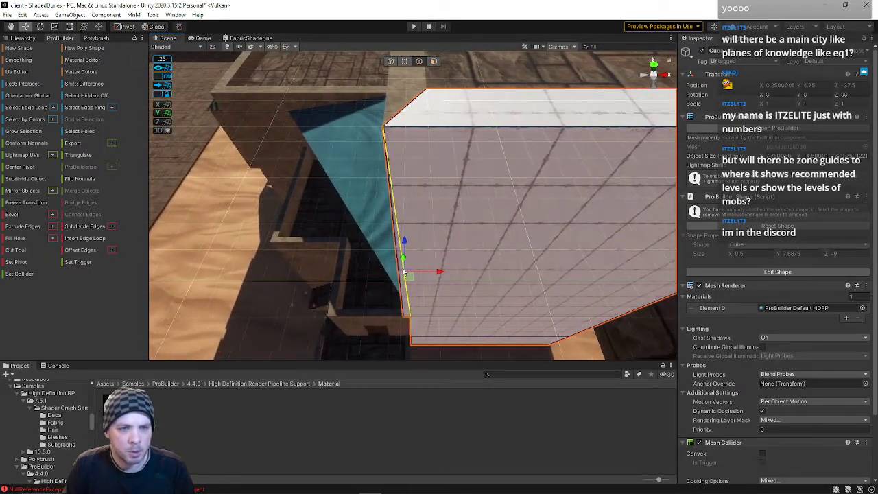
left_click(405, 62)
left_click_drag(427, 129, 464, 129)
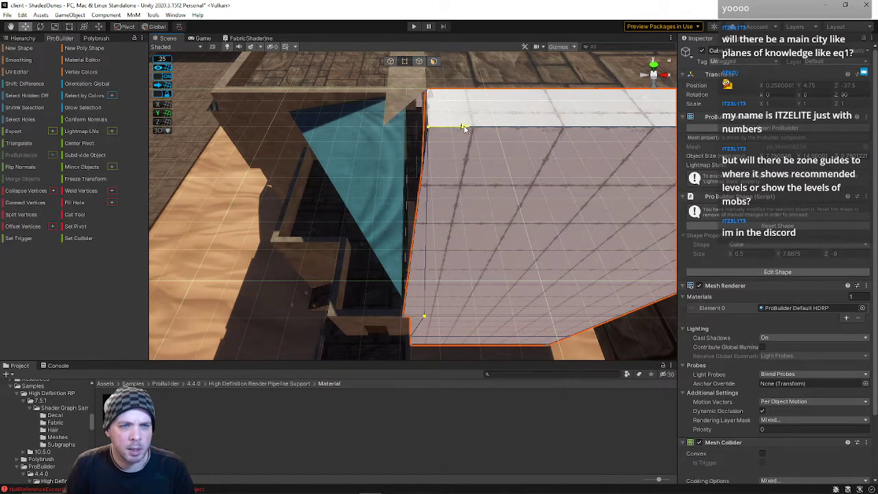
- Extrude the vertical edge at the awning end of the wall outward along X as a narrow strip
mouse_move(423, 183)
left_mouse_down("alt")
mouse_move(444, 191)
mouse_move(447, 182)
mouse_move(431, 183)
mouse_move(453, 177)
mouse_move(434, 176)
left_mouse_up("alt")
left_click(428, 188)
left_click(427, 219)
left_click(418, 61)
left_click(427, 232)
left_click_drag(446, 255, 422, 261, "shift")
right_click_drag(421, 262, 398, 249)
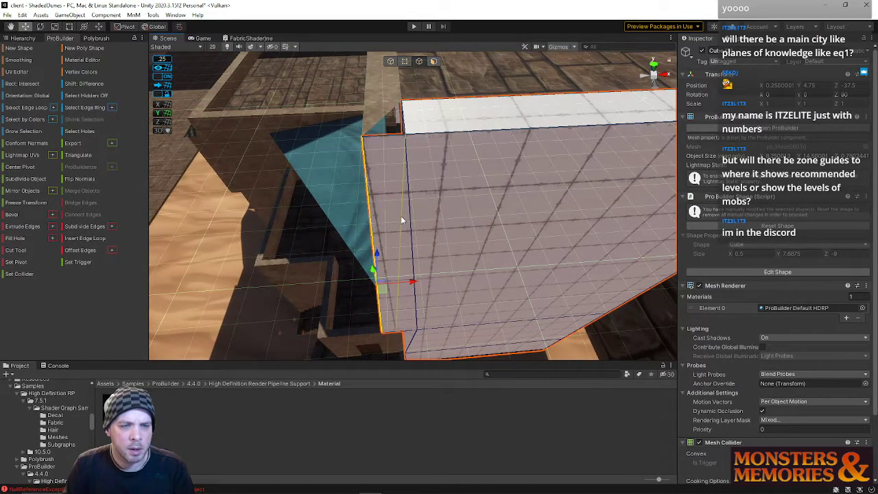
- Adjust the step-level vertex at the base of the extruded strip along the X axis
left_click(402, 219)
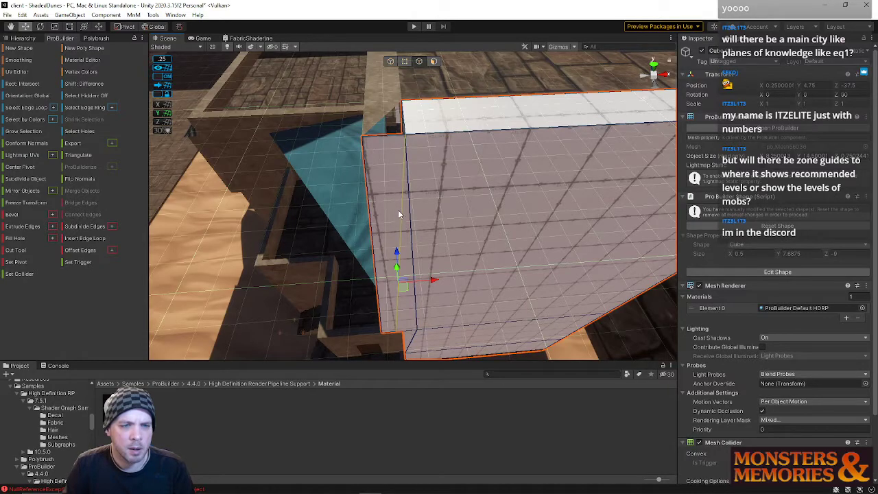
right_click_drag(412, 301, 401, 264)
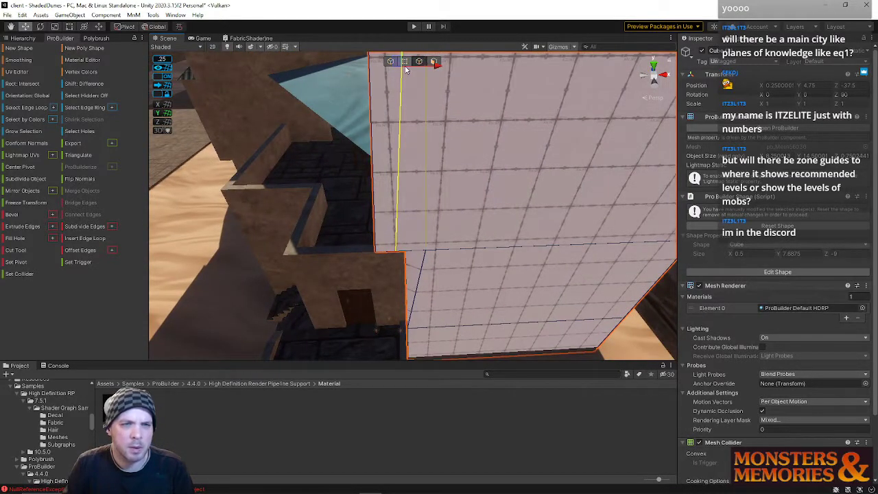
left_click(406, 61)
left_click_drag(432, 251, 461, 251)
left_click(416, 243)
left_click(422, 244)
left_click(425, 248)
right_click_drag(435, 269, 542, 281)
left_click_drag(535, 277, 479, 201)
left_click(471, 173)
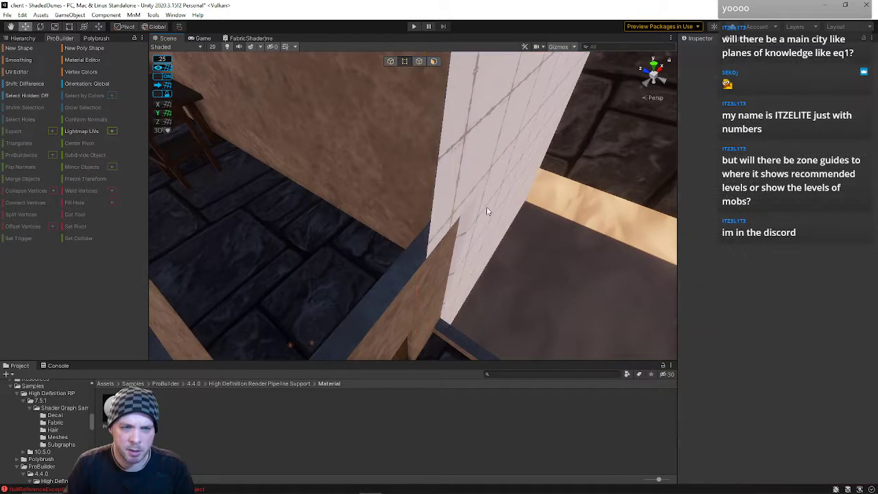
- Collapse the two neighbouring step-level vertices into one and move the merged vertex to the wall's step corner
right_click_drag(486, 207, 373, 186)
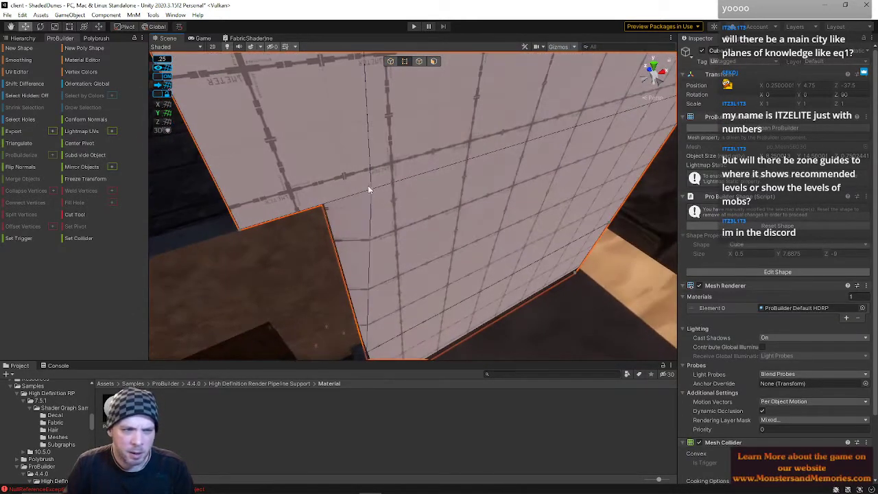
left_click(374, 195)
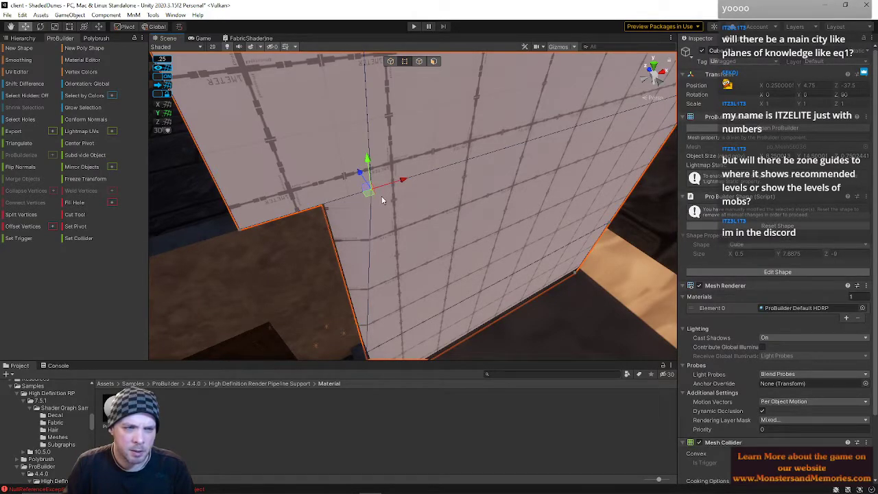
right_click_drag(376, 190, 391, 143)
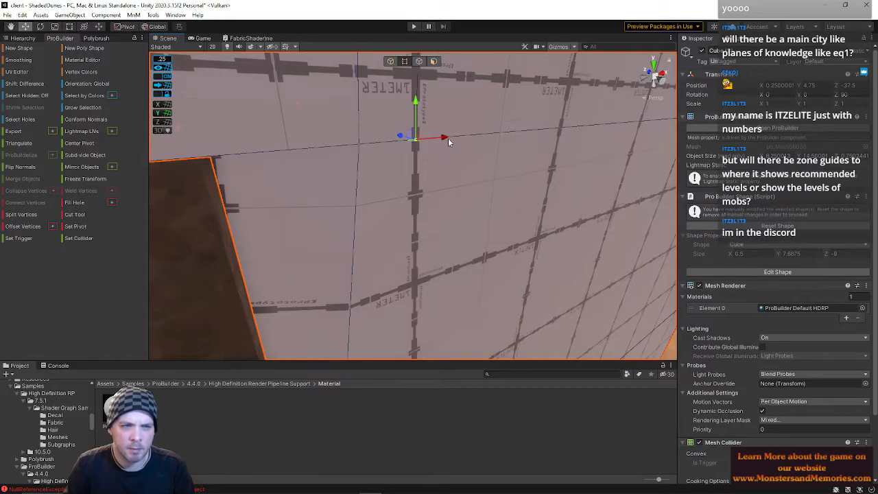
left_click(358, 144, "shift")
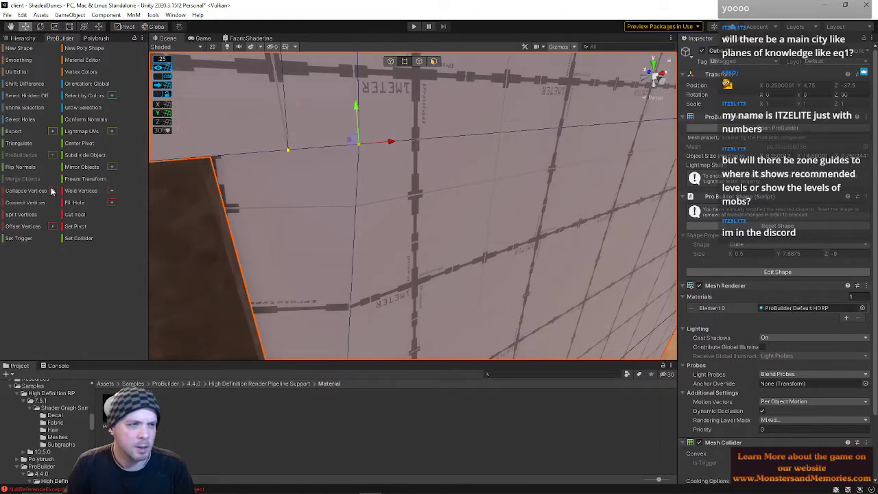
left_click(27, 190)
left_click_drag(358, 144, 281, 156)
- Move the top vertex of the inner vertical edge along X toward the awning end of the wall
right_click_drag(353, 157, 313, 205)
left_click(464, 184)
mouse_move(464, 183)
right_mouse_down()
mouse_move(441, 206)
mouse_move(466, 180)
right_mouse_up()
left_click_drag(487, 168, 426, 167)
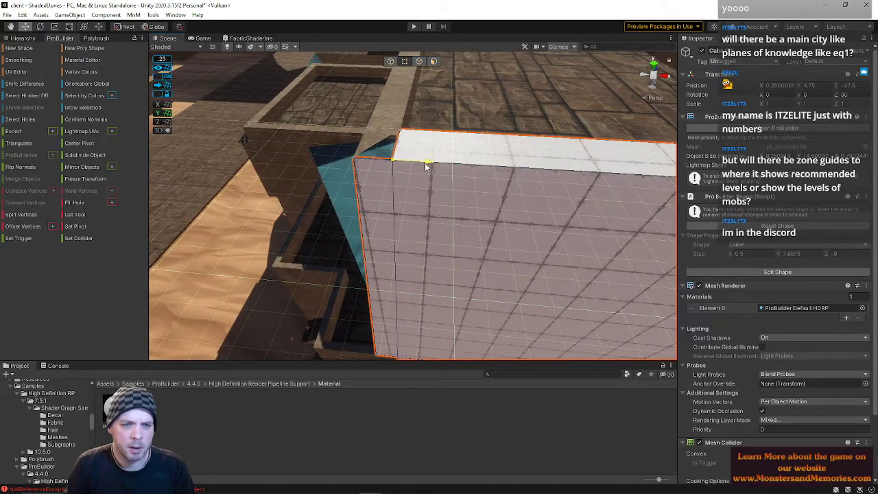
right_click_drag(426, 167, 440, 207)
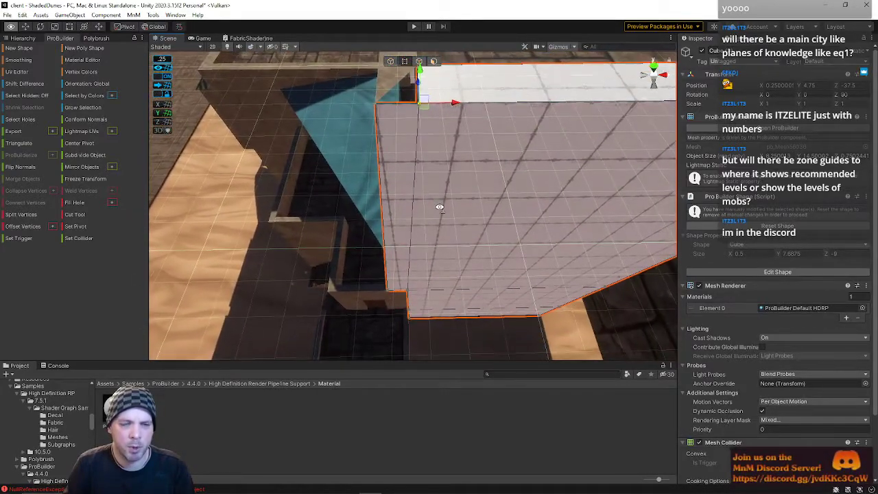
- Select the inner vertical edge of the wall's narrow strip and examine it over its full height
right_click_drag(424, 244, 409, 61)
left_click(418, 61)
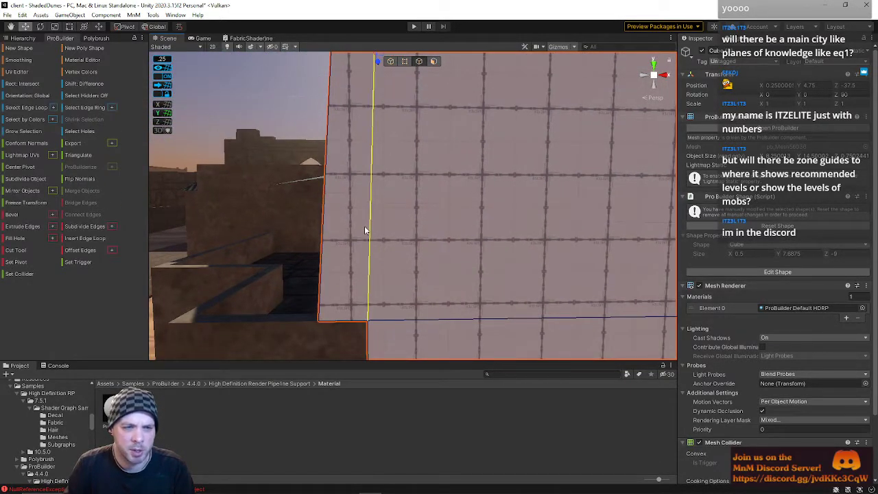
left_click(367, 215)
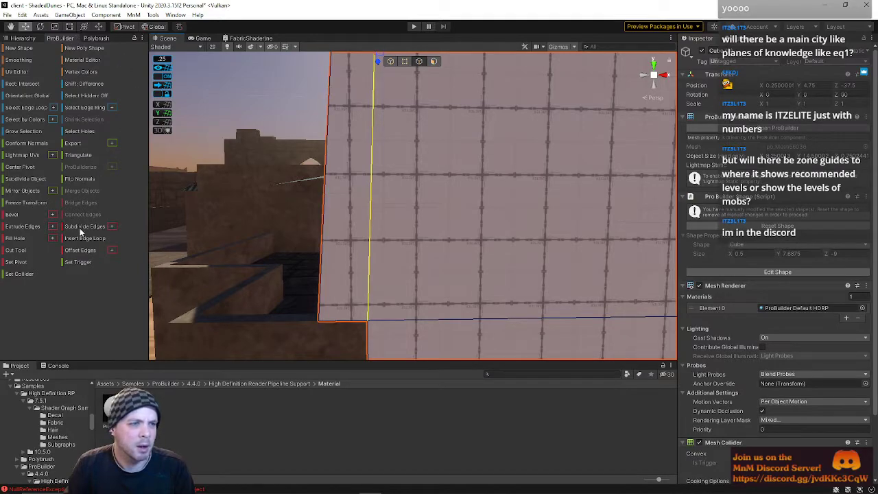
right_click_drag(420, 203, 412, 147)
key("s")
mouse_move(371, 162)
left_mouse_down()
mouse_move(365, 175)
mouse_move(367, 164)
left_mouse_up()
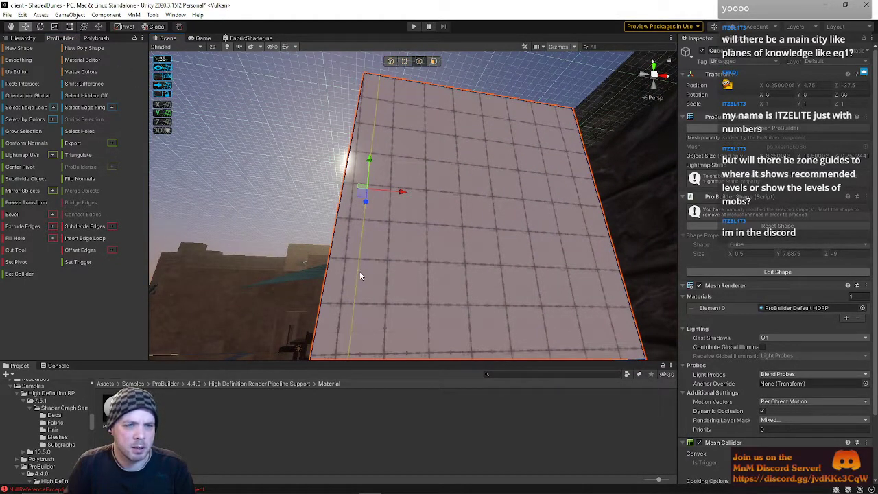
right_click_drag(426, 206, 433, 230)
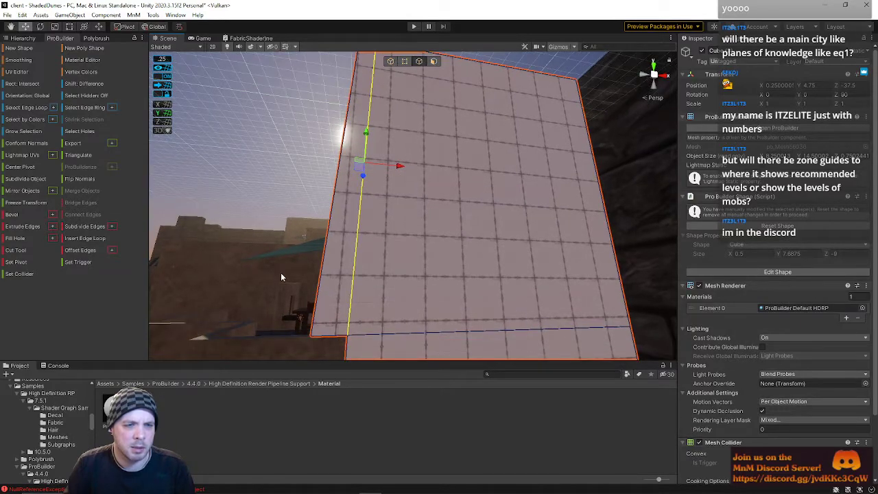
left_click(263, 220)
left_click(354, 260)
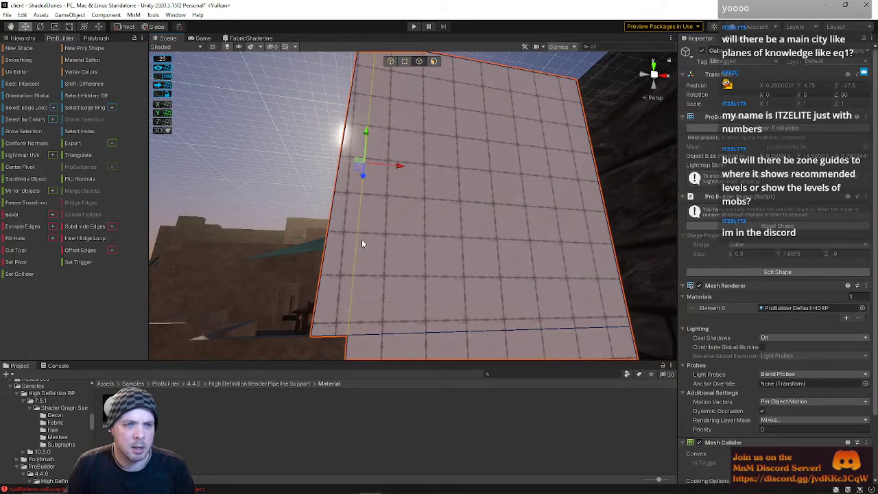
- Shift the top vertex of the strip's inner edge further along X toward the wall's outer corner
right_click_drag(362, 244, 249, 252)
right_click_drag(416, 229, 374, 83)
left_click(405, 63)
right_click_drag(400, 233, 396, 271)
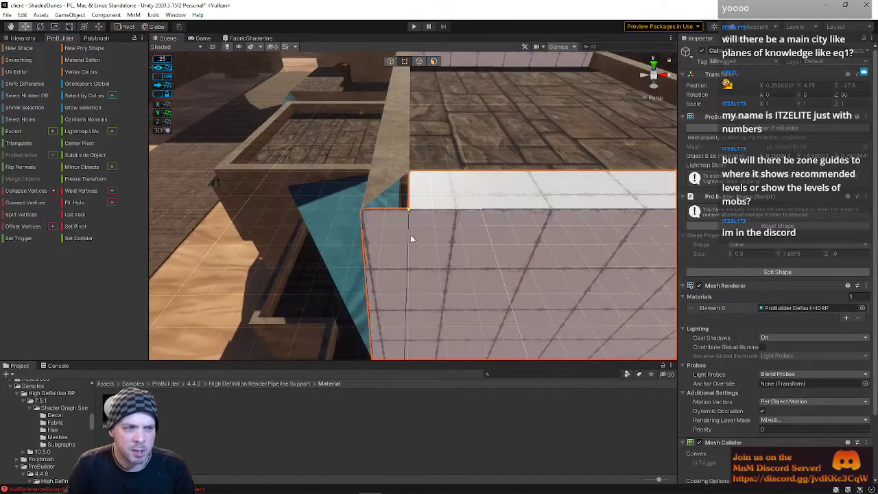
left_click_drag(439, 211, 404, 210)
- Move the whole wall object along Z to -42.5, away from the neighbouring building
right_click_drag(419, 225, 407, 129)
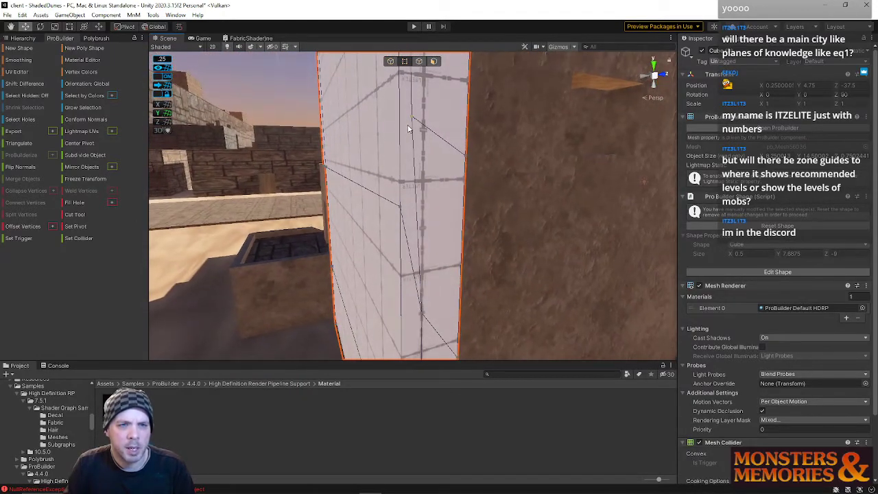
right_click_drag(398, 172, 394, 186)
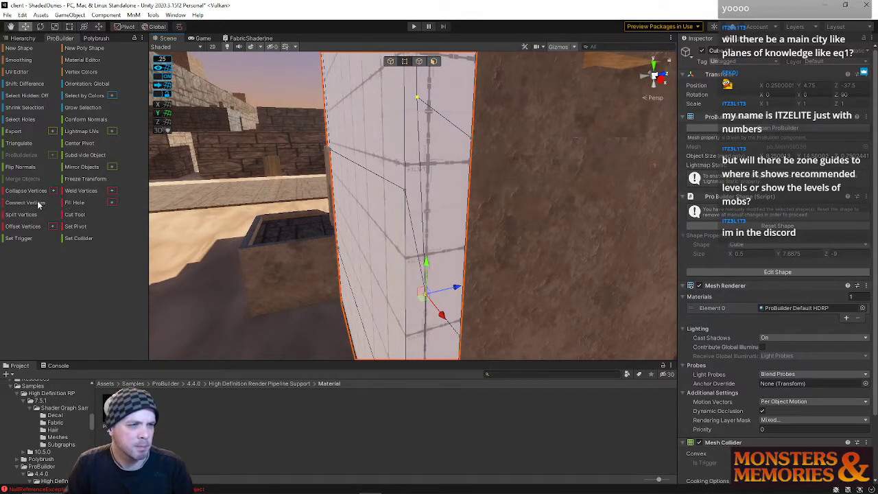
right_click_drag(329, 198, 382, 83)
left_click(391, 61)
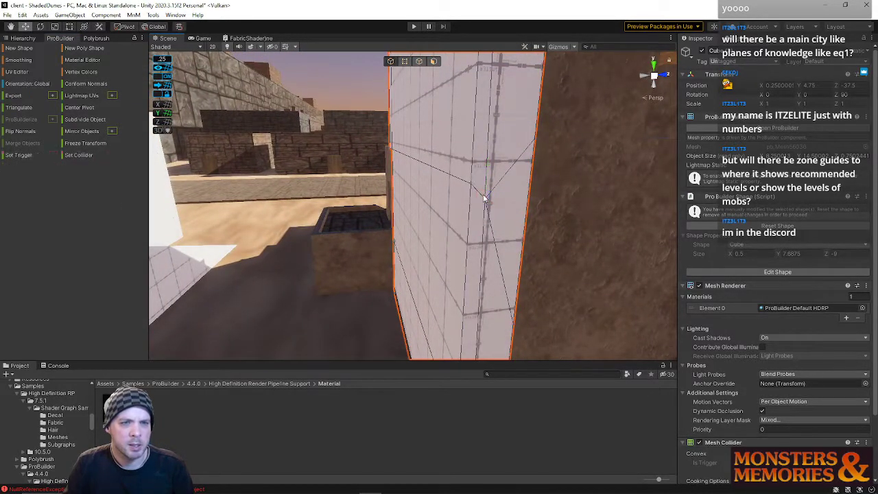
right_click_drag(463, 148, 490, 139)
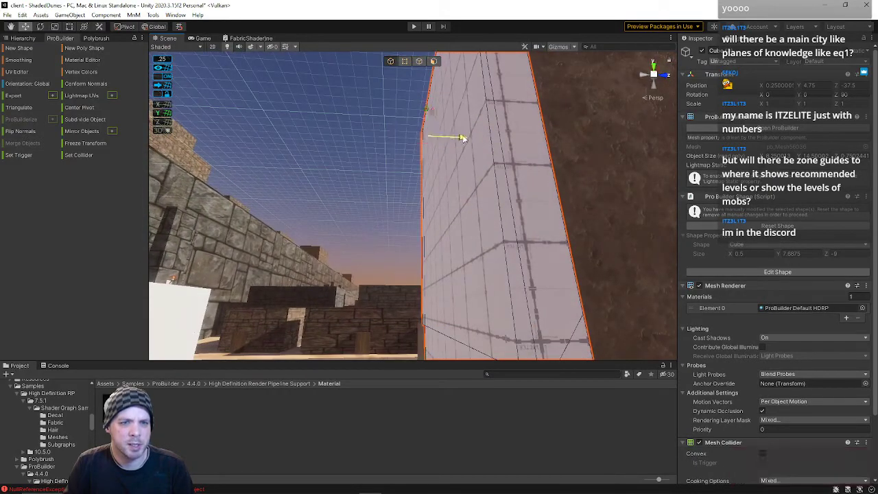
left_click_drag(464, 140, 360, 147)
right_click_drag(360, 148, 335, 203)
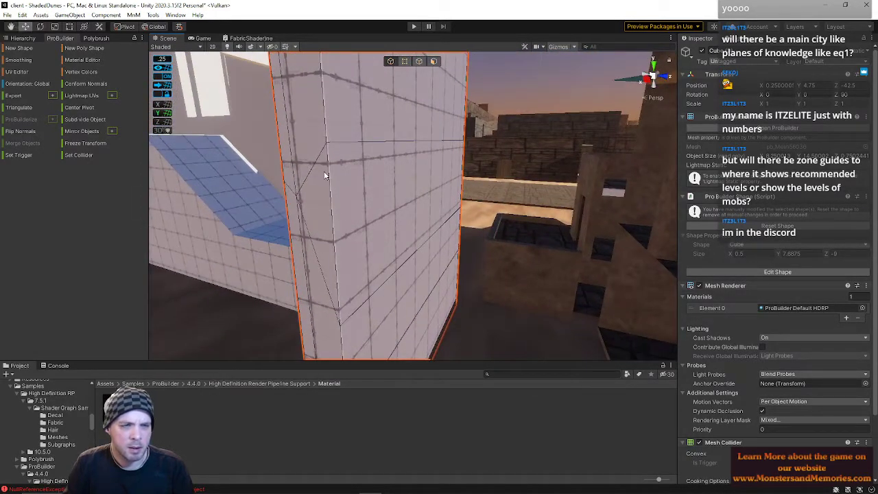
- Try raising the two lower vertices of the wall's inner side along Y, then undo those moves
left_click(405, 61)
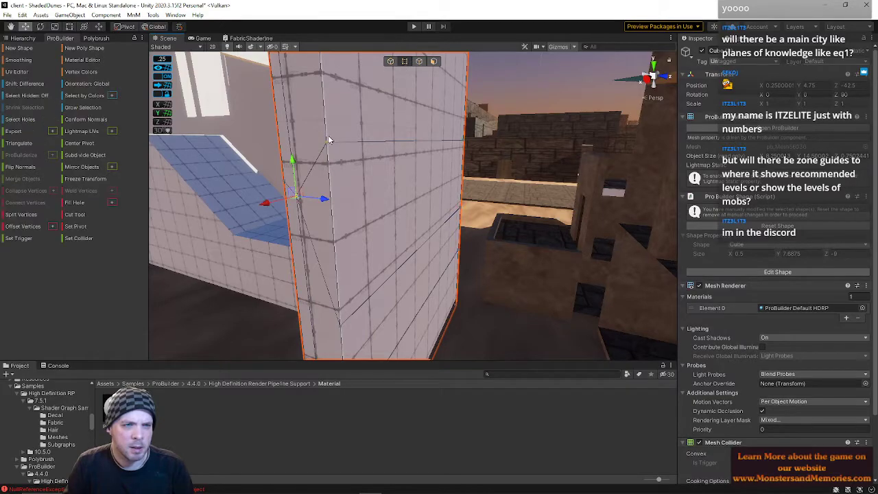
left_click(341, 328)
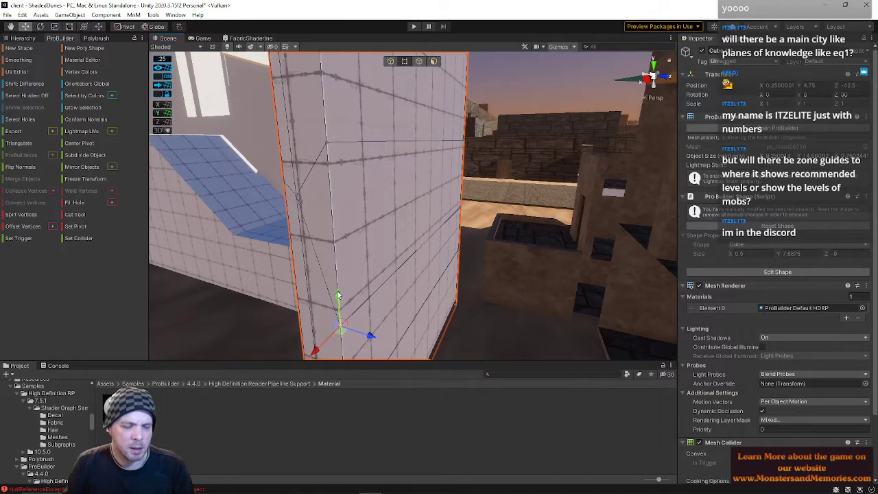
left_click_drag(338, 296, 357, 152)
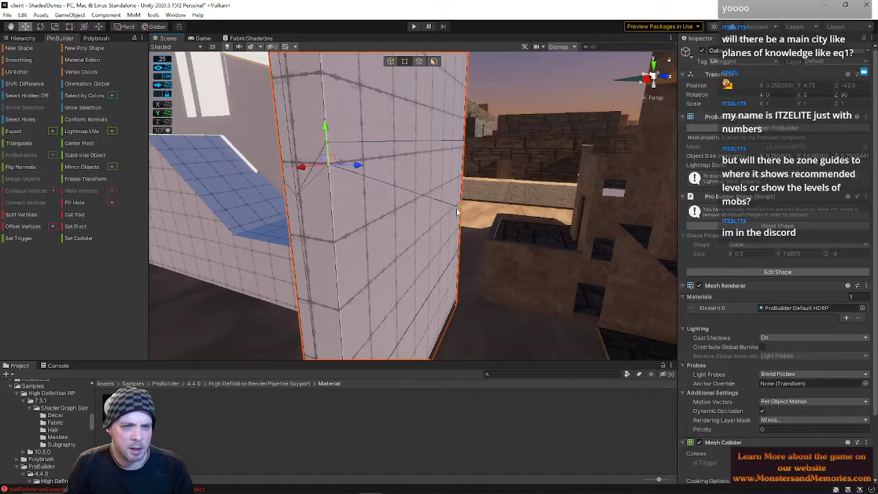
left_click_drag(465, 195, 465, 116)
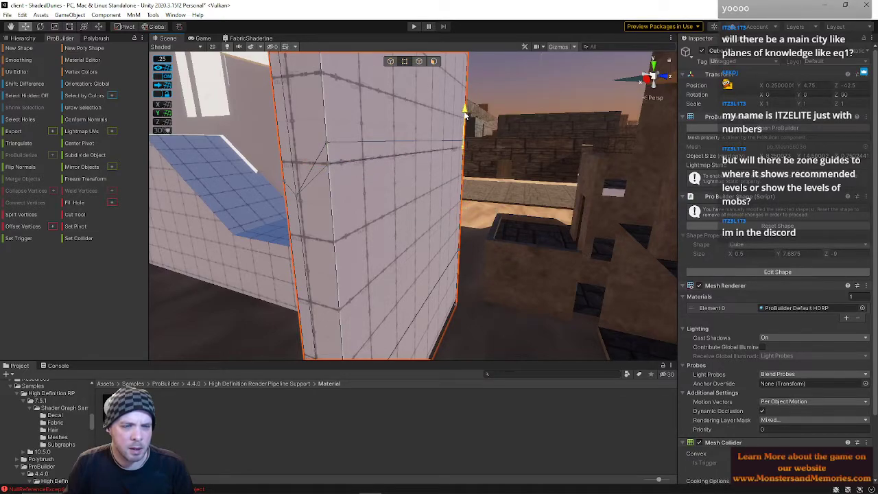
key("ctrl+z")
key("ctrl+z")
key("ctrl+z")
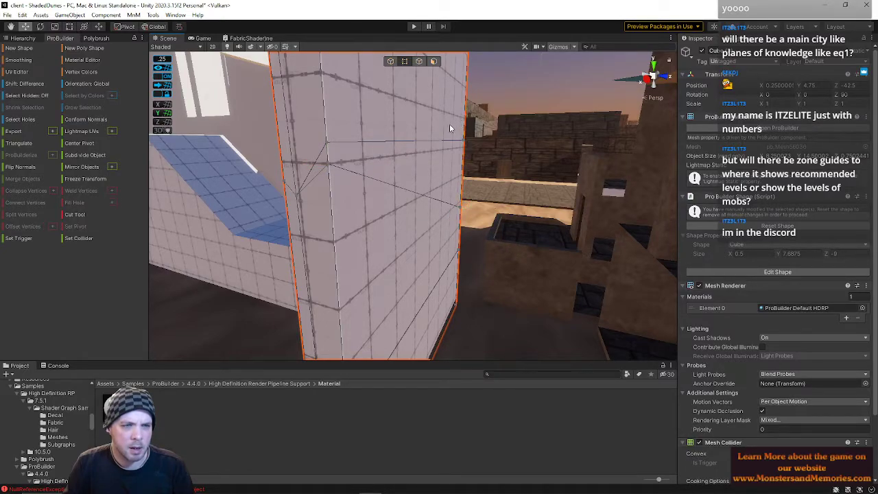
- Raise the two lower vertices along Y to the upper pair and collapse the near-corner pair into one
left_click_drag(337, 300, 344, 171)
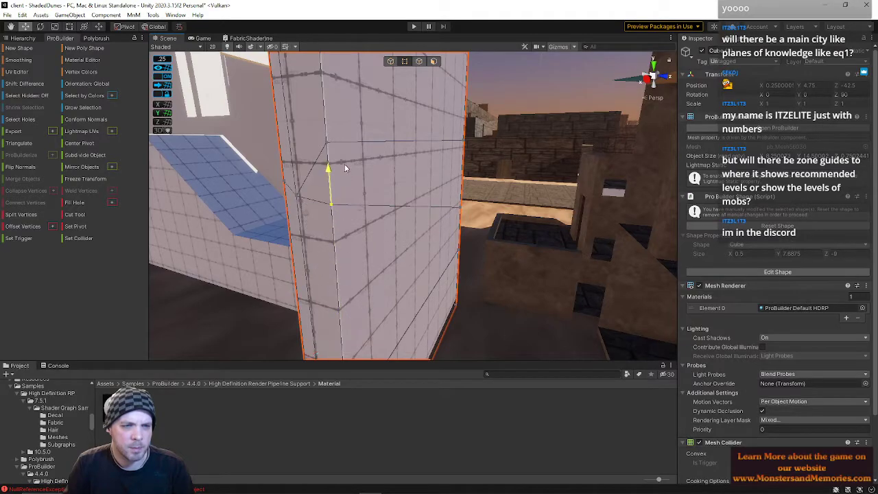
left_click(460, 200)
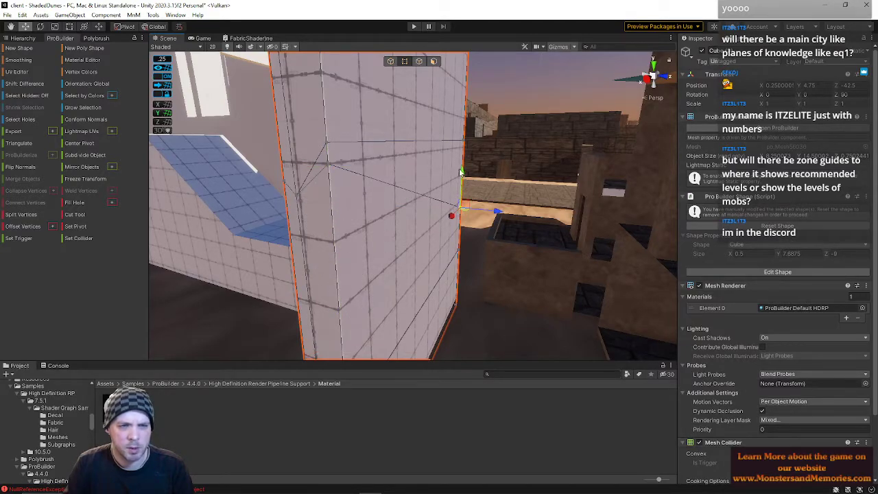
left_click_drag(463, 152, 458, 110)
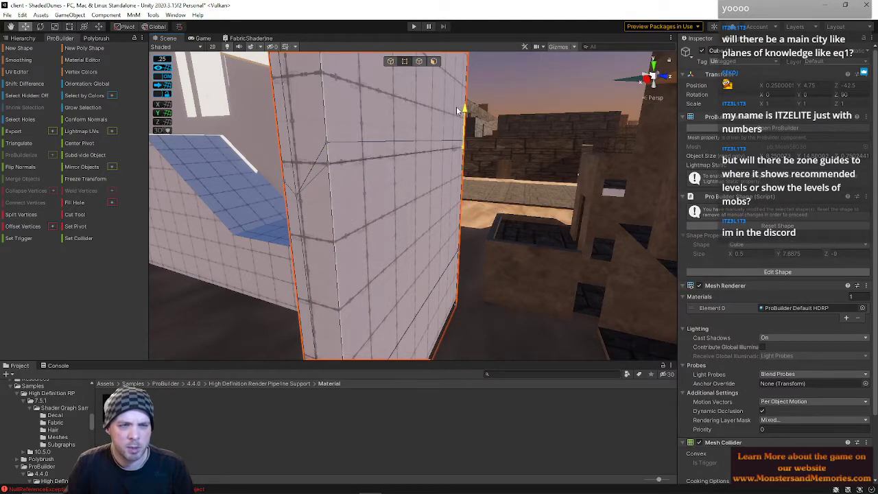
left_click(328, 159, "shift")
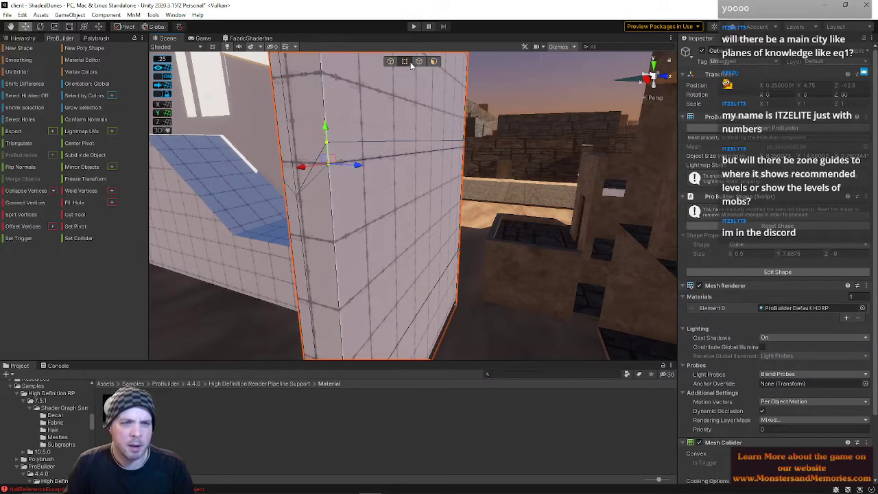
left_click(33, 188)
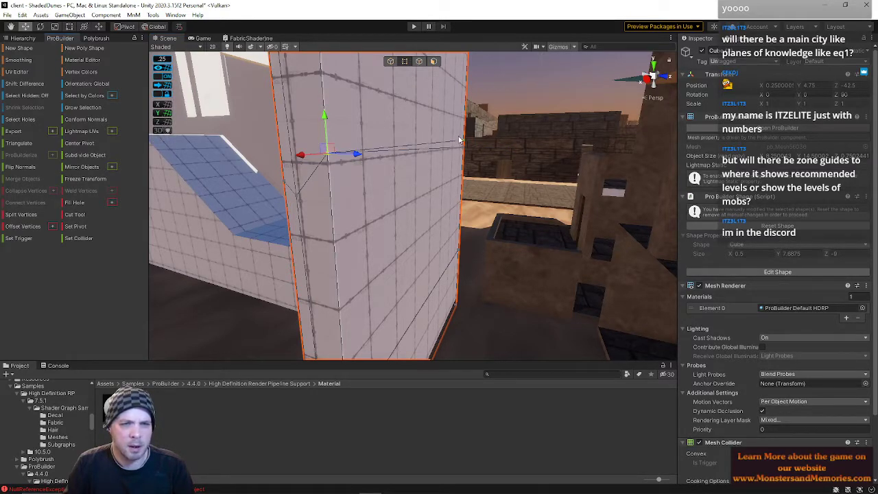
left_click(461, 156, "shift")
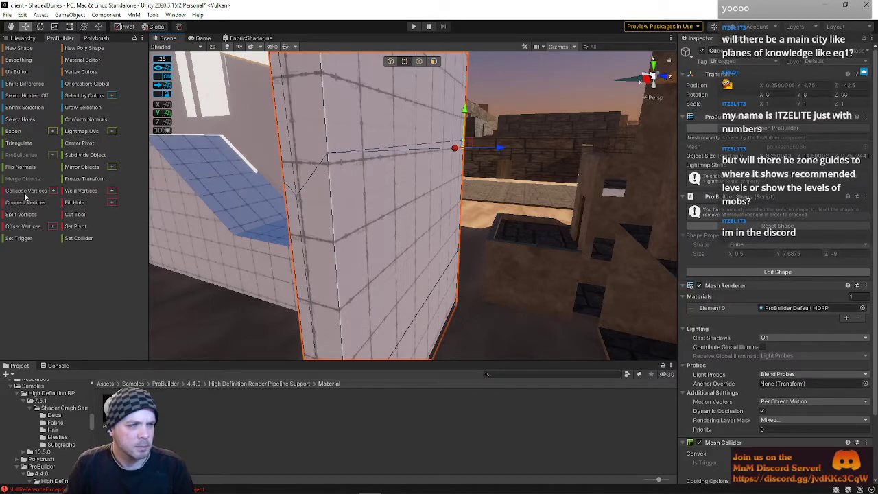
- Undo the vertex edits and the wall's Z offset, restoring it to its place against the building
right_click_drag(206, 227, 303, 61)
left_click_drag(303, 61, 300, 96, "alt")
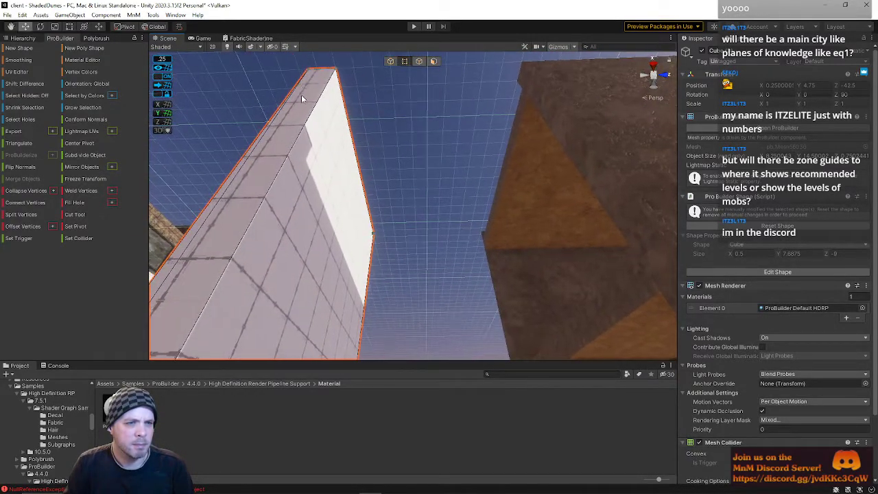
right_click_drag(367, 203, 417, 302)
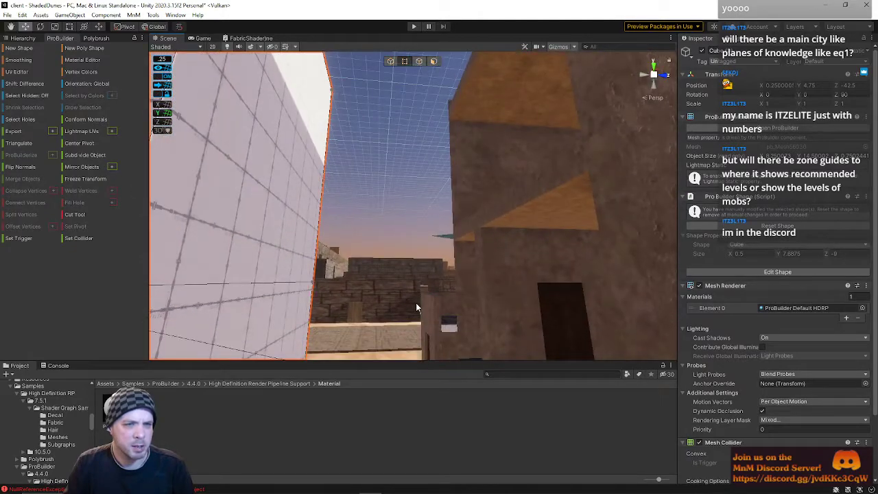
key("ctrl+z")
key("ctrl+z")
right_click_drag(381, 251, 404, 52)
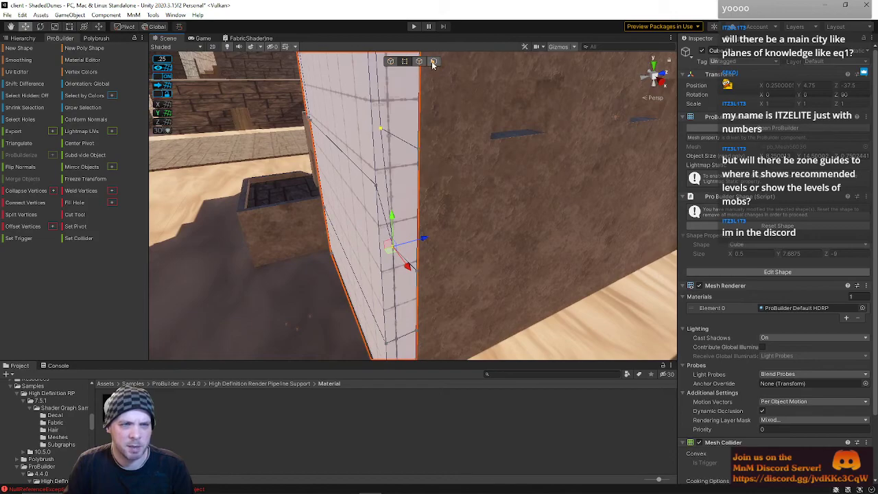
- Select the narrow and triangular faces along the wall's thin end and delete them
left_click(433, 62)
left_click(386, 217)
left_click(383, 216, "shift")
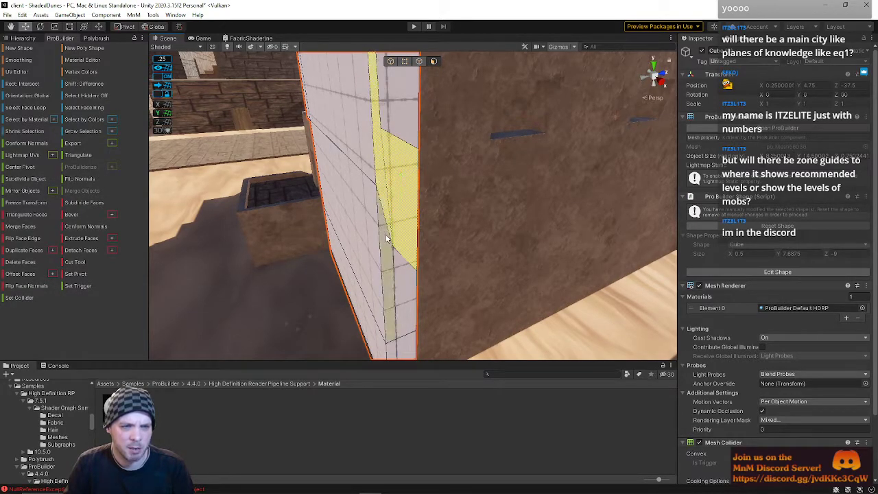
left_click(388, 251, "shift")
left_click(401, 288, "shift")
left_click(401, 345, "shift")
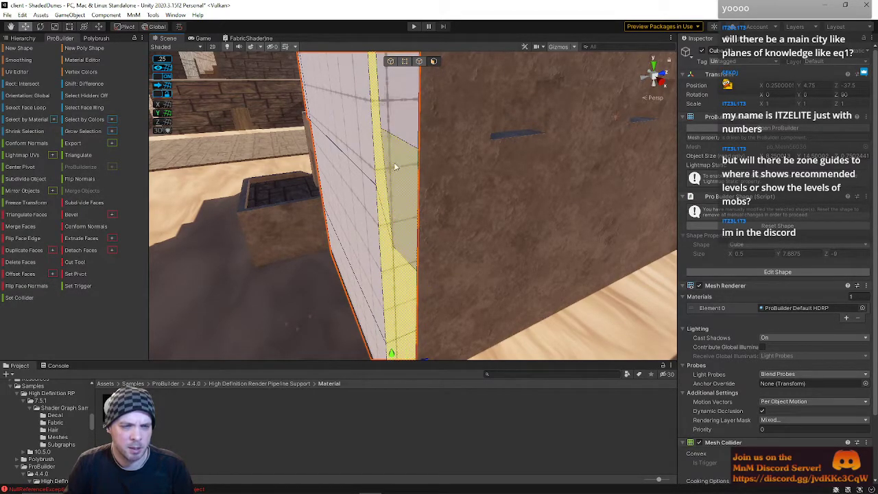
left_click(402, 108, "shift")
right_click_drag(402, 109, 366, 173)
left_click(18, 263)
- Select the strip's inner vertical edge bordering the opening left by the deleted faces
right_click_drag(347, 226, 531, 289)
key("a")
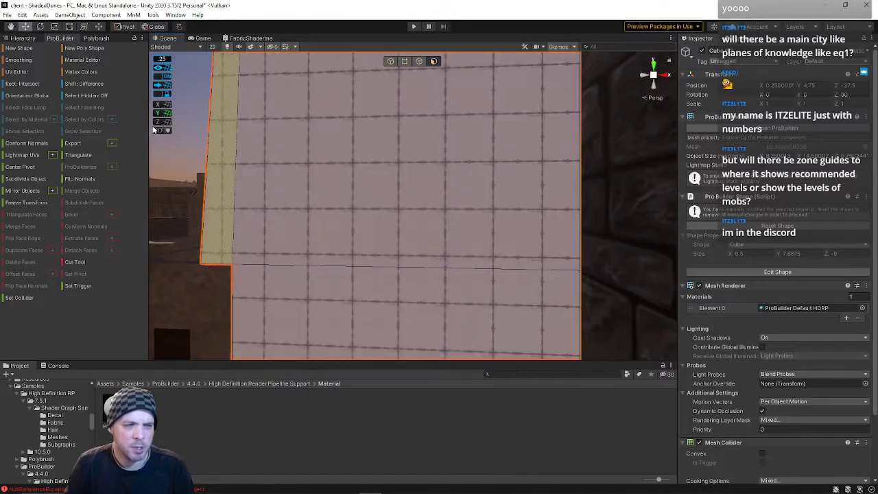
left_click(419, 61)
left_click(240, 215)
right_click_drag(316, 162, 335, 145)
left_click_drag(263, 69, 261, 140)
right_click_drag(261, 140, 34, 241)
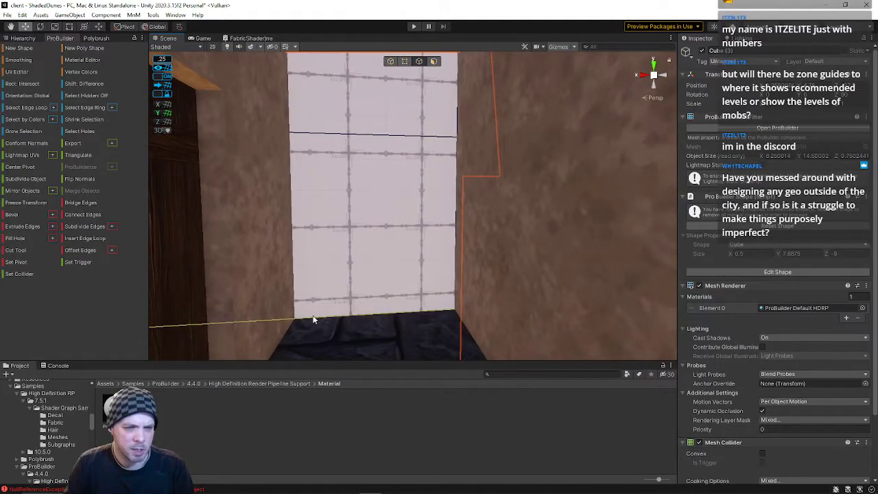
- Insert a horizontal edge loop across the lower wall section, midway between the step edge and the edge below it
right_click_drag(354, 141, 146, 167)
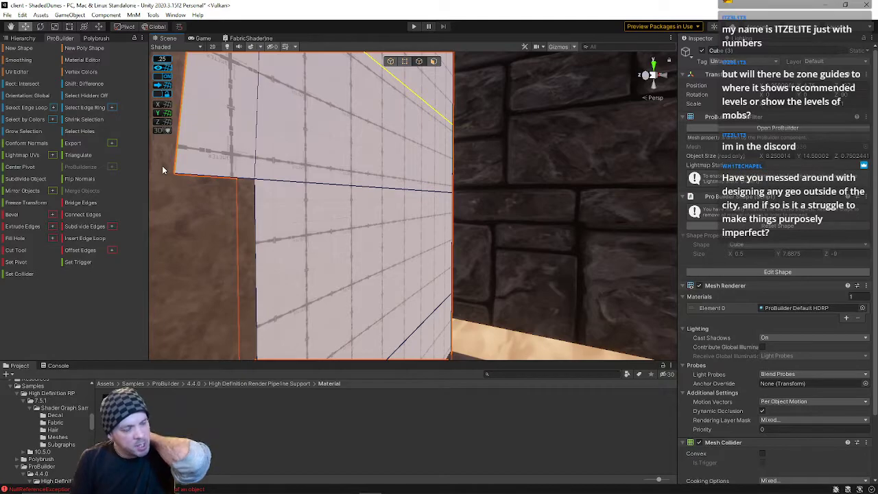
key("s")
right_click_drag(403, 143, 349, 214)
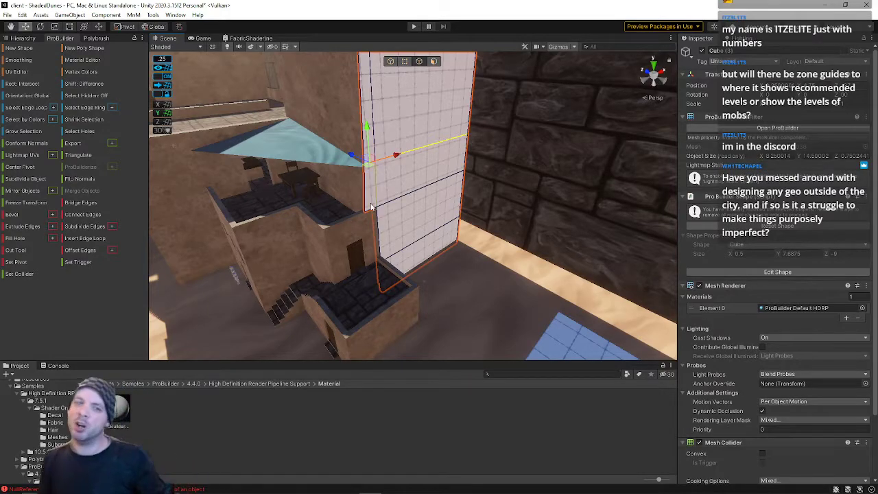
key("w")
right_click_drag(387, 208, 395, 86)
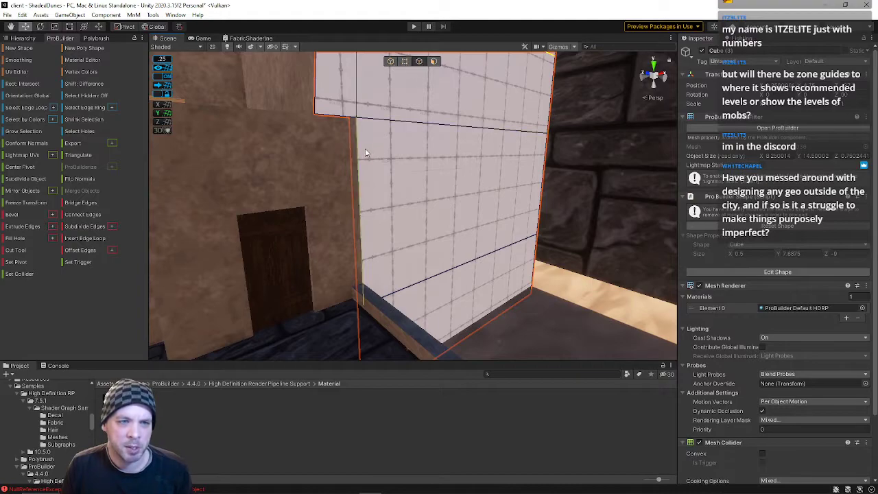
left_click(349, 206)
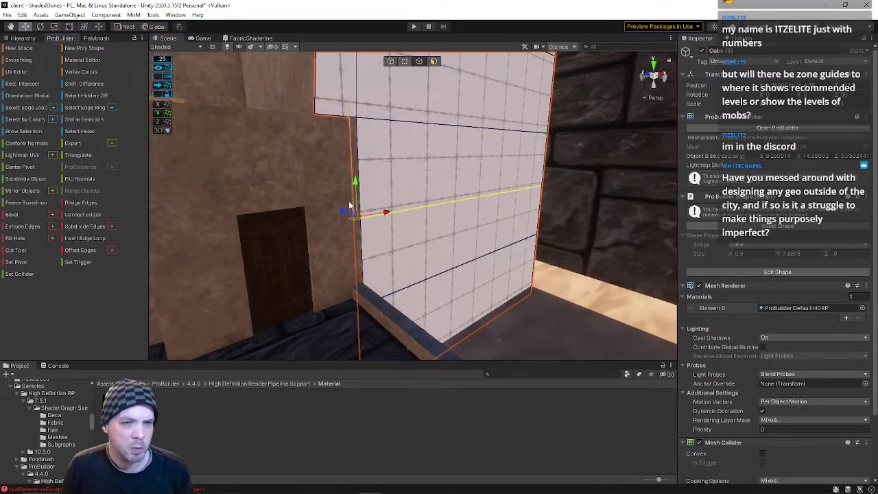
- Lower the selected horizontal edge loop until it sits just above the wall's step edge
right_click_drag(363, 120, 592, 159)
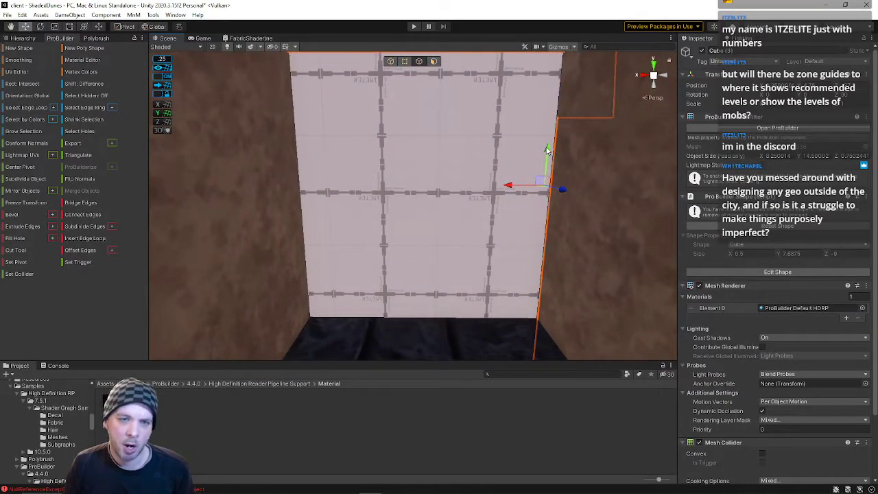
right_click_drag(540, 252, 295, 209)
left_click(394, 171)
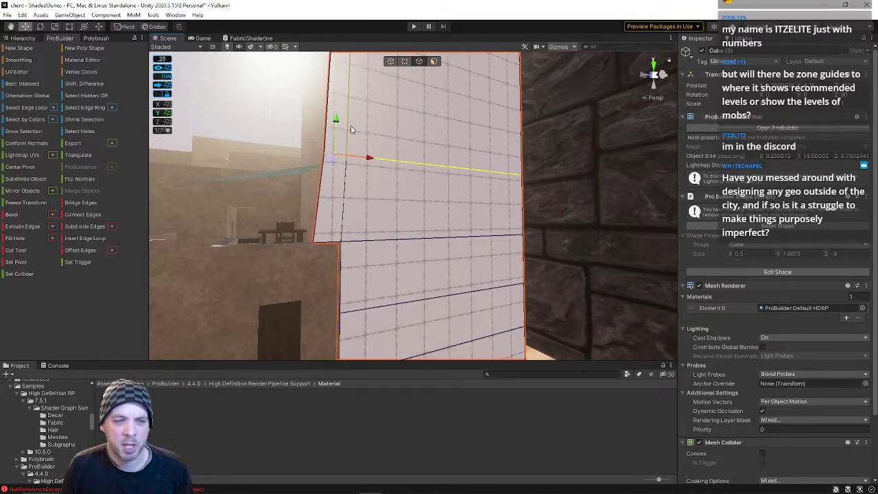
left_click_drag(336, 135, 336, 170)
right_click_drag(372, 229, 461, 222)
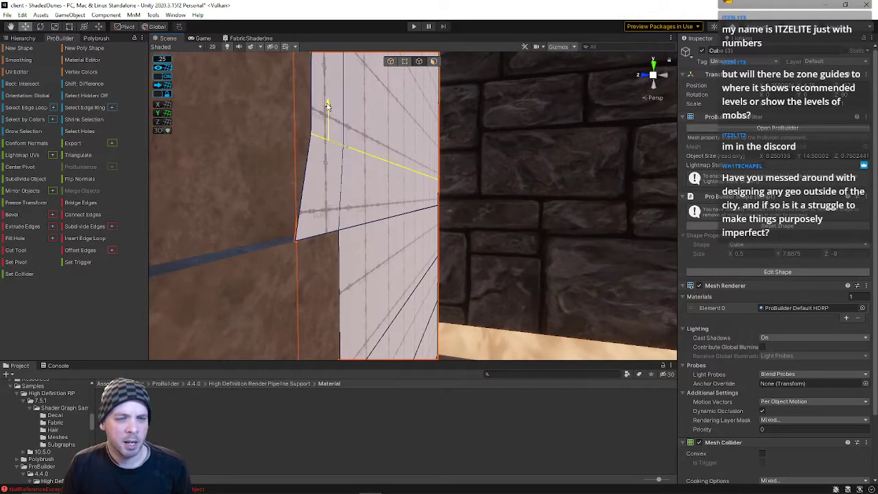
right_click_drag(356, 156, 576, 171)
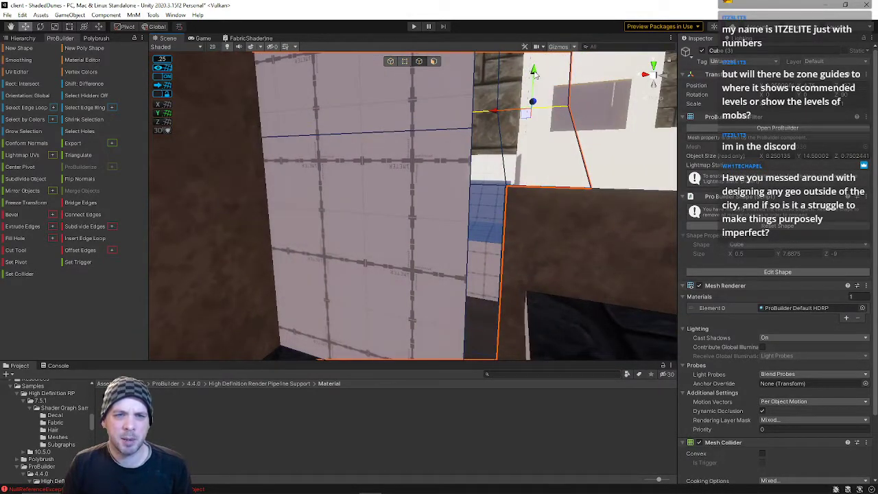
right_click_drag(494, 130, 223, 316)
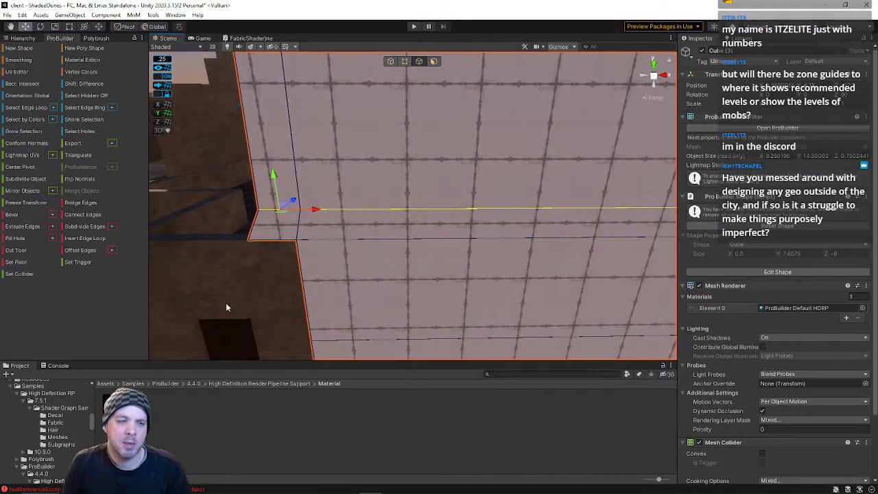
- Insert a vertical edge loop across the wall from its horizontal edge just above the step, and select its upper edge
key("a")
mouse_move(416, 299)
right_mouse_down()
mouse_move(398, 296)
mouse_move(409, 294)
right_mouse_up()
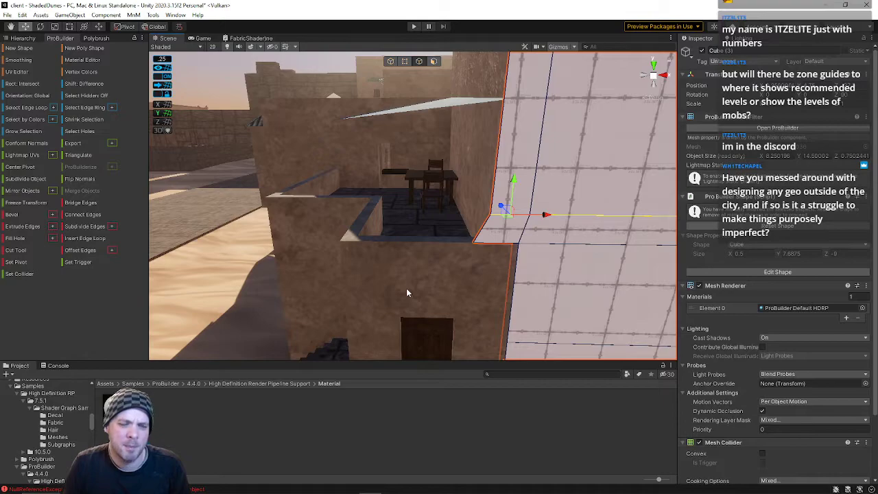
right_click_drag(417, 271, 314, 267)
key("w")
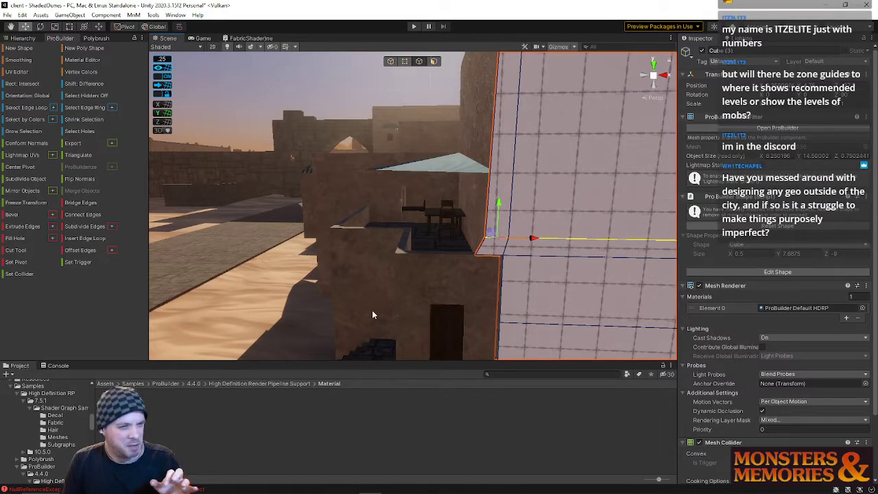
right_click_drag(411, 308, 455, 313)
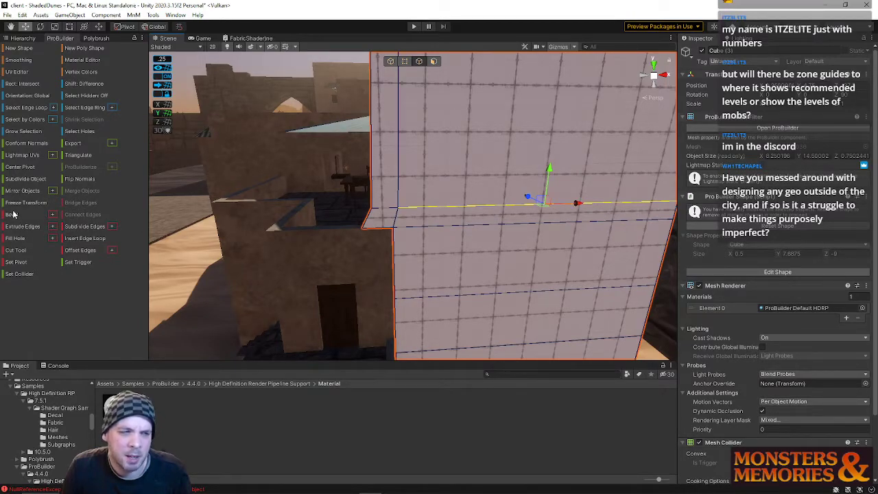
left_click(81, 239)
left_click_drag(567, 260, 484, 184)
left_click(486, 177)
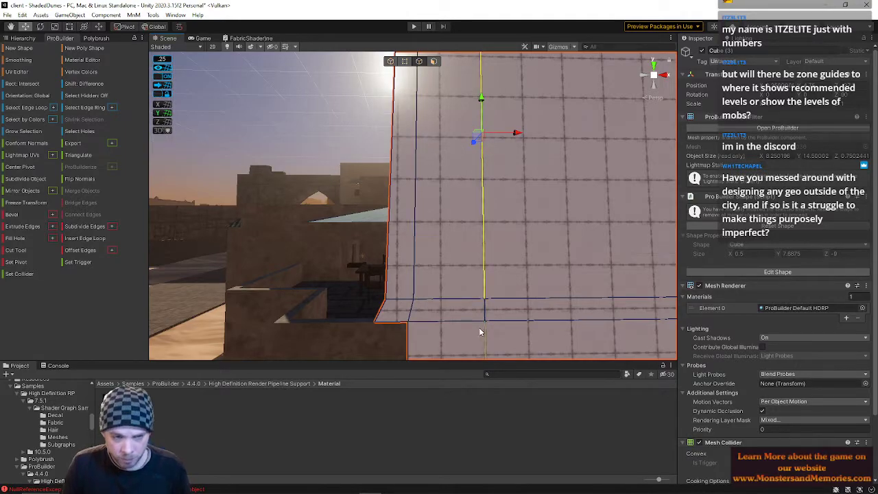
- Slide the vertical edge loop toward the corridor's door-side wall and select the horizontal edge segment on the loop's other side
right_click_drag(483, 309, 195, 304)
key("d")
key("w")
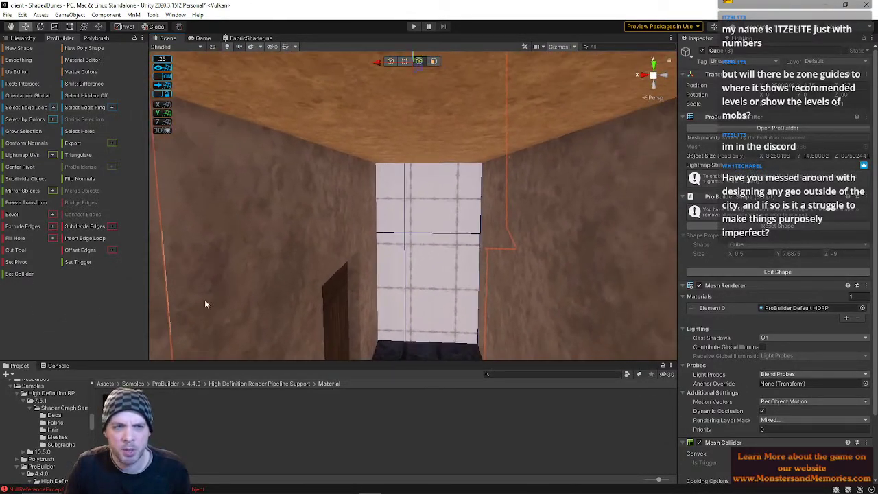
right_click_drag(403, 196, 381, 262)
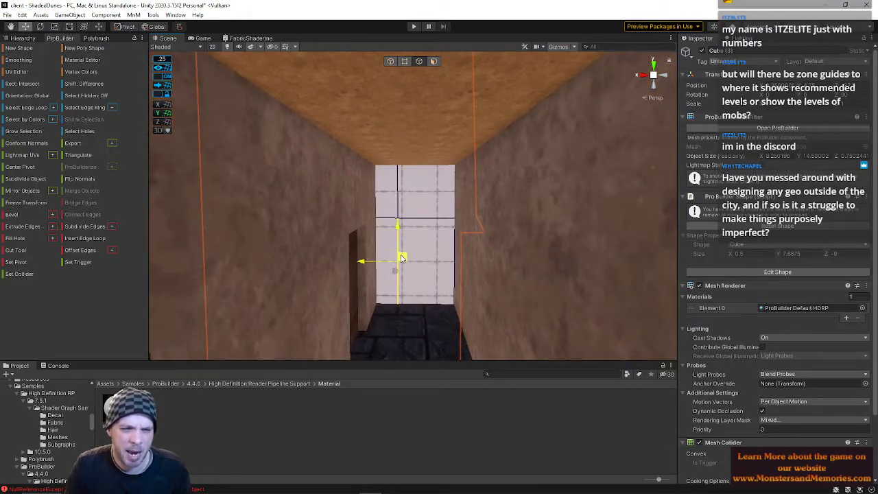
left_click(402, 197)
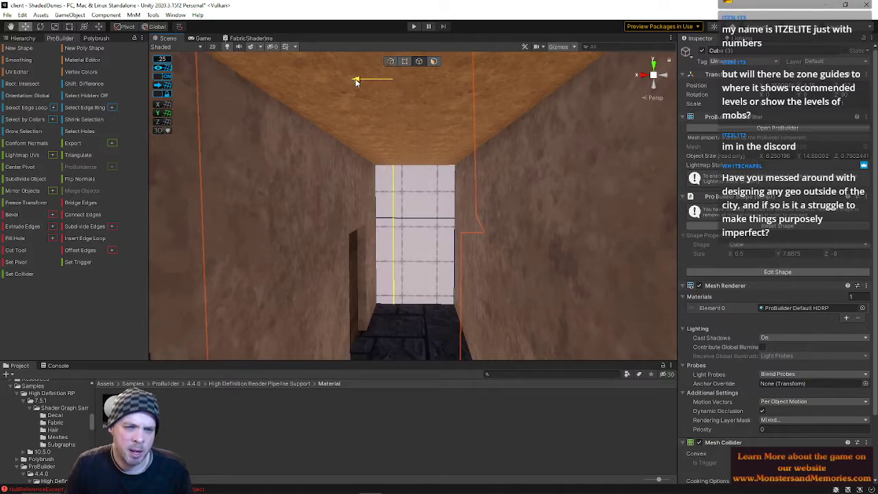
left_click(420, 218)
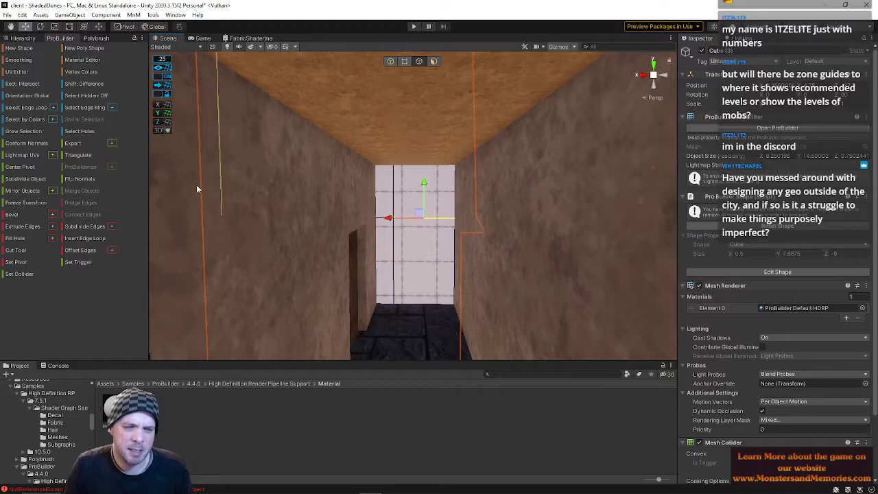
- Examine the terrace, windows, awnings and arched facades of the surrounding buildings
right_click_drag(349, 225, 319, 231)
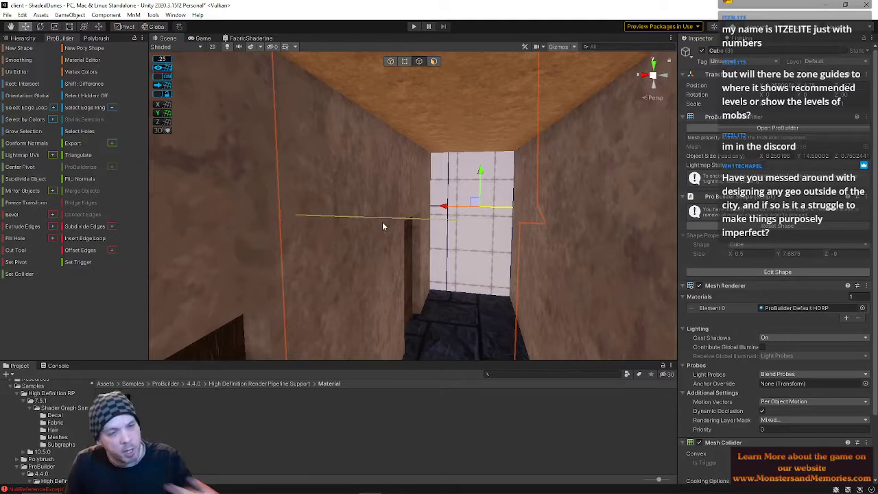
right_click_drag(416, 186, 131, 187)
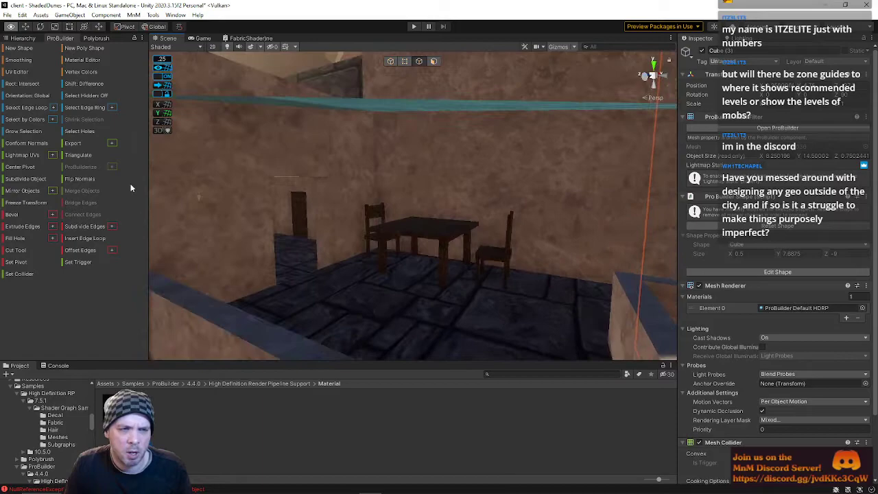
key("s")
right_click_drag(485, 201, 466, 70)
key("s")
right_click_drag(453, 319, 381, 316)
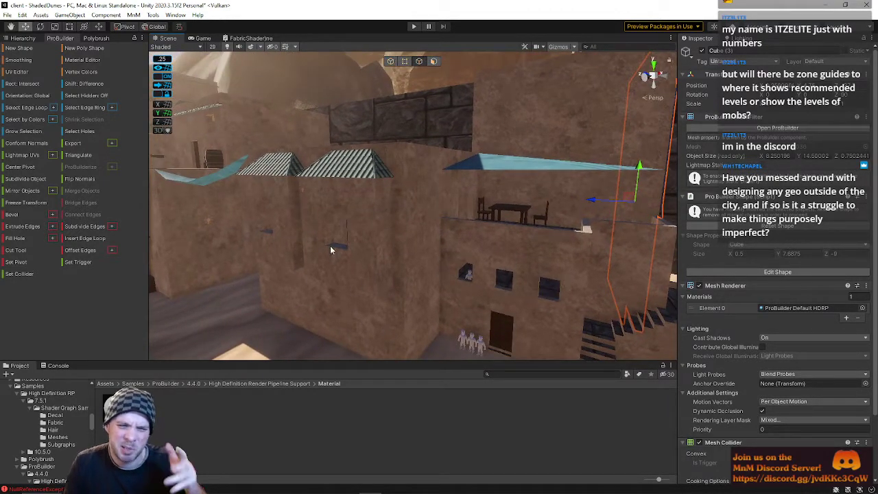
right_click_drag(330, 246, 280, 187)
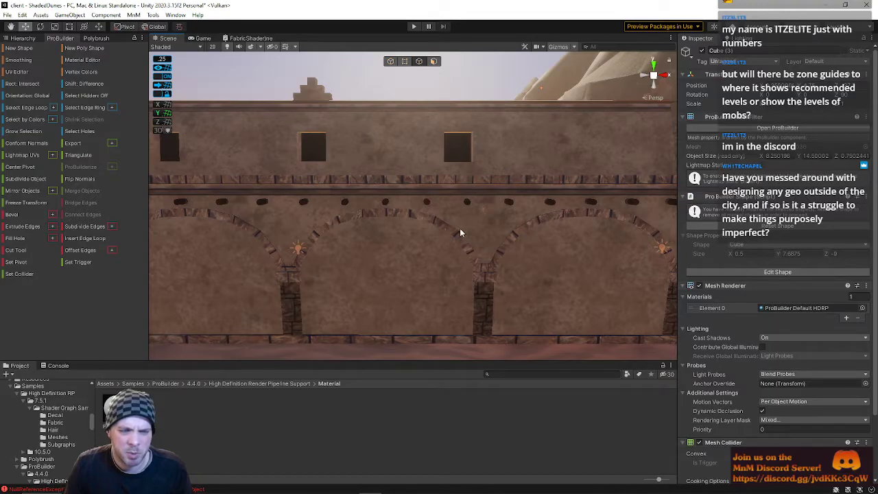
right_click_drag(495, 279, 184, 208)
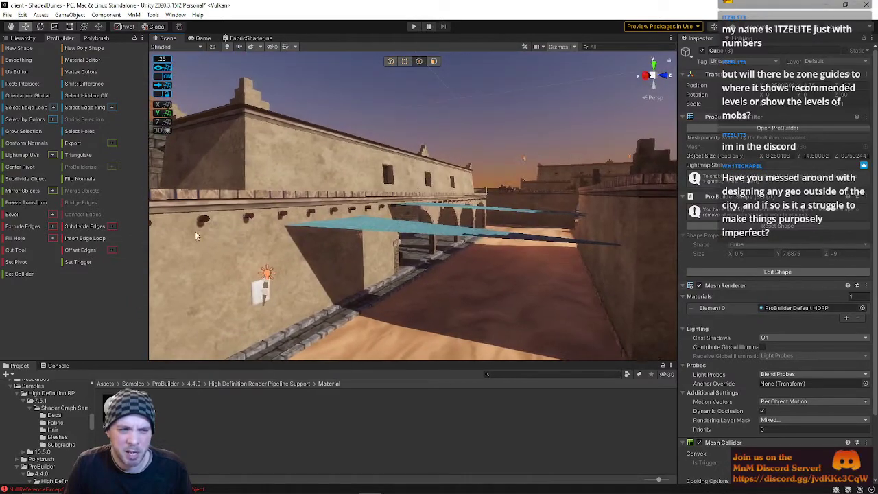
right_click_drag(408, 248, 586, 277)
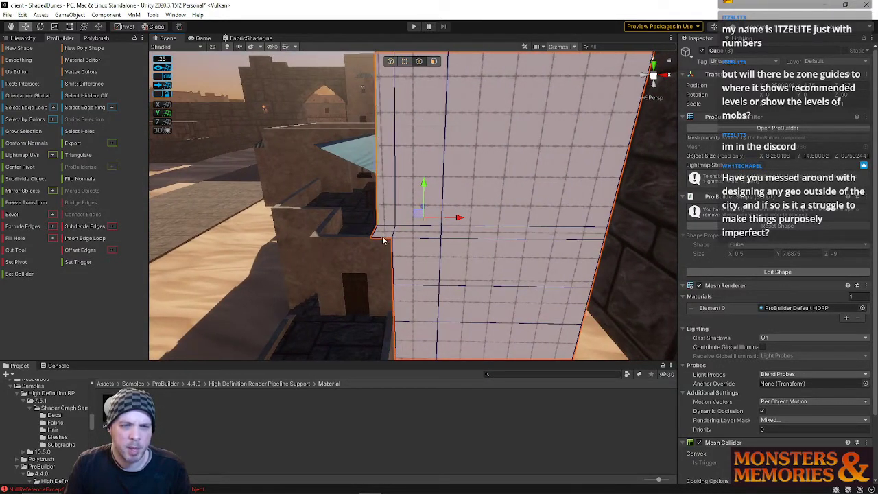
- Insert a second vertical edge loop and slide it toward the corridor's side wall opposite the door
right_click_drag(397, 208, 6, 175)
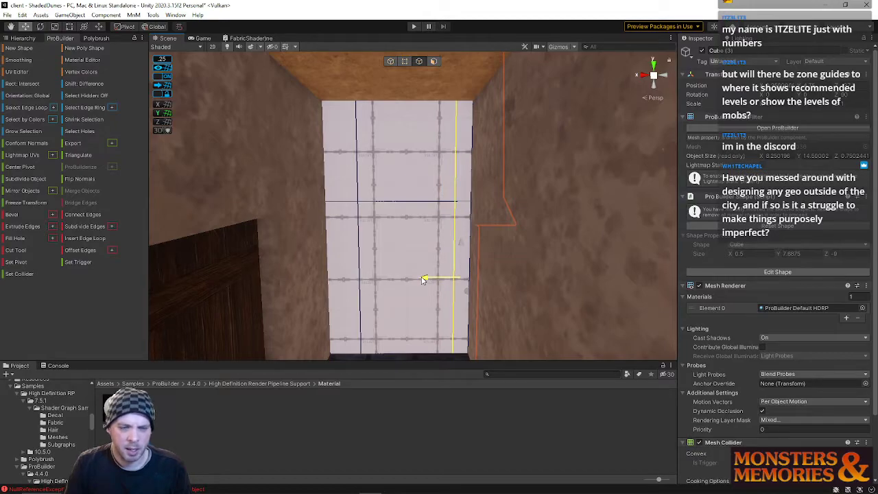
right_click_drag(398, 246, 794, 253)
key("s")
right_click_drag(294, 233, 361, 200)
key("w")
key("d")
right_click_drag(355, 151, 374, 105)
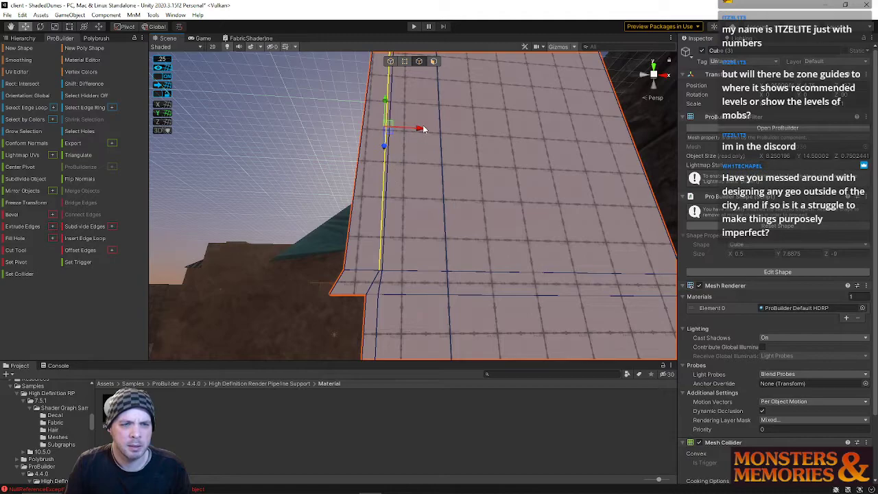
- Select the two adjoining faces between the vertical loops in front of the corridor and delete them
right_click_drag(389, 212, 450, 165)
key("w")
left_click(405, 61)
left_click(433, 62)
left_click(418, 194)
left_click(433, 293, "shift")
right_click_drag(435, 296, 430, 316)
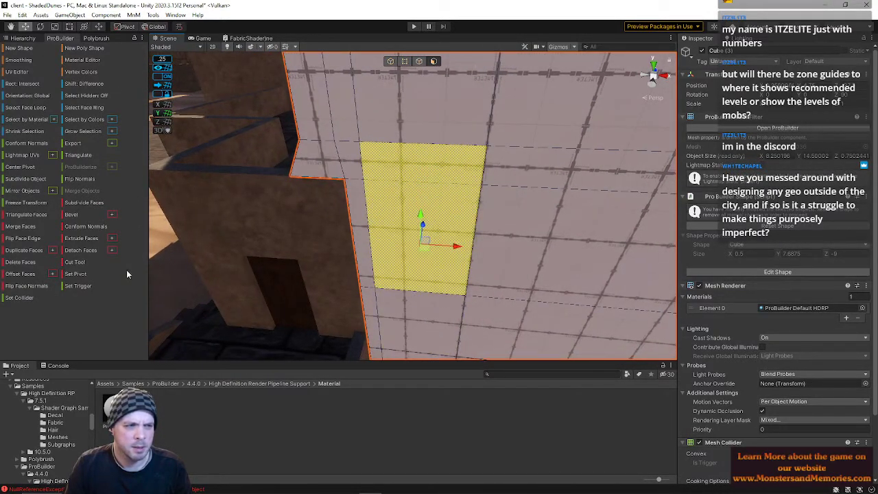
left_click(26, 262)
right_click_drag(425, 227, 463, 231)
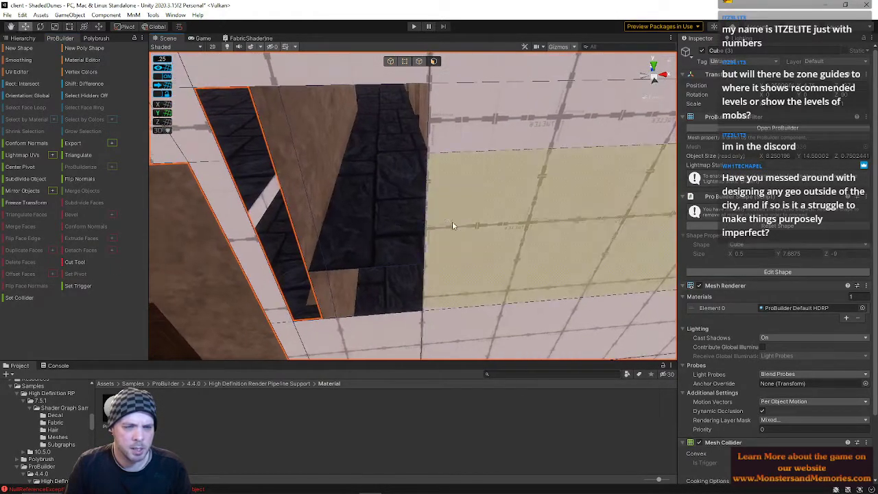
- Move the vertical edges along the opening's side nearest the wall step slightly inward
left_click(419, 61)
left_click(231, 145)
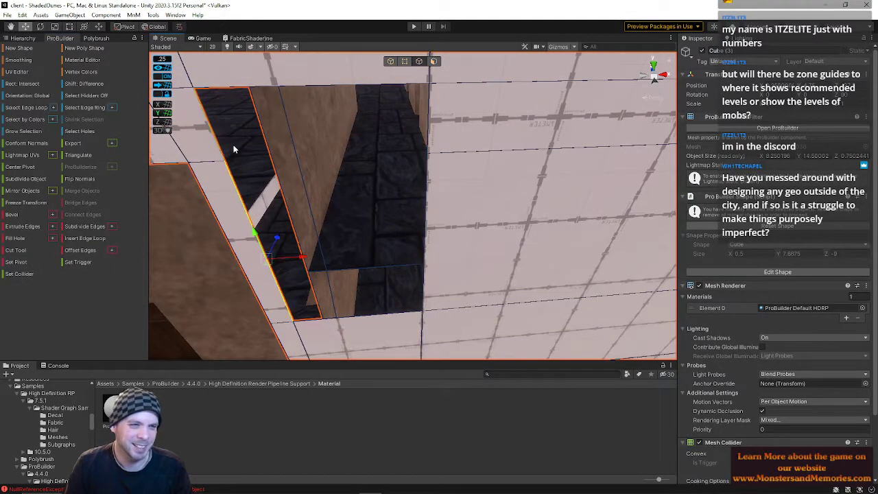
left_click(424, 251)
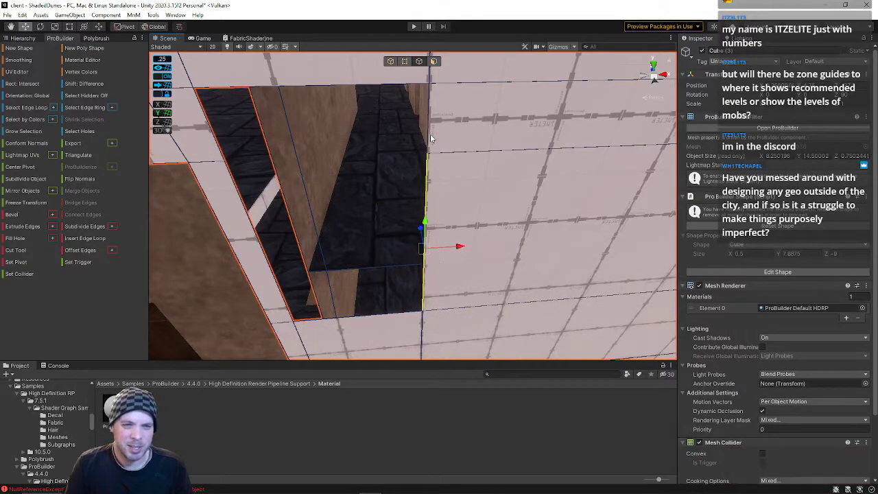
key("f")
mouse_move(422, 333)
right_mouse_down()
mouse_move(449, 261)
mouse_move(443, 235)
mouse_move(436, 331)
mouse_move(428, 330)
mouse_move(439, 330)
mouse_move(429, 338)
right_mouse_up()
left_click(429, 337)
left_click_drag(465, 337, 470, 338)
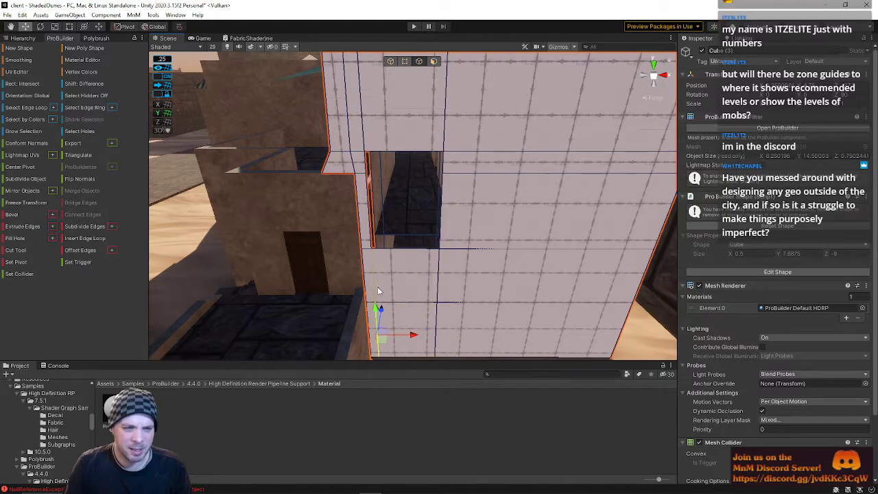
right_click_drag(417, 303, 386, 227)
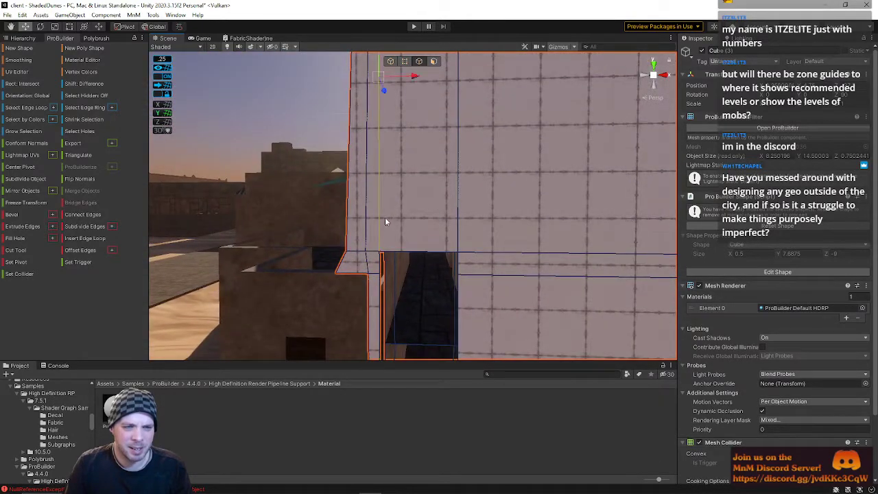
left_click(381, 261)
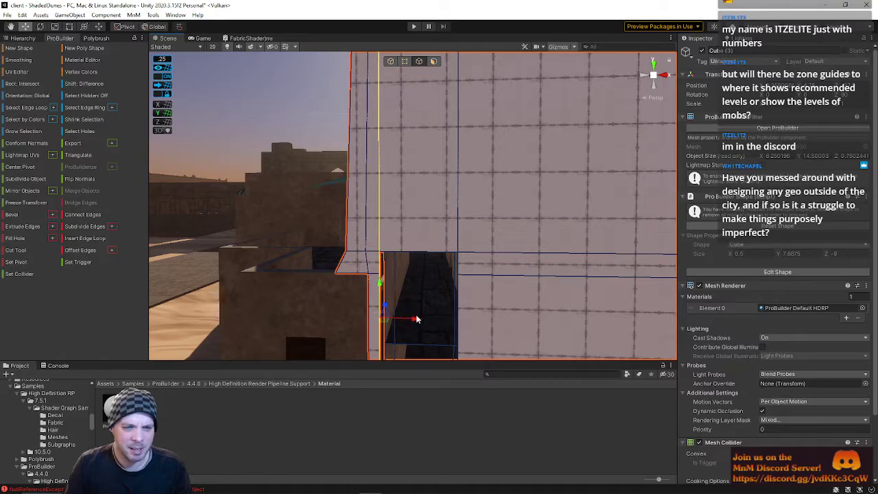
left_click_drag(416, 319, 424, 320)
- Delete the wall's inner face between the two vertical loops at the end of the corridor
key("w")
right_click_drag(430, 296, 28, 299)
key("s")
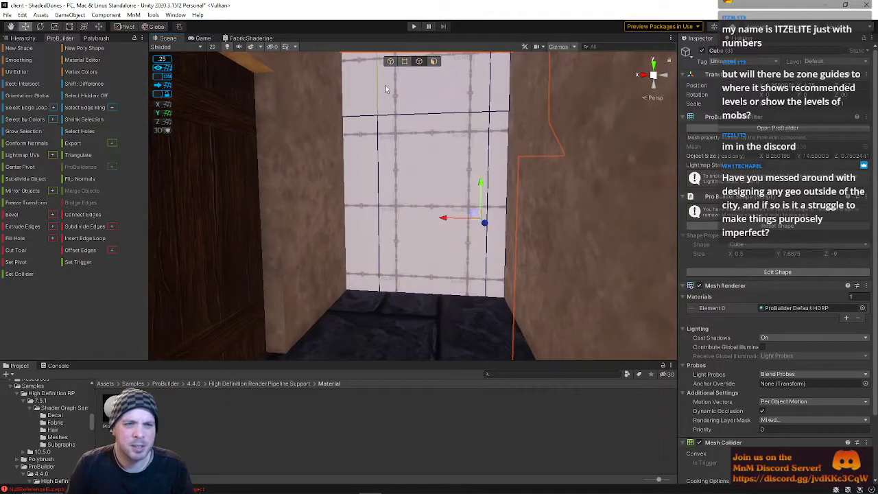
left_click(434, 62)
left_click(413, 157)
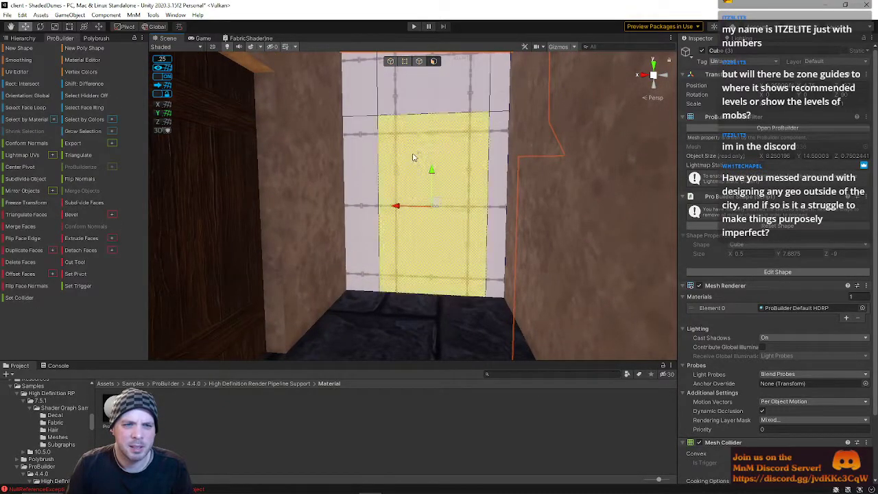
left_click(20, 263)
- Merge the opening's outer vertex near the wall step into its top corner, and collapse the two upper vertices on the opposite side
right_click_drag(484, 227, 504, 178)
key("w")
key("s")
right_click_drag(138, 244, 80, 218)
key("w")
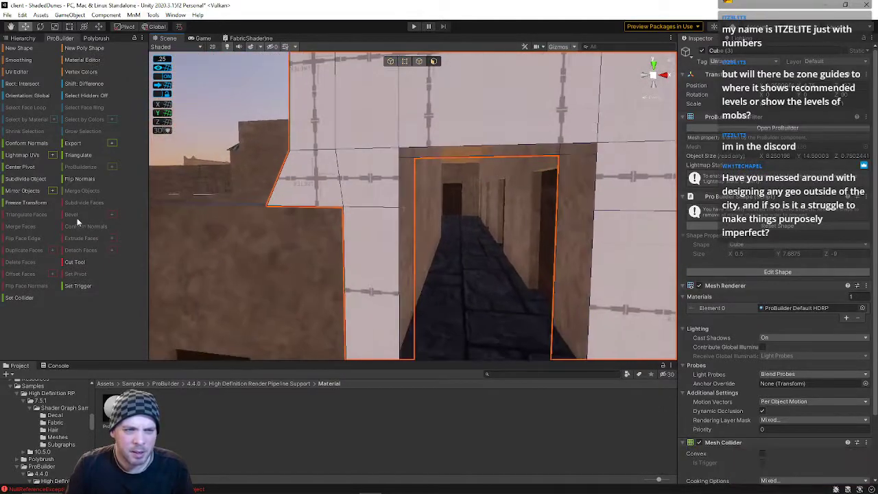
right_click_drag(566, 242, 584, 232)
left_click(405, 61)
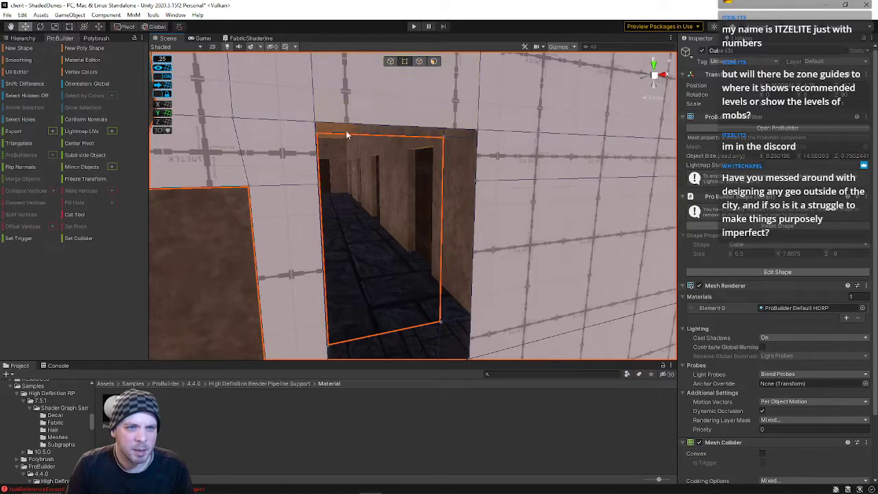
left_click(316, 186)
key("d")
mouse_move(316, 187)
right_mouse_down()
mouse_move(334, 194)
mouse_move(300, 186)
right_mouse_up()
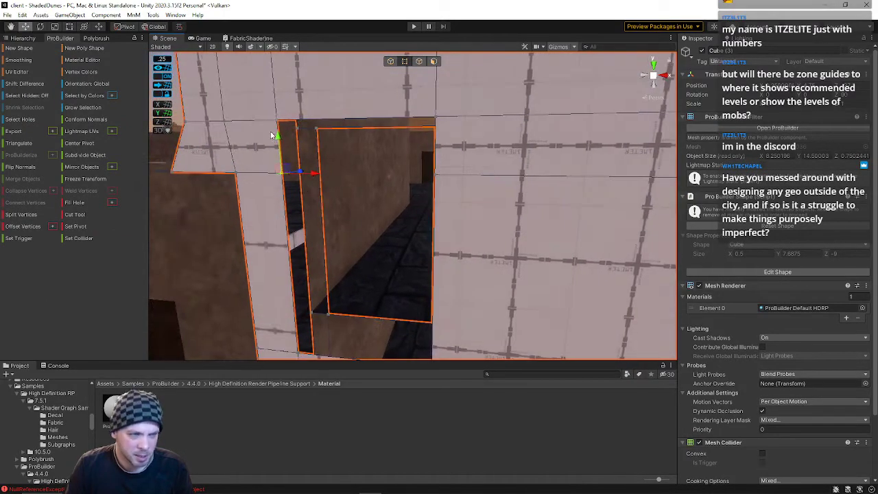
mouse_move(276, 93)
left_mouse_down()
mouse_move(288, 117)
mouse_move(281, 90)
left_mouse_up()
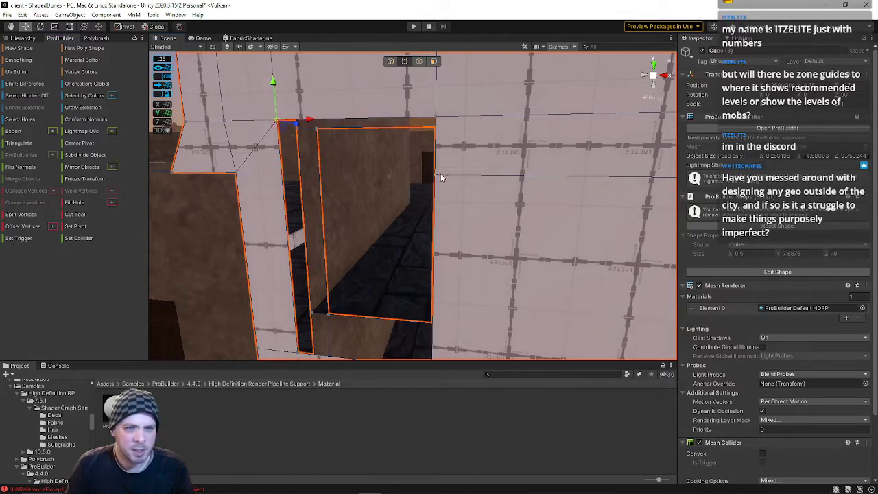
left_click(24, 190)
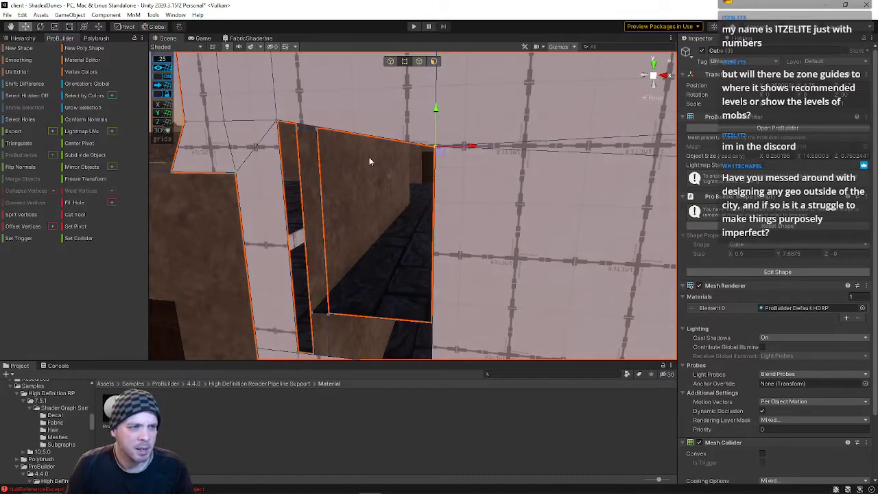
- Collapse the paired vertices at the wall's far end, and merge the vertex beside the opening into its top corner
right_click_drag(436, 111, 392, 168)
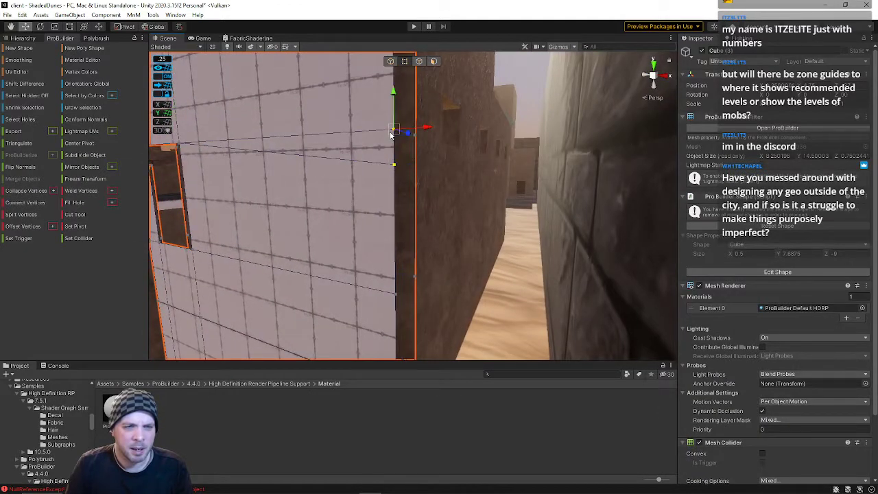
left_click(33, 192)
right_click_drag(391, 103, 312, 182)
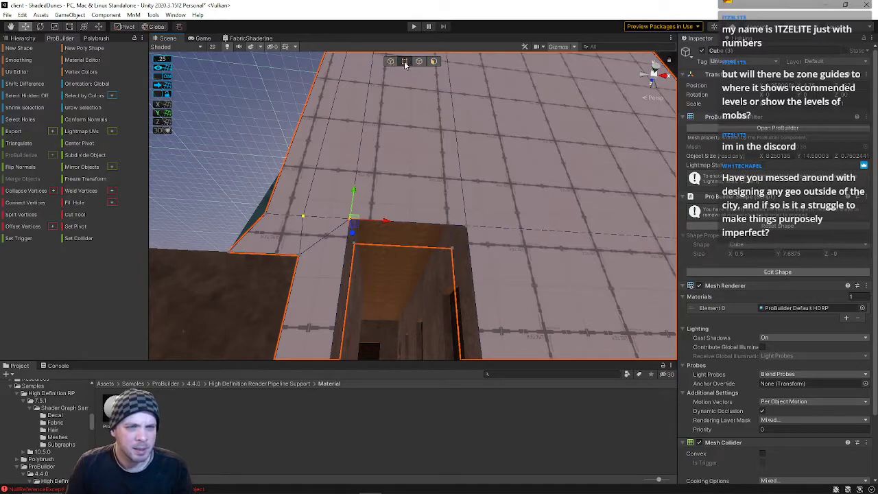
left_click(19, 194)
left_click_drag(358, 219, 380, 225)
- Move the wall step's outer corner vertex inward toward the opening along X
right_click_drag(404, 156, 386, 274)
key("w")
key("s")
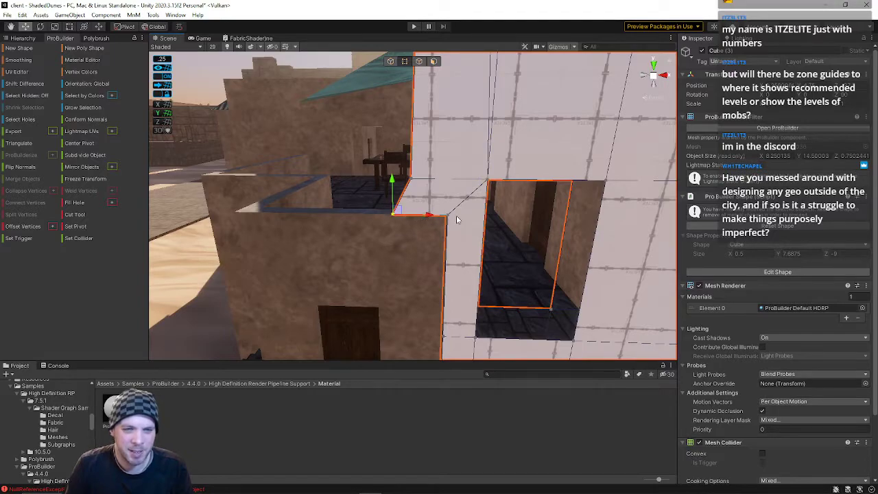
left_click_drag(469, 217, 443, 218)
right_click_drag(536, 328, 486, 258)
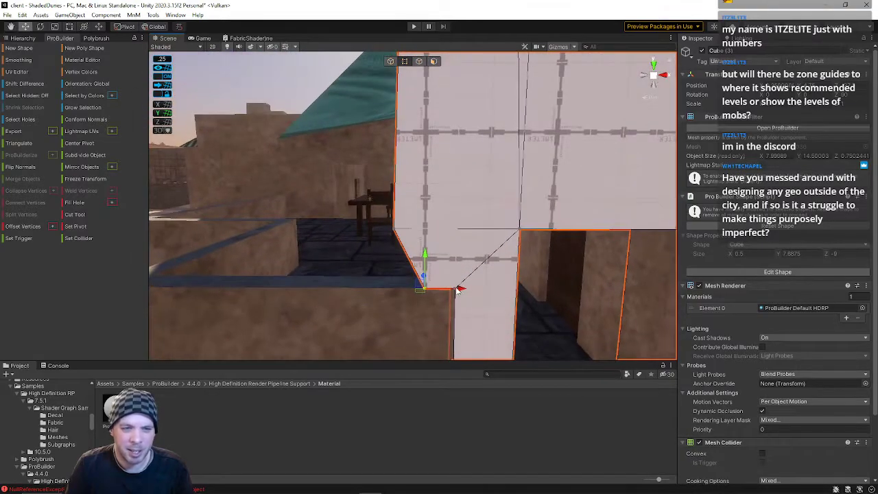
left_click_drag(464, 291, 492, 290)
right_click_drag(375, 309, 405, 308)
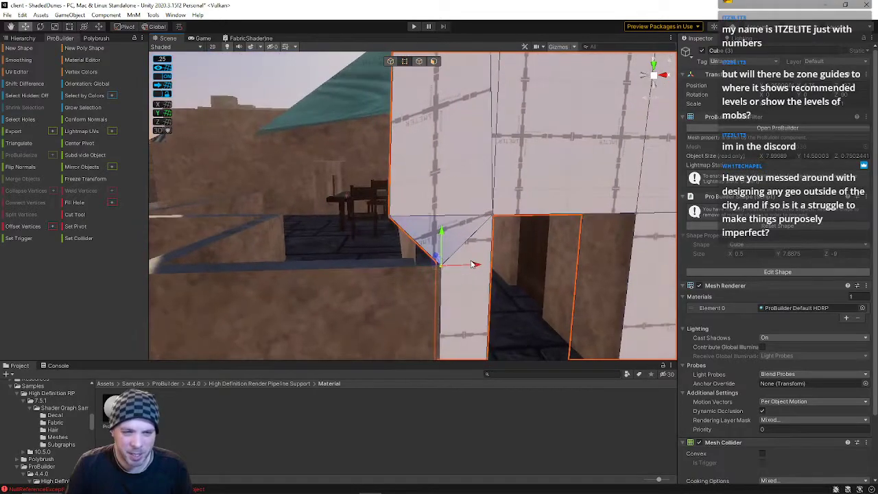
left_click_drag(478, 265, 454, 267)
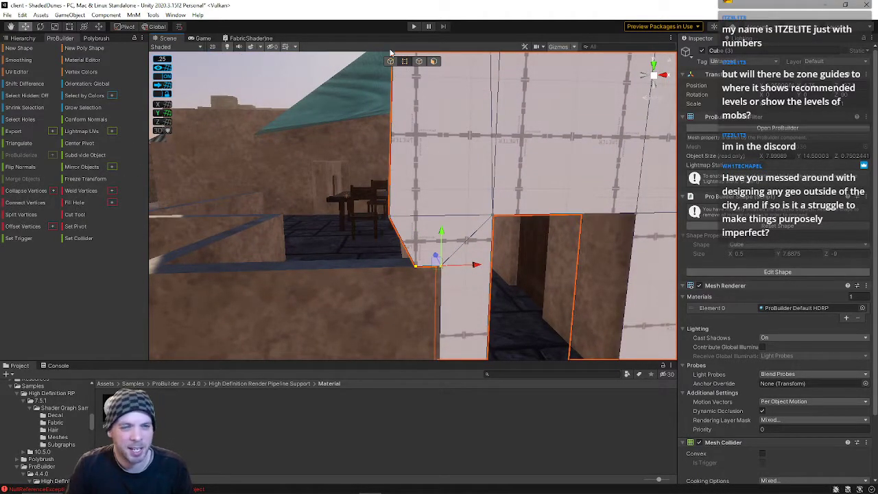
left_click(29, 194)
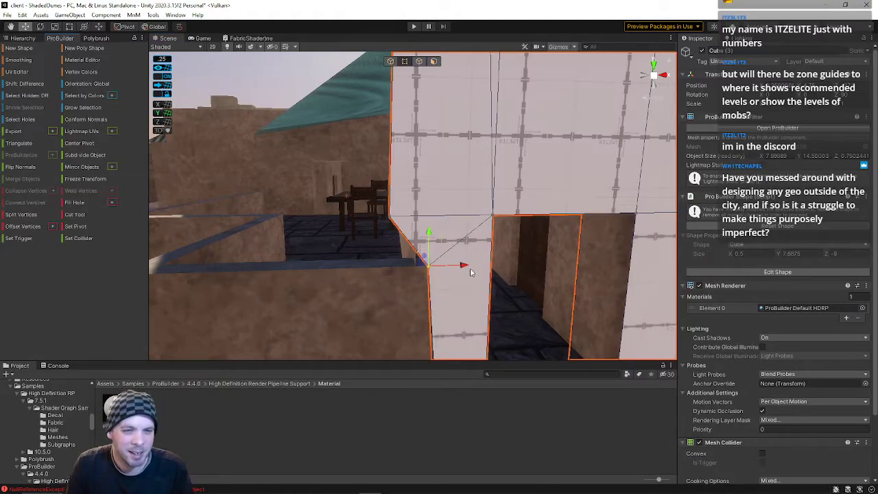
- Move the wall edge's vertex above the step inward along X to line up with the step's outer corner
right_click_drag(473, 263, 383, 219)
right_click_drag(421, 244, 418, 231)
left_click_drag(411, 213, 432, 211)
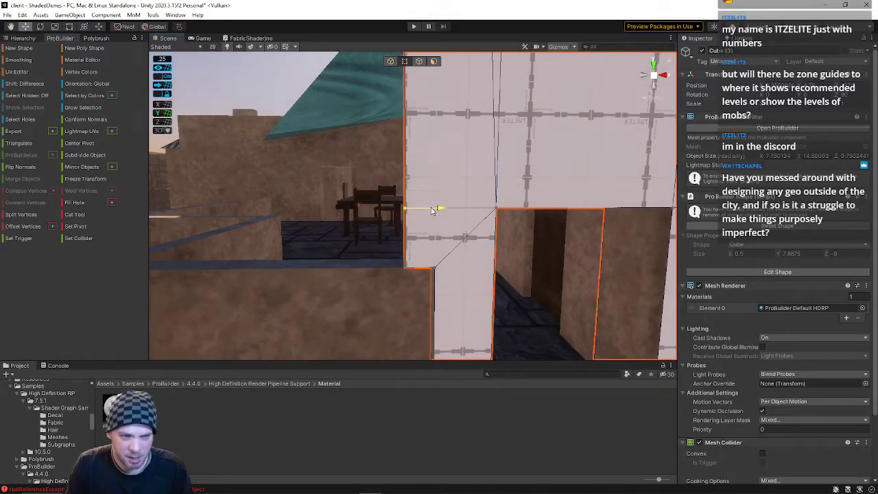
- Collapse the two neighbouring vertices on the wall's top edge and shift the merged vertex slightly along X
right_click_drag(386, 202, 403, 34)
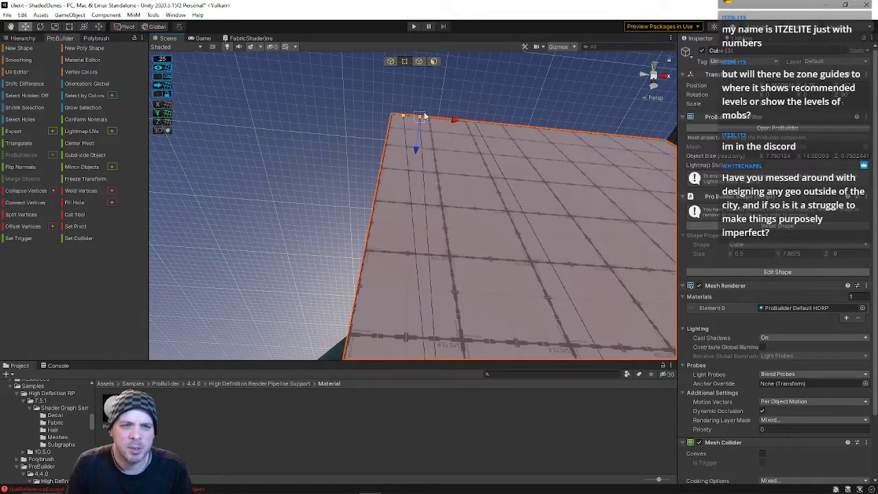
left_click(16, 193)
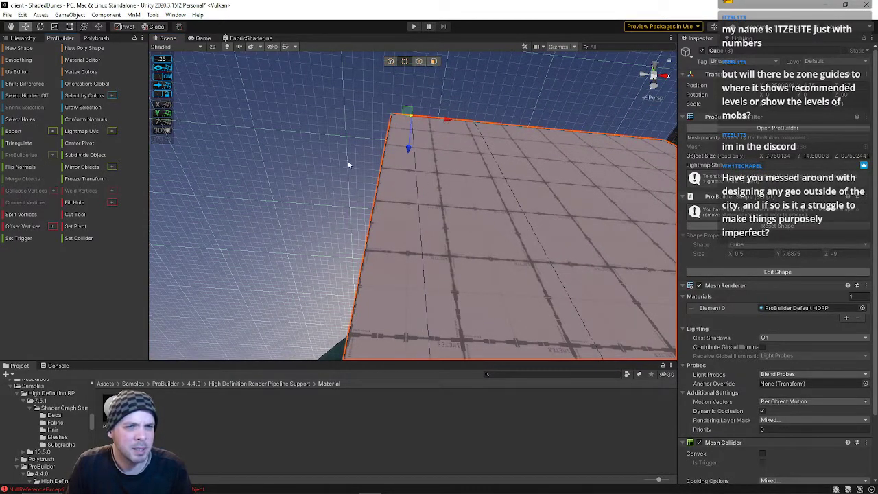
left_click_drag(447, 120, 452, 121)
- Bridge the front and back vertical edges on the doorway's side farthest from the wall step
right_click_drag(445, 136, 434, 416)
key("w")
key("a")
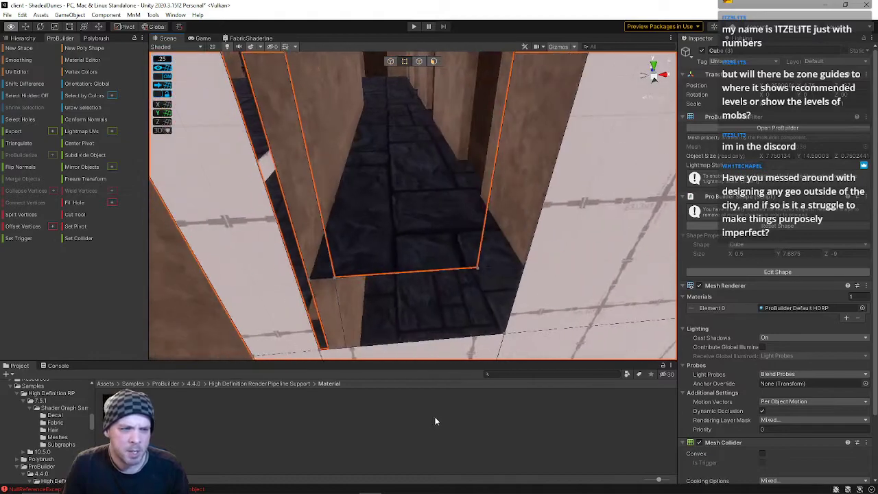
left_click(421, 61)
left_click(497, 156)
left_click(541, 235, "shift")
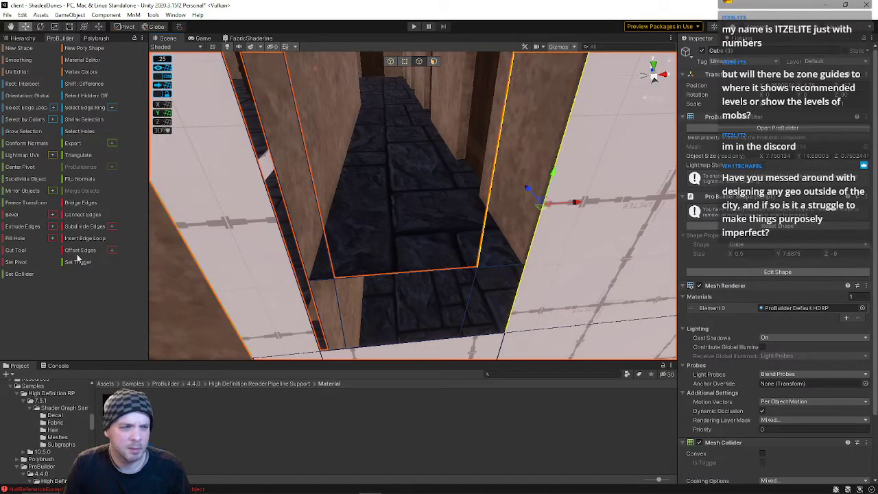
left_click(75, 203)
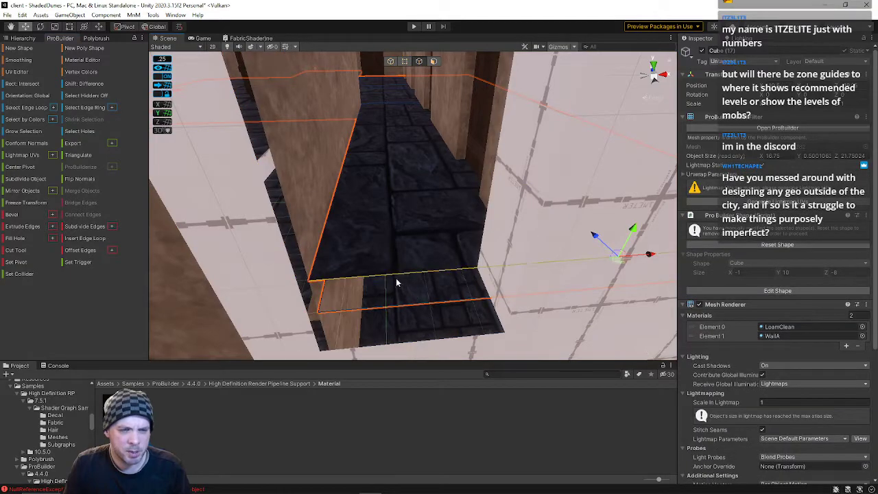
- Bridge the front and back vertical edges on the doorway's side nearest the wall step
left_click_drag(405, 282, 550, 248, "alt")
left_click(534, 248)
right_click_drag(534, 249, 543, 284)
left_click(521, 160)
left_click(551, 210, "shift")
left_click(74, 202)
- Bridge the front and back edges along the top of the doorway
right_click_drag(432, 212, 358, 103)
left_click(358, 102)
left_click(355, 139, "shift")
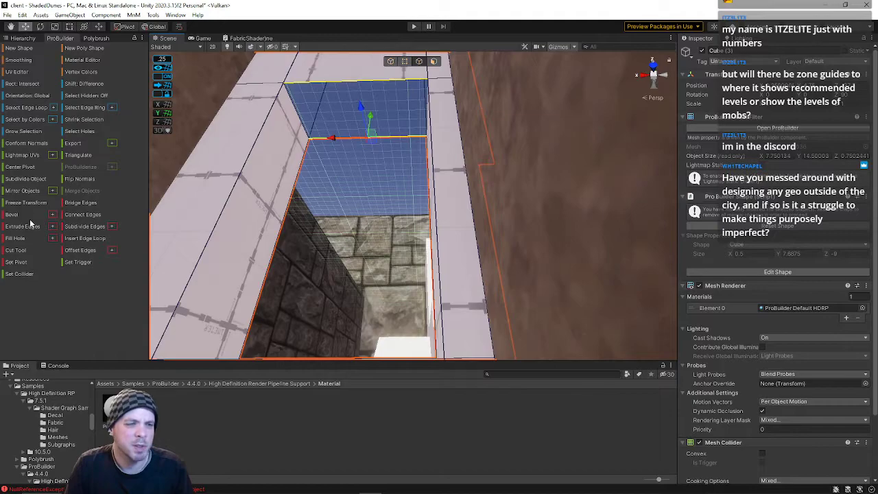
left_click(74, 205)
- Bridge the front and back bottom edges of the doorway to close its threshold beside the corridor floor
right_click_drag(330, 194, 383, 273)
left_click(387, 242)
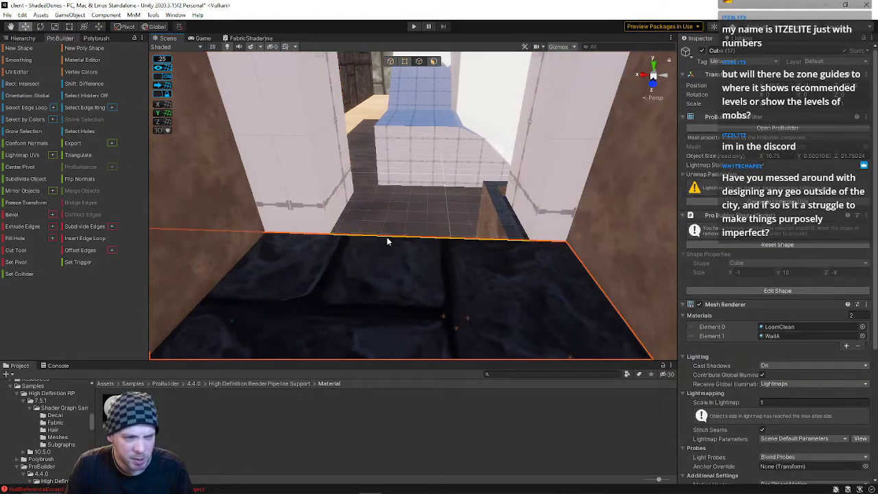
left_click(376, 239)
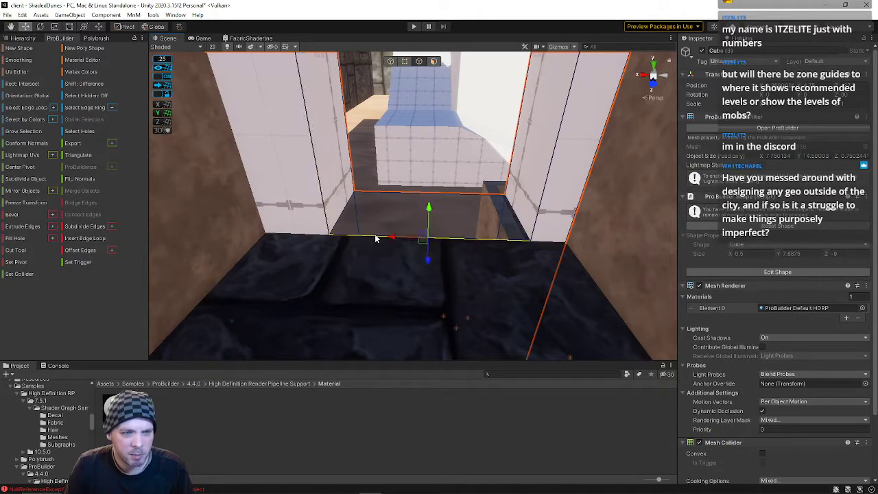
left_click(398, 195, "shift")
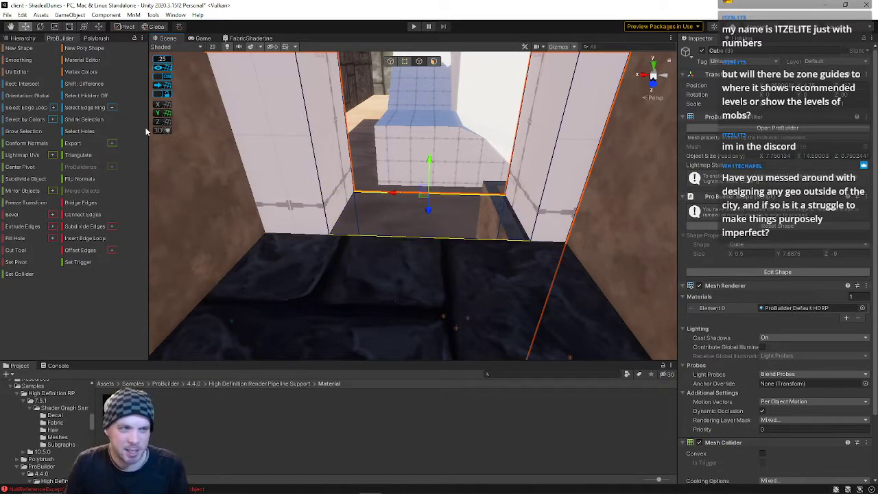
left_click(82, 204)
- With the snap increment at 0.125, shift the doorway's two inner side faces along X to centre the opening in the corridor
right_click_drag(418, 208, 428, 150)
key("s")
key("w")
key("s")
left_click(433, 61)
left_click(378, 210)
left_click(482, 236, "shift")
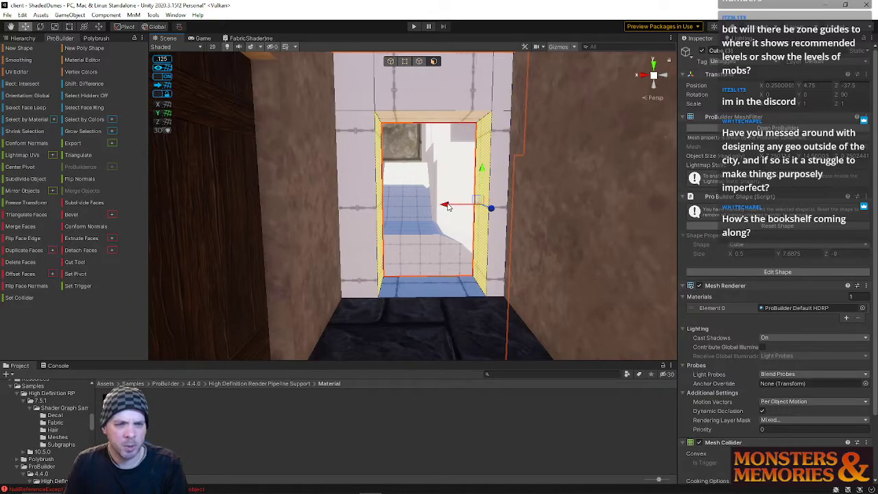
left_click_drag(447, 206, 441, 208)
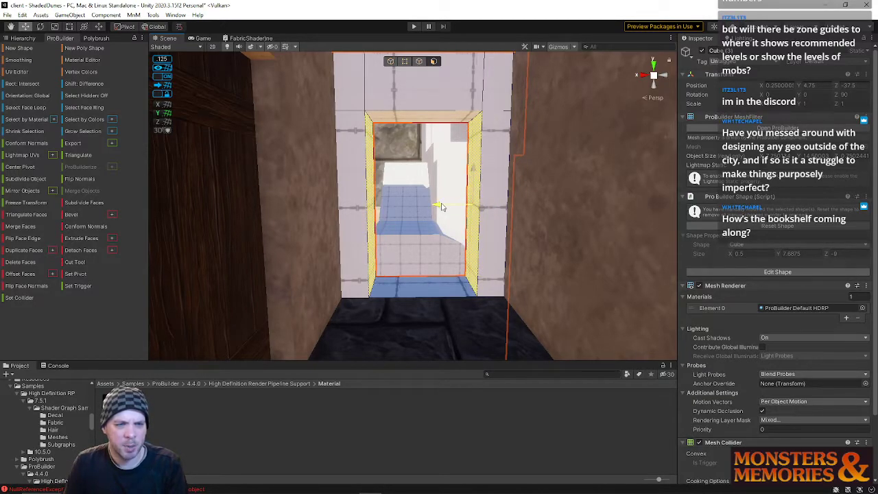
- View the furnished room beside the corridor and select the CityWalls.001 mesh
right_click_drag(490, 235, 295, 245)
left_click(436, 185)
left_click(448, 157)
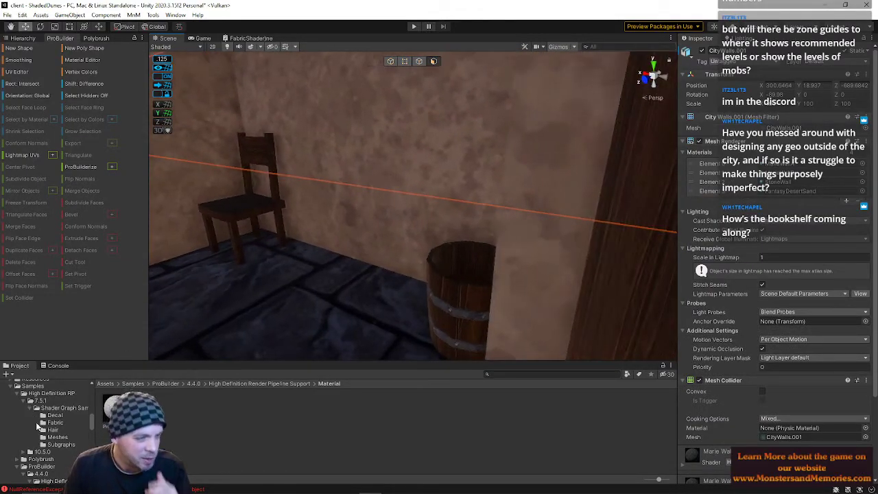
- Enlarge the project browser and widen its folder tree
left_click_drag(103, 363, 103, 248)
scroll(64, 432, "down", 4)
scroll(64, 438, "down", 4)
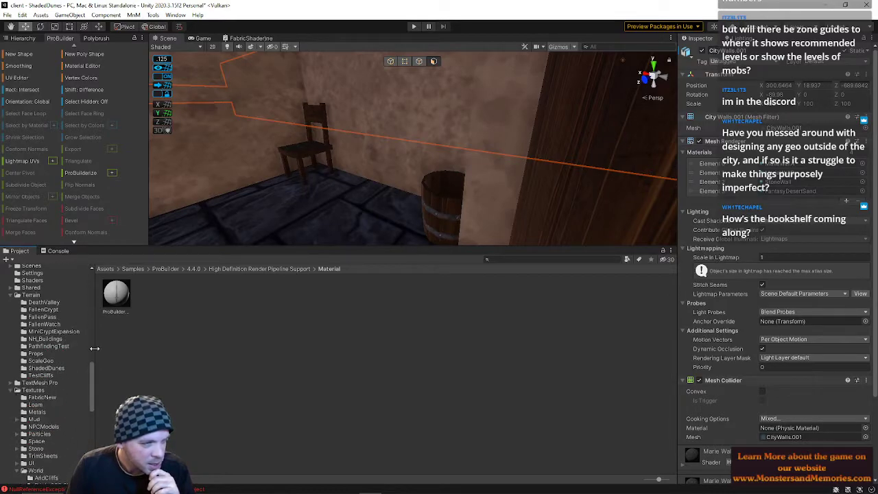
left_click_drag(95, 348, 141, 350)
- Look through the project folders for the furniture models and open the Props folder under Assets > Terrain
scroll(64, 423, "down", 4)
scroll(64, 423, "down", 4)
scroll(64, 423, "down", 12)
scroll(39, 397, "up", 16)
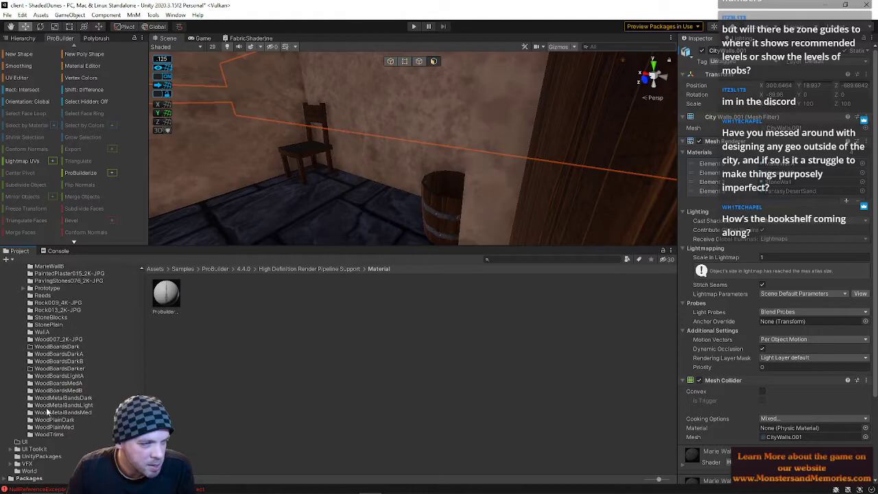
scroll(59, 455, "down", 7)
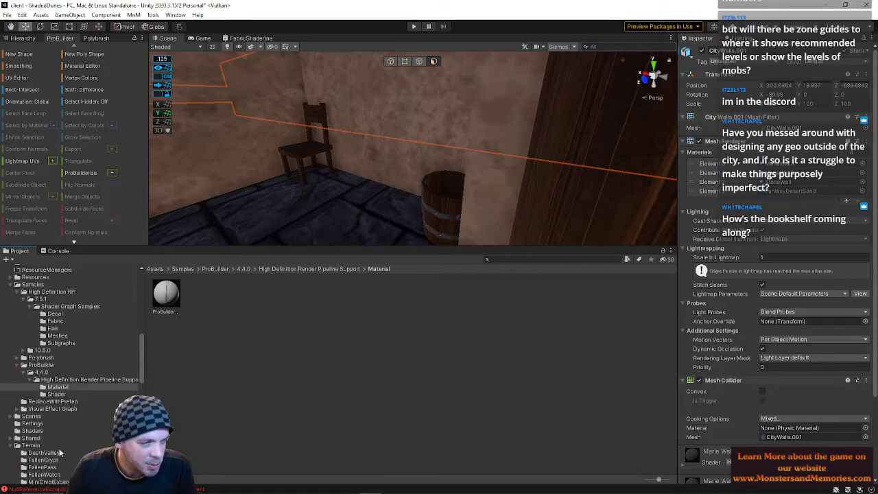
right_click_drag(378, 109, 588, 34)
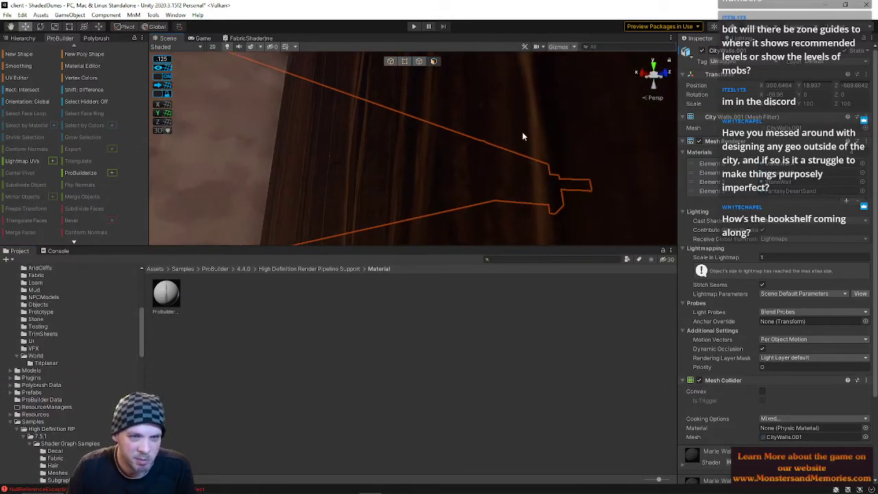
right_click_drag(539, 131, 398, 171)
scroll(55, 358, "up", 2)
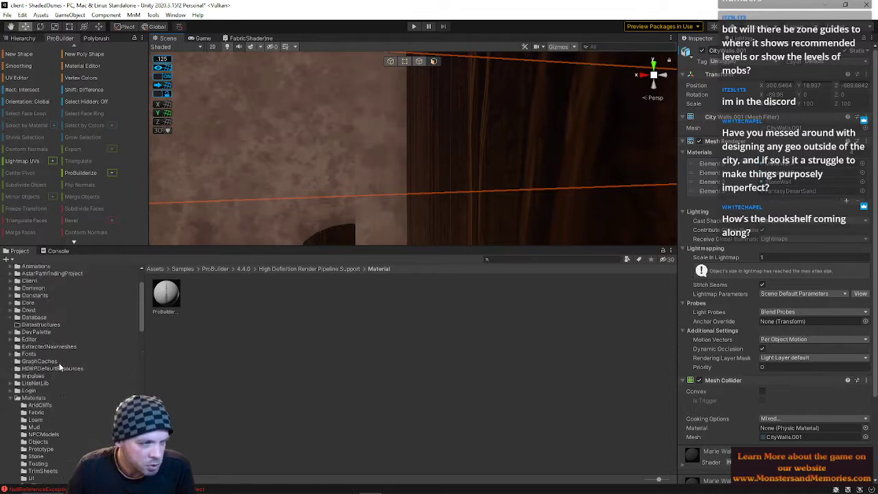
scroll(55, 371, "down", 14)
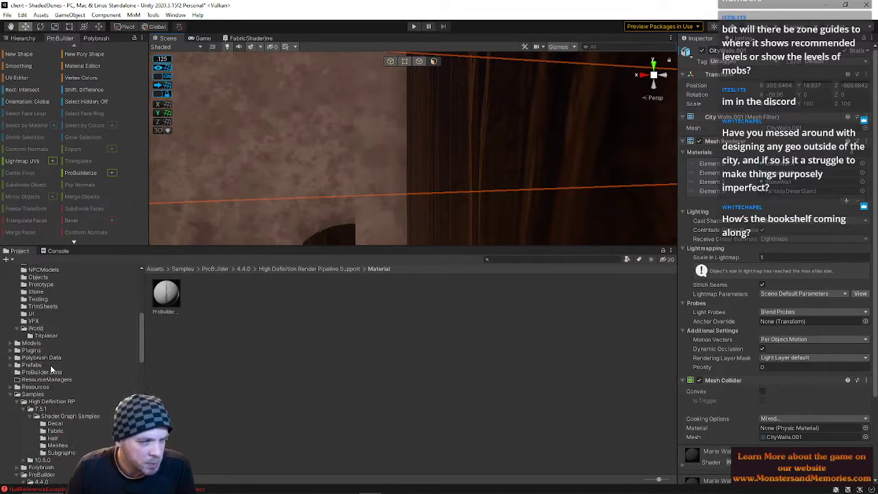
scroll(52, 369, "down", 15)
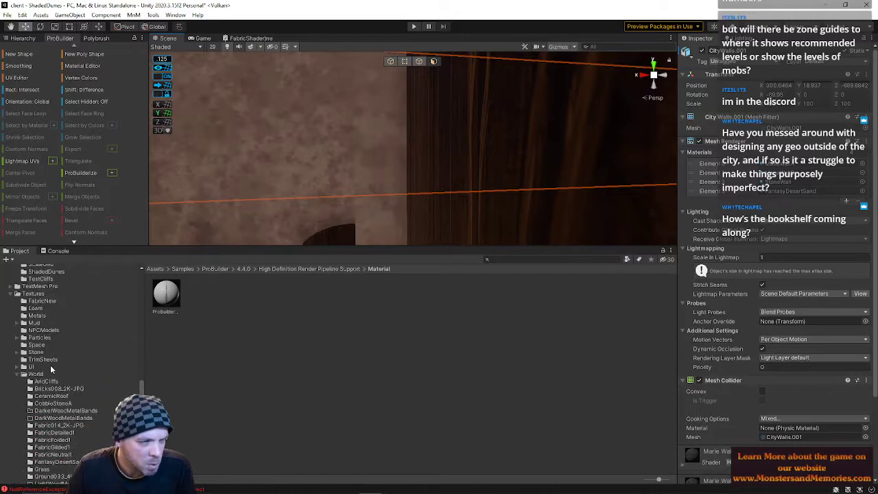
scroll(60, 408, "down", 4)
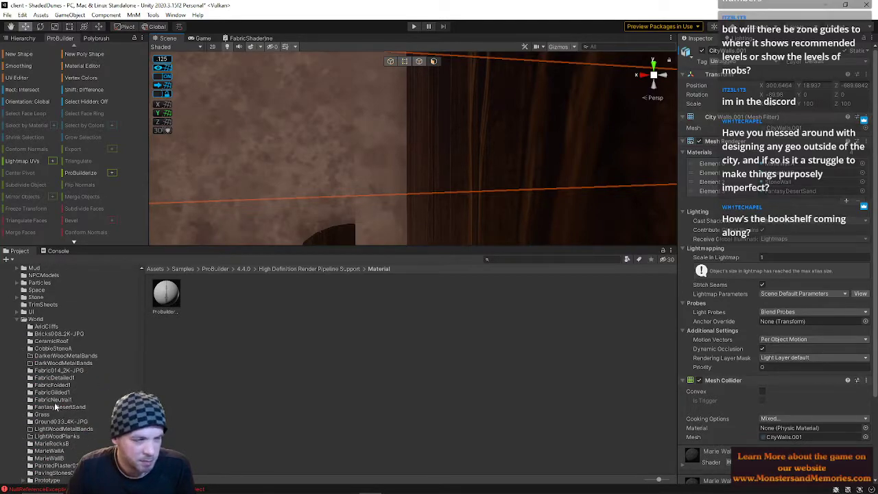
scroll(54, 402, "down", 2)
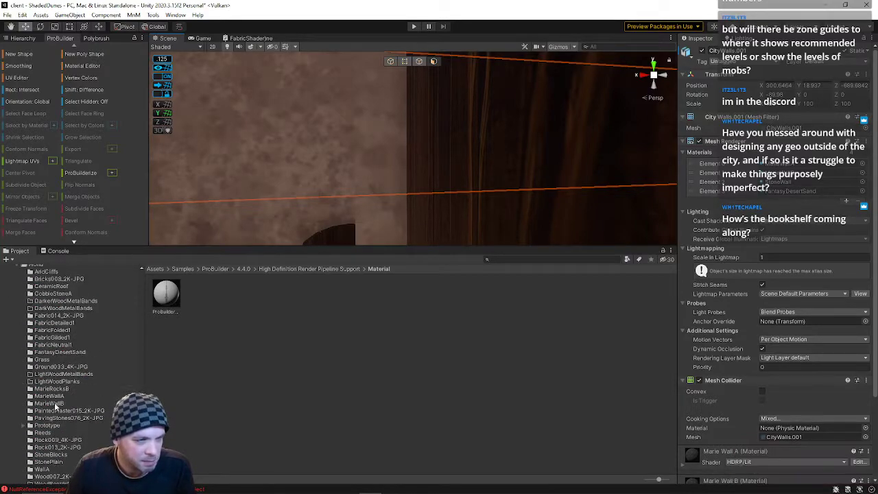
scroll(55, 402, "up", 10)
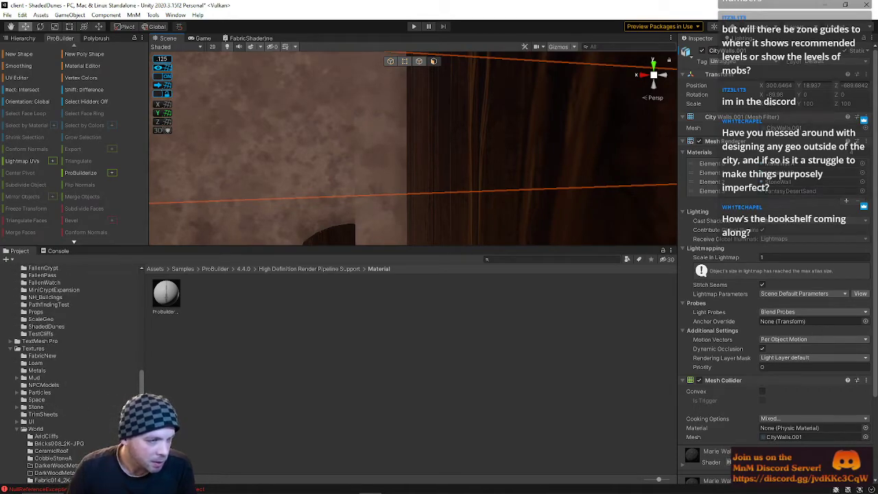
scroll(67, 380, "up", 3)
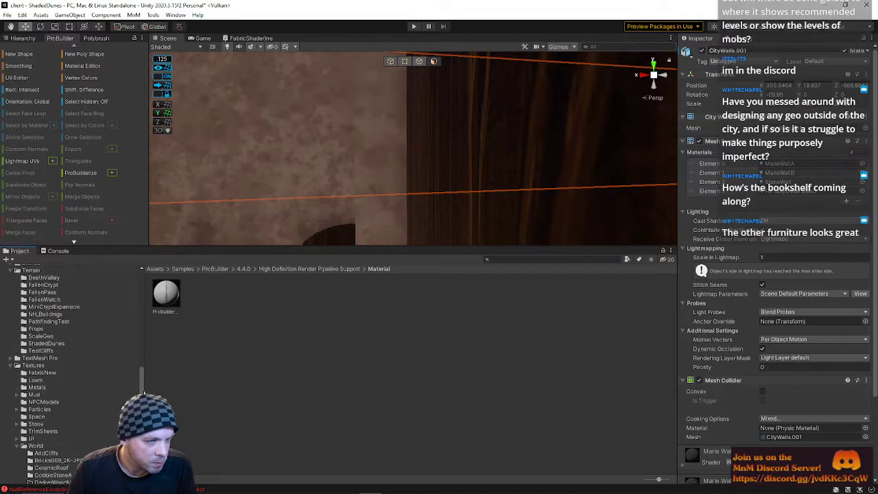
left_click(35, 352)
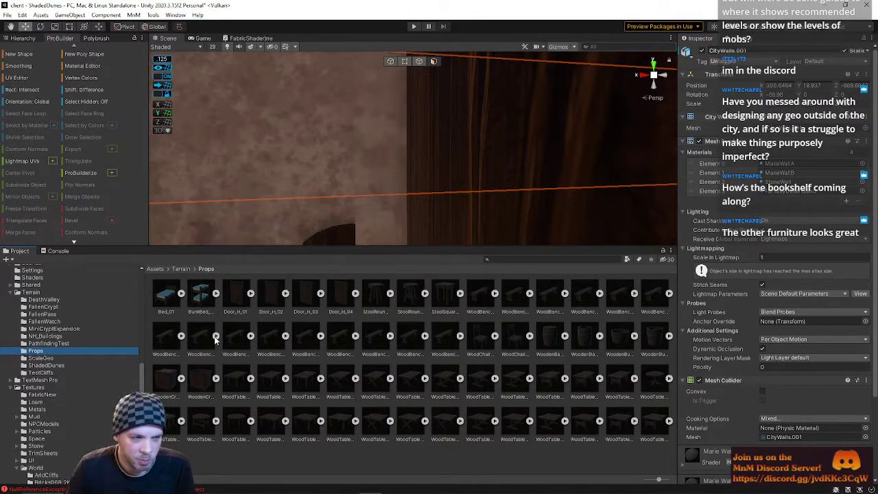
- Select the two wooden barrel and two wooden crate models among the props, keeping the project browser enlarged
left_click(550, 336)
left_click(584, 336, "ctrl")
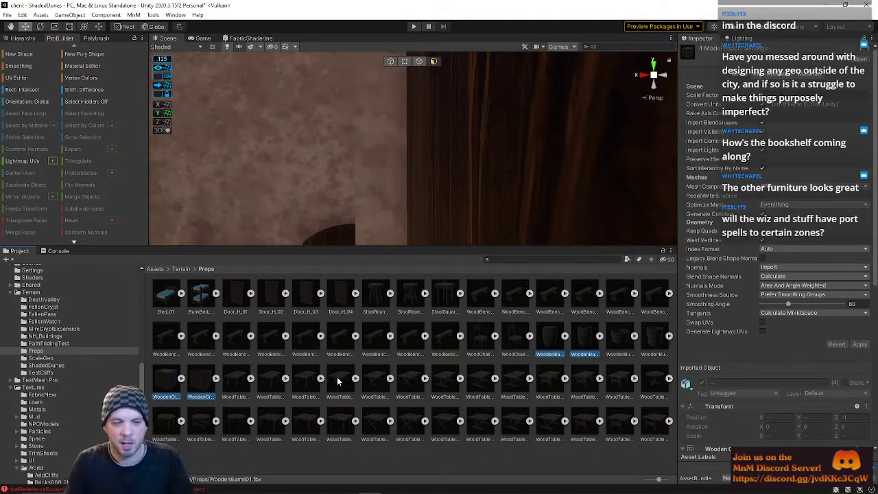
left_click_drag(362, 246, 356, 353)
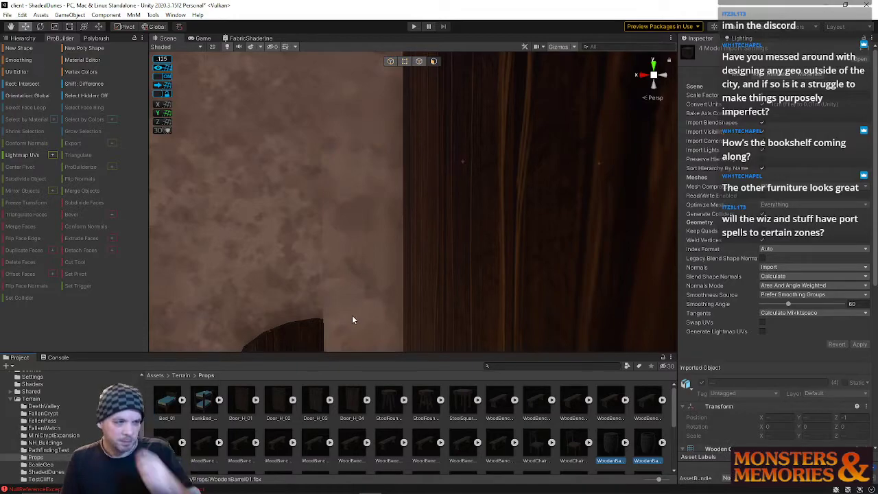
left_click_drag(480, 352, 466, 235)
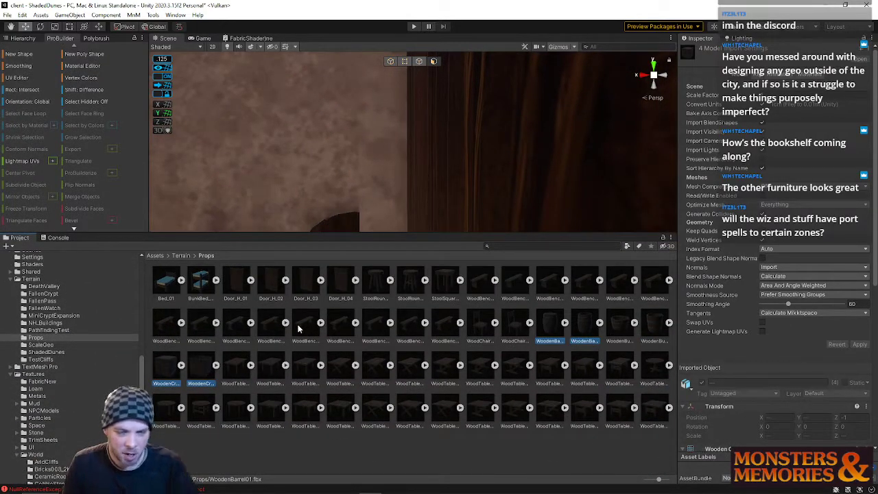
- Shrink the project browser and inspect the furnished bedroom, the doorway corridor and the corner staircase behind the blockout wall
left_click_drag(358, 234, 357, 296)
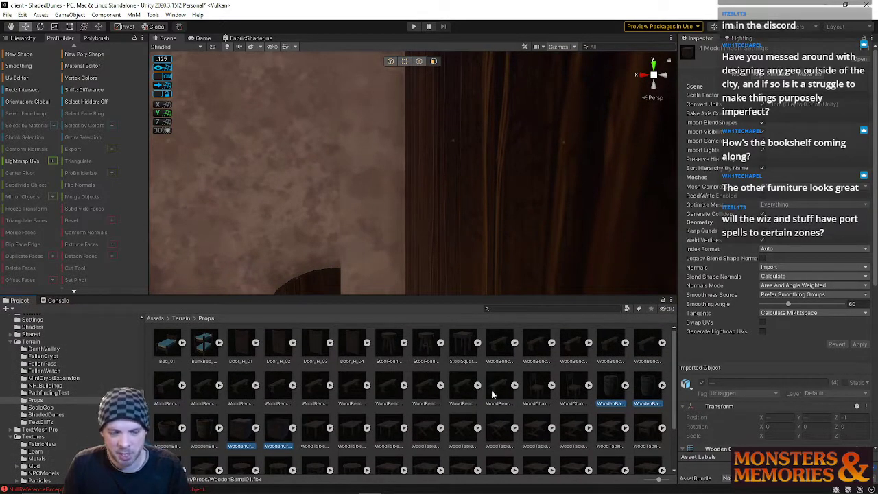
right_click_drag(382, 245, 143, 271)
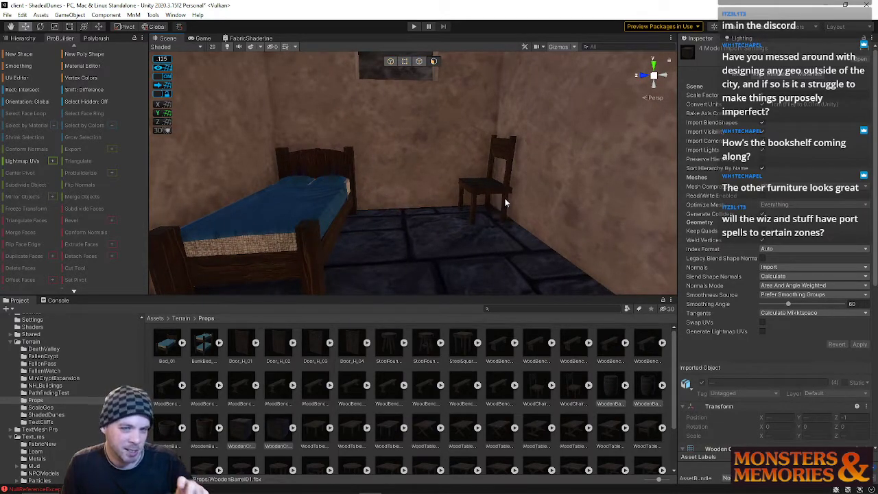
right_click_drag(505, 203, 631, 193)
key("w")
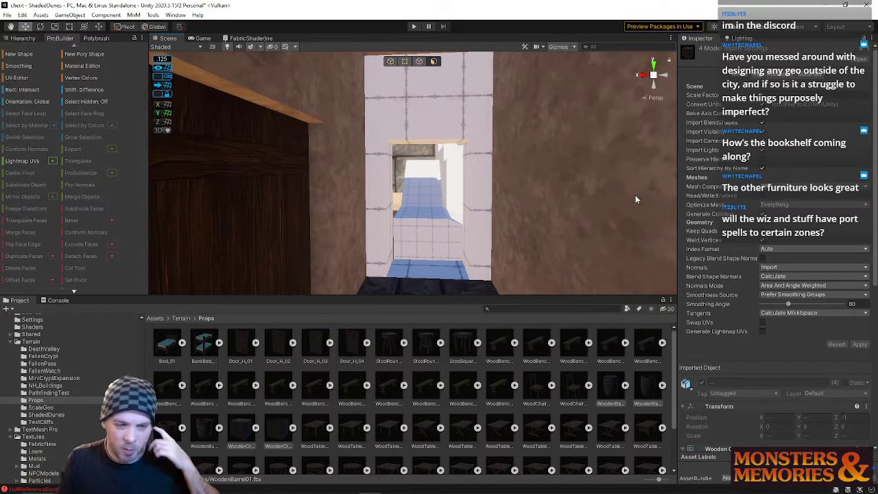
key("w")
right_click_drag(489, 218, 501, 234)
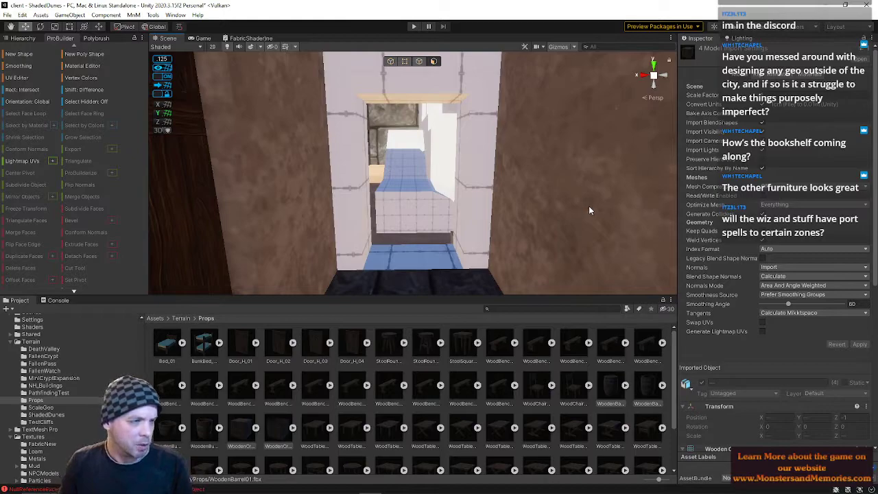
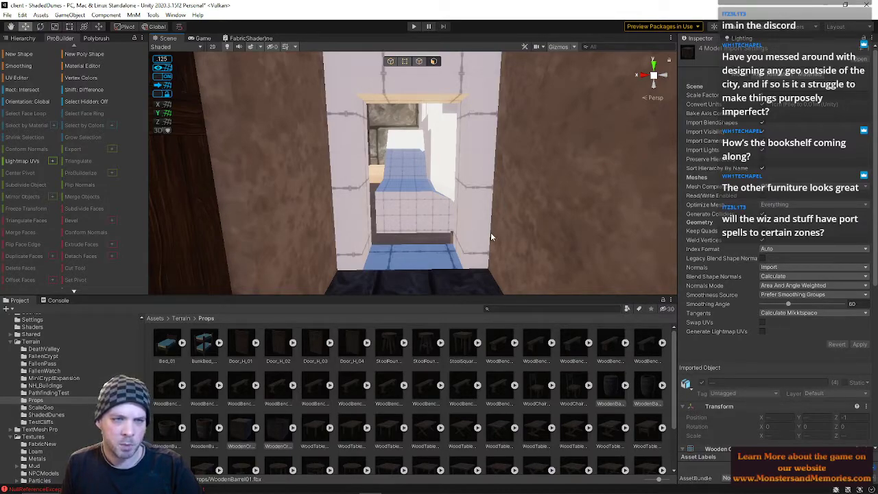
right_click_drag(491, 233, 774, 241)
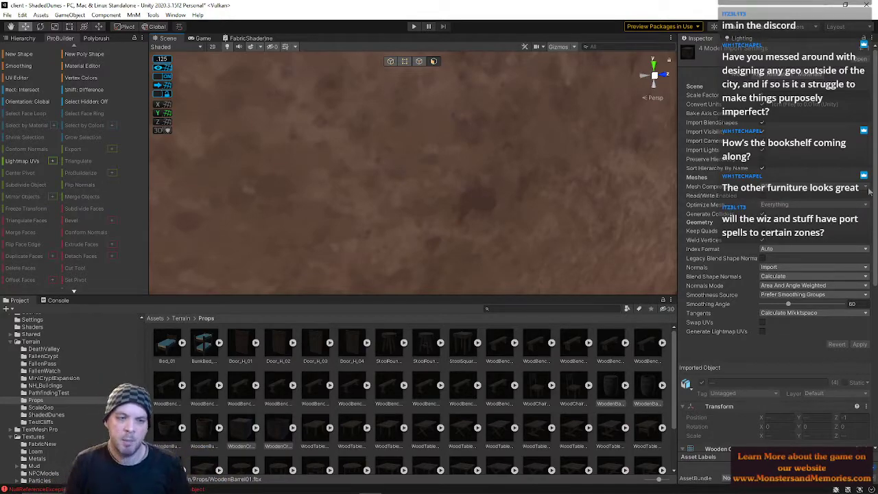
right_click_drag(495, 174, 67, 221)
key("w")
key("s")
key("d")
key("w")
key("w")
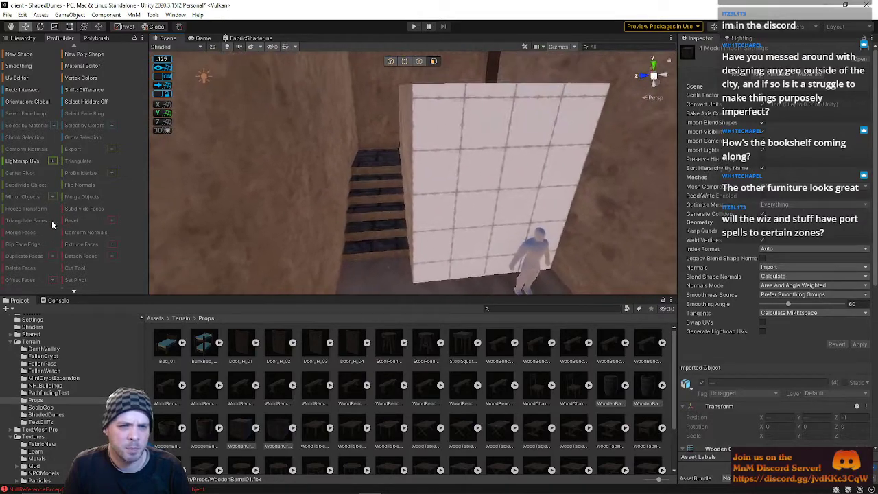
- Select both flights of the corner staircase as whole objects and place them outside by the blockout wall's doorway
left_click(359, 160)
right_click_drag(364, 212, 324, 167)
key("w")
left_click(391, 61)
left_click(412, 166, "shift")
key("f")
key("d")
key("s")
left_click_drag(481, 169, 546, 168)
key("ctrl+z")
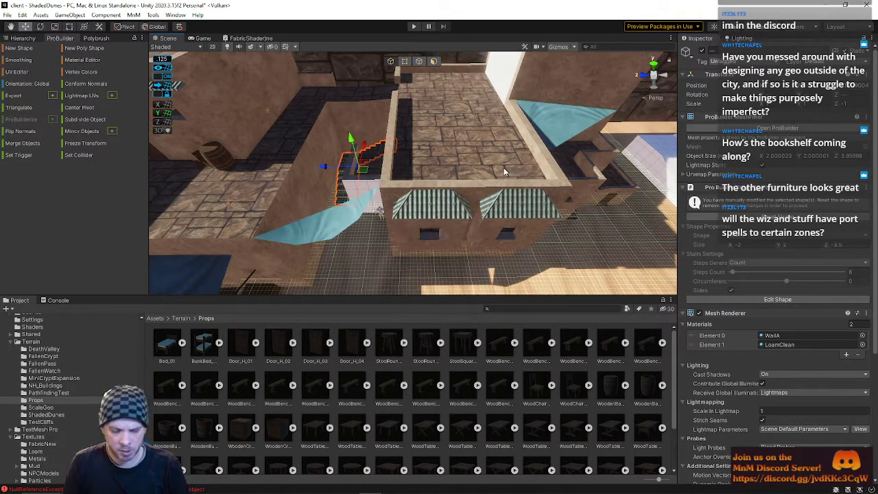
left_click_drag(324, 165, 275, 134, "alt")
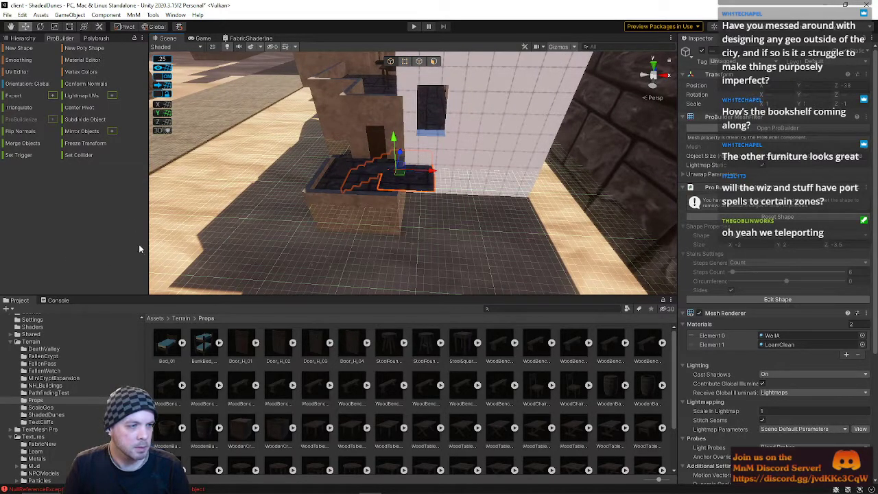
left_click_drag(307, 184, 296, 214, "alt")
- Rotate the stair flights outside the blockout wall, undoing the first rotation attempt
key("e")
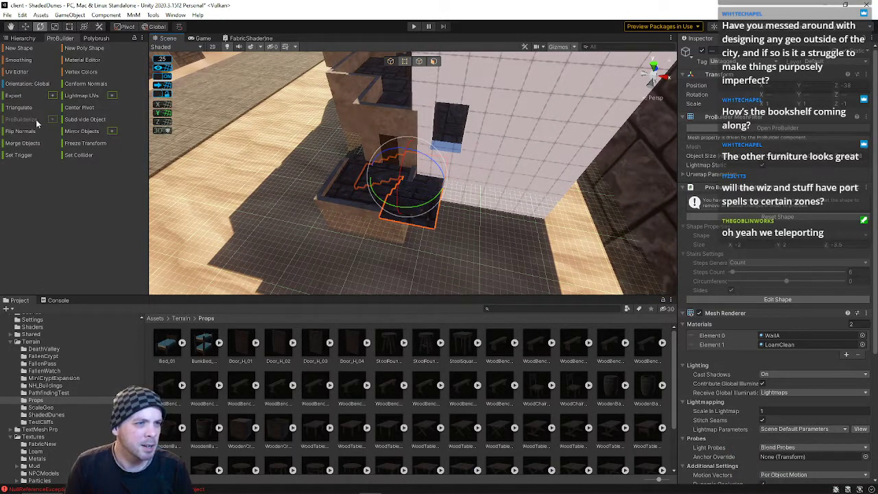
left_click_drag(414, 159, 426, 248)
key("e")
key("ctrl+z")
left_click_drag(394, 184, 404, 201, "alt")
left_click_drag(422, 168, 435, 101)
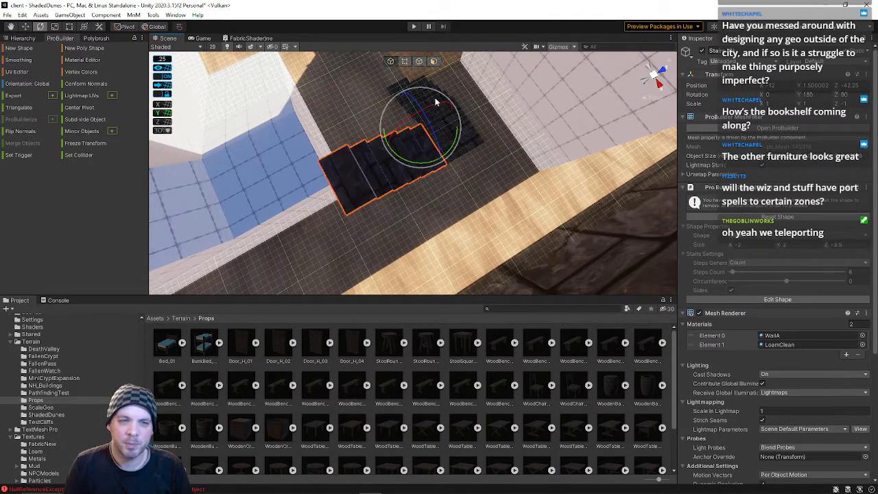
- Select both stair flights together and set their Z scale to 1
left_click(469, 138, "shift")
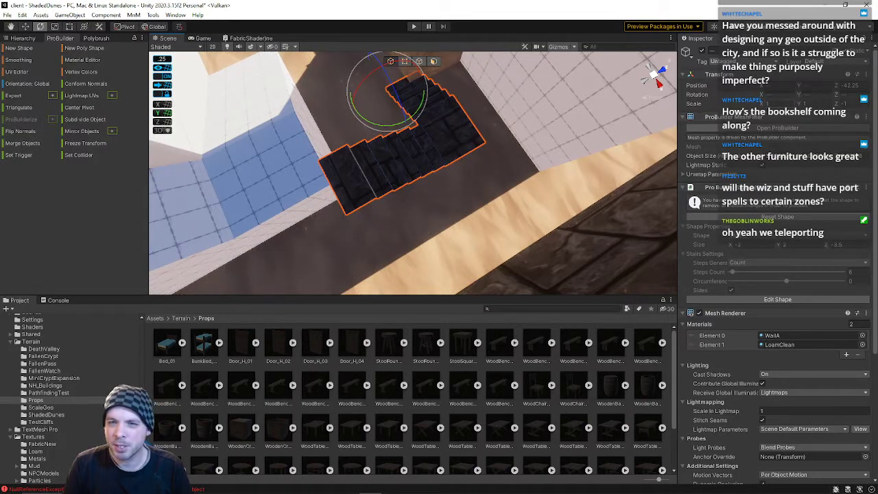
left_click_drag(371, 148, 427, 128, "alt")
key("w")
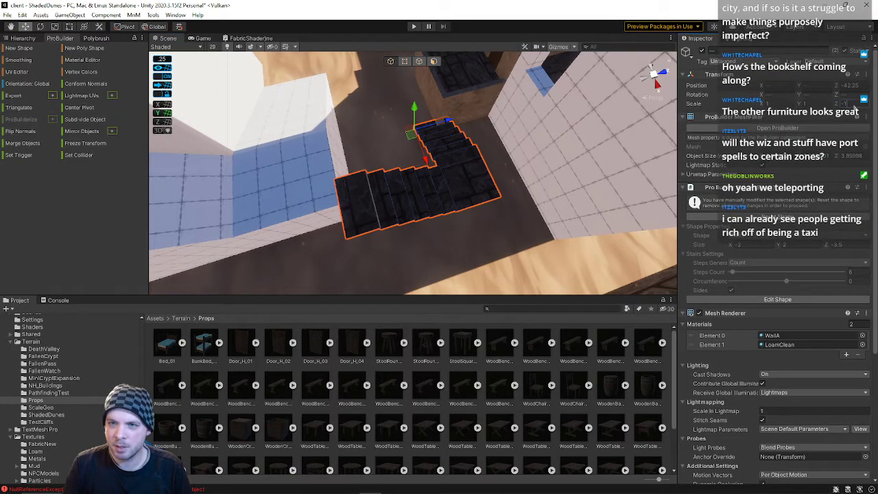
type("1")
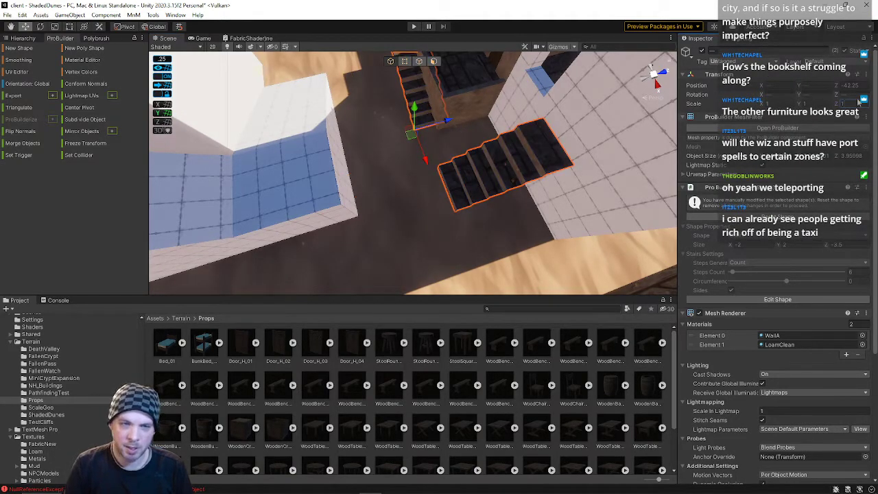
- Separate the two flights by moving one clear, and raise the flight beside the wall to Y 3.75
left_click(417, 114)
left_click_drag(426, 158, 509, 314)
left_click(513, 143)
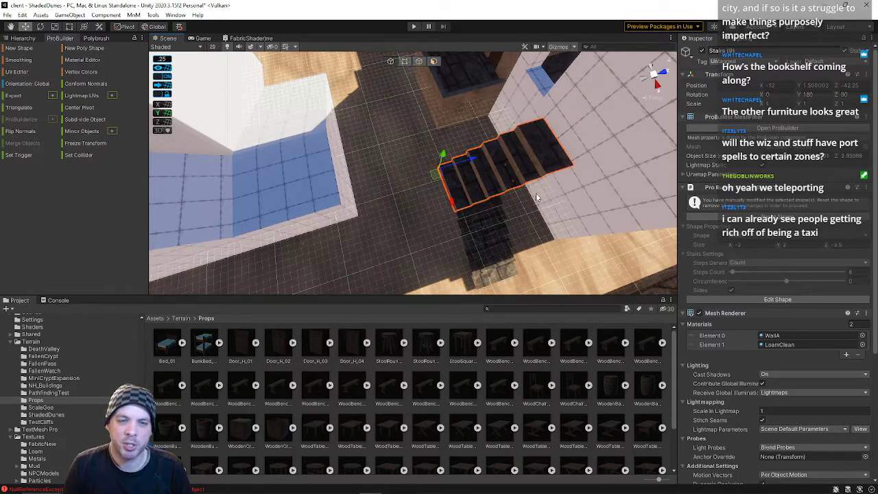
left_click_drag(452, 200, 432, 161)
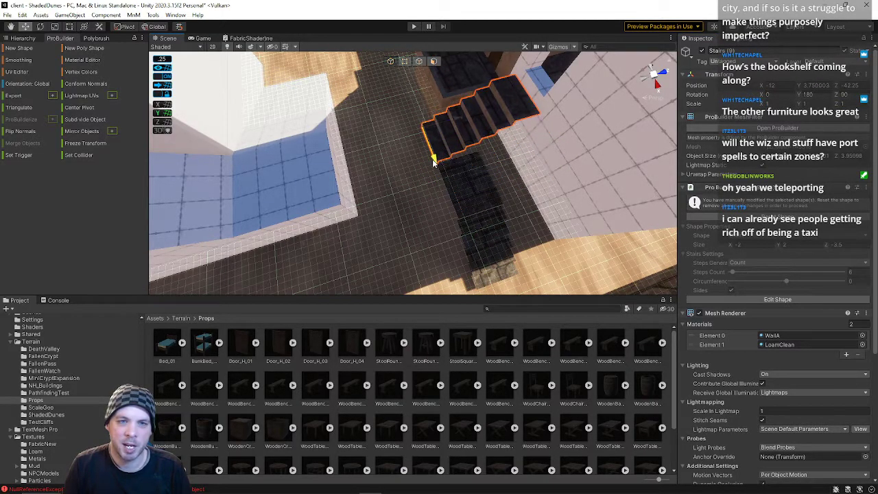
- Align the upper flight with the doorway in the blockout wall, at Y 4 and Z -41.75
right_click_drag(510, 132, 421, 152)
key("w")
key("s")
left_click_drag(385, 162, 406, 161)
right_click_drag(406, 161, 551, 218)
key("w")
key("s")
mouse_move(459, 250)
left_mouse_down()
mouse_move(441, 245)
mouse_move(448, 247)
left_mouse_up()
- Move the lower flight to the foot of the upper flight, at X -14, Y -1.5 and Z -43.75
key("f")
left_click(514, 227)
right_click_drag(515, 228, 592, 201)
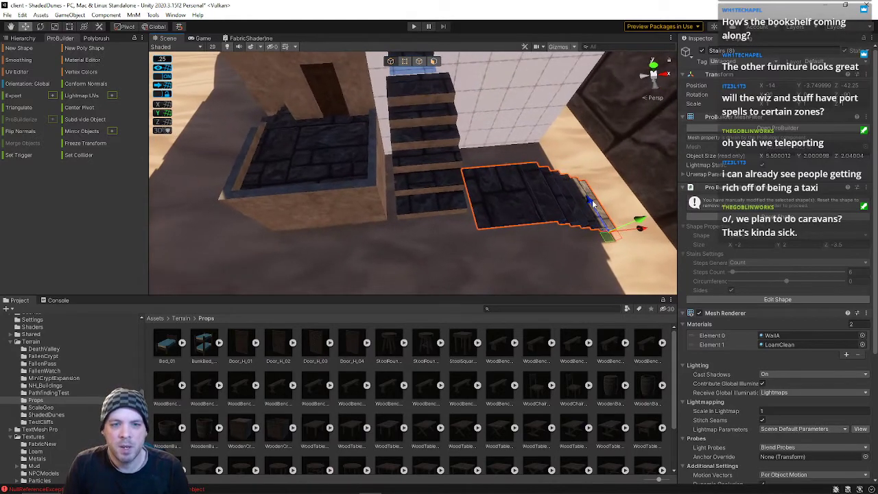
left_click_drag(590, 201, 403, 274)
key("w")
key("a")
right_click_drag(392, 204, 719, 155)
key("w")
key("a")
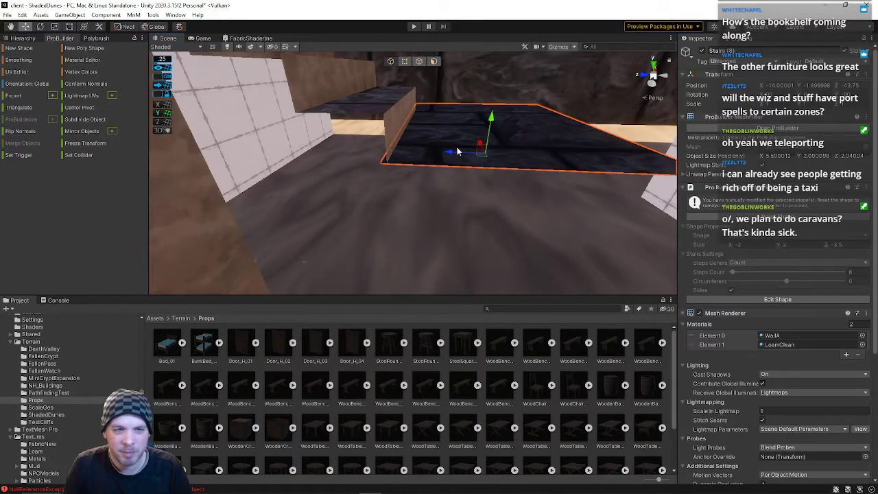
- Nudge the lower flight to Z -43.797 using a 0.0156 snap increment, and restore the increment to 0.25
right_click_drag(445, 142, 449, 144)
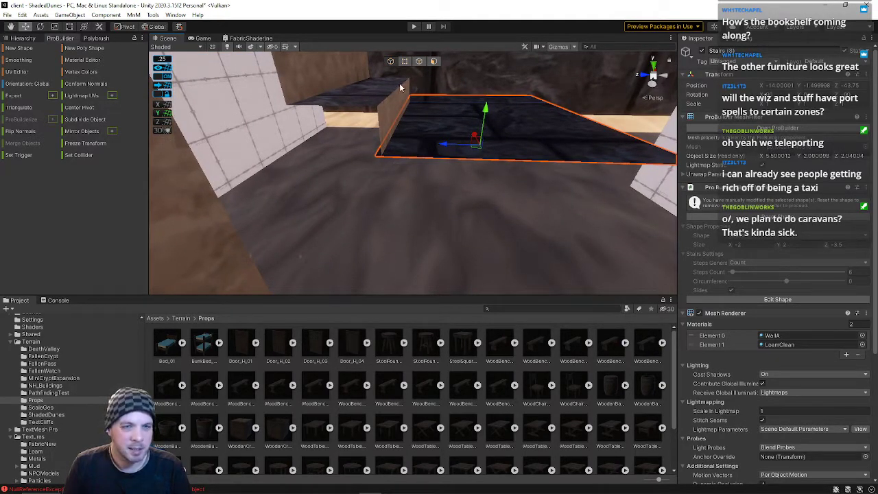
left_click_drag(429, 140, 445, 145)
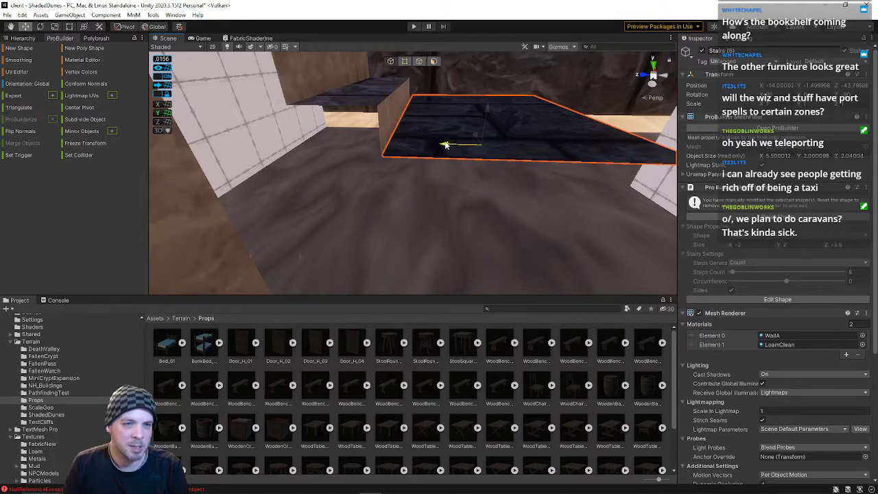
right_click_drag(412, 160, 313, 177)
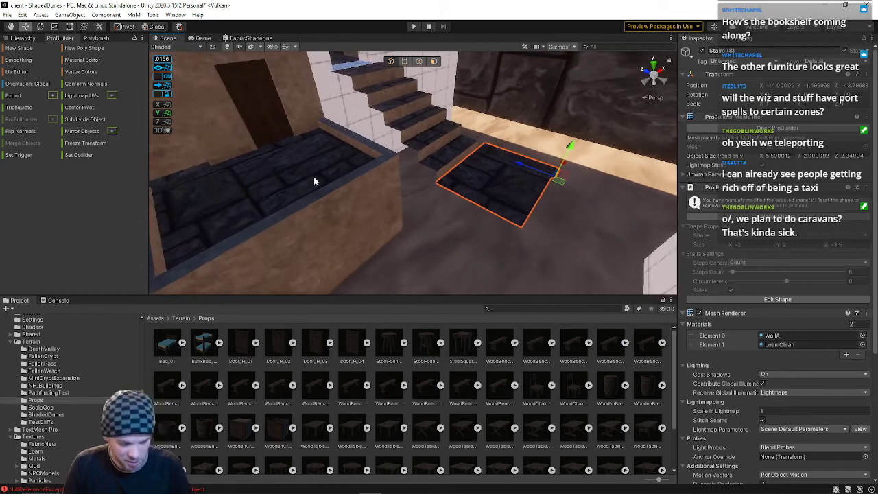
right_click_drag(323, 177, 320, 155)
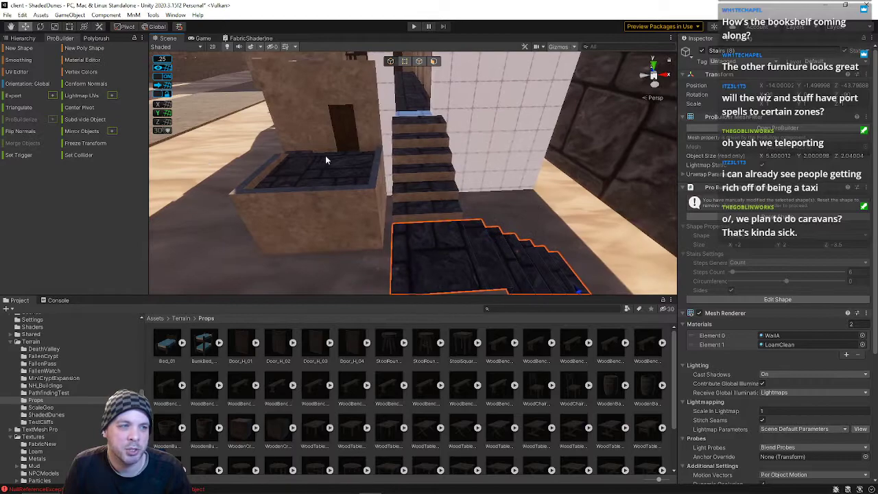
- Examine how both stair flights line up with the doorway, and select the wall face beside the opening
left_click(335, 160)
left_click(569, 157)
right_click_drag(575, 162, 516, 189)
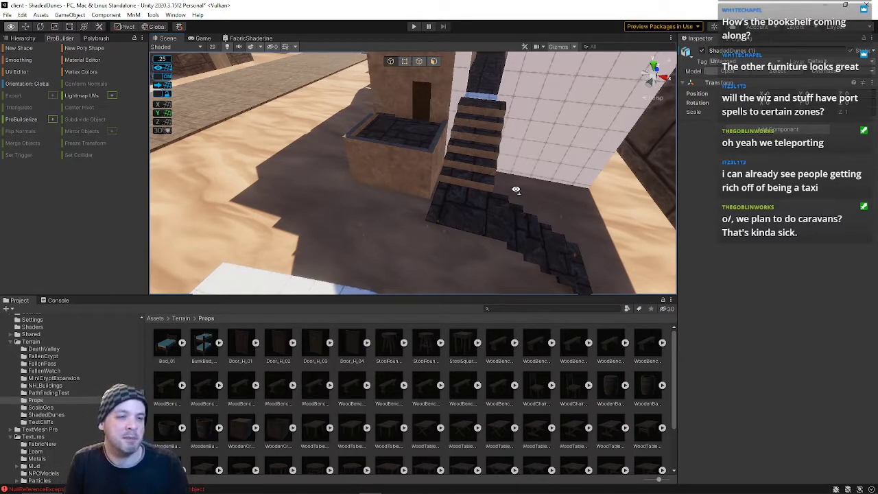
right_click_drag(516, 190, 570, 172)
left_click(371, 187)
key("s")
right_click_drag(459, 169, 407, 114)
left_click(433, 61)
key("s")
key("d")
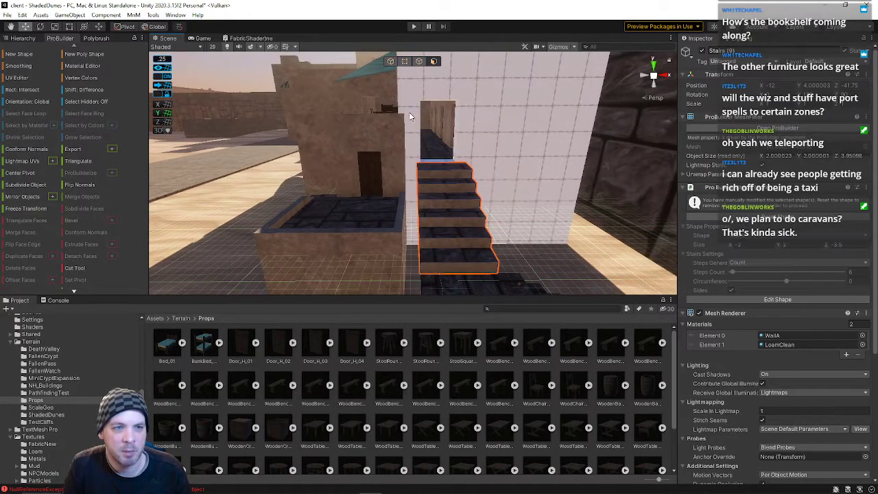
left_click(412, 125)
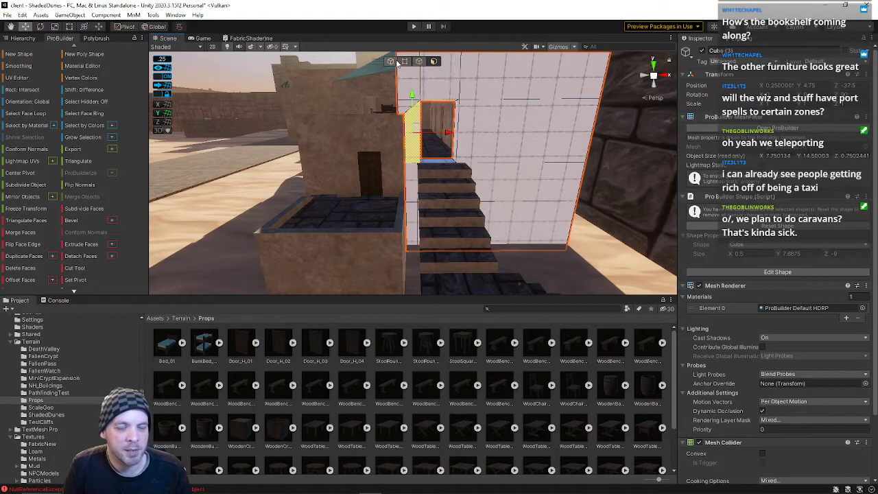
- Create a ProBuilder cube beside the stairs as a side wall, 5 by 3.5 units and 0.5 thick
left_click(14, 54)
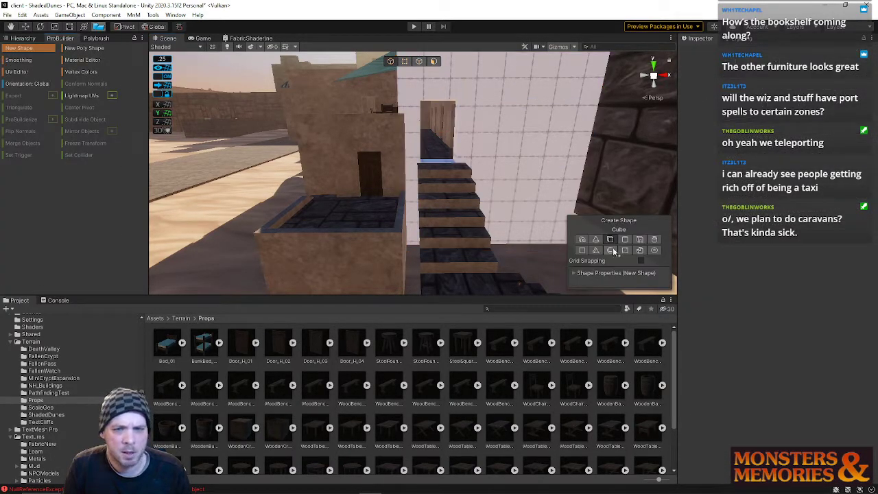
left_click(407, 103)
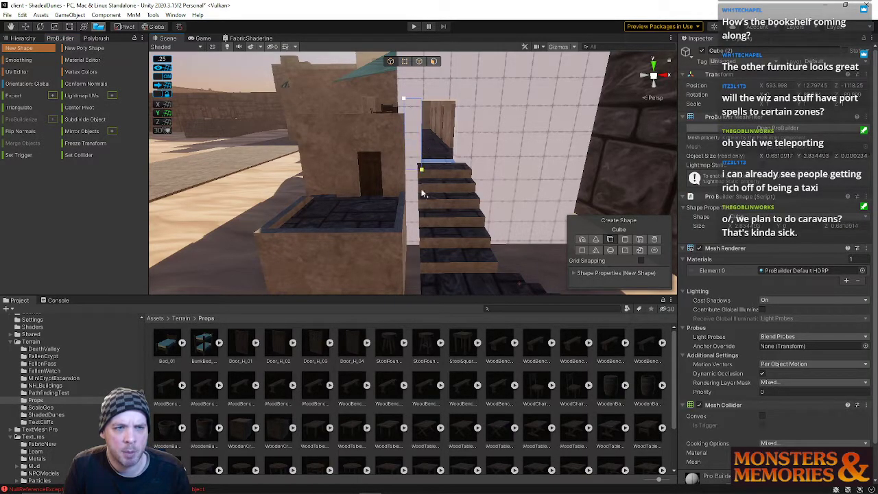
key("Escape")
right_click_drag(508, 148, 498, 181)
left_click_drag(439, 182, 451, 158)
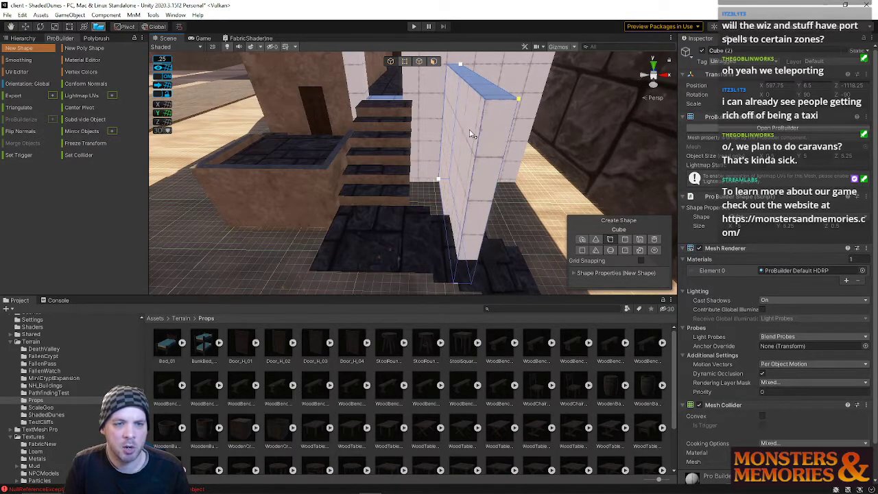
left_click(455, 114)
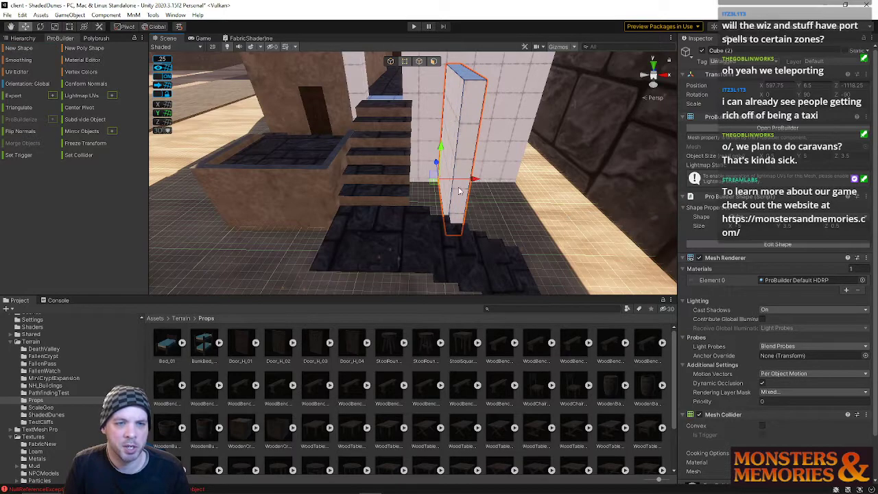
- Move the side wall closer to the stairs and extend its end face to make the wall about 6 units long
left_click_drag(472, 180, 449, 180)
left_click_drag(549, 199, 576, 206, "alt")
left_click(433, 61)
left_click(398, 141)
left_click_drag(302, 203, 365, 184)
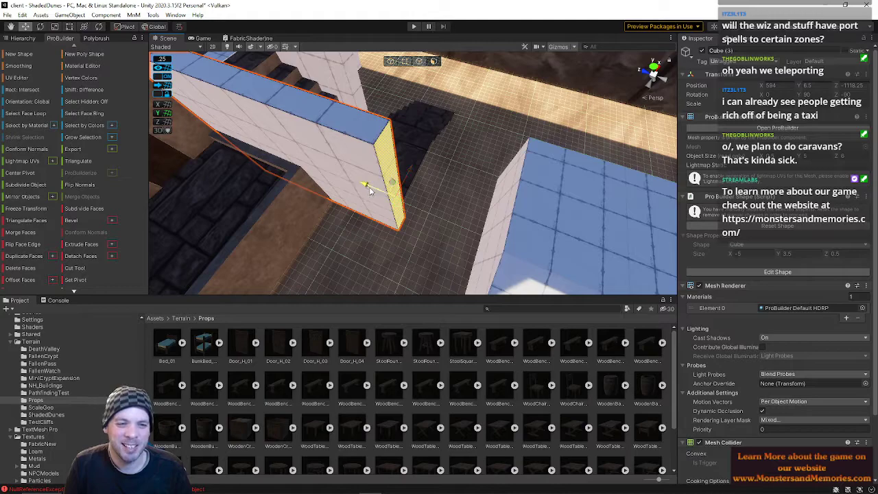
- Extend the side wall around the corner of the stairs and adjust the height of its bottom faces
left_click_drag(374, 190, 192, 172, "alt")
key("ctrl+z")
left_click(351, 140)
left_click_drag(351, 141, 449, 97)
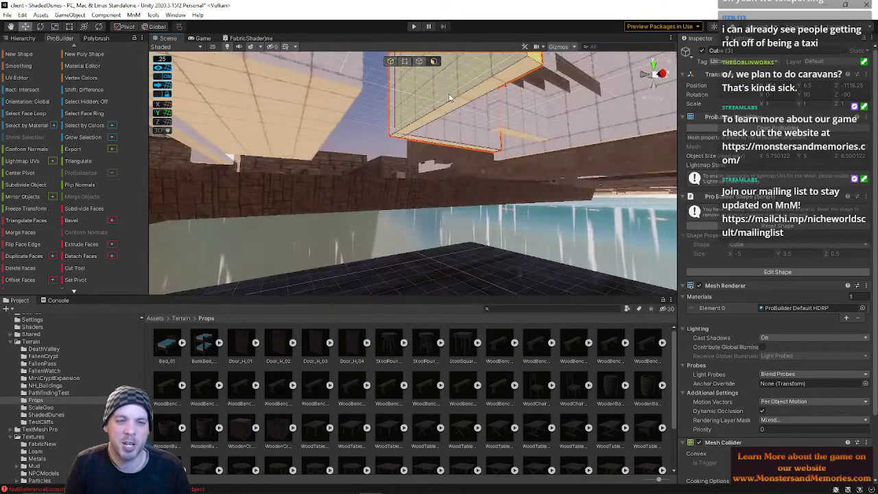
left_click(450, 118)
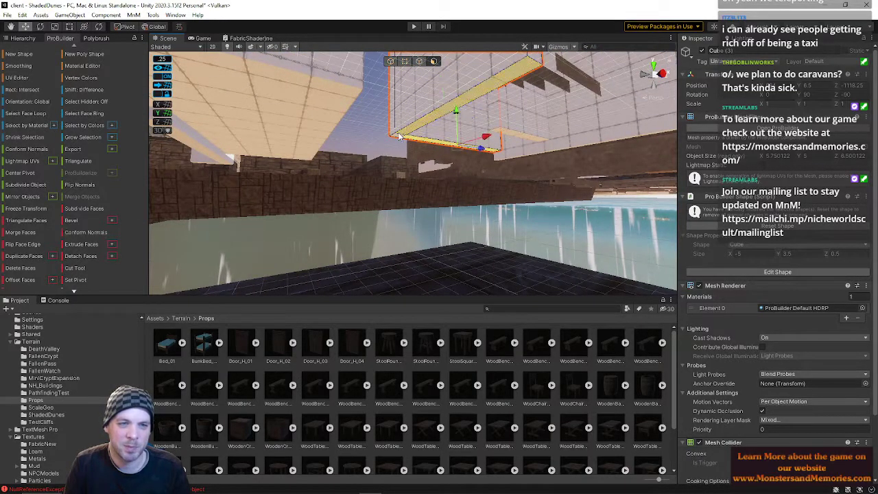
right_click_drag(426, 122, 365, 152)
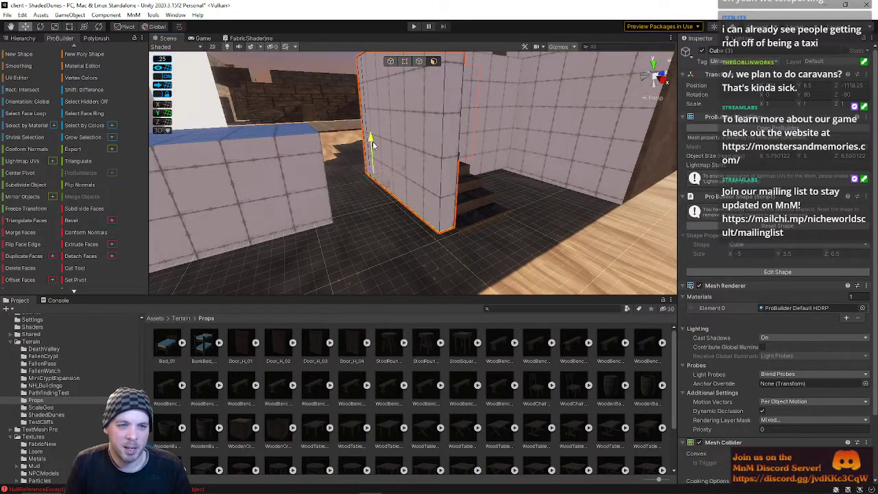
- Move the side wall's inner face relative to the stair flight, using 0.125 grid snapping
key("d")
right_click_drag(437, 148, 336, 164)
key("a")
key("d")
key("a")
key("w")
key("s")
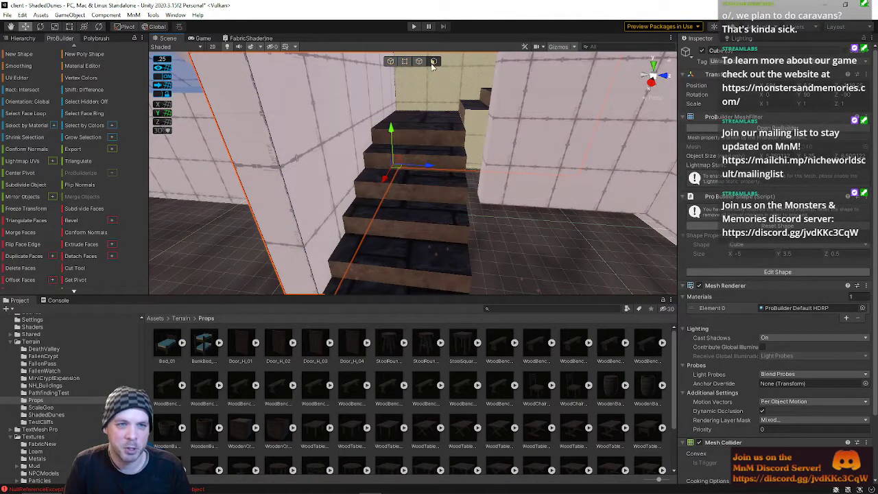
right_click_drag(351, 147, 371, 139)
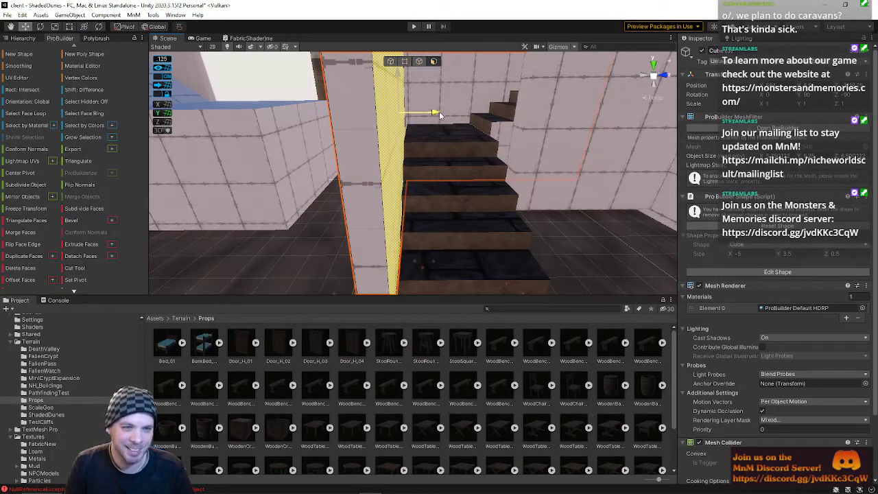
right_click_drag(439, 114, 513, 149)
- Raise all top faces of the side wall to bring its height to 7.25 units, covering the doorway opening
left_click(432, 61)
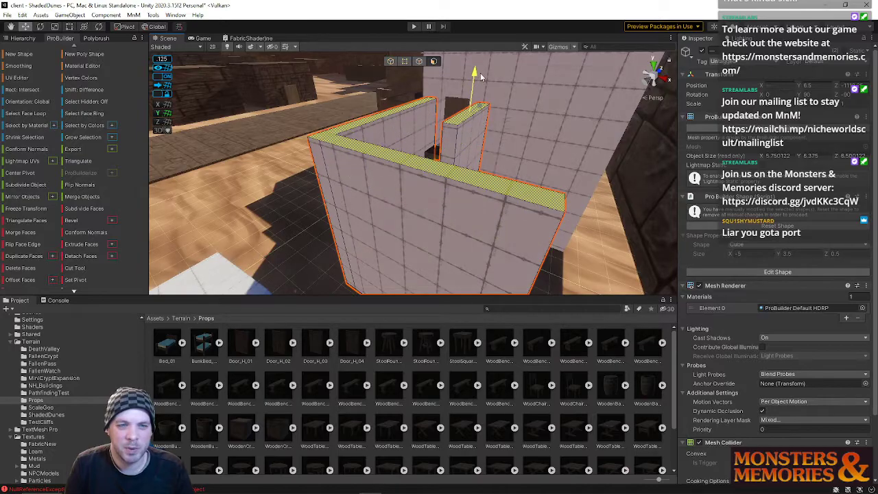
right_click_drag(470, 96, 214, 78)
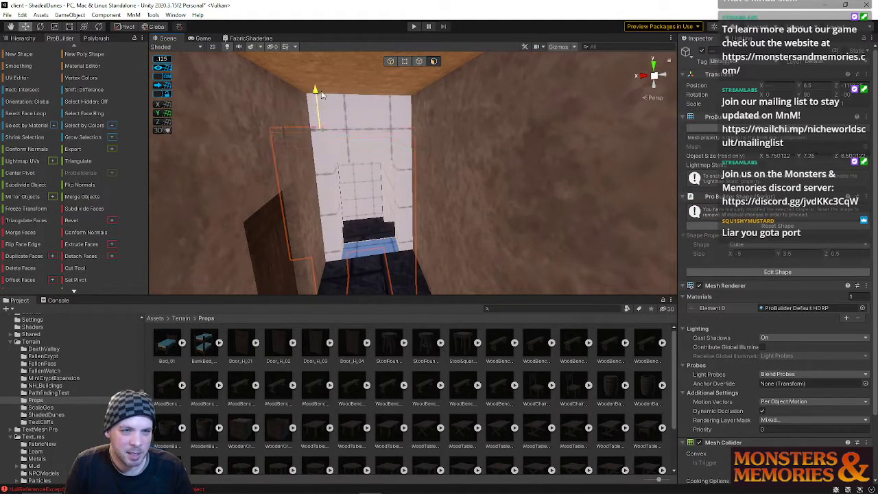
mouse_move(323, 124)
right_mouse_down()
mouse_move(294, 191)
mouse_move(345, 112)
mouse_move(339, 129)
mouse_move(317, 122)
right_mouse_up()
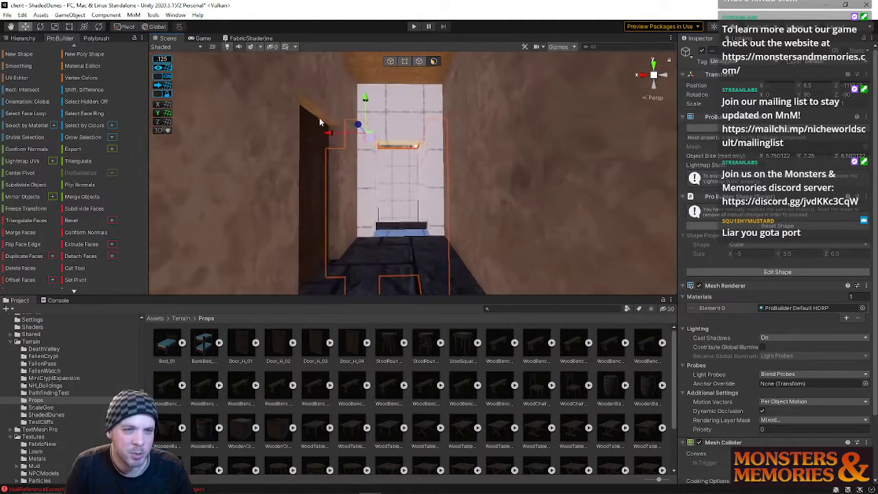
right_click_drag(366, 96, 314, 276)
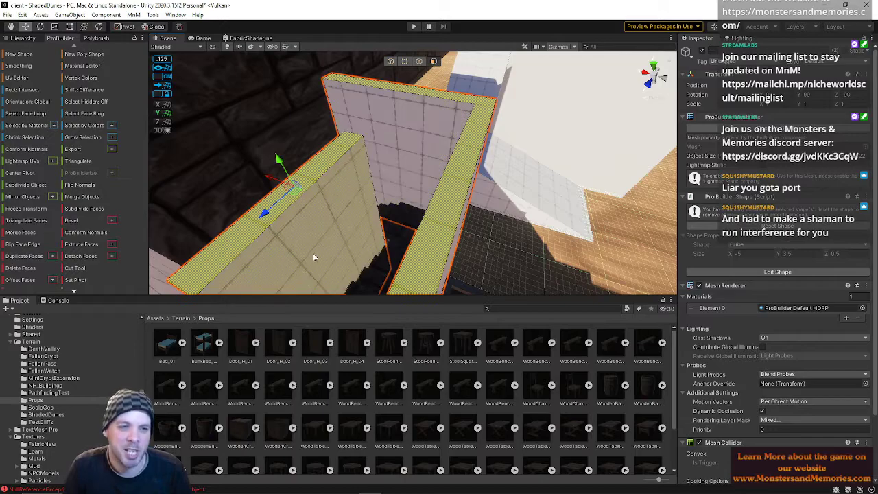
- Extrude the narrow end face of the side wall outward beyond the foot of the stairs to form a corner segment
left_click(277, 137)
right_click_drag(352, 140, 454, 148)
left_click(451, 141)
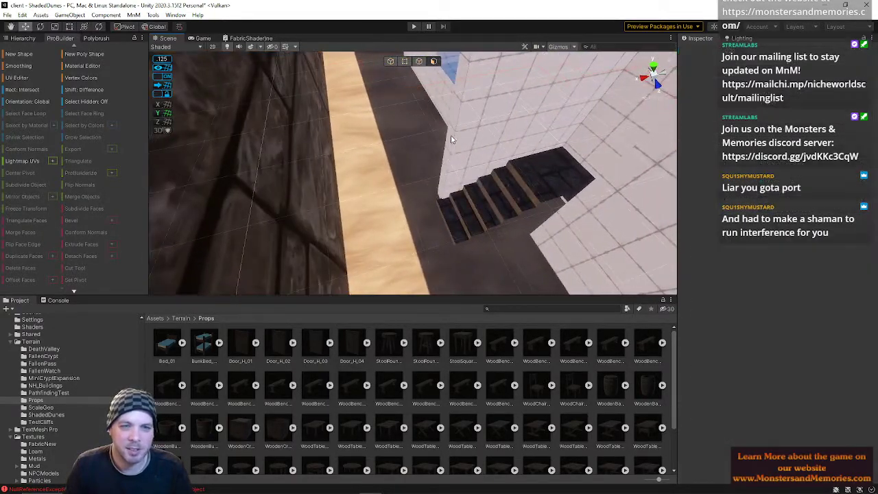
left_click(461, 128)
left_click(454, 133)
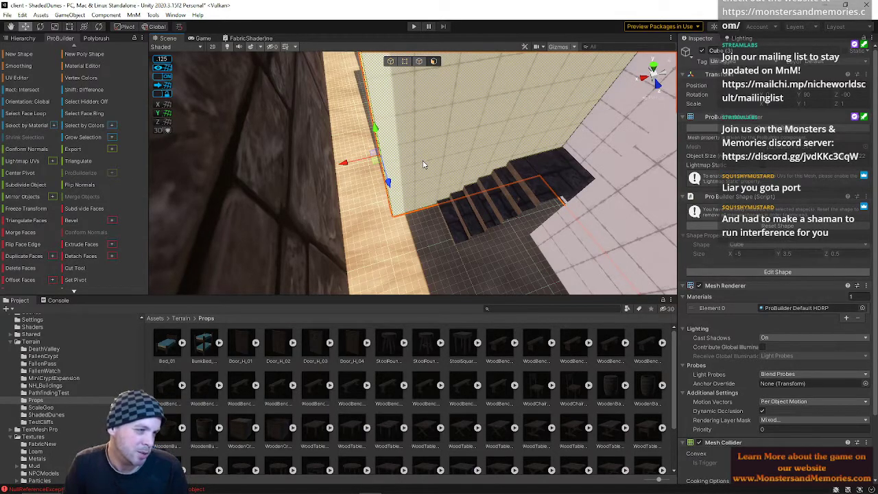
right_click_drag(480, 153, 320, 102)
key("w")
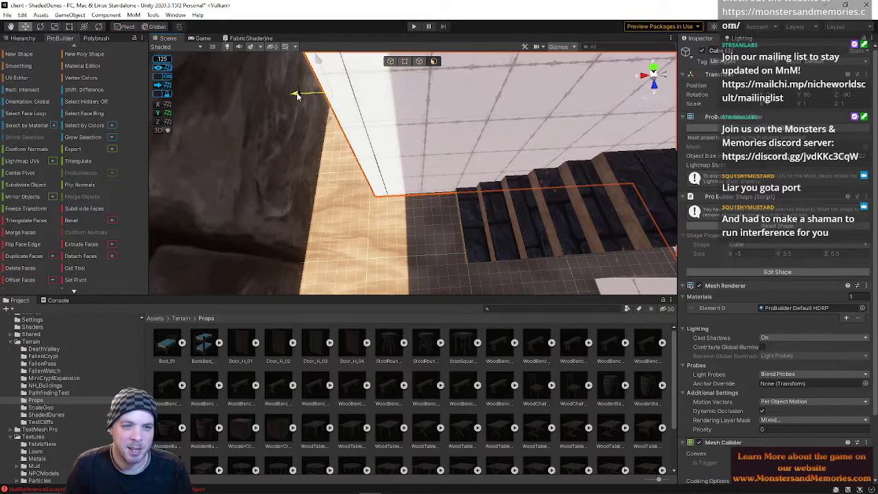
right_click_drag(310, 100, 806, 100)
key("a")
key("d")
key("a")
key("w")
key("d")
key("a")
key("d")
key("s")
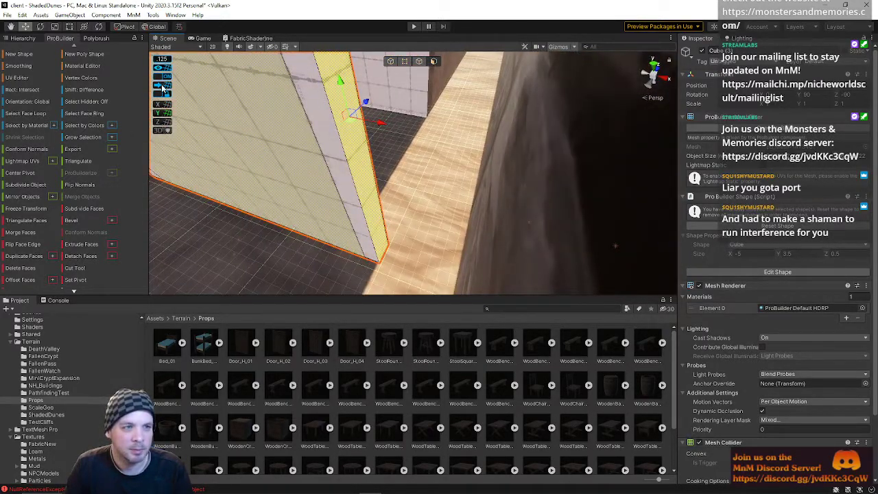
- Extend the side face of the corner segment across the gap to meet the facing wall
right_click_drag(380, 145, 213, 212)
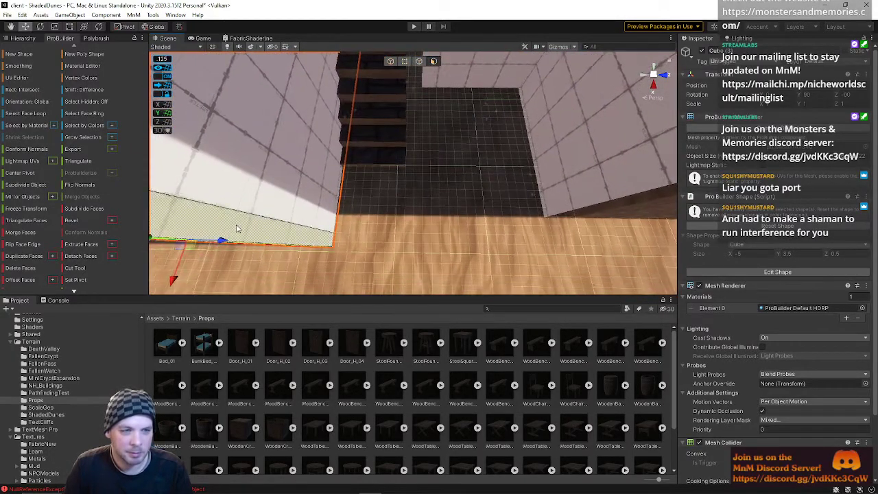
right_click_drag(299, 231, 439, 217)
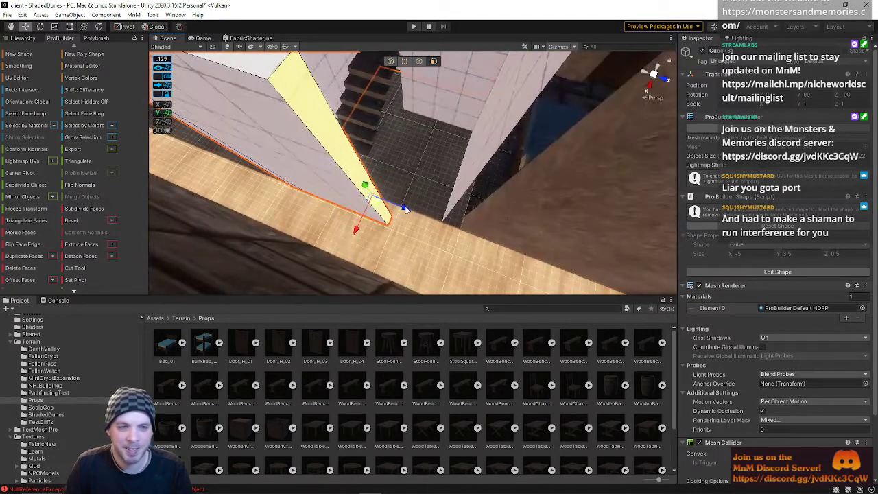
left_click_drag(439, 217, 481, 219)
right_click_drag(481, 219, 849, 187)
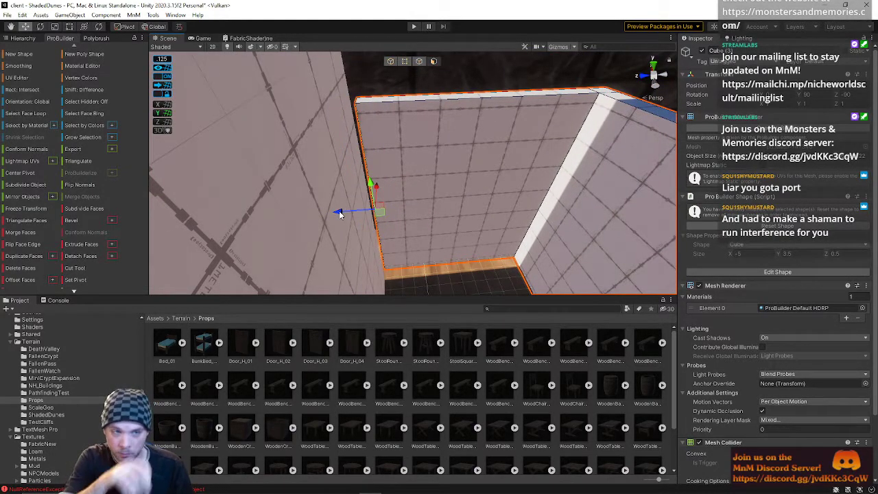
- Select the top faces of the building's interior LoamClean partition walls and delete them
right_click_drag(464, 177, 671, 30)
left_click(402, 93)
right_click_drag(401, 93, 318, 171)
left_click(331, 176)
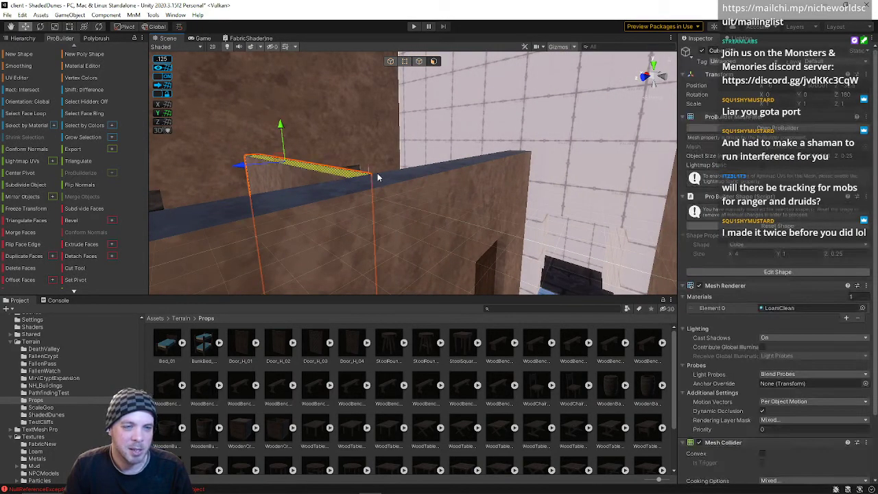
left_click(512, 158)
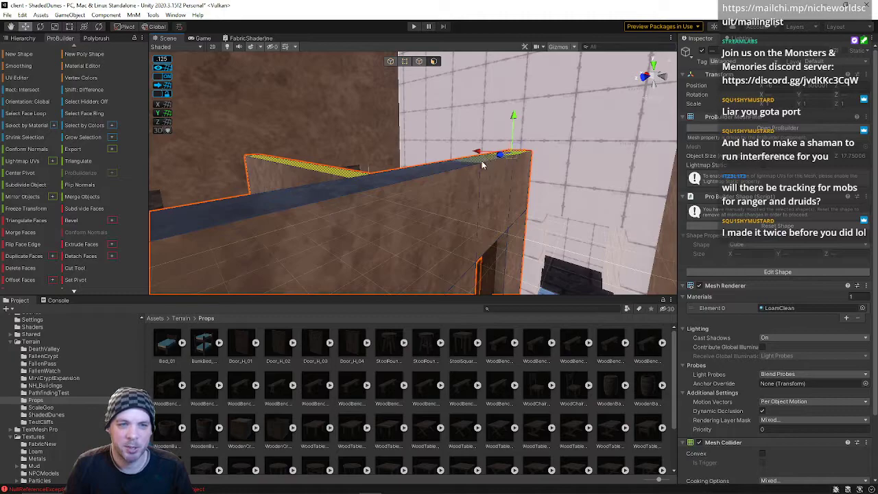
right_click_drag(446, 172, 297, 162)
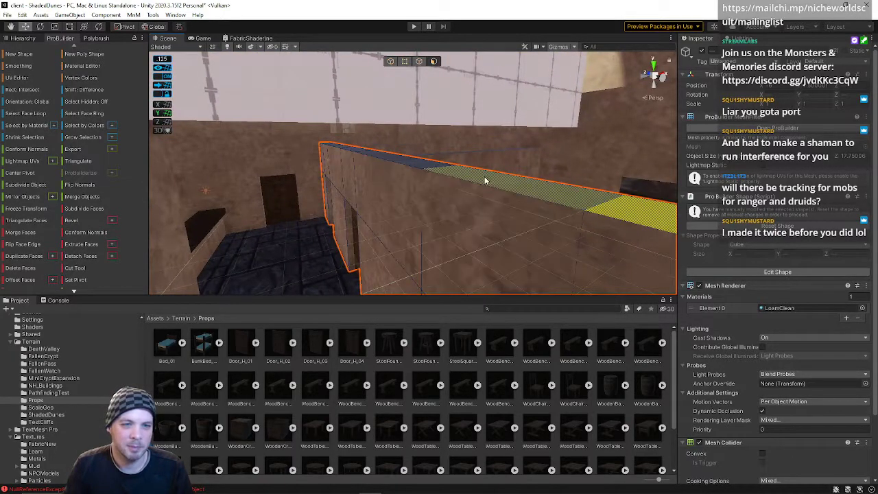
right_click_drag(409, 165, 405, 213)
left_click(406, 213, "shift")
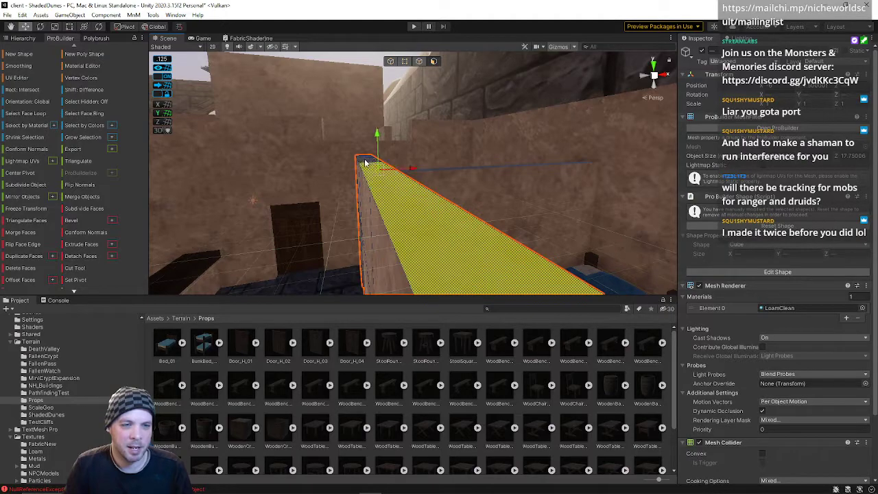
right_click_drag(381, 191, 449, 155)
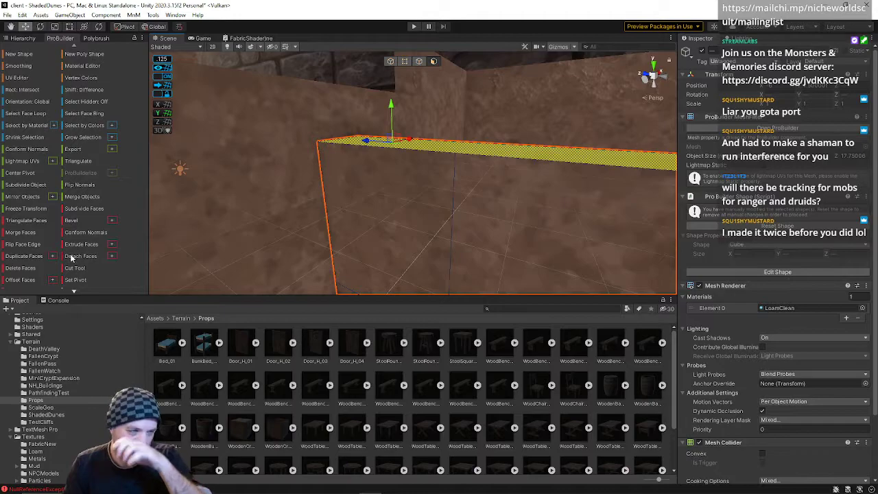
right_click_drag(562, 165, 458, 215)
left_click(458, 216)
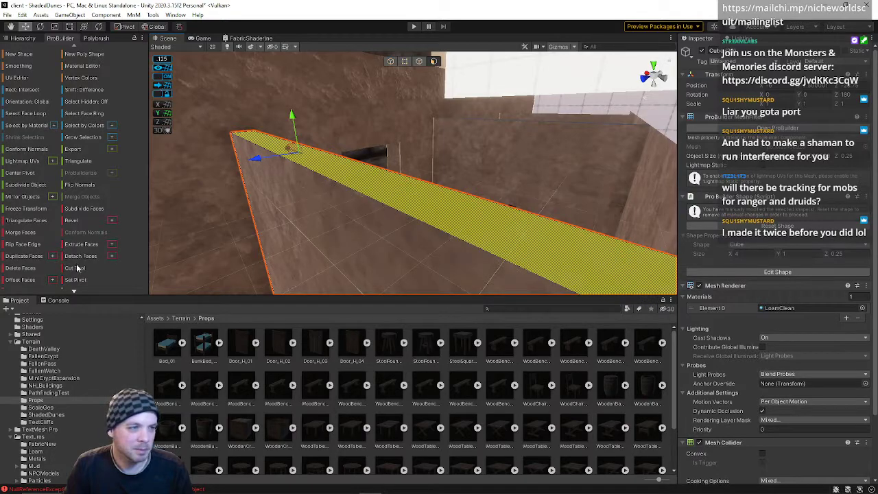
left_click(27, 269)
- Delete the unneeded side and end faces of the interior partition beside the bed
right_click_drag(411, 148, 353, 144)
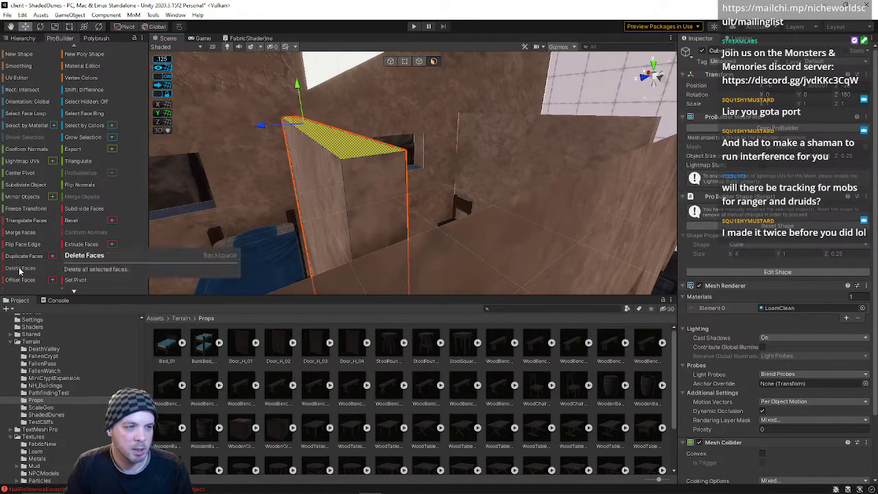
right_click_drag(275, 175, 376, 238)
left_click(323, 193)
left_click(281, 293, "shift")
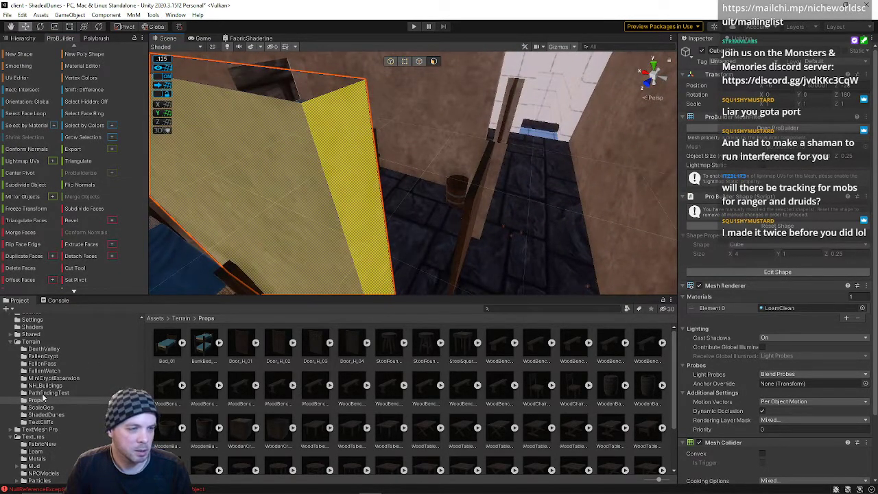
left_click(20, 268)
right_click_drag(162, 272, 418, 191)
left_click(302, 218)
left_click(18, 270)
- Delete the bottom faces of the interior partition walls from beneath the floor
left_click(417, 191)
right_click_drag(464, 217, 612, 193)
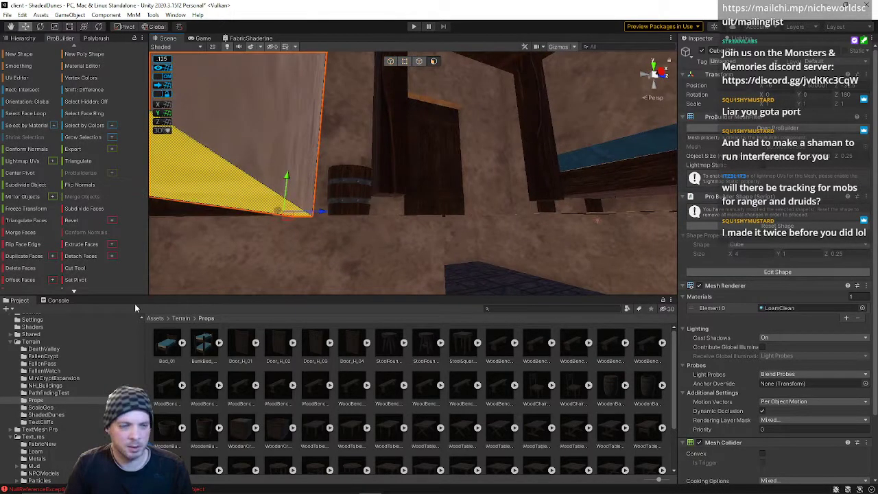
left_click(22, 269)
right_click_drag(426, 233, 406, 248)
scroll(406, 248, "up", 3)
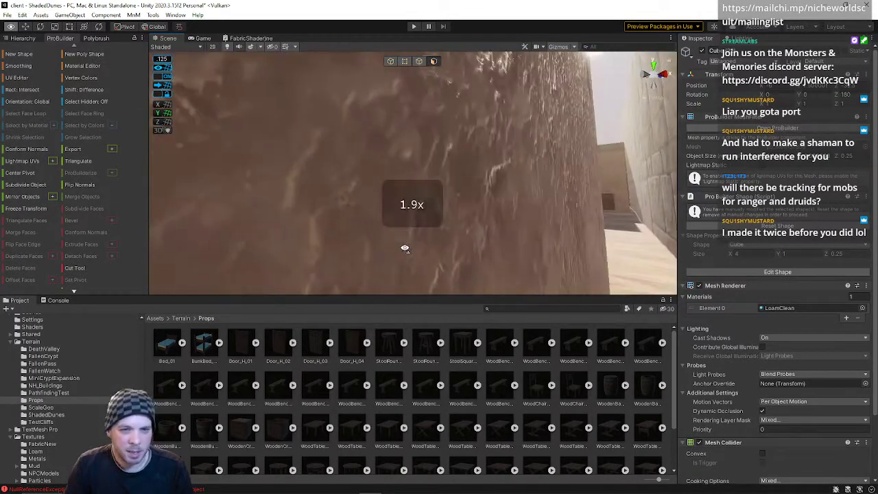
scroll(238, 238, "down", 1)
right_click_drag(307, 242, 400, 265)
right_click_drag(339, 219, 410, 96)
left_click(314, 192)
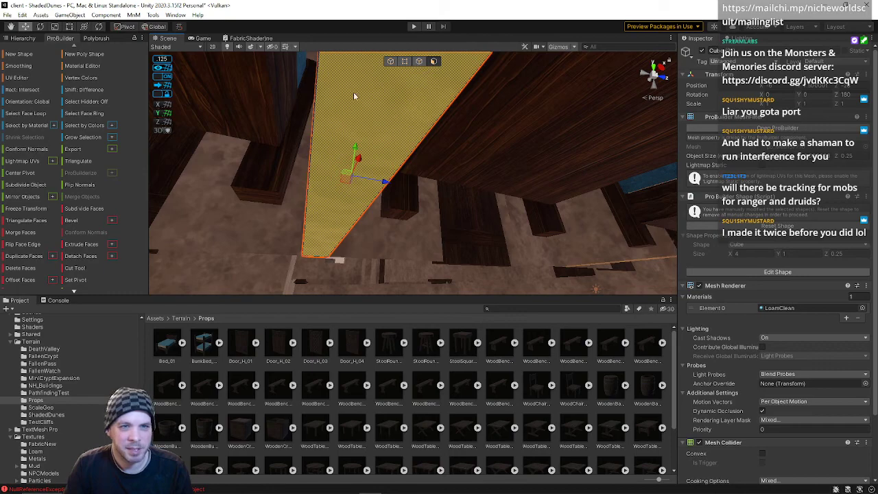
left_click(24, 268)
- Delete another partition's underside face and its exposed end face beside the corridor
right_click_drag(439, 165, 426, 120)
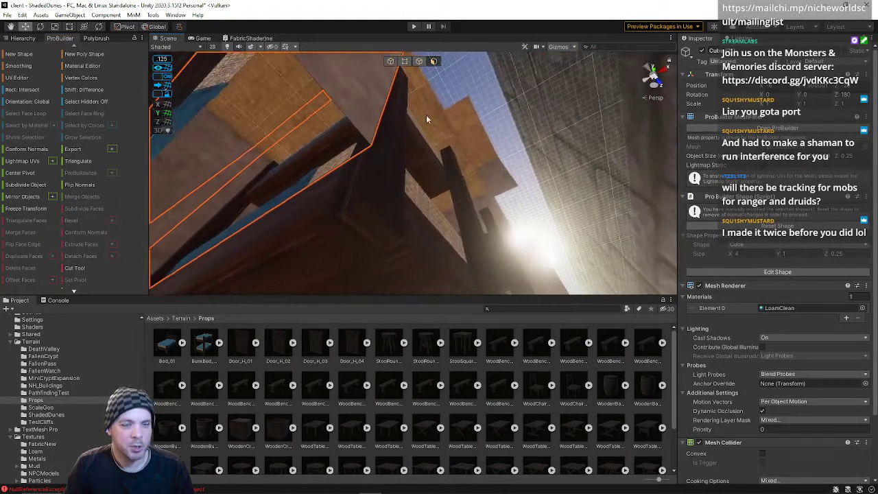
left_click(12, 270)
right_click_drag(357, 254, 291, 240)
right_click_drag(373, 225, 337, 132)
left_click(356, 152)
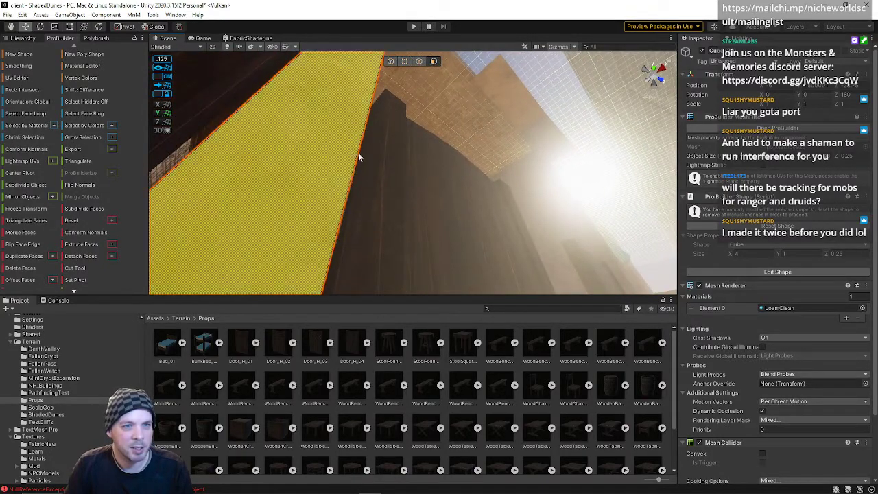
left_click(36, 265)
right_click_drag(439, 179, 245, 271)
left_click(274, 276)
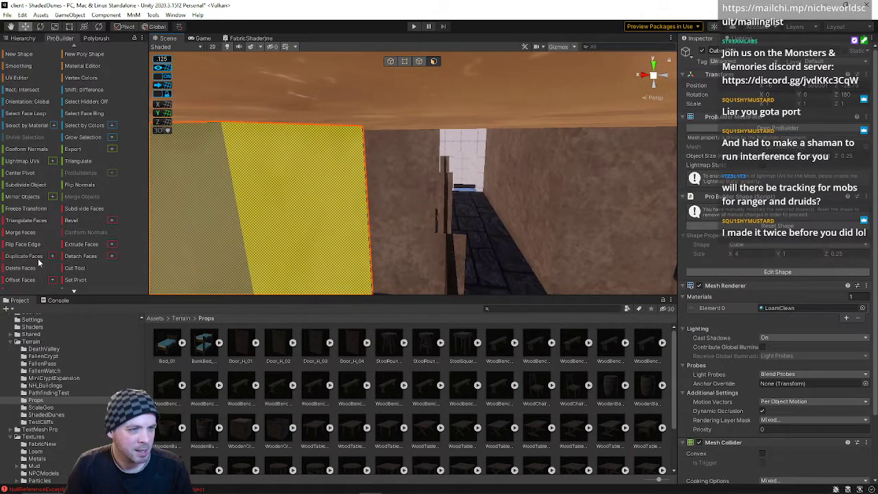
left_click(20, 268)
- Extend the end face of the wall beside the stairs to about 4 units and adjust its side face
right_click_drag(476, 179, 494, 188)
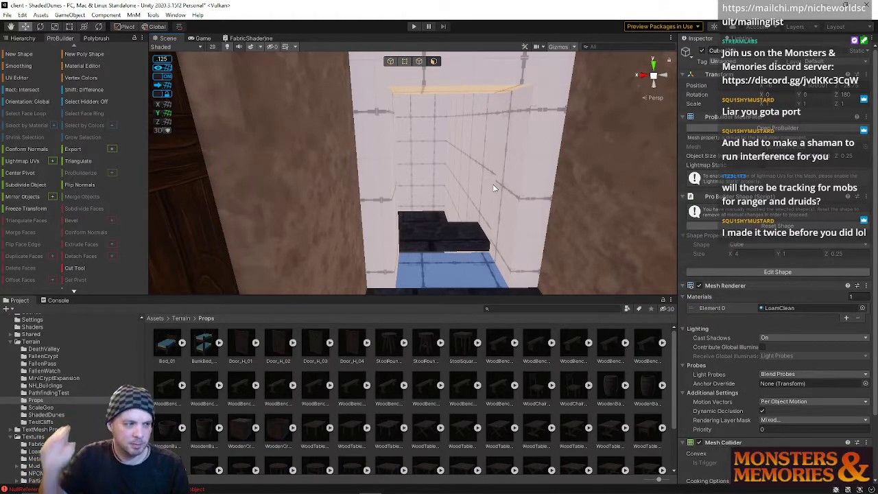
right_click_drag(349, 188, 592, 261)
left_click(442, 159)
right_click_drag(442, 162, 466, 171)
left_click(437, 89)
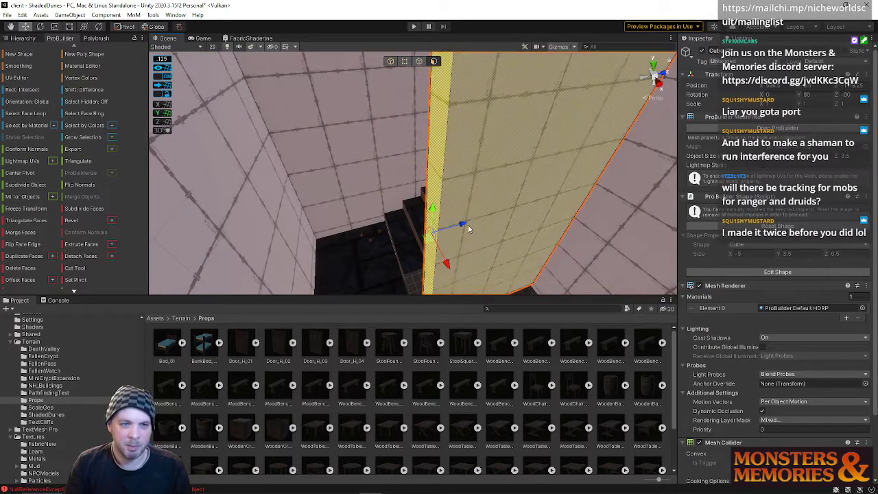
left_click_drag(461, 225, 437, 235)
right_click_drag(440, 235, 400, 231)
left_click(400, 232)
left_click_drag(412, 229, 391, 206, "alt")
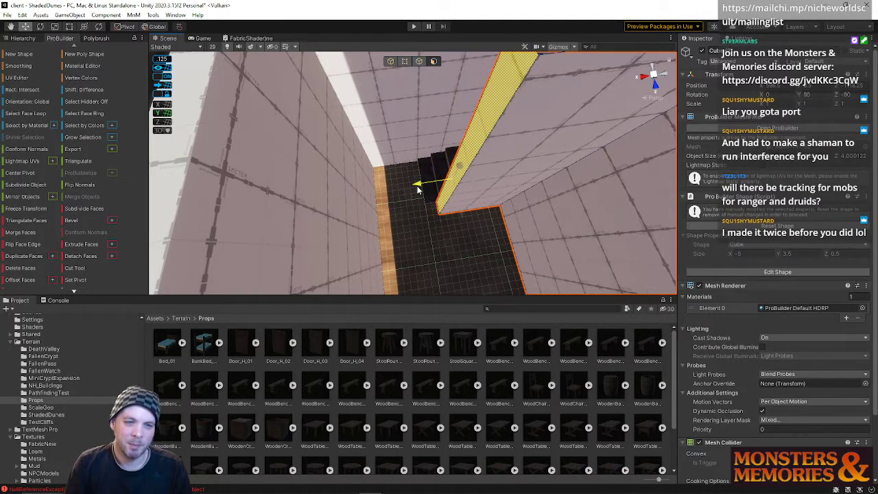
left_click_drag(423, 185, 430, 108, "alt")
- Select the lower stair flight's bottom side edges and adjust them beside the wall, using 0.0078 snapping
right_click_drag(431, 107, 453, 156)
key("d")
left_click(453, 157)
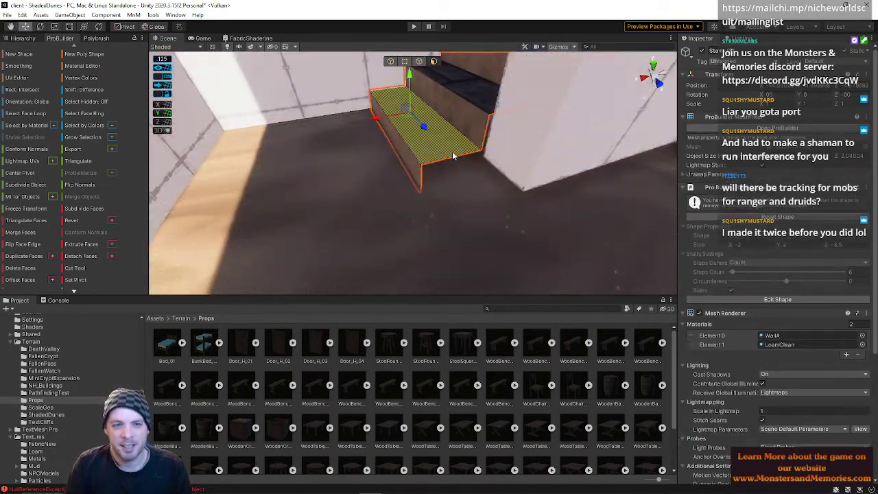
left_click(420, 62)
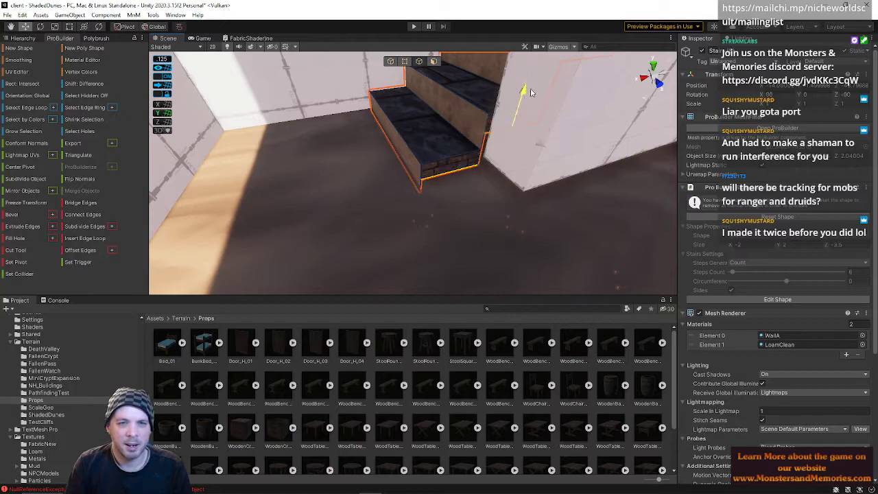
right_click_drag(507, 131, 521, 61)
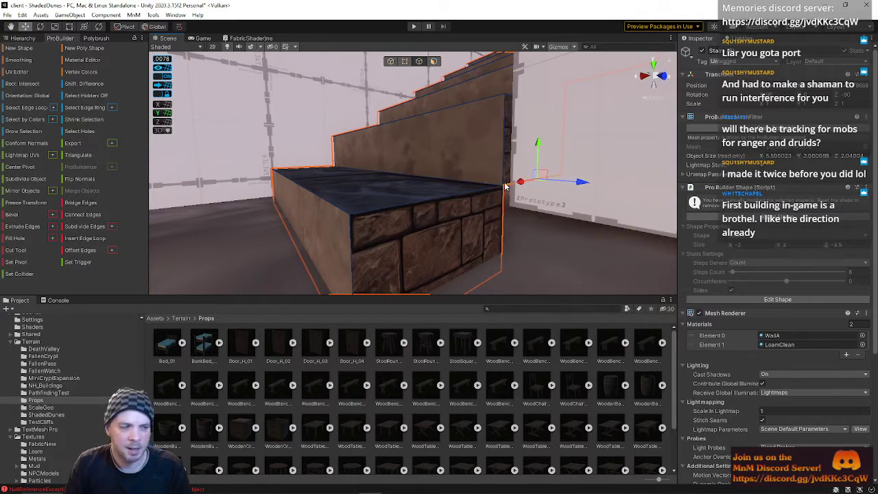
- Add a point light inside the building's dark stone-floored room
right_click_drag(399, 157, 330, 187)
left_click(104, 15)
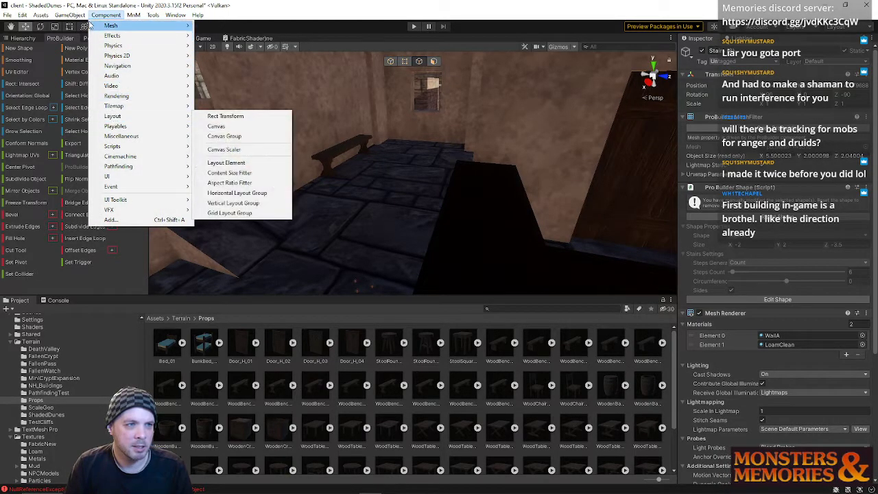
mouse_move(78, 18)
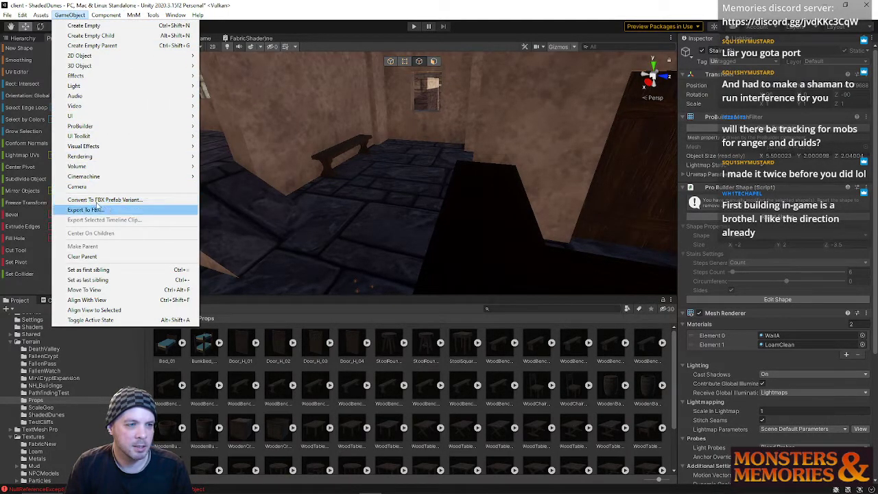
mouse_move(92, 90)
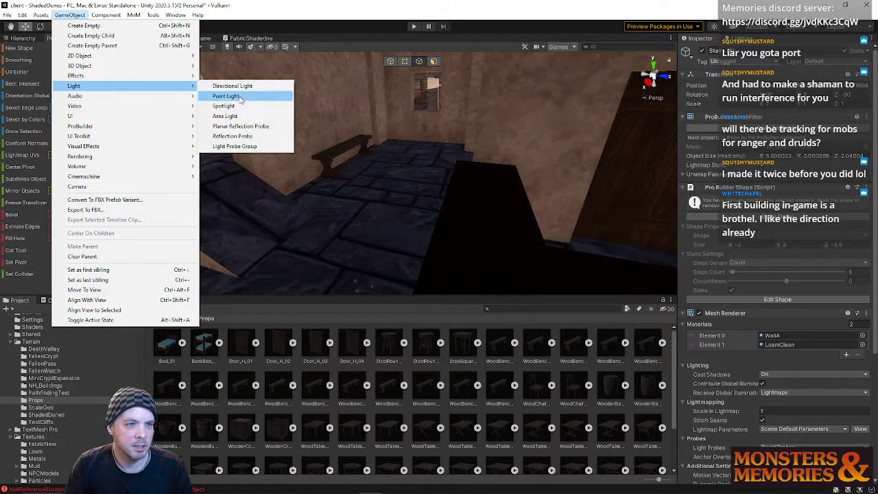
left_click(226, 96)
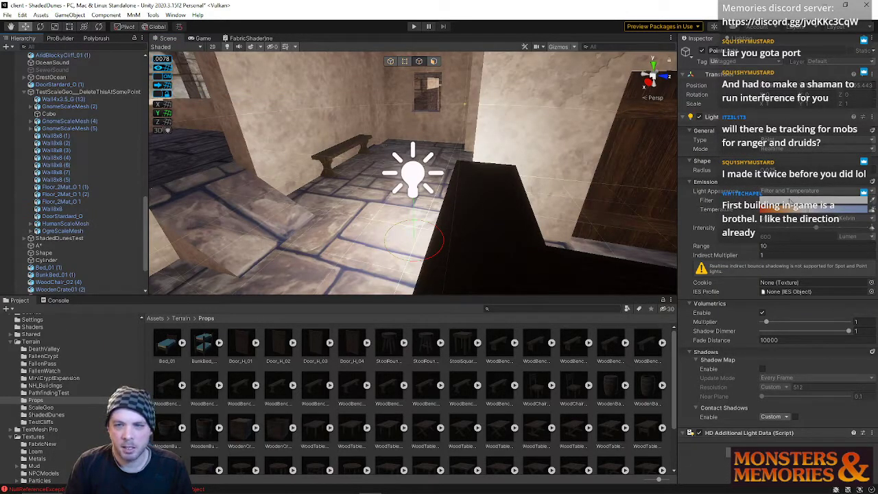
- Set the point light's filter colour to pure red, FF0000
left_click_drag(405, 177, 458, 180, "alt")
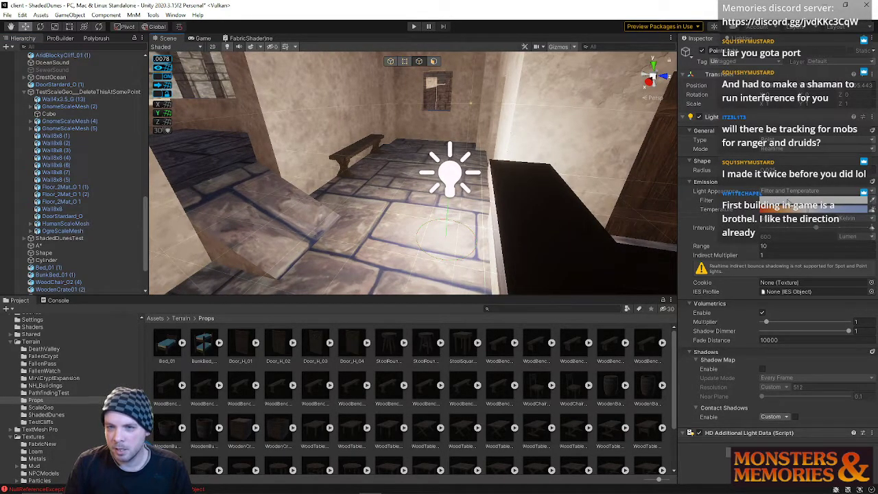
left_click(787, 201)
left_click_drag(801, 248, 870, 242)
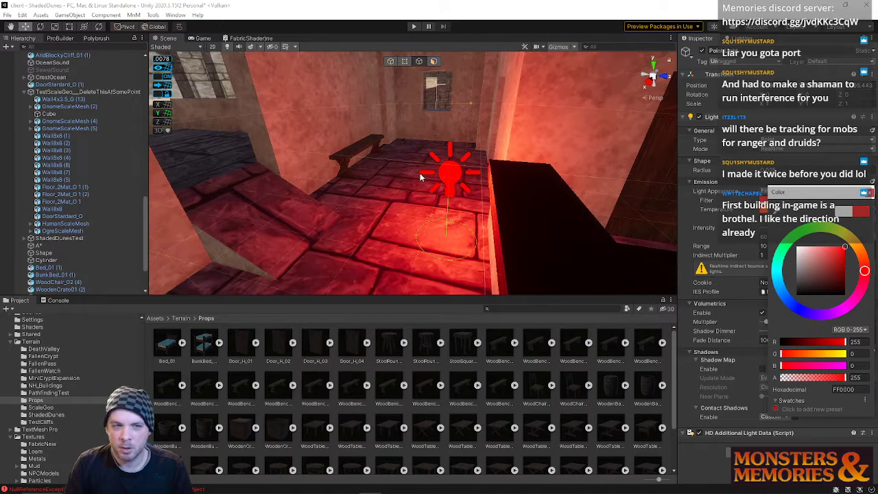
- Move the red point light beside the window near the bench, and lower it below the ceiling
left_click(451, 180)
left_click(391, 61)
left_click_drag(468, 177, 298, 46)
right_click_drag(313, 119, 151, 130)
right_click_drag(465, 116, 457, 128)
left_click_drag(410, 131, 590, 130)
right_click_drag(536, 151, 648, 138)
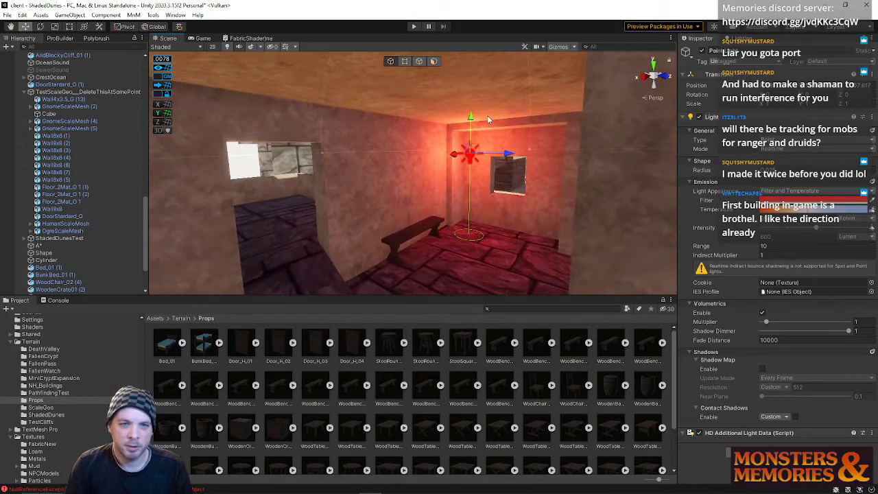
left_click_drag(470, 118, 478, 152)
mouse_move(504, 190)
left_mouse_down()
mouse_move(527, 189)
mouse_move(491, 194)
left_mouse_up()
- Try to shift the narrow end face of the partition wall beside the stairs
right_click_drag(491, 210, 273, 224)
right_click_drag(851, 293, 412, 230)
left_click(395, 223)
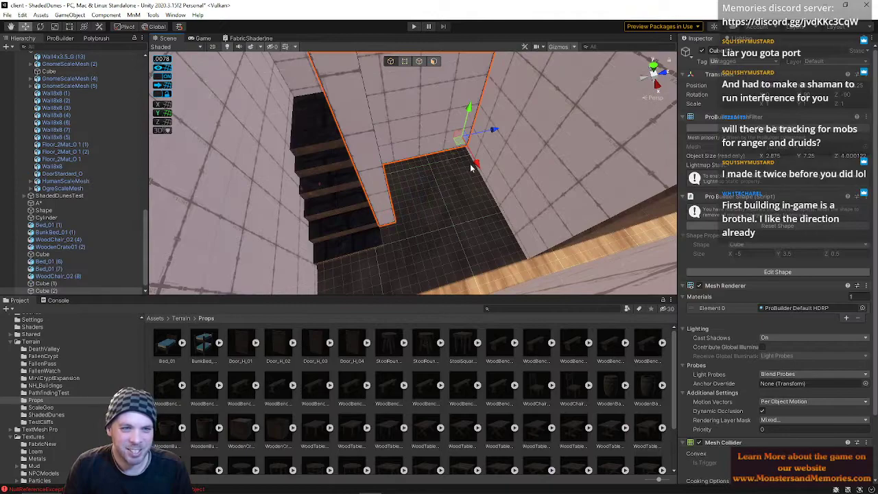
left_click(382, 204)
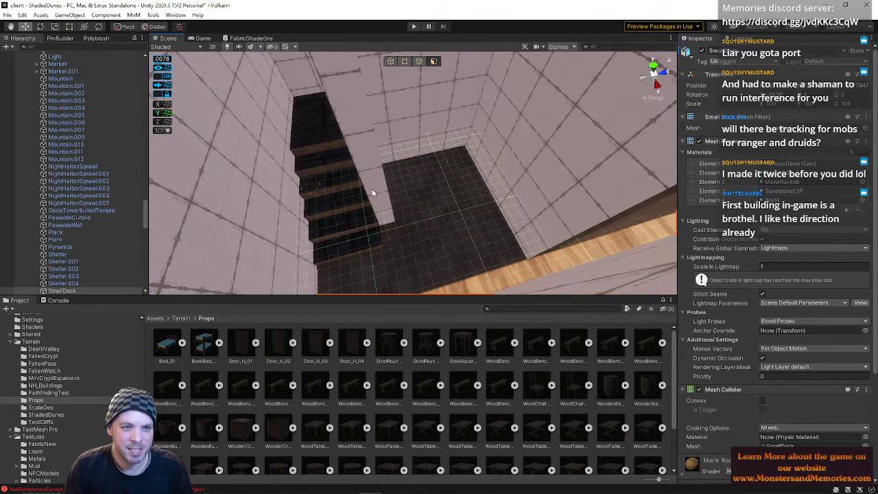
left_click(375, 192)
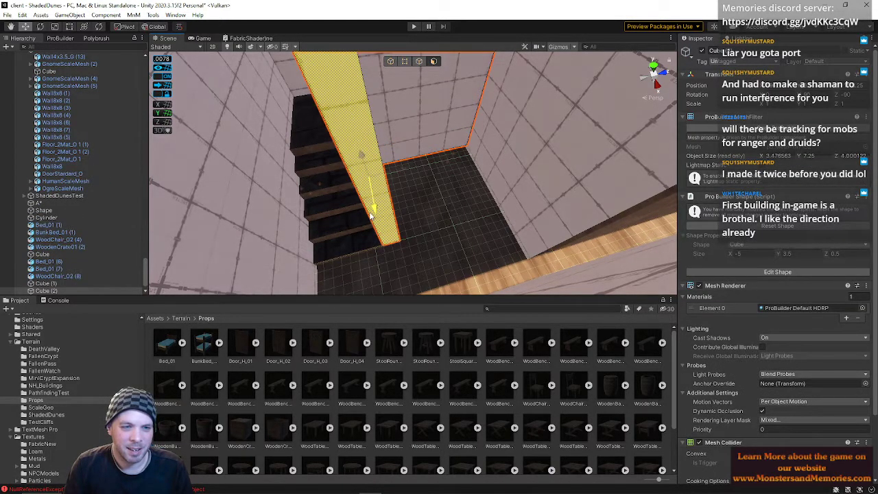
left_click_drag(377, 204, 372, 177)
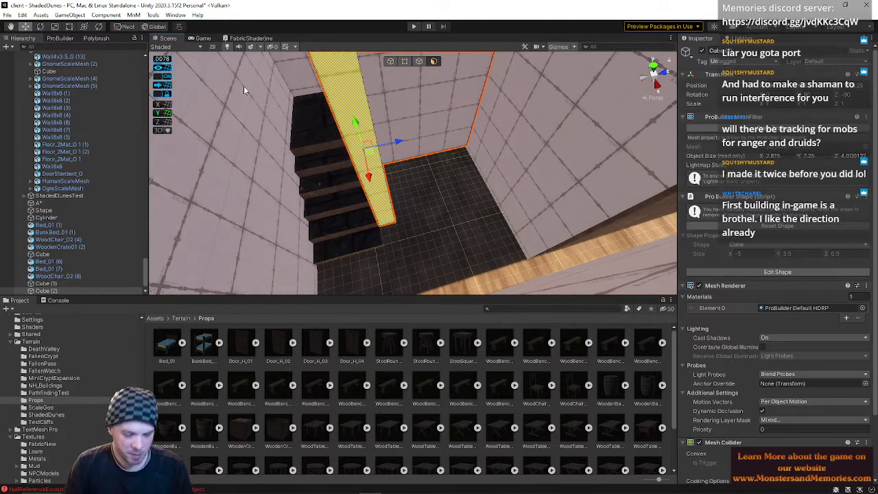
right_click_drag(388, 231, 233, 179)
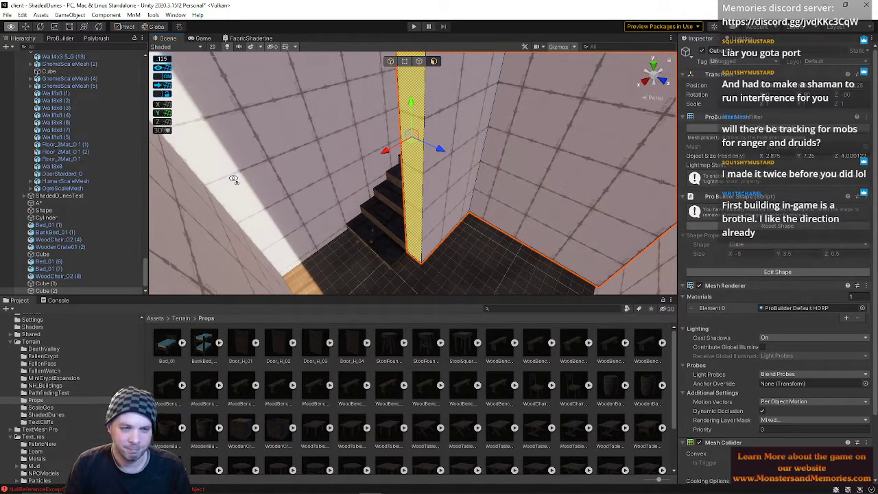
right_click_drag(233, 180, 348, 279)
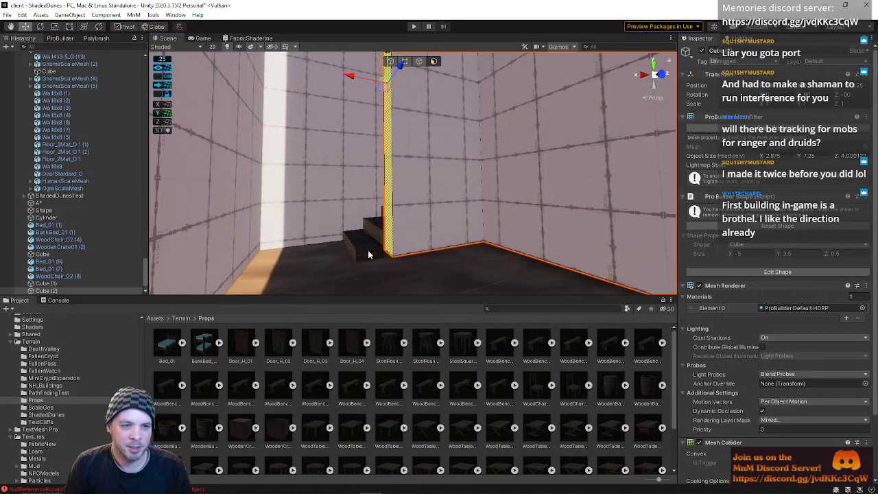
- Extend the bottom faces of the partition wall beside the stairs down to the floor, giving a Y size of 7.5
right_click_drag(384, 105, 472, 192)
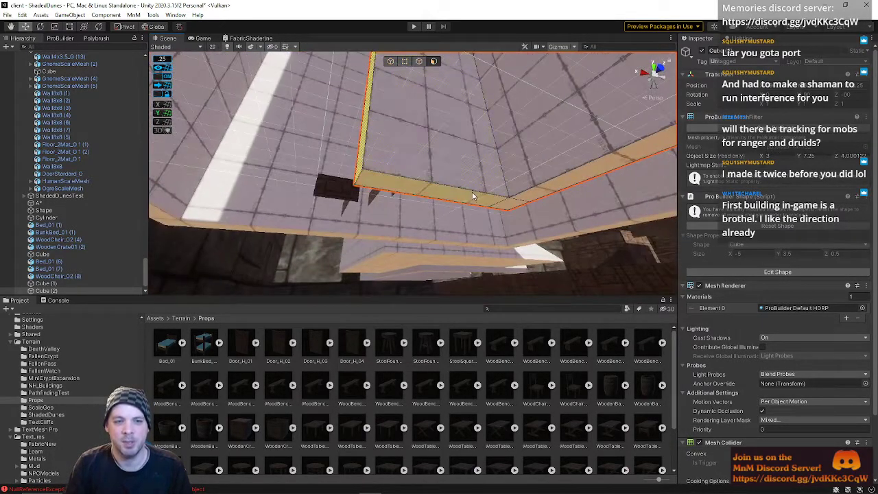
left_click(556, 172)
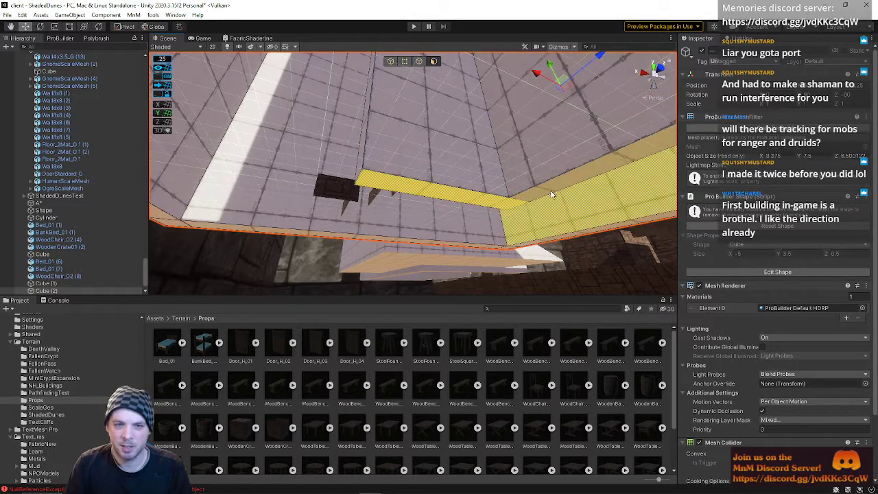
left_click(558, 184)
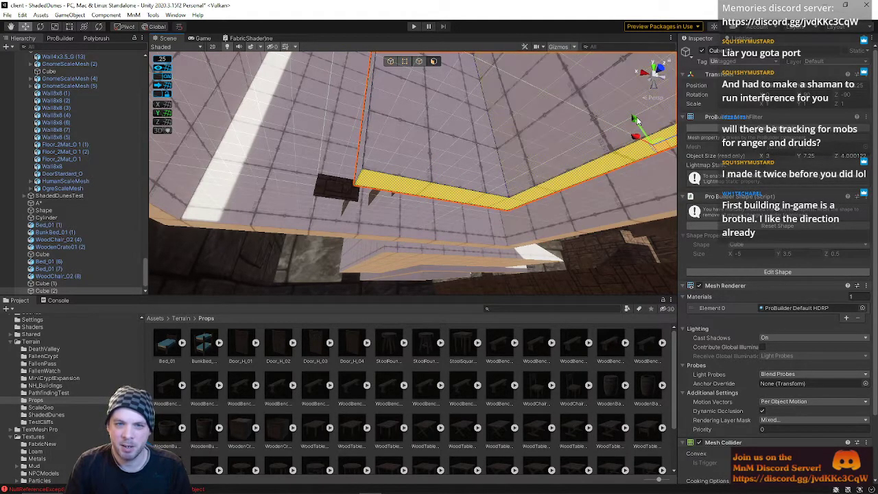
right_click_drag(640, 143, 414, 128)
right_click_drag(424, 179, 445, 276)
- Enlarge the scene view and adjust the partition wall's end face in 0.125 increments to an X size of 2.875
left_click_drag(427, 296, 426, 372)
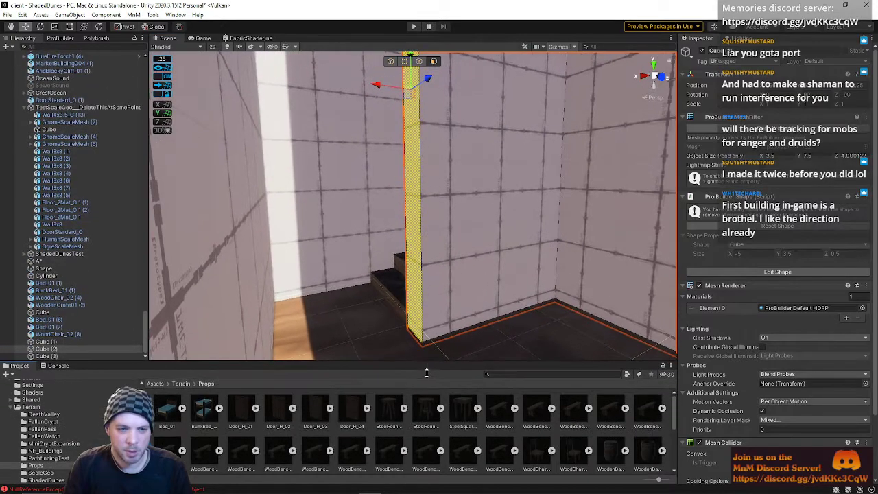
right_click_drag(471, 327, 476, 277)
left_click_drag(422, 107, 431, 103)
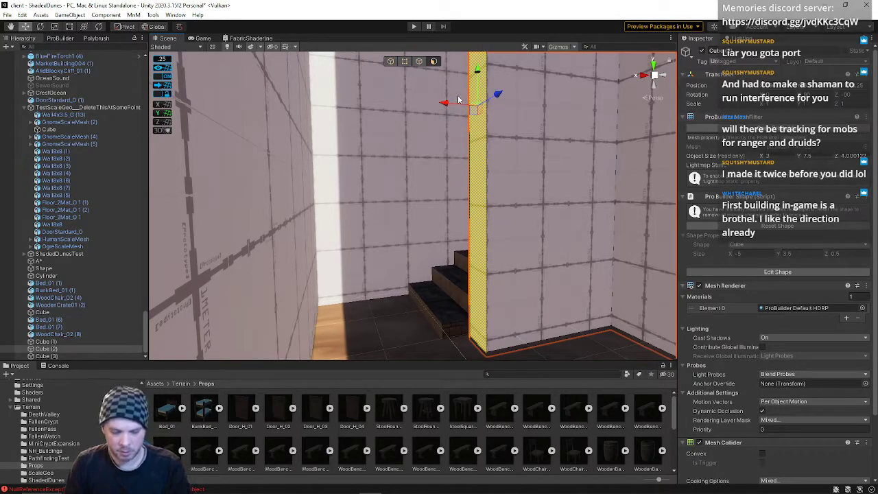
left_click_drag(447, 107, 435, 106)
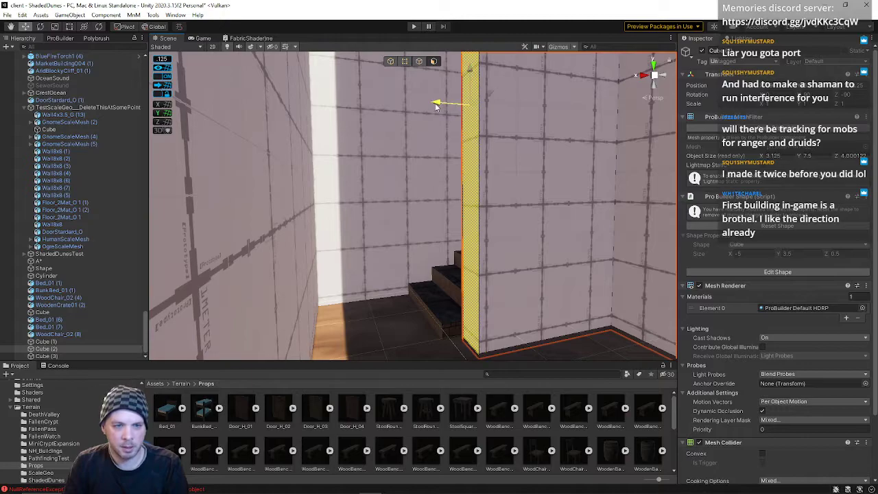
right_click_drag(466, 163, 441, 264)
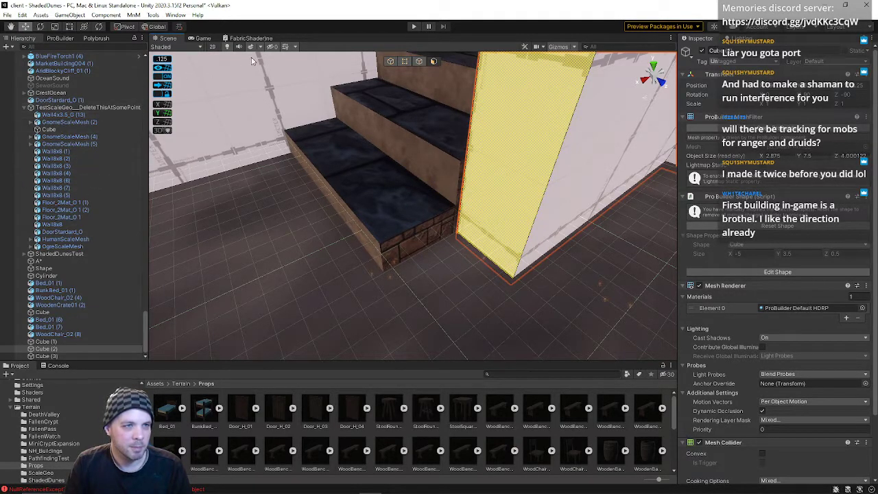
- Try to extend the end face of the lowest stair outward, then undo the change
left_click(413, 248)
key("alt")
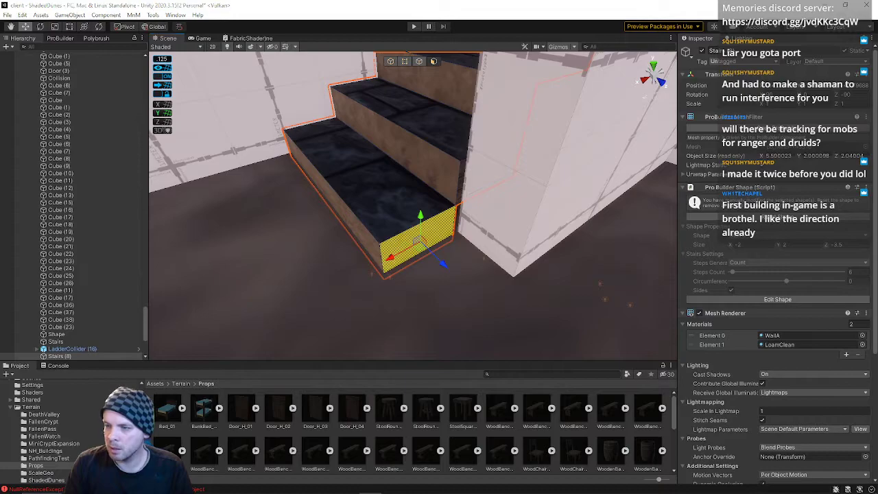
right_click_drag(504, 237, 495, 262)
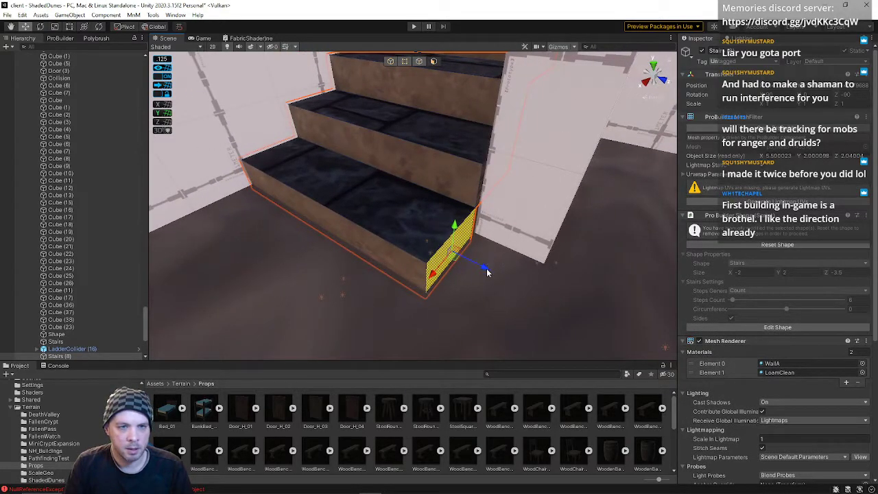
right_click_drag(575, 304, 377, 216)
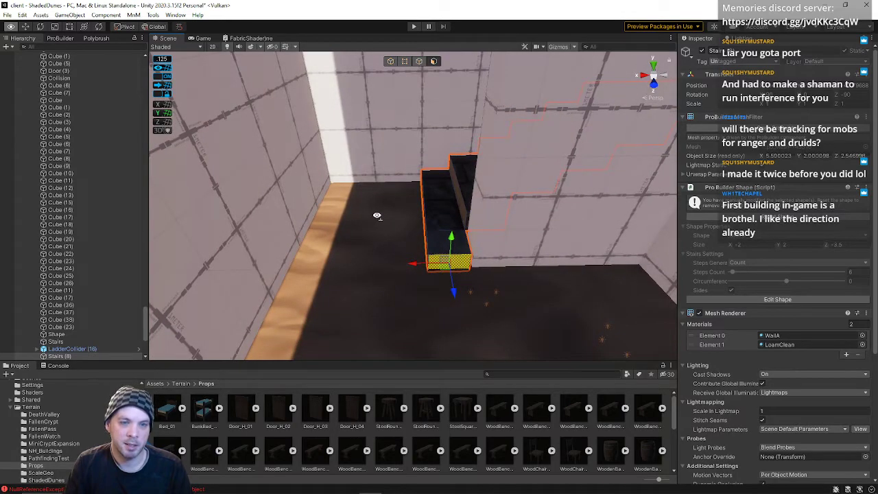
left_click(420, 249)
right_click_drag(420, 249, 457, 242)
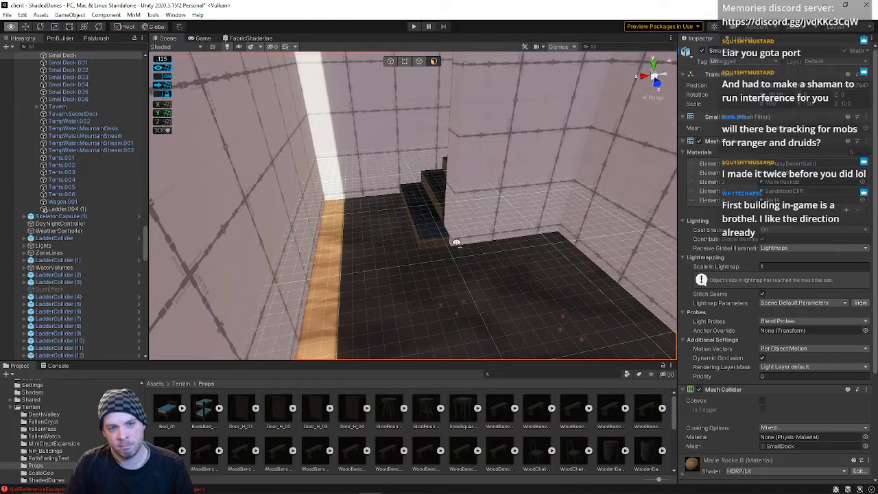
key("ctrl+z")
key("ctrl+z")
right_click_drag(456, 242, 76, 230)
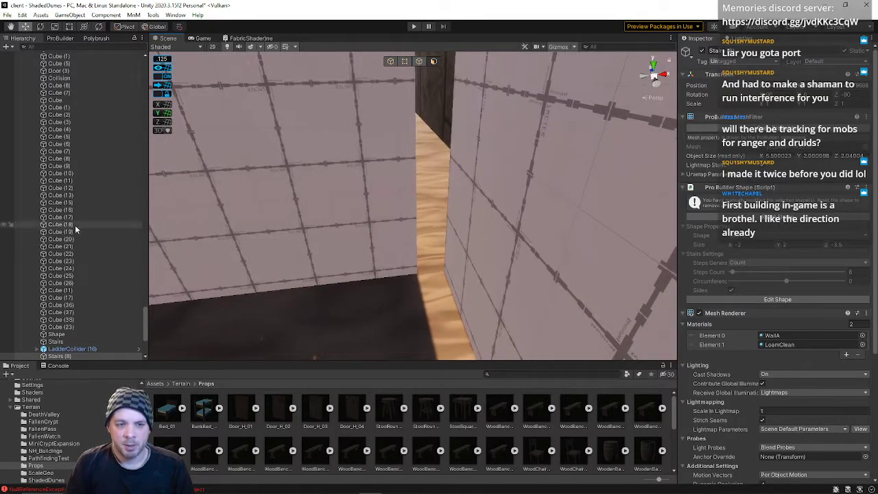
- Shift the inner face of the long wall opposite the stairs to line up with the dark floor's edge
left_click(415, 195)
key("w")
right_click_drag(446, 184, 816, 225)
key("d")
key("w")
key("w")
key("s")
key("a")
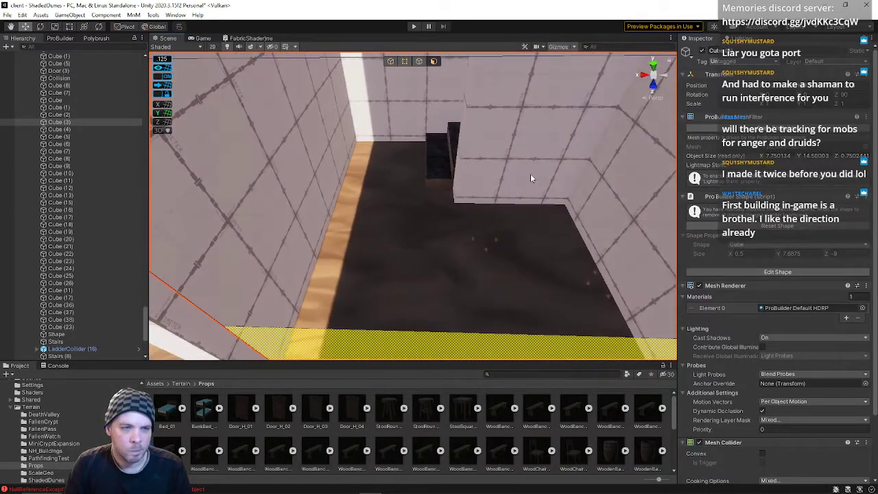
left_click(321, 130)
right_click_drag(337, 142, 327, 117)
key("s")
key("a")
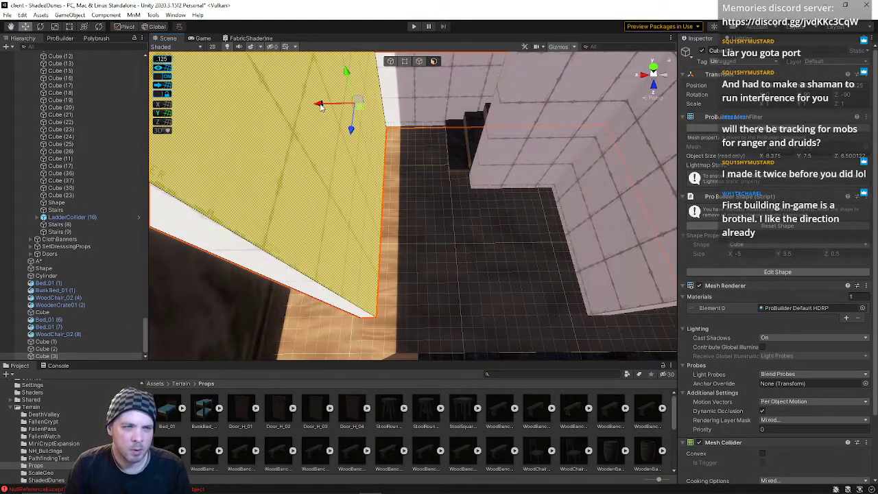
left_click_drag(350, 112, 325, 106)
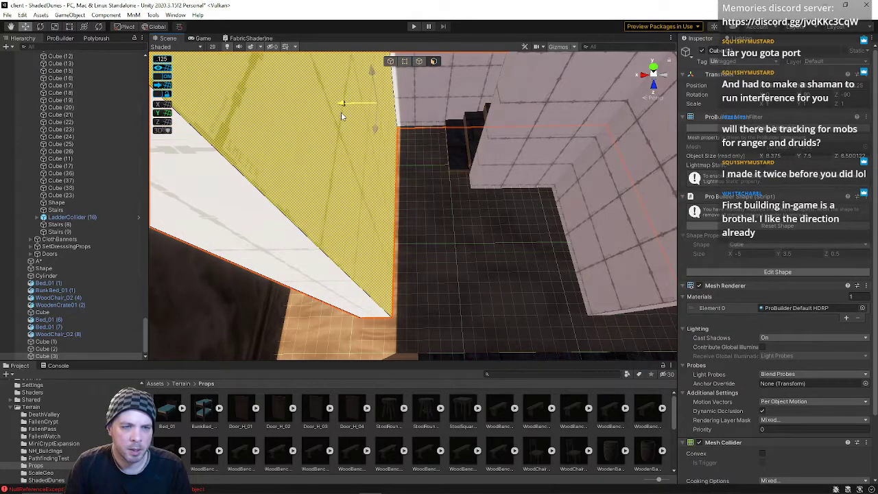
left_click_drag(330, 120, 322, 119)
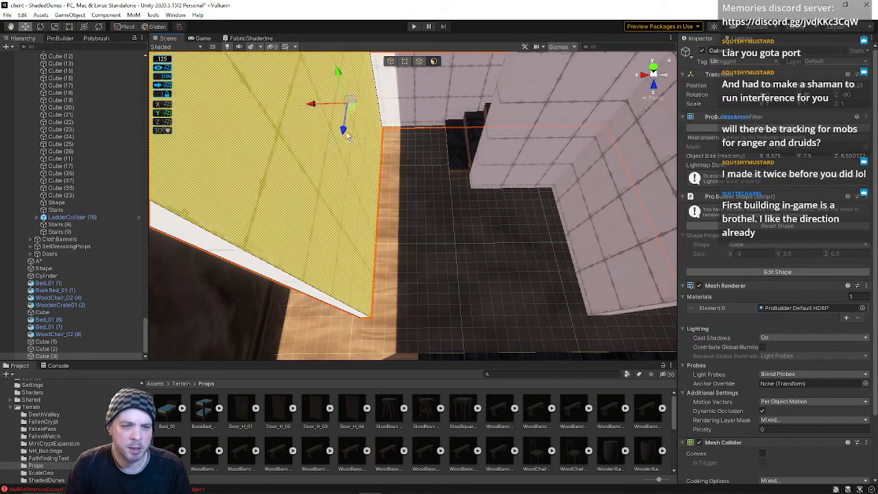
right_click_drag(439, 215, 358, 103)
key("w")
left_click_drag(358, 103, 388, 116)
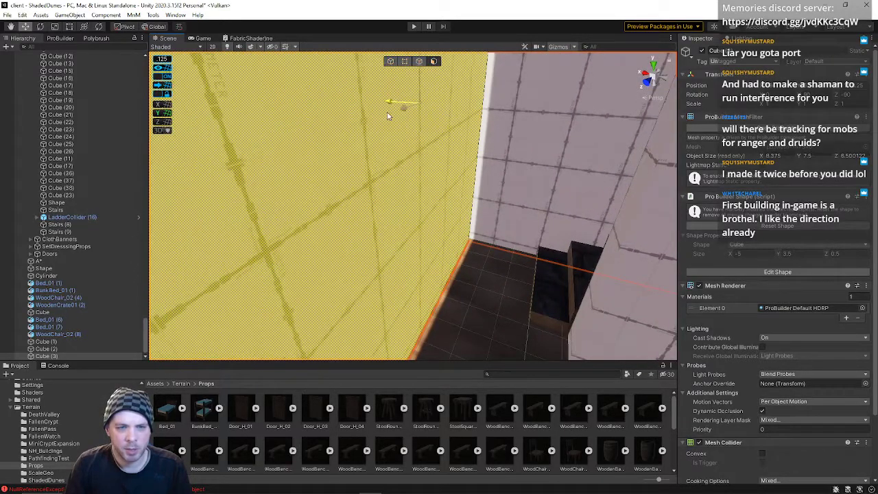
- Push the outer face of the long wall inward to make the wall thinner
right_click_drag(483, 209, 522, 137)
right_click_drag(325, 107, 430, 211)
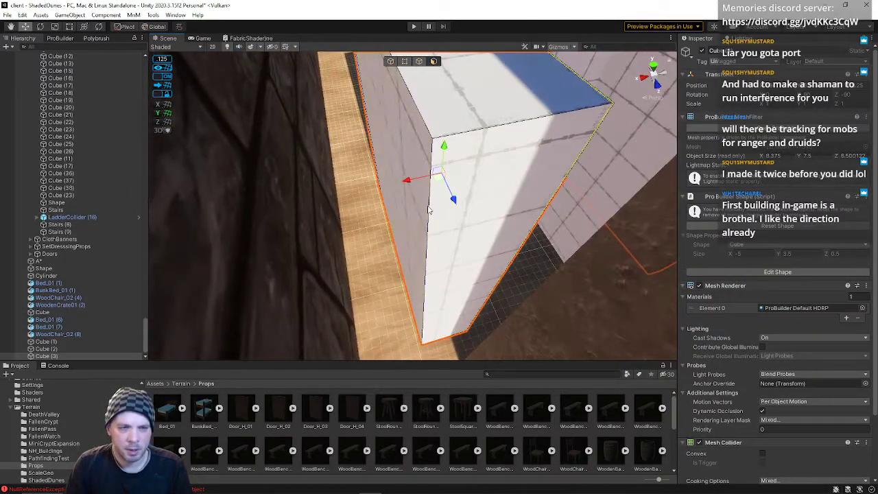
left_click_drag(353, 194, 402, 192)
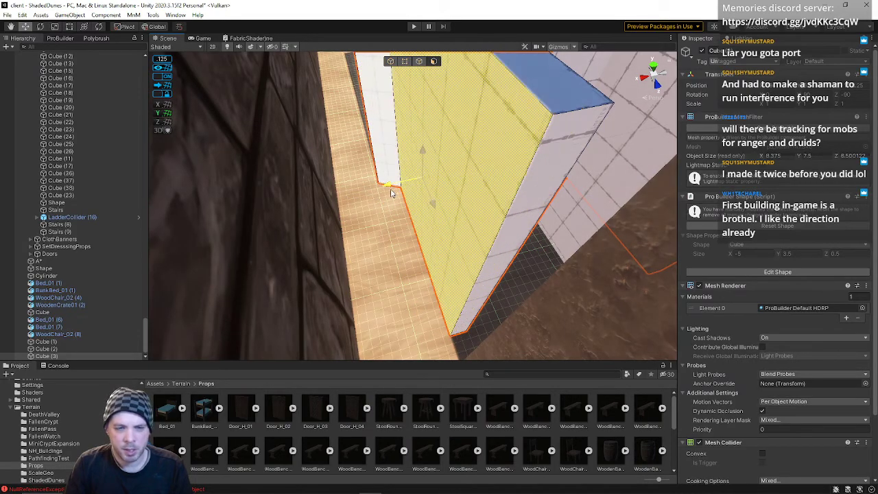
right_click_drag(394, 196, 357, 146)
- Move the long wall's outer face and corner edge further inward, bringing the object's X size to 7.25
left_click(291, 157, "shift")
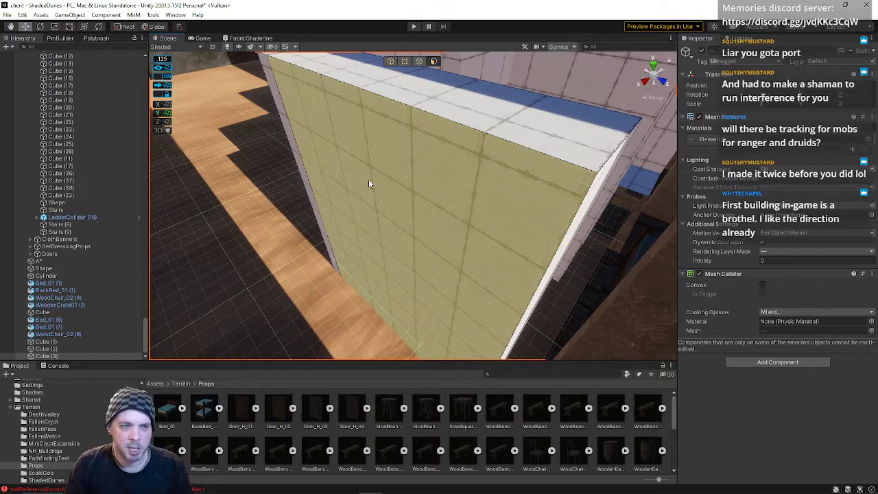
left_click(369, 180)
left_click(300, 176, "shift")
left_click(337, 183)
left_click(304, 177)
left_click(448, 228)
left_click_drag(449, 229, 372, 249, "alt")
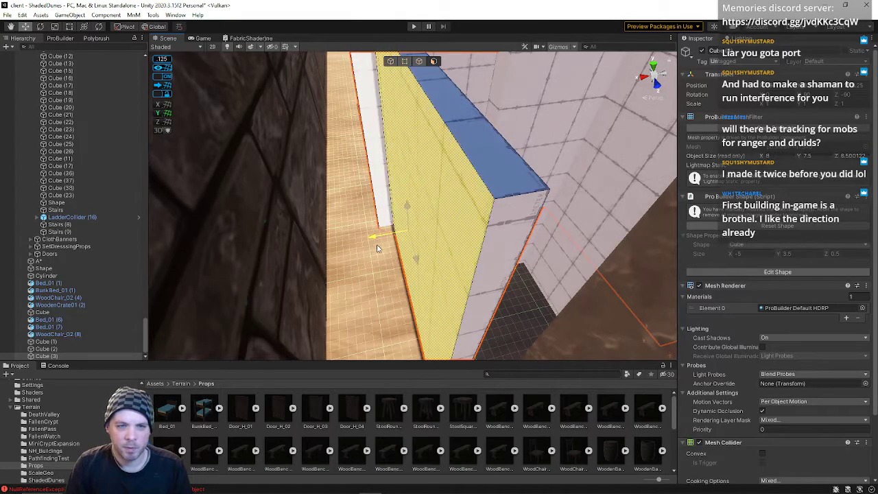
left_click_drag(379, 249, 516, 233, "alt")
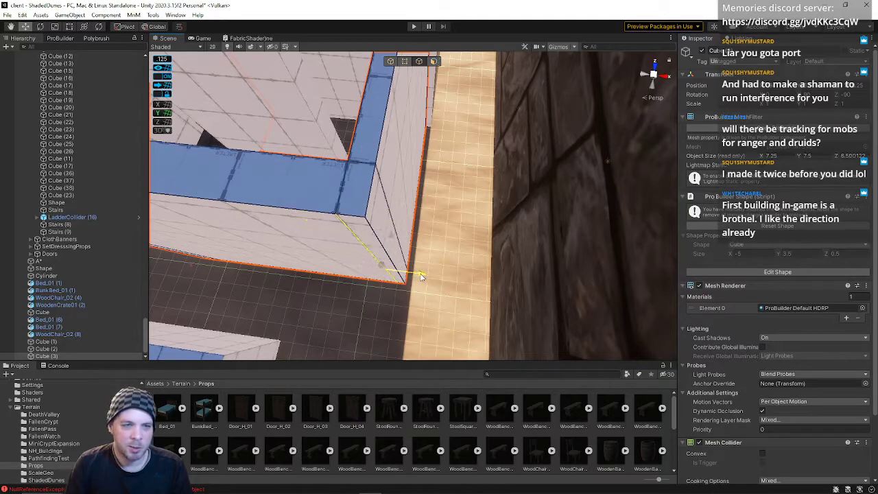
left_click_drag(401, 219, 385, 163, "alt")
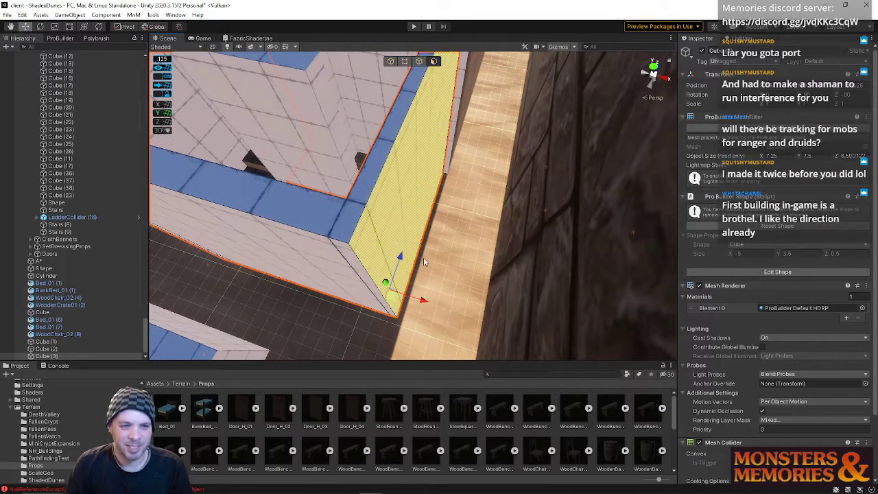
- Delete the narrow end face of the tall LoamClean exterior wall
key("w")
right_click_drag(430, 306, 271, 355)
left_click(408, 216)
right_click_drag(408, 216, 384, 198)
right_click_drag(396, 143, 318, 97)
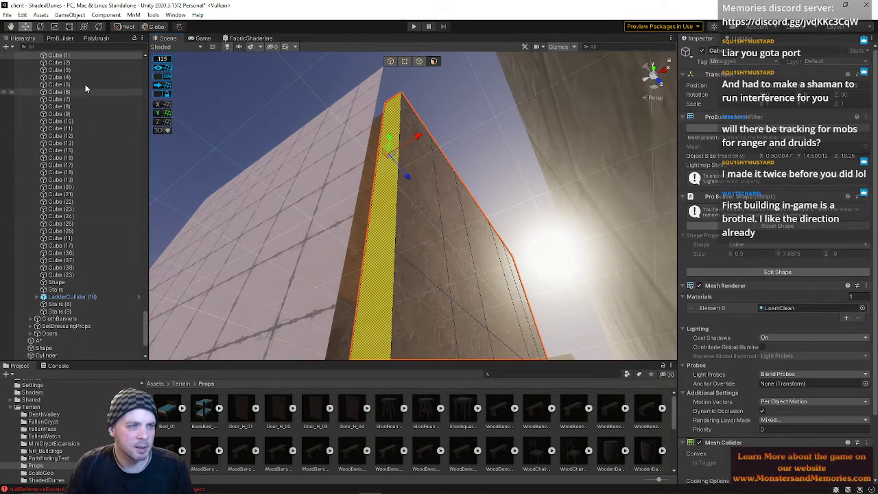
left_click(59, 38)
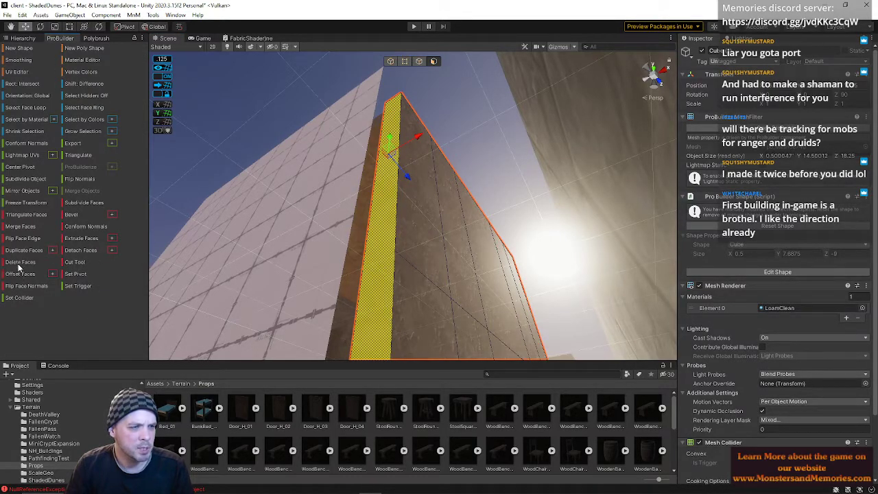
right_click_drag(352, 245, 399, 155)
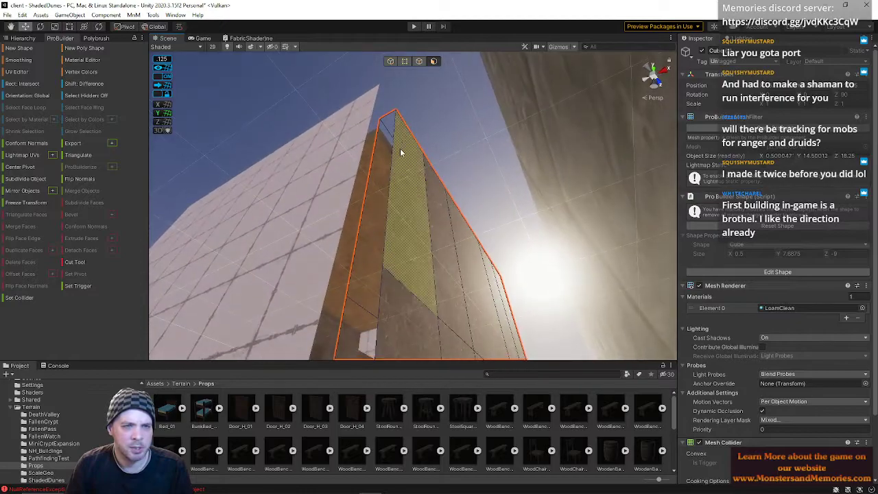
- Pull the open end edge of the tall LoamClean exterior wall outward, bringing the object's Z size to 19
left_click(393, 159)
right_click_drag(382, 287, 414, 371)
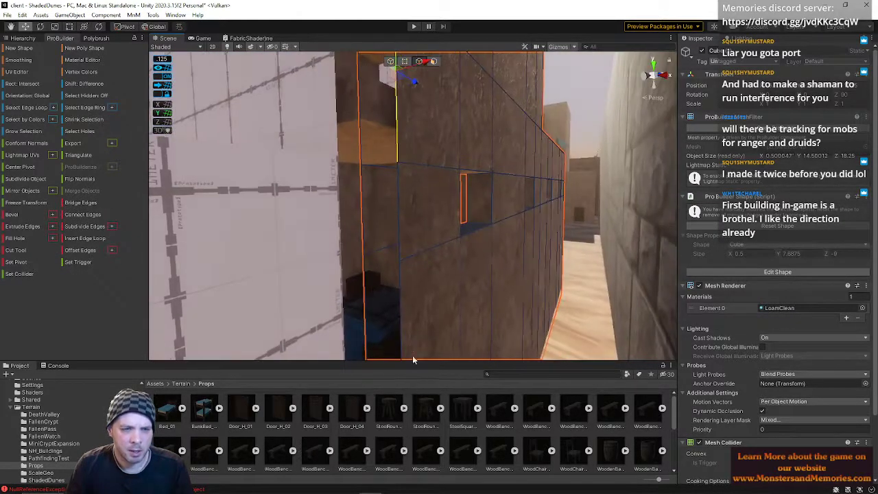
right_click_drag(404, 289, 435, 288)
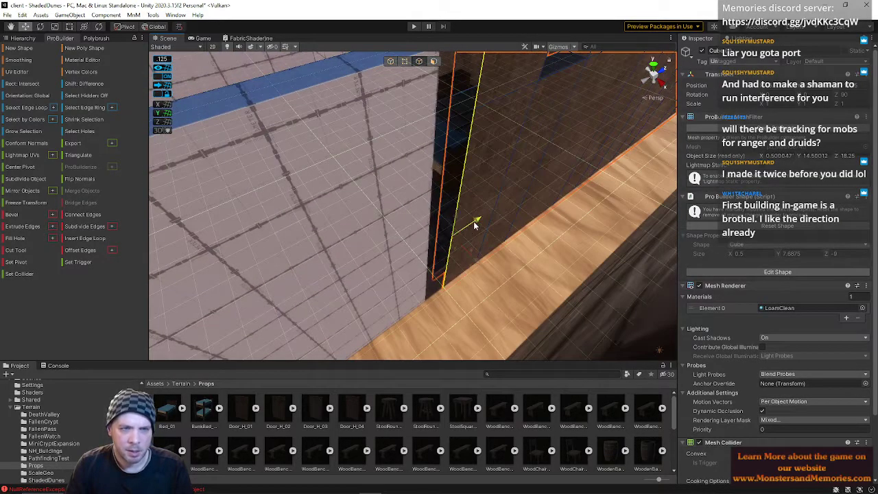
right_click_drag(452, 235, 226, 412)
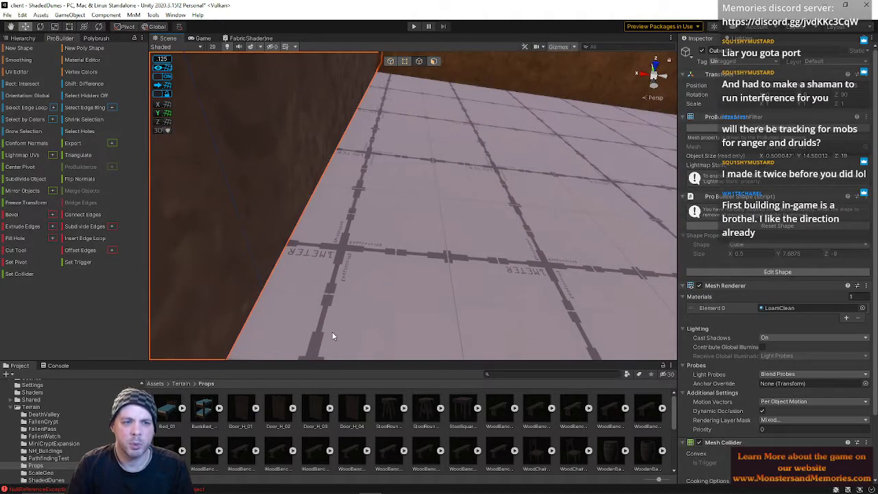
right_click_drag(391, 191, 312, 129)
right_click_drag(379, 127, 385, 131)
- Shift the outer corner edge of the adjoining default-material wall along X to meet the LoamClean wall at the corner
left_click(405, 55)
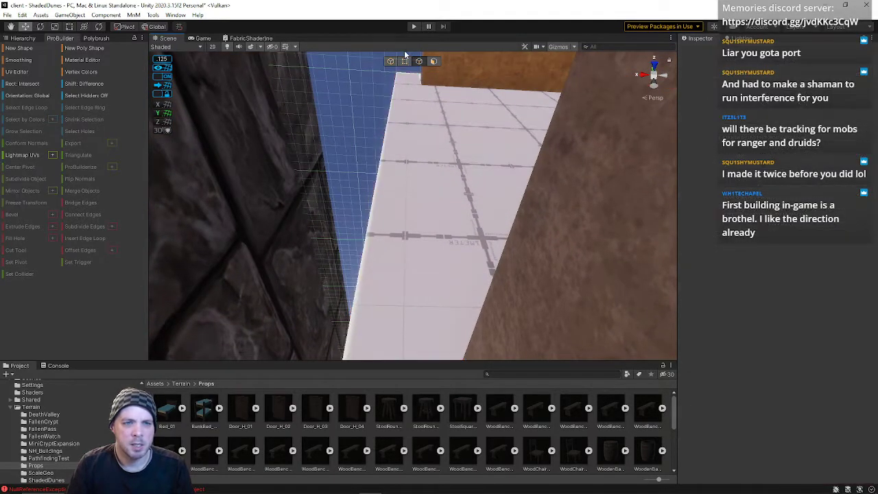
left_click(385, 170)
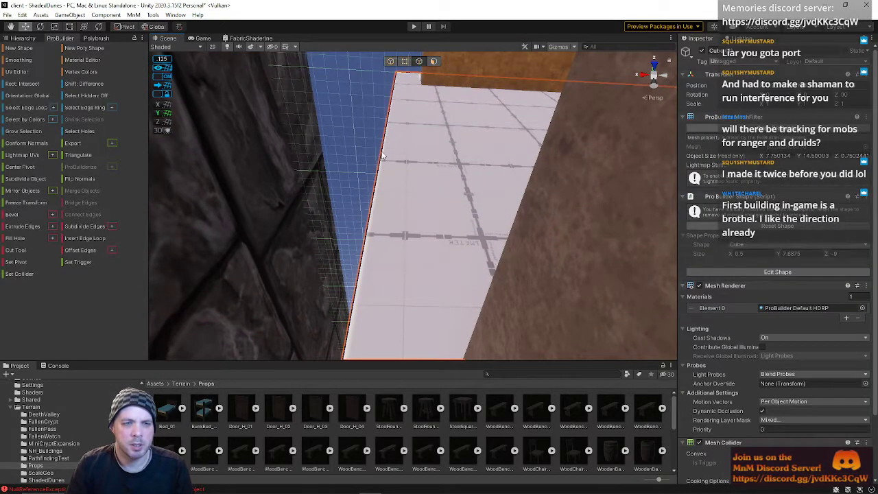
right_click_drag(393, 157, 442, 147)
right_click_drag(407, 146, 328, 128)
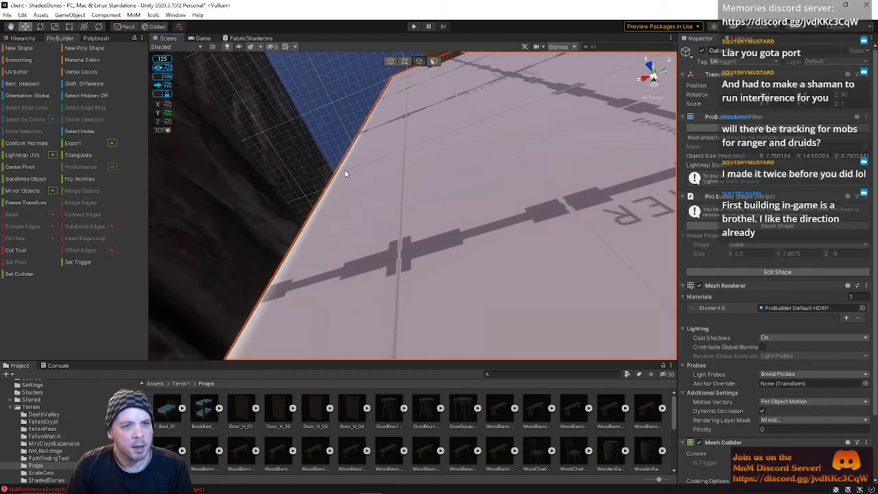
left_click(332, 185)
right_click_drag(331, 184, 558, 286)
left_click(546, 232)
right_click_drag(546, 232, 866, 405)
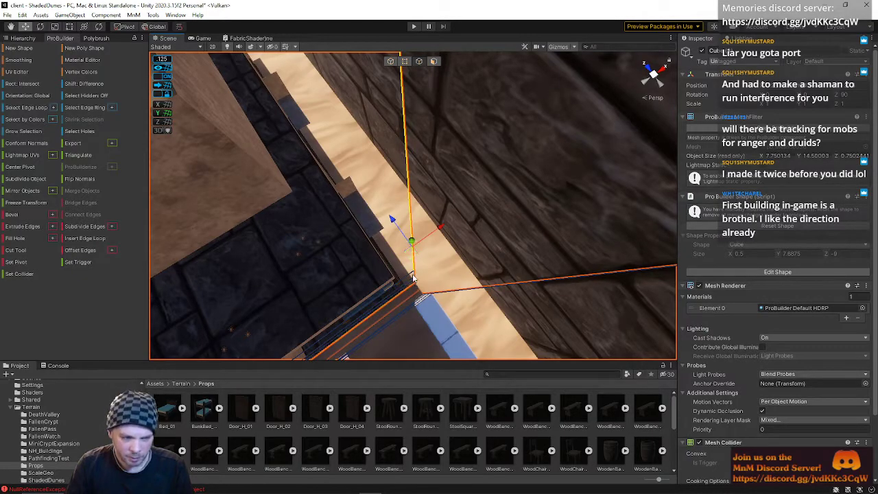
mouse_move(418, 288)
right_mouse_down()
mouse_move(445, 323)
mouse_move(463, 288)
mouse_move(422, 294)
right_mouse_up()
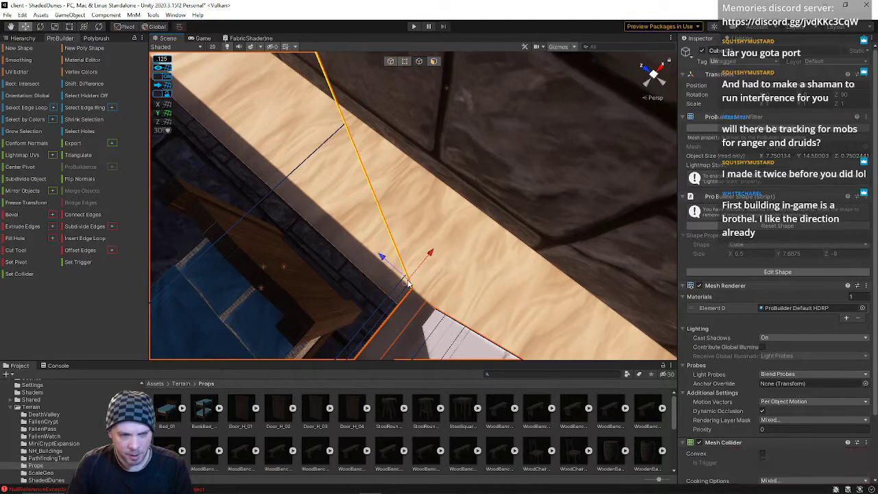
left_click_drag(410, 275, 373, 275, "alt")
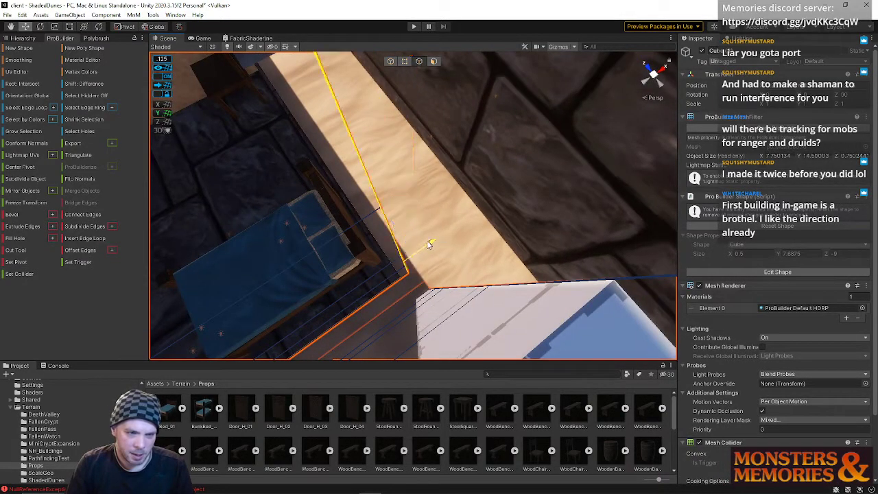
right_click_drag(421, 252, 194, 163)
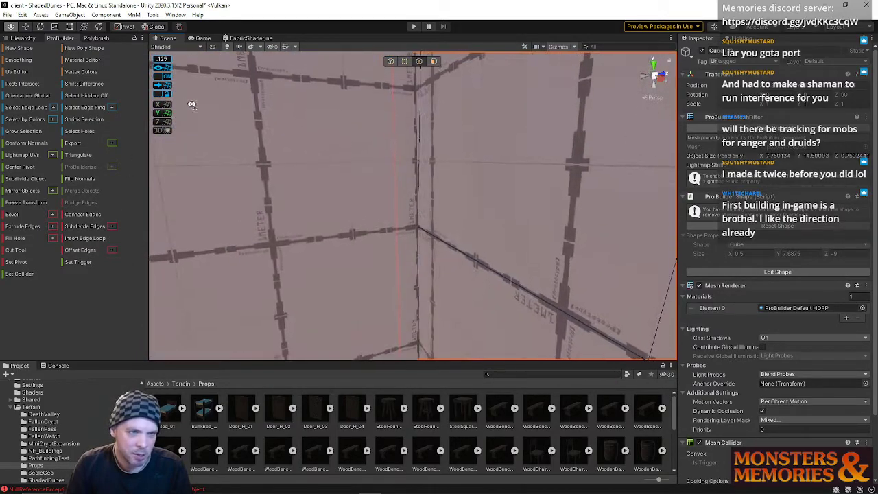
right_click_drag(399, 118, 644, 217)
right_click_drag(260, 149, 268, 166)
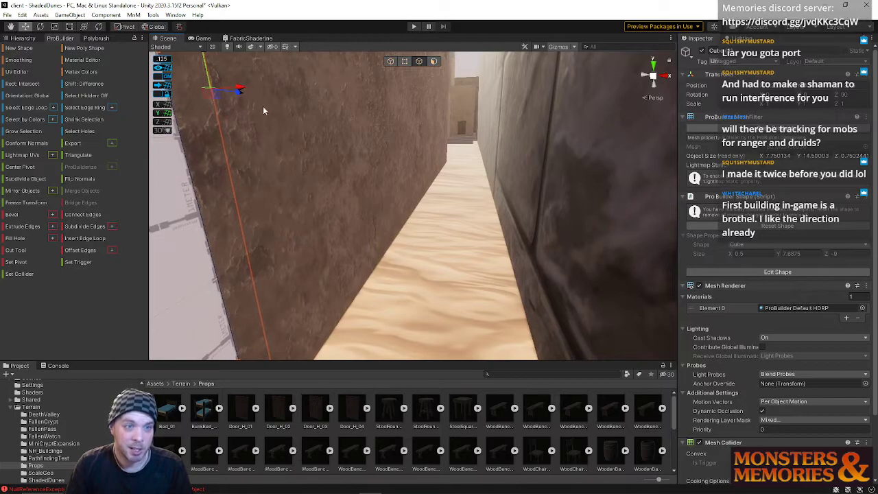
- Insert a horizontal edge loop around the 7.5-high interior partition and adjust its height
right_click_drag(390, 140, 305, 200)
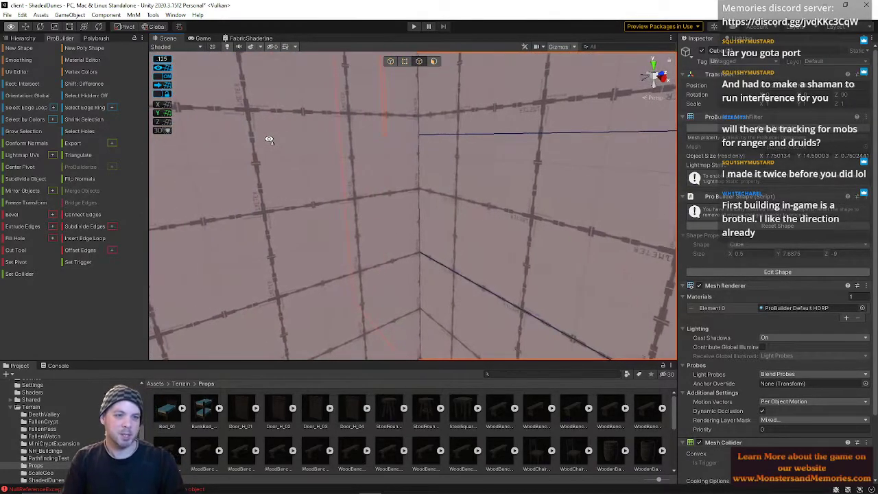
left_click(347, 202)
right_click_drag(381, 247, 376, 99)
left_click(355, 260)
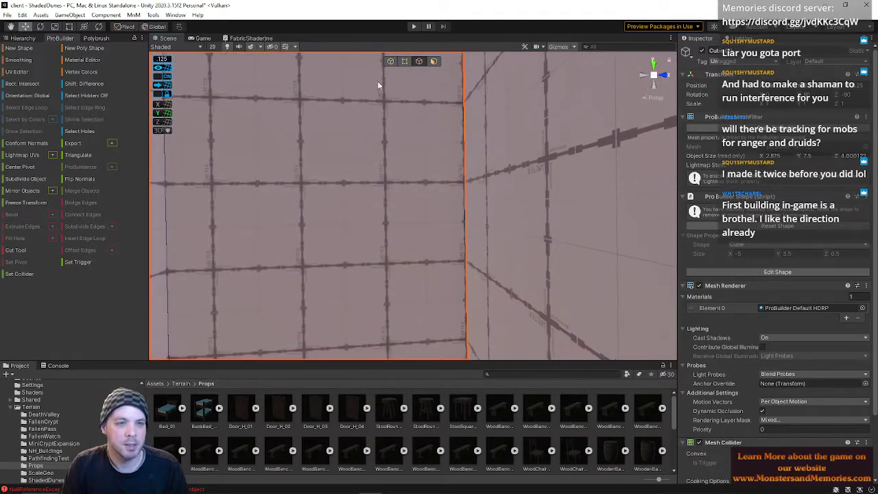
right_click_drag(420, 150, 357, 153)
left_click(368, 160)
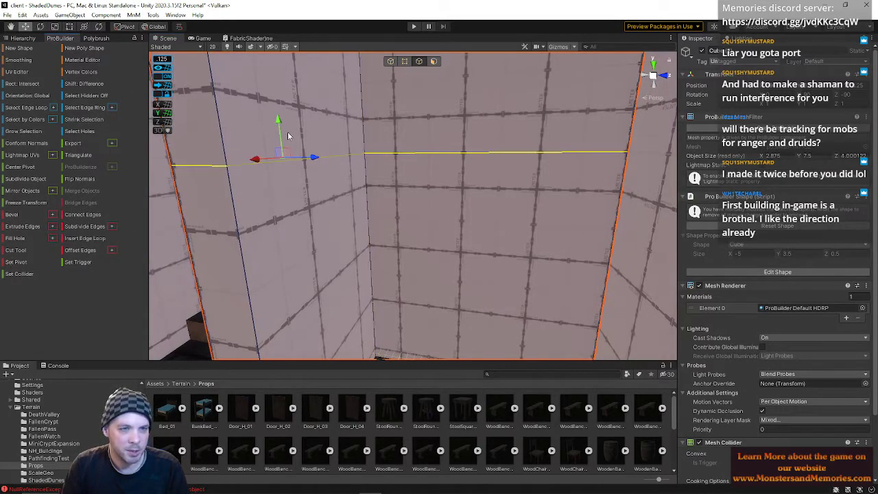
right_click_drag(356, 174, 379, 113)
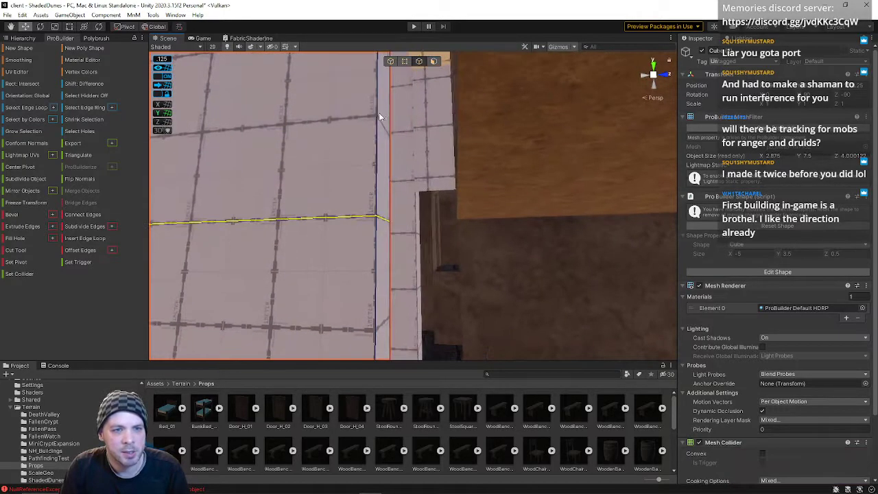
- Pull the partition's full-height end face back to open a passage, bringing the object's Z size to 1.75
left_click(378, 246, "shift")
right_click_drag(378, 247, 357, 305)
left_click_drag(520, 221, 499, 224)
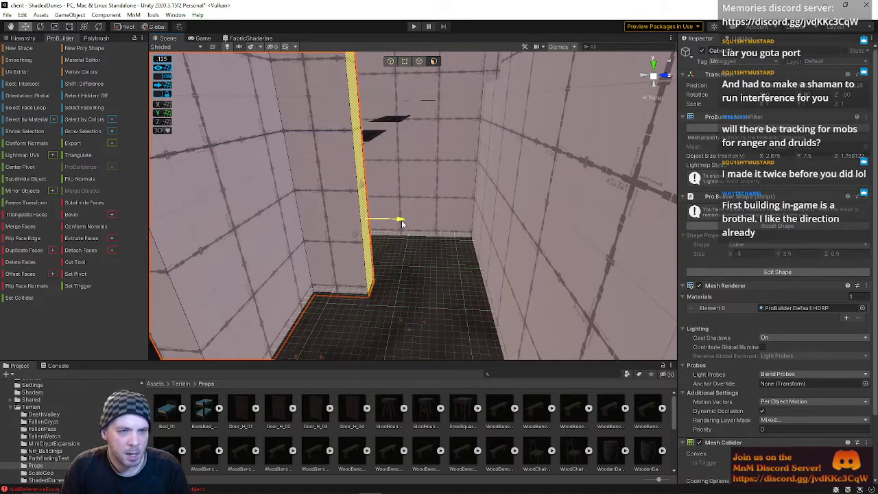
- Try extending the partition's upper end face across the passage to a Z size of 4
right_click_drag(377, 223, 365, 199)
left_click(372, 201)
right_click_drag(395, 235, 404, 156)
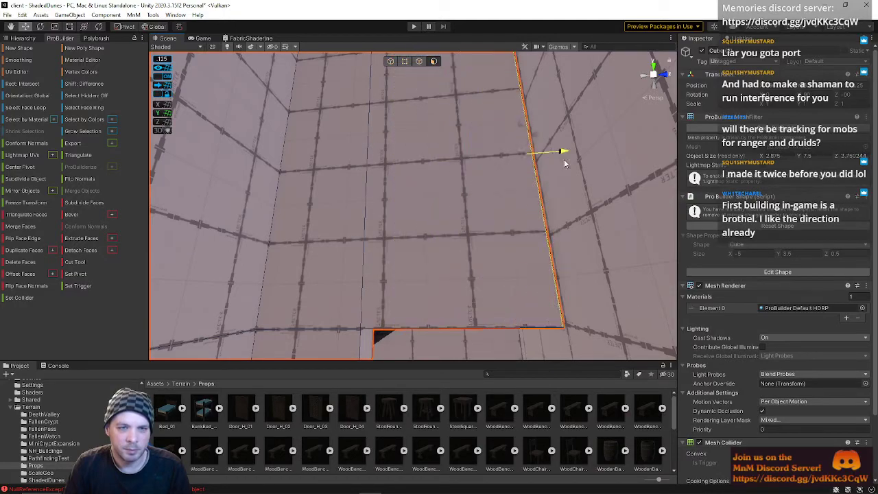
right_click_drag(569, 166, 516, 273)
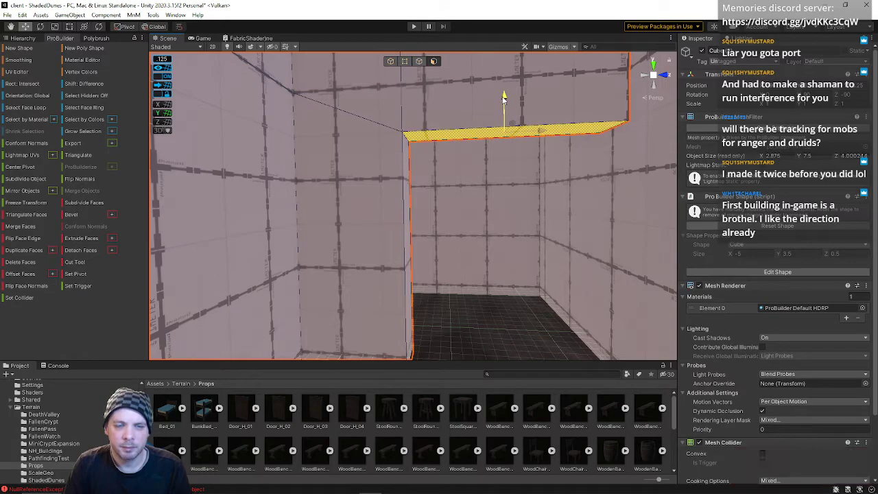
right_click_drag(487, 124, 186, 96)
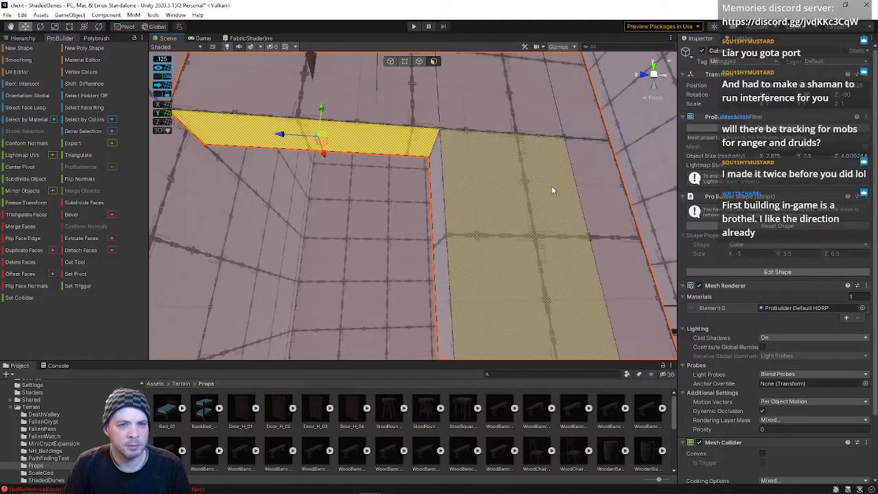
- Insert a second horizontal edge loop in the partition and raise it to just below the first loop
right_click_drag(438, 183, 440, 226)
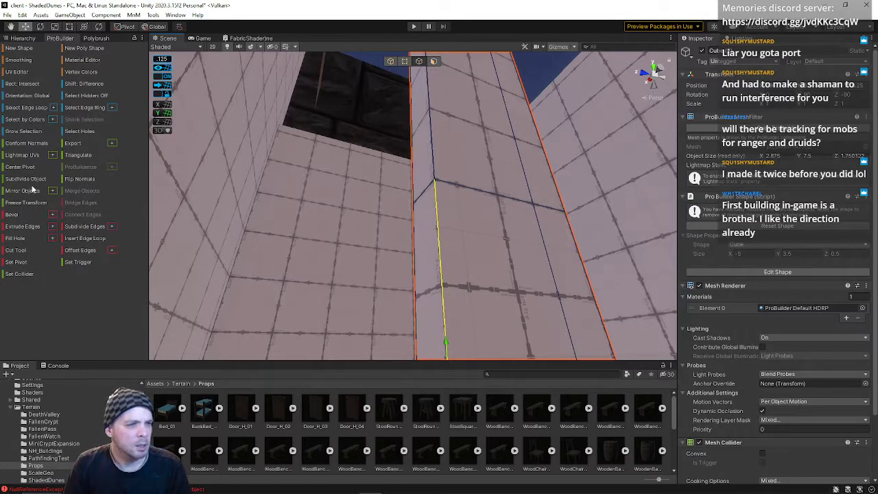
right_click_drag(408, 308, 447, 203)
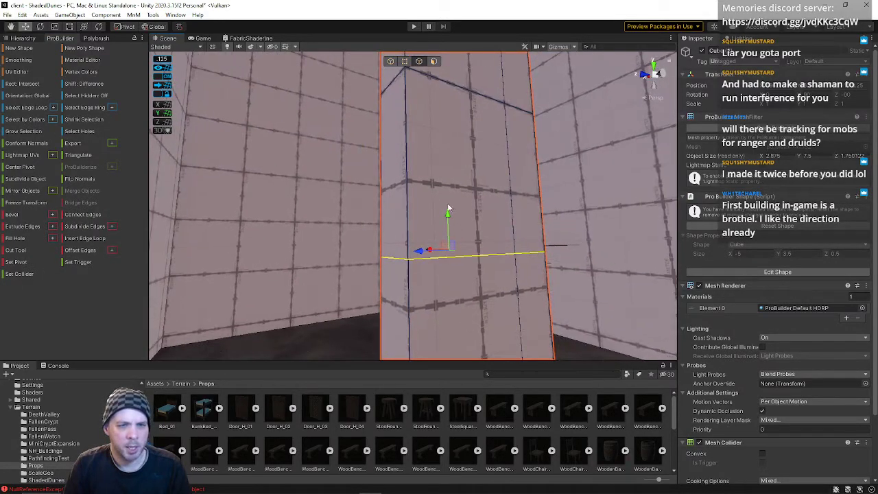
left_click_drag(452, 140, 456, 184)
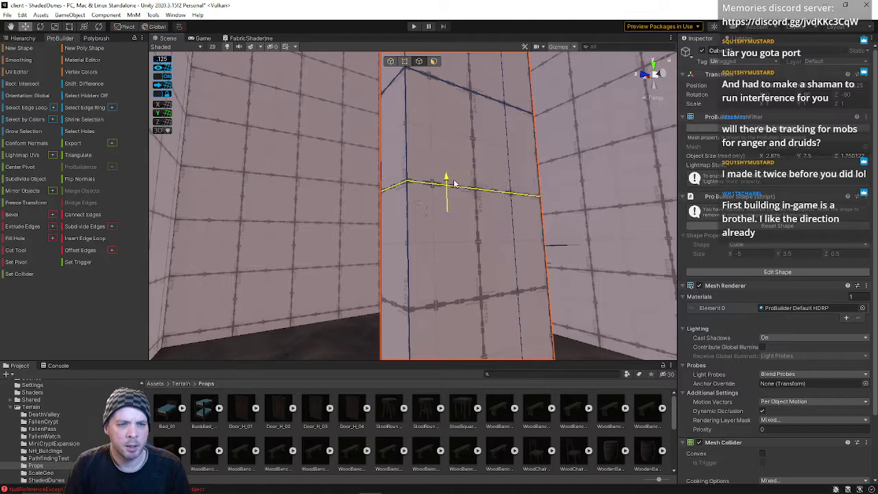
right_click_drag(450, 178, 445, 135)
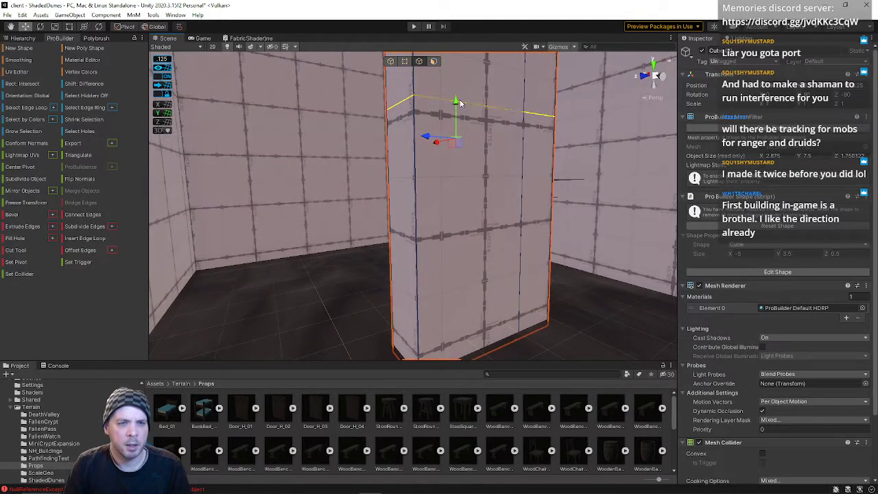
right_click_drag(457, 93, 451, 210)
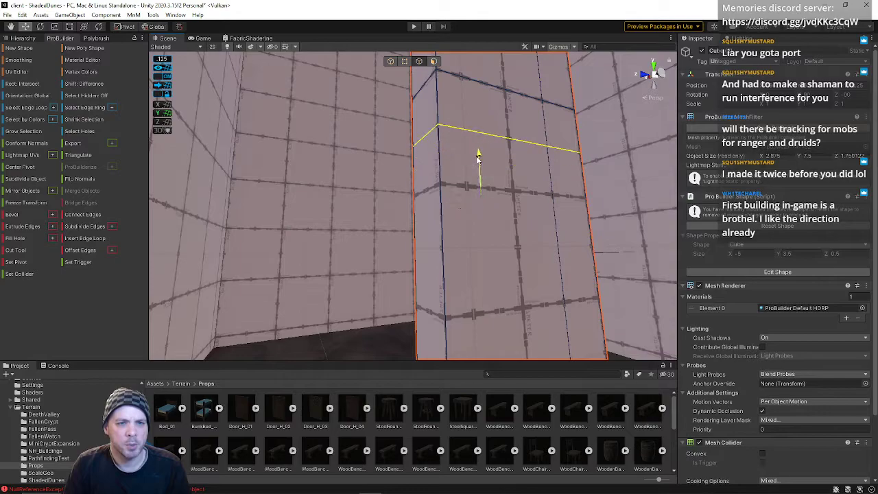
- Extend the partition's upper end section across the passage towards the stairs, bringing the object's Z size to 3.875
right_click_drag(471, 165, 424, 78)
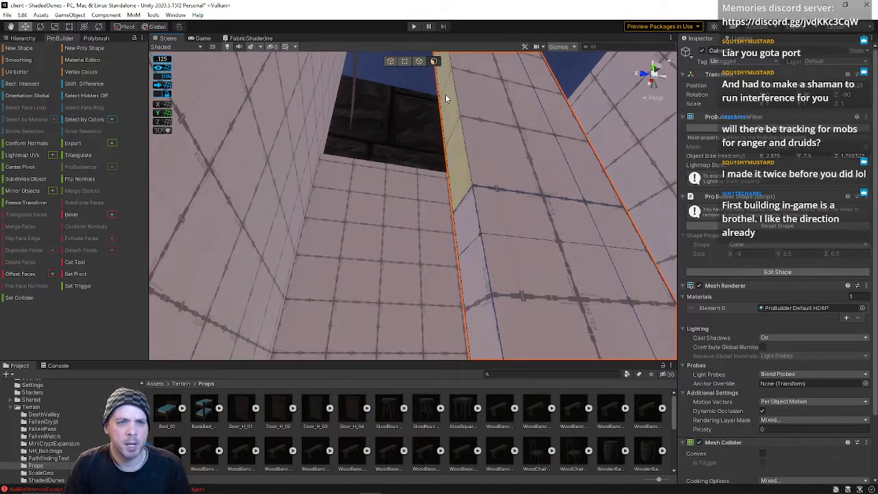
left_click_drag(419, 218, 169, 212)
key("w")
right_click_drag(270, 210, 345, 170)
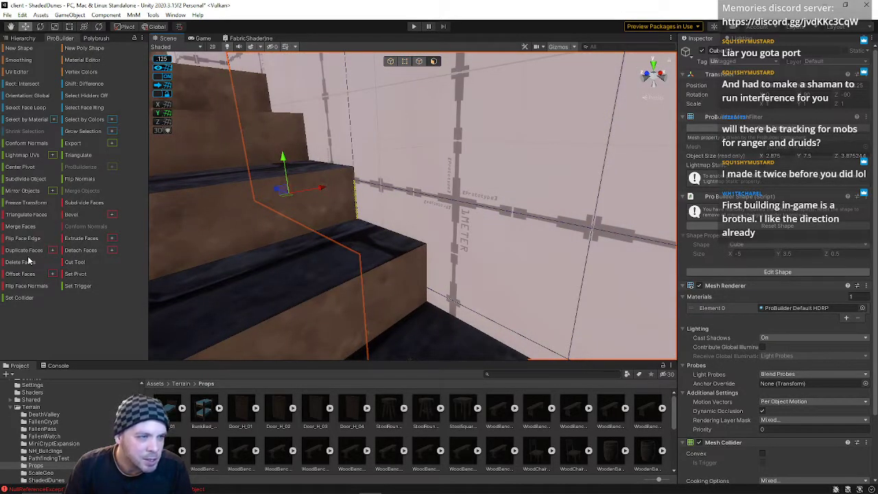
right_click_drag(449, 205, 392, 202)
left_click(393, 201)
left_click(332, 198, "shift")
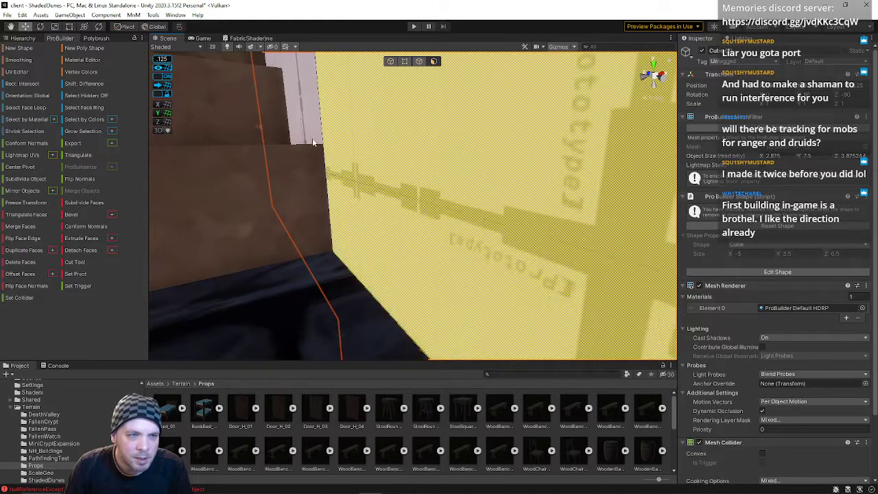
left_click(313, 107, "shift")
key("alt+1")
right_click_drag(430, 199, 450, 184)
left_click(630, 198)
left_click(658, 191)
left_click(436, 223)
key("ctrl+z")
key("ctrl+z")
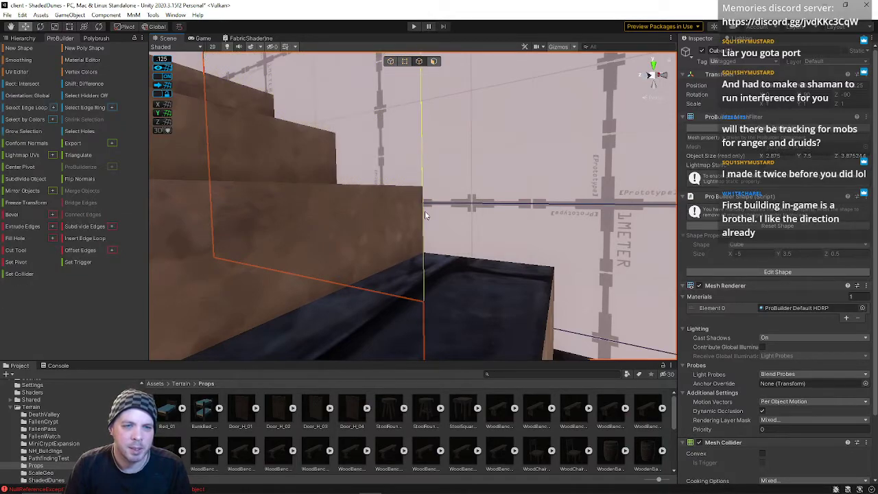
- Turn off grid snapping and nudge the stair riser face next to the partition's overhead section
left_click(383, 228)
left_click(434, 61)
left_click(339, 241)
right_click_drag(340, 241, 334, 267)
key("d")
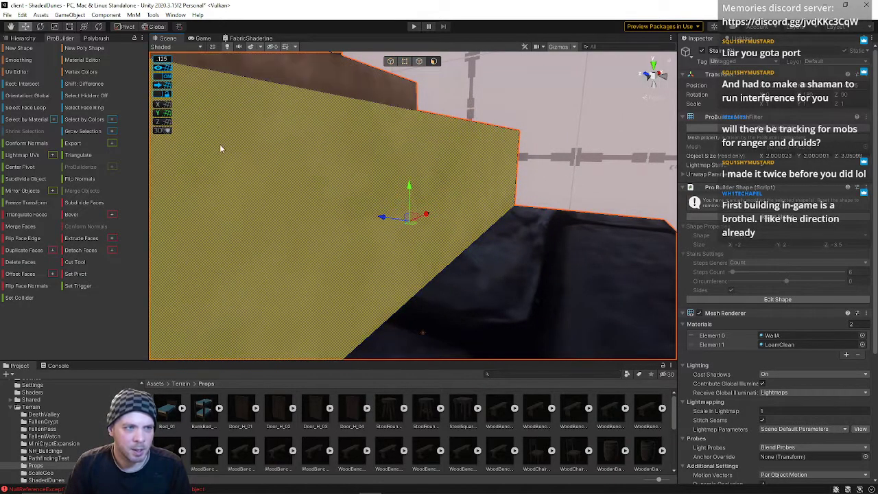
left_click(164, 84)
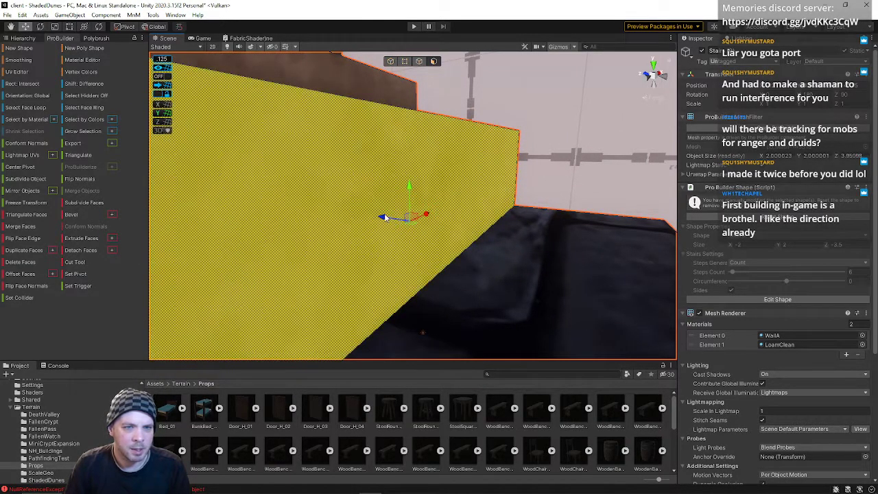
left_click(353, 212)
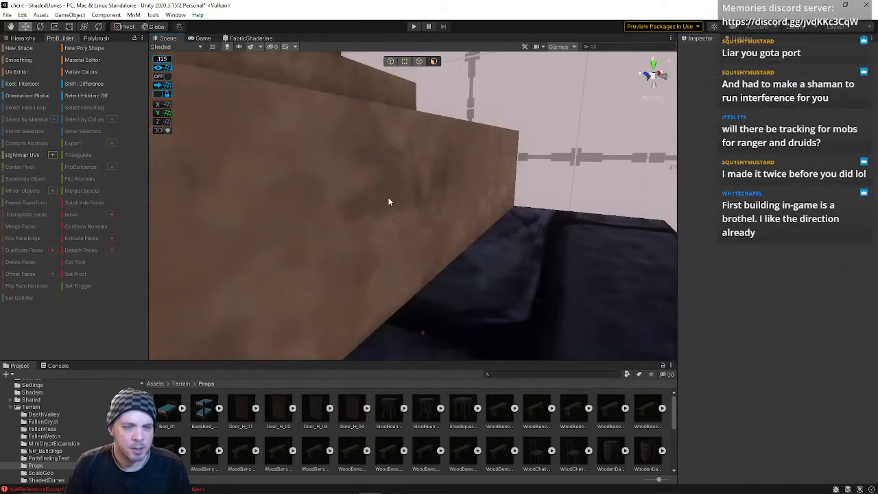
left_click(393, 212)
right_click_drag(396, 223, 350, 194)
key("s")
left_click(323, 224)
left_click_drag(349, 194, 323, 190)
right_click_drag(323, 191, 27, 149)
key("w")
right_click_drag(322, 201, 761, 165)
key("s")
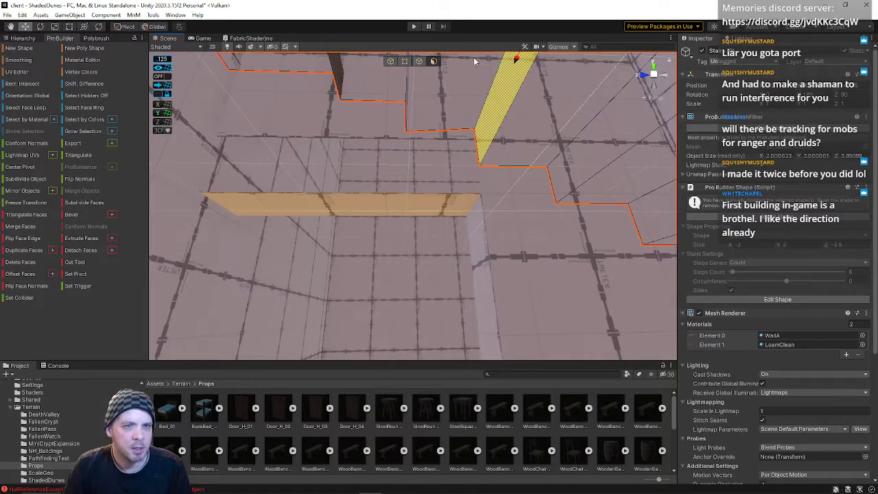
- Pull the lower edge of the partition's overhead section outward along X, bringing the object's X size to 4.875
left_click(418, 62)
left_click(392, 196)
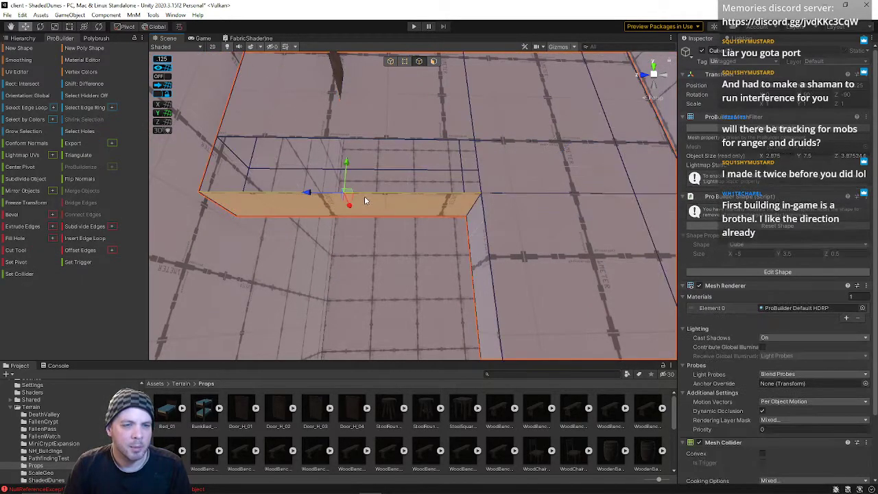
left_click_drag(347, 207, 248, 109)
right_click_drag(425, 178, 373, 185)
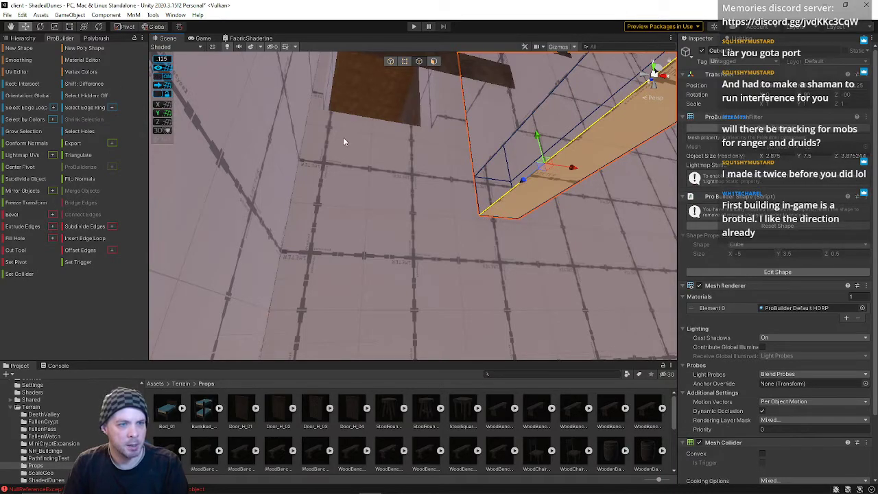
left_click_drag(575, 171, 299, 140)
right_click_drag(387, 179, 437, 228)
right_click_drag(406, 182, 235, 243)
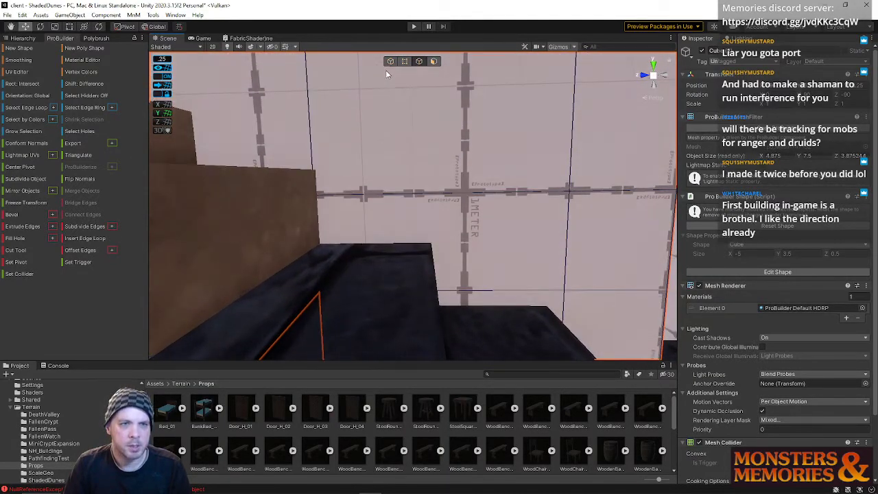
- Insert a vertical edge loop in the partition wall below its overhead section and shift the loop slightly along Z
left_click(462, 292)
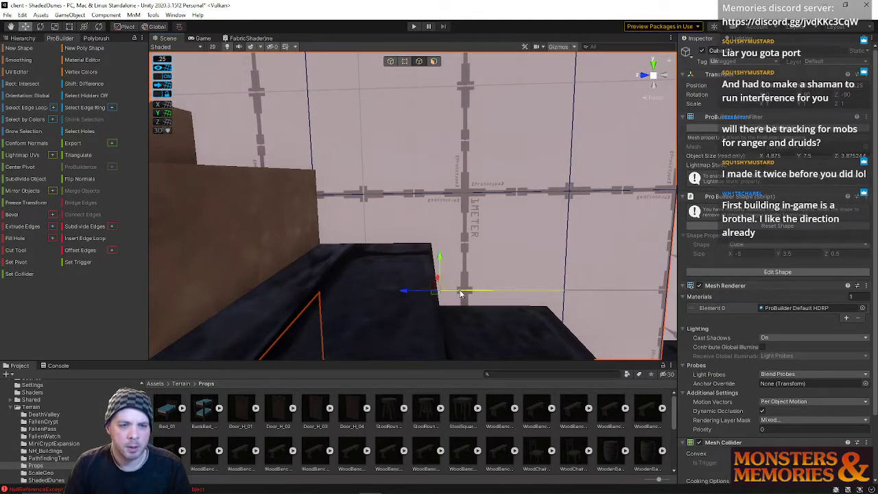
left_click(76, 240)
right_click_drag(373, 264, 432, 250)
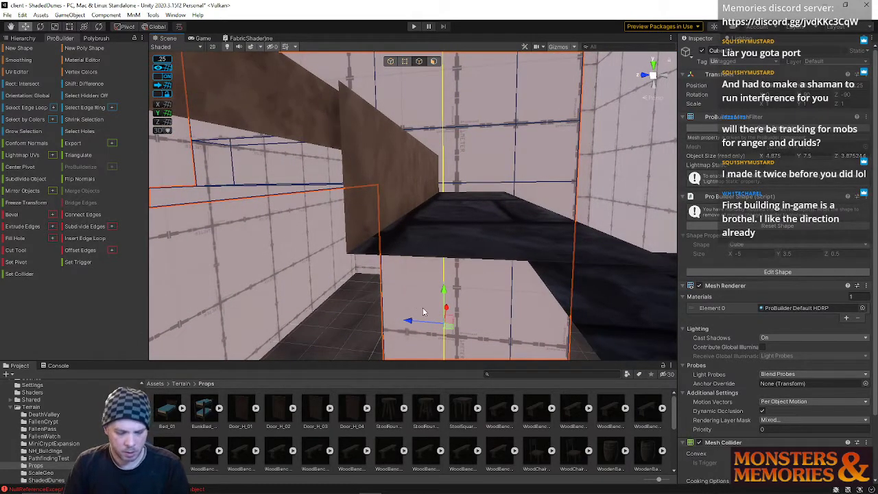
left_click_drag(417, 321, 405, 322)
right_click_drag(446, 291, 504, 286)
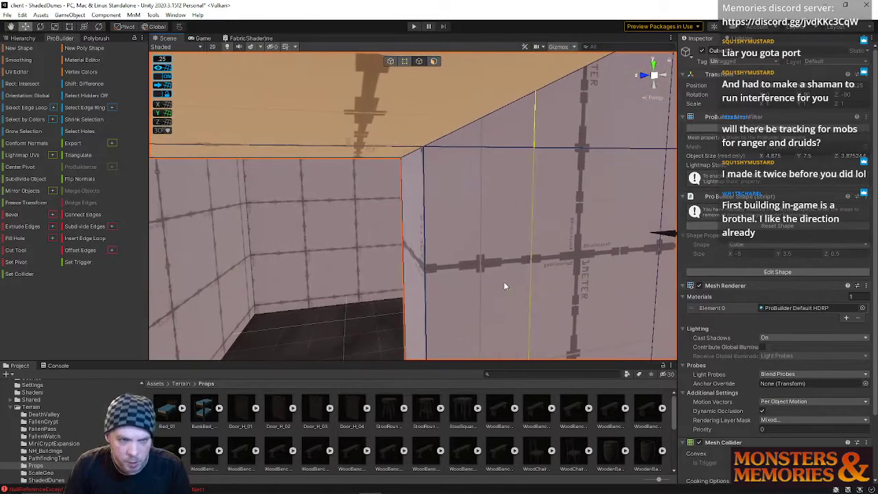
- Delete the narrow partition face between the new edge loop and the corner under the overhead section
left_click(433, 61)
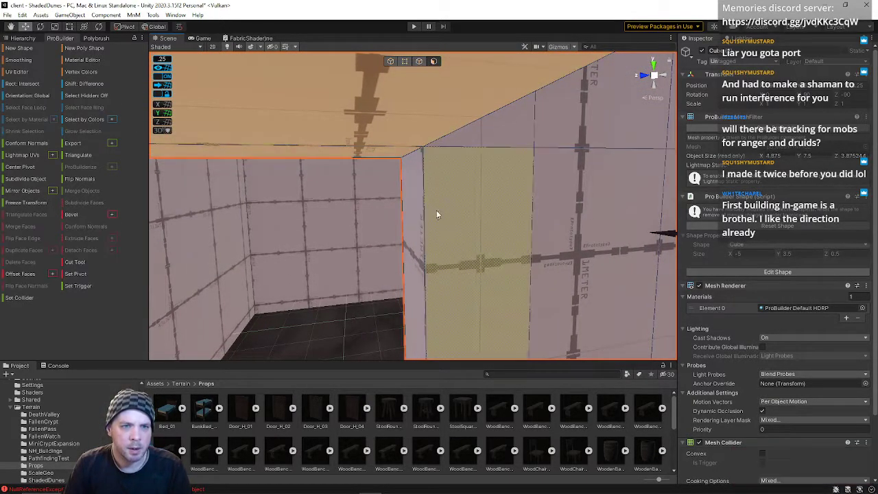
left_click(429, 227)
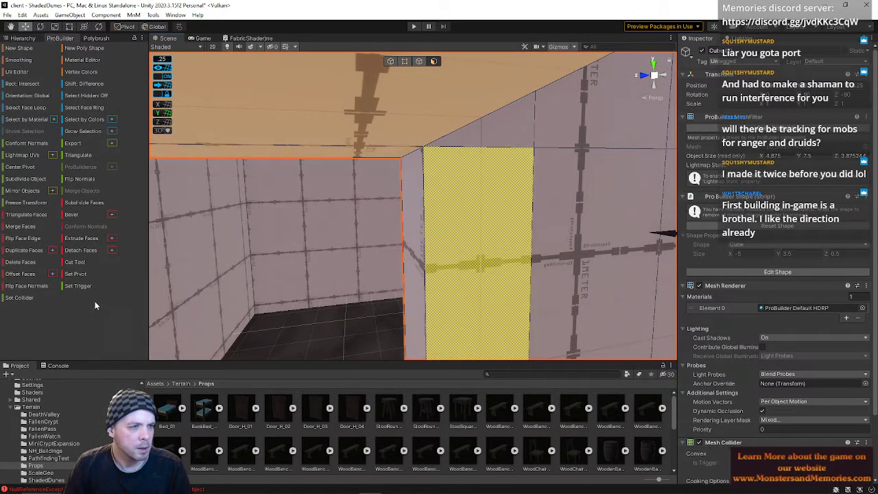
left_click(37, 264)
right_click_drag(174, 275, 367, 85)
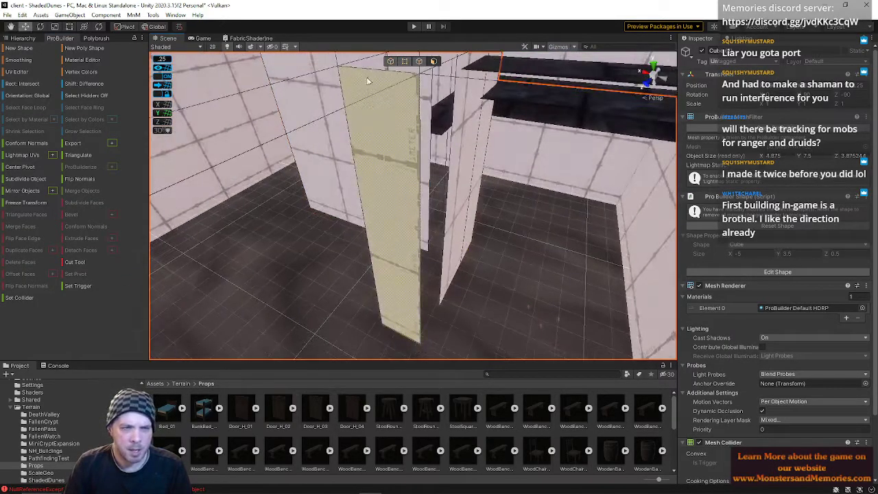
- Move the open vertical edges bordering the deleted face towards the corner under the partition's overhead section
left_click(418, 61)
left_click(421, 166)
left_click_drag(392, 257, 608, 337)
right_click_drag(451, 244, 545, 238)
left_click_drag(444, 250, 507, 245)
right_click_drag(549, 248, 348, 168)
key("w")
key("s")
right_click_drag(484, 124, 513, 173)
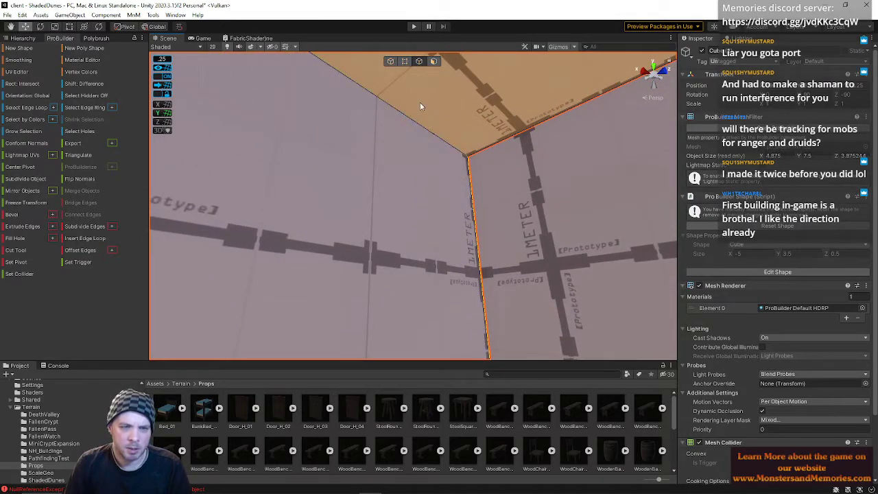
- Collapse the overlapping vertices at the partition corner just below the overhead section
left_click(404, 61)
left_click(467, 172)
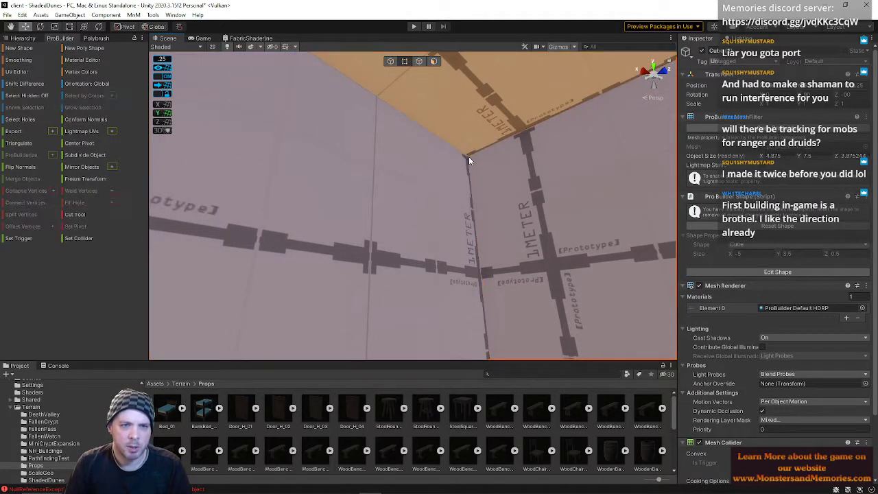
right_click_drag(465, 164, 565, 182)
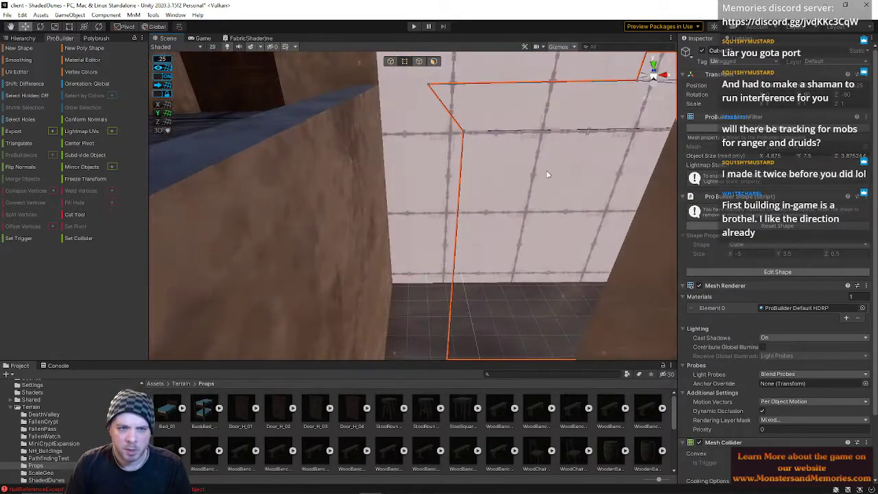
left_click(463, 132)
mouse_move(469, 98)
left_mouse_down()
mouse_move(468, 137)
mouse_move(467, 113)
left_mouse_up()
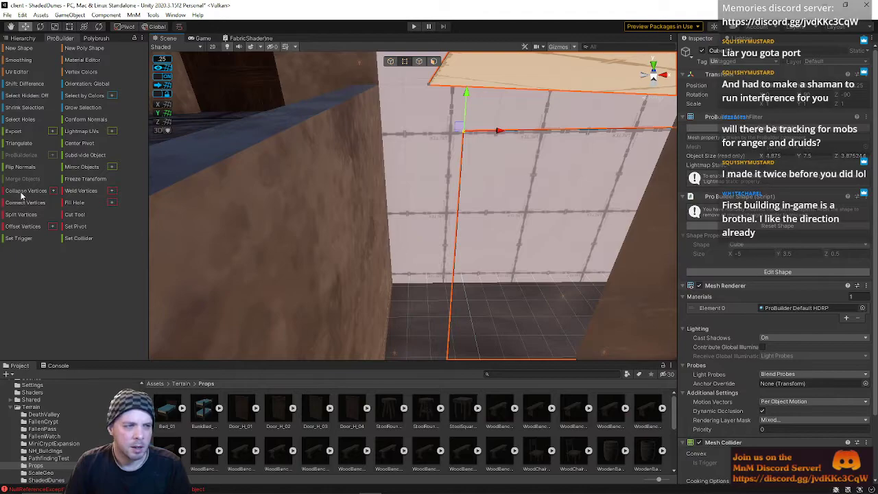
left_click(21, 194)
left_click_drag(471, 63, 466, 94)
- Extend the side edges of the partition's overhead section along Z against the neighbouring wall, bringing the object's Z size to 4
right_click_drag(477, 168, 239, 464)
key("w")
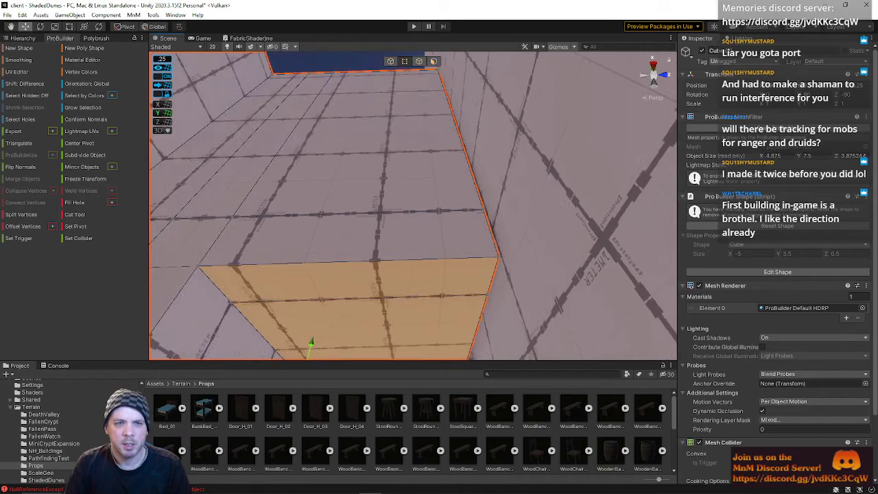
left_click(408, 61)
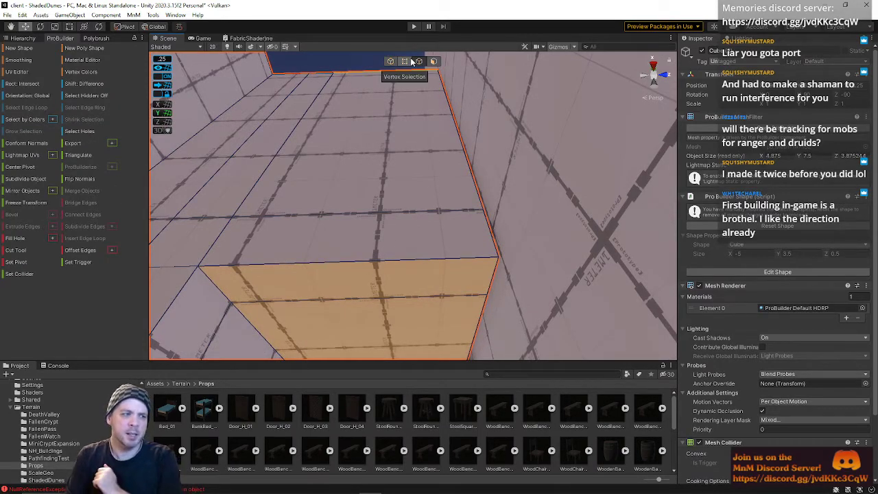
left_click(454, 120)
left_click(495, 247, "shift")
left_click(493, 278, "shift")
left_click(482, 317, "shift")
right_click_drag(446, 274, 439, 295)
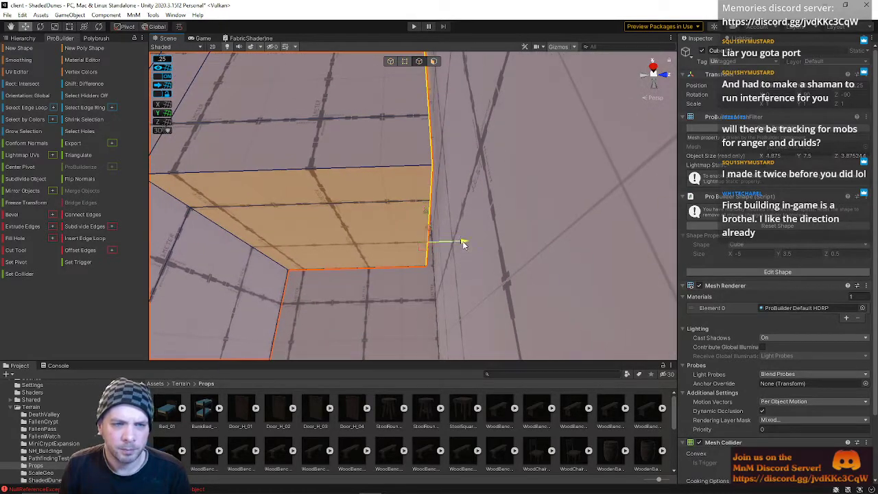
right_click_drag(468, 245, 418, 347)
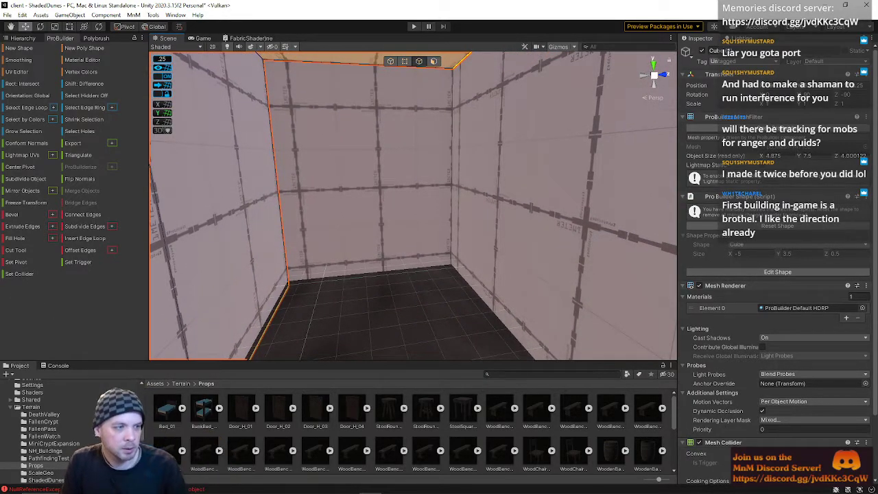
- Extend the floor object's end face along Z, bringing the object's Z size to 28.5, and delete that end face
right_click_drag(284, 241, 388, 202)
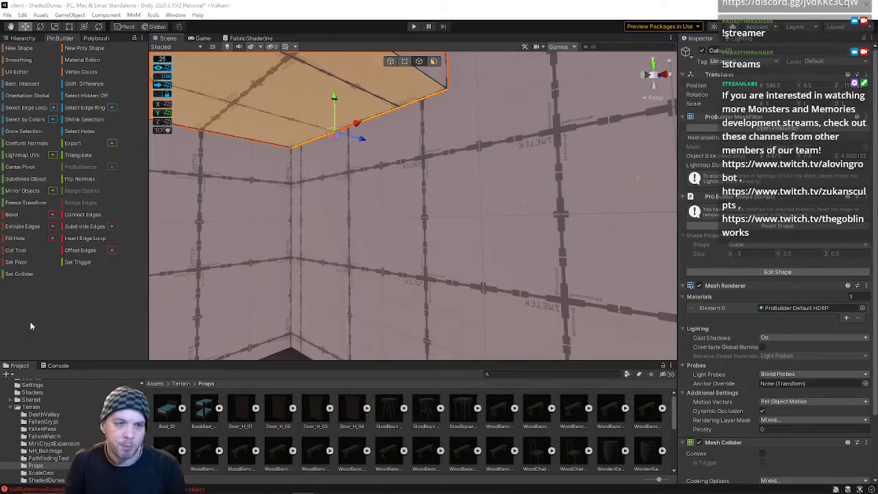
right_click_drag(476, 212, 606, 263)
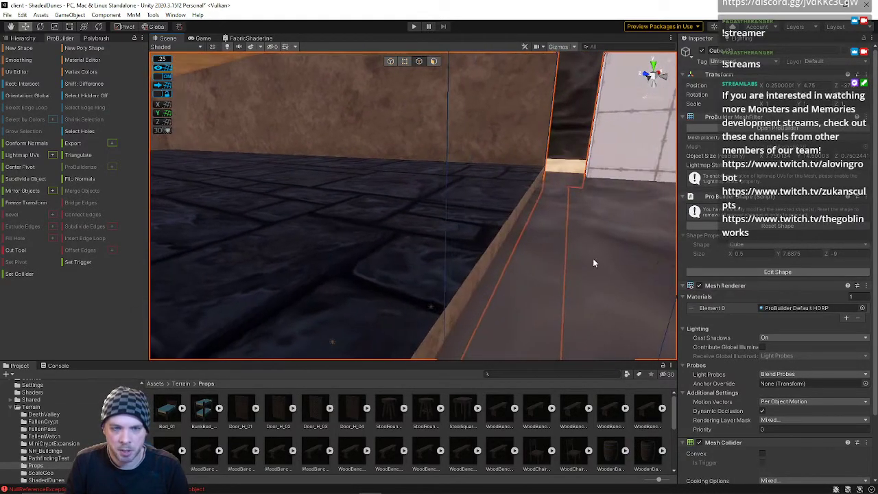
left_click(494, 244)
left_click(433, 61)
left_click(482, 263)
left_click(478, 267)
right_click_drag(452, 256, 437, 243)
left_click(483, 259)
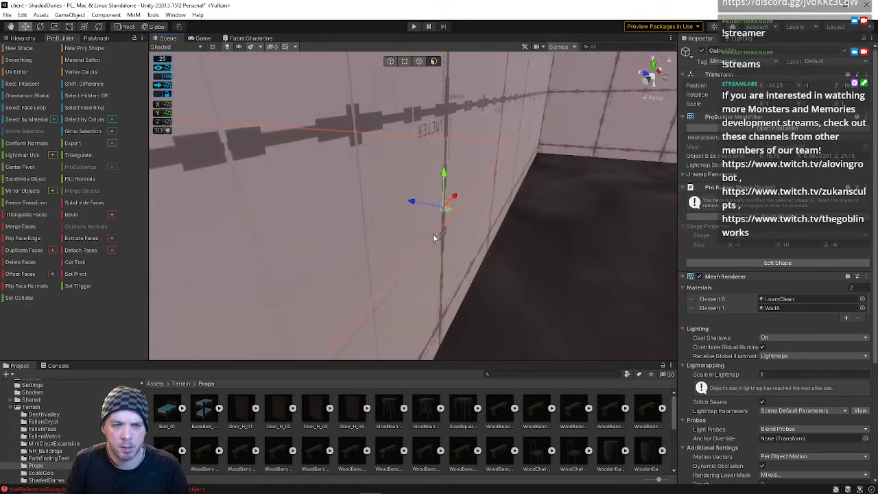
right_click_drag(413, 205, 554, 256)
left_click_drag(269, 179, 621, 192)
right_click_drag(598, 190, 579, 192)
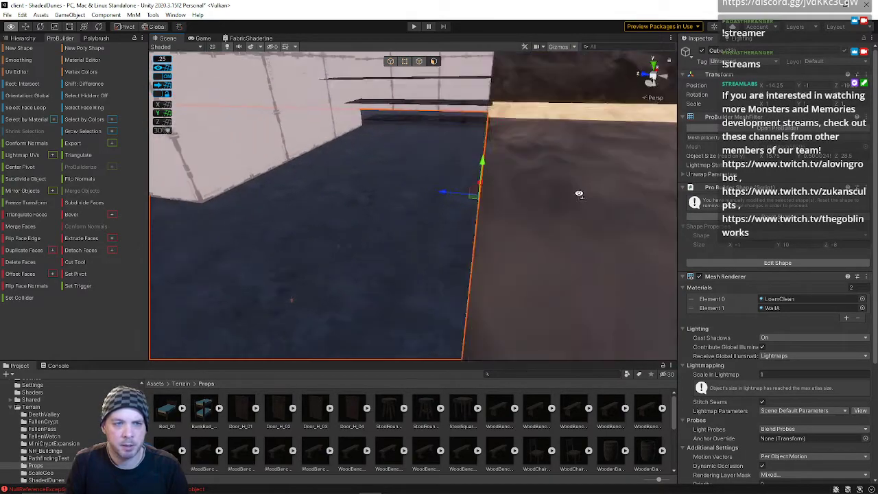
left_click(33, 260)
right_click_drag(313, 233, 26, 262)
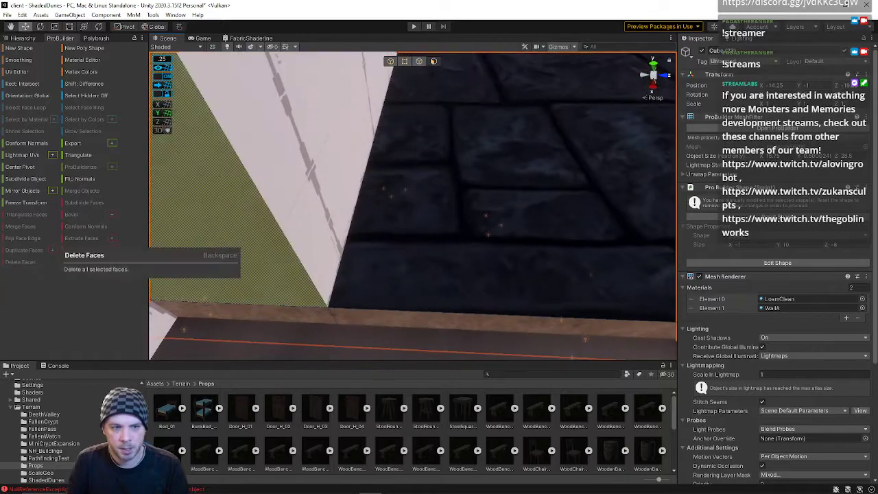
- Insert an edge loop across the extended floor and shift it along Z
left_click(423, 97)
left_click(419, 62)
left_click(392, 313)
right_click_drag(439, 303, 394, 263)
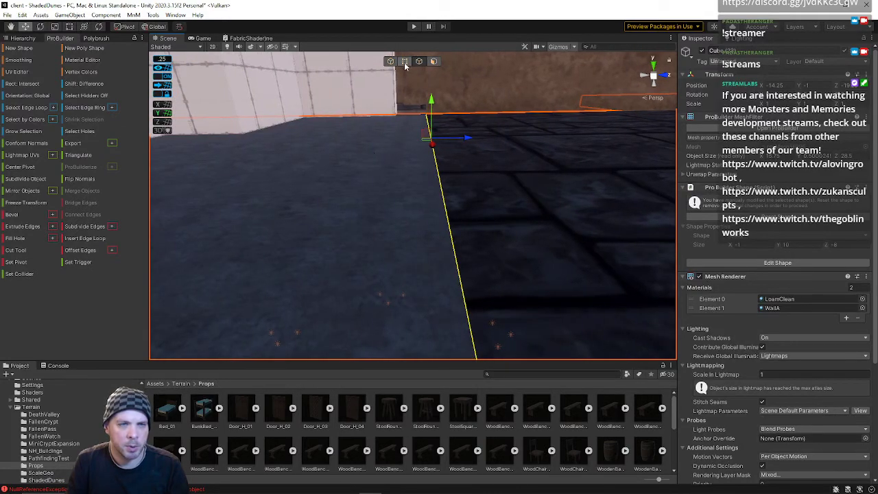
left_click(403, 113)
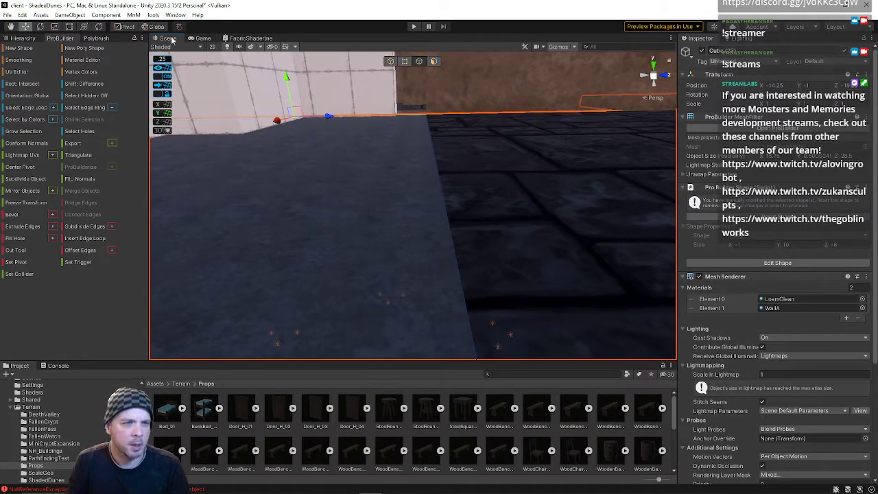
left_click(84, 239)
left_click_drag(330, 131, 358, 165)
right_click_drag(358, 165, 295, 196)
- Lower the floor face of the room beside the staircase slightly along Y
left_click(433, 62)
left_click(437, 167)
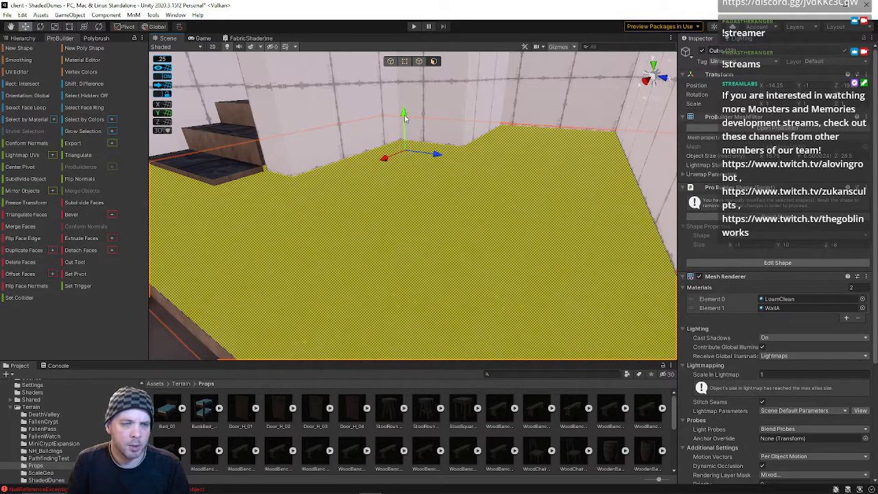
mouse_move(405, 119)
left_mouse_down()
mouse_move(405, 132)
mouse_move(405, 120)
left_mouse_up()
- Examine how the floor face meets the walls, the partition and the foot of the staircase
right_click_drag(451, 163, 329, 162)
middle_click_drag(364, 180, 363, 198)
right_click_drag(363, 198, 397, 162)
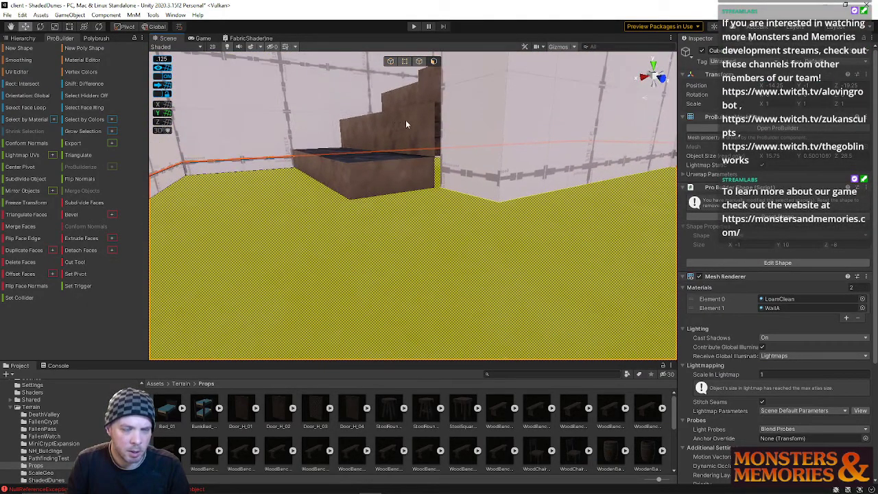
left_click(400, 121)
right_click_drag(457, 120, 565, 151)
left_click(467, 199)
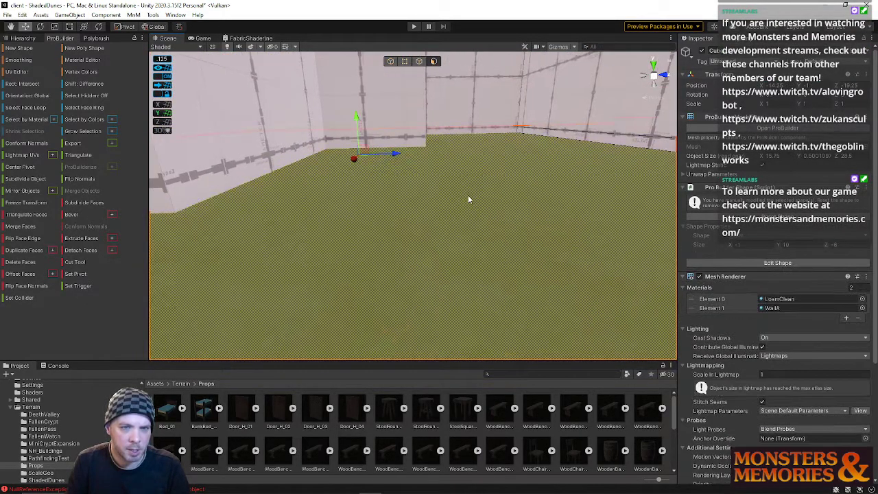
right_click_drag(466, 199, 267, 190)
key("w")
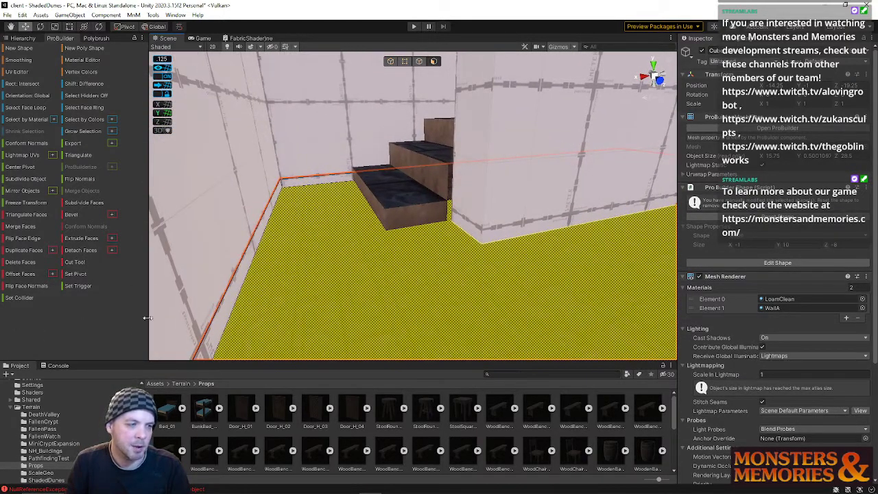
right_click_drag(317, 237, 212, 192)
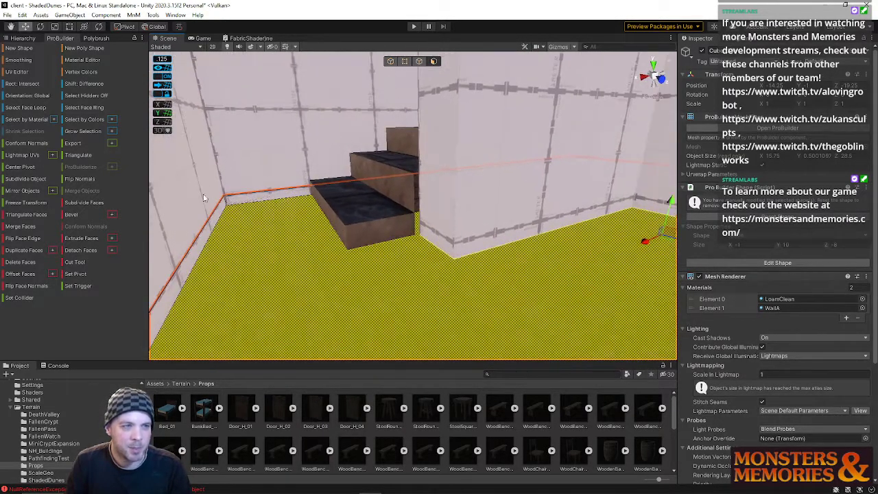
right_click_drag(364, 269, 404, 245)
- Select the stacked narrow end faces of the partition beside the staircase over its full height
left_click(489, 243)
right_click_drag(489, 243, 479, 120)
left_click(461, 206)
right_click_drag(461, 206, 472, 155)
left_click(434, 241, "shift")
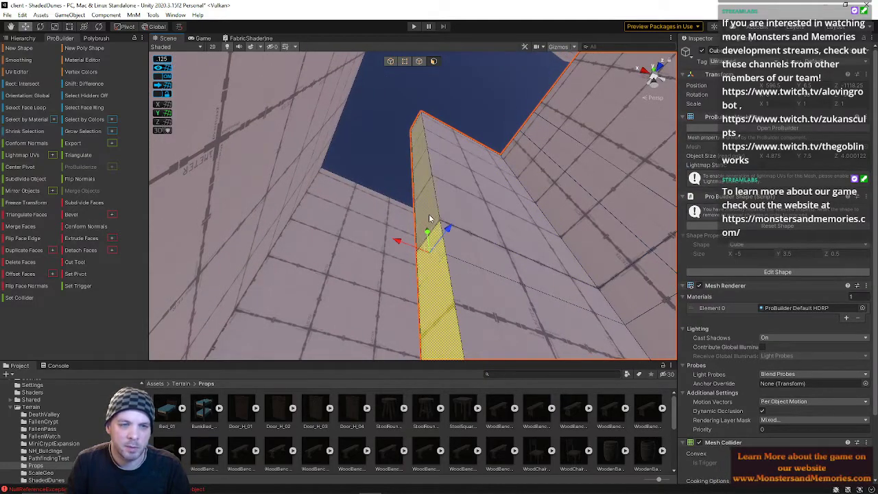
left_click(420, 149, "shift")
right_click_drag(392, 152, 374, 376)
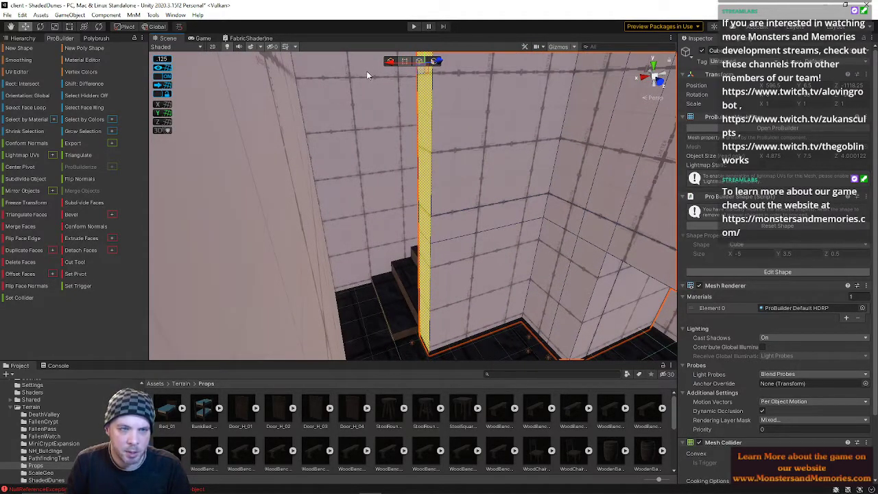
- Reselect the partition's full-height narrow end faces and nudge them along X towards the staircase
key("g")
right_click_drag(434, 298, 425, 83)
left_click(431, 274)
key("w")
left_click(435, 237)
left_click(434, 61)
left_click(437, 219)
right_click_drag(438, 219, 435, 340)
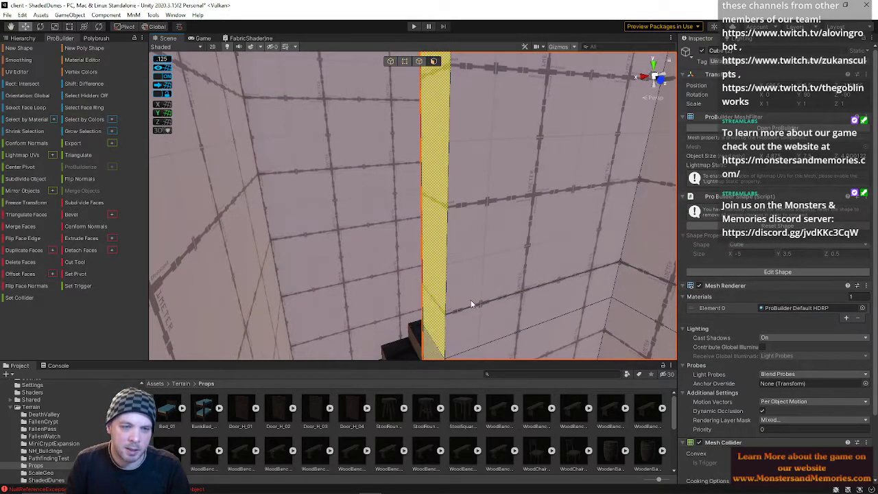
right_click_drag(471, 307, 455, 351)
mouse_move(404, 278)
left_mouse_down()
mouse_move(391, 276)
mouse_move(400, 276)
left_mouse_up()
- Fine-tune the partition's end faces along X against the bottom stair with the snap increment reduced to .0078
right_click_drag(425, 316, 623, 204)
key("w")
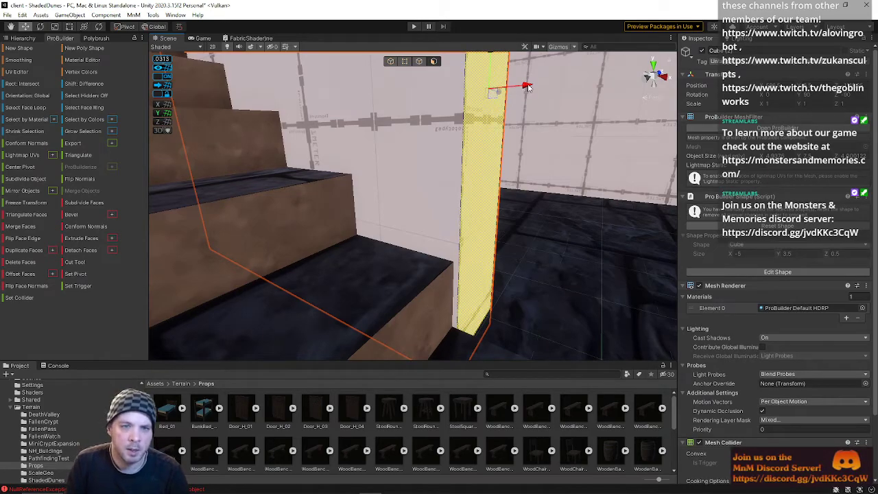
left_click_drag(528, 87, 521, 88)
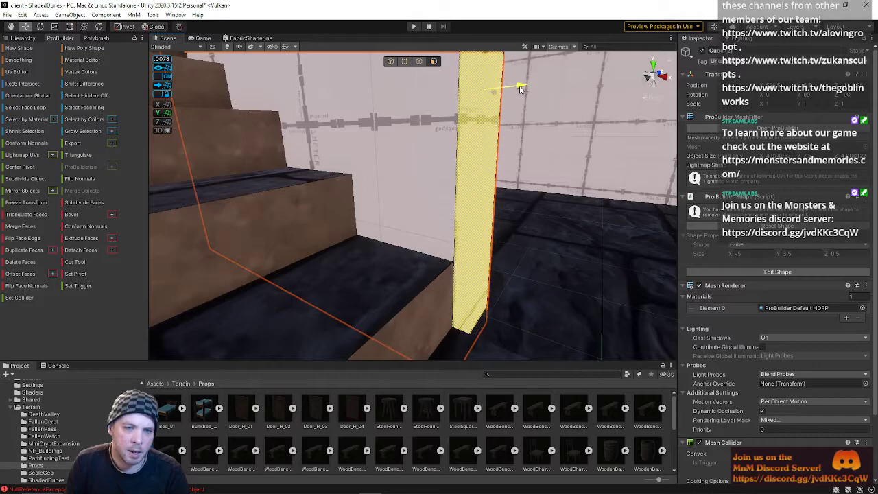
- Examine the lower face sections on both sides of the long wall beyond the partition
left_click_drag(525, 171, 268, 161, "alt")
right_click_drag(269, 160, 519, 202)
key("w")
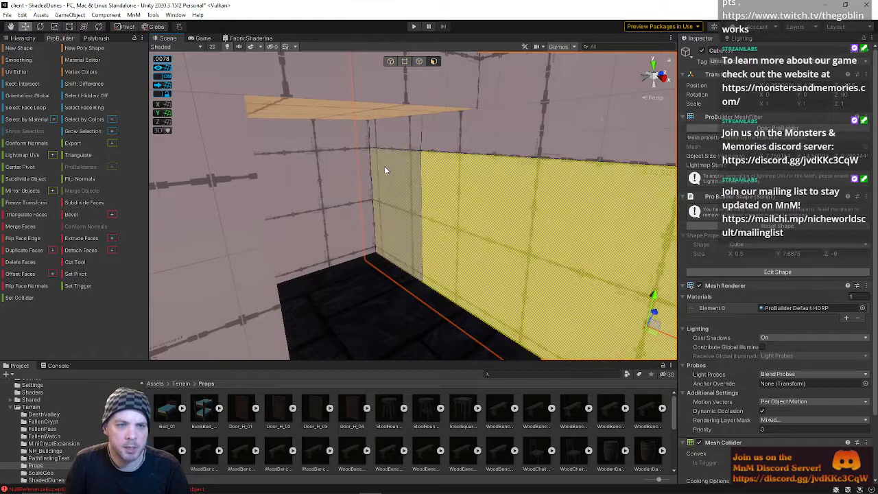
left_click(409, 235)
key("f")
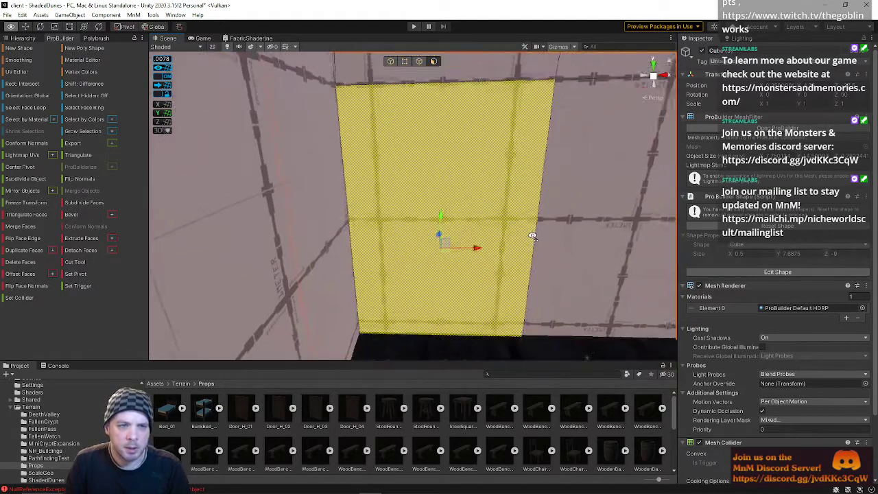
right_click_drag(531, 236, 458, 143)
left_click(457, 151)
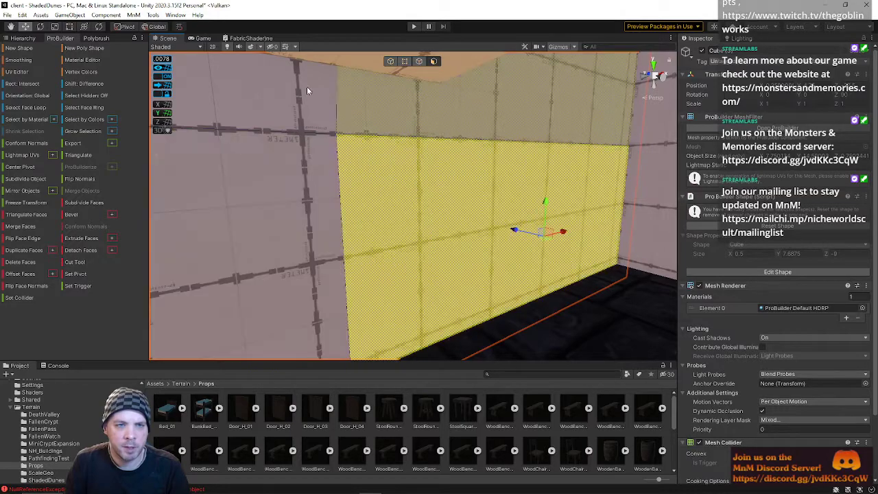
- Select the long wall's horizontal edge line above the planned doorway and raise it along Y with the snap increment at .25
left_click(418, 61)
left_click(388, 135)
right_click_drag(308, 133, 624, 171)
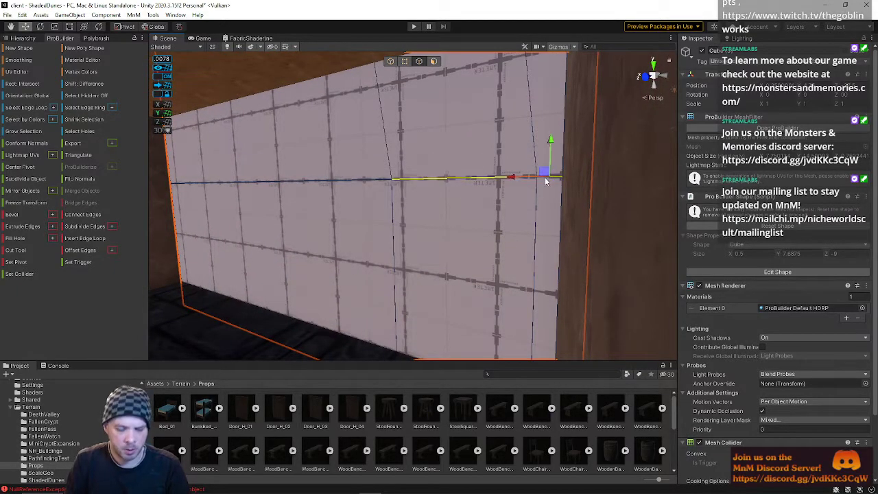
left_click(308, 182)
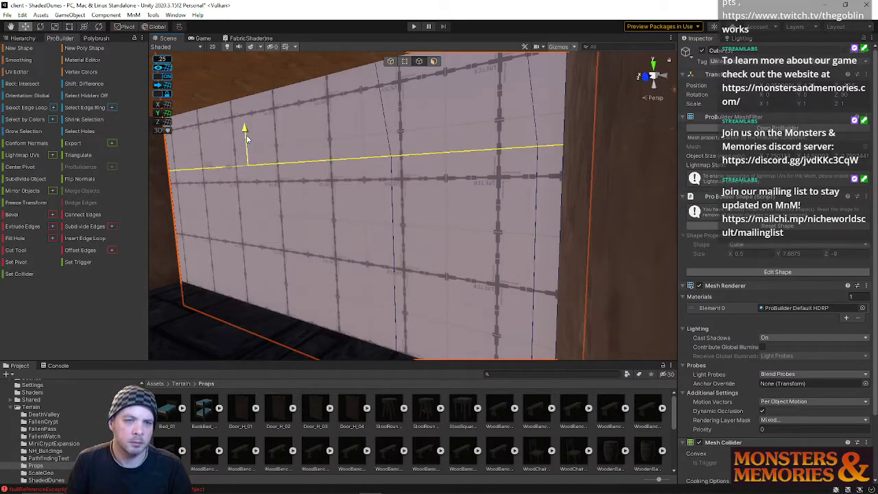
right_click_drag(389, 242, 431, 290)
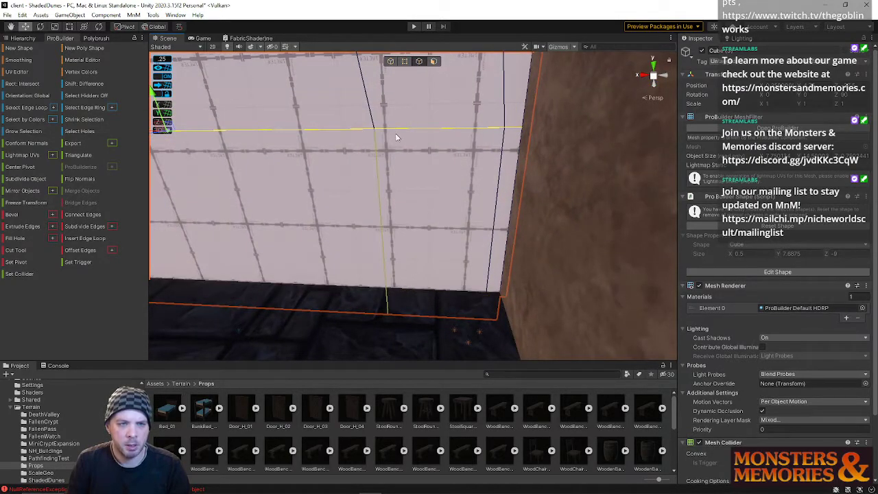
right_click_drag(479, 186, 403, 170)
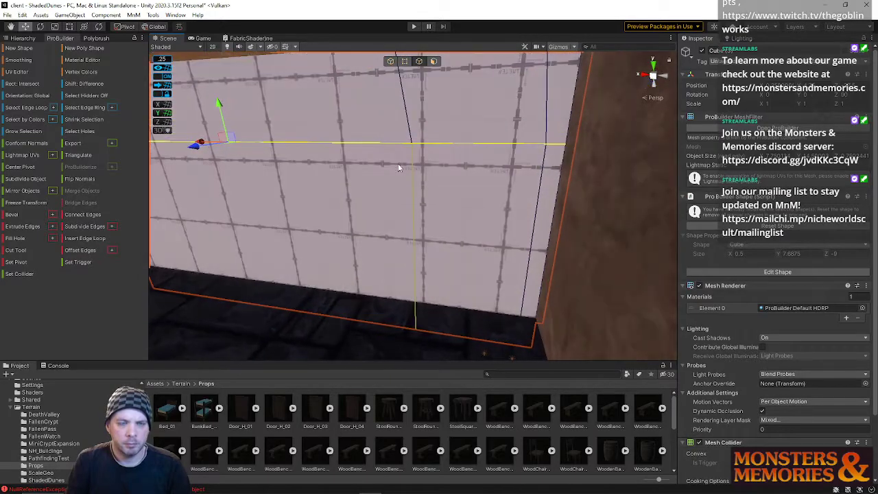
right_click_drag(497, 167, 503, 144)
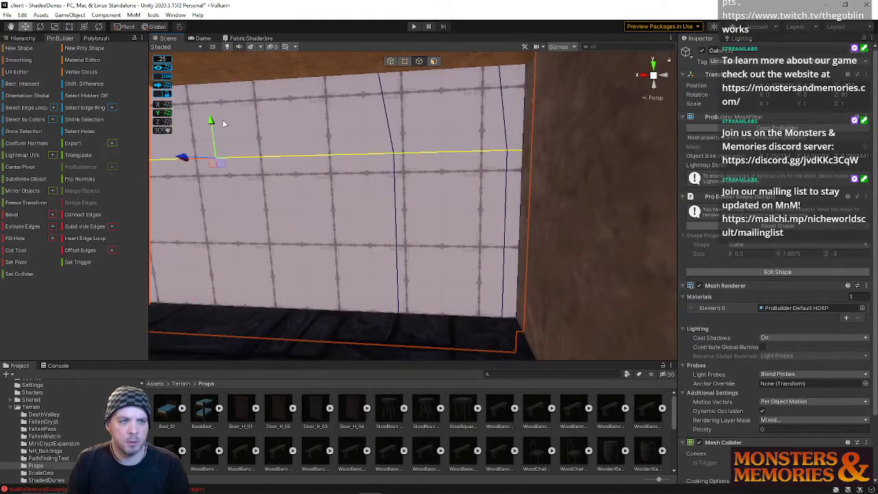
- Select the long wall's bottom edges from below and adjust their height along Y near floor level
right_click_drag(506, 215, 356, 190)
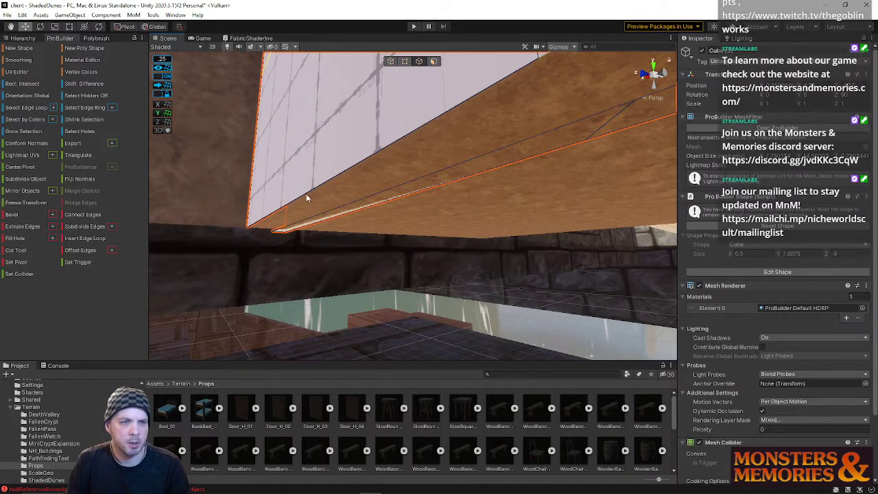
left_click(379, 195)
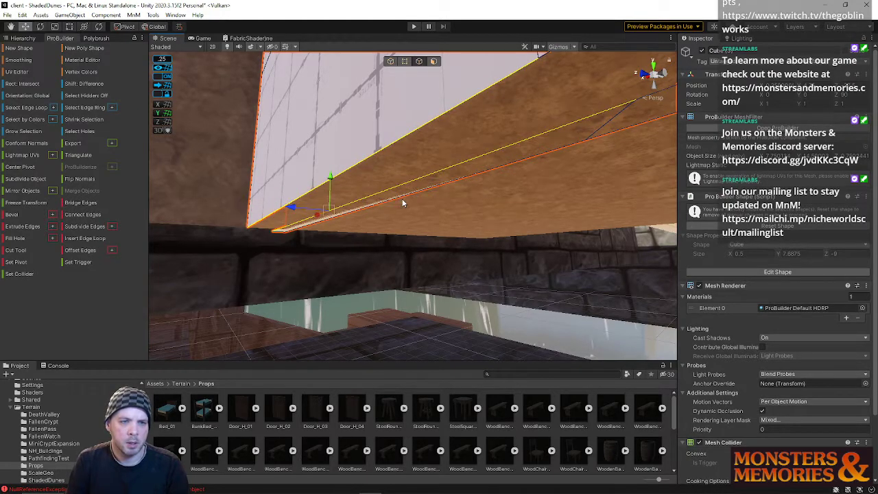
right_click_drag(519, 185, 494, 174)
right_click_drag(489, 206, 574, 209)
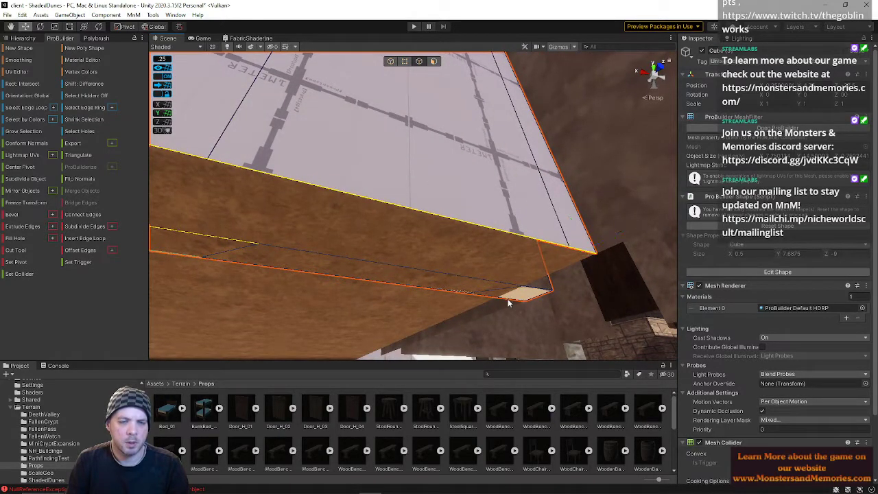
right_click_drag(508, 297, 643, 397)
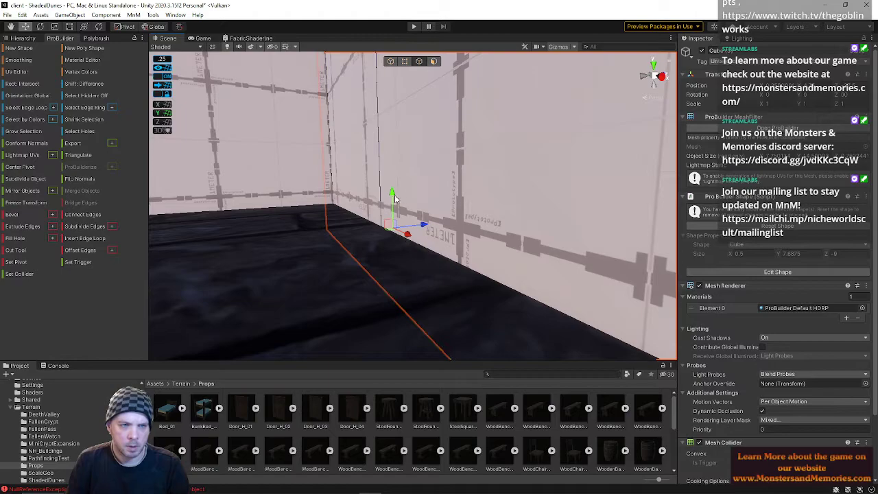
- Select the long wall's exposed underside face from outside the building and delete it
right_click_drag(391, 171, 326, 189)
right_click_drag(427, 253, 455, 217)
right_click_drag(444, 103, 468, 331)
right_click_drag(433, 235, 330, 106)
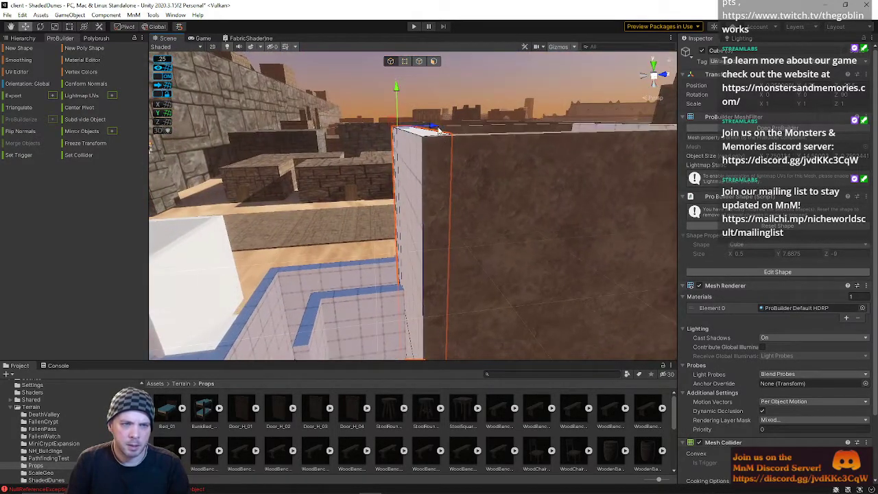
right_click_drag(432, 129, 339, 125)
left_click(367, 158)
left_click(451, 149)
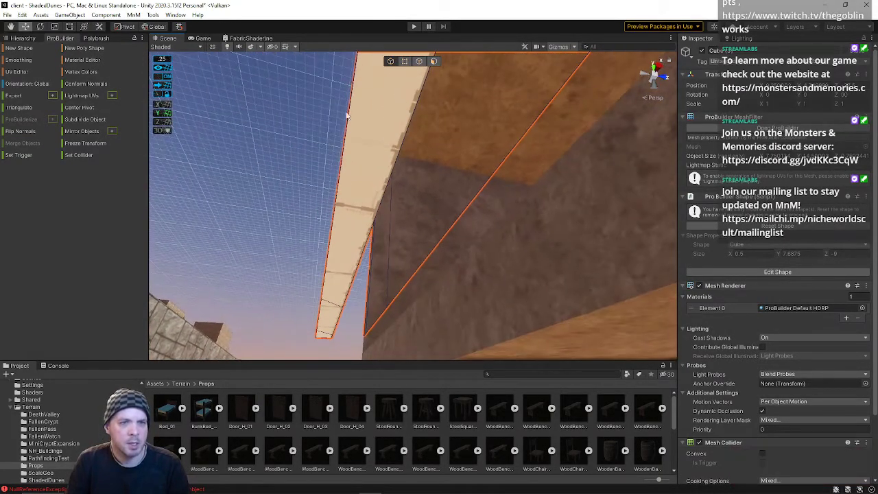
left_click(371, 145)
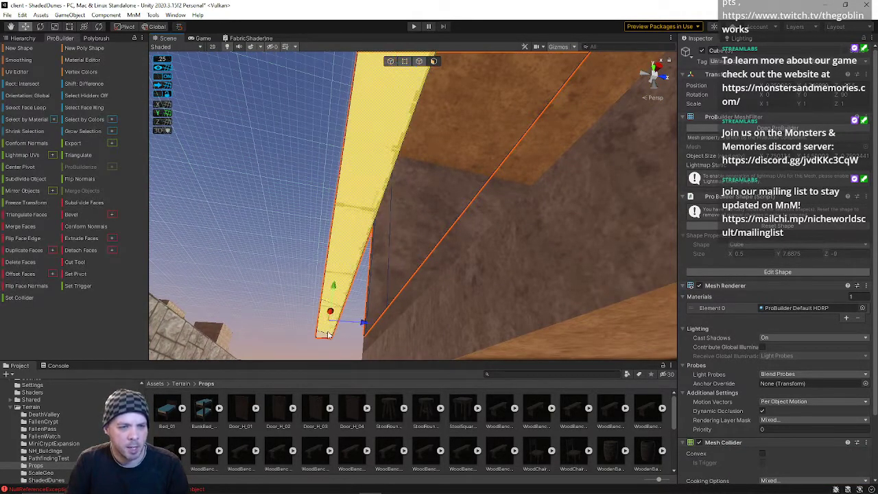
right_click_drag(325, 335, 415, 91)
right_click_drag(448, 193, 398, 330)
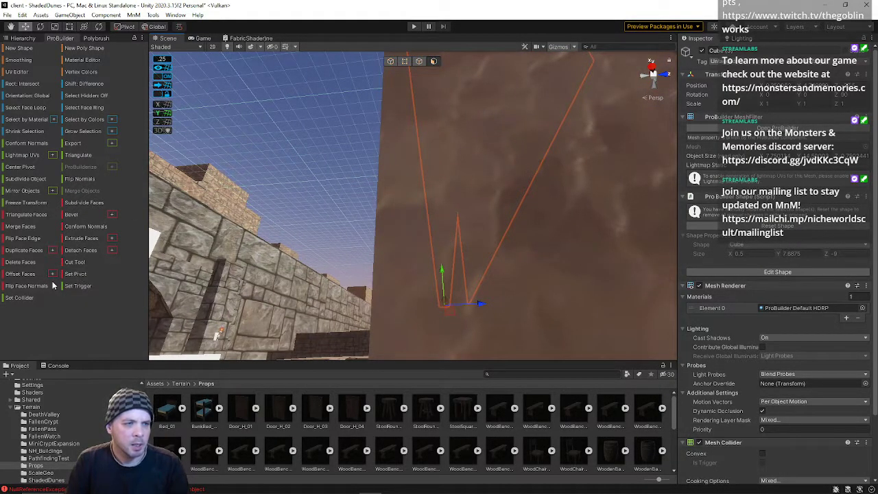
right_click_drag(289, 242, 382, 234)
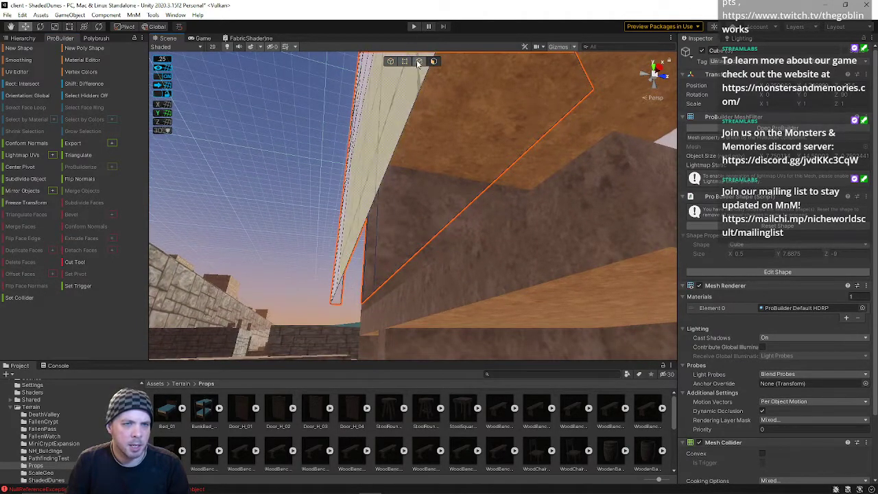
- Reselect the long wall's bottom edges and move them along Y to meet the stone floor
right_click_drag(377, 286, 391, 241)
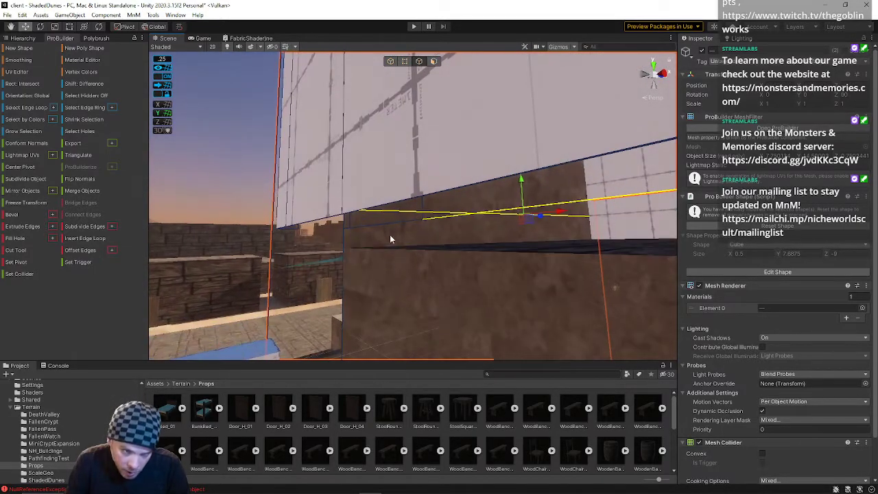
right_click_drag(409, 174, 397, 169)
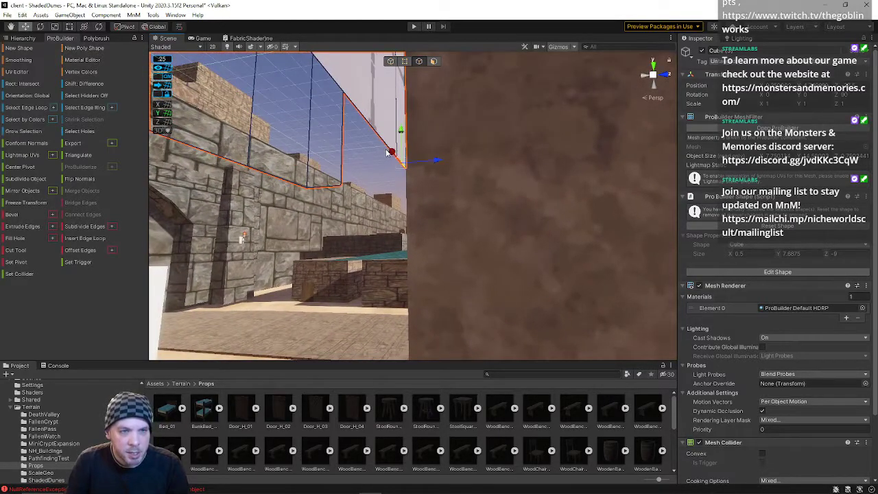
right_click_drag(360, 111, 389, 168)
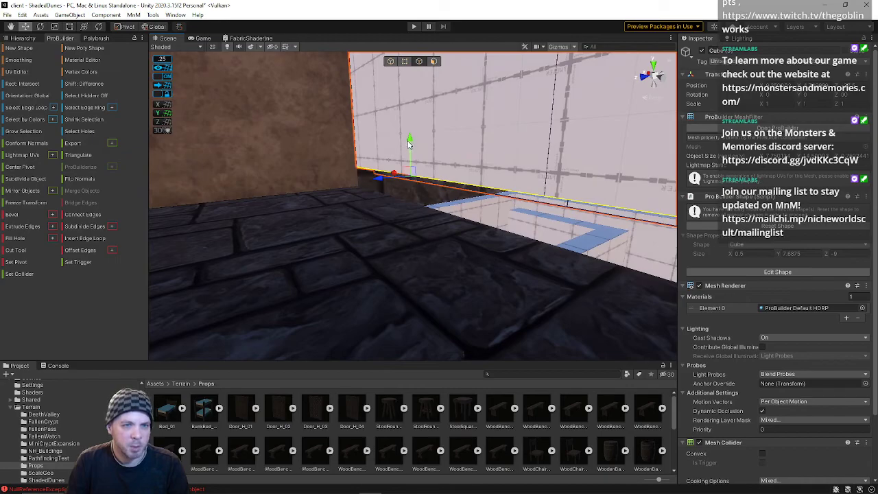
right_click_drag(407, 129, 548, 118)
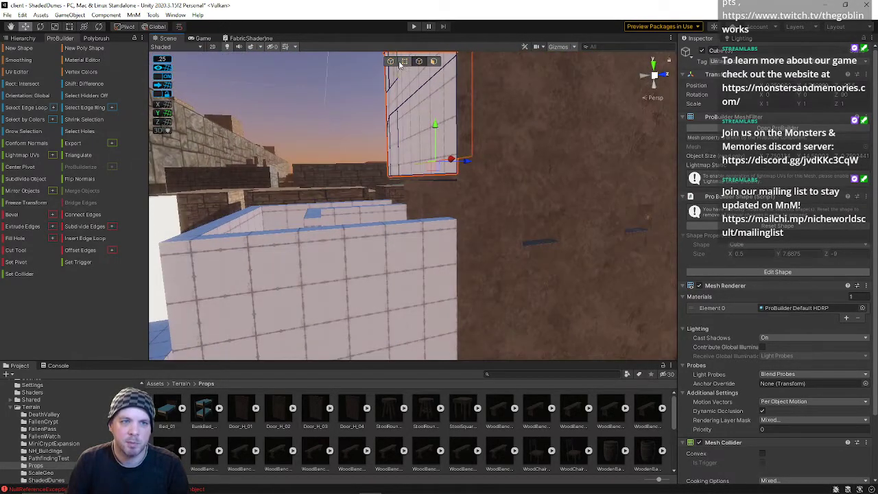
right_click_drag(423, 140, 381, 103)
right_click_drag(379, 212, 124, 234)
key("s")
left_click(317, 196)
right_click_drag(317, 195, 371, 140)
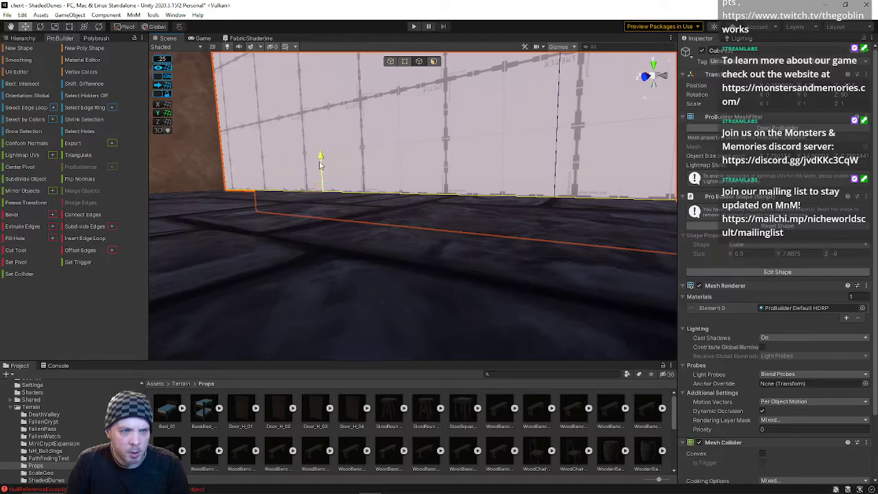
right_click_drag(333, 168, 407, 182)
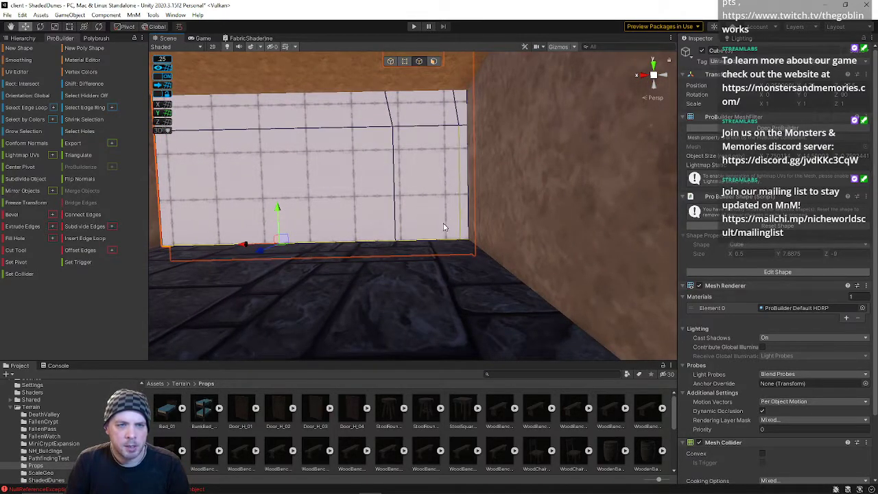
- Shift the doorway section's two vertical edges along X away from the adjoining brown wall and select its head edges on both sides
key("w")
right_click_drag(415, 140, 367, 181)
left_click(364, 181)
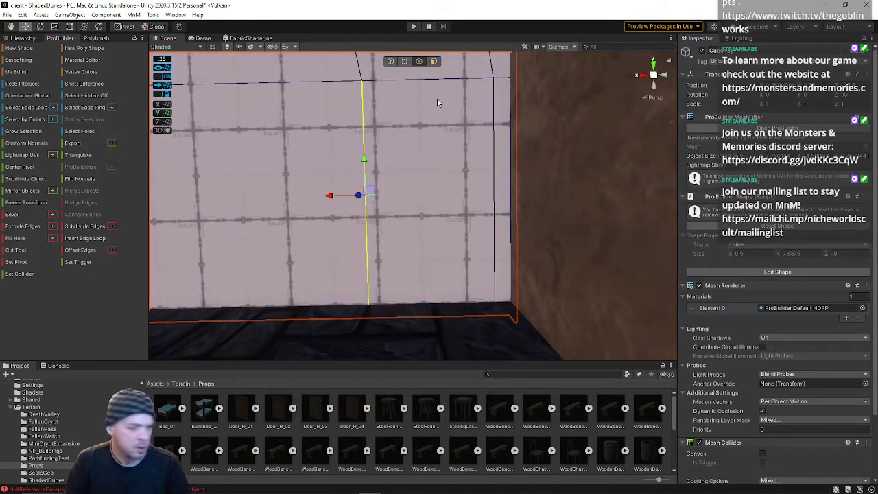
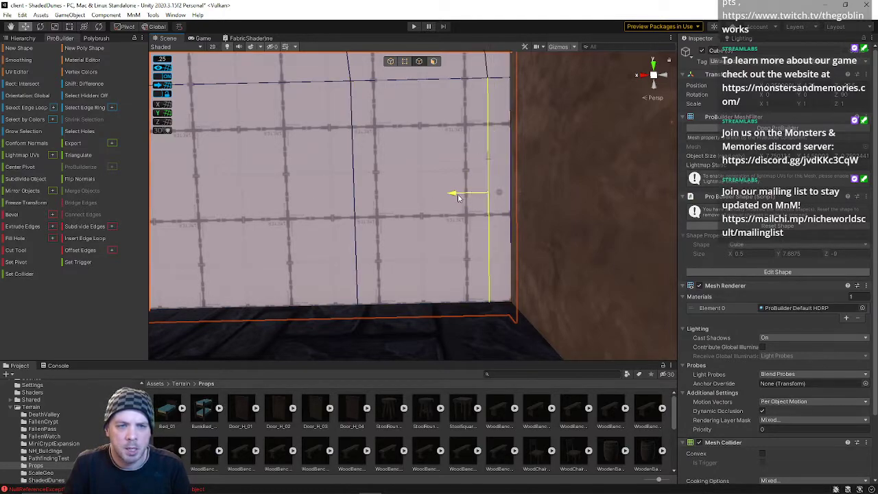
right_click_drag(373, 135, 617, 219)
right_click_drag(832, 231, 87, 216)
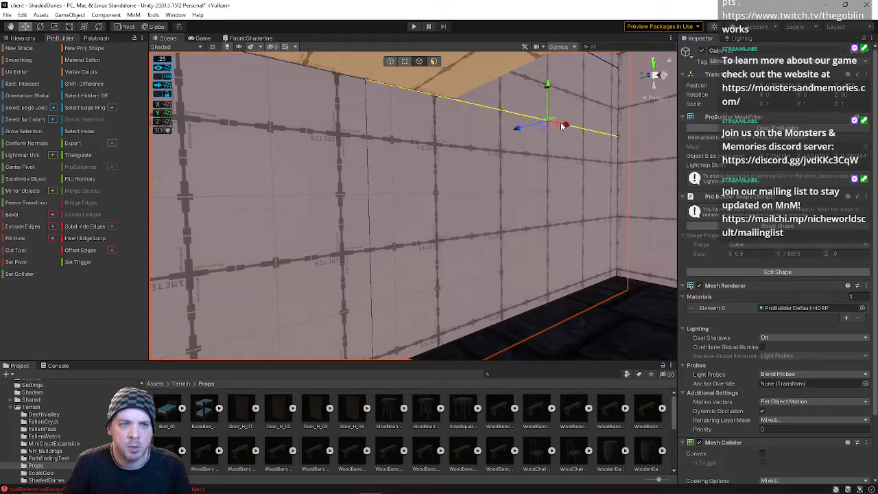
right_click_drag(209, 66, 614, 98)
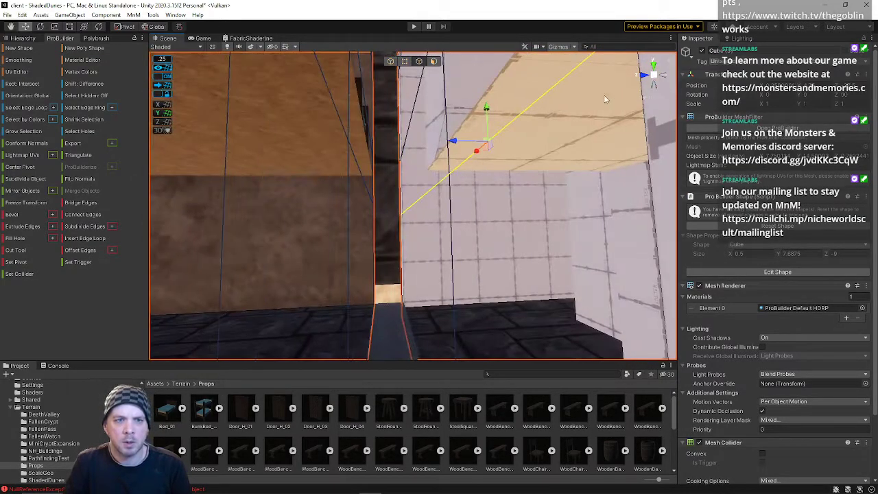
- Delete the doorway section's faces on both sides of the long wall to open the passage
right_click_drag(483, 81, 366, 134)
left_click(434, 61)
left_click(454, 150)
key("f")
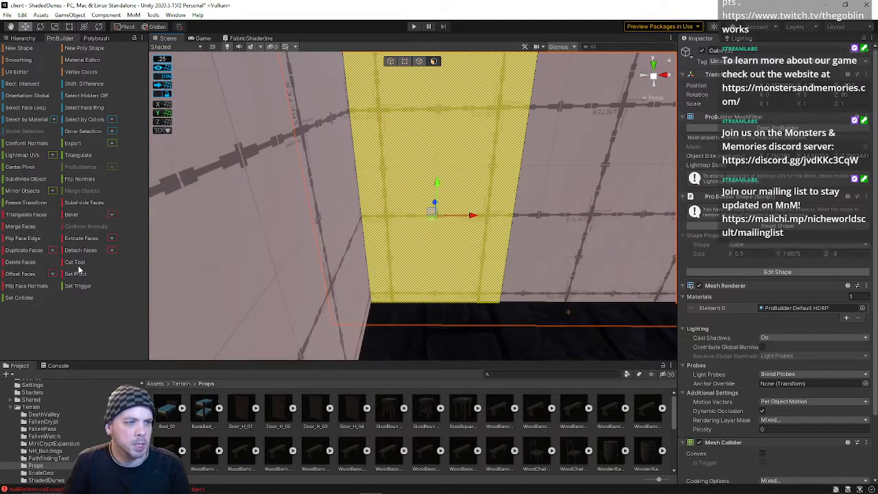
left_click(31, 262)
right_click_drag(385, 165, 712, 218)
left_click(555, 228)
left_click(10, 264)
- Select the doorway threshold face with the floor faces on both sides and group them into one texture group in the UV Editor
mouse_move(370, 268)
right_mouse_down()
mouse_move(400, 284)
mouse_move(359, 288)
mouse_move(356, 273)
right_mouse_up()
key("w")
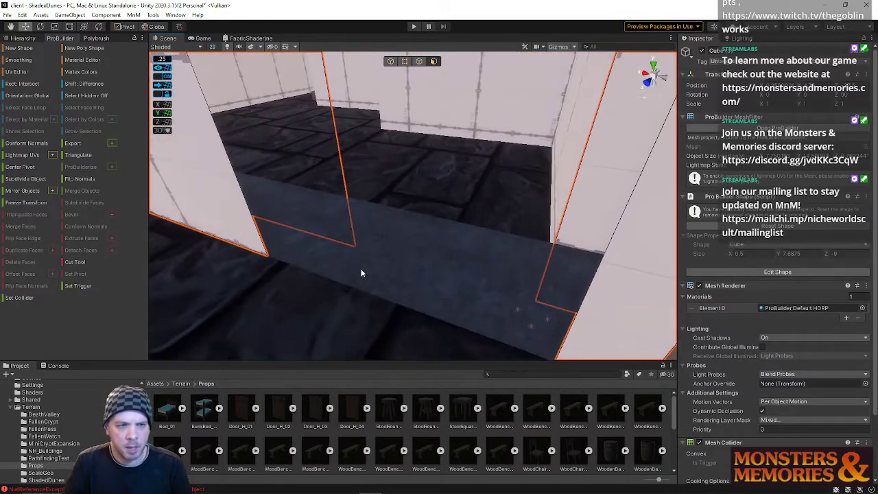
left_click(374, 249)
key("f")
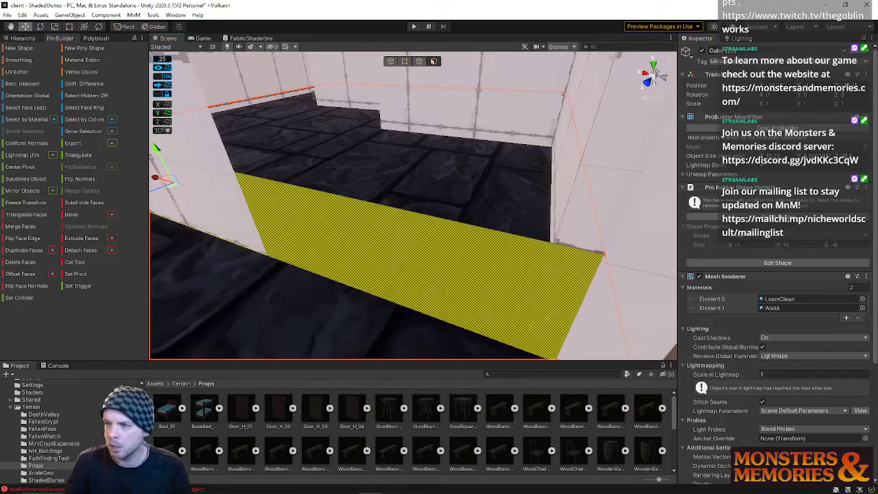
left_click(484, 183, "shift")
left_click(270, 294, "shift")
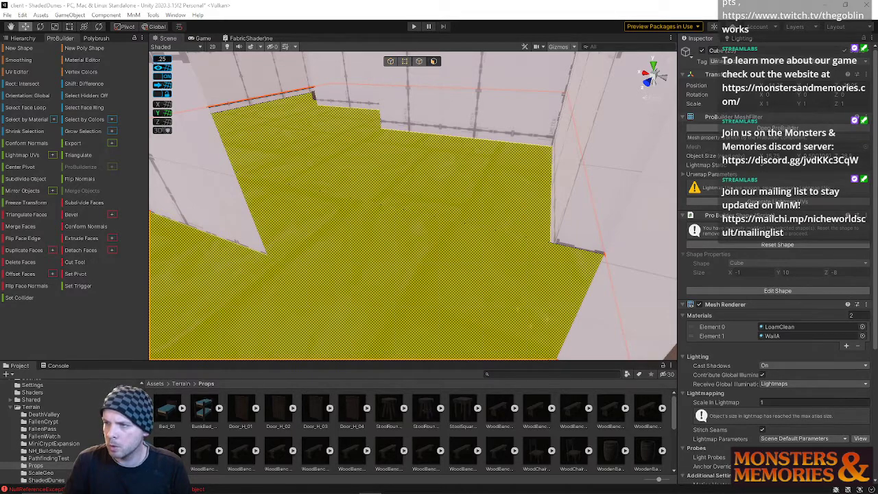
mouse_move(877, 103)
left_mouse_down()
mouse_move(643, 80)
mouse_move(877, 107)
left_mouse_up()
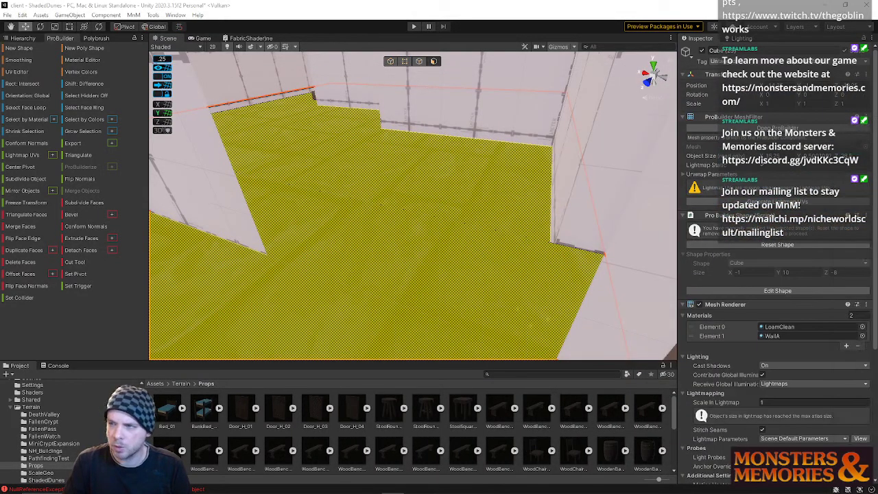
left_click_drag(877, 96, 158, 185)
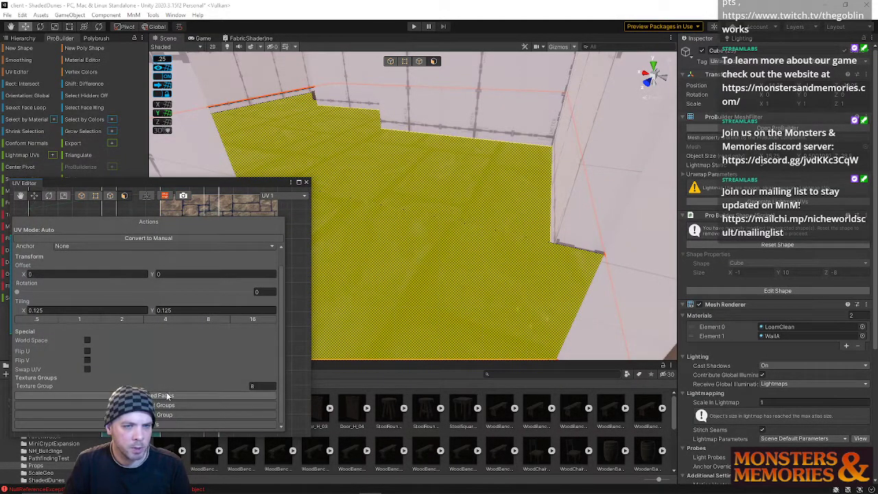
right_click_drag(472, 251, 219, 185)
left_click(438, 158)
mouse_move(438, 159)
right_mouse_down()
mouse_move(434, 133)
mouse_move(437, 165)
right_mouse_up()
key("s")
left_click(459, 243)
key("ctrl+z")
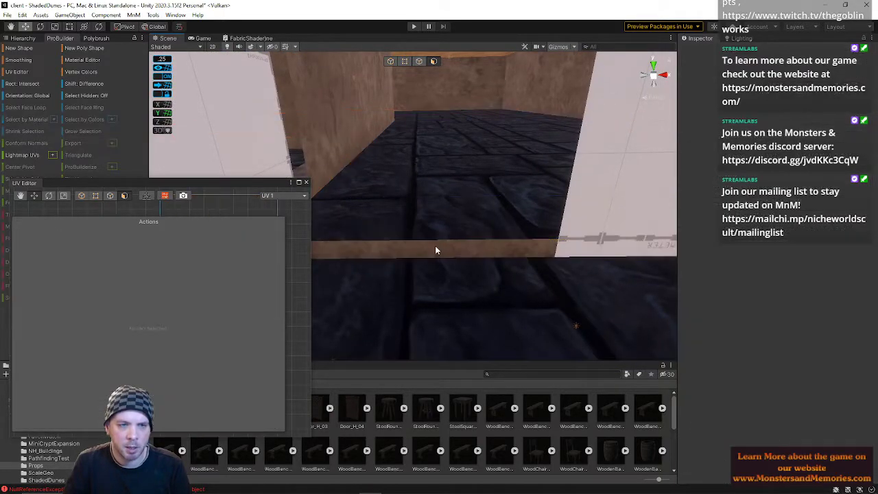
- Raise the long wall's bottom edges beside the doorway along Y to the top of the brown threshold strip
left_click(430, 249)
right_click_drag(429, 249, 245, 285)
right_click_drag(513, 255, 709, 236)
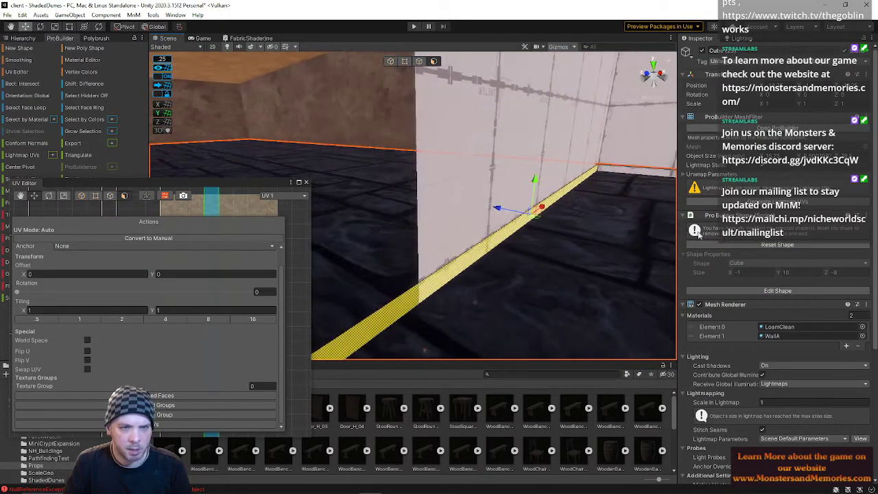
left_click(480, 193)
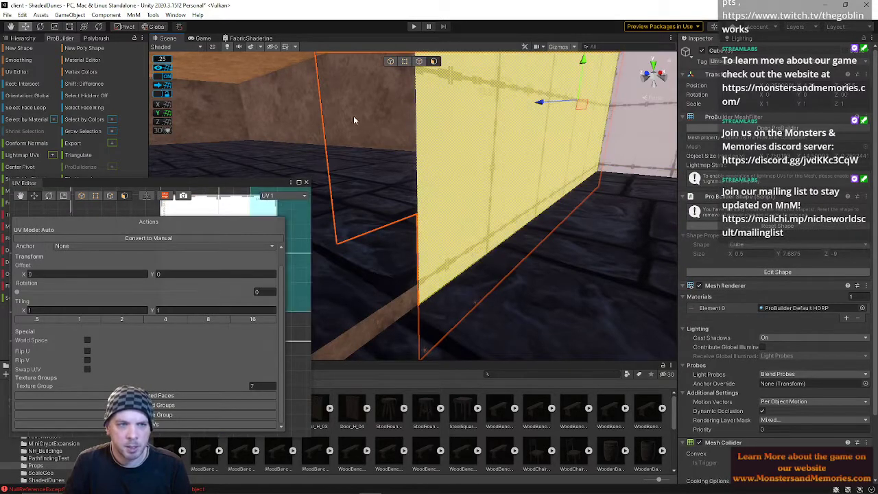
left_click(419, 61)
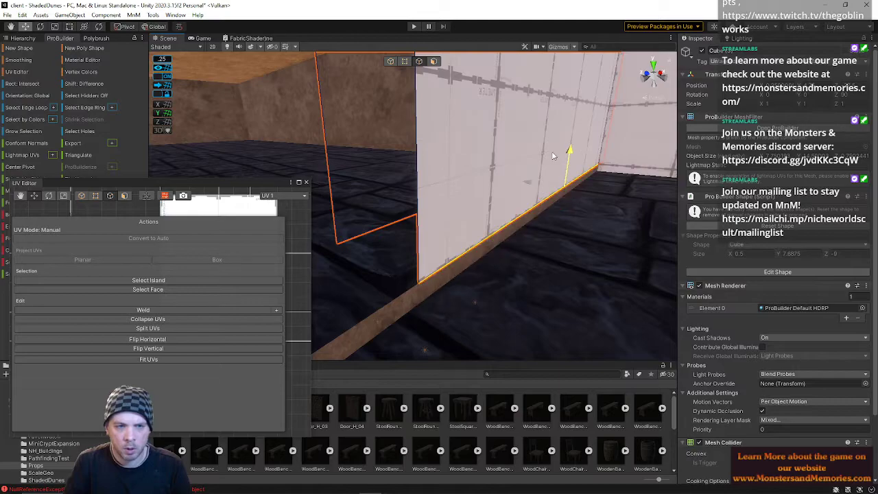
- Close the UV Editor and insert an edge loop across the floor mesh at the white wall's doorway corner
left_click(476, 250)
left_click_drag(468, 256, 384, 278, "alt")
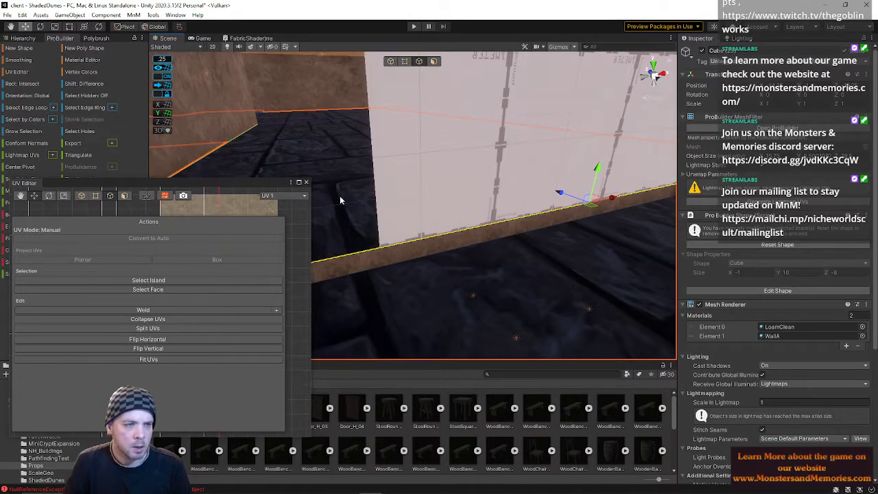
left_click(306, 183)
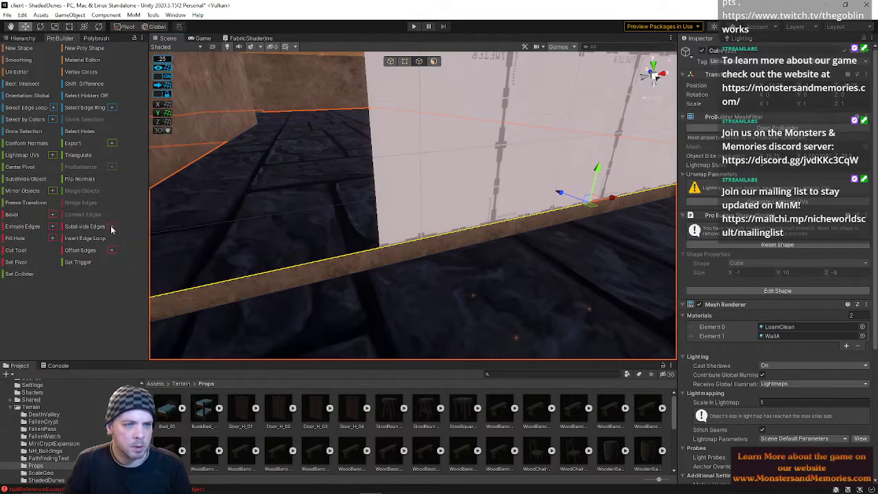
left_click(71, 240)
right_click_drag(539, 218, 346, 209)
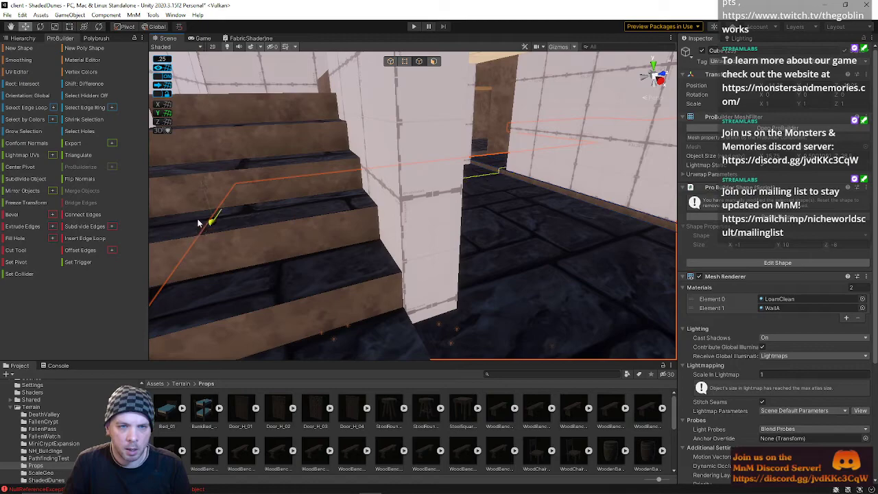
right_click_drag(390, 200, 512, 201)
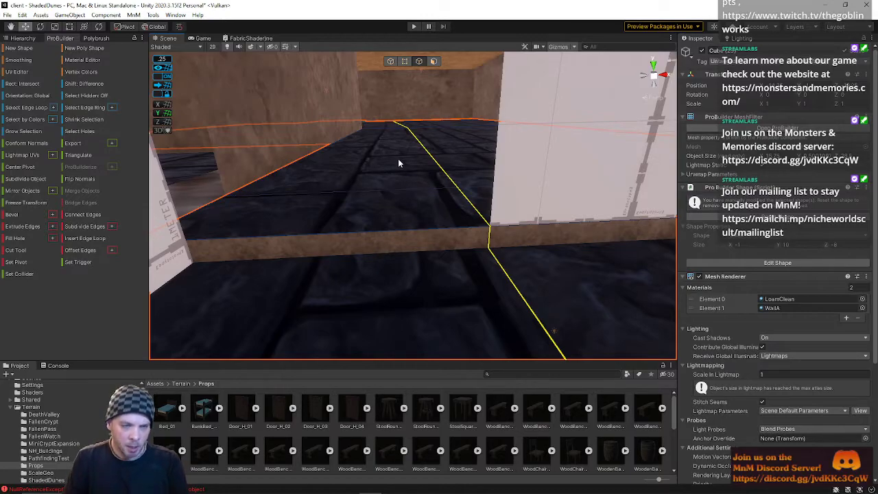
right_click_drag(616, 127, 408, 186)
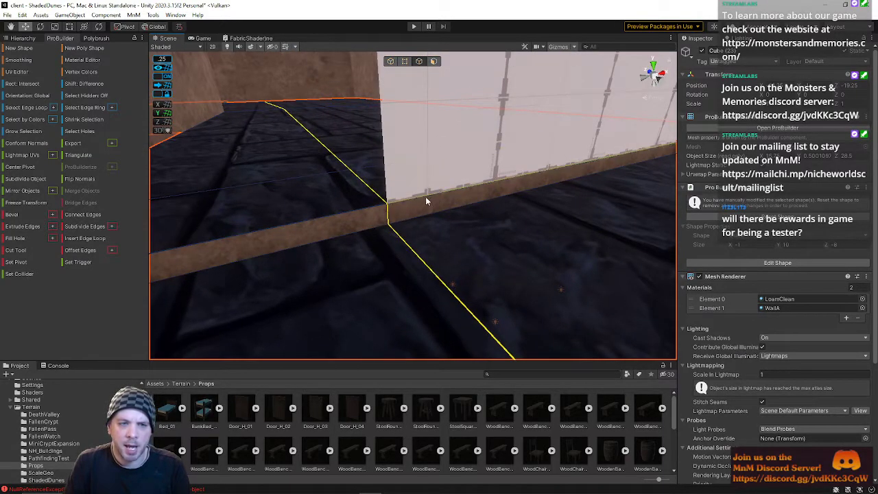
- Try to delete the brown strip face beneath the long wall
left_click(491, 196)
right_click_drag(490, 199, 558, 182)
key("Delete")
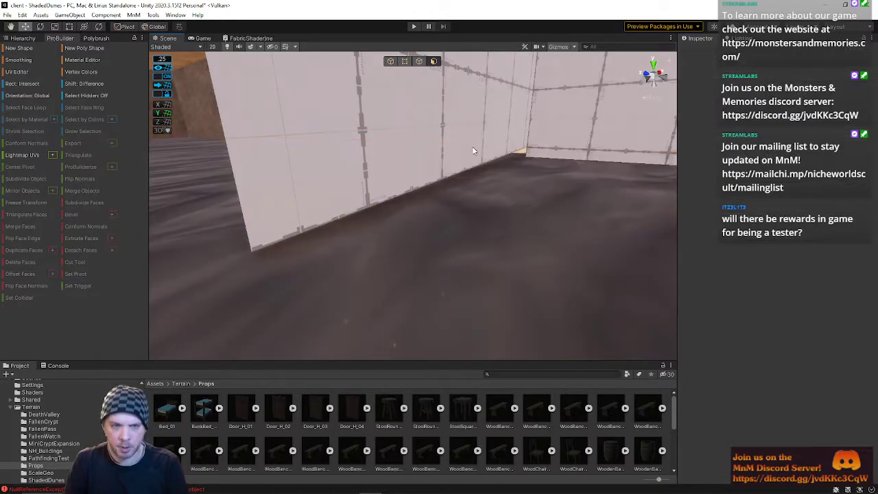
key("ctrl+z")
left_click(388, 215)
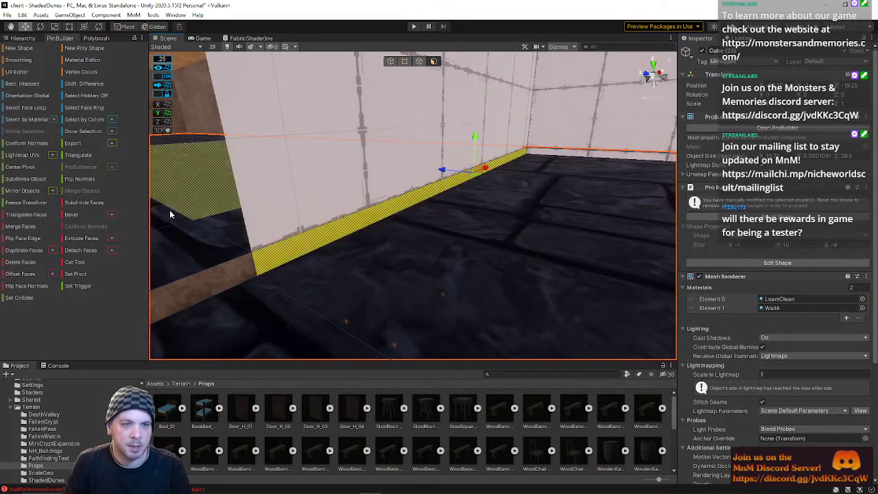
- Select the long wall's bottom edge beside the doorway and lower it along Y to the lower stone floor
left_click(441, 182)
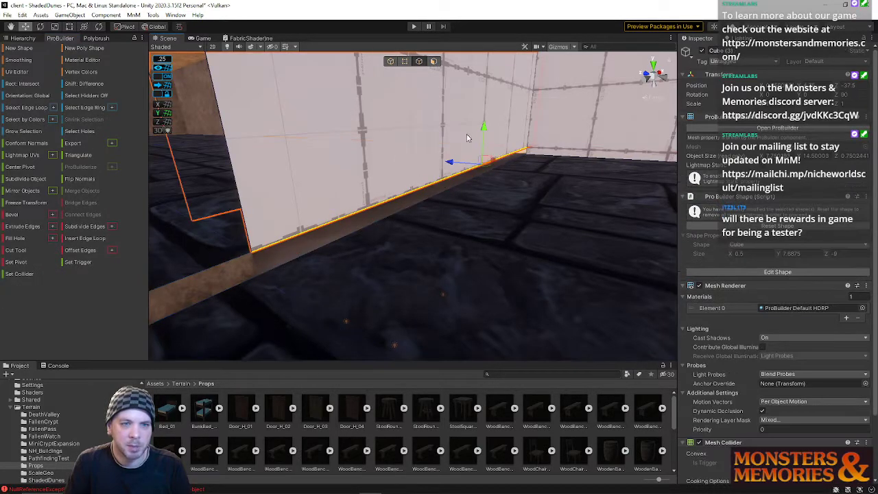
right_click_drag(483, 147, 466, 47)
right_click_drag(462, 108, 501, 115)
right_click_drag(430, 196, 489, 239)
right_click_drag(366, 184, 398, 137)
key("w")
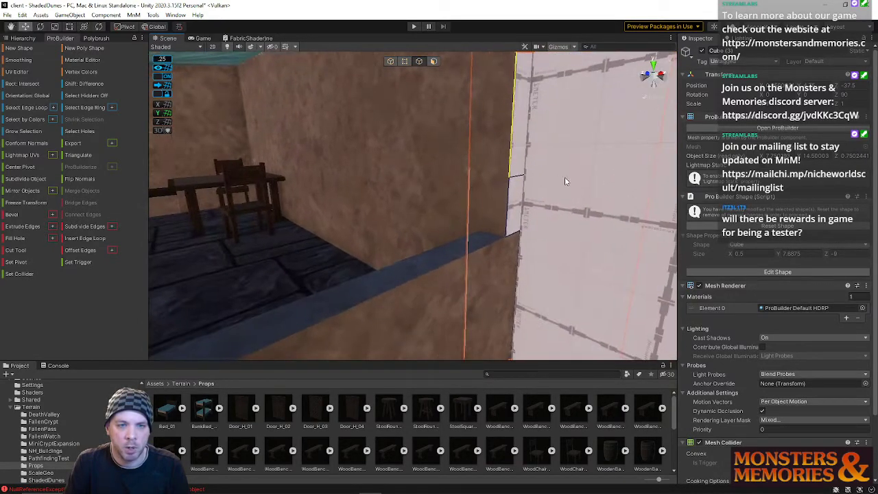
right_click_drag(518, 181, 280, 162)
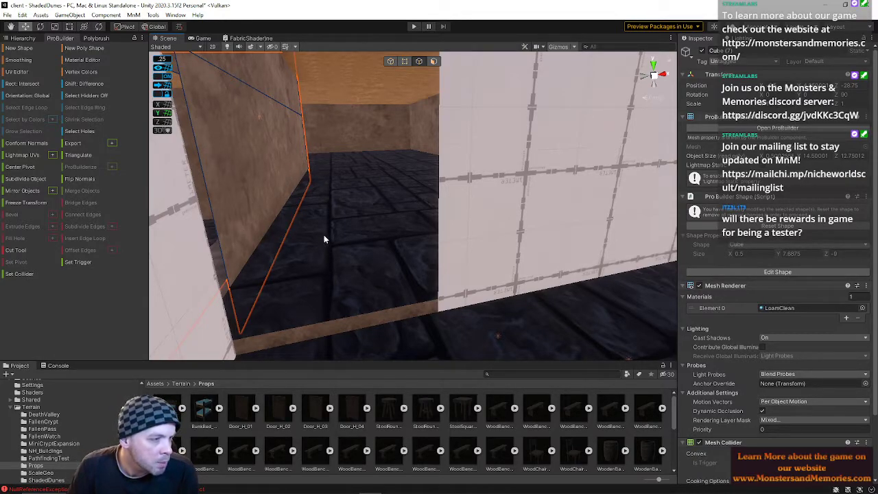
- Bridge the doorway's paired vertical edges and its head edges to close the opening's inner sides
right_click_drag(362, 228, 499, 256)
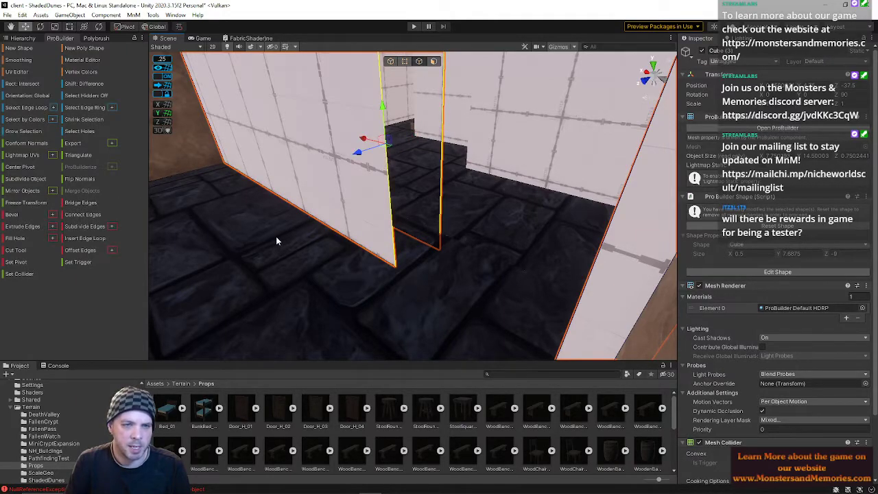
right_click_drag(349, 204, 447, 217)
right_click_drag(490, 236, 464, 229)
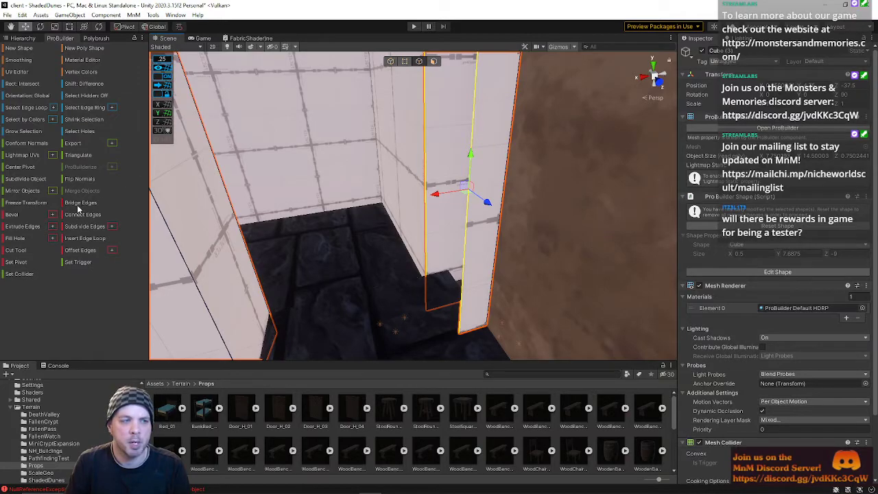
right_click_drag(279, 254, 271, 132)
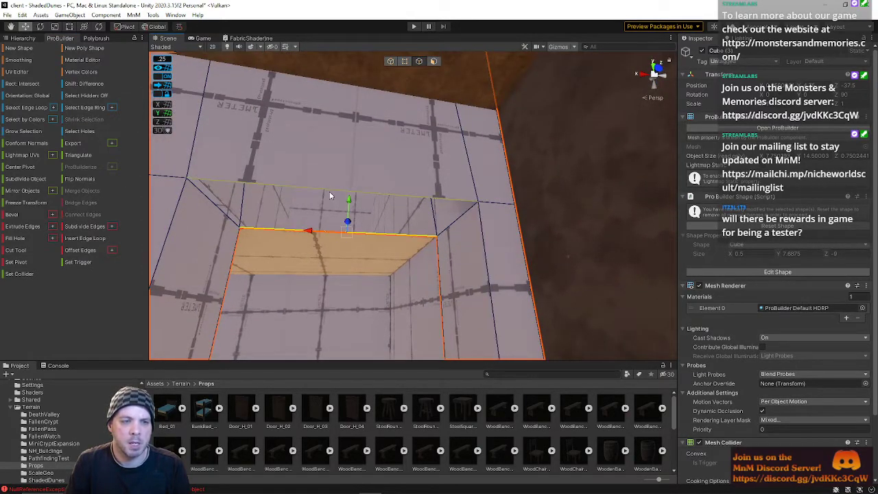
left_click(85, 205)
right_click_drag(294, 267, 230, 250)
key("w")
key("s")
- Select the long wall's faces along one side, around and above the doorway, and move them along Z to thin the wall to about 0.5
left_click(434, 62)
left_click(439, 164)
right_click_drag(439, 164, 789, 226)
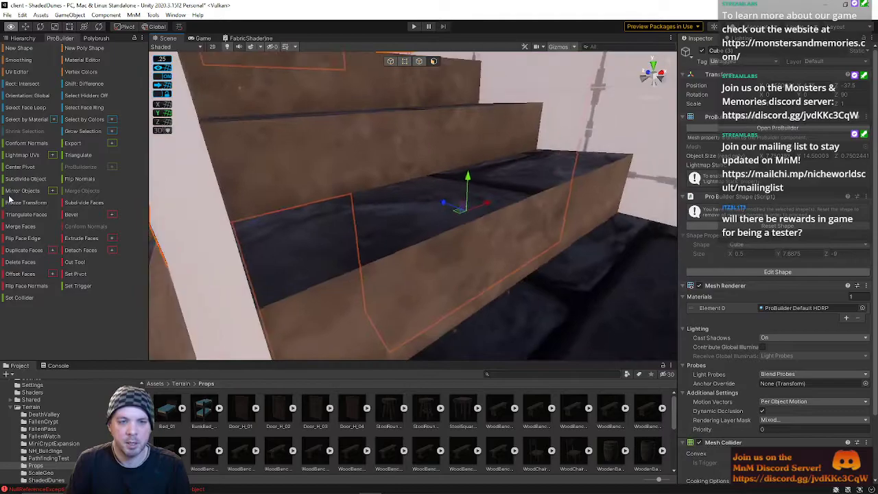
right_click_drag(852, 158, 374, 246)
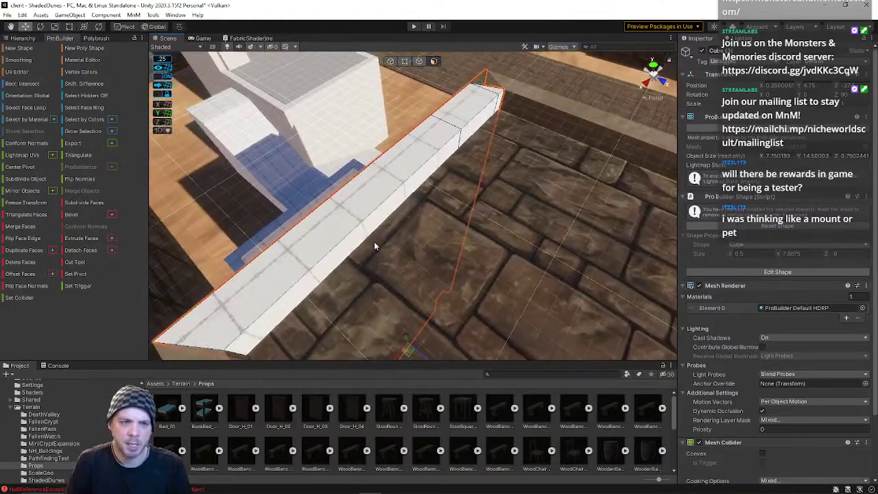
right_click_drag(470, 137, 485, 186)
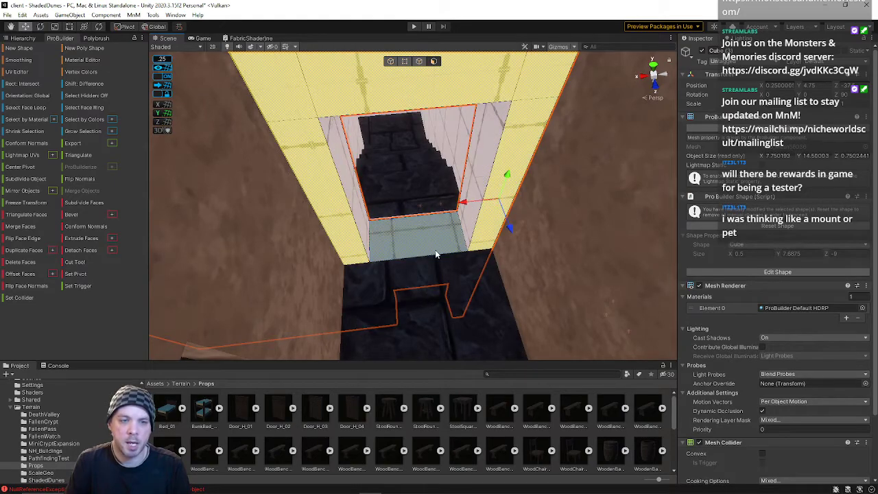
right_click_drag(459, 248, 597, 195)
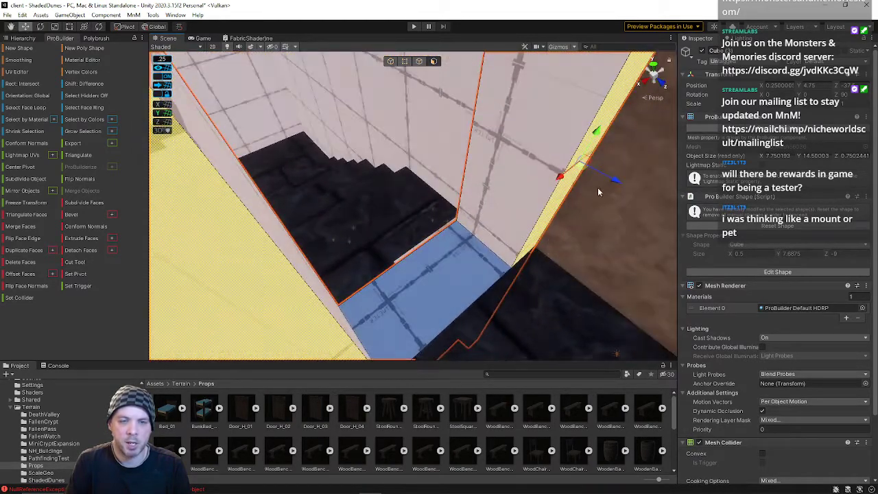
left_click_drag(604, 182, 584, 175)
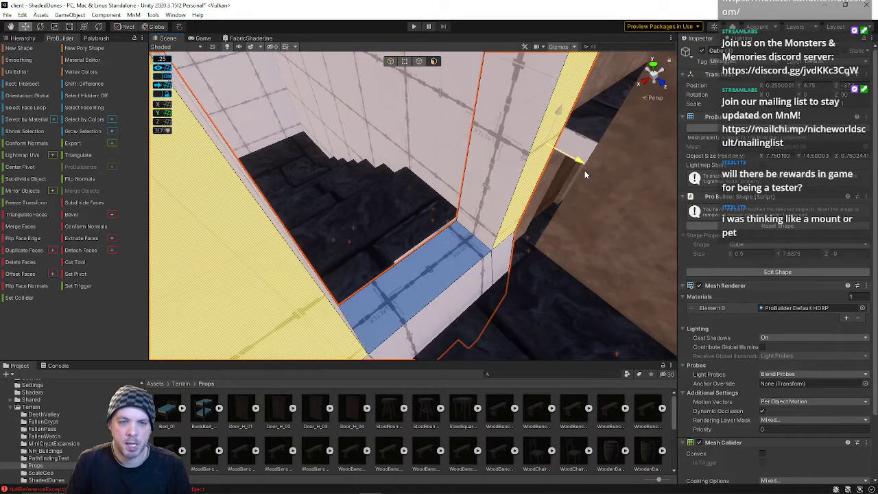
right_click_drag(584, 175, 432, 199)
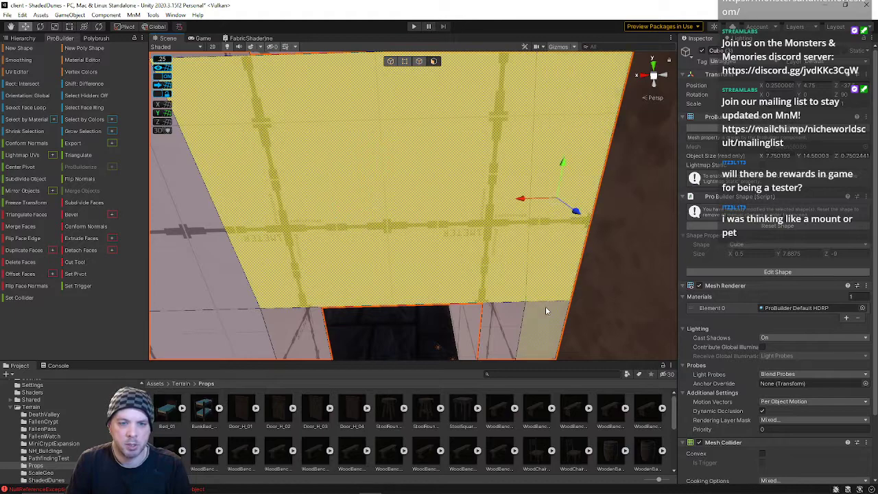
right_click_drag(263, 321, 222, 206)
left_click_drag(260, 144, 283, 146)
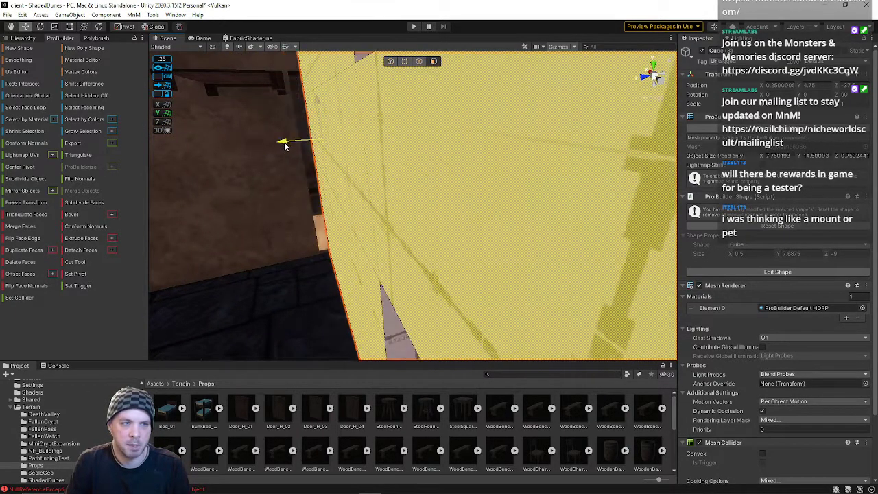
- Extend the wooden ceiling slab's end face along Z toward the white wall, bringing the slab's Z size to 18
right_click_drag(301, 156, 341, 86)
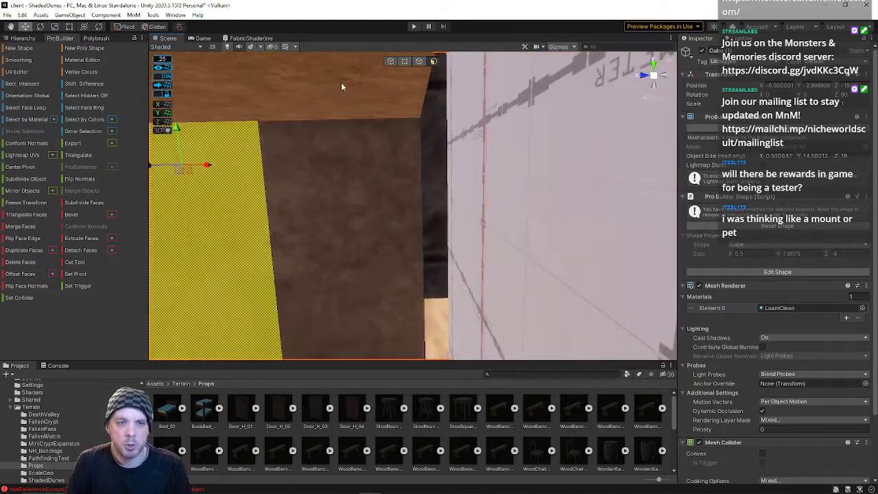
left_click(419, 62)
right_click_drag(420, 174, 485, 413)
right_click_drag(461, 163, 383, 120)
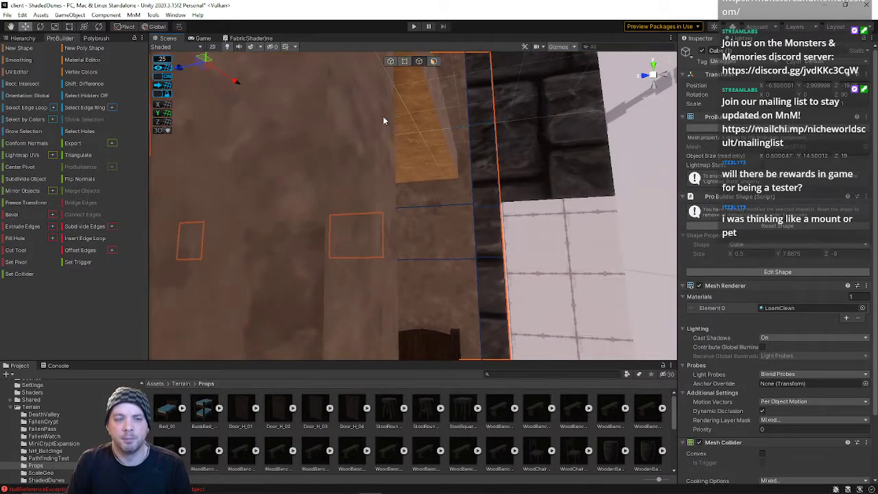
left_click(426, 94)
left_click(435, 62)
left_click(431, 88)
right_click_drag(431, 89, 426, 149)
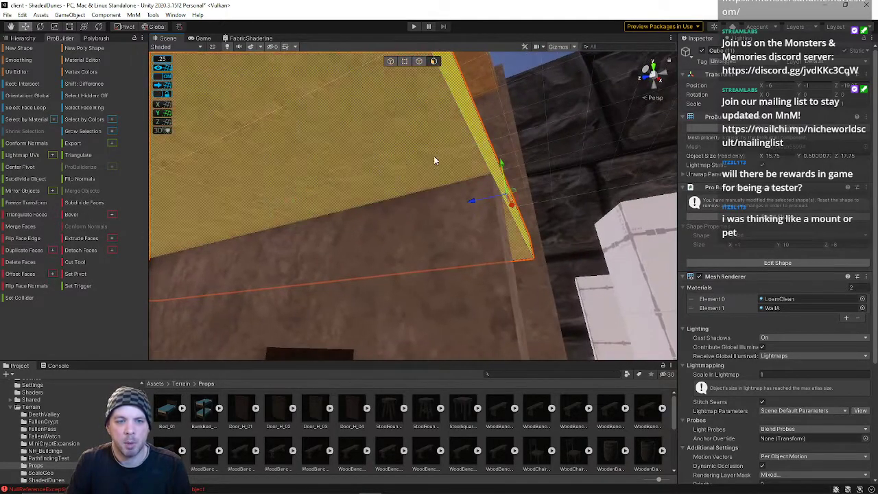
key("s")
right_click_drag(508, 256, 507, 287)
key("w")
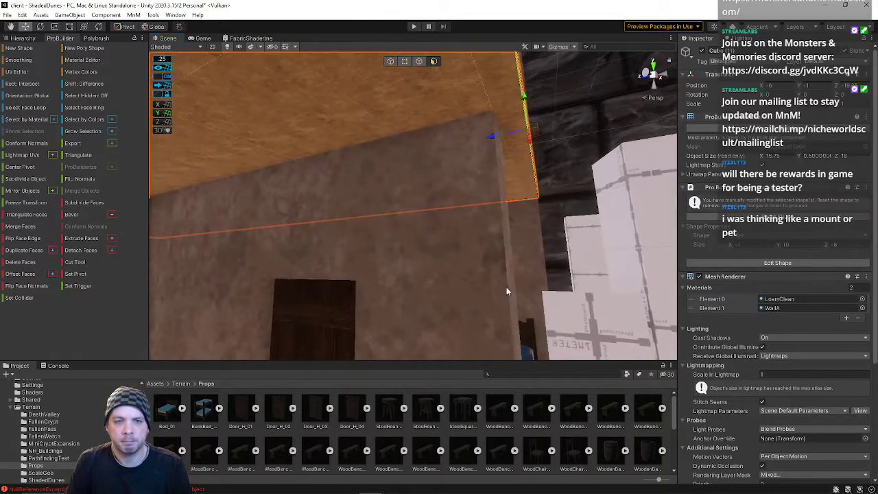
- Select the end faces of the brown wall with the door and extend them along Z to a size of 18
left_click(507, 243)
right_click_drag(507, 242, 494, 289)
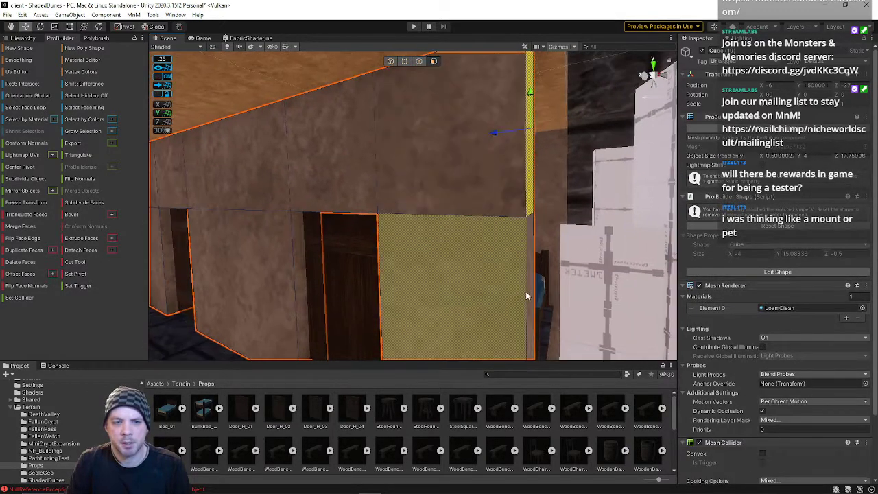
left_click(534, 289, "shift")
left_click(531, 272)
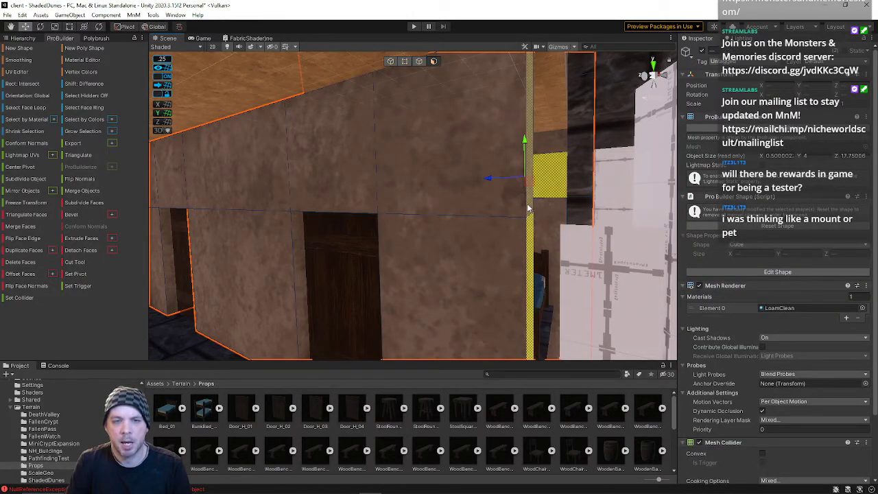
right_click_drag(532, 229, 456, 280)
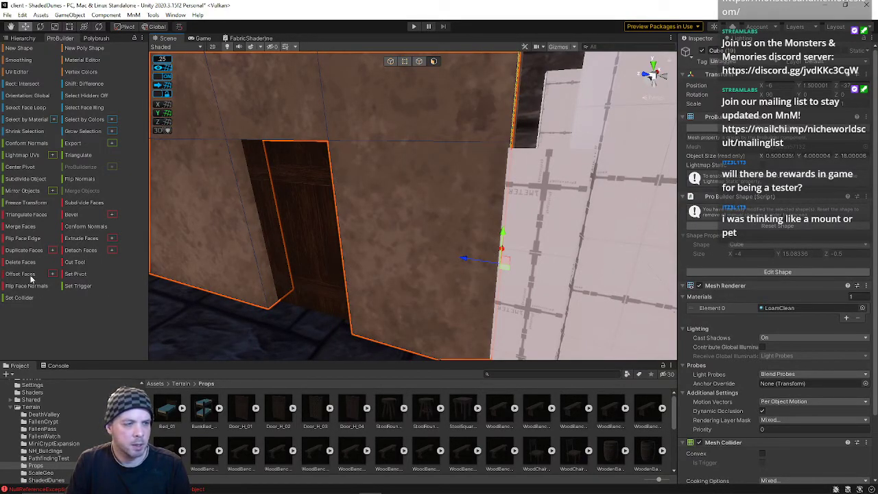
- Examine where the stone floor slab and brown walls stop short of the white wall, inside the room and from below
right_click_drag(374, 220, 370, 261)
left_click(318, 262)
right_click_drag(318, 261, 338, 262)
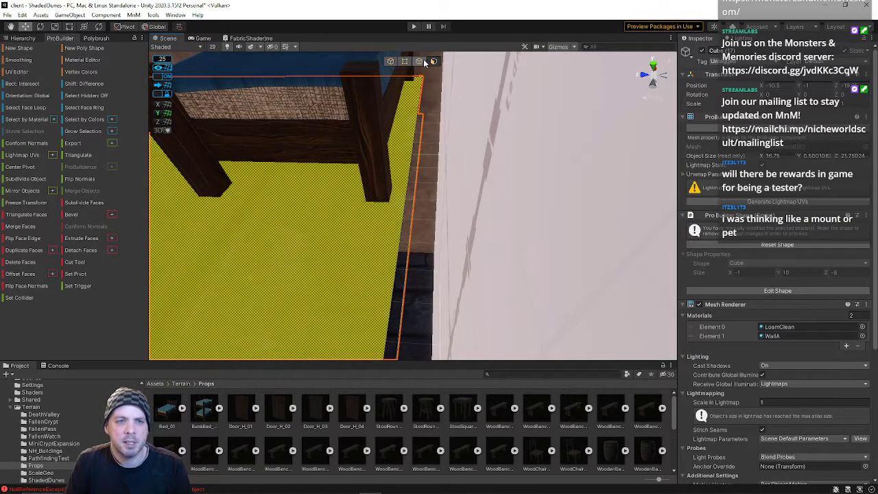
left_click(420, 61)
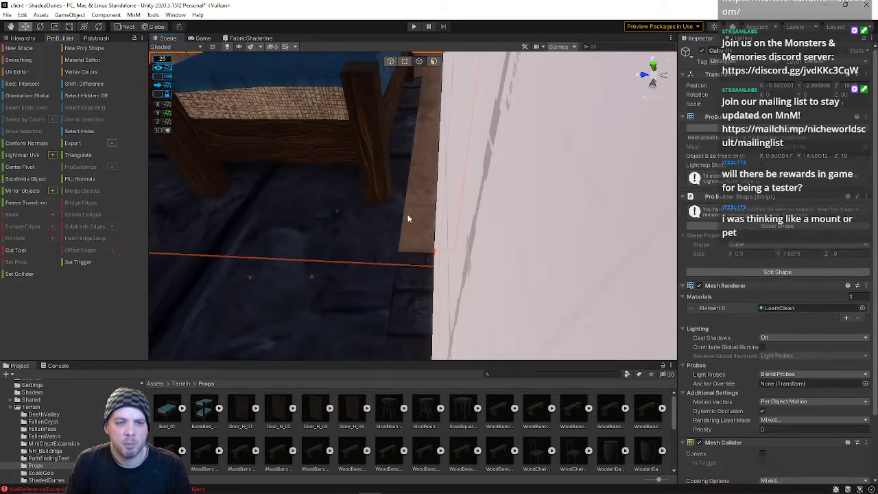
right_click_drag(392, 290, 516, 143)
left_click(516, 121)
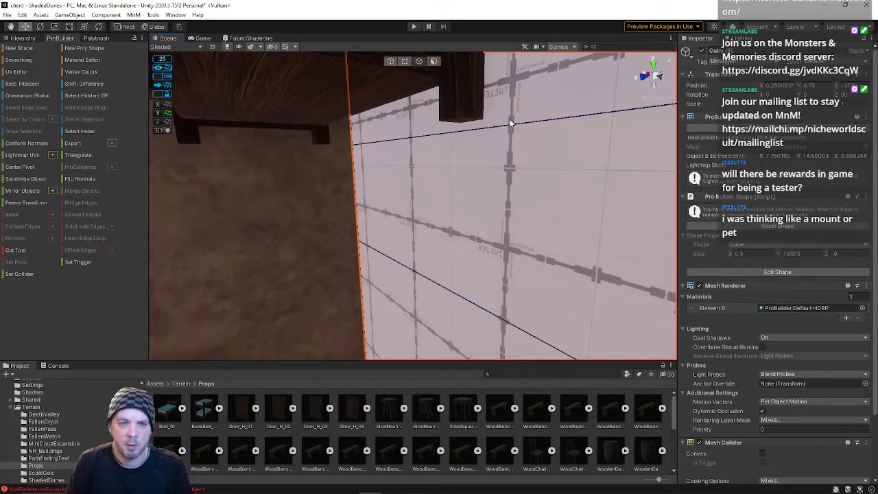
right_click_drag(347, 130, 452, 141)
left_click(433, 289)
left_click(335, 228)
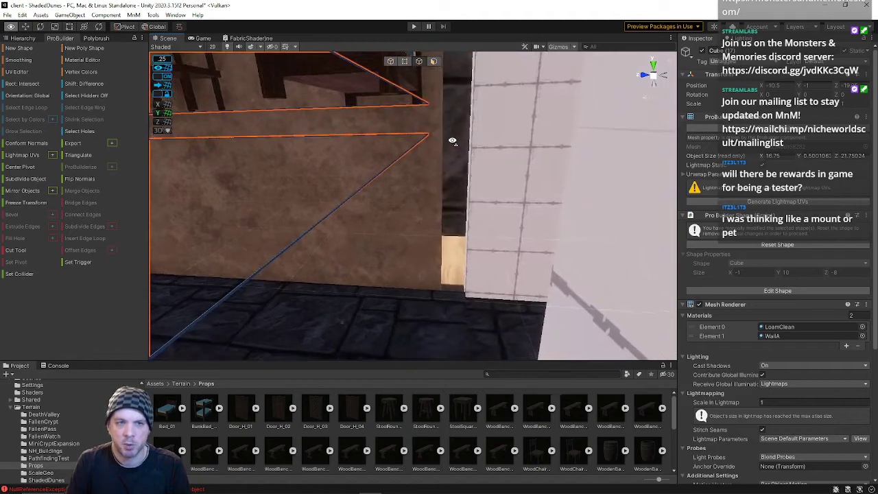
right_click_drag(402, 99, 459, 207)
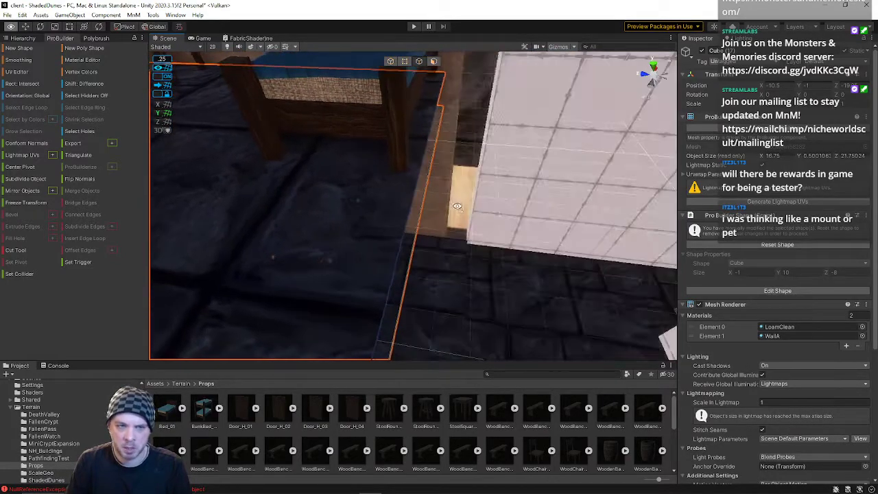
right_click_drag(401, 229, 695, 13)
key("w")
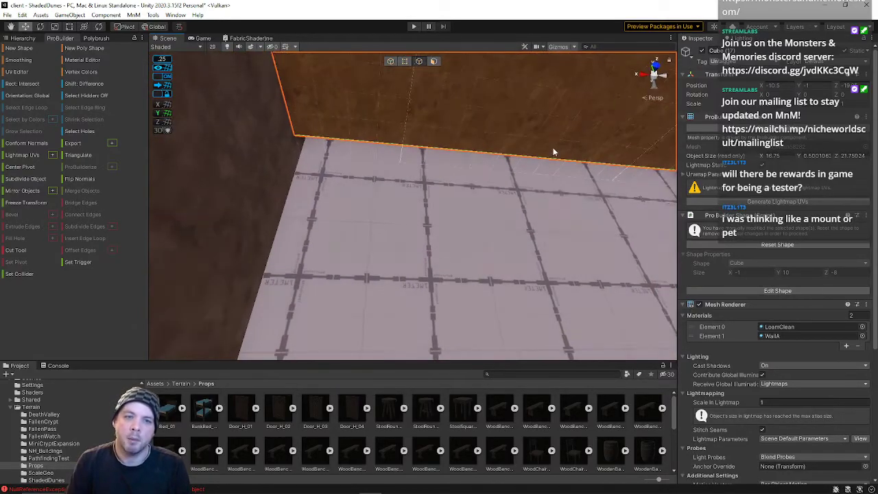
- Select the brown wall's end edges beside the gap and extend them along Z to the white wall, reaching a Z size of 12.75
right_click_drag(556, 159, 591, 304)
left_click(566, 297, "shift")
right_click_drag(529, 303, 594, 299)
right_click_drag(401, 321, 444, 151)
left_click(511, 208)
right_click_drag(428, 184, 467, 107)
left_click(436, 228)
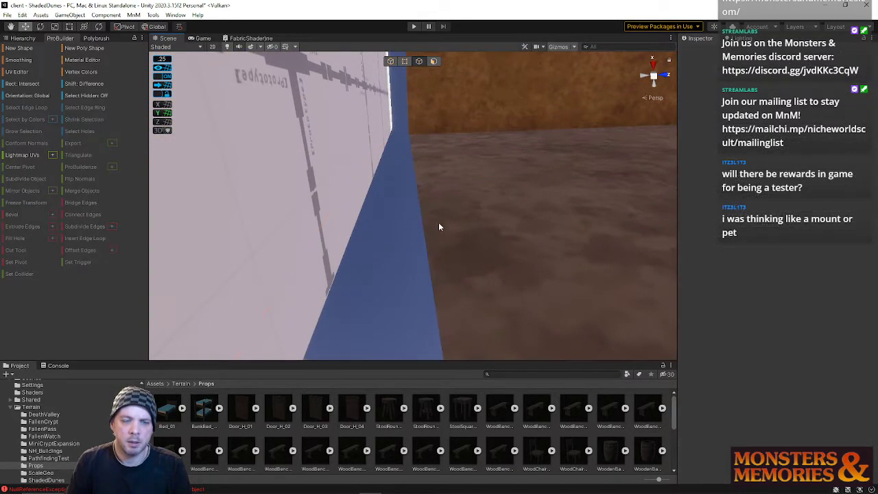
left_click(444, 217)
right_click_drag(445, 217, 343, 337)
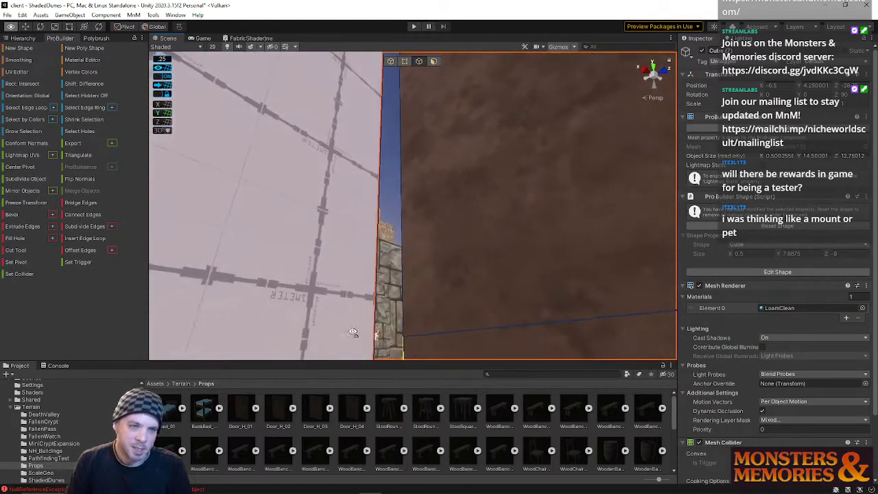
left_click(405, 232)
right_click_drag(405, 232, 93, 404)
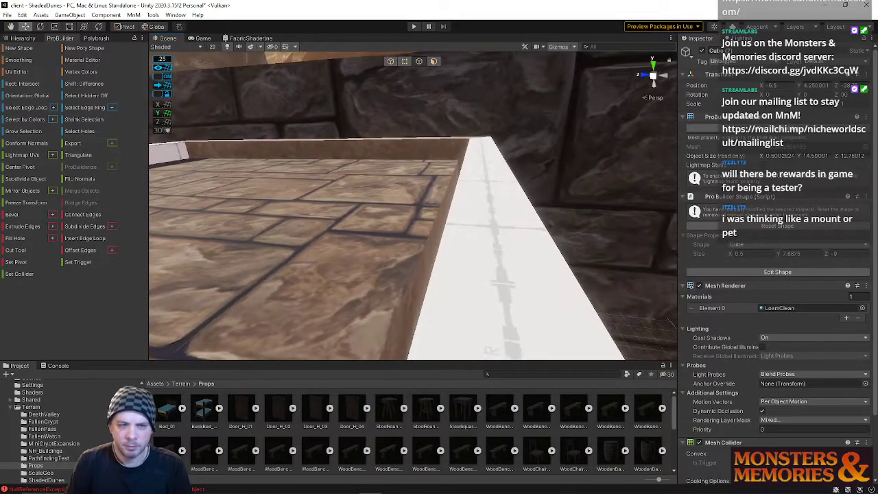
- Select the vertices at the white wall's top end and move them so the end closes squarely against the tan wall's corner
left_click(441, 228)
right_click_drag(410, 187, 337, 227)
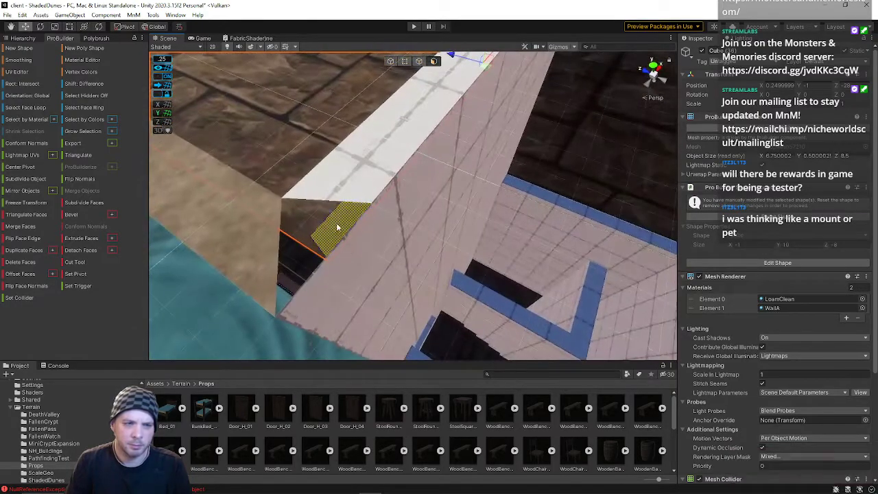
left_click(421, 174)
right_click_drag(421, 174, 286, 172)
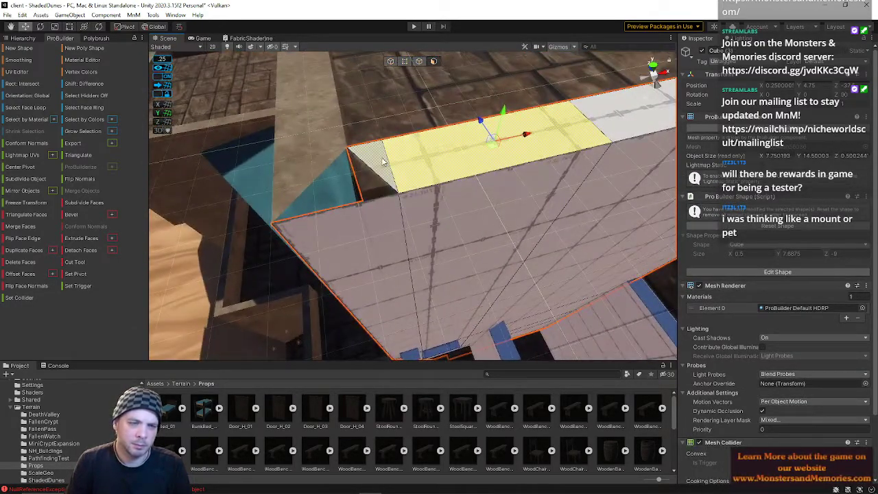
left_click(405, 61)
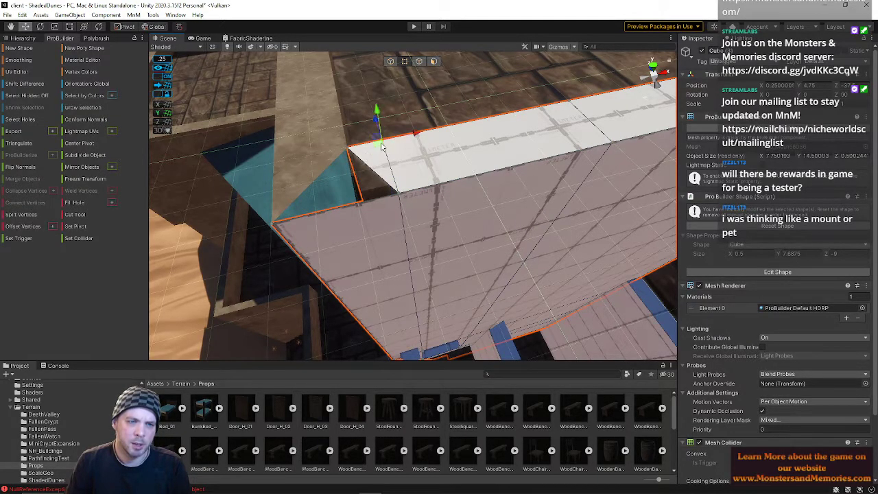
left_click_drag(394, 158, 447, 211, "alt")
left_click(447, 210)
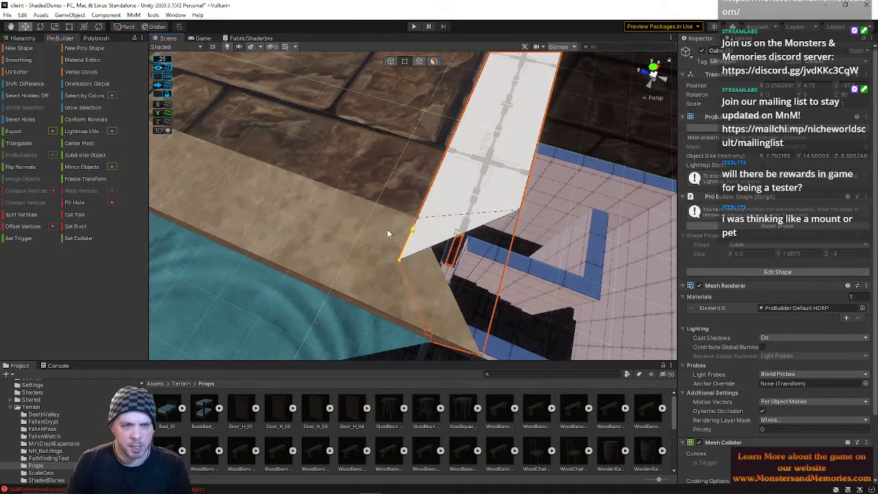
left_click_drag(400, 259, 453, 275)
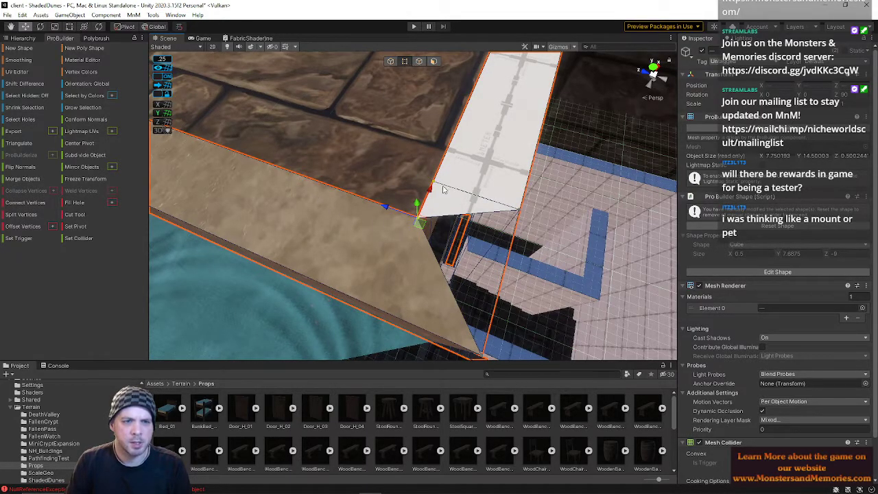
left_click_drag(347, 196, 250, 245, "alt")
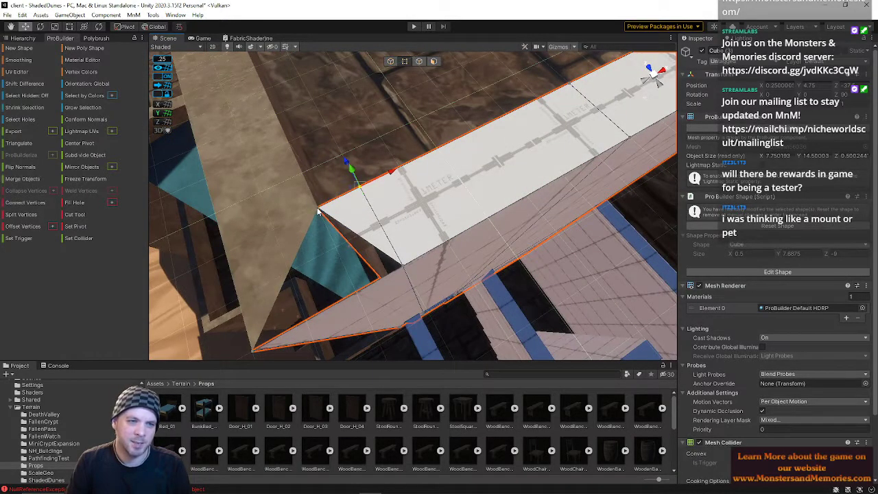
left_click_drag(378, 181, 356, 165, "alt")
mouse_move(454, 160)
left_mouse_down()
mouse_move(500, 160)
mouse_move(439, 159)
left_mouse_up()
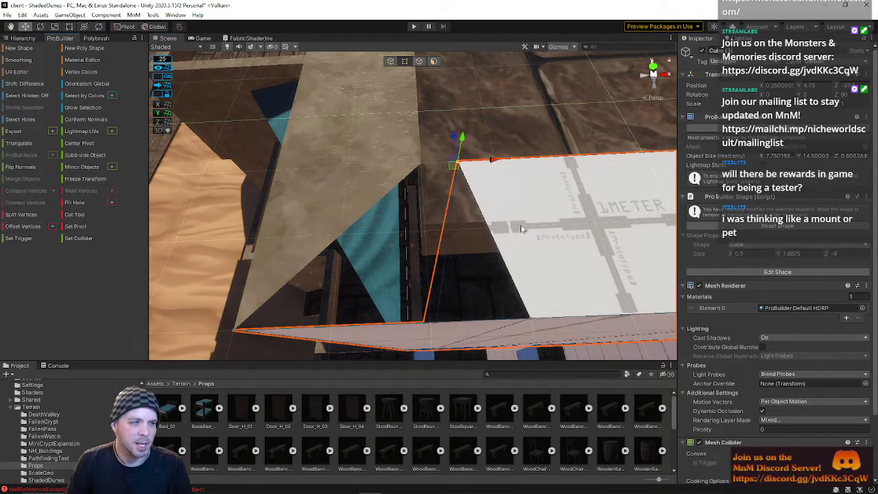
right_click_drag(514, 203, 374, 140)
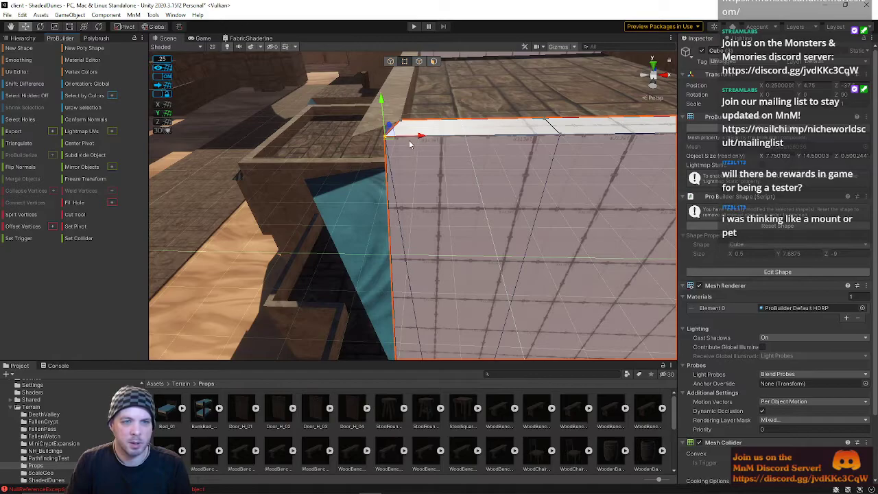
- Move a copy of the brown doorway walls down along Y to the storey below and adjust its height there
right_click_drag(412, 160, 783, 223)
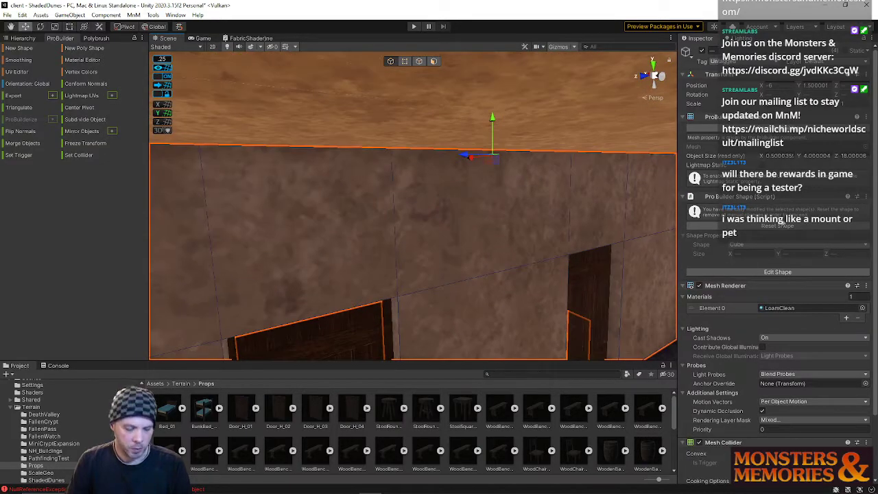
left_click_drag(492, 140, 491, 278)
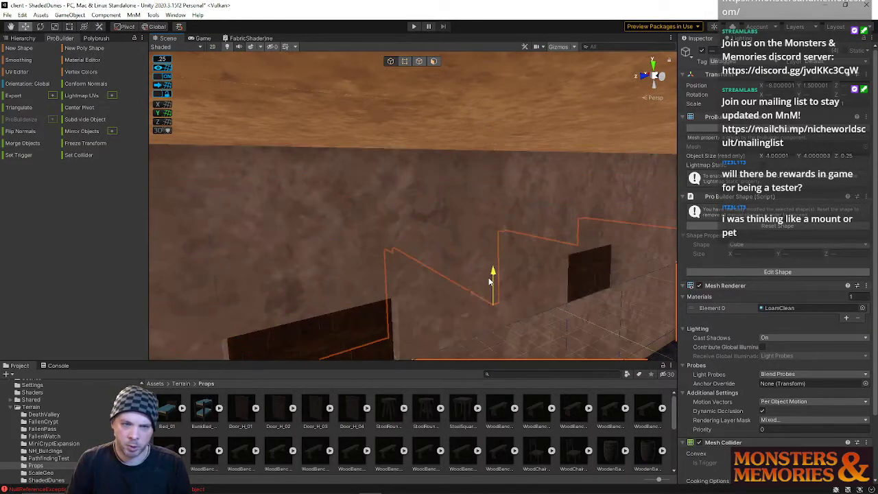
right_click_drag(511, 296, 492, 208)
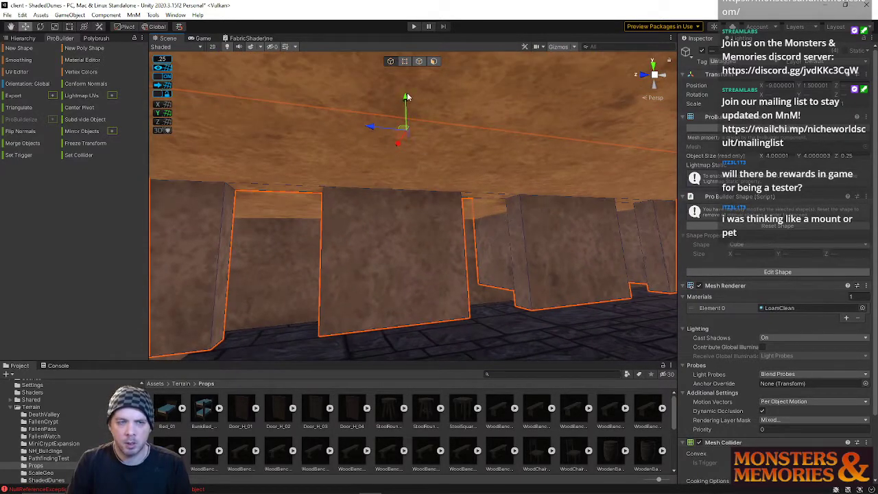
left_click_drag(407, 101, 411, 126)
right_click_drag(481, 223, 597, 258)
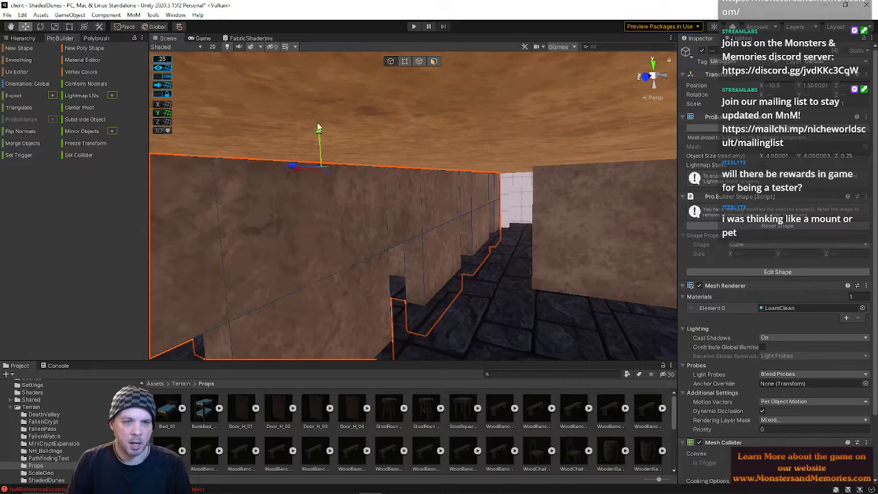
- Select the copied long wall's top edge segments that protrude above the upper floor on the bedroom side
right_click_drag(419, 162, 380, 166)
right_click_drag(472, 160, 240, 90)
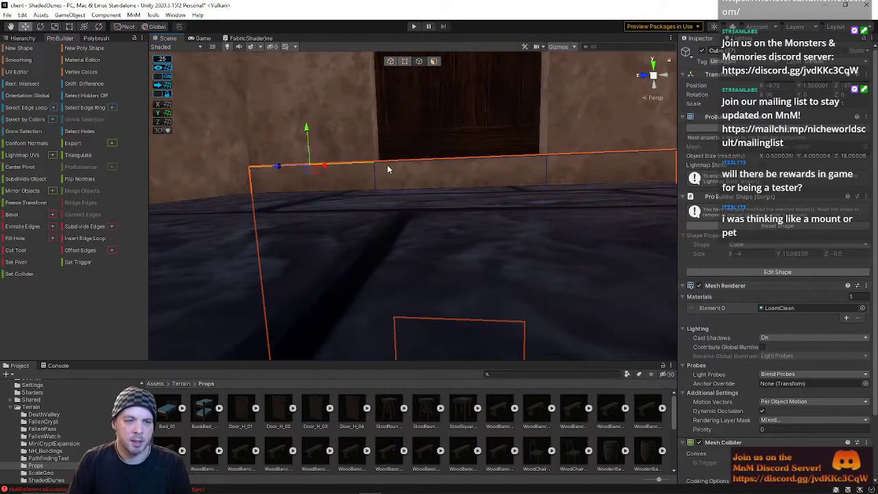
key("f")
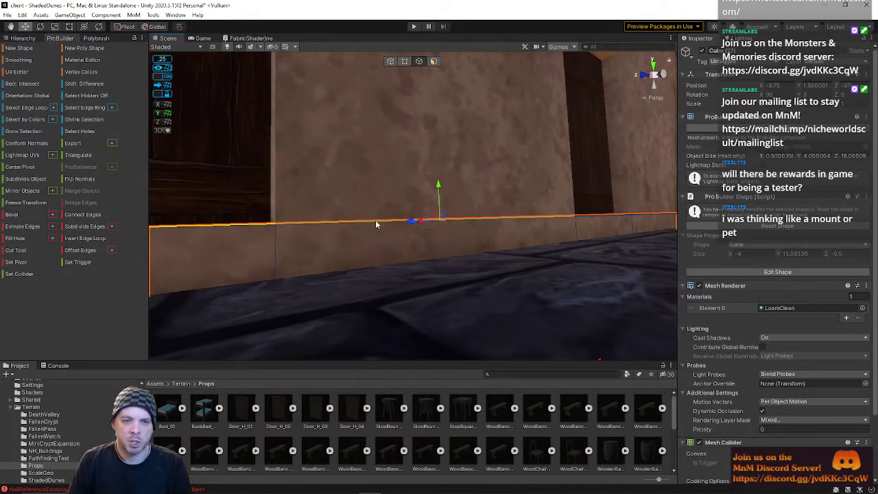
right_click_drag(253, 224, 313, 208)
left_click(313, 211)
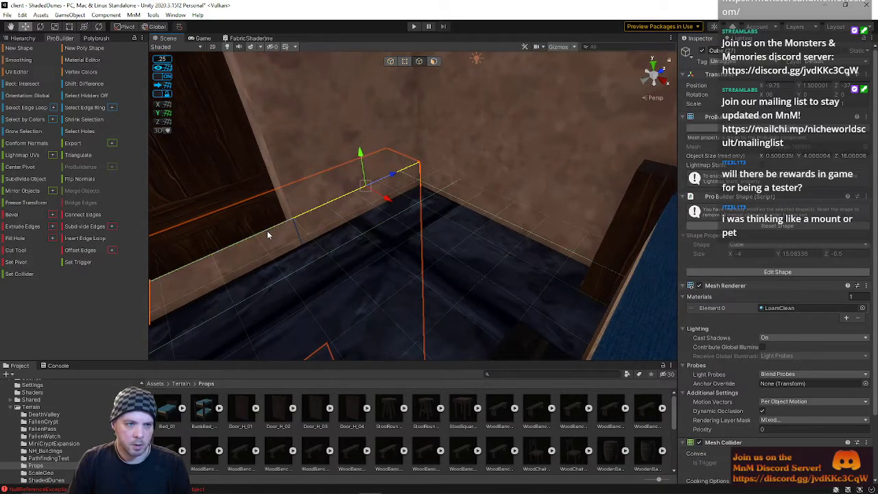
key("f")
right_click_drag(305, 214, 371, 128)
left_click(385, 178, "shift")
left_click(416, 211, "shift")
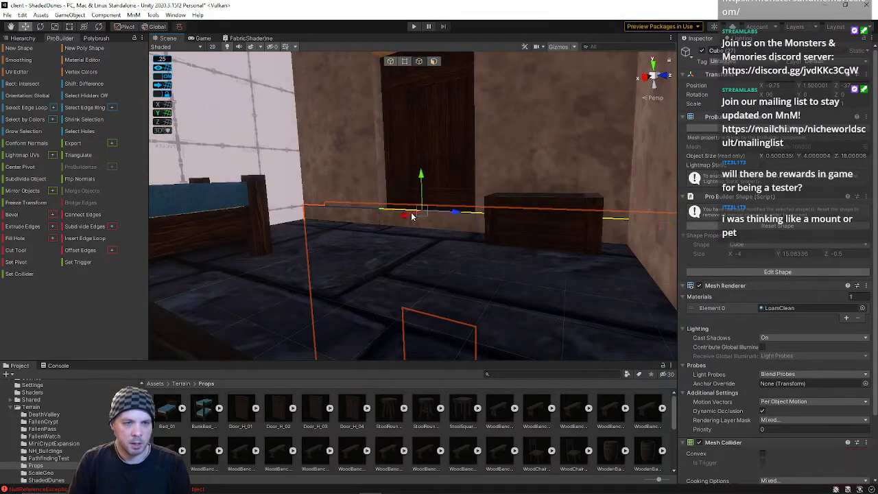
- Add the remaining top edge segments along the opposite side of the copied long wall to the selection
right_click_drag(413, 213, 588, 201)
left_click(552, 197)
right_click_drag(446, 232, 291, 214)
left_click(274, 198)
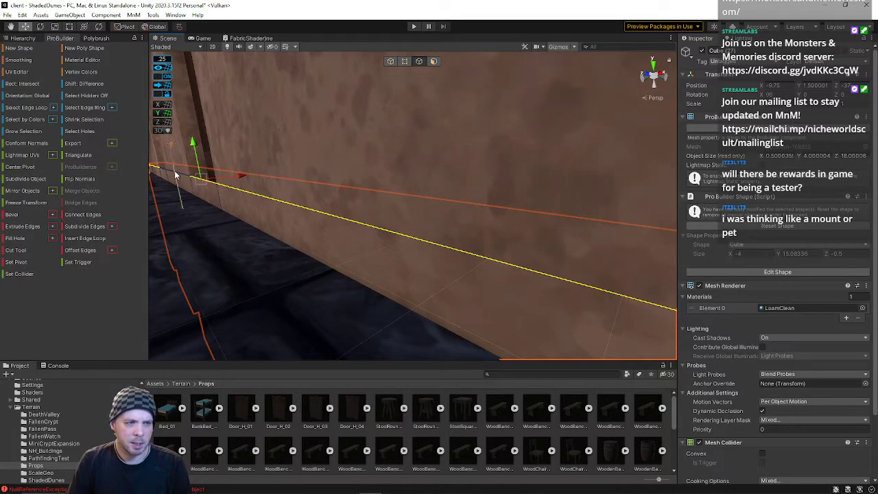
right_click_drag(205, 177, 172, 161)
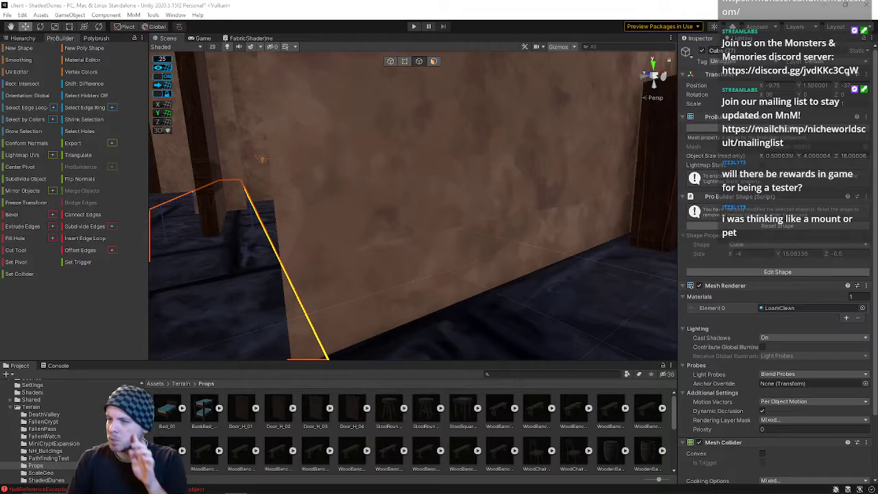
right_click_drag(399, 179, 408, 196)
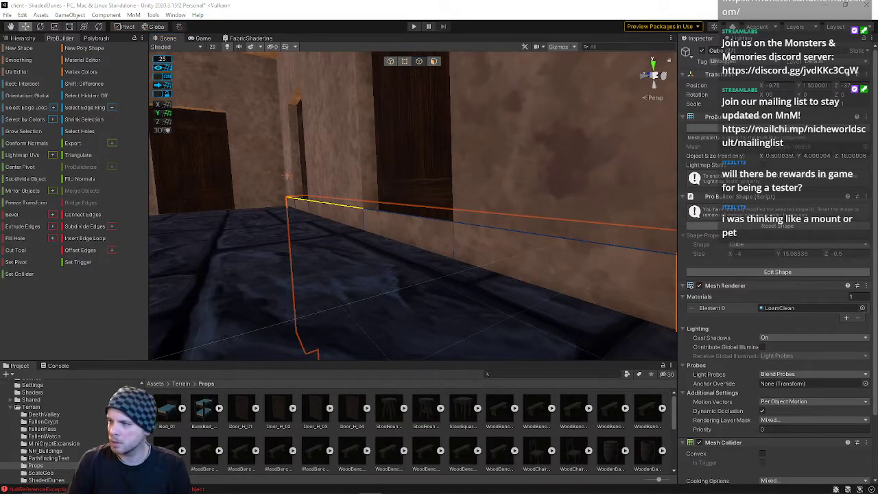
left_click(441, 222)
right_click_drag(442, 221, 530, 186)
left_click(541, 204)
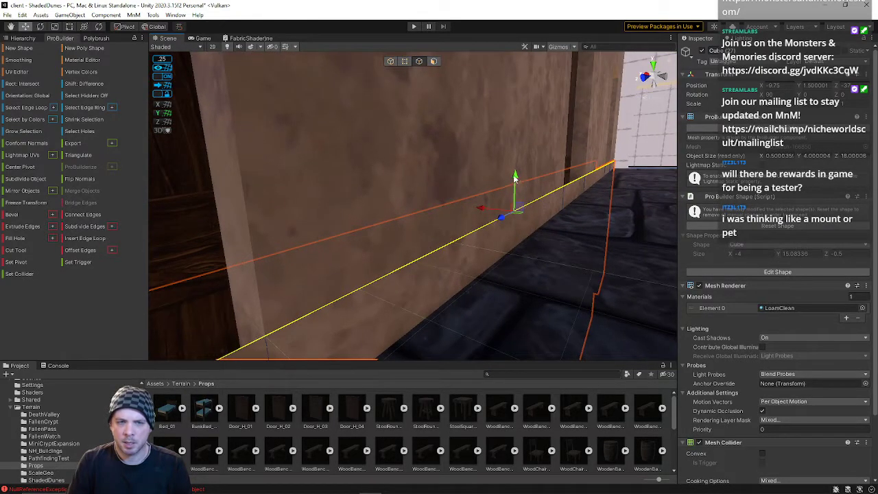
- Lower the selected top edges along Y to the underside of the ceiling, reducing the lower wall's height to 3.25
right_click_drag(516, 245, 478, 152)
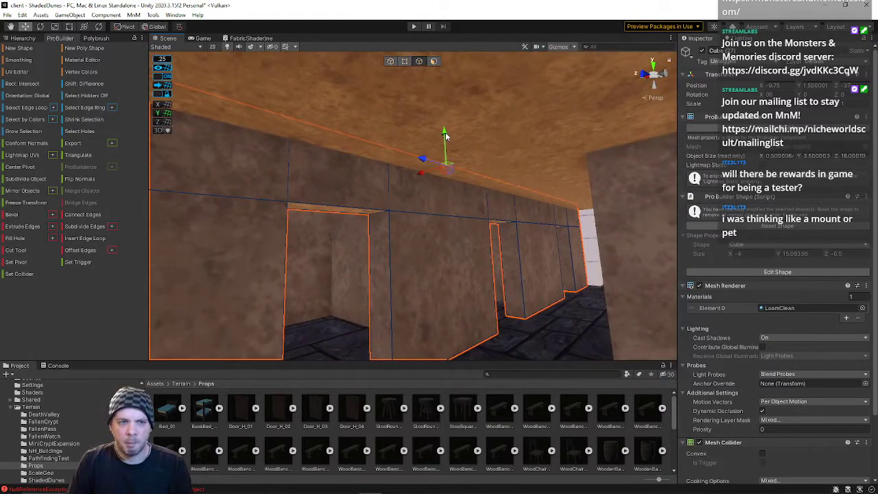
right_click_drag(445, 146, 421, 145)
mouse_move(556, 105)
left_mouse_down()
mouse_move(558, 119)
mouse_move(560, 92)
mouse_move(558, 107)
left_mouse_up()
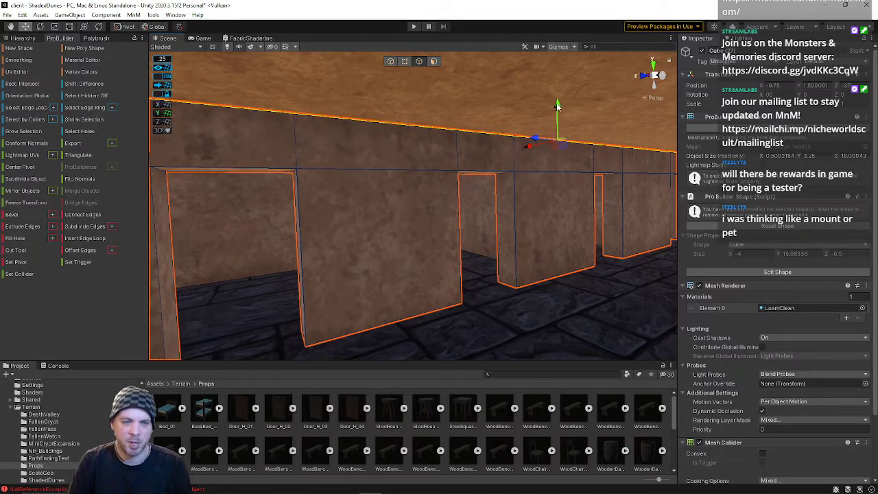
mouse_move(556, 106)
left_mouse_down()
mouse_move(558, 118)
mouse_move(563, 92)
mouse_move(563, 103)
left_mouse_up()
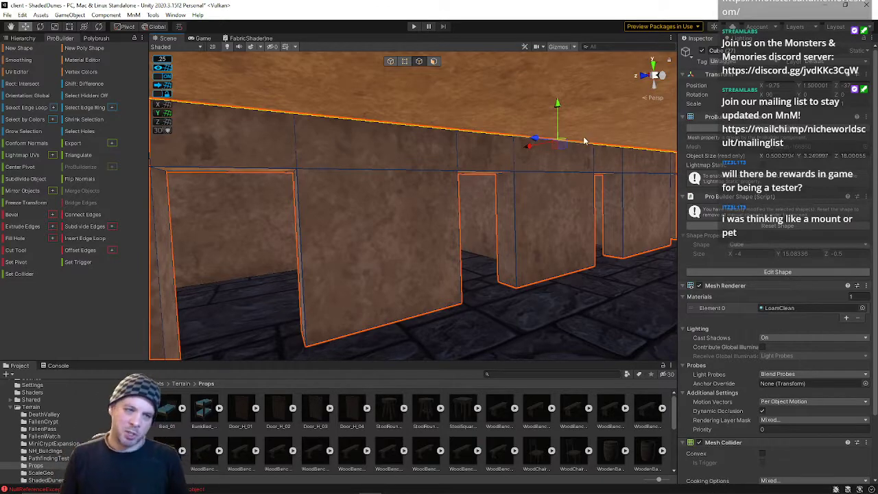
- Inspect the white doorway and the passage behind it, and how the adjoining brown walls and ceiling meet them
right_click_drag(470, 180, 594, 167)
key("w")
left_click(510, 214)
right_click_drag(510, 214, 541, 300)
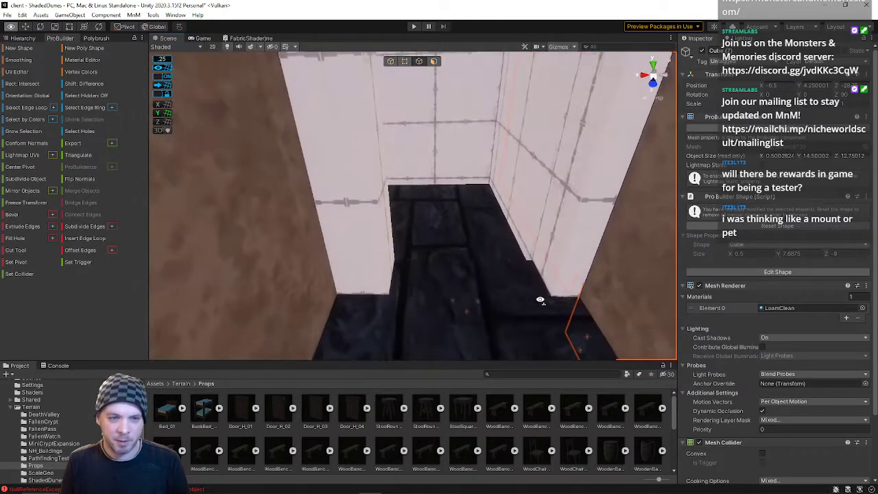
right_click_drag(416, 193, 398, 144)
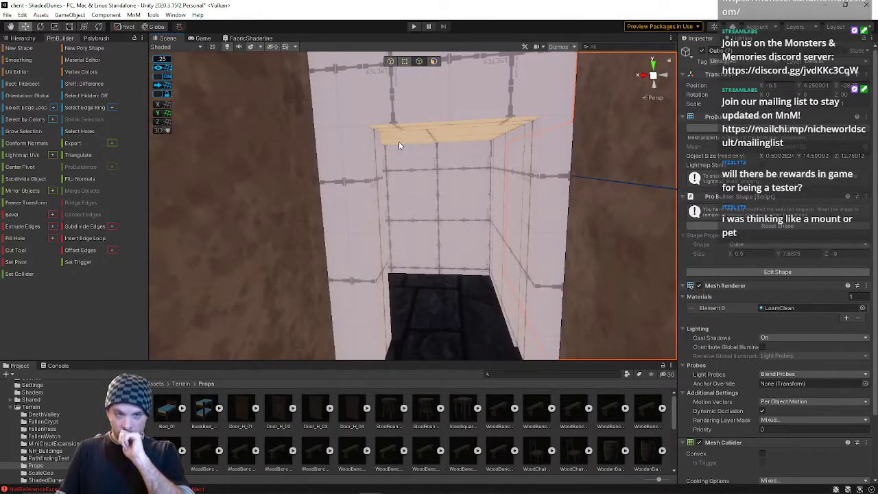
right_click_drag(509, 157, 121, 142)
right_click_drag(539, 197, 107, 184)
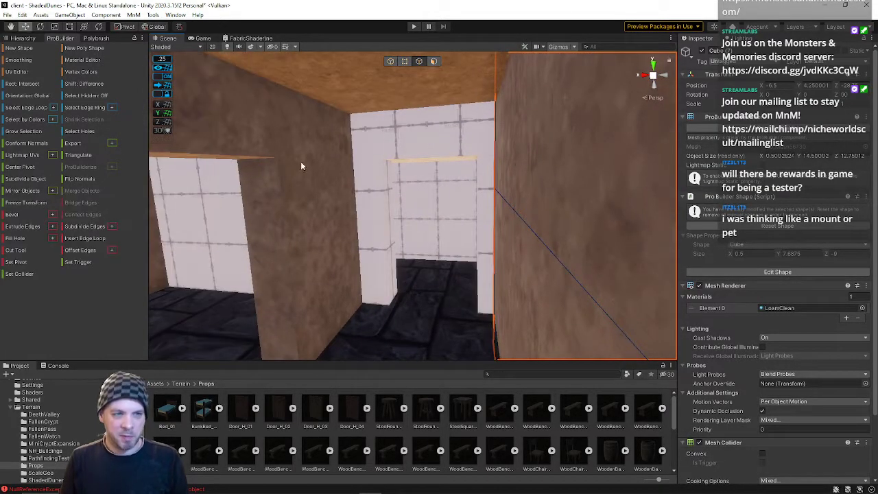
- Select both side faces of the white doorway opening and shift them along X using 0.125 grid snapping
key("w")
mouse_move(445, 176)
right_mouse_down()
mouse_move(433, 189)
mouse_move(440, 172)
right_mouse_up()
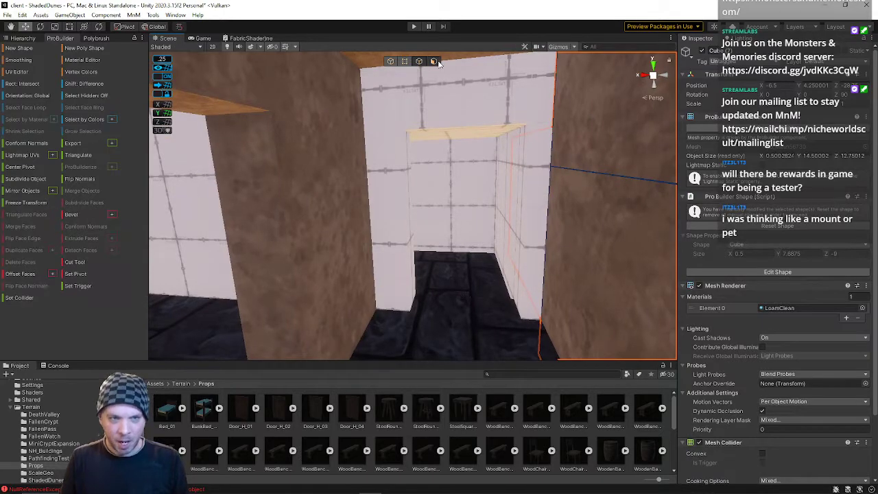
left_click(412, 202)
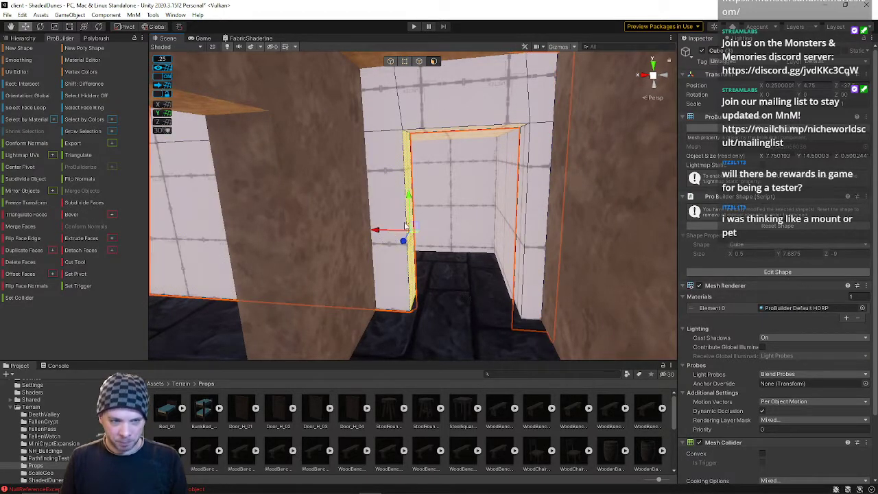
right_click_drag(426, 206, 436, 208)
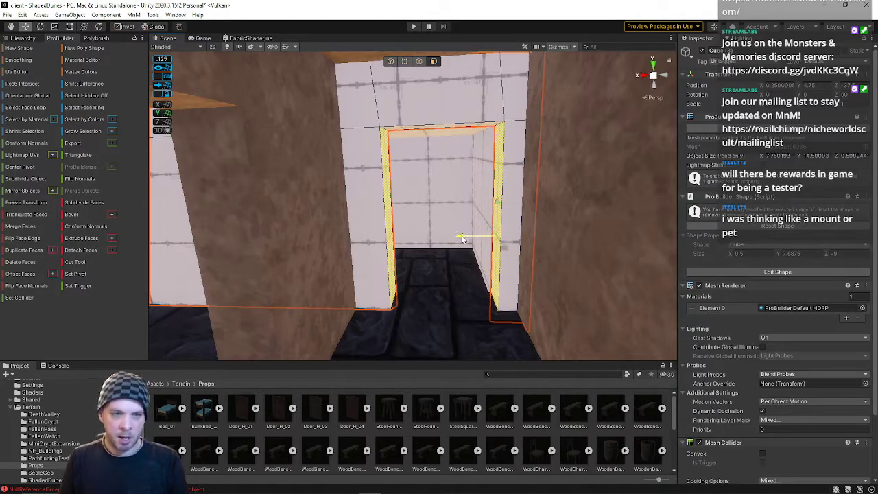
right_click_drag(455, 239, 47, 221)
- Examine the corner vertices of the white doorway where its wall meets the ceiling and the adjoining brown wall
right_click_drag(413, 175, 350, 152)
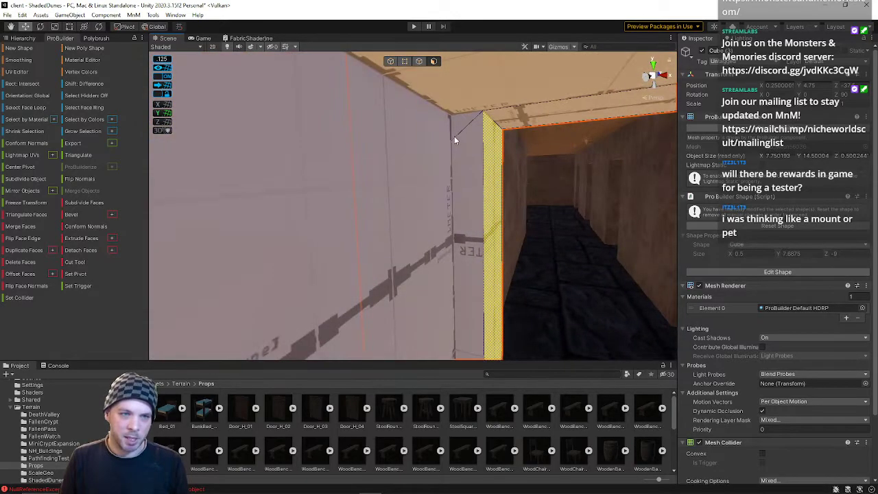
right_click_drag(407, 126, 391, 185)
key("h")
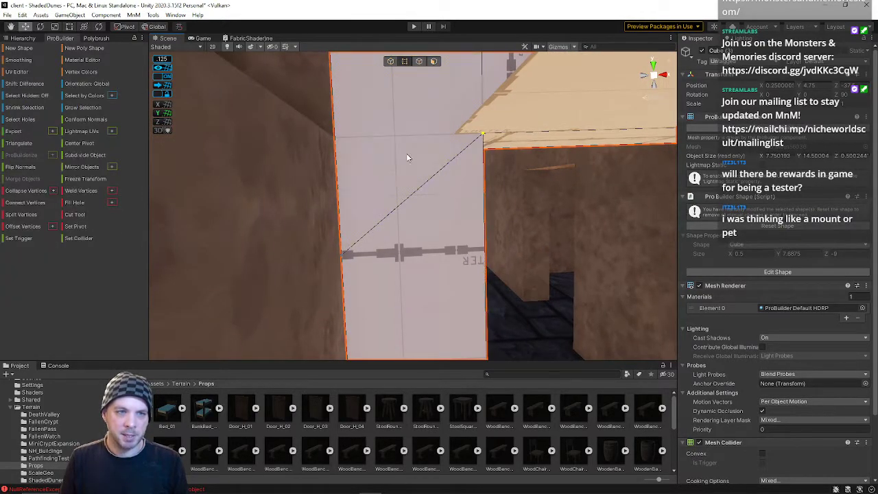
right_click_drag(426, 211, 455, 44)
key("w")
left_click(433, 136)
- Select the underside faces of the ceiling above the corridor and the adjoining rooms
left_click(433, 61)
right_click_drag(443, 133, 473, 260)
left_click(479, 268)
left_click(427, 307, "shift")
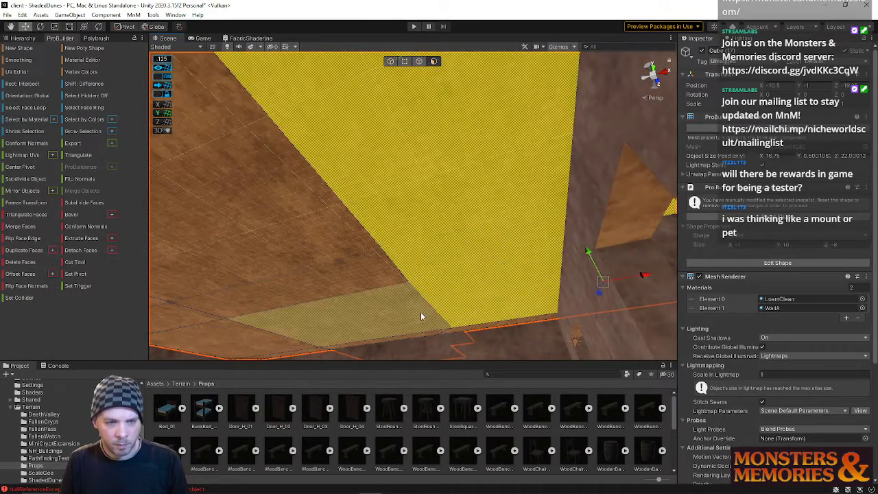
right_click_drag(345, 275, 263, 274)
left_click(258, 236, "shift")
left_click(240, 224, "shift")
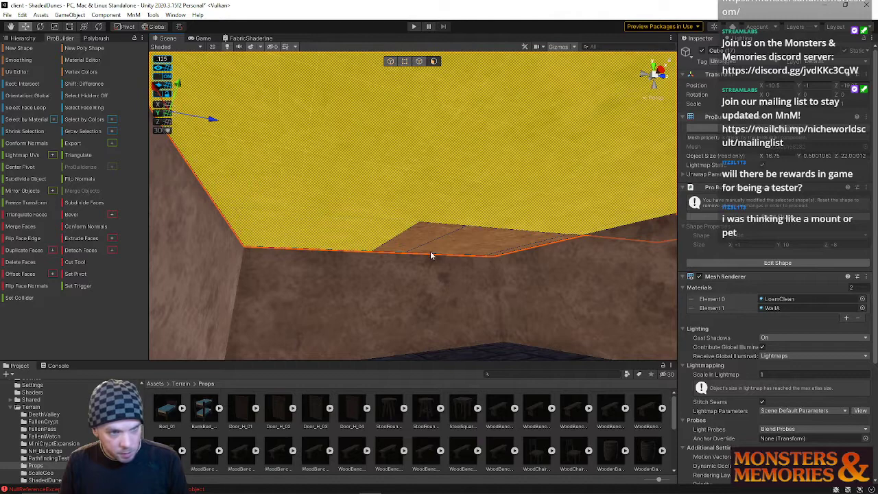
right_click_drag(233, 261, 343, 257)
right_click_drag(124, 206, 207, 126)
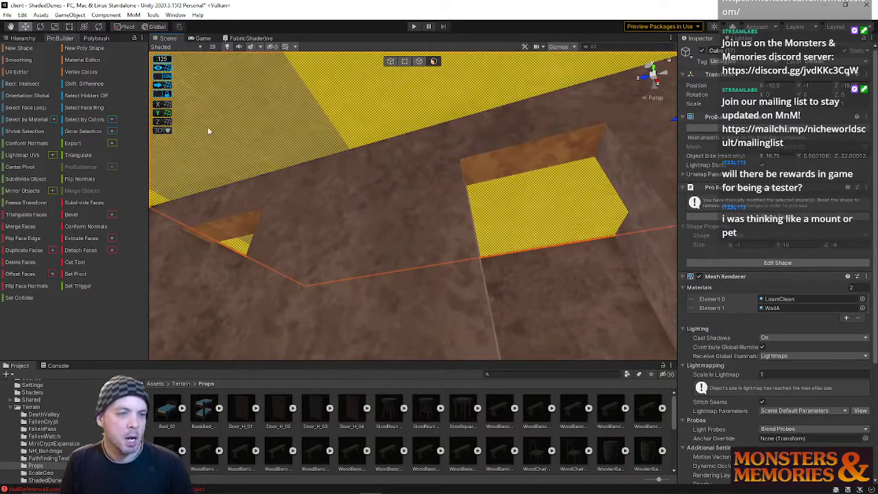
- Set the UV tiling of the selected ceiling faces to 8 and check the surrounding surfaces
left_click(26, 73)
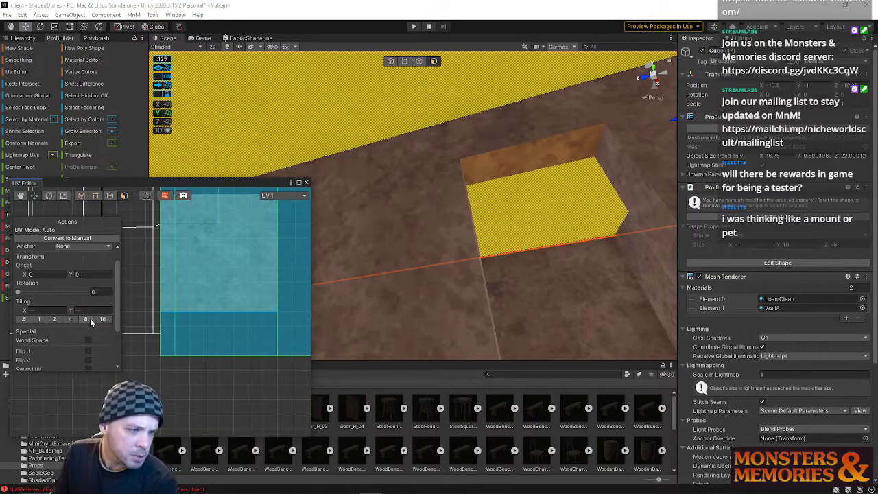
left_click(87, 319)
left_click(306, 182)
right_click_drag(431, 210, 641, 259)
left_click(531, 227)
right_click_drag(532, 226, 398, 305)
left_click(426, 277)
right_click_drag(426, 277, 239, 271)
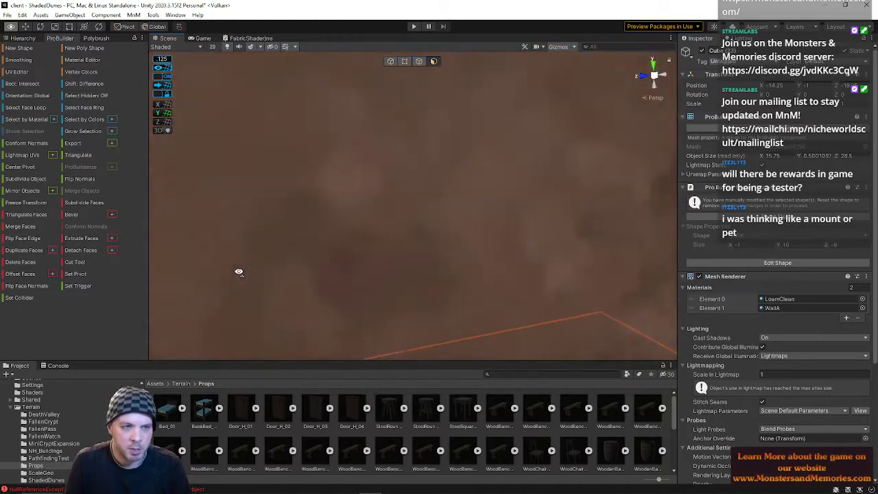
scroll(336, 199, "up", 3)
- Select the wooden door's mesh on the upper floor as an object and locate its parent, Door (13), in the Doors group
left_click(388, 61)
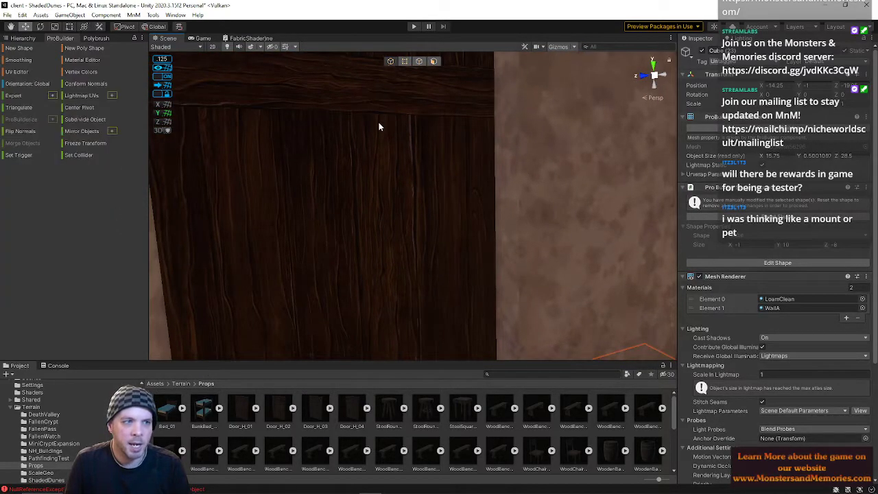
left_click(378, 126)
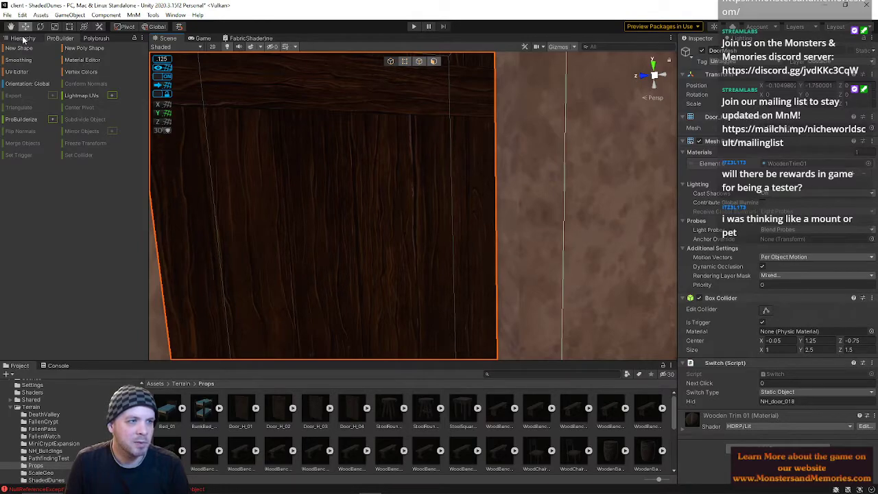
left_click(24, 38)
key("f")
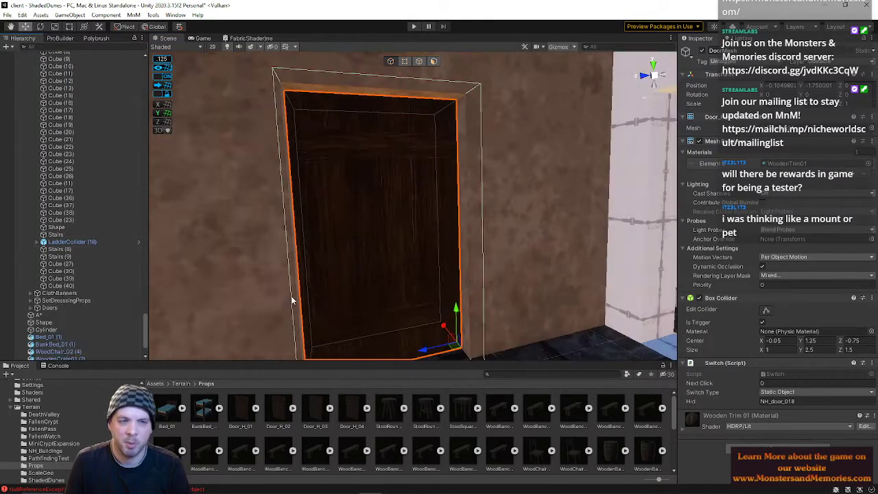
scroll(69, 304, "down", 3)
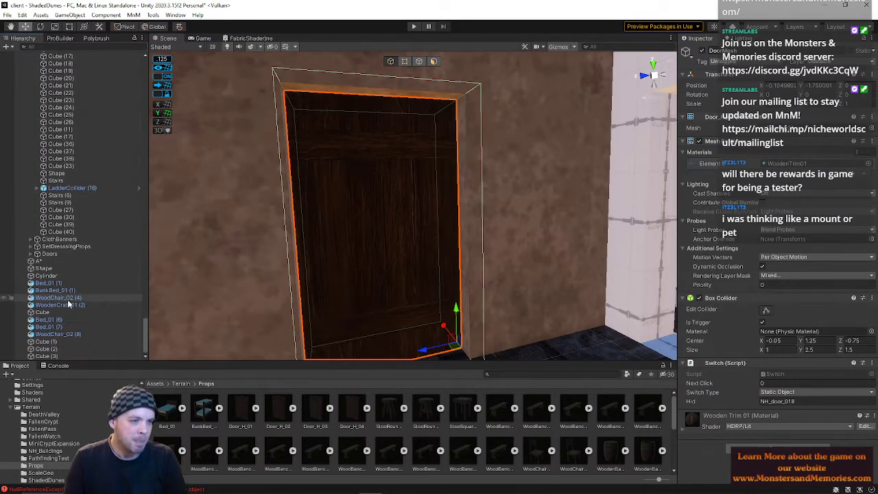
left_click(407, 253)
left_click(404, 159)
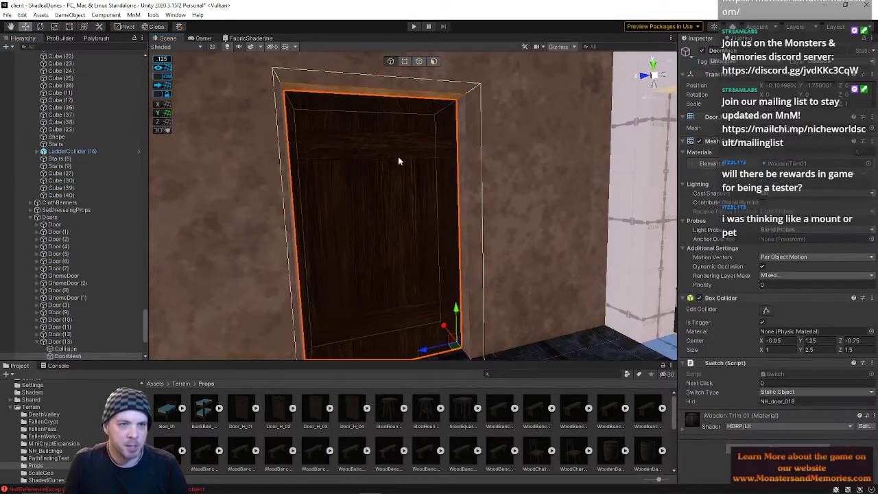
scroll(64, 337, "down", 5)
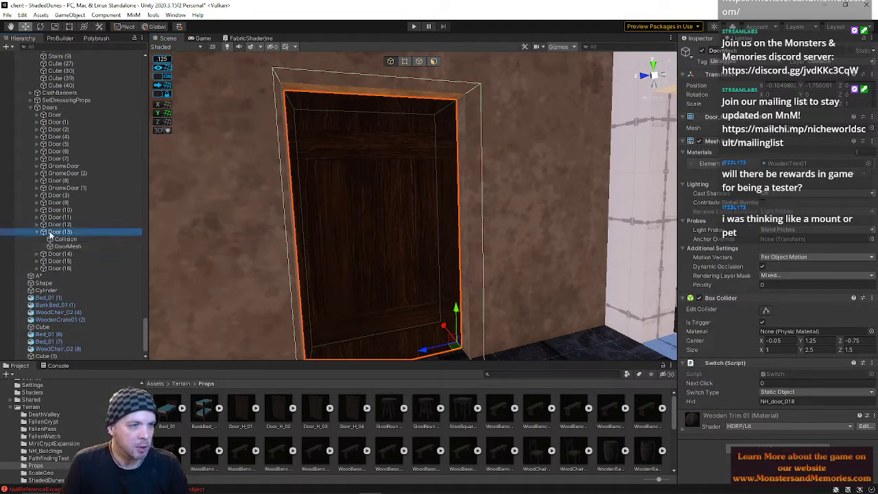
- Duplicate Door (13) with its collision and mesh, and lower the copy along Y to 1.875 into the doorway below
left_click(65, 247, "shift")
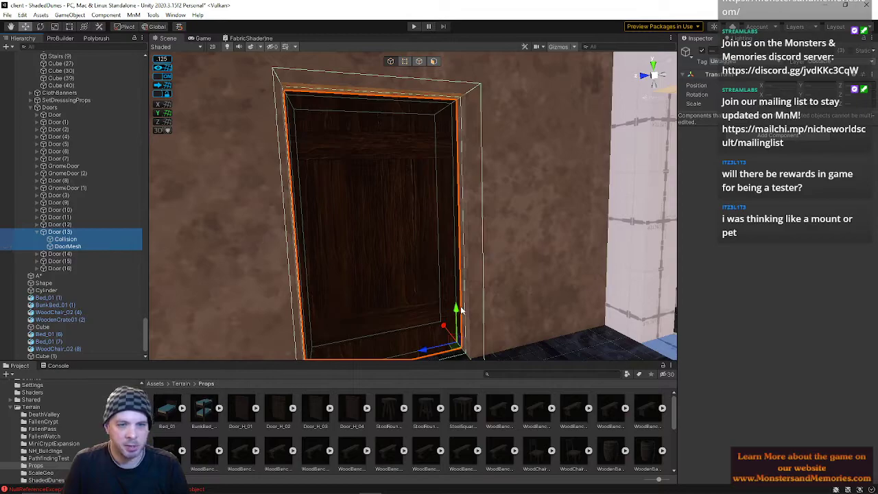
key("ctrl+d")
left_click_drag(456, 148, 465, 353)
right_click_drag(448, 284, 608, 237)
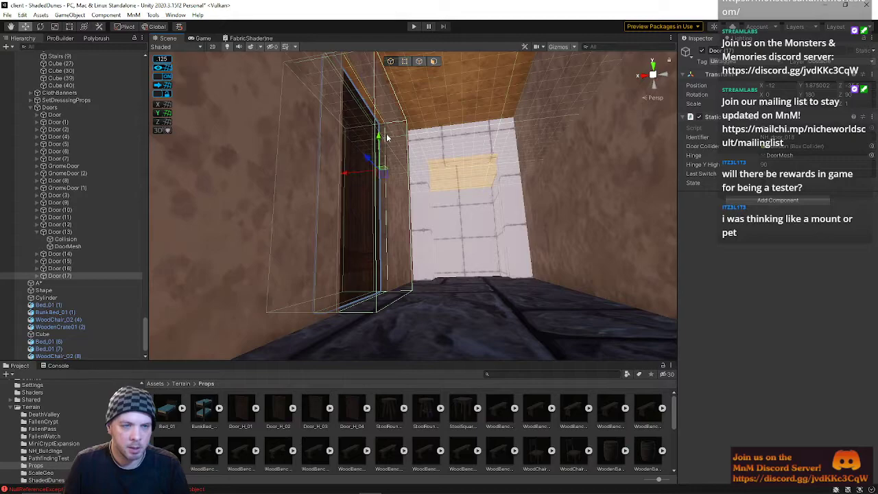
right_click_drag(376, 137, 291, 172)
- Check the IDs on other doors and set the copied door's mesh Hid and its Identifier to NH_door_022
right_click_drag(590, 164, 509, 189)
left_click(436, 178)
left_click(412, 161)
left_click(565, 206)
left_click(565, 206)
left_click(509, 189)
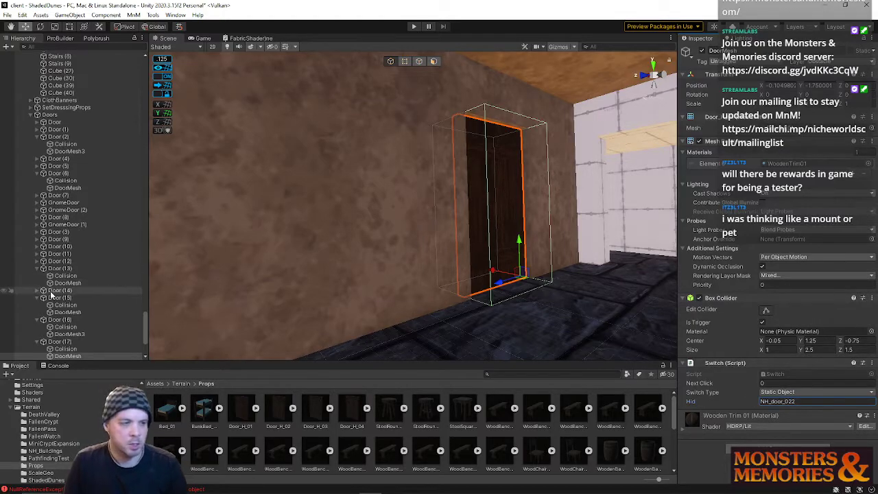
left_click(64, 342)
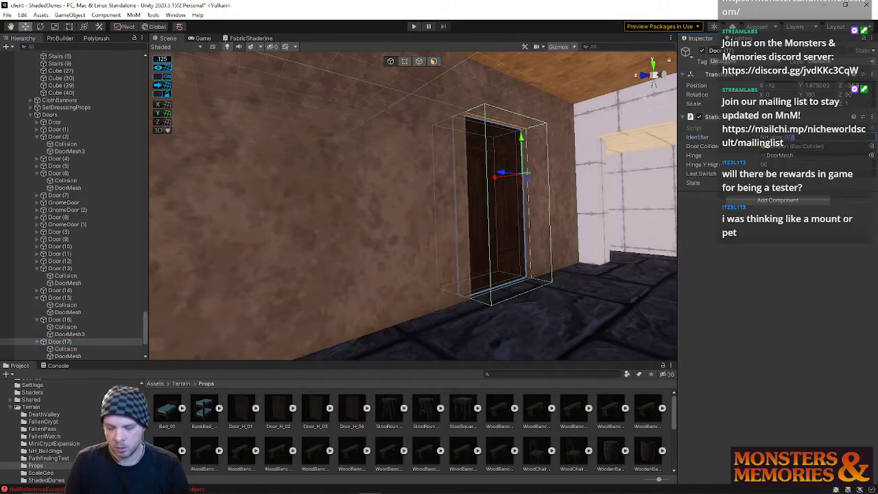
- Select Door (10), Door (11) and Door (12) along the upper corridor, together with their collision and mesh children
right_click_drag(523, 266, 506, 201)
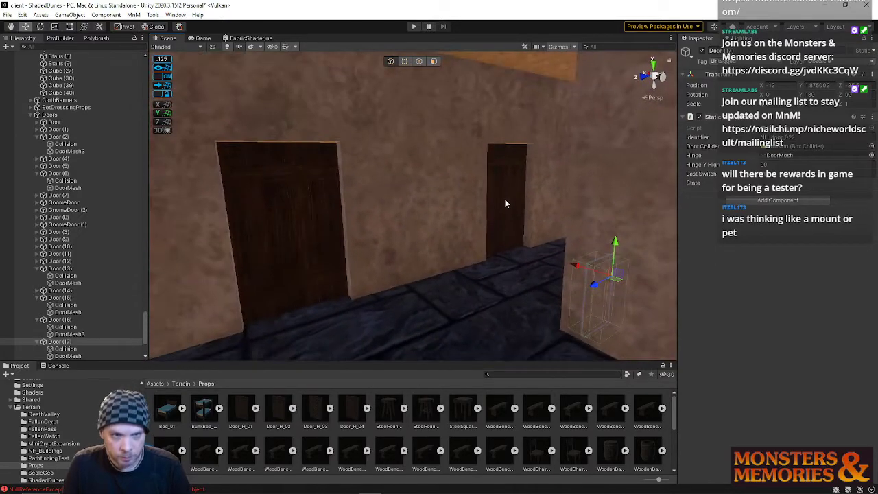
left_click(505, 201)
left_click(55, 262)
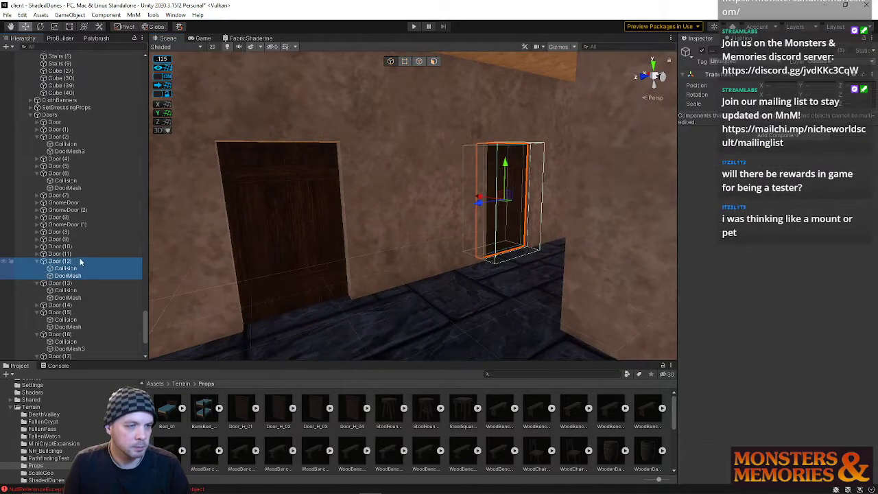
left_click(259, 238)
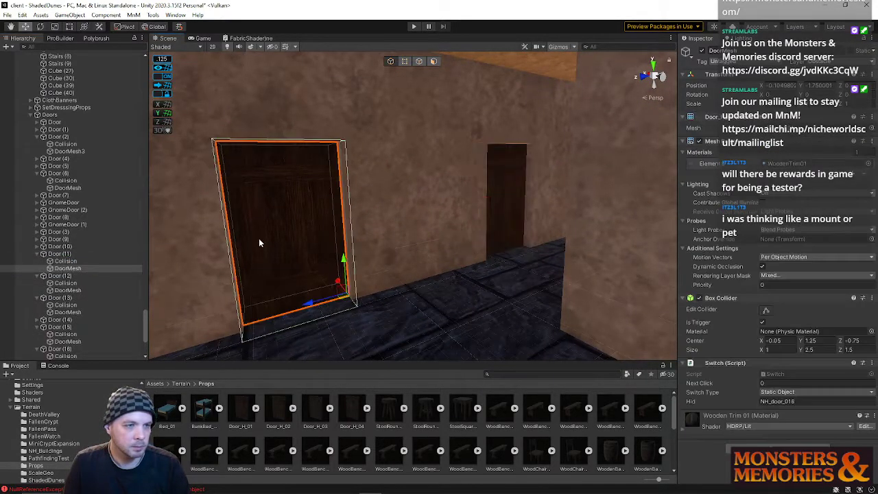
left_click(61, 275)
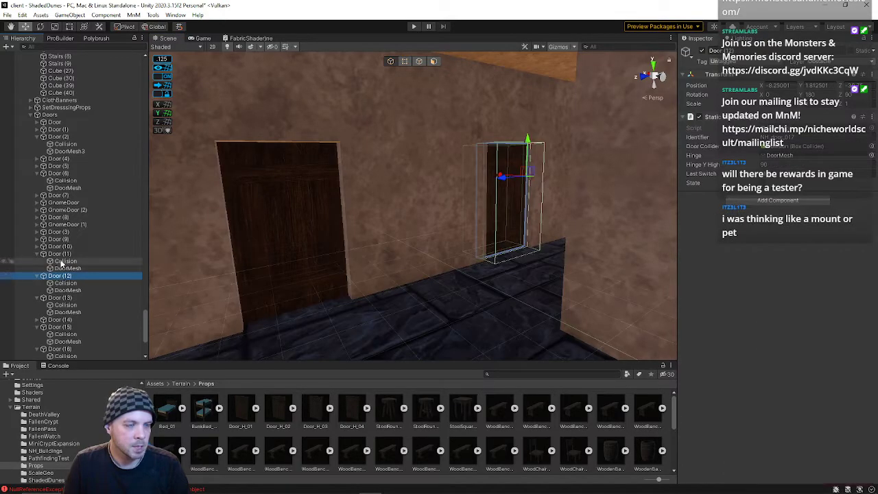
double_click(61, 255)
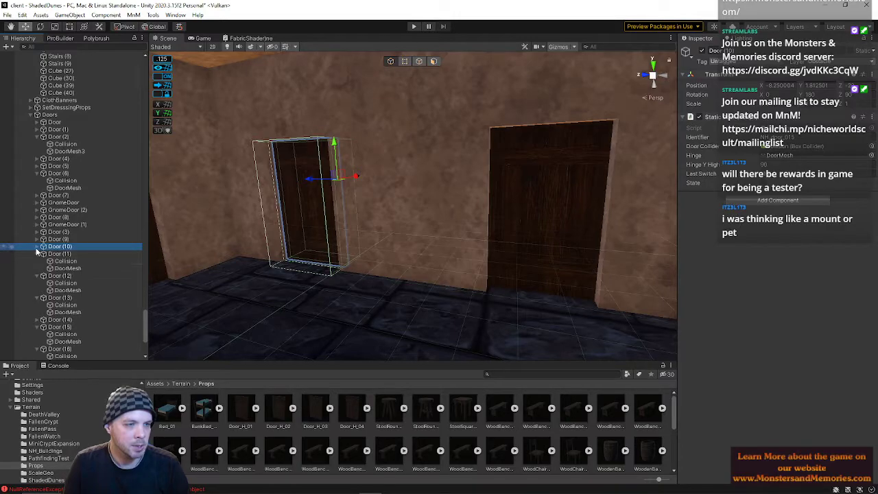
left_click(52, 262, "shift")
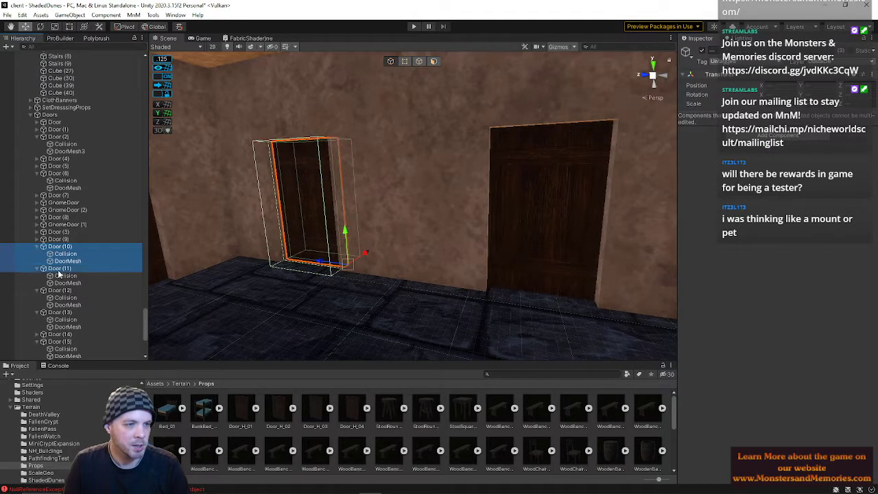
right_click_drag(358, 230, 391, 224)
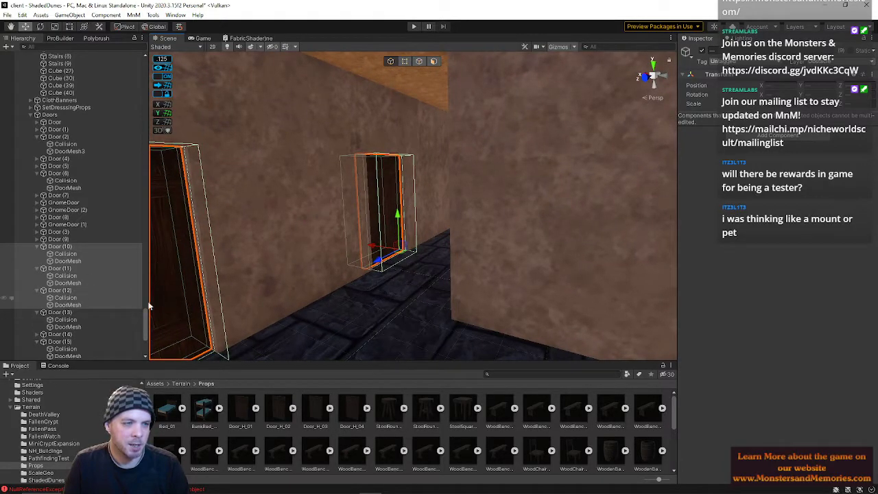
right_click_drag(307, 240, 193, 249)
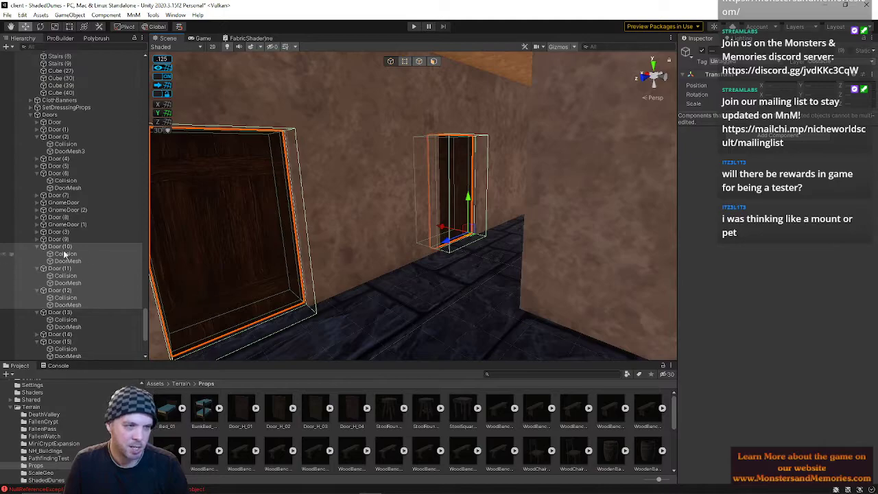
- Duplicate the three selected doors and lower the copies along Y to 1.875, fitting them into the doorways below
left_click(465, 194)
right_click_drag(455, 190, 219, 203)
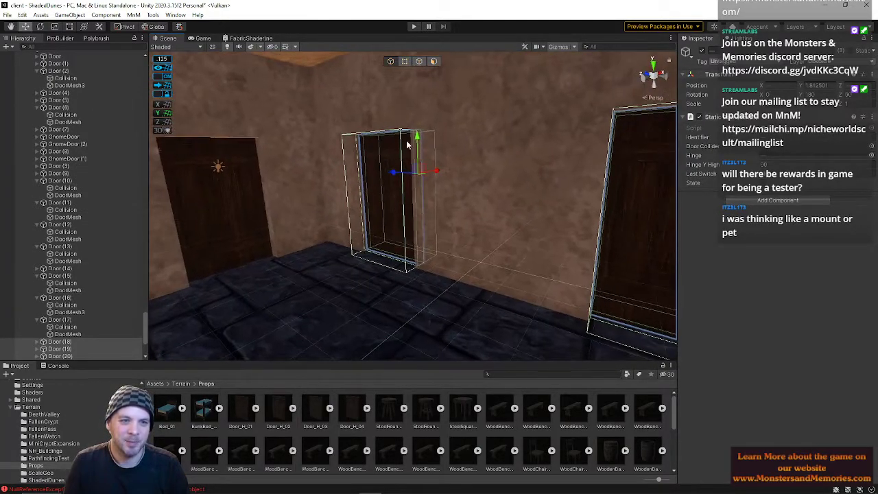
left_click_drag(417, 138, 412, 222)
right_click_drag(415, 269, 410, 82)
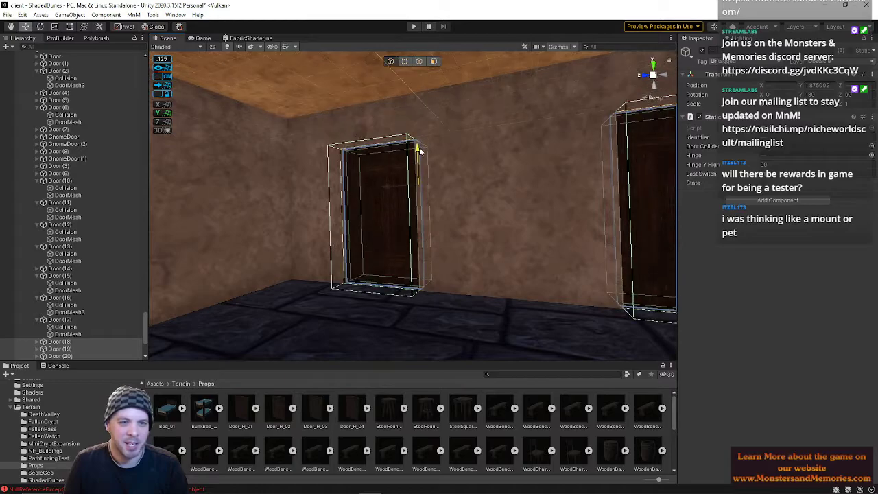
right_click_drag(449, 153, 616, 183)
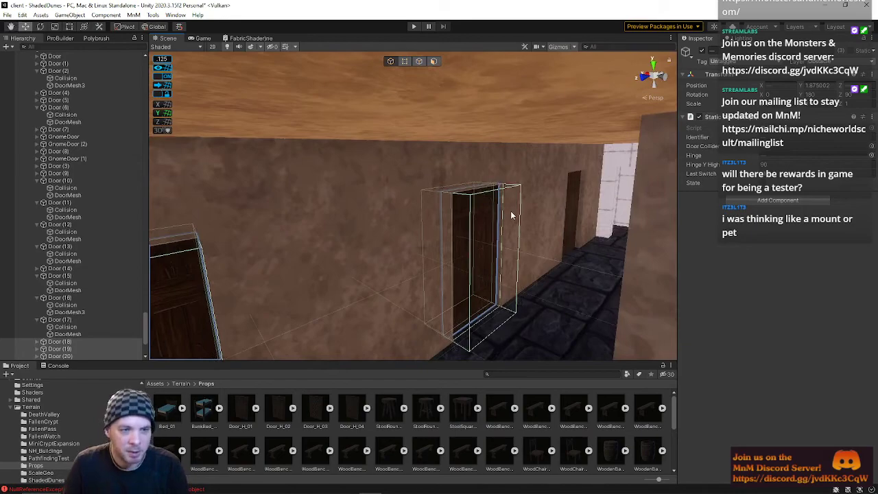
- Set Door (18)'s Identifier to NH_door_022 and update its DoorMesh Hid to match
right_click_drag(309, 265, 292, 275)
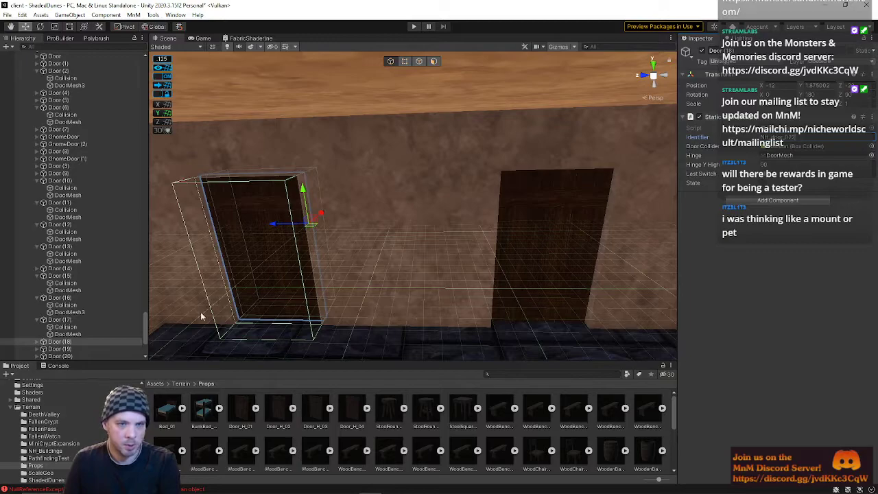
left_click(37, 342)
scroll(41, 329, "down", 3)
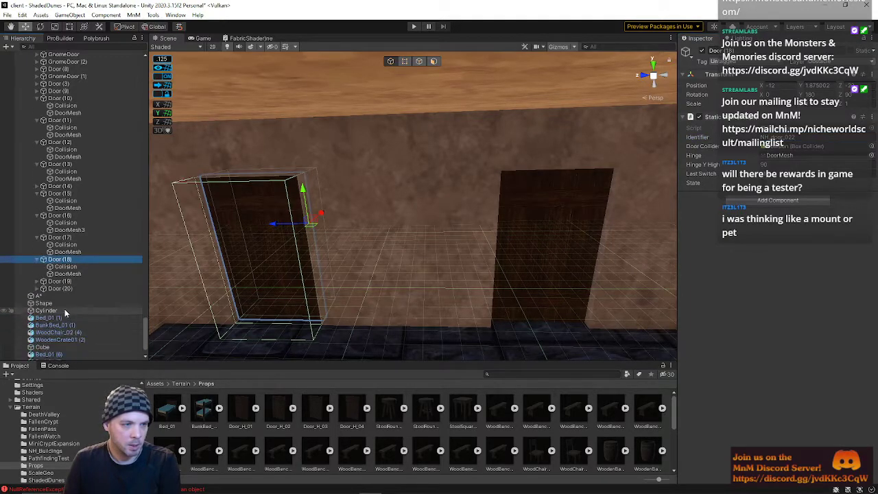
left_click(63, 267)
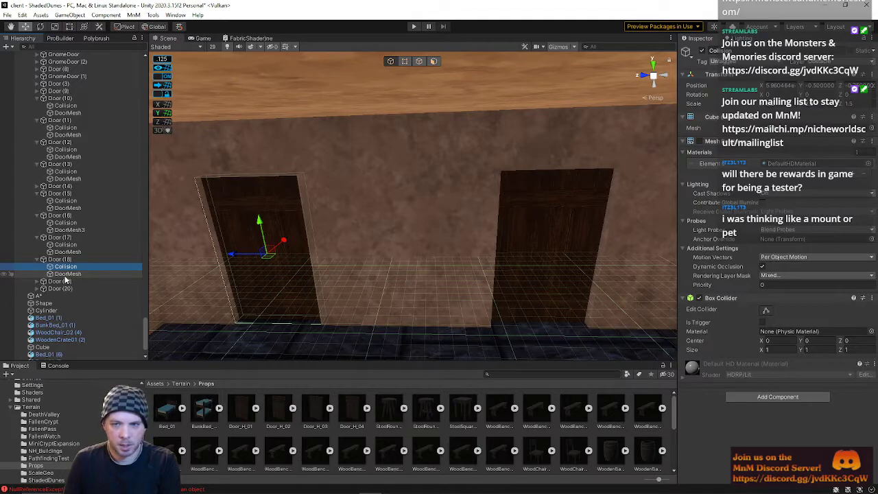
left_click(67, 273)
left_click(796, 403)
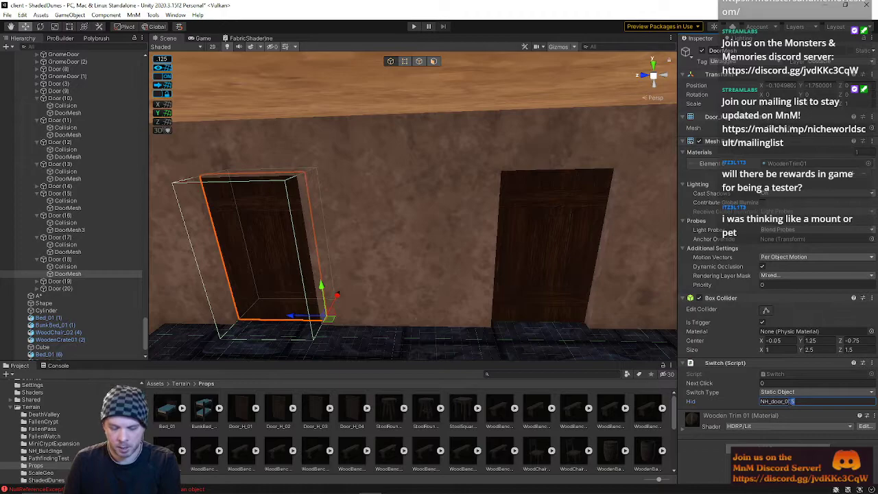
- Give Door (19)'s Identifier and its DoorMesh Hid the next door number in the sequence
right_click_drag(556, 351, 618, 347)
left_click(398, 270)
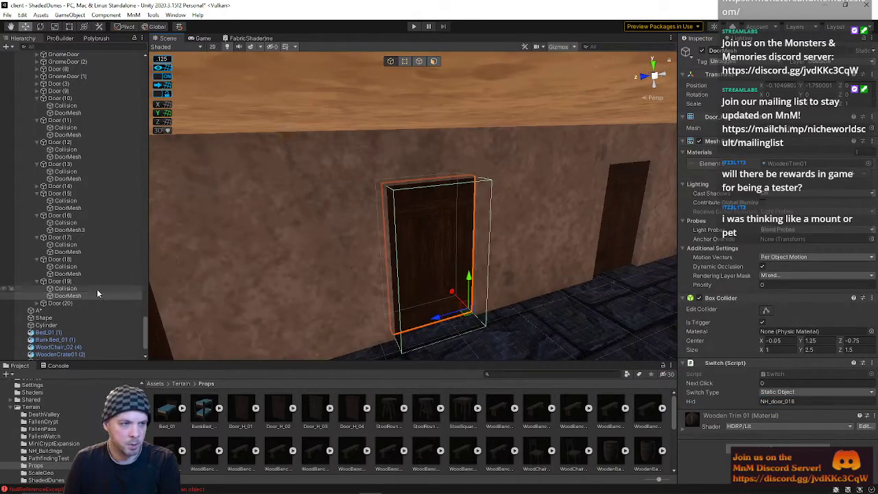
left_click(56, 282)
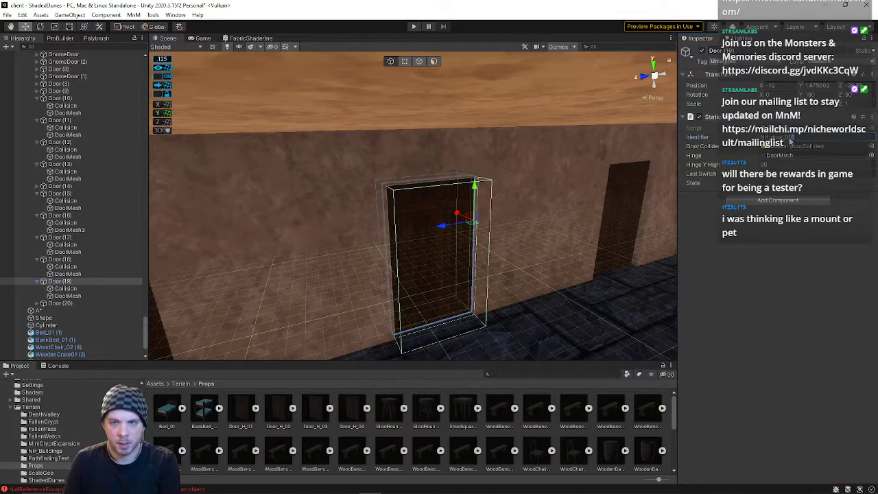
left_click(67, 296)
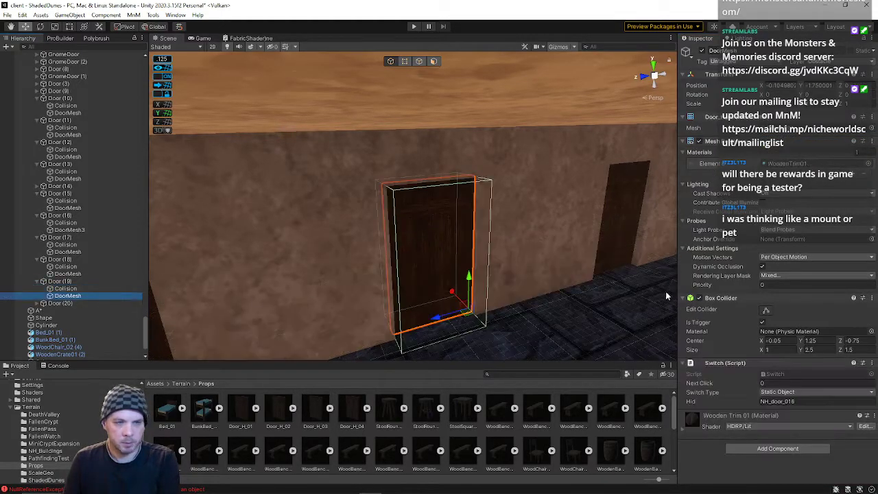
left_click(790, 402)
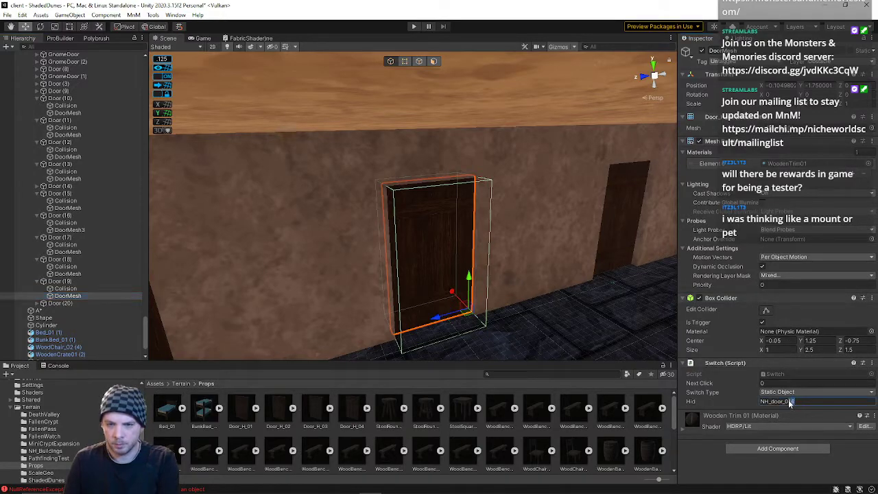
- Set Door (20)'s Identifier to NH_door_024, and renumber Door (17)'s DoorMesh Hid and Identifier to NH_door_025
left_click_drag(540, 285, 505, 215, "alt")
left_click(59, 303)
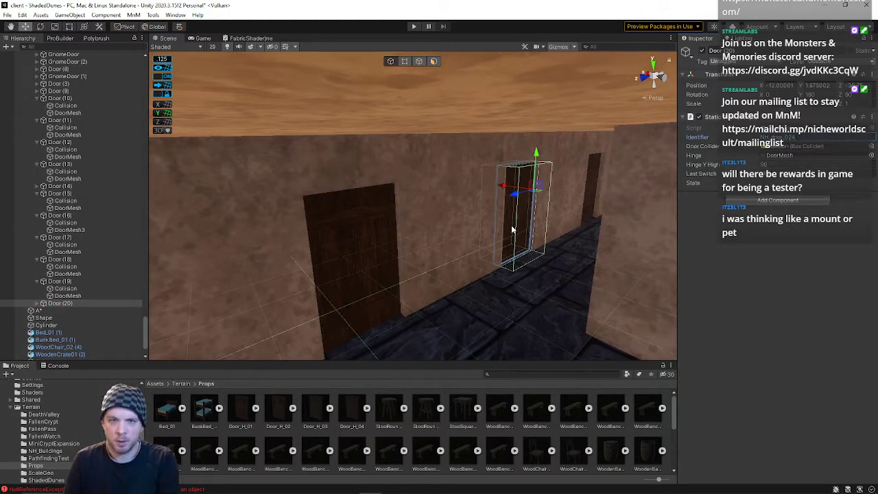
left_click(590, 186)
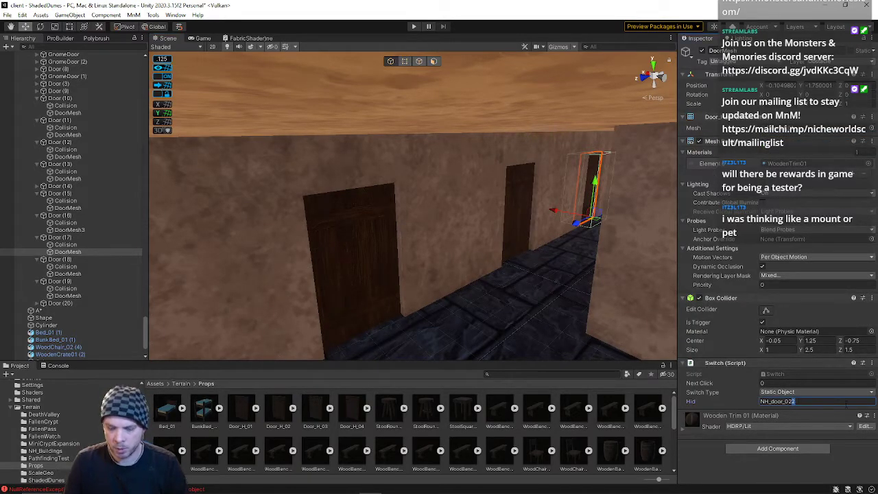
left_click(96, 237)
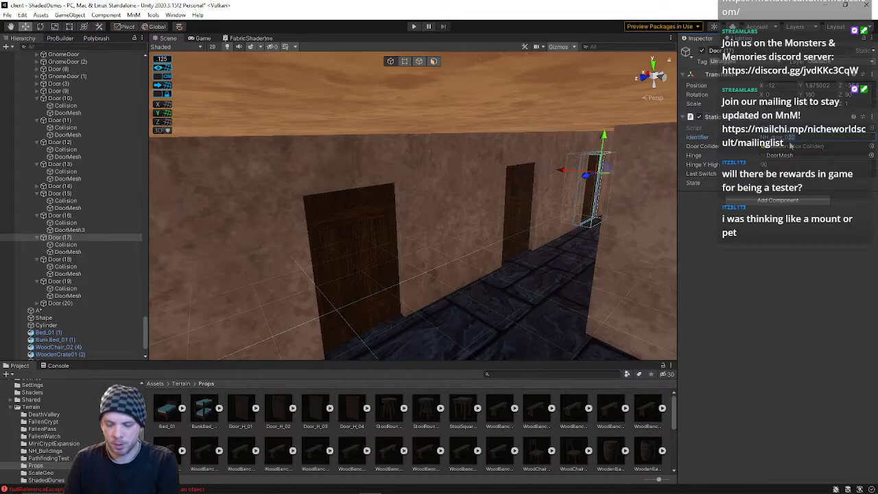
- Draw a ProBuilder cube along the top of the outer wall beside the stone building, about 0.5 by 0.5 by 5.25
right_click_drag(329, 220, 350, 205)
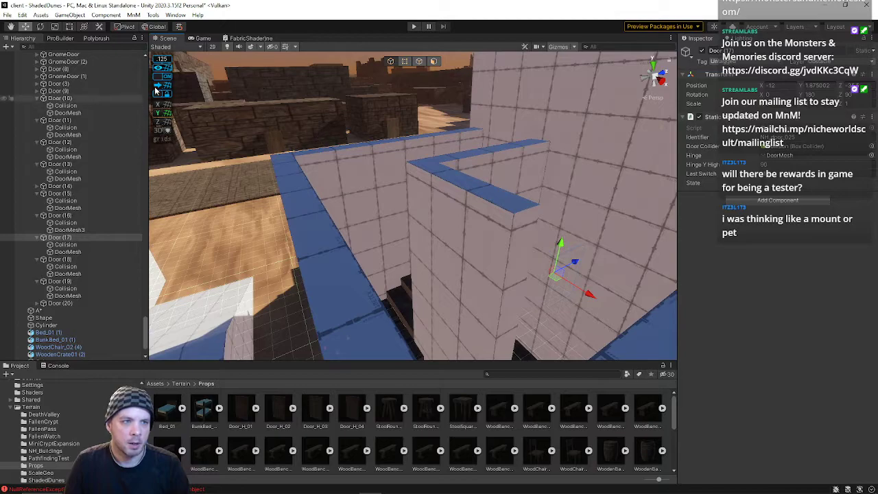
left_click(52, 39)
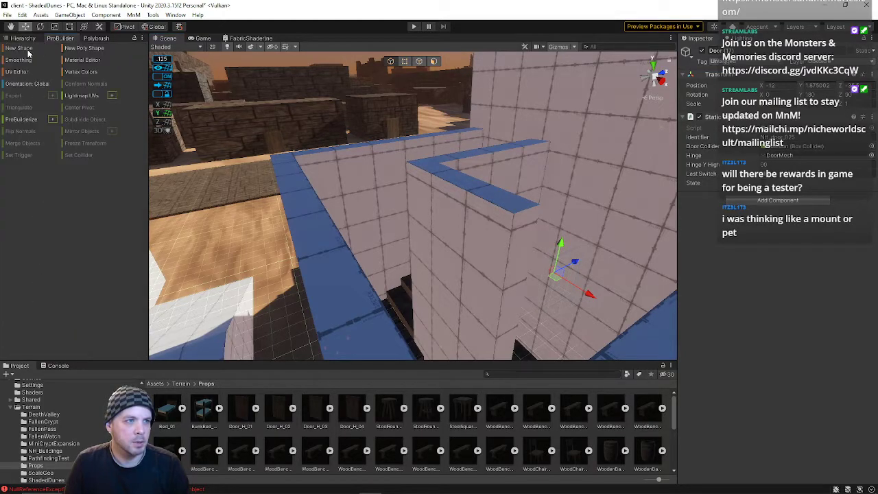
left_click(21, 49)
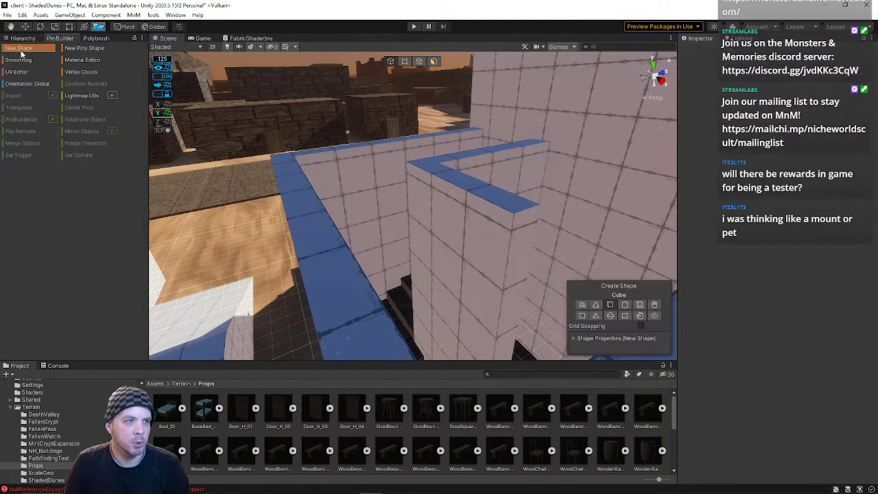
left_click(276, 159)
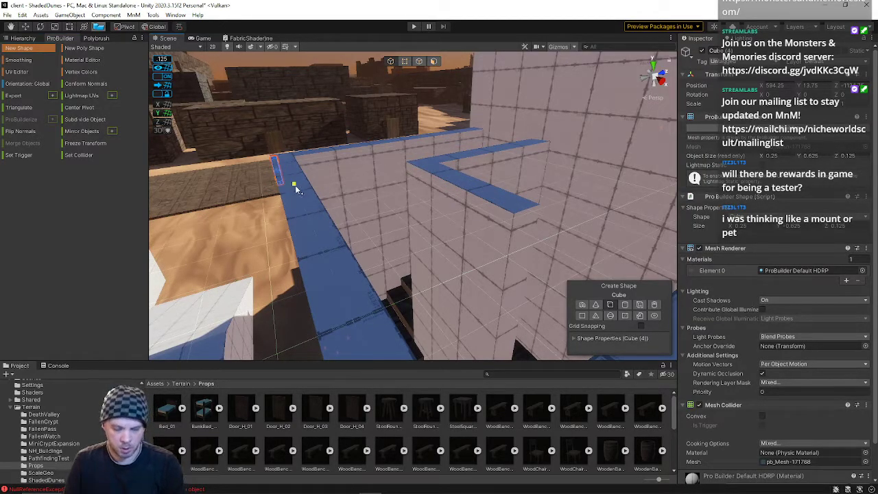
key("Escape")
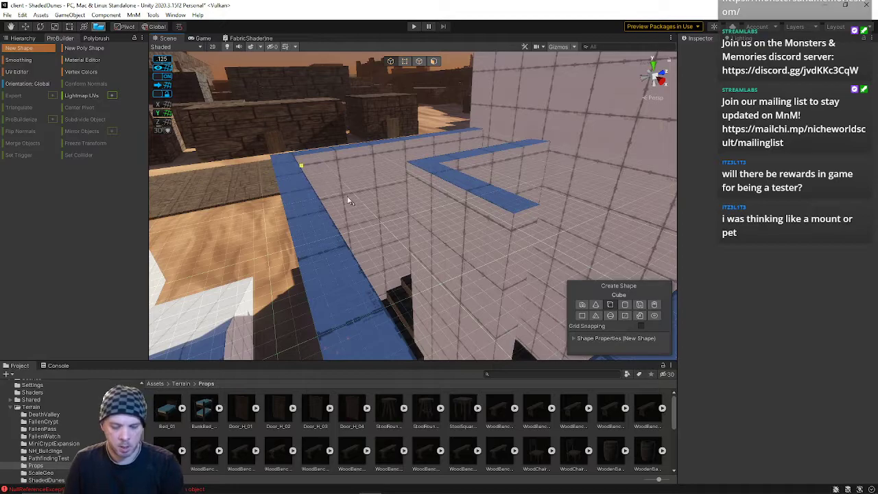
right_click_drag(365, 175, 505, 175)
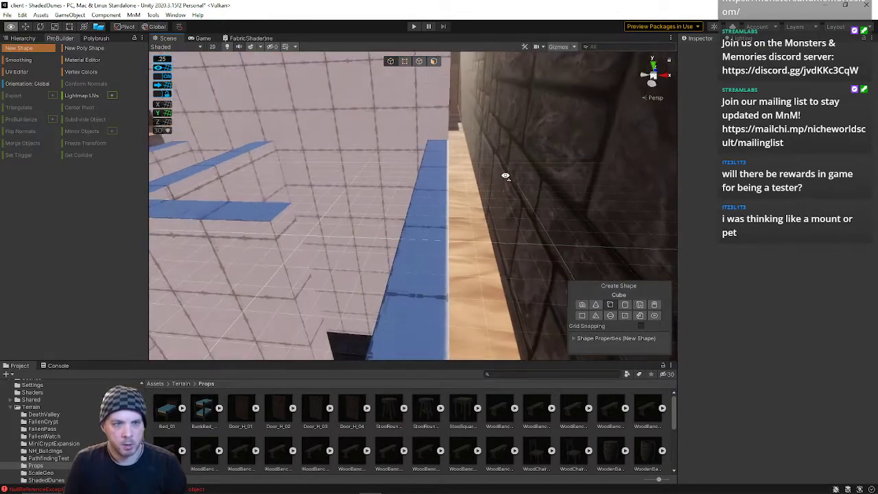
left_click(445, 145)
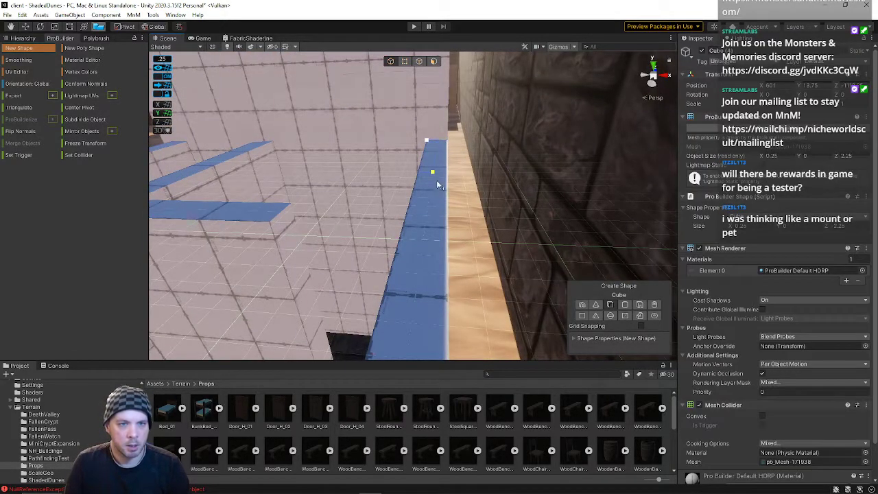
left_click_drag(437, 319, 439, 318)
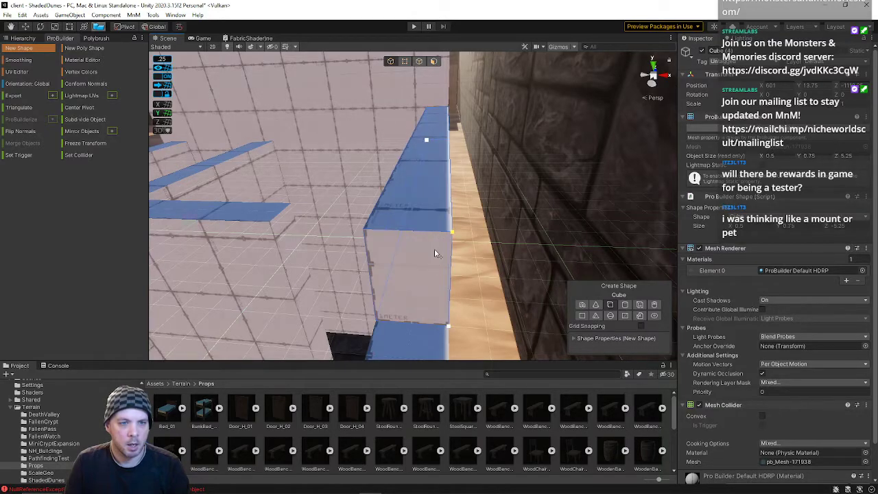
left_click(434, 260)
left_click_drag(434, 259, 461, 260, "alt")
left_click_drag(499, 167, 519, 193, "alt")
key("ctrl+z")
key("w")
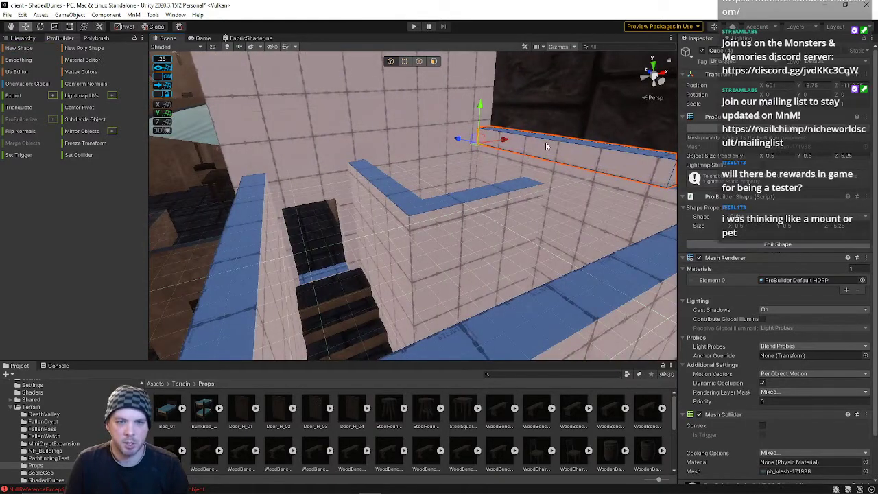
- Pull the new cube's inner side face across the open roof, stretching it to 7 along X
left_click(434, 61)
left_click(527, 151)
left_click_drag(566, 147, 301, 219)
left_click(398, 249)
left_click_drag(398, 249, 476, 255, "alt")
scroll(453, 234, "down", 3)
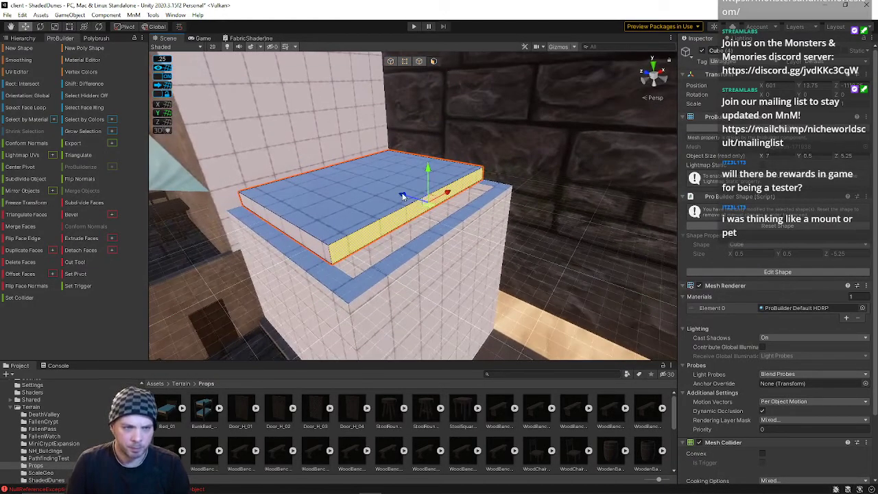
- Move the roof slab's side faces so it measures 6 along Z and 6.5 along X
left_click_drag(403, 197, 421, 204)
key("w")
right_click_drag(443, 187, 486, 143)
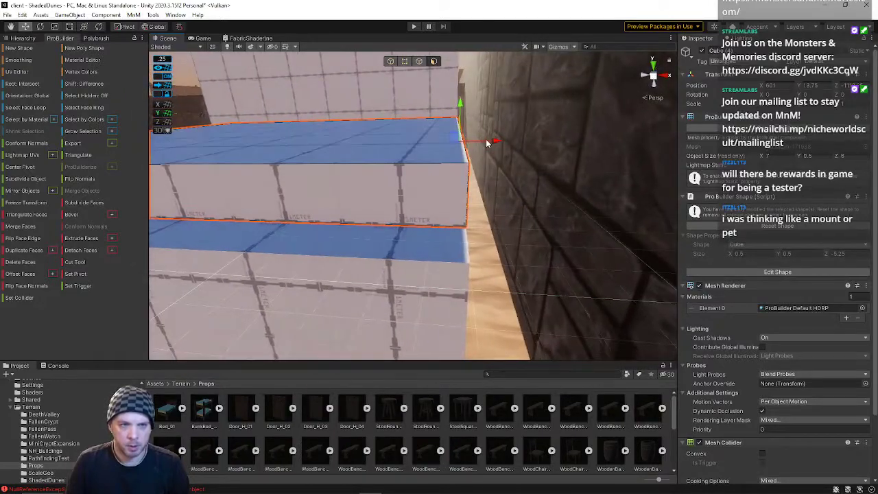
left_click_drag(486, 142, 469, 145)
left_click(375, 191)
right_click_drag(337, 200, 399, 109)
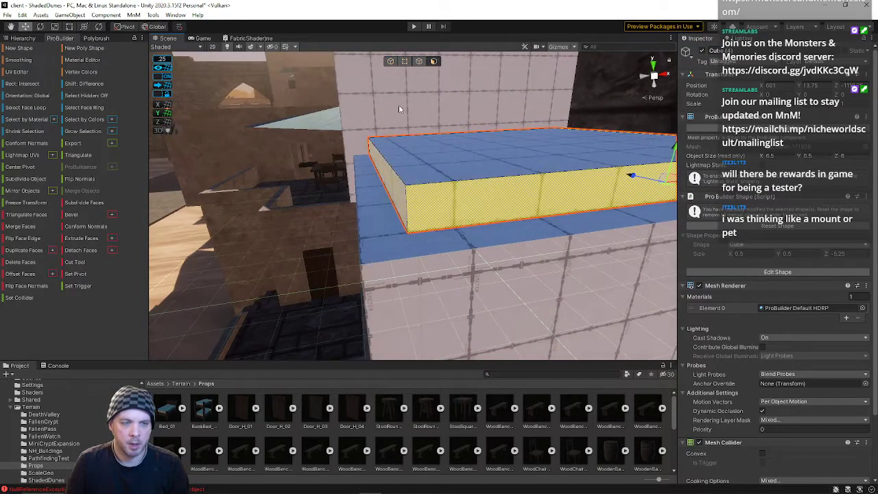
- Move the roof slab's edges outward over the surrounding walls, bringing it to 7.5 along X and 6.5 along Z
left_click(410, 63)
left_click(390, 169)
left_click_drag(411, 150, 383, 148)
right_click_drag(384, 149, 284, 169)
left_click(301, 166)
left_click_drag(327, 156, 300, 164)
left_click(456, 221)
left_click_drag(459, 222, 585, 179, "alt")
right_click_drag(585, 179, 464, 153)
- Delete the unneeded faces on the sides of the roof slab
left_click(433, 61)
left_click(397, 197)
left_click(347, 212, "shift")
key("a")
right_click_drag(362, 218, 491, 215)
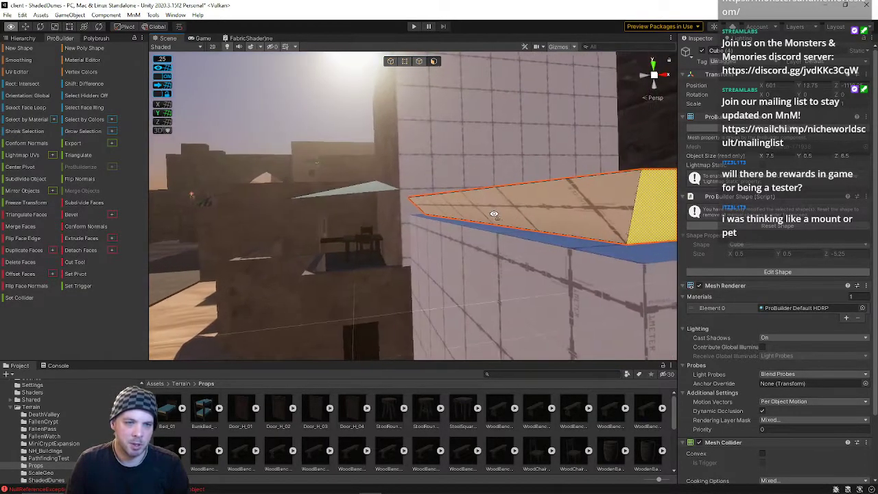
left_click(28, 265)
right_click_drag(422, 237, 499, 183)
key("a")
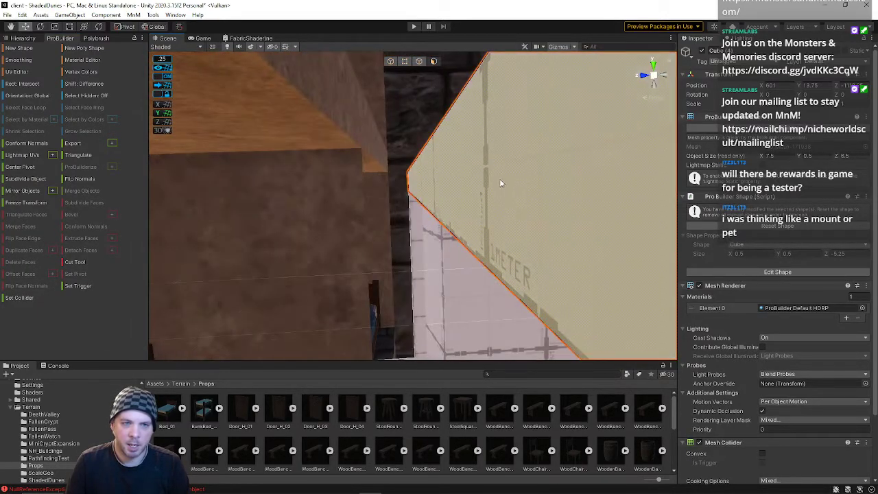
left_click(500, 183)
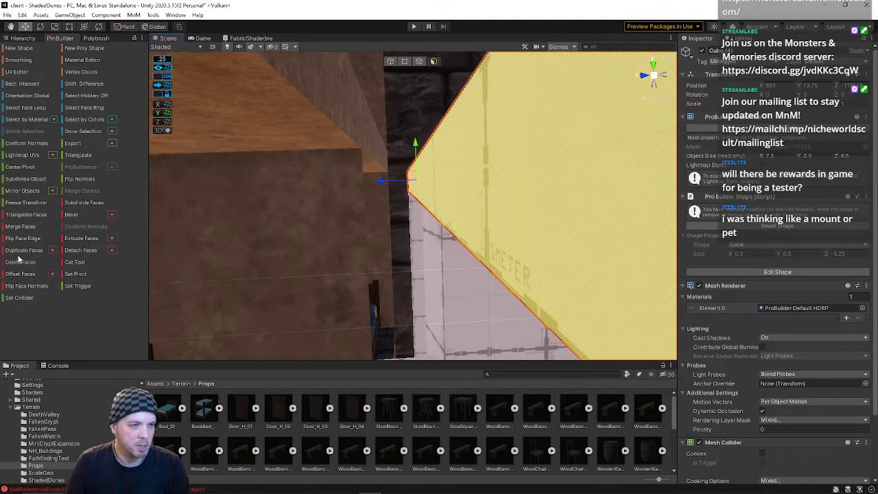
left_click(26, 262)
- Collapse the extra vertex on the wall block's upper edge with the corner vertex, and move the merged vertex to the corner along X
right_click_drag(425, 234, 345, 244)
left_click(364, 215)
right_click_drag(431, 231, 388, 130)
left_click(422, 235, "shift")
left_click(412, 244, "shift")
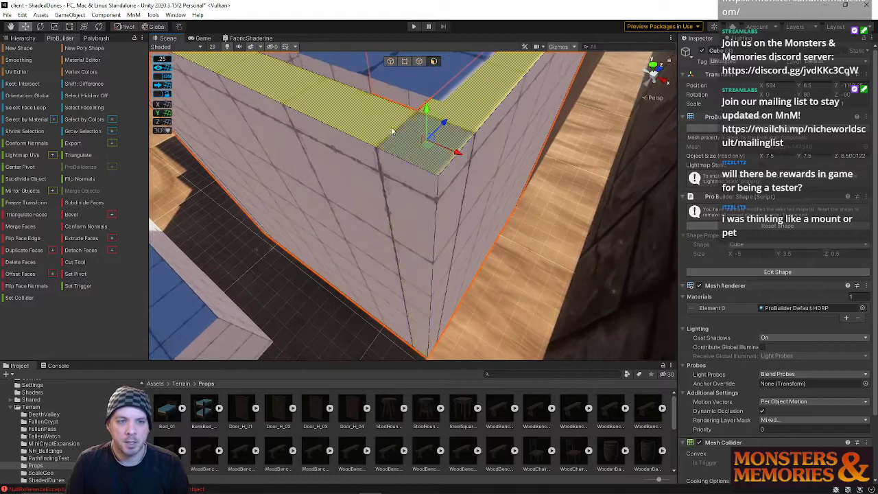
left_click(404, 61)
left_click(377, 147)
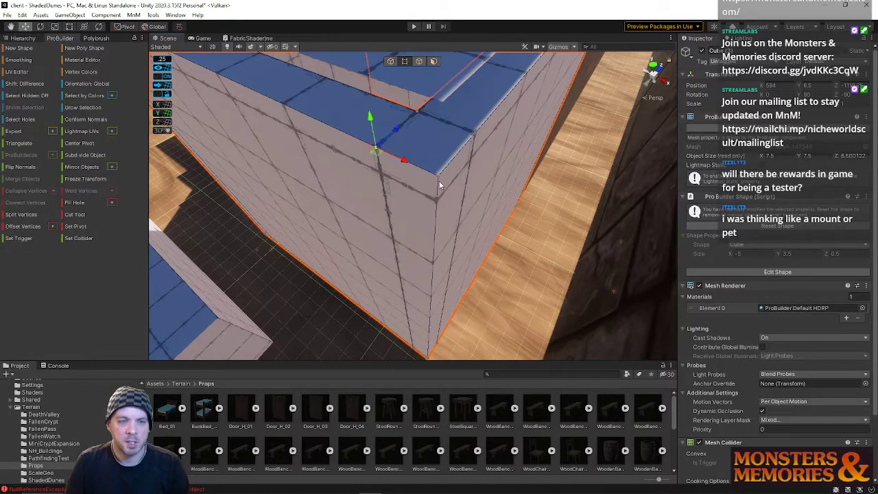
left_click(440, 180, "shift")
left_click(15, 192)
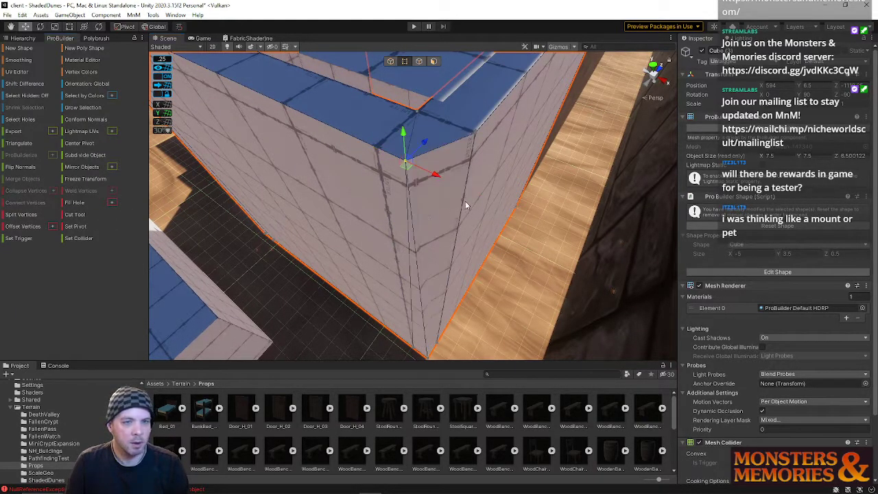
left_click(478, 187)
key("ctrl+z")
left_click_drag(435, 173, 474, 187)
- Collapse the extra vertex on the adjoining upper edge with the same corner vertex, and move the merged vertex back to the corner
left_click(475, 133)
left_click(439, 177, "shift")
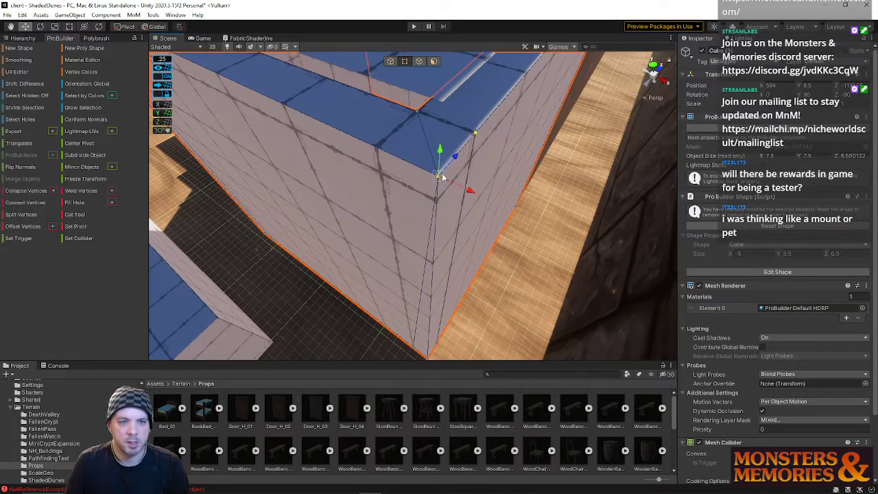
left_click(24, 194)
left_click_drag(472, 138, 447, 162)
- Collapse the extra vertex on the wall block's shaded bottom edge with the bottom corner vertex, and move the result to the corner along X
right_click_drag(447, 163, 414, 141)
key("w")
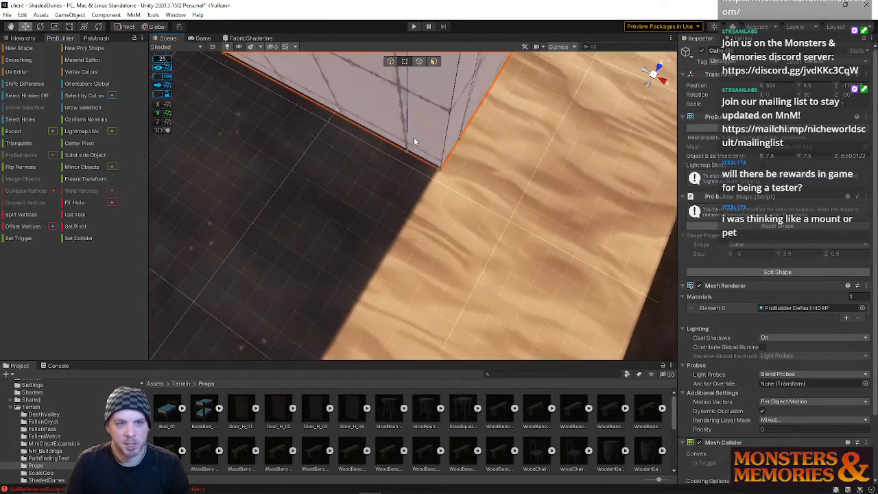
left_click(441, 169, "shift")
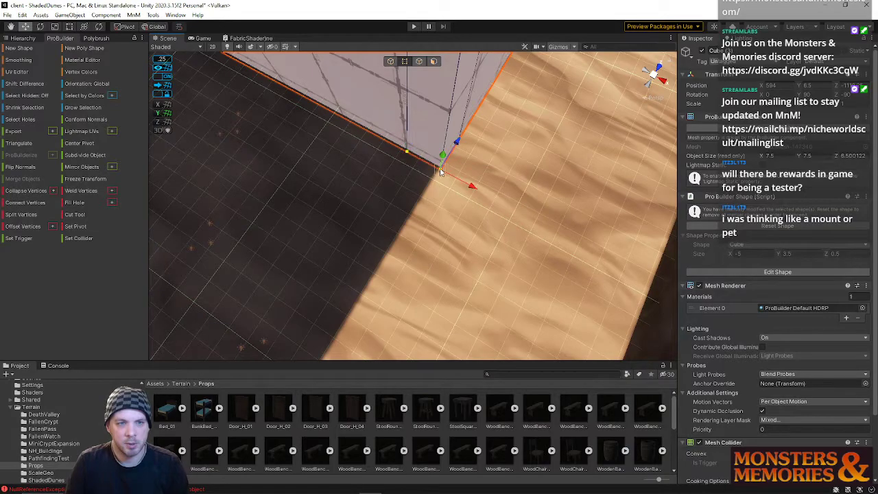
left_click(16, 192)
left_click_drag(453, 176, 472, 185)
- Collapse the extra vertex on the sand-side bottom edge with the bottom corner vertex, and return the merged vertex to the corner
left_click(461, 138)
right_click_drag(466, 139, 412, 134)
left_click(392, 187, "shift")
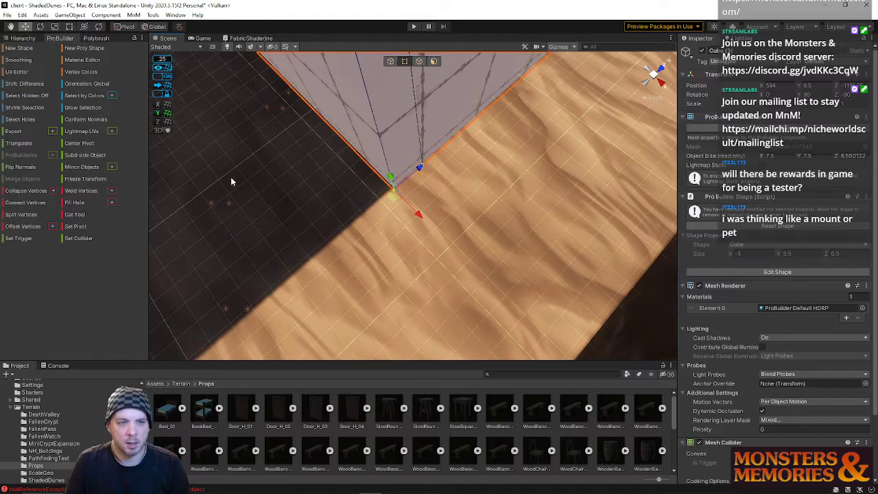
left_click(27, 192)
left_click_drag(433, 157, 416, 170)
- Collapse the extra vertex on the wall block's remaining bottom corner with the corner vertex, and move the merged vertex along X to the corner
right_click_drag(416, 169, 519, 196)
left_click(479, 214)
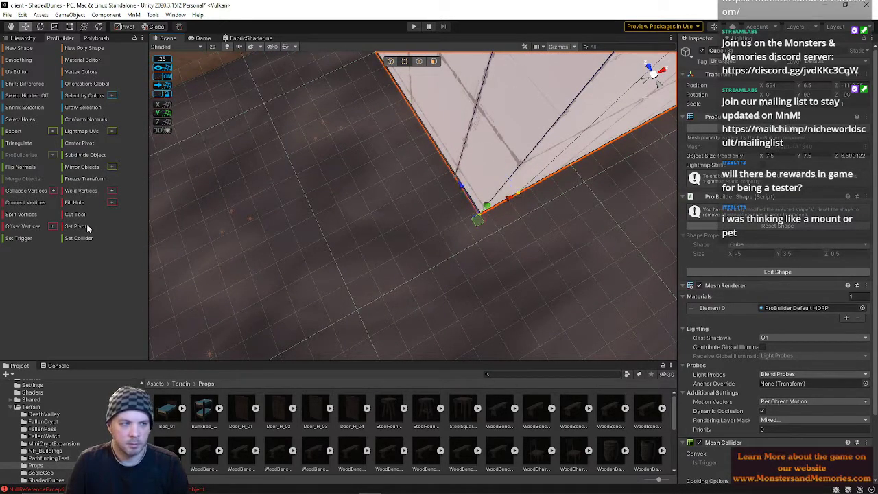
left_click(19, 193)
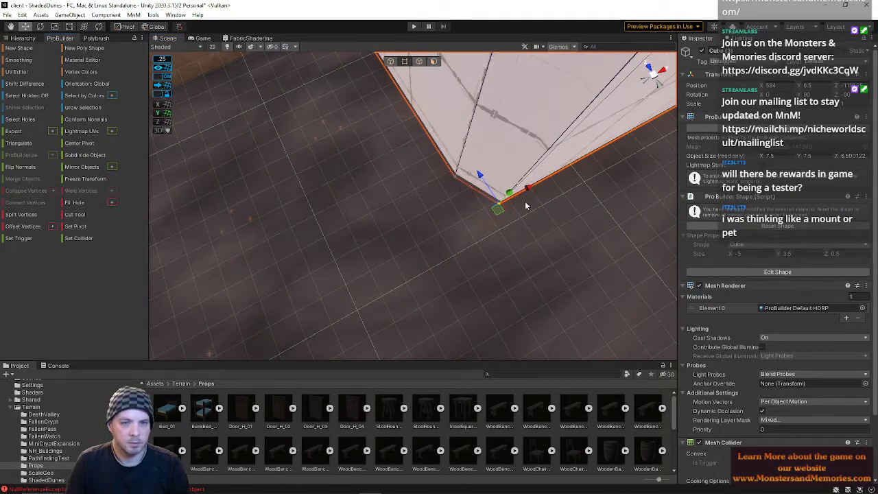
left_click_drag(526, 187, 507, 199)
- Collapse the other extra bottom-edge vertex with that corner vertex, and move the merged vertex along Z to the corner
left_click(452, 175)
left_click(38, 194)
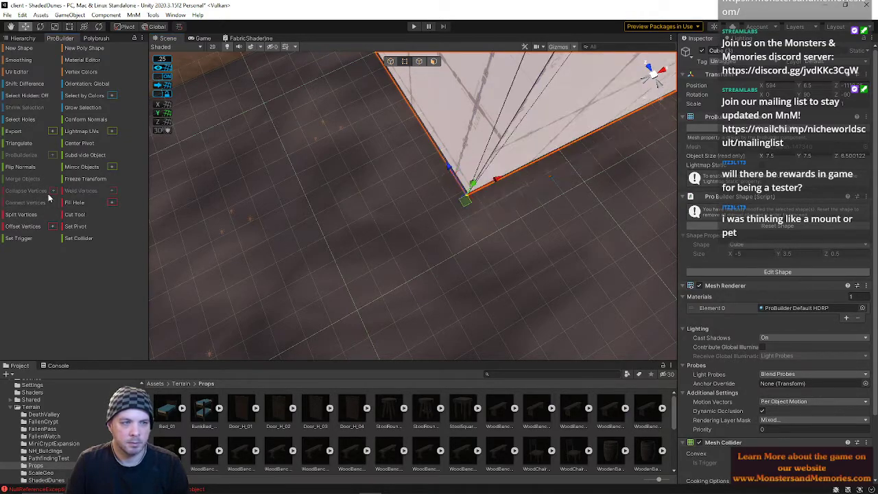
left_click_drag(449, 166, 461, 186)
- Collapse the extra vertex on the wall block's upper edge with the top corner vertex, and move the merged vertex back to the corner
mouse_move(461, 187)
right_mouse_down()
mouse_move(501, 53)
mouse_move(588, 322)
mouse_move(602, 249)
mouse_move(590, 288)
mouse_move(509, 349)
mouse_move(446, 186)
right_mouse_up()
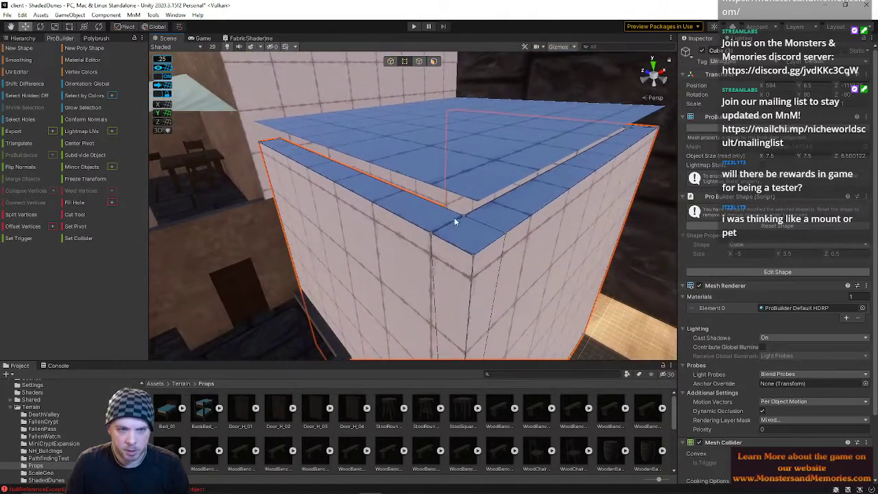
left_click(432, 239)
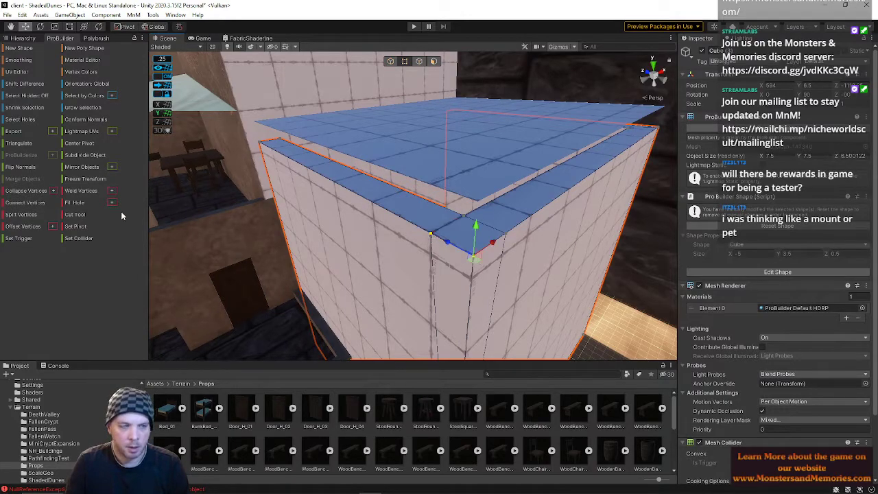
left_click(30, 204)
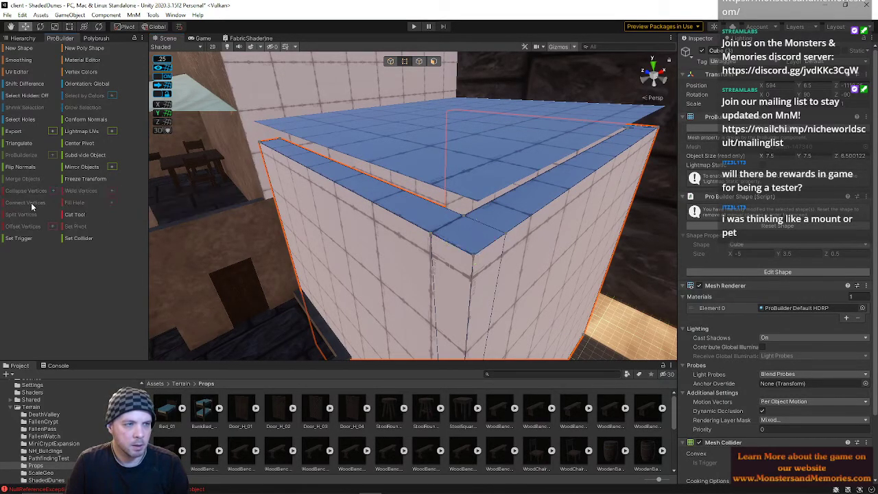
left_click(433, 239)
left_click_drag(410, 225, 445, 240)
key("ctrl+z")
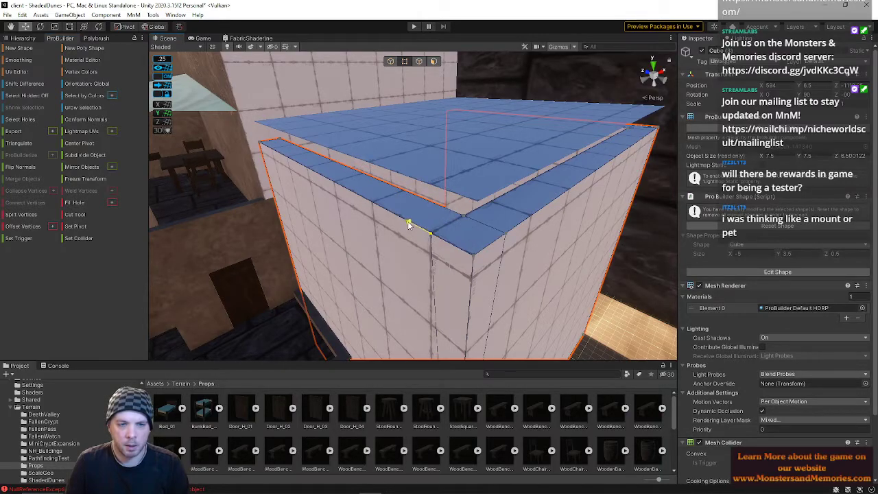
left_click(472, 256, "shift")
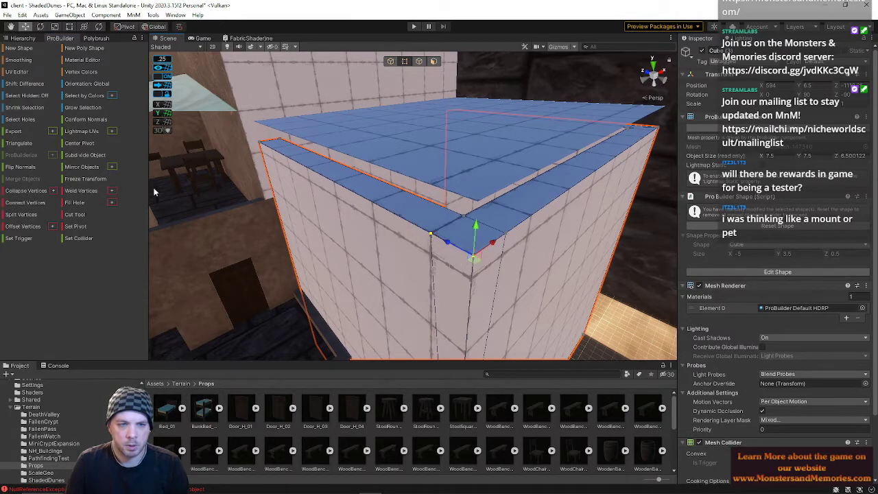
left_click(27, 190)
left_click_drag(424, 234, 511, 241)
- Collapse the extra vertex on the adjoining upper edge with the same top corner vertex, and move the result along X to the corner
left_click(506, 235, "shift")
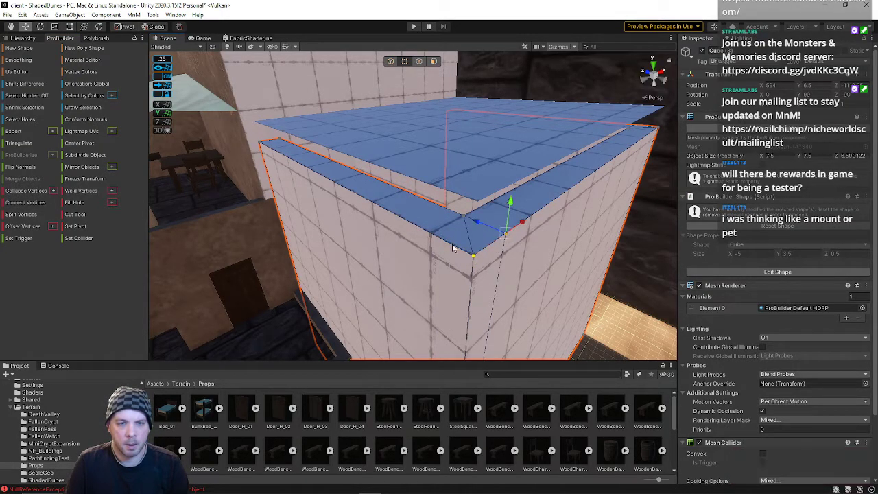
left_click(23, 191)
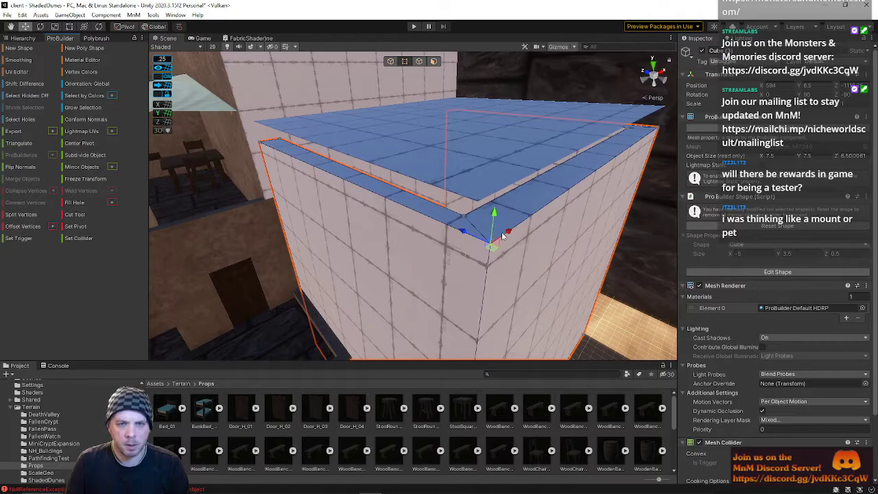
left_click_drag(501, 235, 492, 241)
- Switch to face selection and delete a hidden end face of the wall block
right_click_drag(394, 214, 640, 268)
key("w")
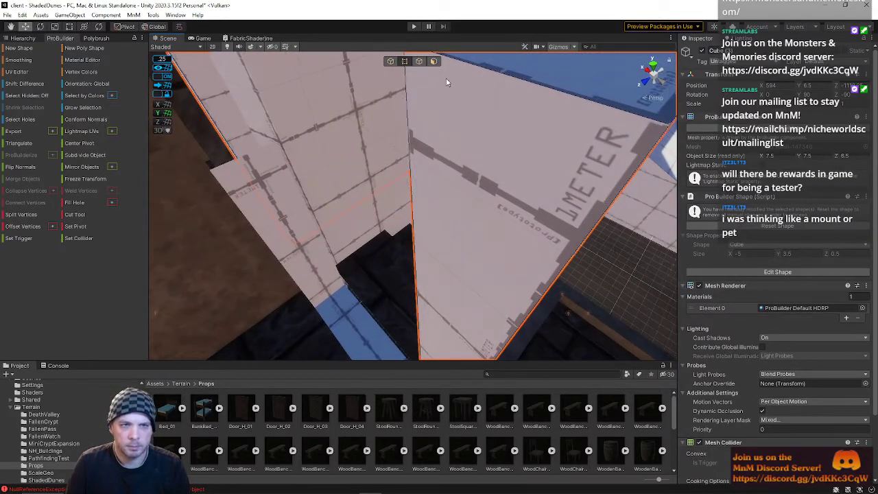
left_click(434, 61)
left_click(468, 159)
right_click_drag(470, 199, 506, 220)
key("w")
left_click(432, 222)
right_click_drag(432, 222, 466, 318)
left_click(15, 267)
- Delete the hidden underside face that runs along the base of the wall block
right_click_drag(329, 278, 647, 184)
right_click_drag(563, 185, 537, 216)
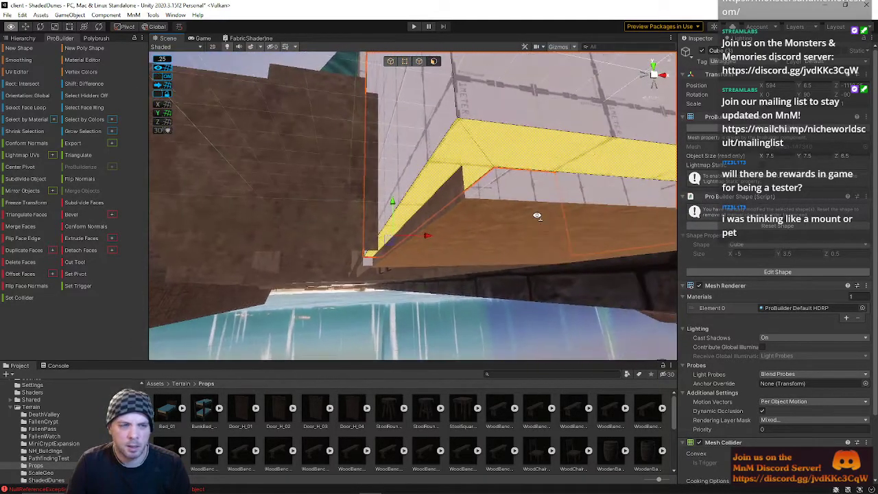
left_click(25, 264)
- Select the hidden faces of the large floor slab together and delete them
right_click_drag(439, 261, 454, 166)
left_click(453, 166)
left_click(454, 248, "shift")
right_click_drag(457, 248, 343, 223)
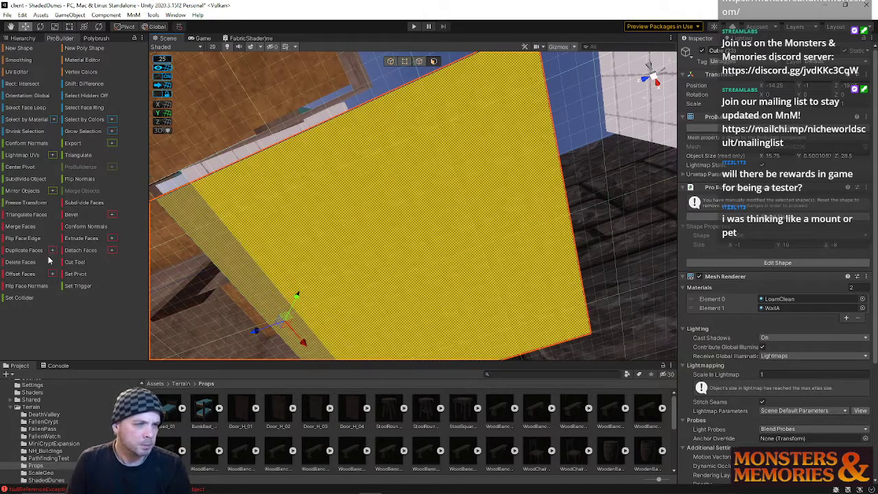
left_click(21, 262)
- Delete the L-shaped underside face of the neighbouring wall block
right_click_drag(261, 240, 316, 295)
left_click(302, 238)
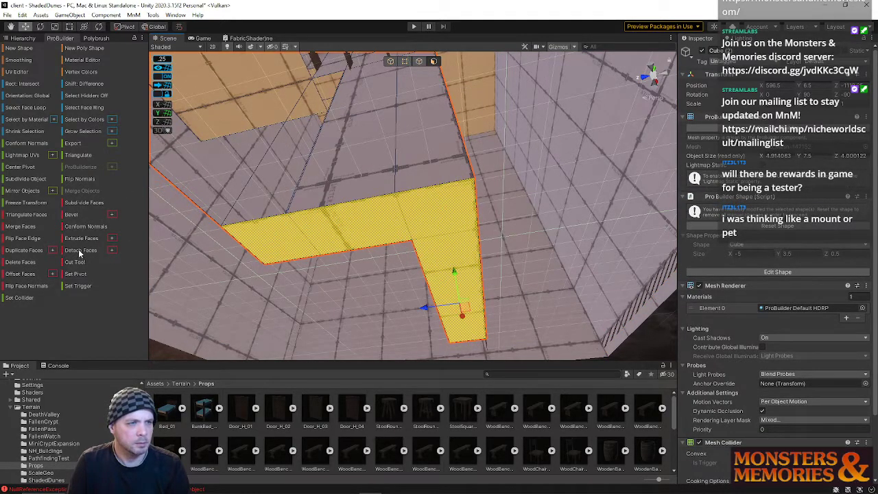
left_click(25, 263)
- Delete the narrow top rim faces of the upper wall block around the roof slab
right_click_drag(323, 215, 353, 269)
left_click(353, 272)
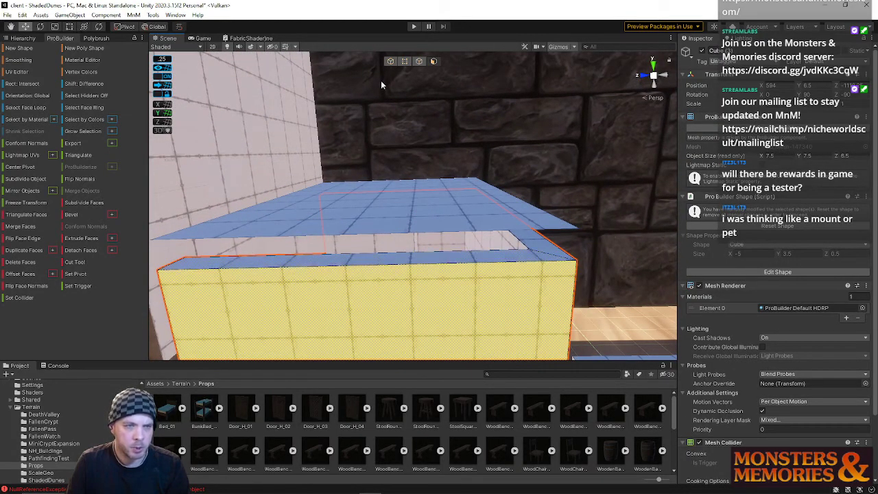
left_click(420, 61)
left_click(545, 238, "shift")
right_click_drag(545, 237, 392, 212)
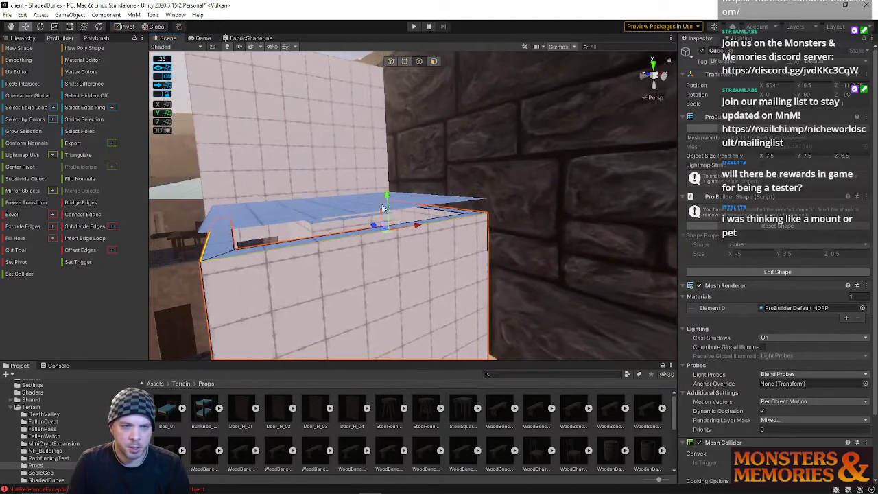
left_click(434, 61)
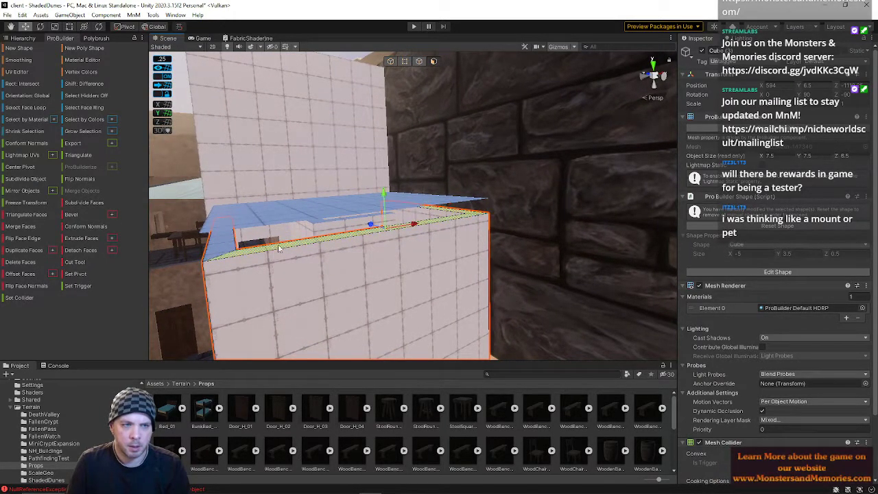
left_click(26, 262)
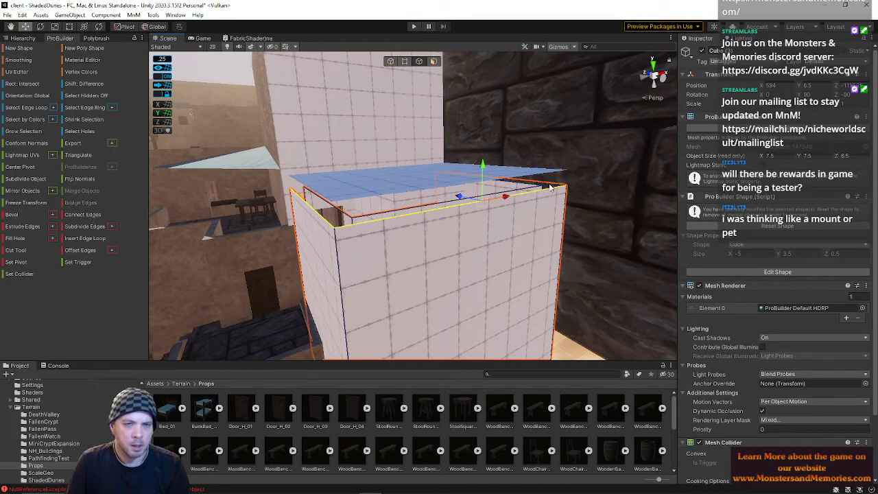
- Raise the wall block's outer top edges above the roof until the object is 8.75 high
left_click_drag(485, 132, 480, 138)
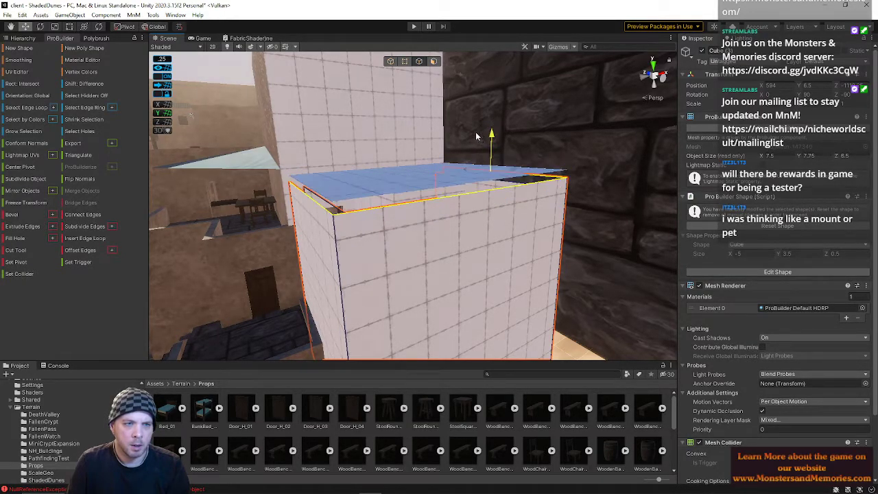
right_click_drag(474, 133, 481, 159)
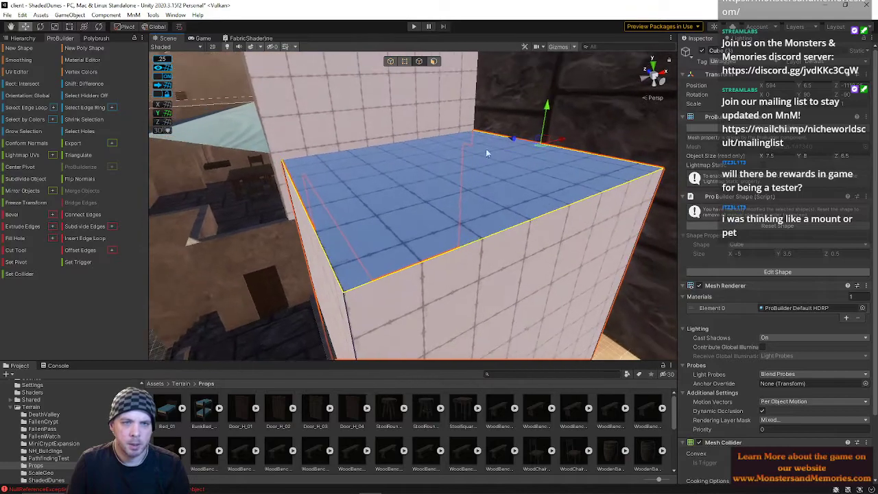
left_click_drag(546, 110, 546, 84)
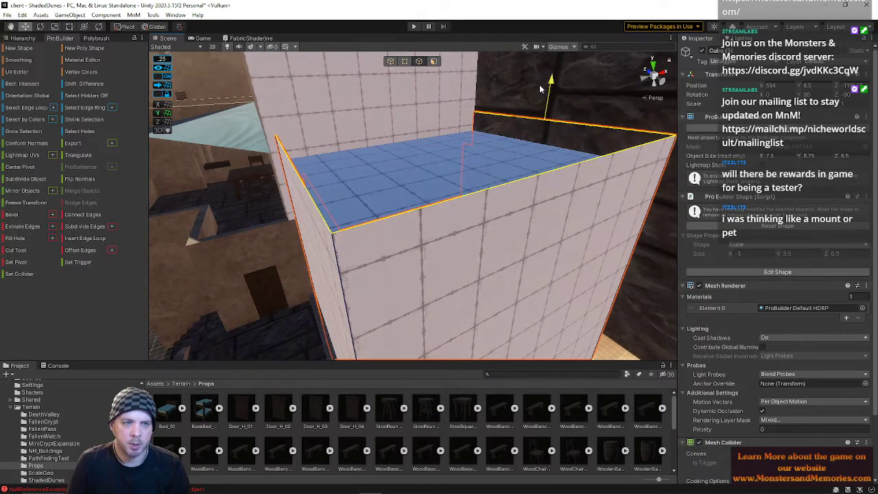
- Move the roof slab's outer edges inward from the surrounding walls until the slab measures 6.75 by 6.25
right_click_drag(502, 107, 343, 182)
left_click(343, 181)
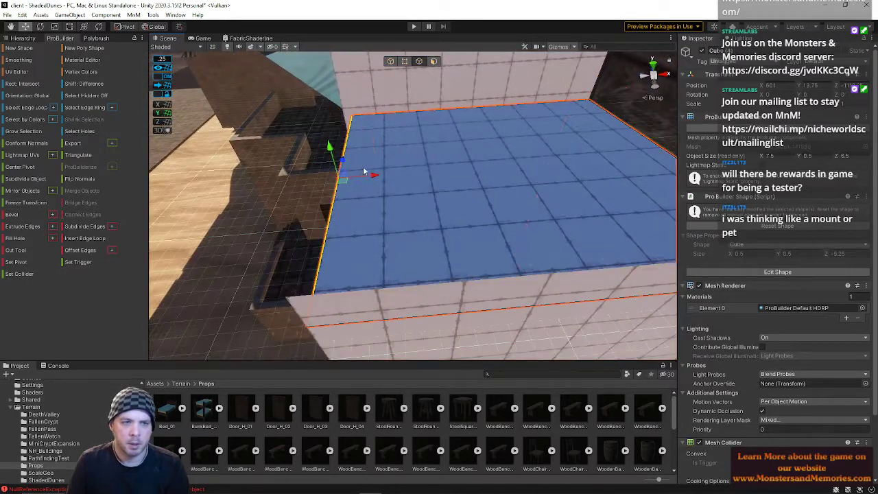
right_click_drag(550, 259, 370, 205)
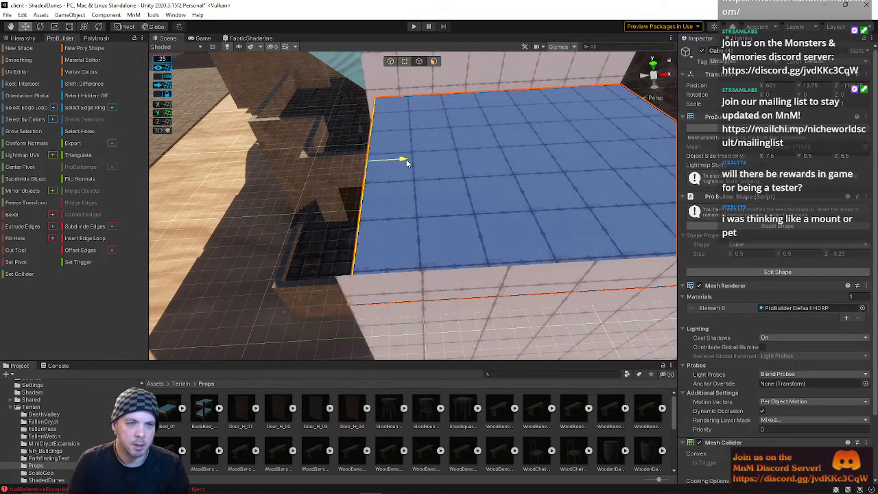
right_click_drag(419, 170, 464, 173)
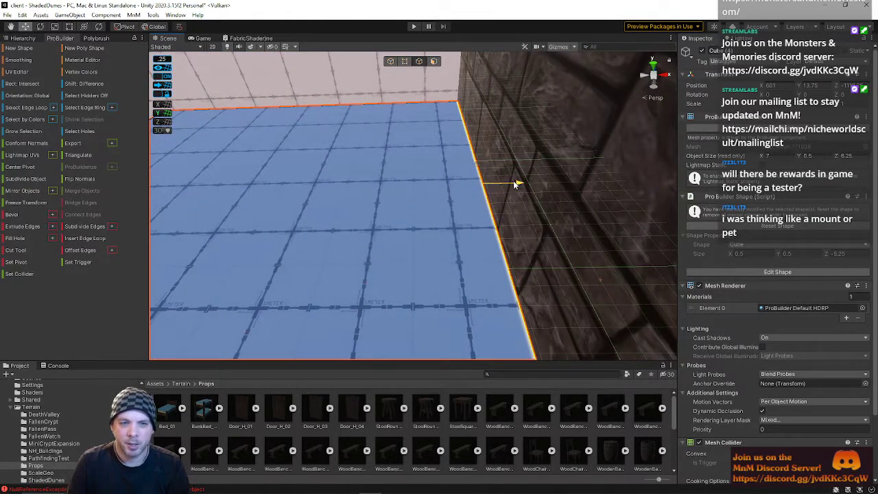
left_click(518, 184)
key("f")
left_click(461, 187)
right_click_drag(413, 237, 432, 227)
right_click_drag(497, 240, 472, 223)
key("s")
left_click(472, 223)
right_click_drag(529, 206, 520, 225)
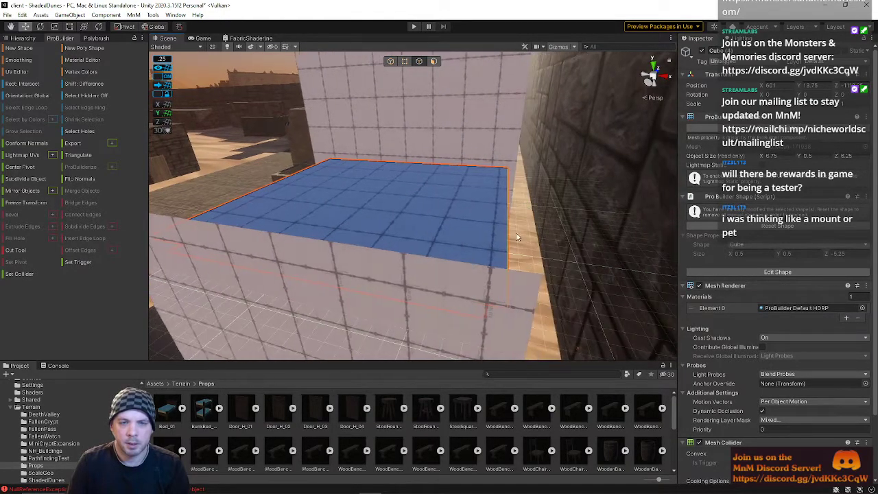
- Extrude the roof slab's three outer edges upward as inner parapet faces until the object is about 1.25 high
right_click_drag(501, 280, 333, 273)
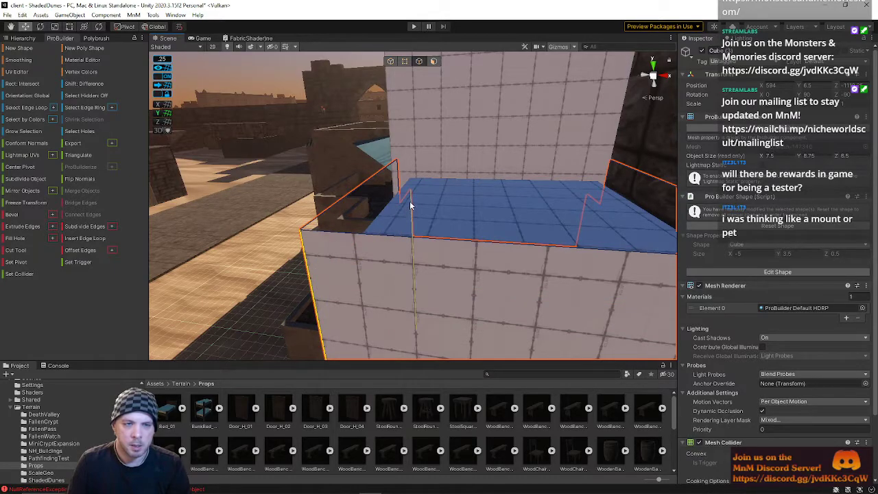
left_click(431, 192)
right_click_drag(425, 218, 521, 276)
right_click_drag(449, 290, 513, 253)
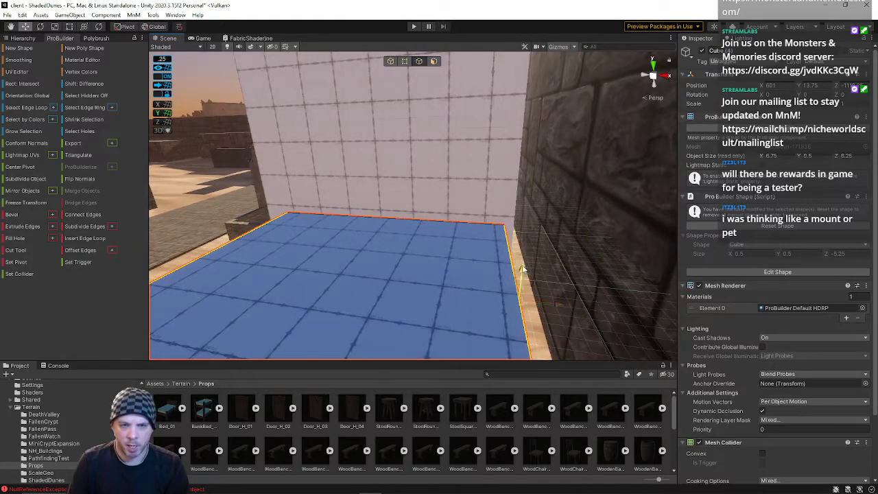
left_click_drag(522, 271, 525, 239)
- Extrude the parapet's top edges on the lower-buildings side and the front outward to meet the outer wall
right_click_drag(404, 255, 463, 193)
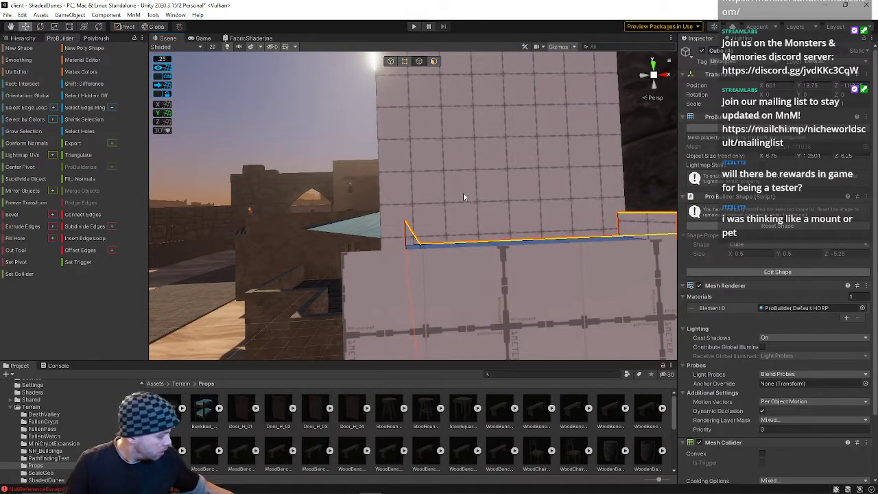
right_click_drag(463, 197, 451, 183)
left_click(451, 183)
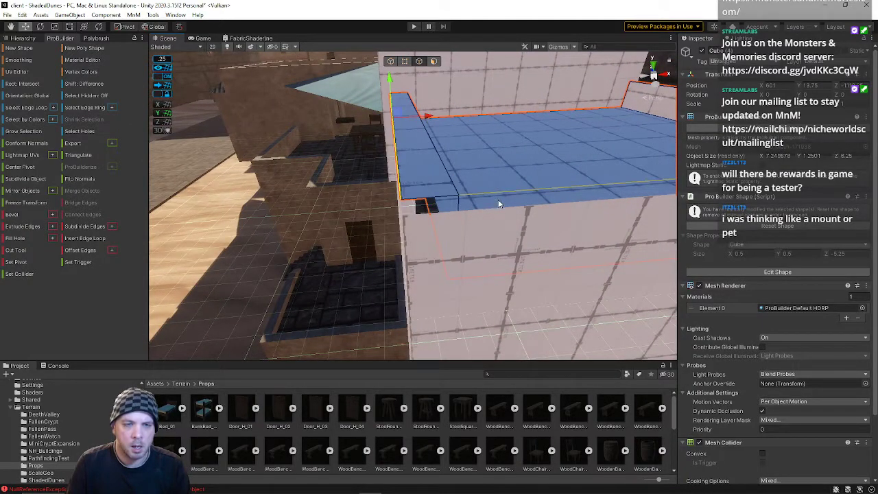
right_click_drag(489, 197, 573, 189)
key("a")
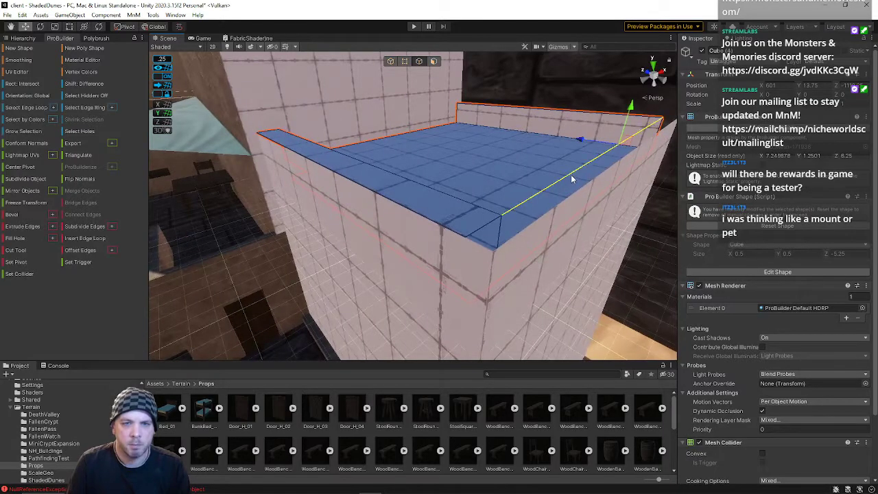
left_click(613, 148)
- Extrude the parapet's top edge facing the rock wall outward until the roof object is about 7.5 wide
right_click_drag(600, 141, 400, 153)
key("d")
left_click(406, 153)
left_click(401, 164)
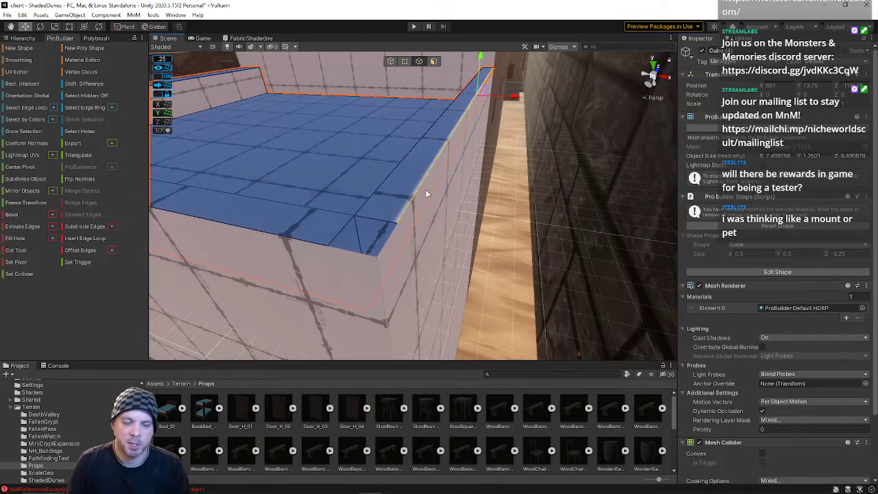
- Collapse the two ledge vertices at the parapet's rock-side corner, and move the merged vertex to the wall corner
right_click_drag(404, 210, 392, 214)
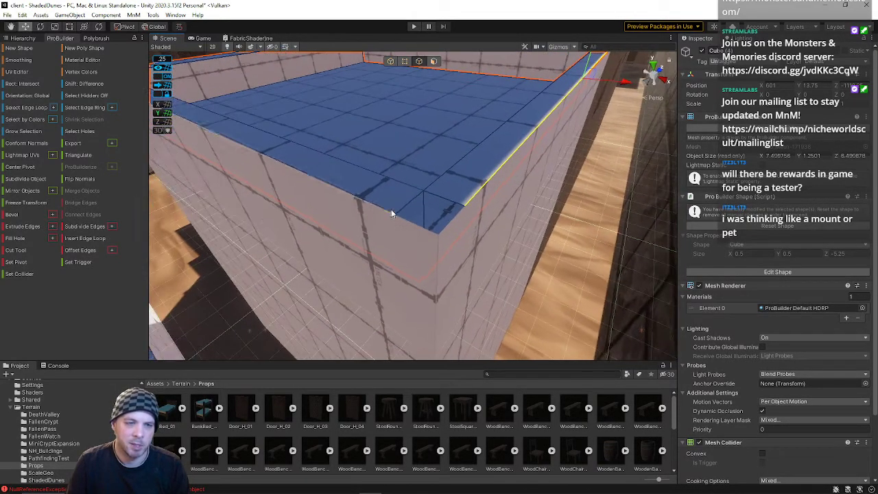
left_click(406, 60)
left_click(462, 209, "shift")
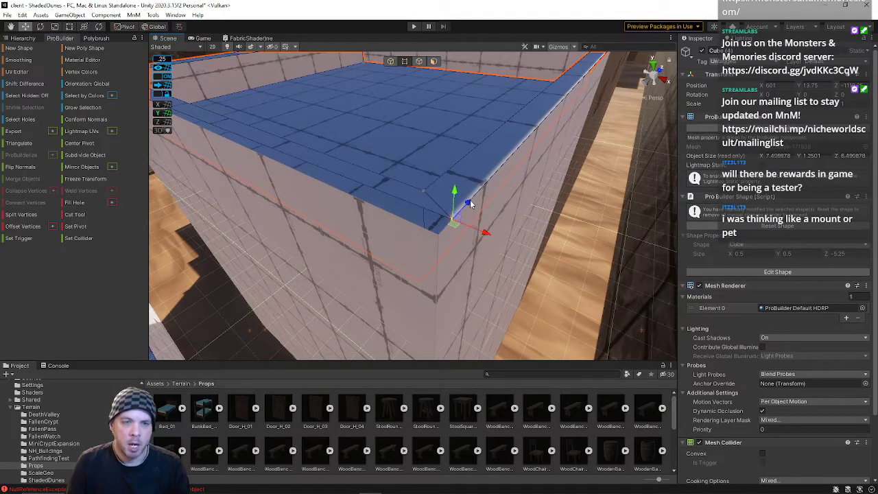
- Collapse the ledge vertices at the parapet's front corner on the lower-buildings side, and move the merged vertex to the wall corner
right_click_drag(459, 210, 505, 233)
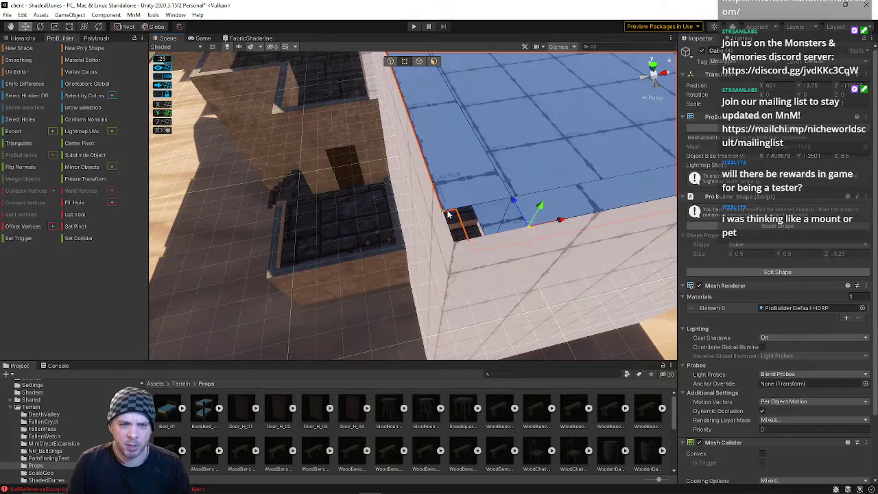
left_click_drag(385, 199, 613, 190, "alt")
middle_click_drag(412, 261, 411, 211)
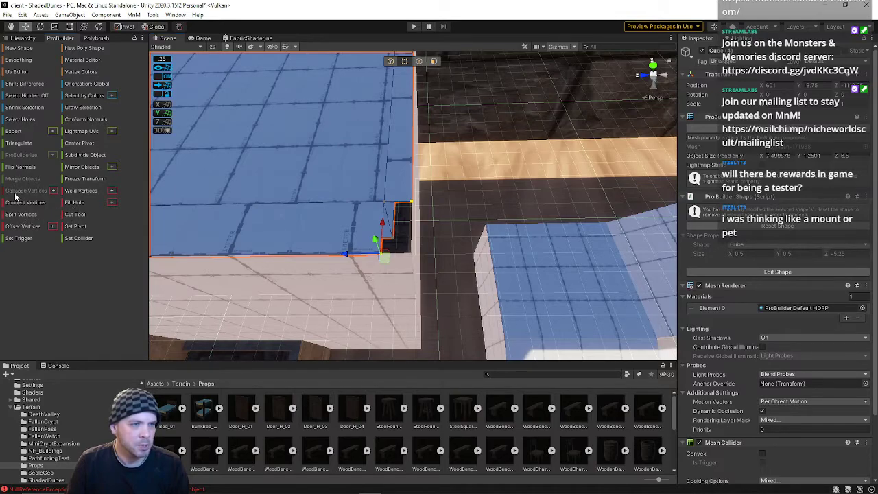
left_click(15, 195)
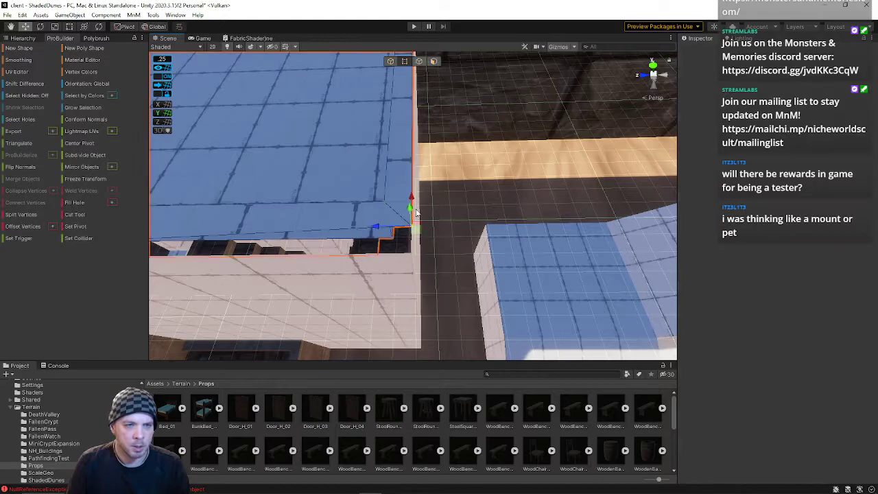
left_click_drag(410, 219, 286, 156, "alt")
- Move the parapet's inner face on the lower-buildings side outward to make that parapet thinner
left_click(434, 61)
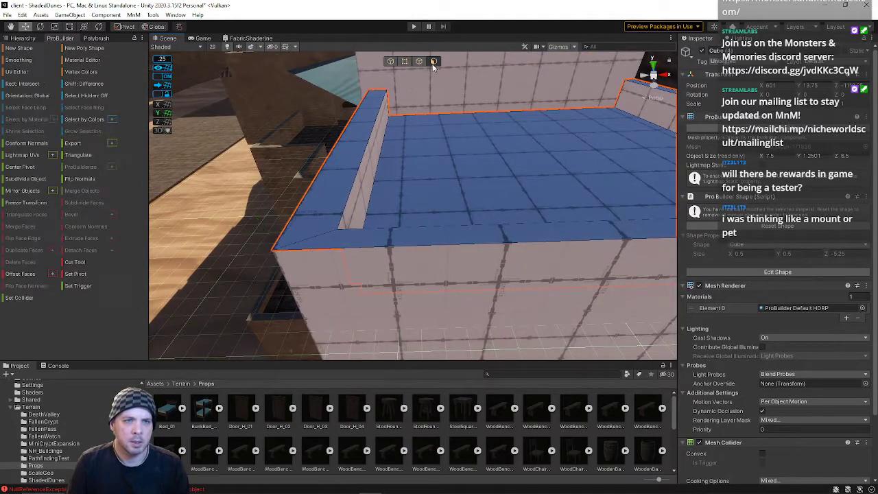
left_click(368, 181)
left_click_drag(402, 146, 383, 145)
- Select the two adjoining top faces of the wall object that lies beneath the roof slab
right_click_drag(410, 149, 306, 202)
key("w")
key("w")
key("w")
key("w")
key("w")
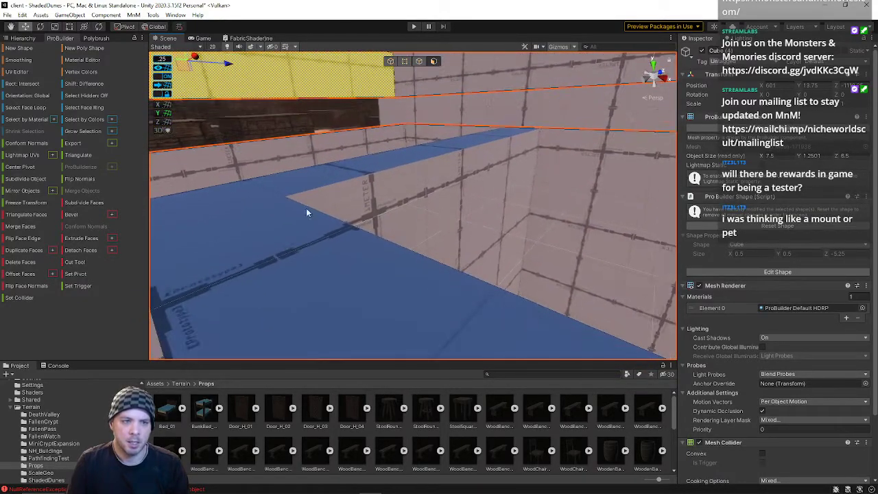
left_click(300, 245)
left_click(245, 199, "shift")
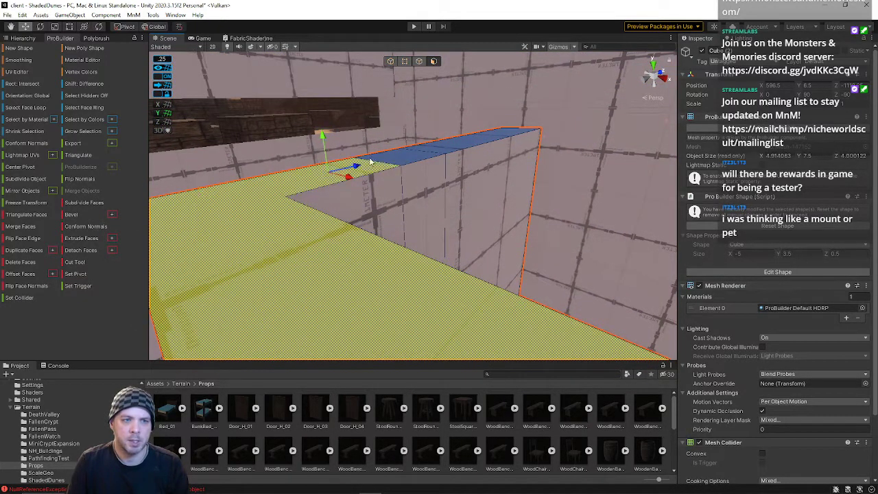
- Examine the corner vertices and hidden top faces where the walls meet the underside of the roof
right_click_drag(457, 147, 346, 208)
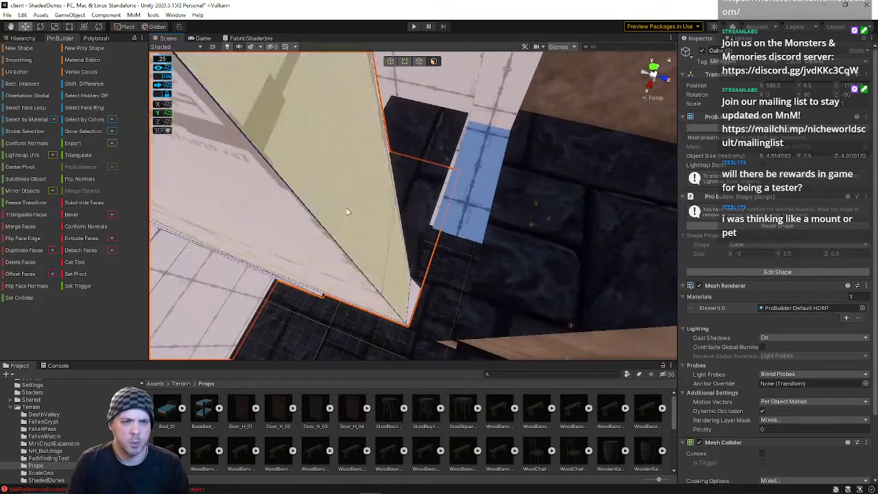
right_click_drag(429, 359, 41, 156)
left_click(406, 62)
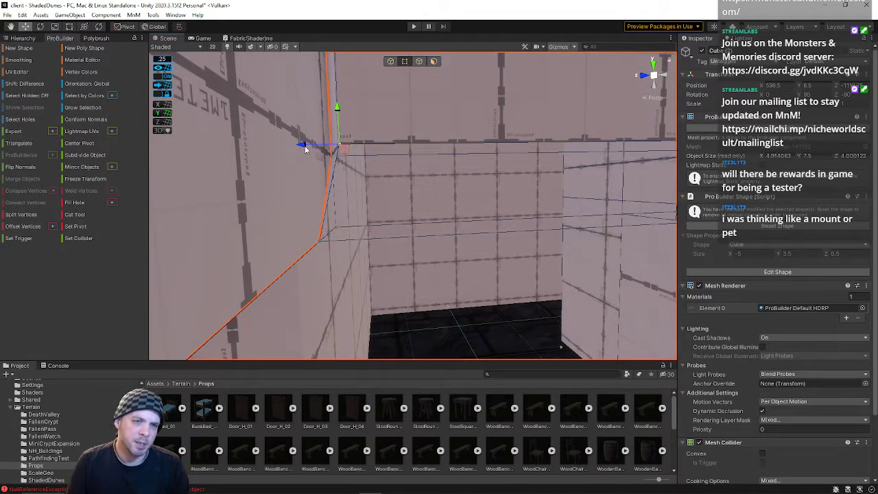
right_click_drag(289, 150, 402, 465)
left_click(434, 61)
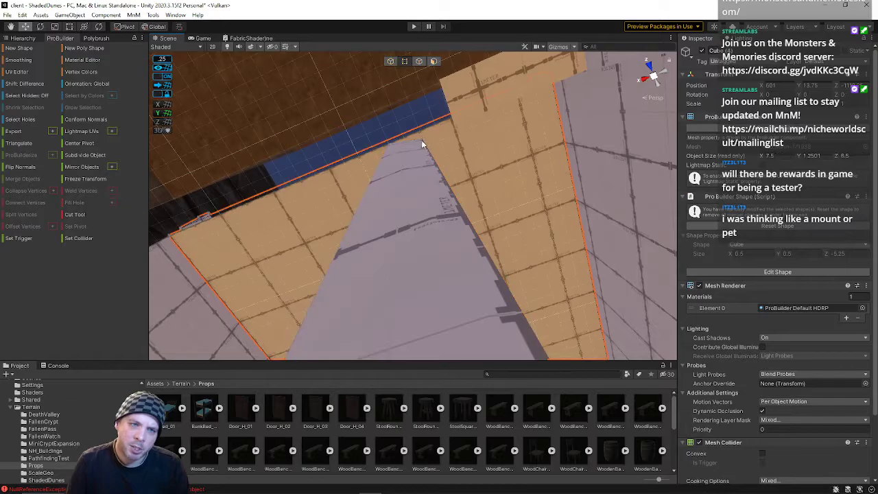
right_click_drag(422, 141, 301, 279)
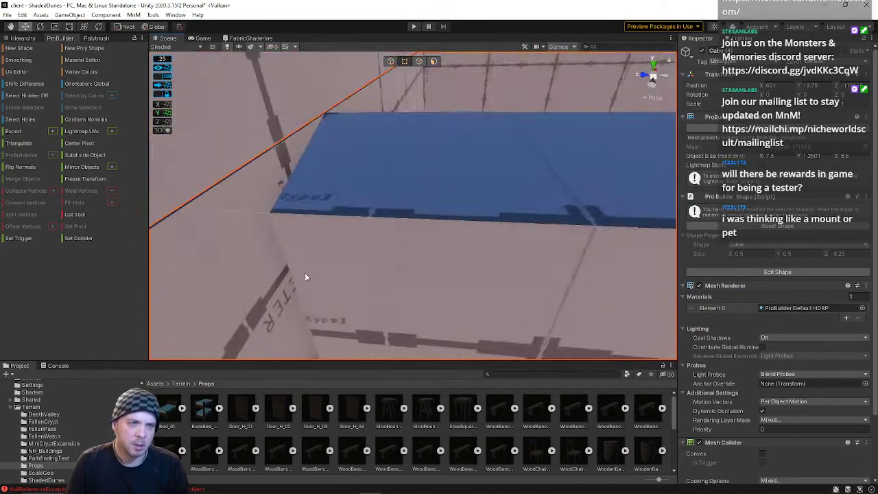
- Select the narrow top face of the interior wall block and frame it in the view
left_click(271, 214)
right_click_drag(271, 213, 552, 175)
right_click_drag(511, 196, 686, 474)
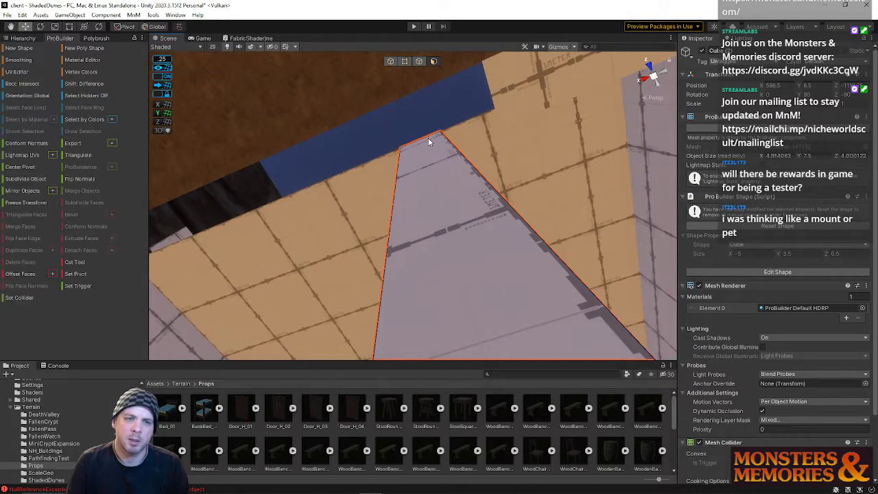
right_click_drag(438, 193, 509, 57)
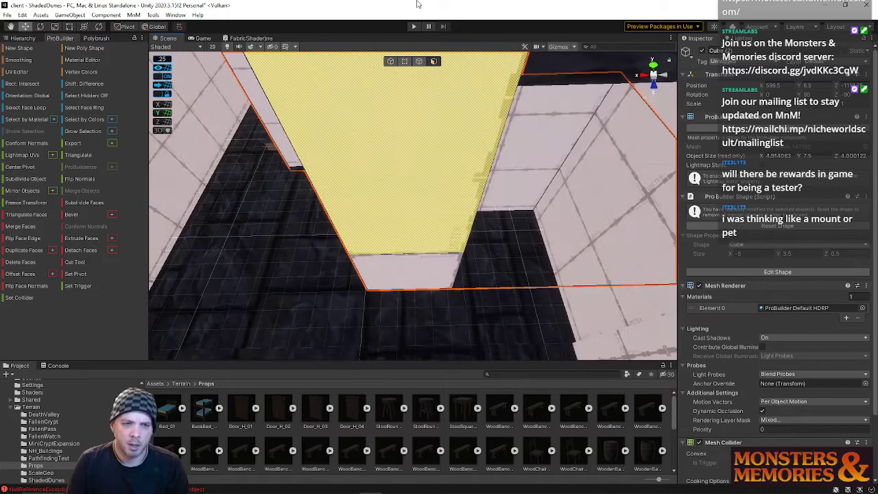
left_click(416, 262)
right_click_drag(415, 262, 350, 343)
mouse_move(363, 440)
right_mouse_down()
mouse_move(376, 364)
mouse_move(367, 147)
mouse_move(410, 75)
mouse_move(354, 198)
mouse_move(385, 149)
mouse_move(268, 163)
mouse_move(161, 147)
mouse_move(318, 197)
right_mouse_up()
left_click(317, 197)
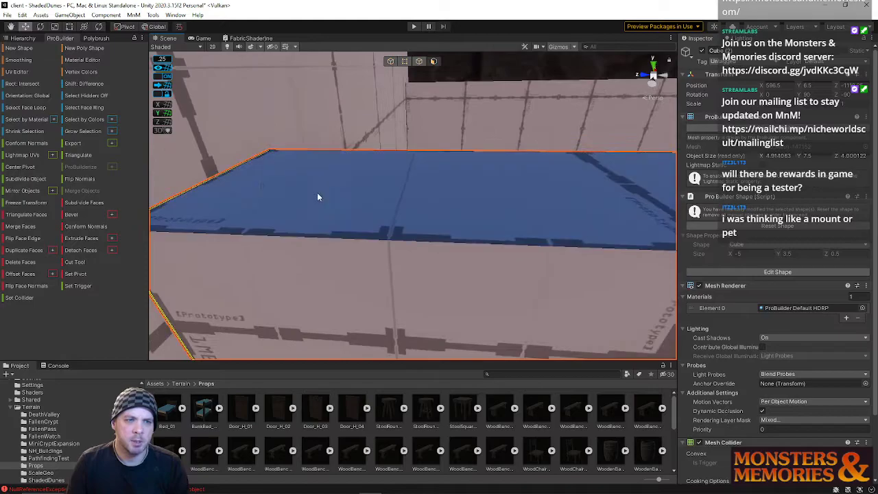
key("f")
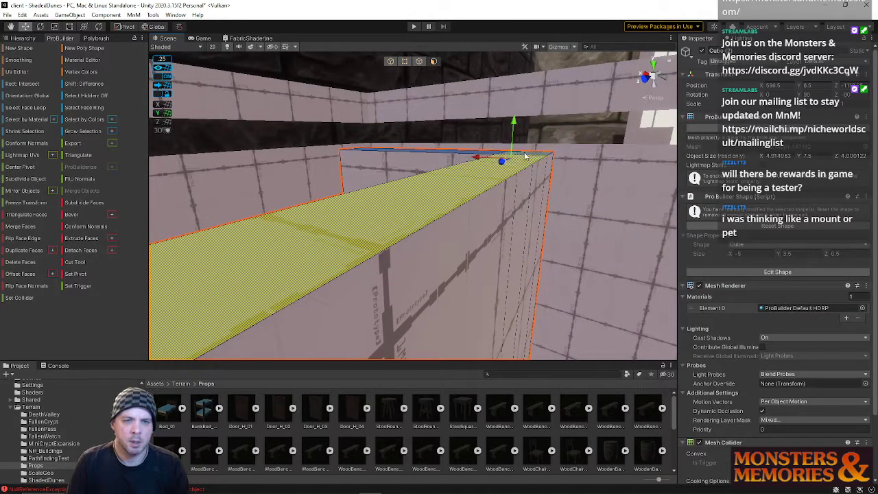
- Select the hidden face on the far side of the same wall block and examine its underside
left_click(476, 150)
left_click(448, 178)
right_click_drag(448, 179, 643, 151)
key("w")
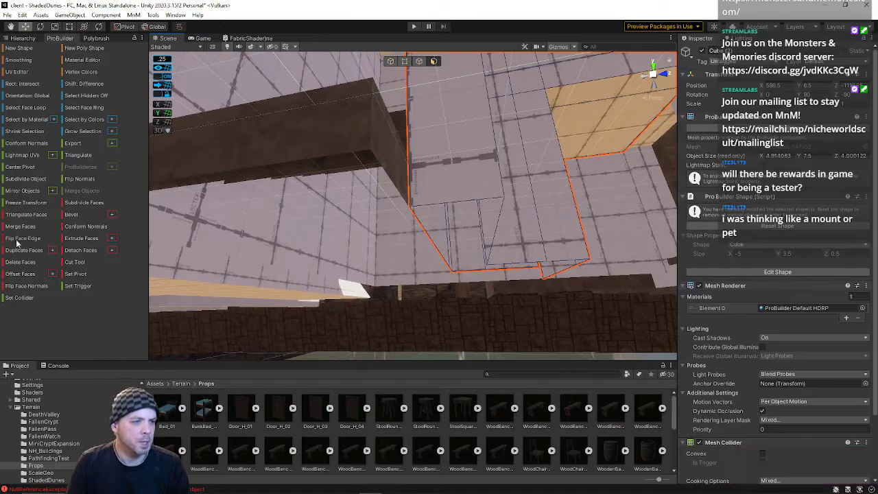
- Delete the thin vertical floor face that runs across the doorway threshold
right_click_drag(366, 243, 504, 299)
left_click(435, 249)
right_click_drag(393, 249, 485, 232)
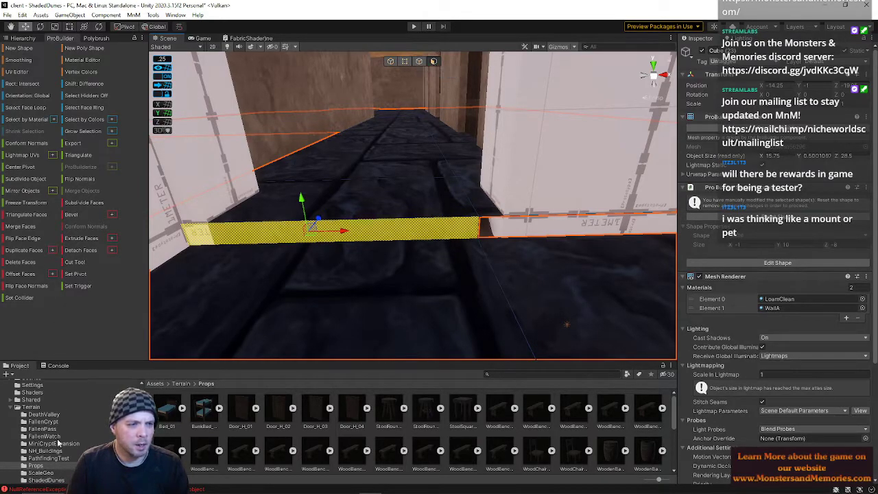
left_click(16, 264)
- Raise the bottom corner vertices of the doorway wall toward floor level
right_click_drag(261, 255, 269, 151)
left_click(233, 216)
left_click(404, 61)
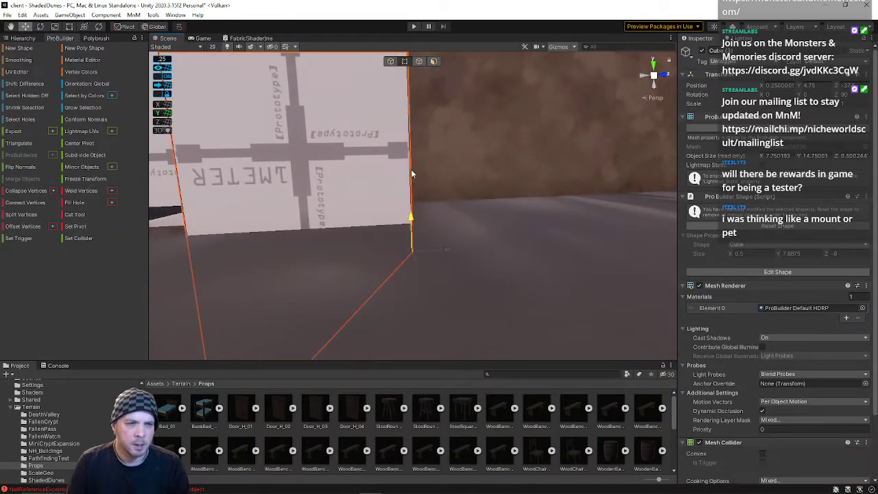
right_click_drag(332, 262, 229, 346)
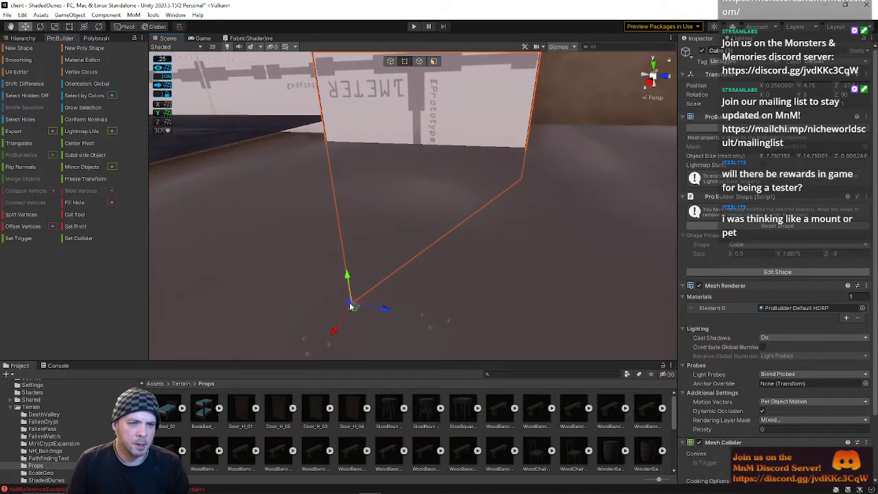
left_click(340, 130)
right_click_drag(406, 157, 165, 131)
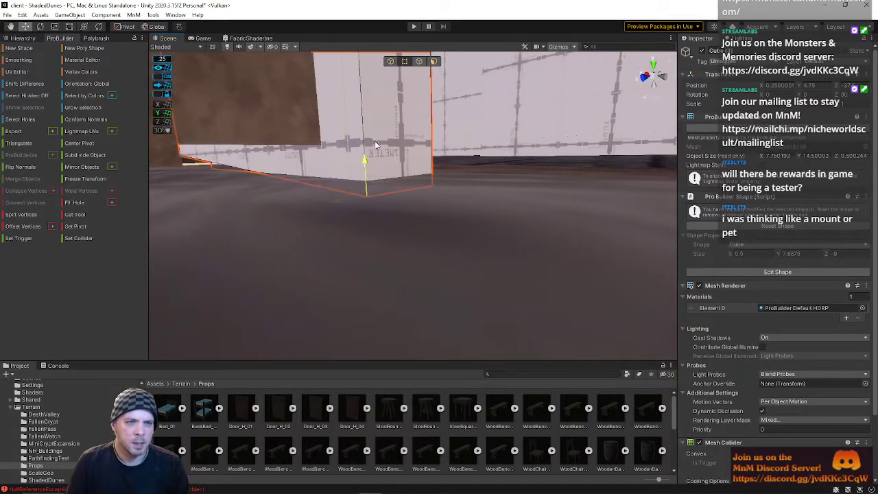
right_click_drag(377, 157, 276, 149)
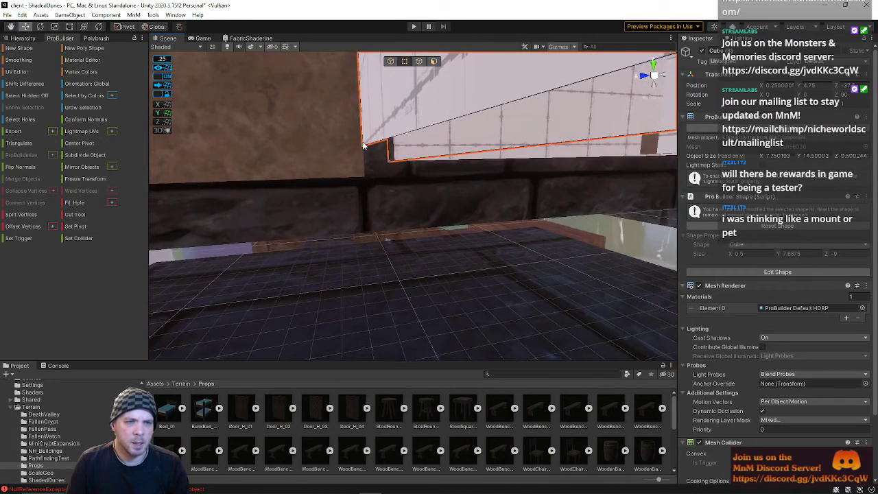
right_click_drag(327, 162, 110, 167)
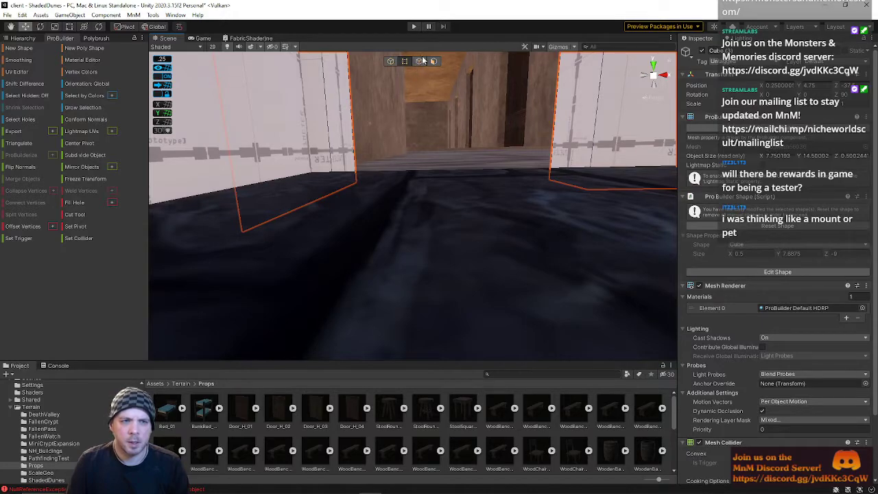
- Connect the vertical edges beside the doorway and lower the new edges to threshold height
right_click_drag(337, 157, 315, 103)
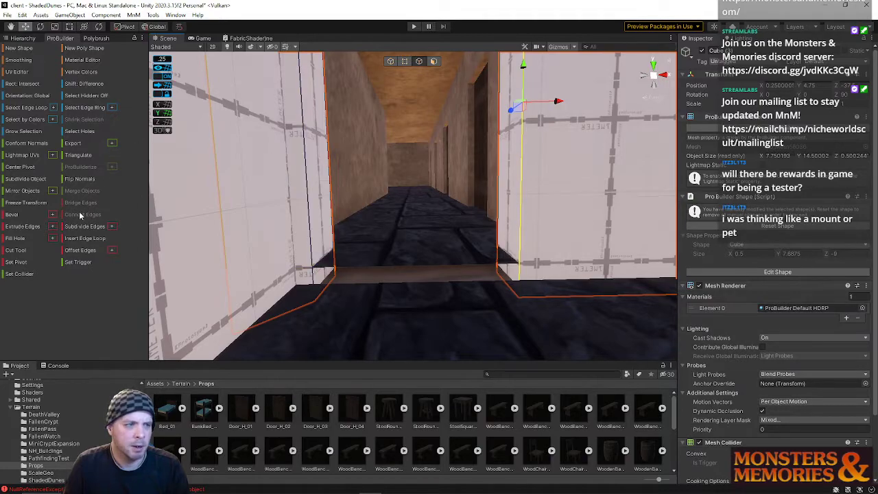
right_click_drag(205, 217, 490, 159)
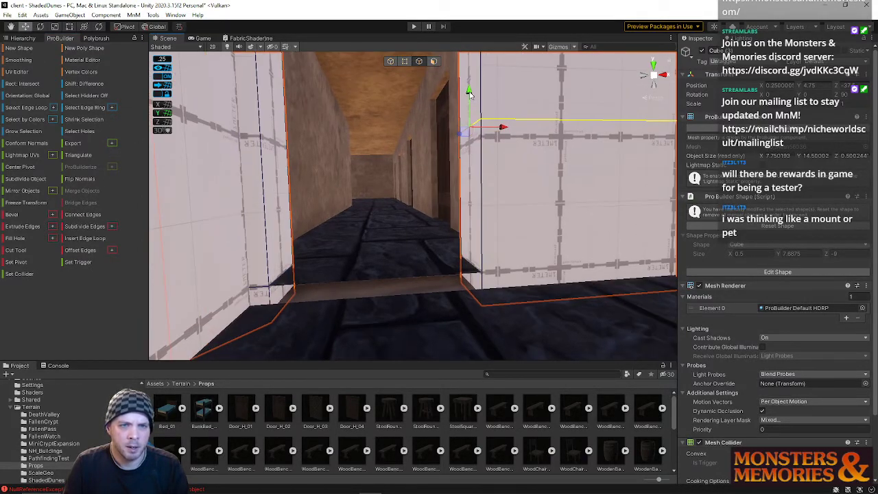
key("w")
- Delete the small lower jamb faces on both sides of the doorway
right_click_drag(470, 243, 388, 300)
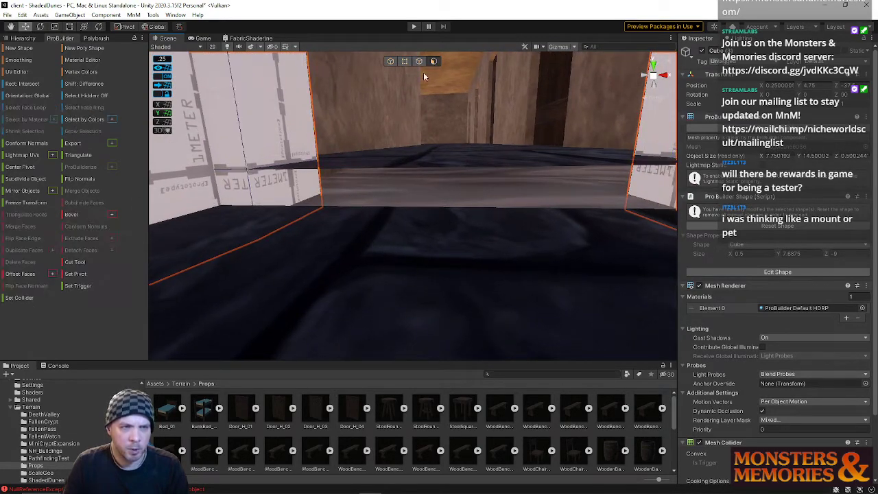
left_click(643, 196, "shift")
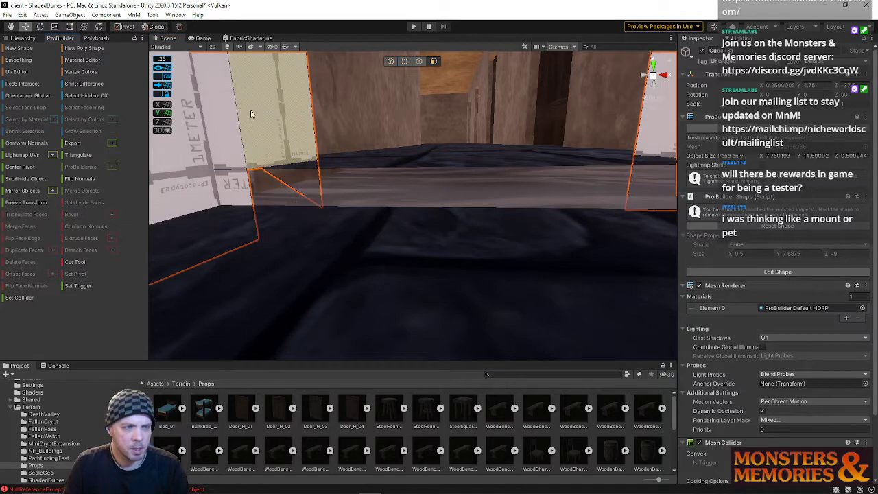
right_click_drag(385, 198, 429, 202)
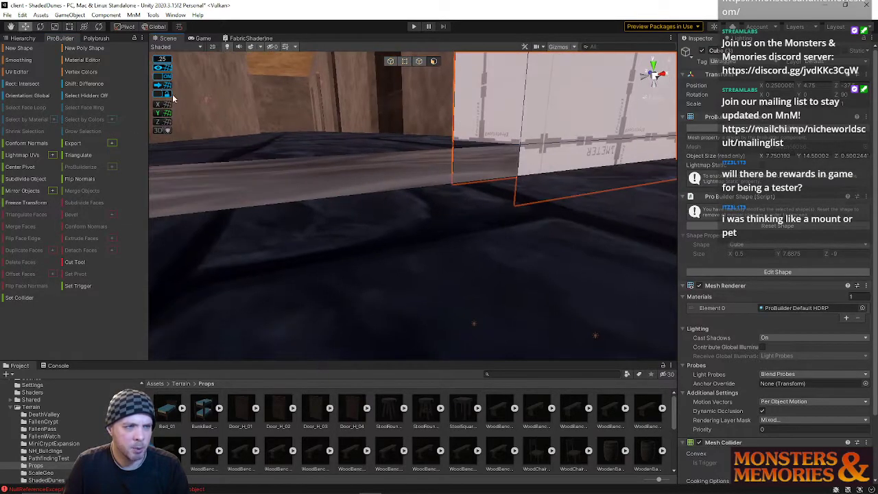
- Bridge the lower vertical jamb edges to close the wall across the bottom of the doorway
left_click_drag(521, 166, 364, 181, "alt")
left_click(364, 181)
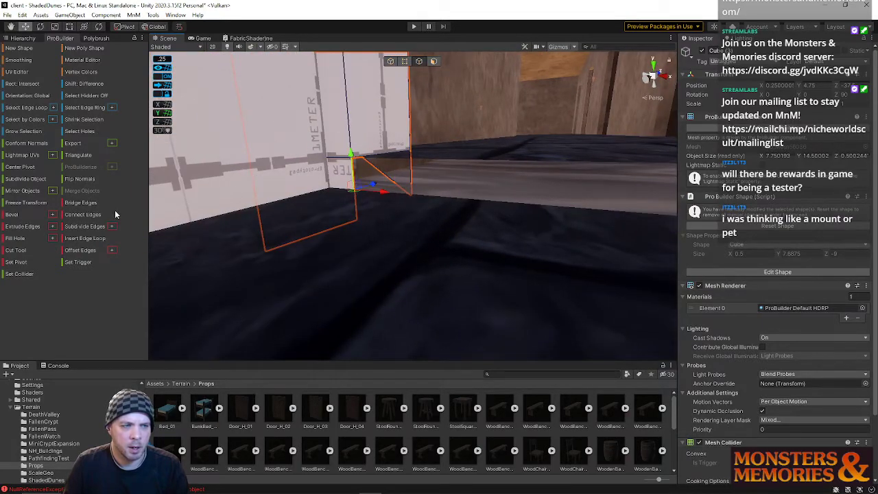
left_click(84, 206)
left_click_drag(421, 190, 476, 181, "alt")
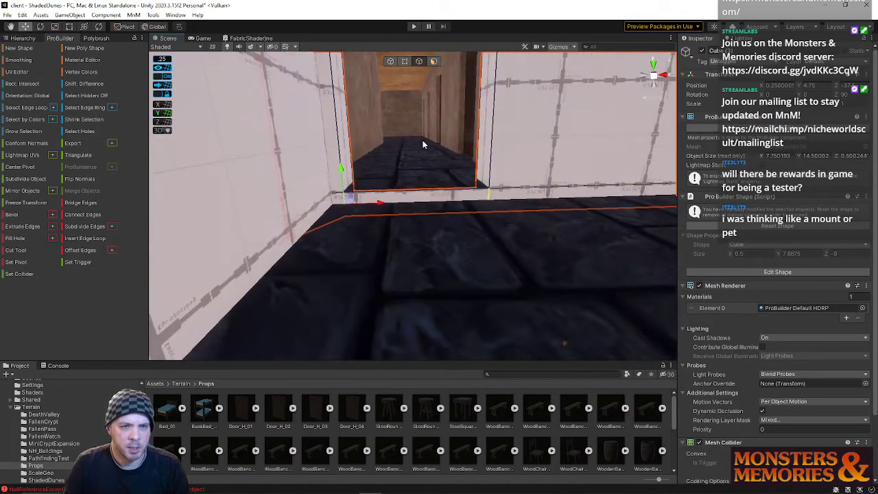
- Adjust the short edge at the base of the door jamb horizontally against the threshold
left_click(424, 143)
left_click_drag(547, 184, 423, 141, "alt")
right_click_drag(596, 176, 383, 202)
key("w")
left_click(344, 174)
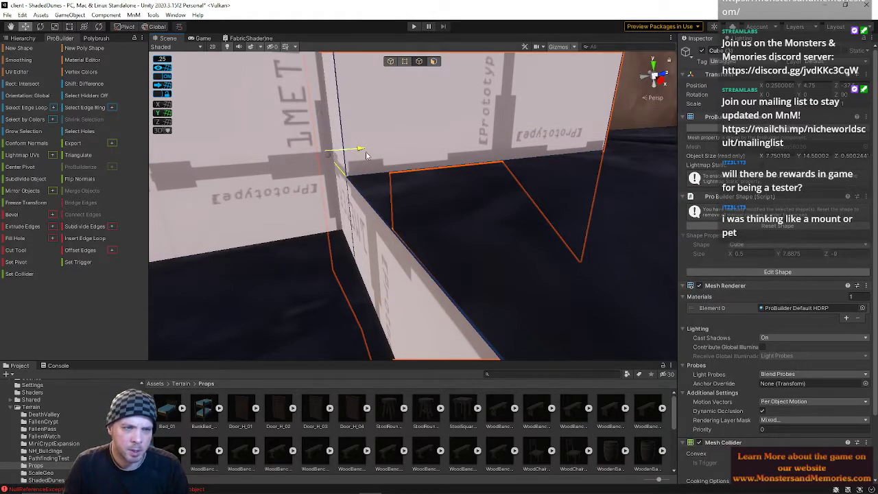
- Raise the bottom vertices at the outer end of the doorway wall
right_click_drag(343, 157, 654, 166)
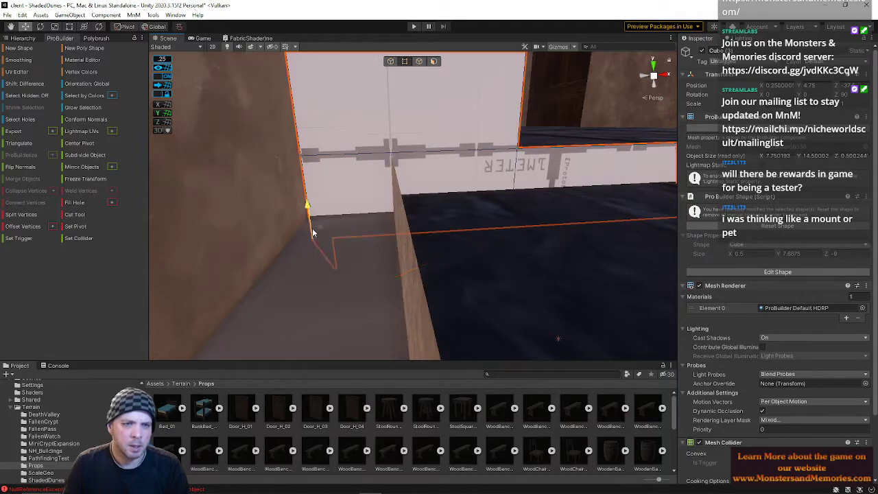
right_click_drag(327, 199, 33, 167)
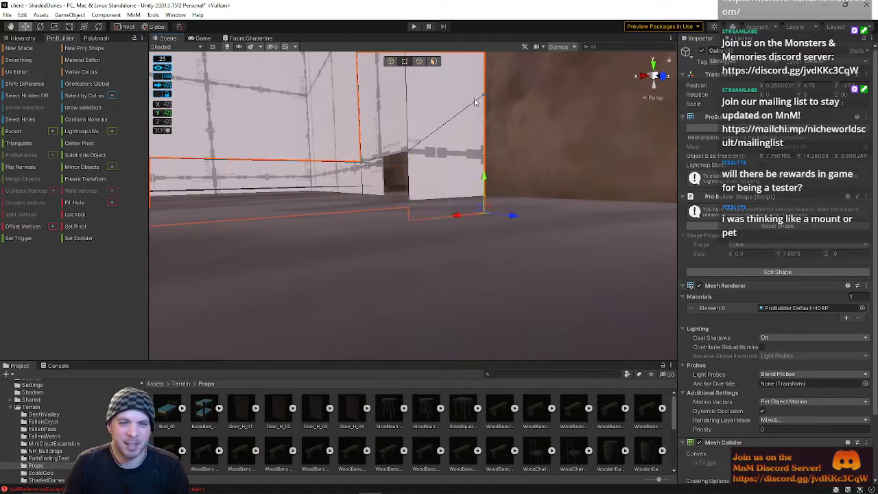
right_click_drag(469, 165, 308, 249)
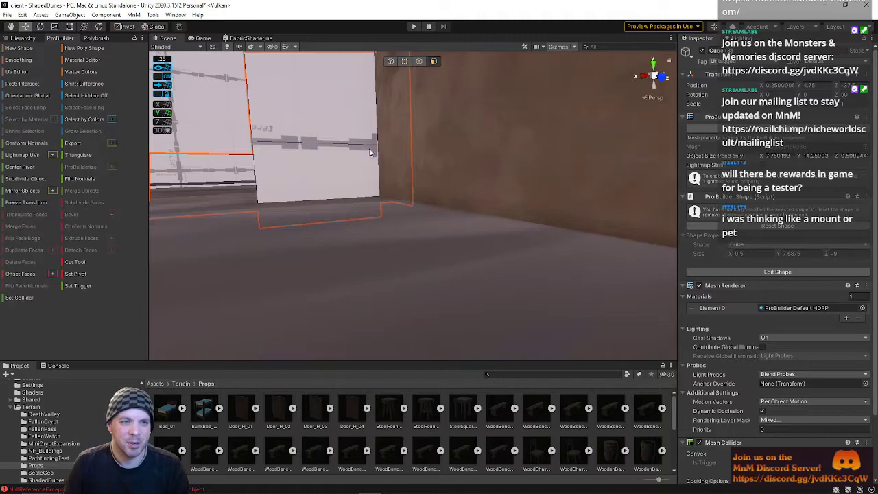
- Delete the hidden bottom faces of the doorway wall on both sides of the opening
key("s")
right_click_drag(356, 191, 278, 137)
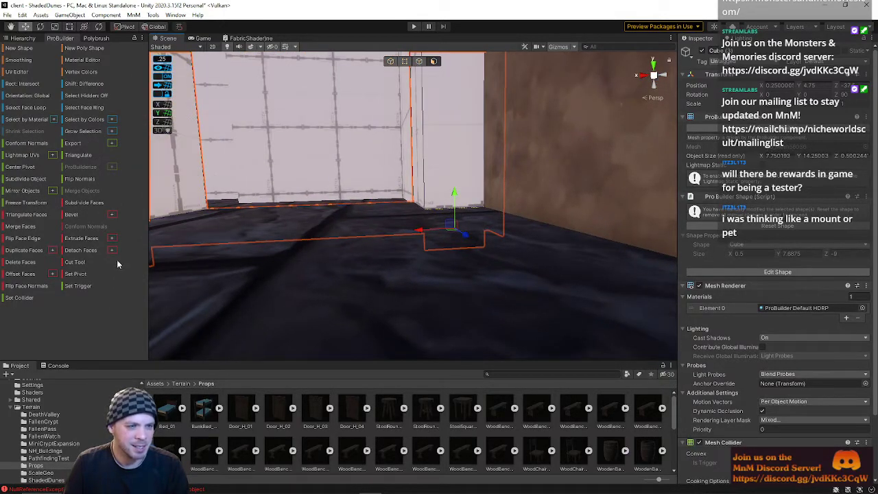
left_click(16, 264)
right_click_drag(277, 254, 167, 240)
key("w")
left_click(304, 251)
right_click_drag(304, 251, 291, 297)
key("s")
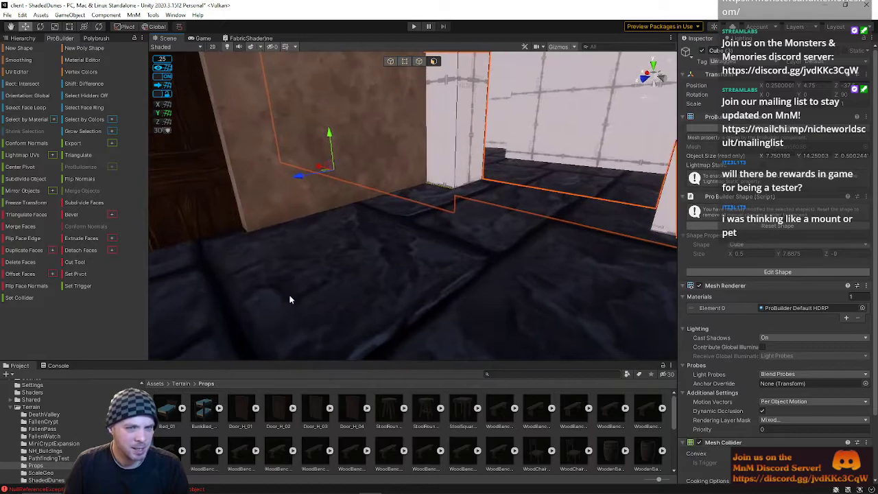
left_click(19, 264)
- Lower the raised short edge at the doorway's upper corner to level the slanted lintel
right_click_drag(313, 268, 7, 153)
key("s")
key("w")
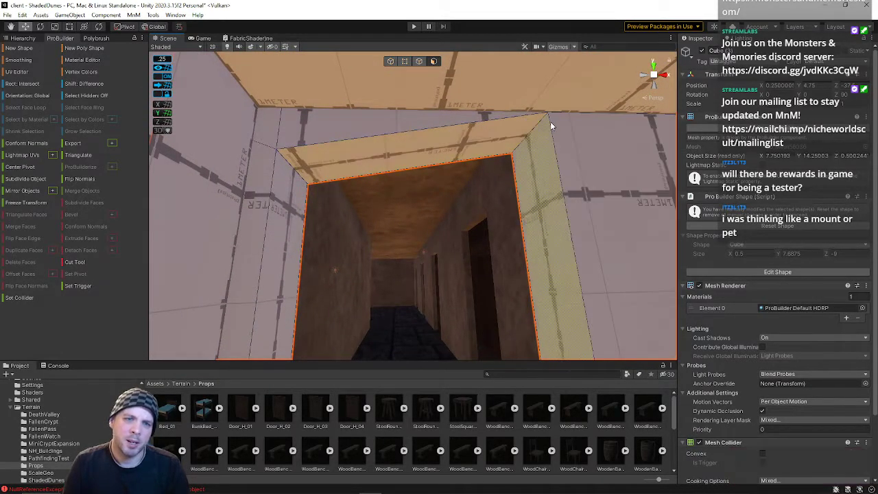
left_click(433, 61)
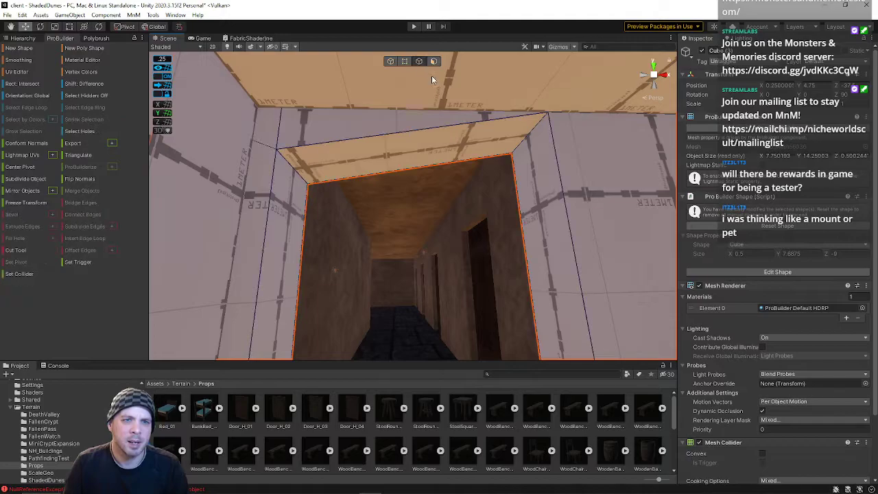
left_click(531, 132)
left_click_drag(523, 105, 524, 132)
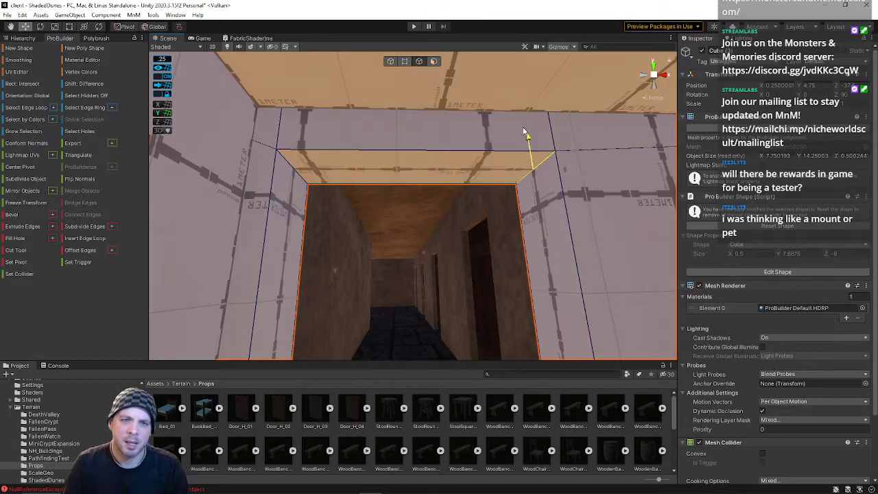
- Select the underside face of the doorway lintel and raise it
right_click_drag(529, 143, 514, 210)
right_click_drag(373, 170, 362, 88)
left_click(432, 62)
left_click(415, 134)
left_click_drag(388, 117, 387, 80)
- Raise the underside face of the lintel over the adjoining room's opening
right_click_drag(384, 96, 368, 182)
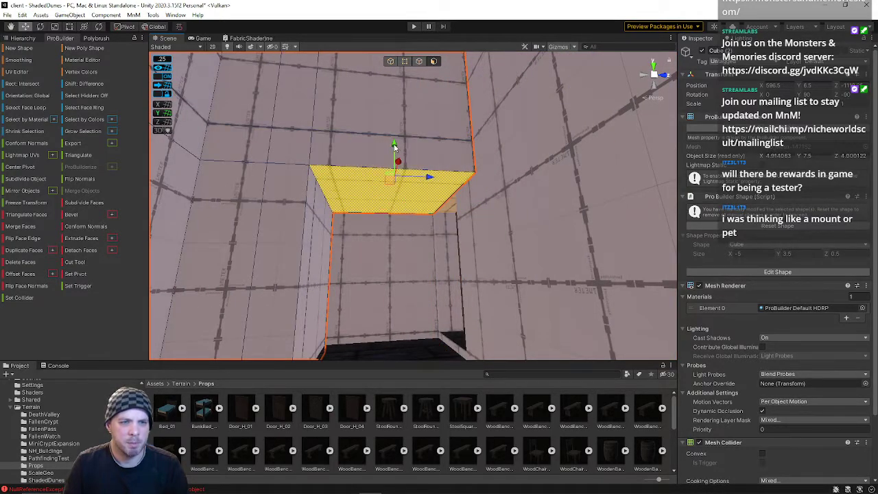
left_click_drag(394, 151, 394, 135)
right_click_drag(393, 172, 363, 199)
right_click_drag(486, 127, 219, 140)
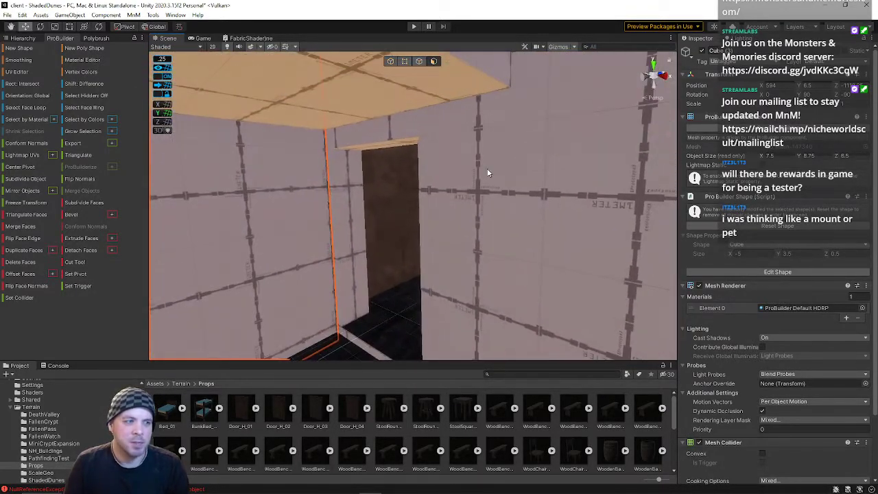
- Save the ShadedDunes scene
left_click(7, 15)
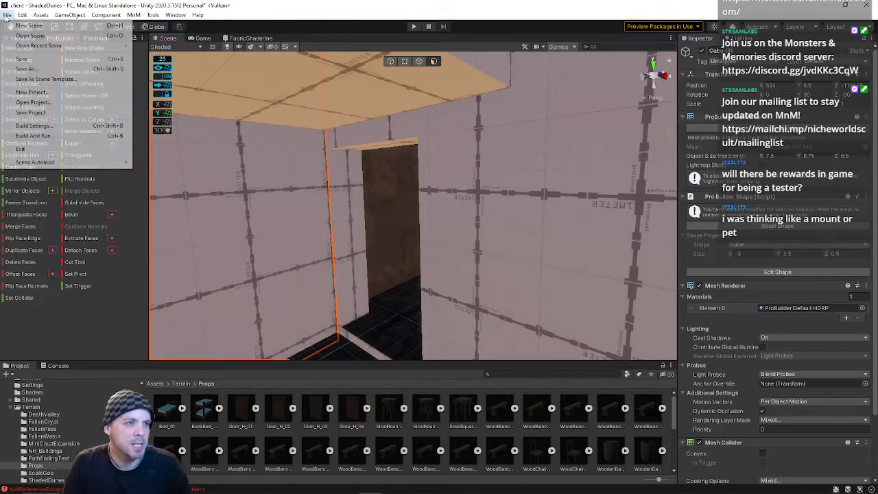
left_click(24, 59)
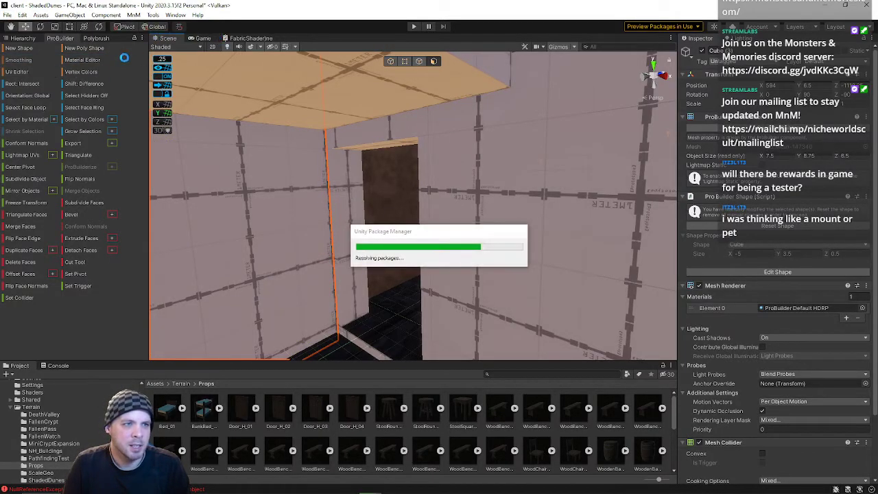
- Open the recent Zone scene and start Play mode
left_click(6, 15)
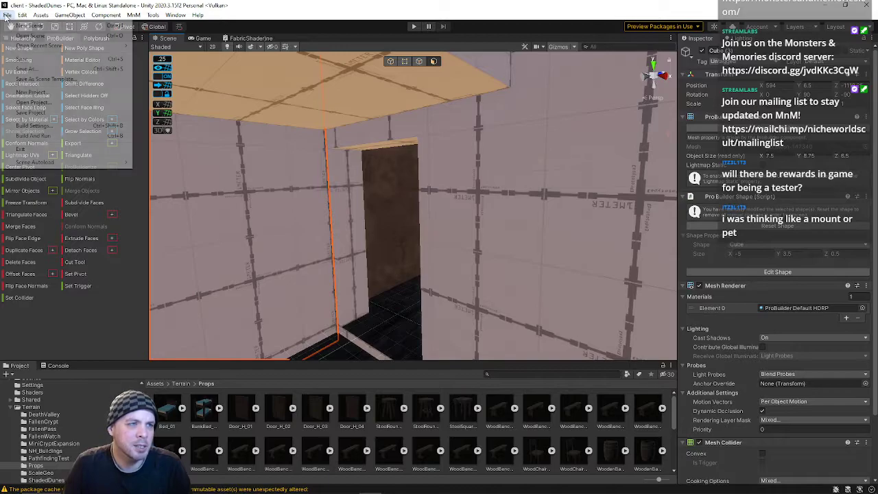
mouse_move(36, 47)
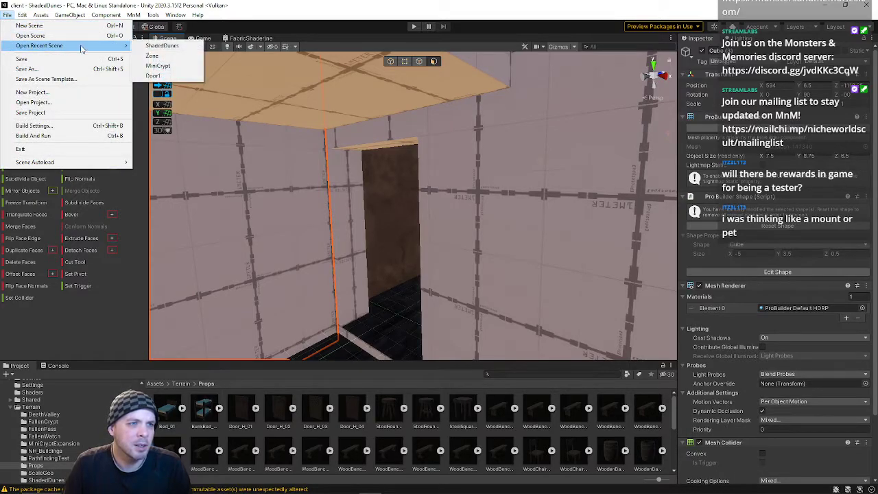
left_click(185, 59)
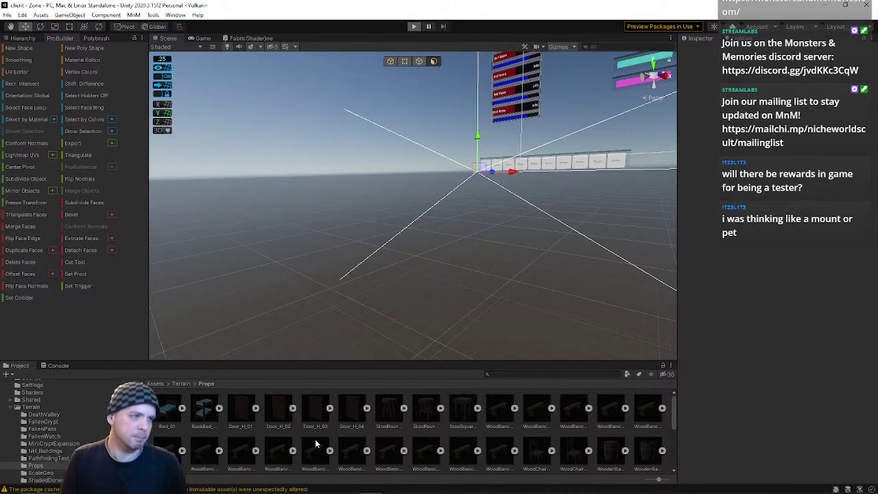
key("ctrl+p")
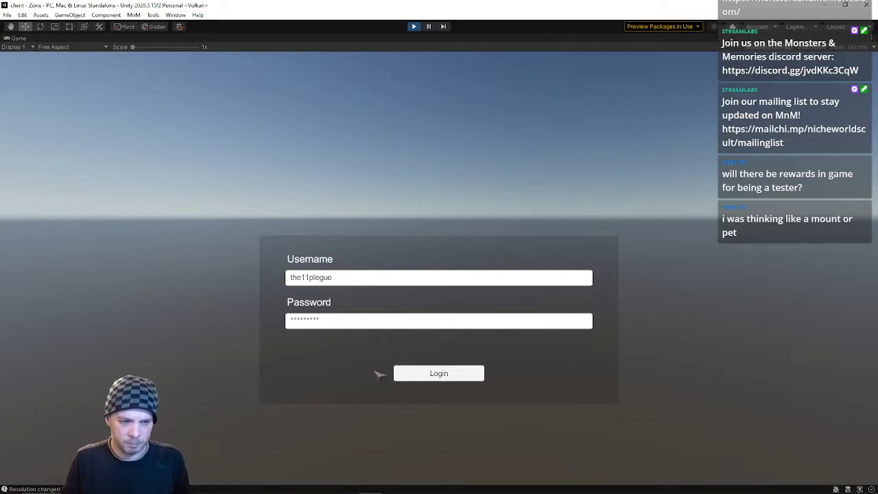
- Log in with the prefilled account, connect to TestWorld, and enter the world as the ranger Padas
left_click(434, 378)
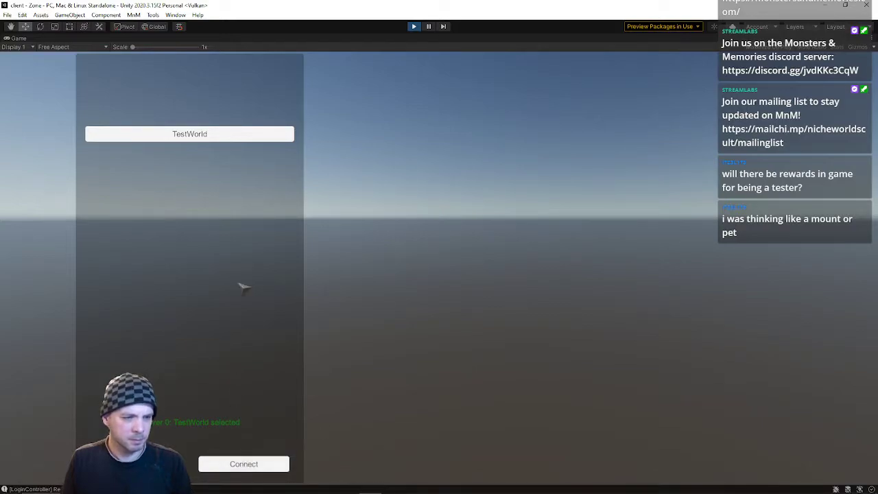
left_click(253, 467)
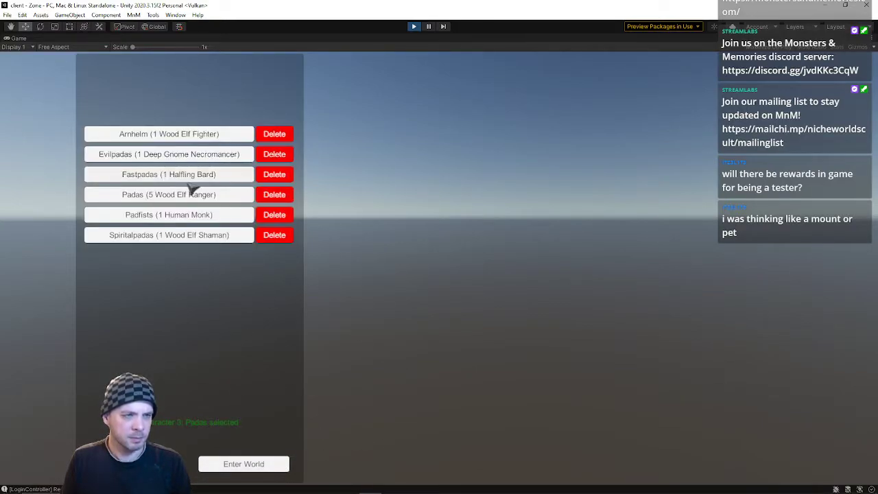
left_click(191, 196)
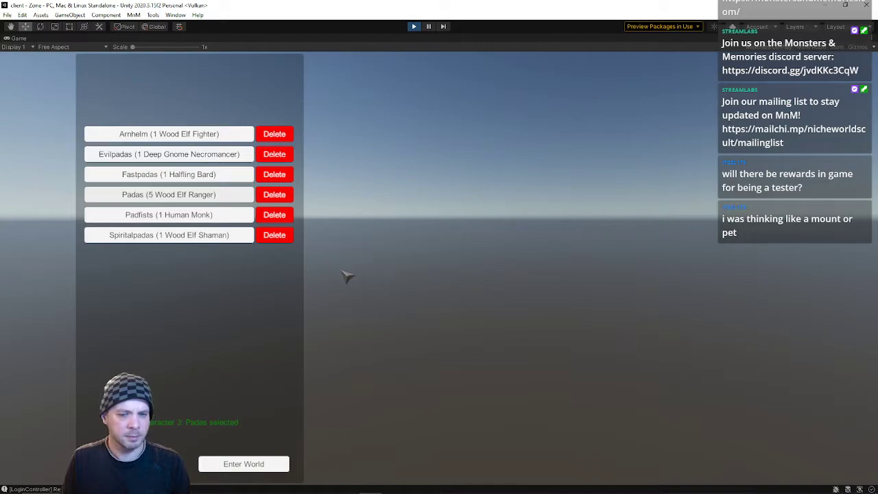
left_click(256, 463)
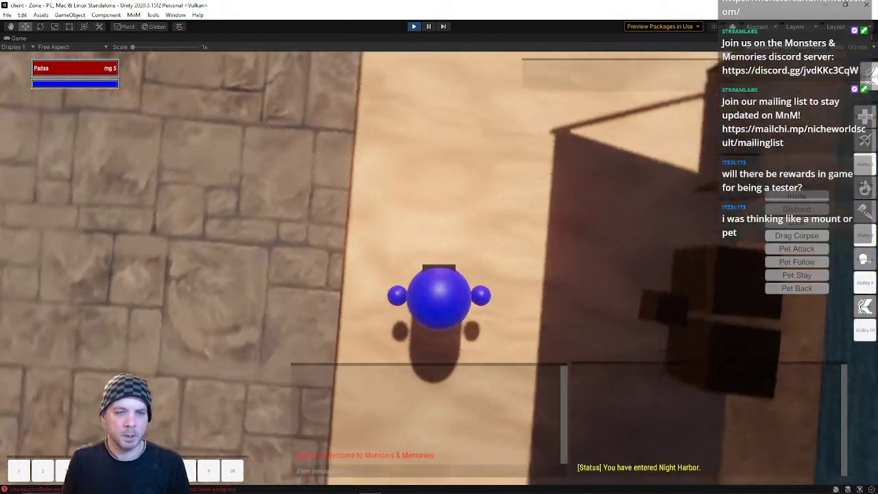
- Run the character along Night Harbor's stone-paved street towards the building under test
key("w")
key("w")
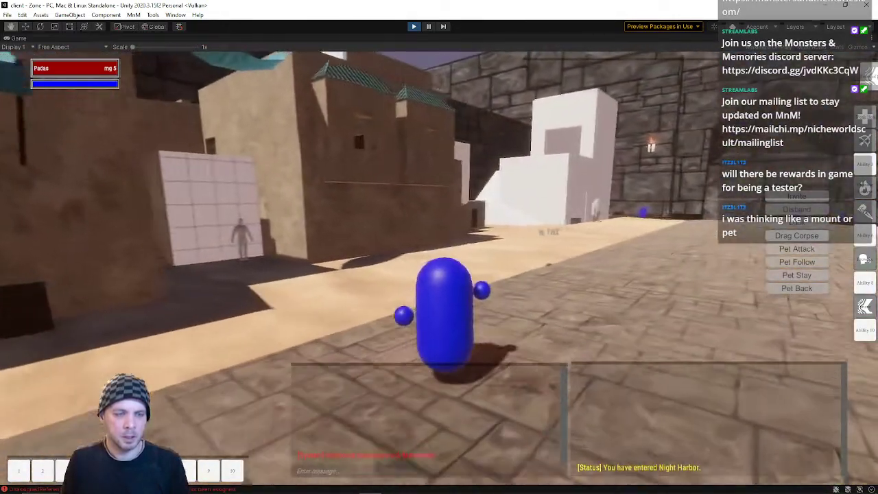
key("w")
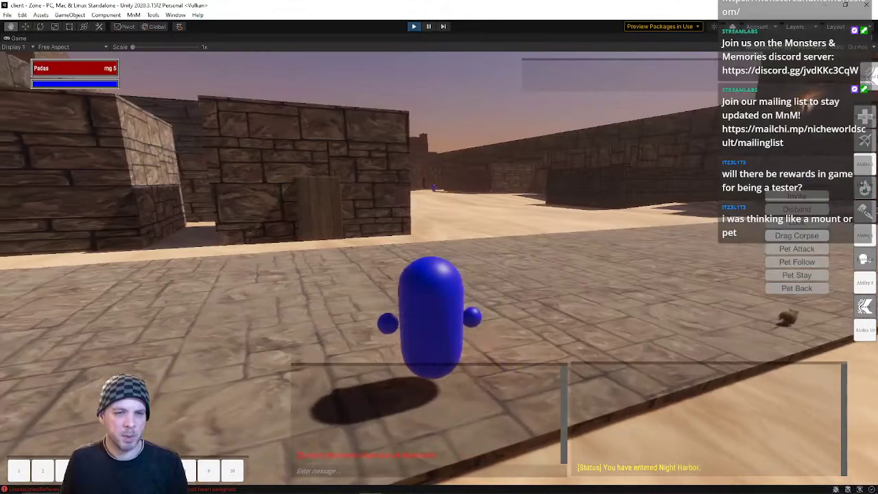
key("w")
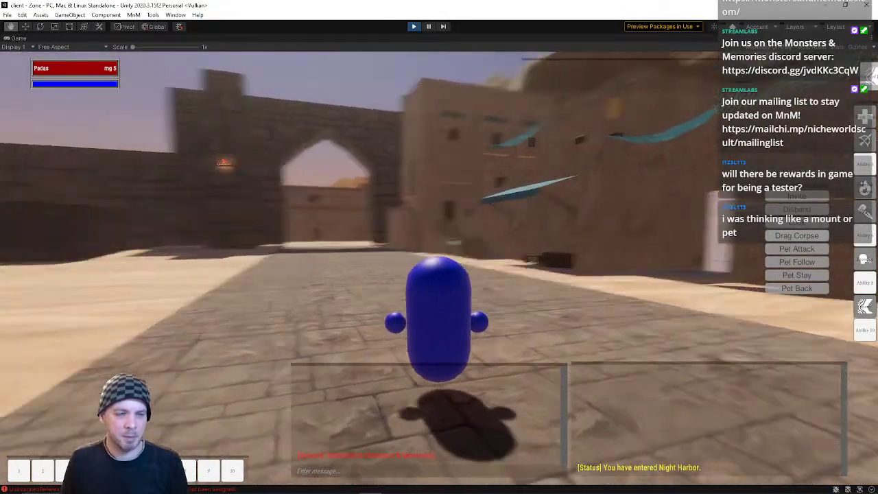
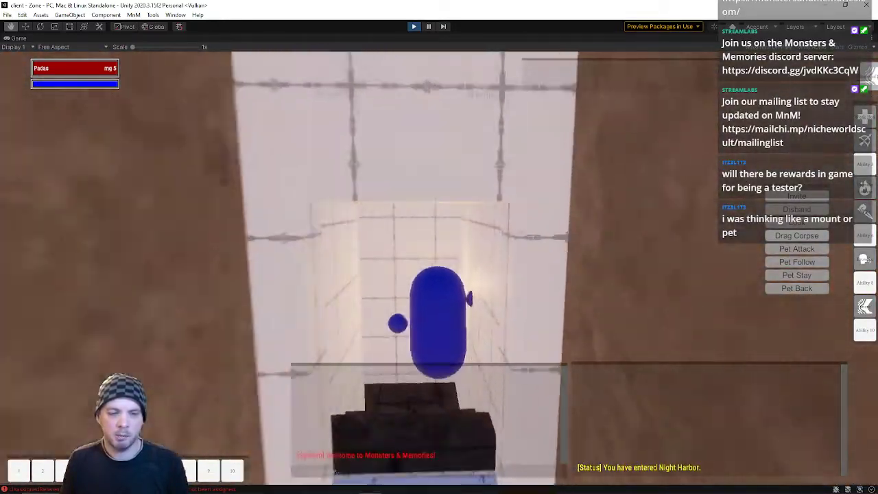
- Walk the character through the white grid-textured stairwell into the building's interior corridor, checking the stairs and walls
key("w")
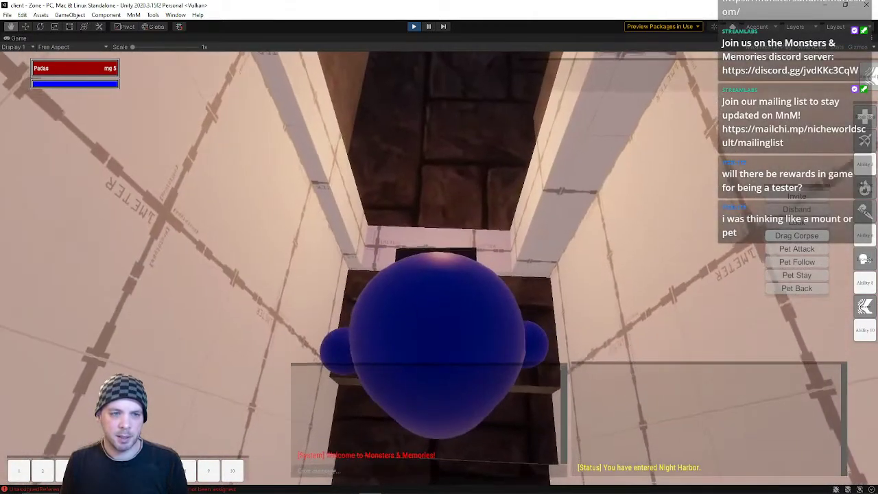
key("w")
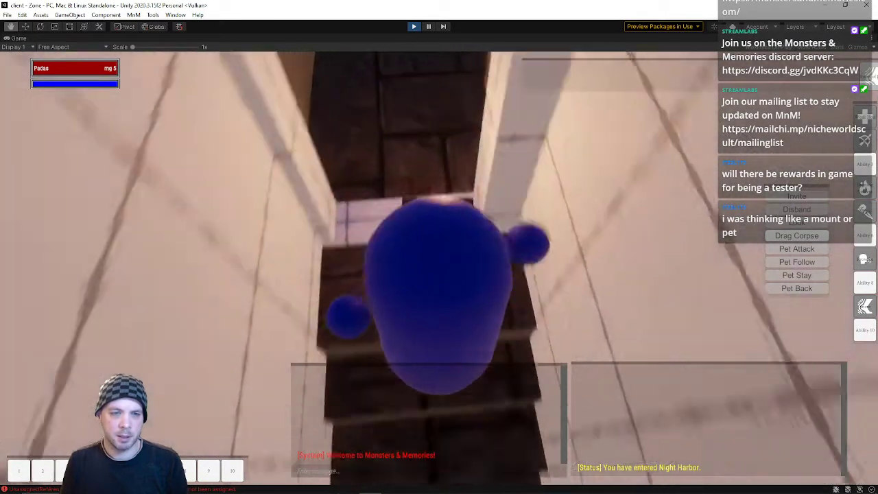
key("w")
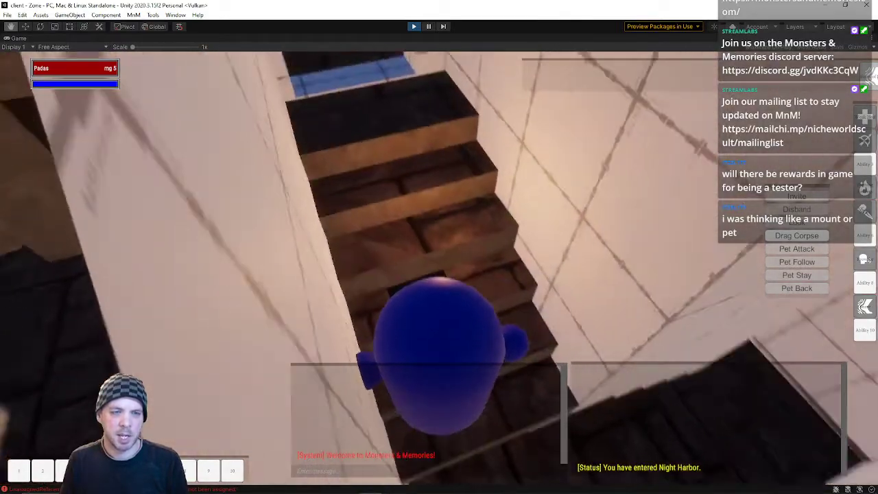
key("w")
key("w")
right_click_drag(433, 122, 420, 191)
right_click_drag(500, 241, 521, 110)
key("w")
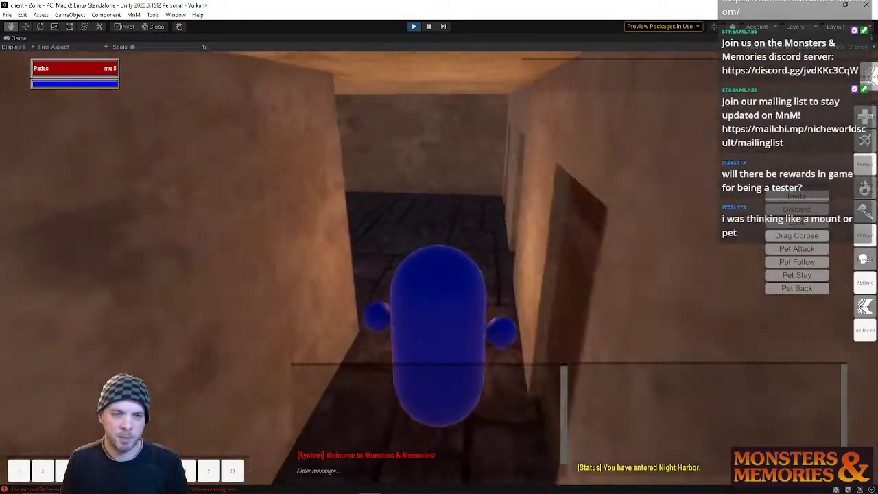
- Walk along the interior corridors and inspect the wooden doors and their doorways
key("w")
right_click_drag(522, 231, 369, 231)
right_click_drag(597, 260, 441, 209)
key("w")
key("w")
key("w")
right_click_drag(444, 124, 506, 159)
key("a")
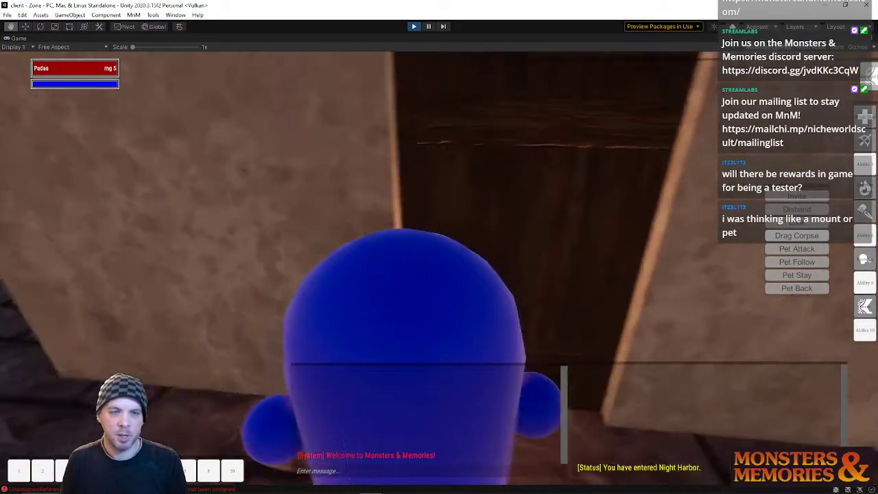
key("w")
key("d")
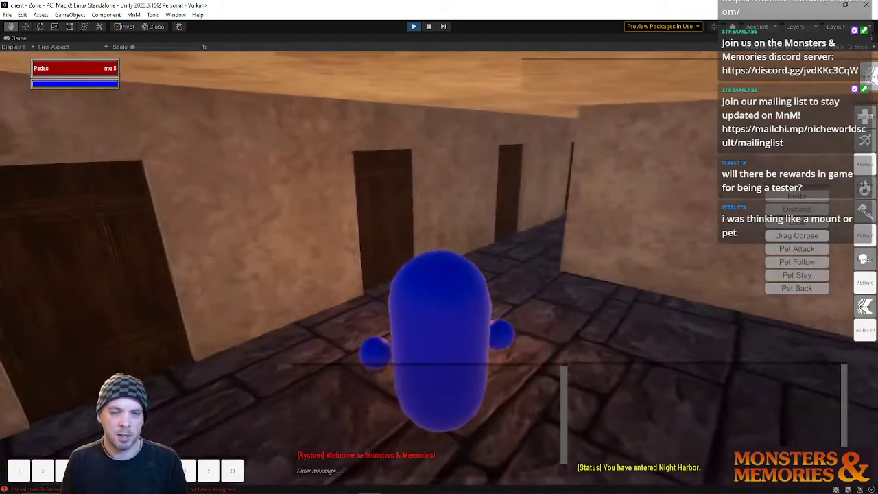
- Enter the empty room off the corridor and look around at its walls, floor and ceiling
right_click_drag(506, 159, 521, 187)
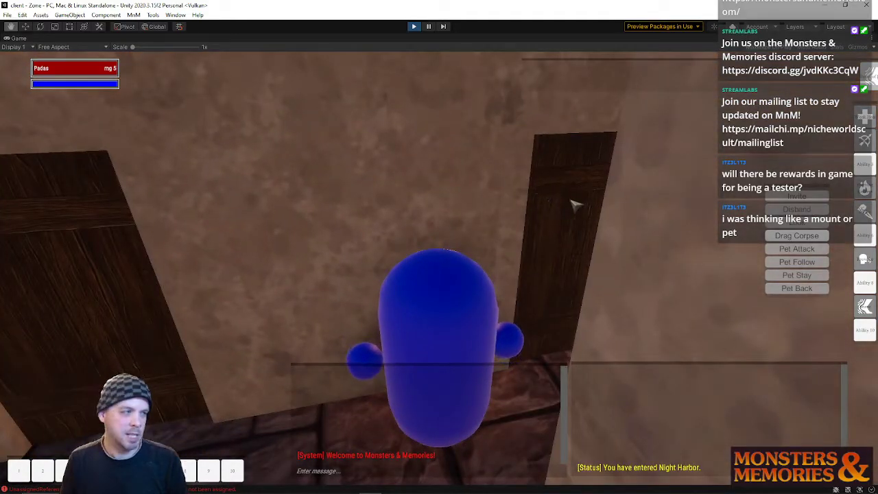
right_click_drag(490, 165, 590, 165)
key("w")
right_click_drag(332, 284, 535, 284)
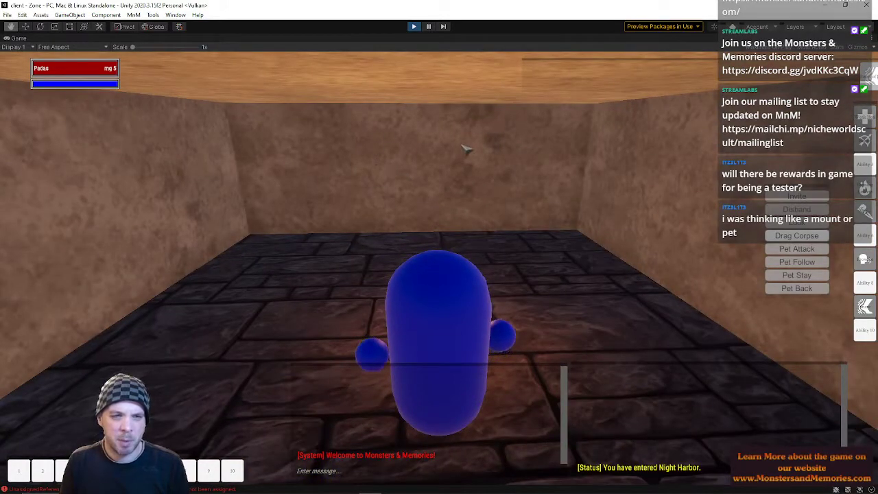
right_click_drag(465, 180, 431, 198)
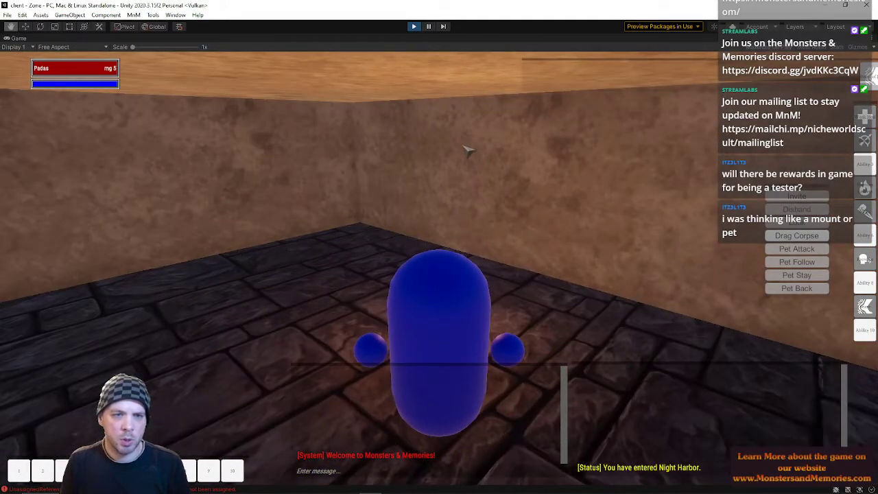
- Leave the empty room, check the hall with the wooden counter, and exit the building
key("w")
right_click_drag(593, 246, 226, 245)
key("w")
key("w")
key("w")
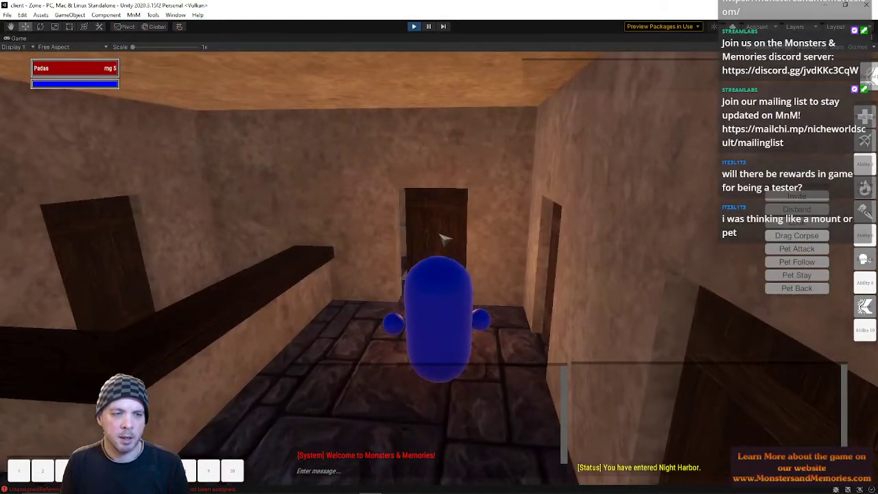
key("w")
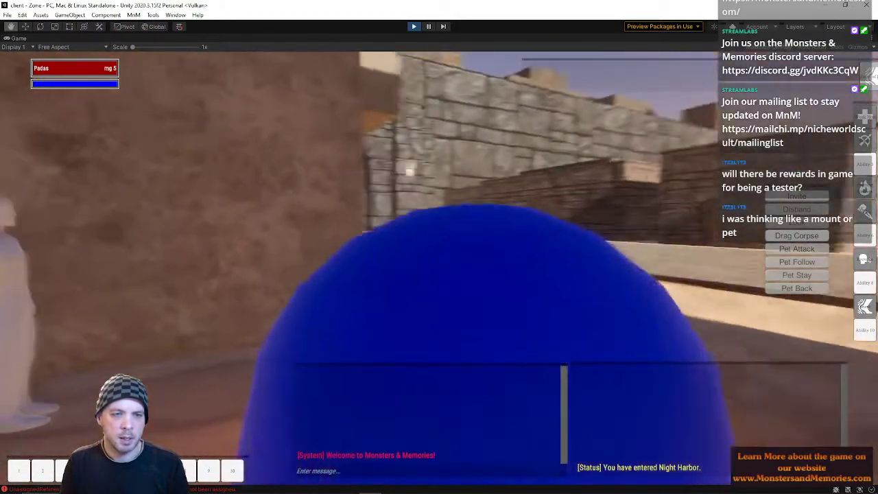
- Run down the paved street and through the large stone archway into the sandy district beyond
key("w")
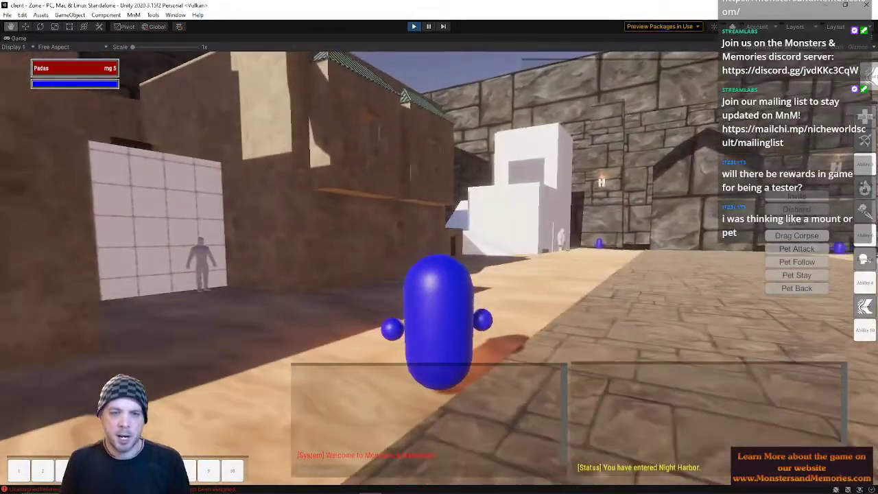
key("w")
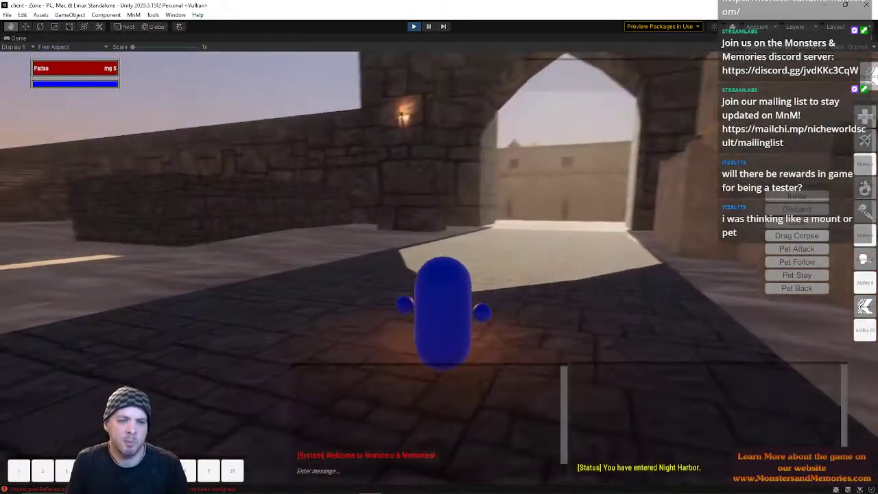
key("w")
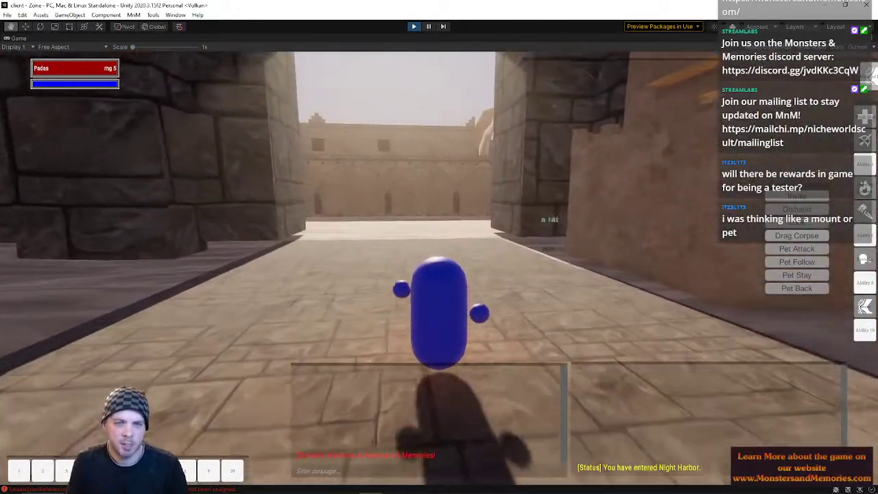
key("w")
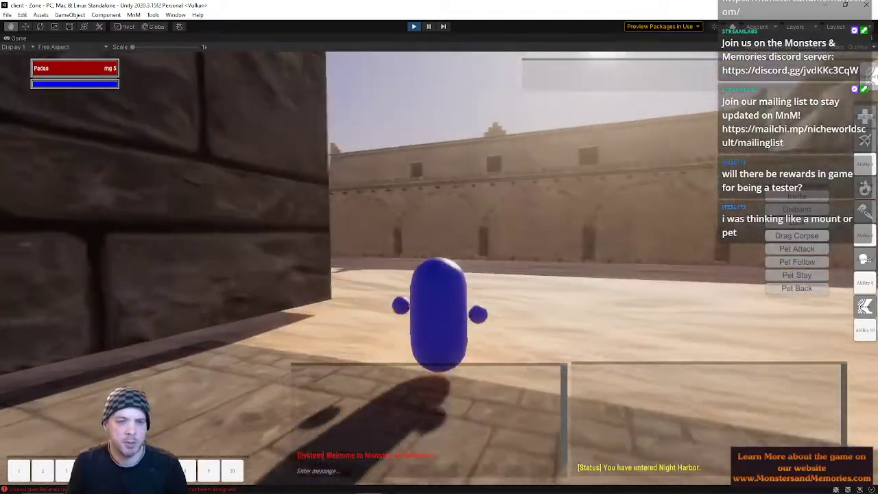
key("w")
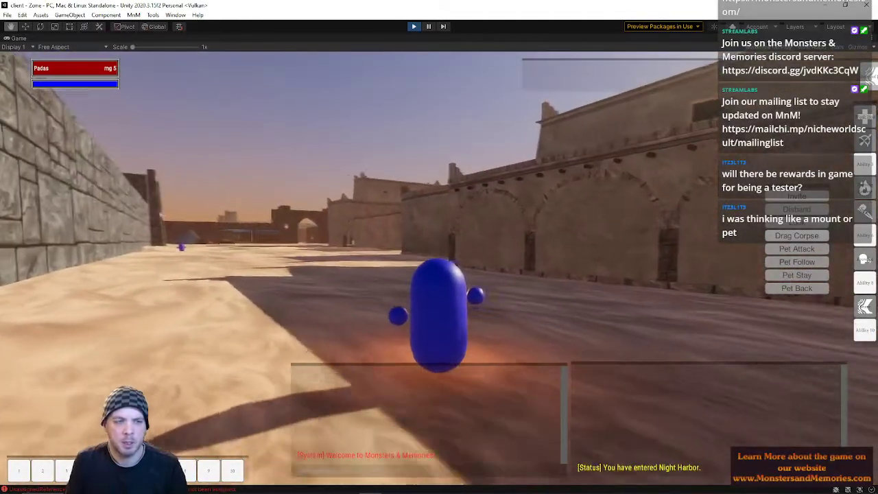
- Run across the open sand alongside the tall buildings, looking over their facades
key("w")
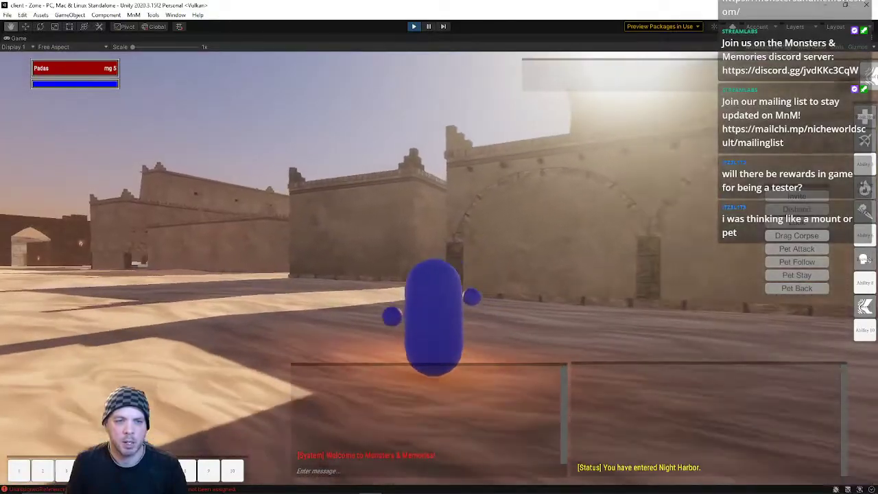
key("w")
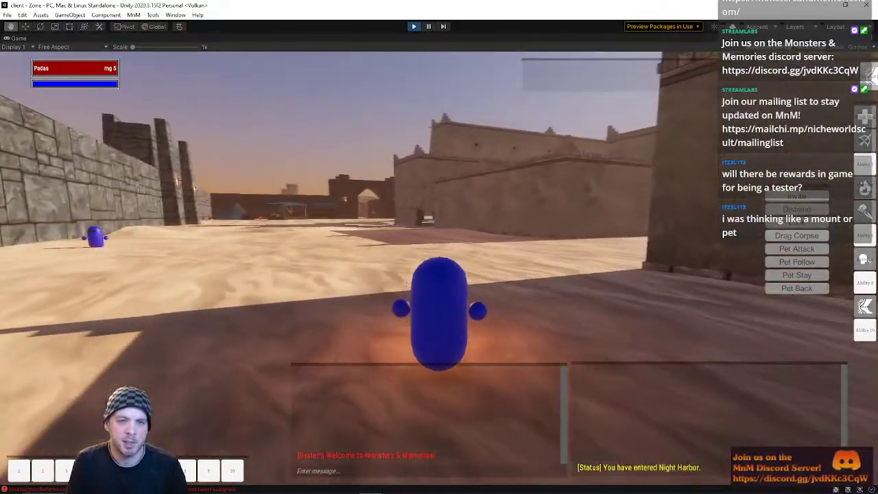
key("w")
key("w")
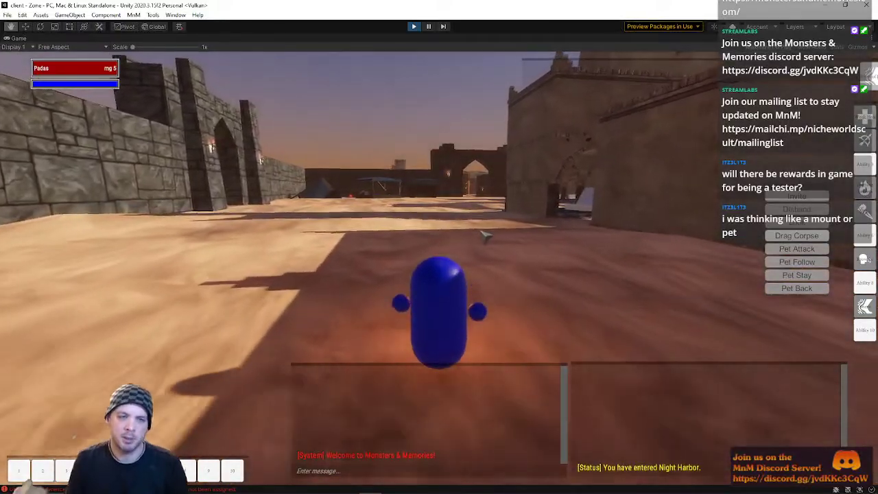
key("w")
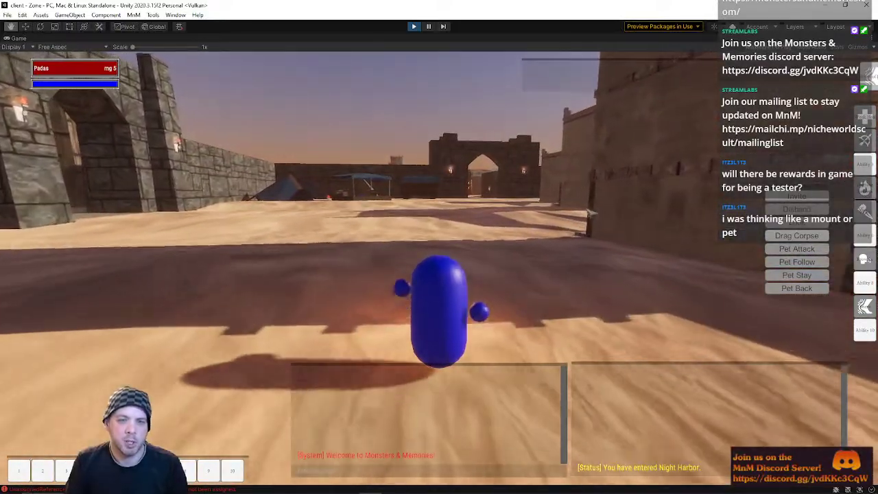
- Turn into the canopy-covered market street and run past its arcade to the far end
right_click_drag(486, 237, 618, 236)
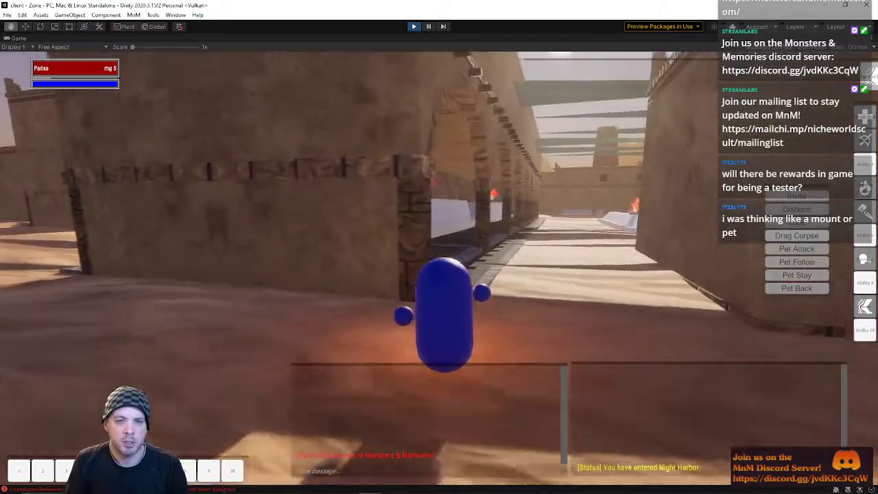
key("w")
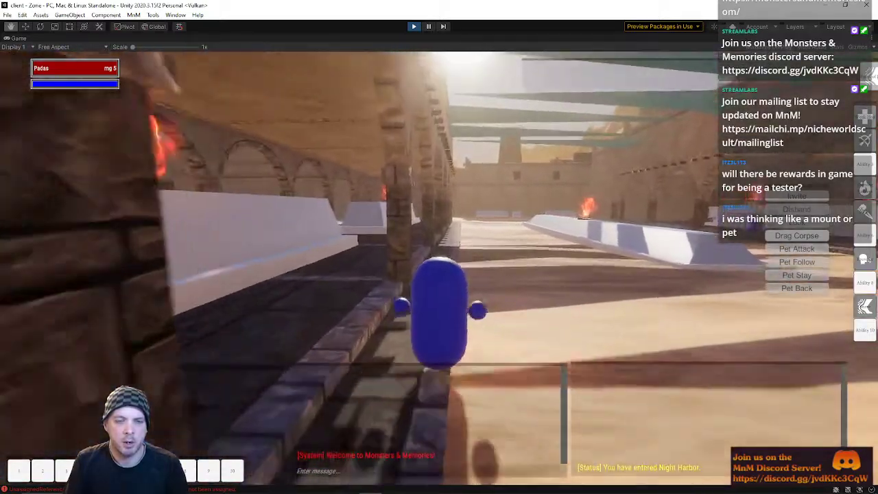
key("w")
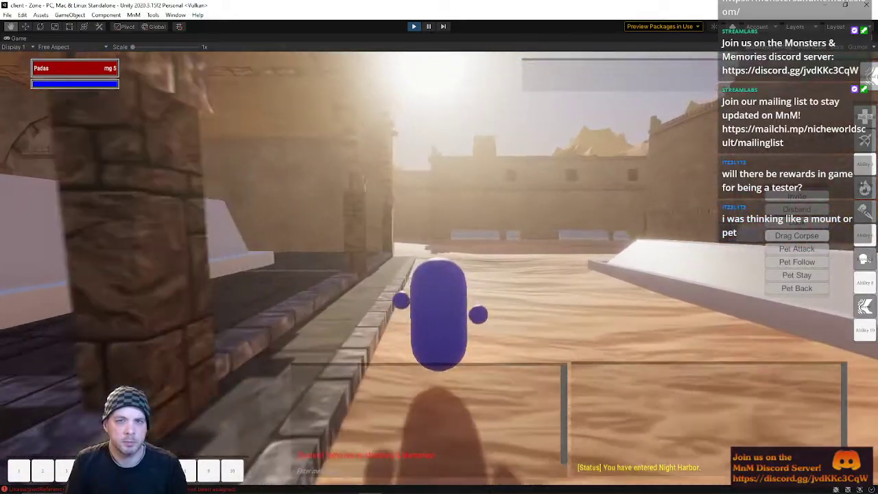
key("w")
key("w")
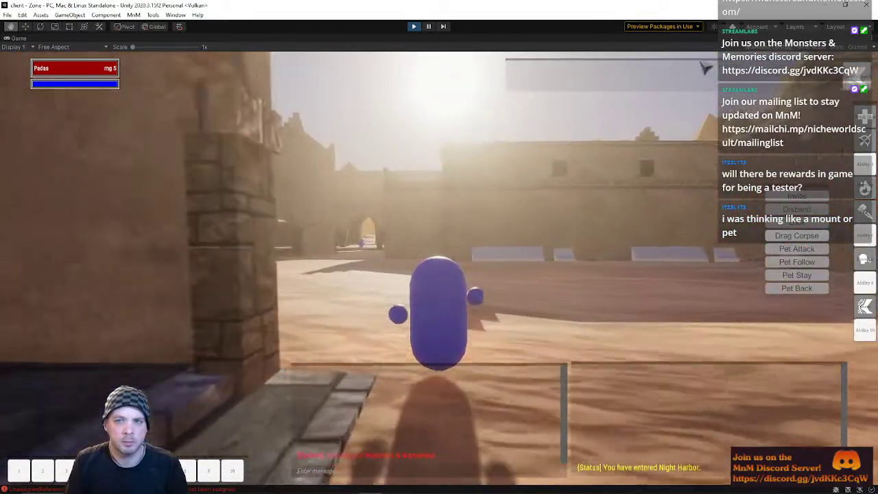
- Run through the alley to the banker under the stone arches and open the bank window
right_click_drag(633, 143, 549, 192)
key("w")
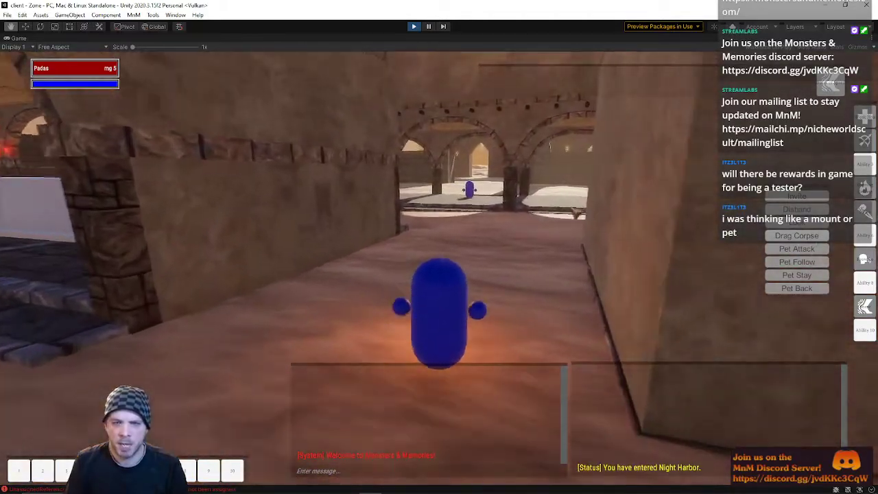
key("w")
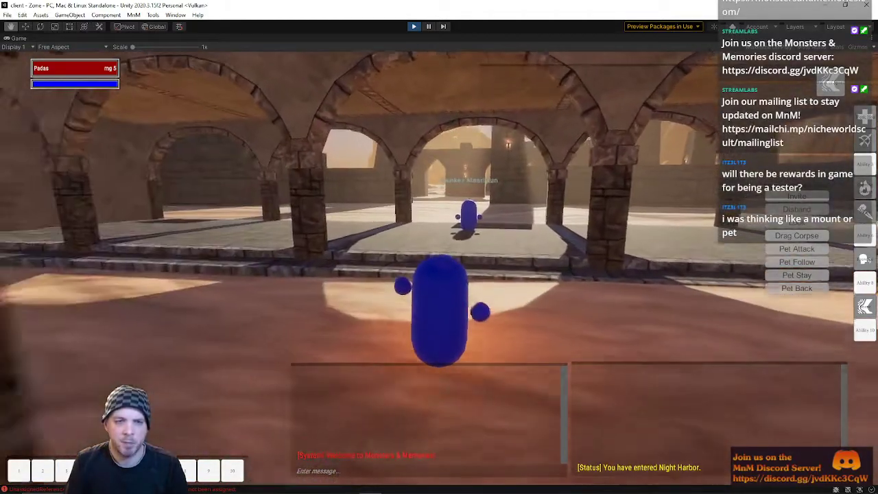
key("w")
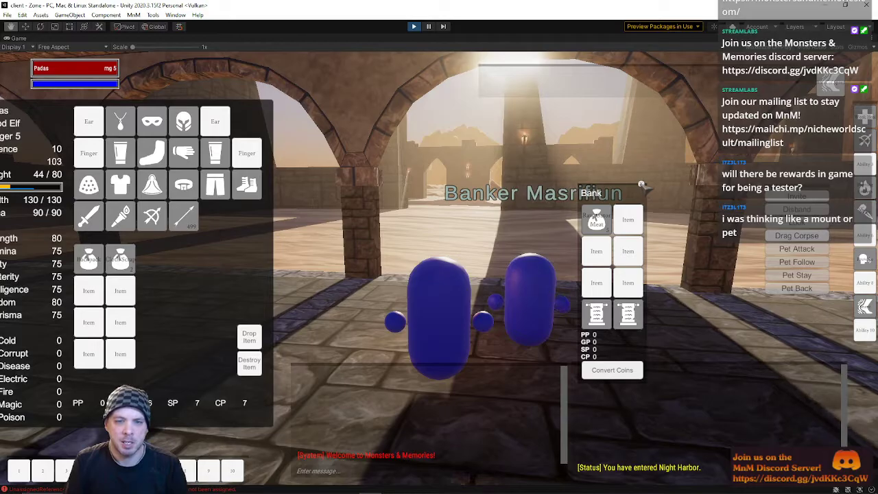
- Close the inventory and run from the banker past the stone walls out onto the open sand
key("w")
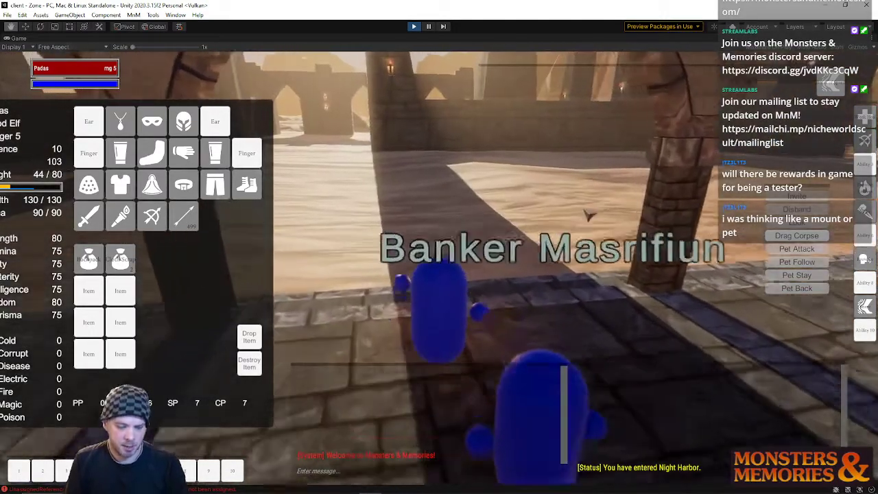
key("i")
right_click_drag(416, 171, 583, 171)
key("w")
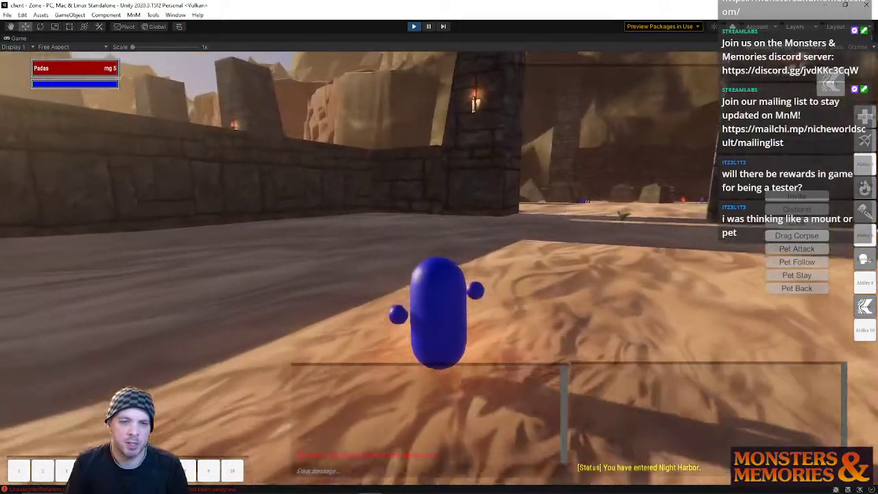
key("w")
right_click_drag(439, 247, 330, 247)
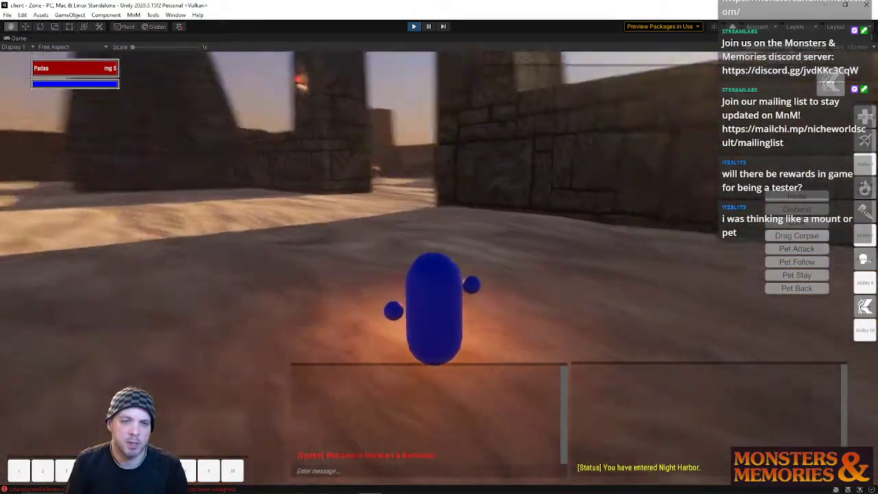
right_click_drag(440, 247, 604, 247)
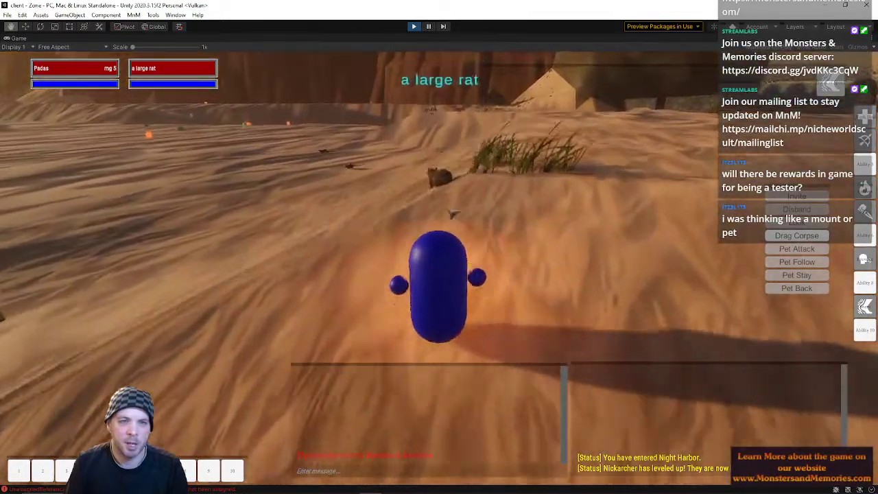
- Approach the large rat near the grass tuft and attack it until it is slain
key("w")
mouse_move(450, 213)
right_mouse_down()
mouse_move(378, 251)
mouse_move(285, 280)
mouse_move(414, 172)
mouse_move(440, 273)
mouse_move(522, 258)
mouse_move(521, 202)
right_mouse_up()
key("w")
key("w")
key("q")
left_click_drag(681, 140, 480, 214)
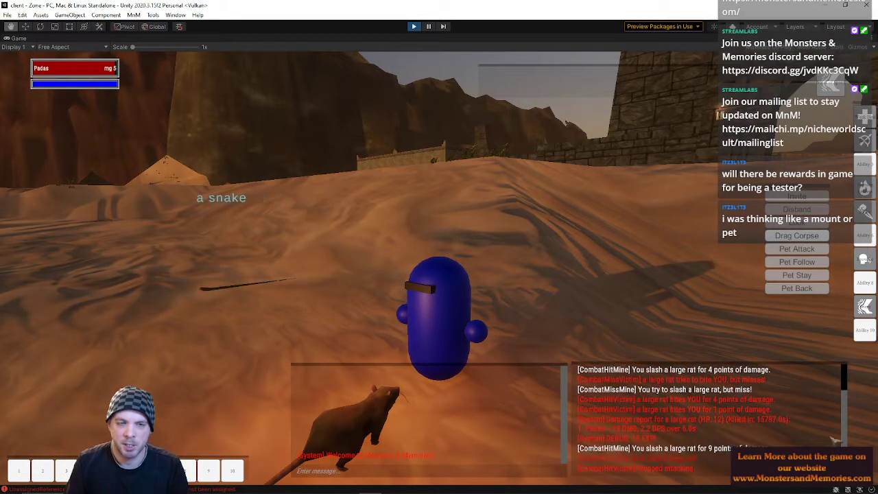
- Run across the sand past the torchlit arches and turn out toward the open desert
key("w")
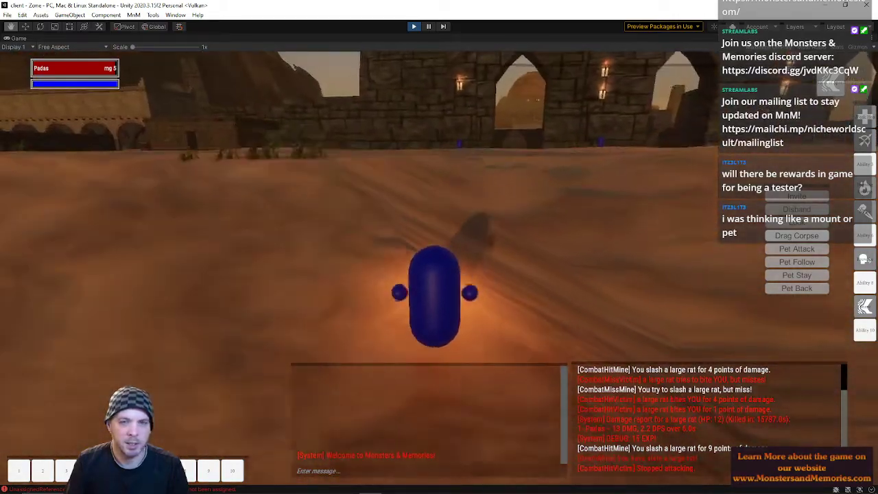
key("w")
key("a")
key("d")
key("w")
key("a")
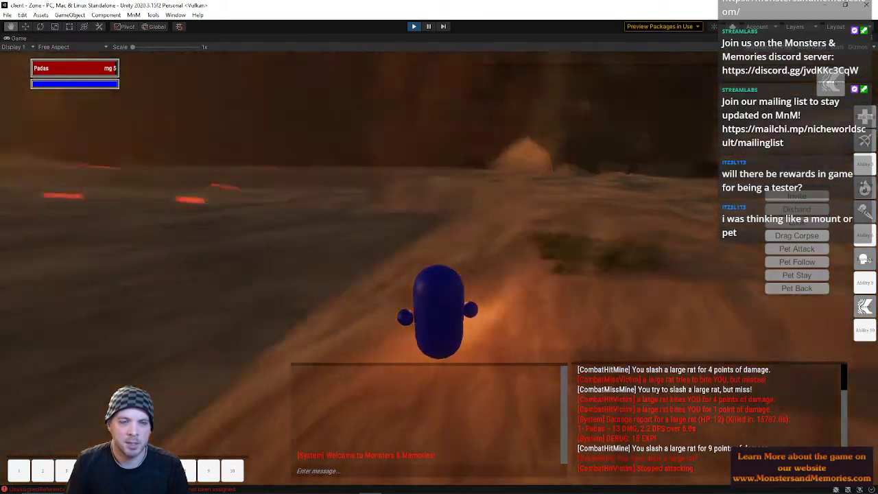
key("w")
key("a")
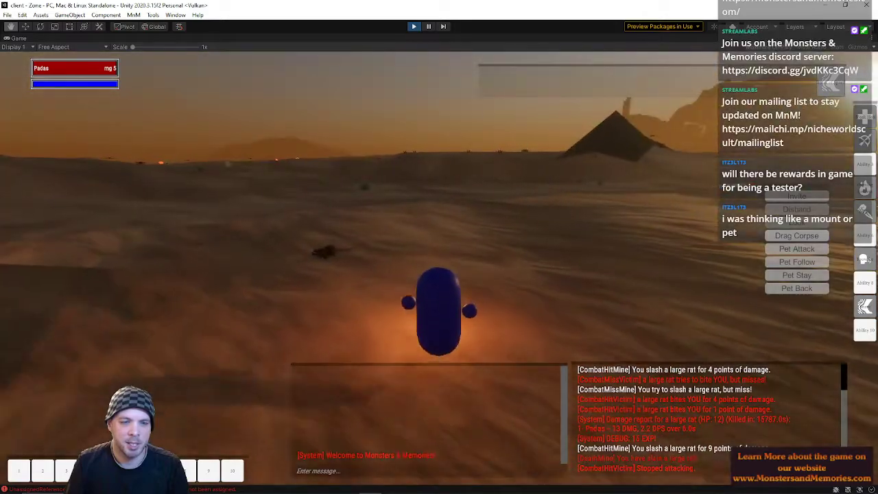
- Cross the dunes toward the dark pyramid on the horizon
key("d")
key("w")
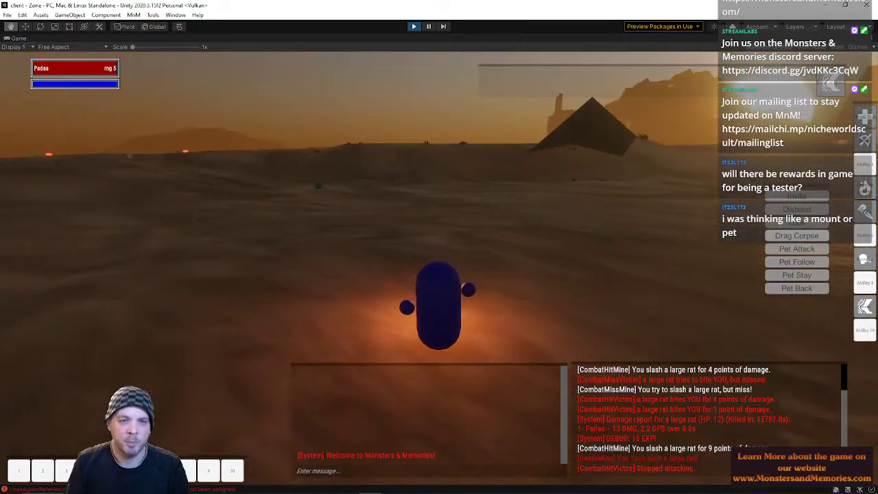
key("d")
key("a")
key("w")
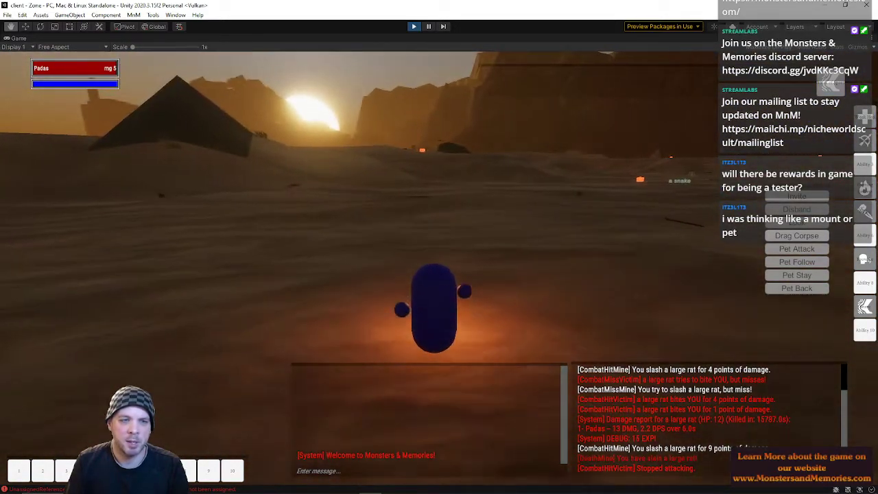
key("a")
key("w")
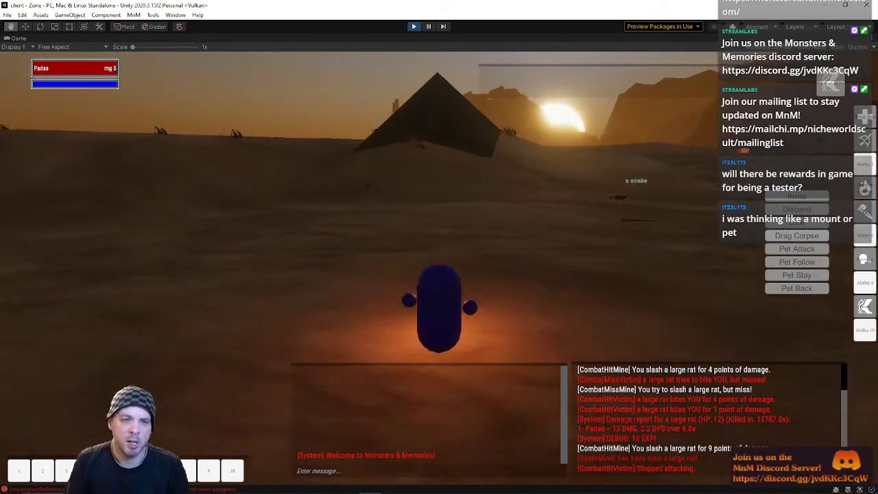
- Run straight up the face of the pyramid to its peak
key("w")
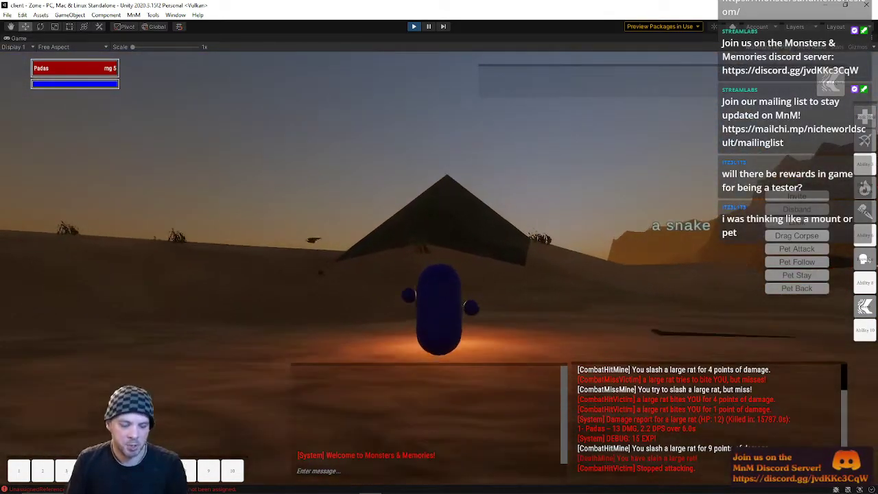
key("w")
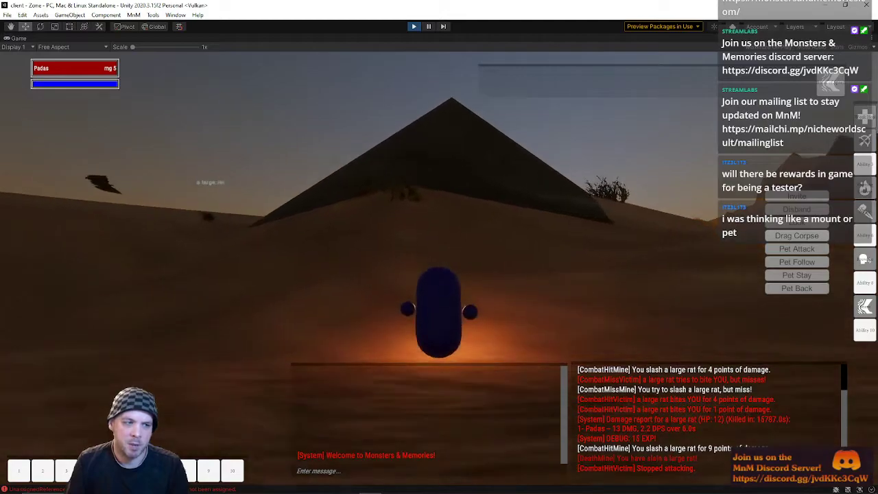
key("w")
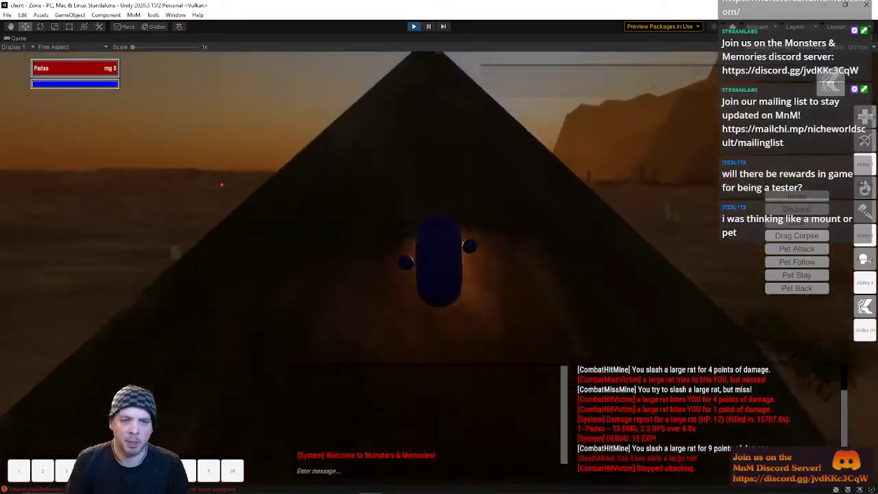
key("w")
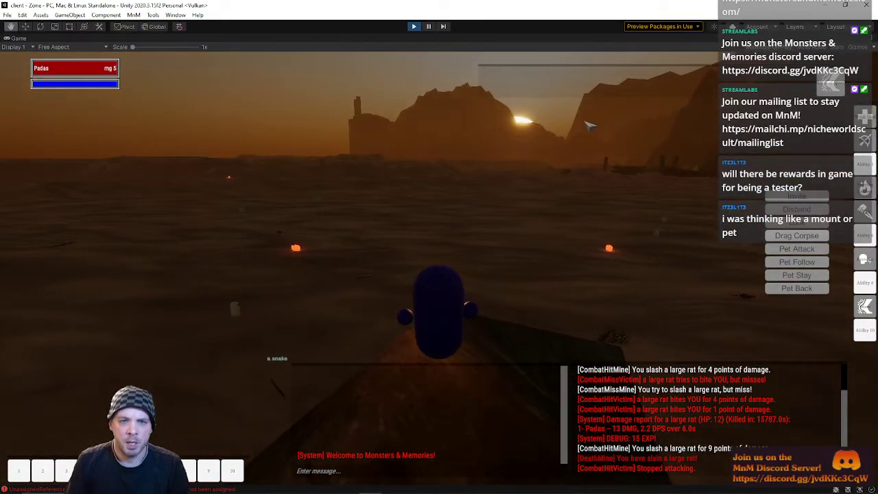
- Examine the desert, cliffs and sunset lighting from the top of the pyramid
right_click_drag(583, 131, 671, 131)
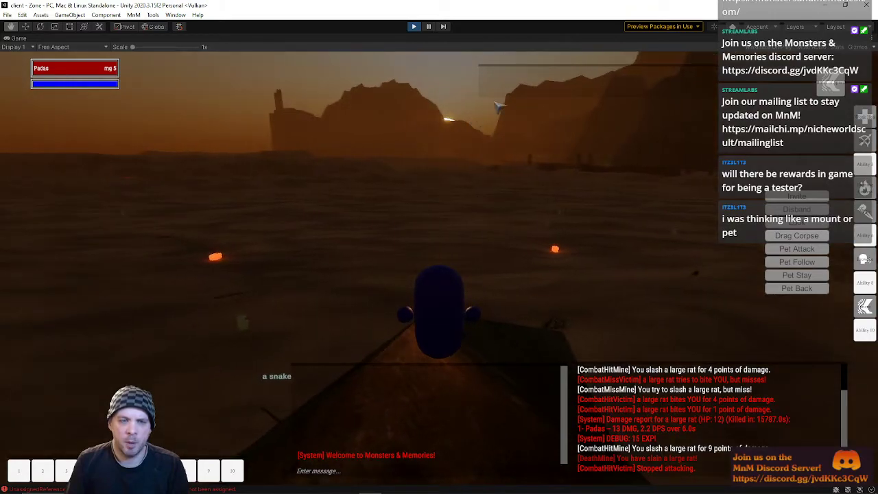
right_click_drag(510, 101, 300, 159)
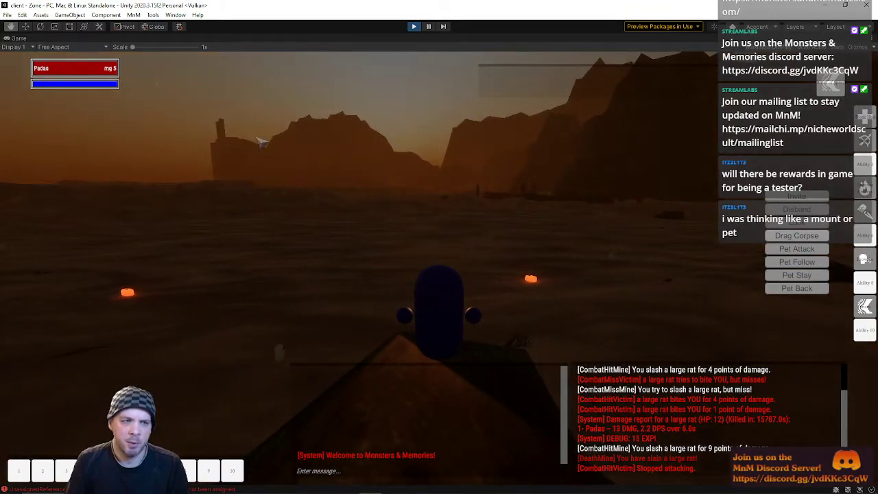
right_click_drag(589, 223, 589, 211)
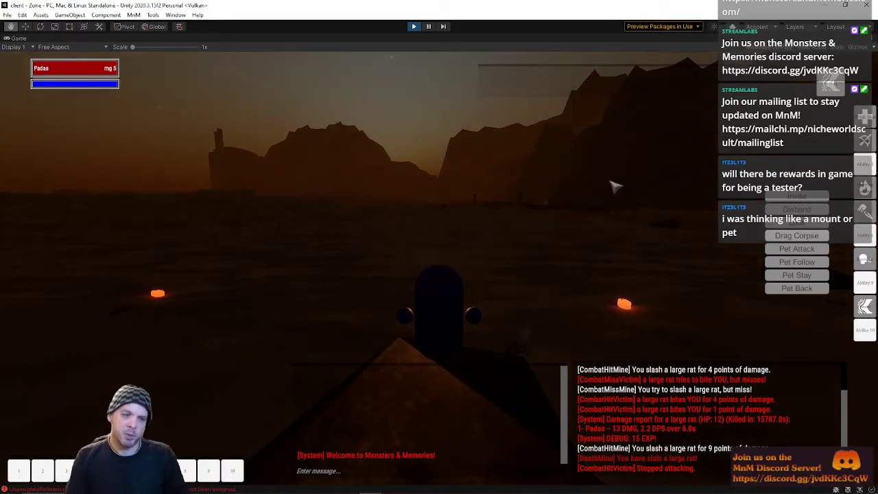
right_click_drag(496, 290, 465, 279)
right_click_drag(254, 219, 284, 212)
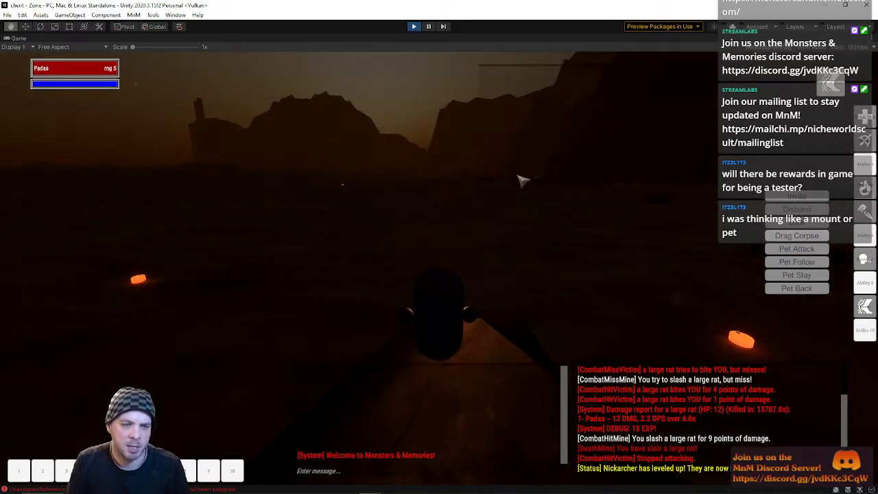
right_click_drag(548, 100, 482, 114)
right_click_drag(529, 164, 584, 264)
- Descend the pyramid and run across the dark desert toward the torchlit city walls
key("w")
key("w")
key("w")
right_click_drag(583, 226, 539, 175)
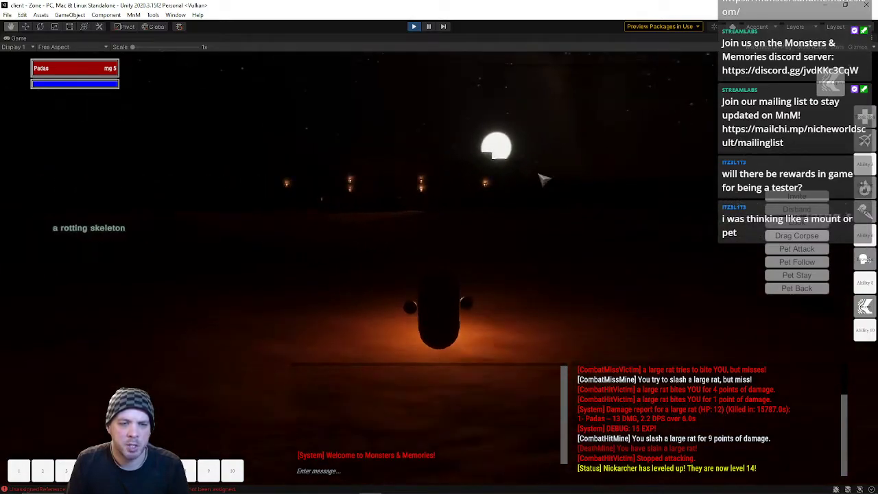
key("w")
key("w")
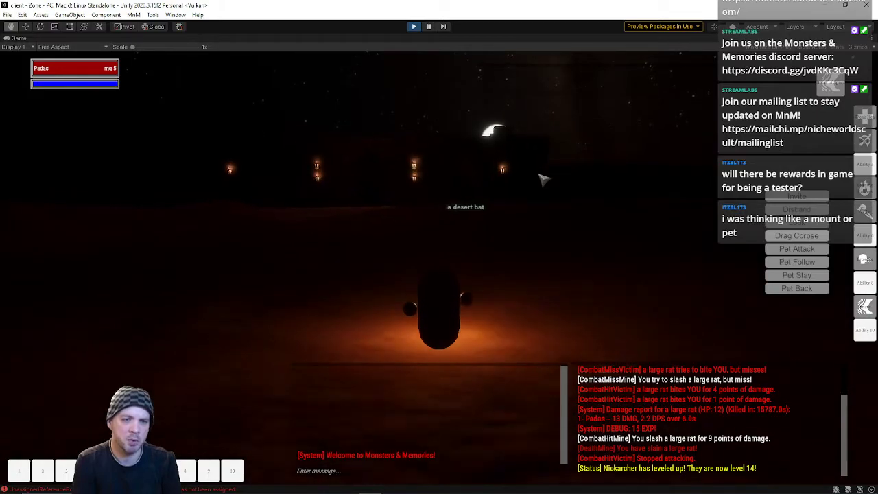
key("w")
key("w")
- Run up to the city wall and into the gateway between the two guards
right_click_drag(457, 206, 439, 194)
key("w")
key("w")
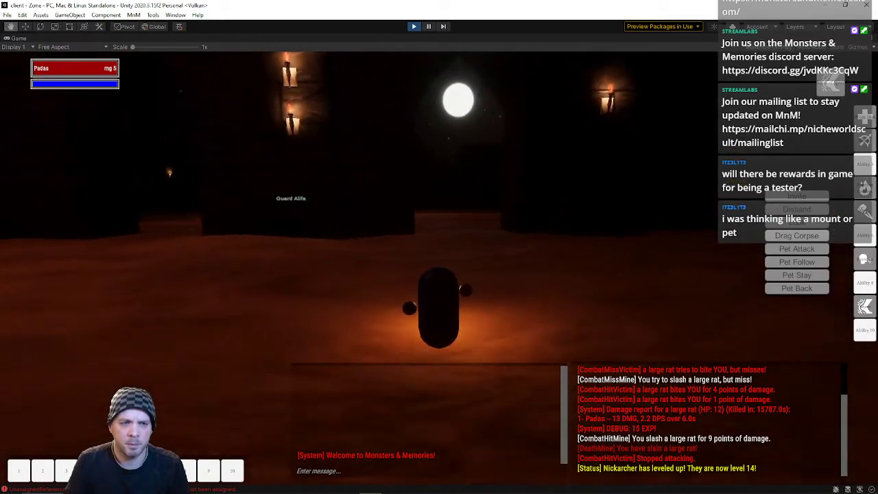
key("w")
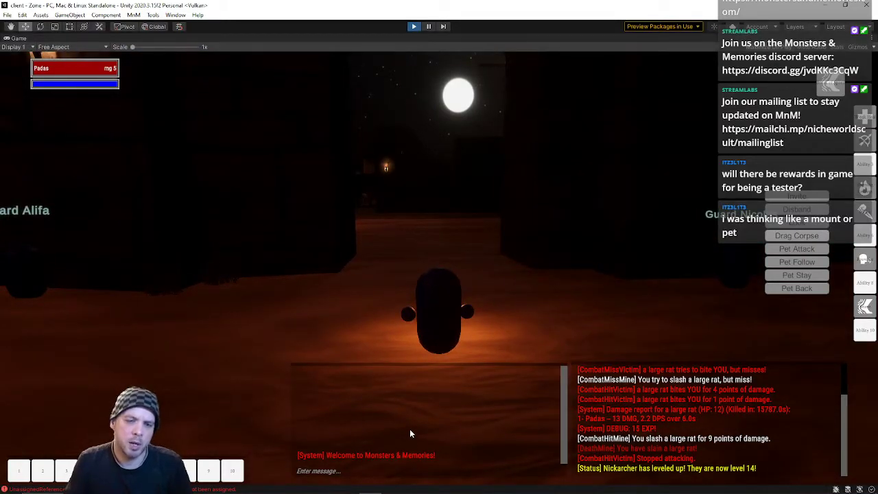
- Stop the playtest and reopen the recent ShadedDunes scene
left_click(414, 26)
left_click(7, 14)
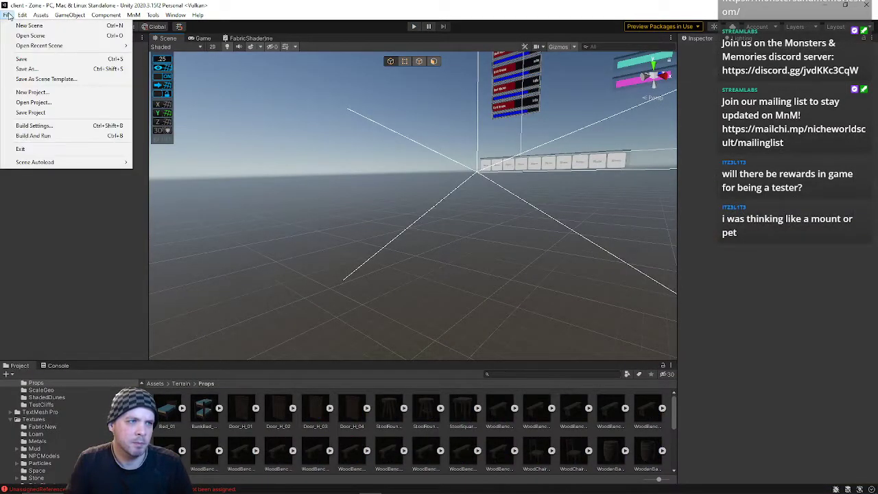
mouse_move(127, 50)
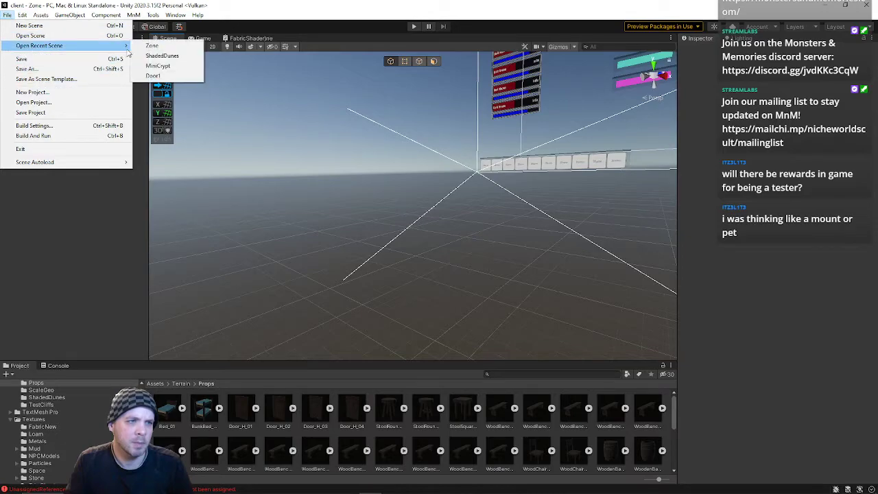
left_click(162, 55)
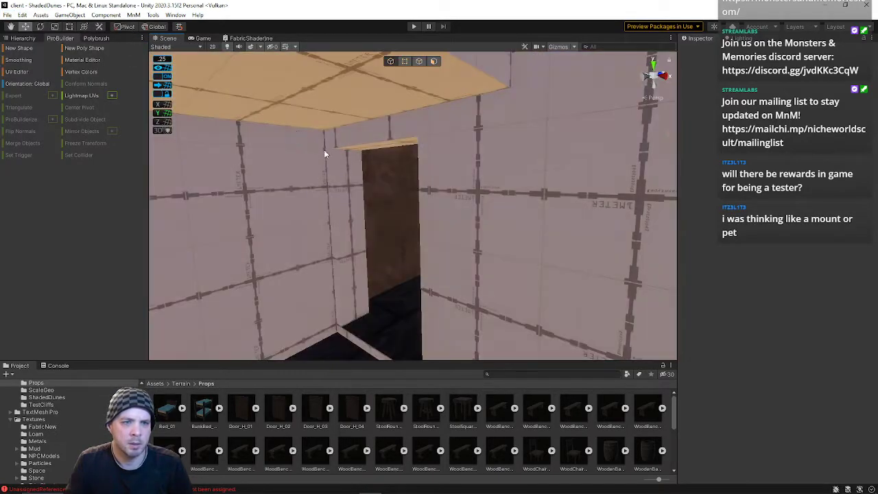
- Fly the scene view into the stone-floored corridor and select the wooden door's mesh
right_click_drag(324, 151, 480, 215)
key("w")
left_click(436, 196)
key("w")
key("s")
key("w")
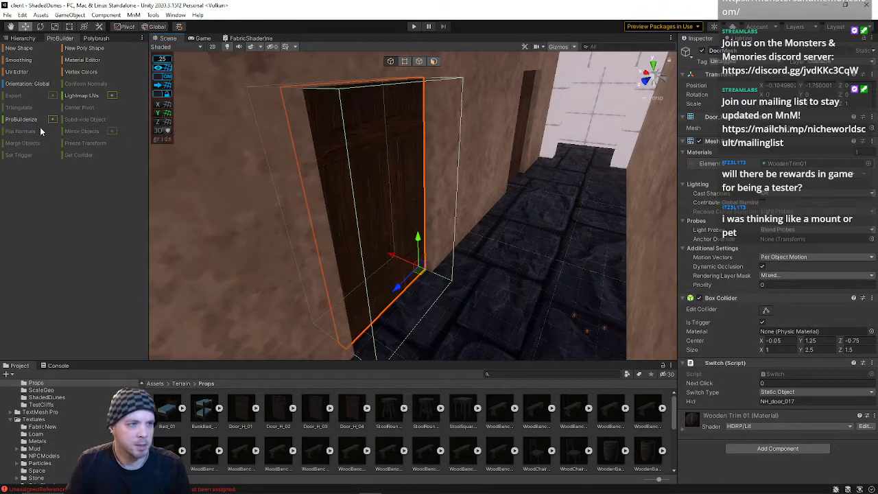
- Set the switch Hid of Door (20)'s DoorMesh to NH_door_024, matching the parent door's identifier
left_click(22, 37)
scroll(75, 332, "down", 10)
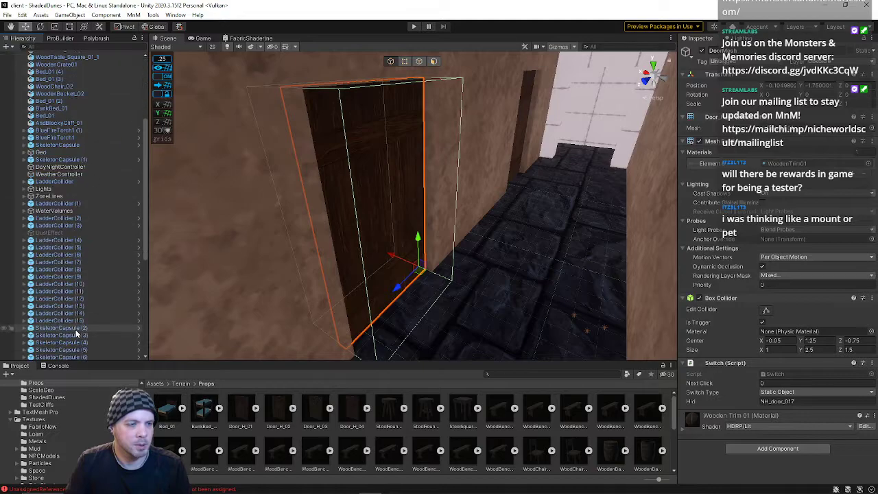
left_click(371, 212)
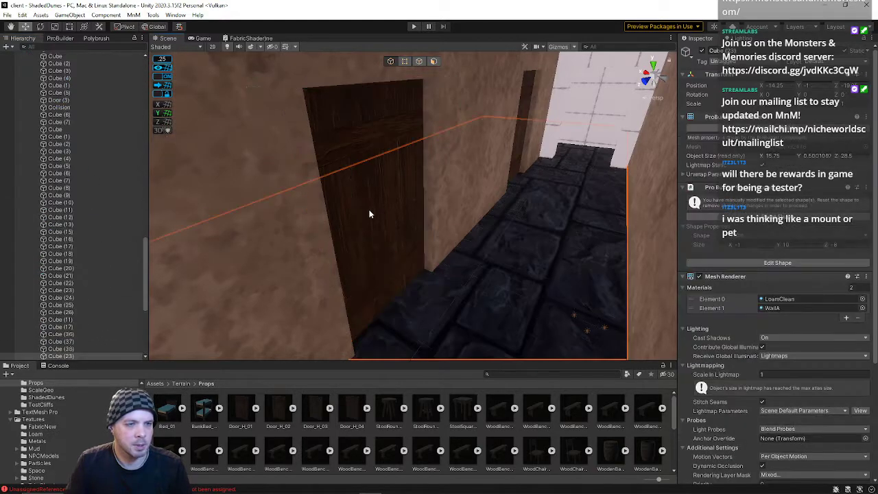
scroll(63, 325, "down", 5)
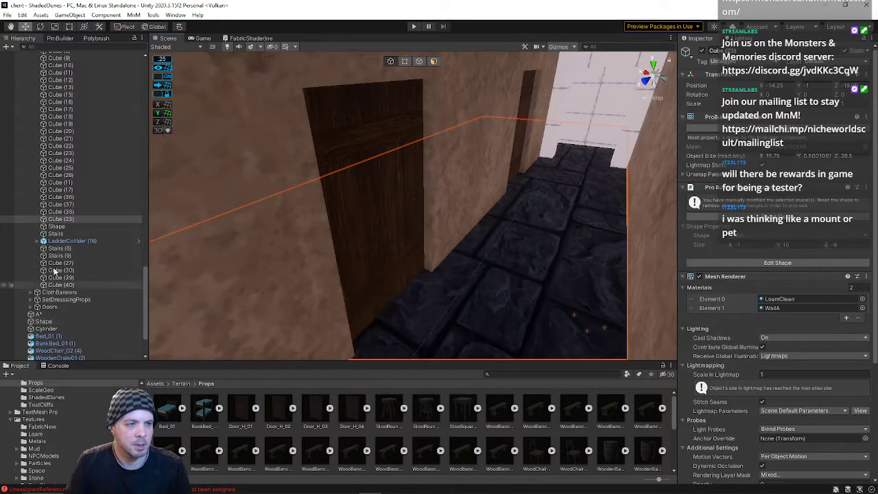
left_click(341, 206)
left_click(338, 164)
left_click(359, 232)
right_click_drag(359, 232, 355, 224)
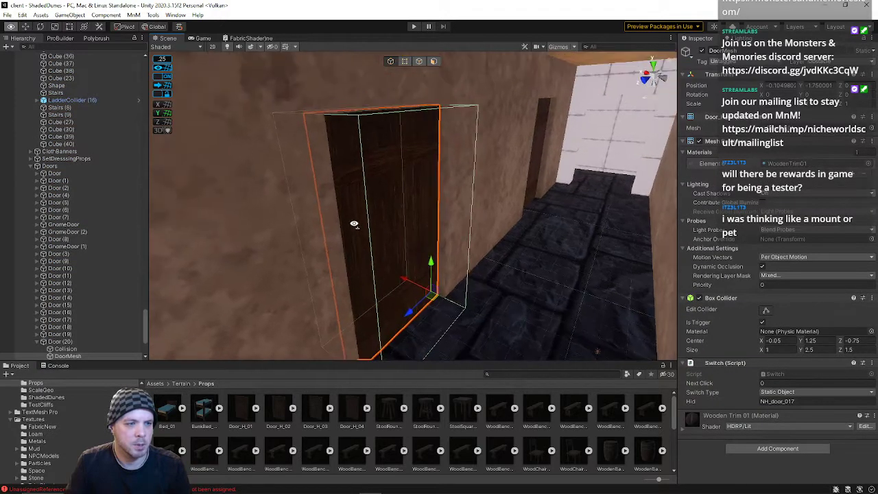
scroll(80, 339, "down", 4)
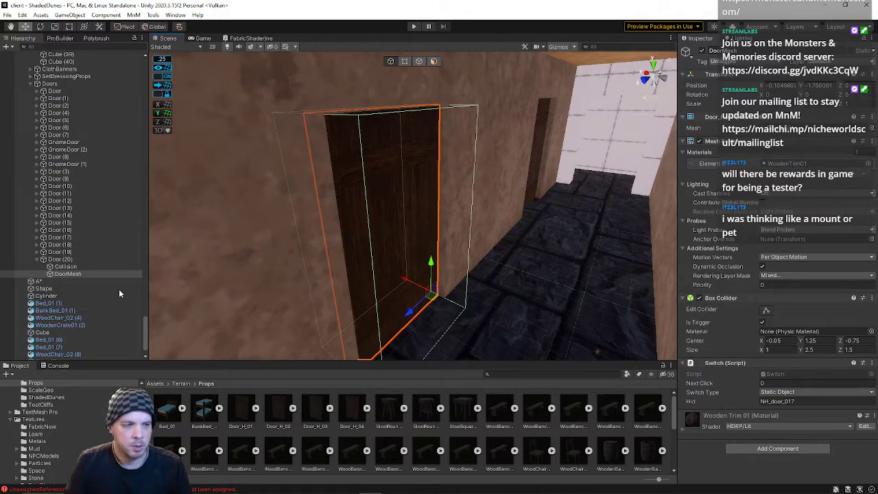
left_click(69, 259)
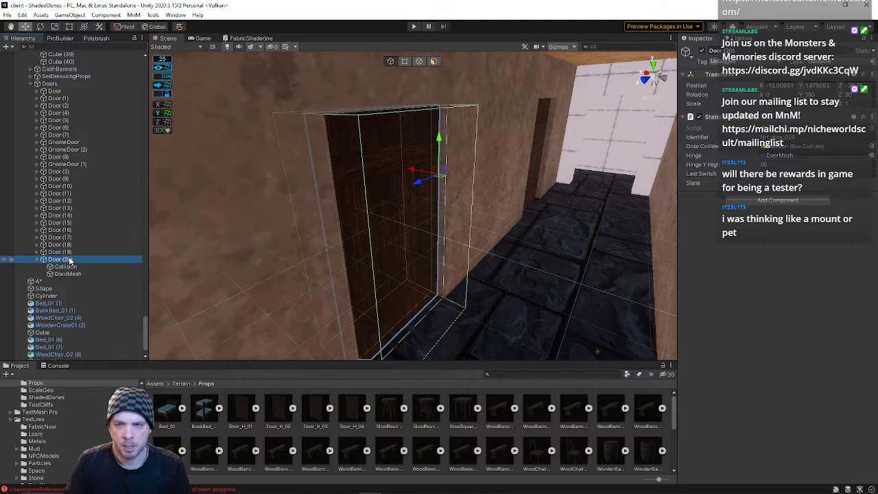
left_click(69, 274)
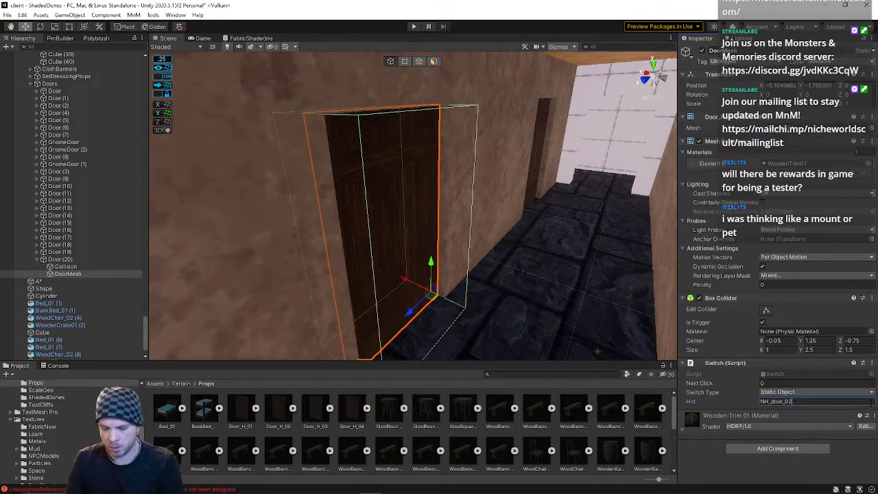
- Select the meshes of the other corridor doors one by one to check their switch Hid values
left_click(536, 153)
right_click_drag(500, 178, 261, 88)
left_click(479, 203)
left_click(292, 171)
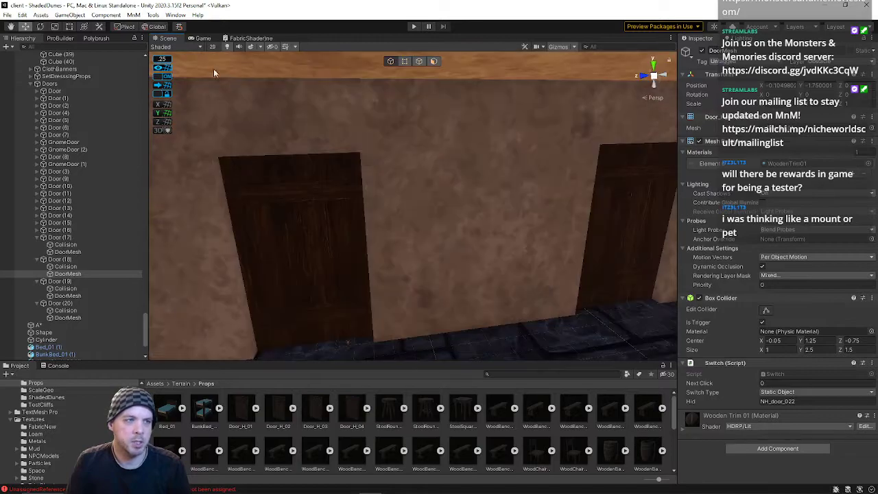
- Save the ShadedDunes scene and open the recent Zone scene
left_click(7, 14)
left_click(9, 15)
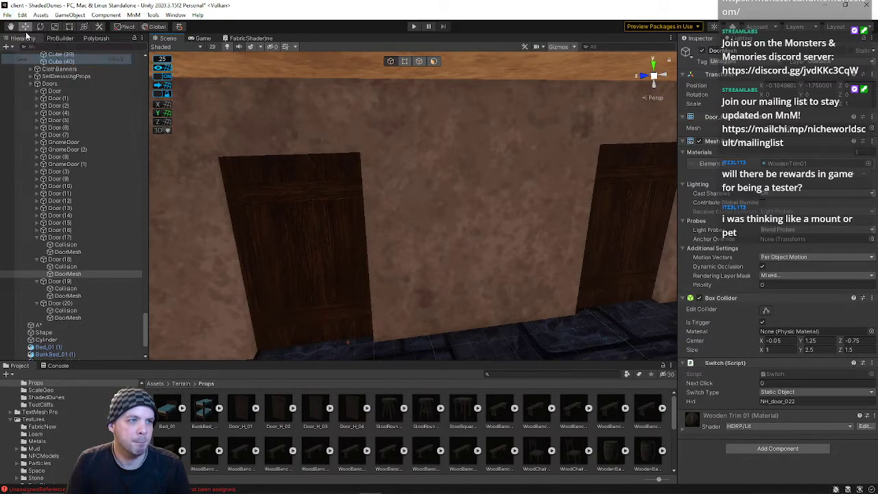
left_click(9, 16)
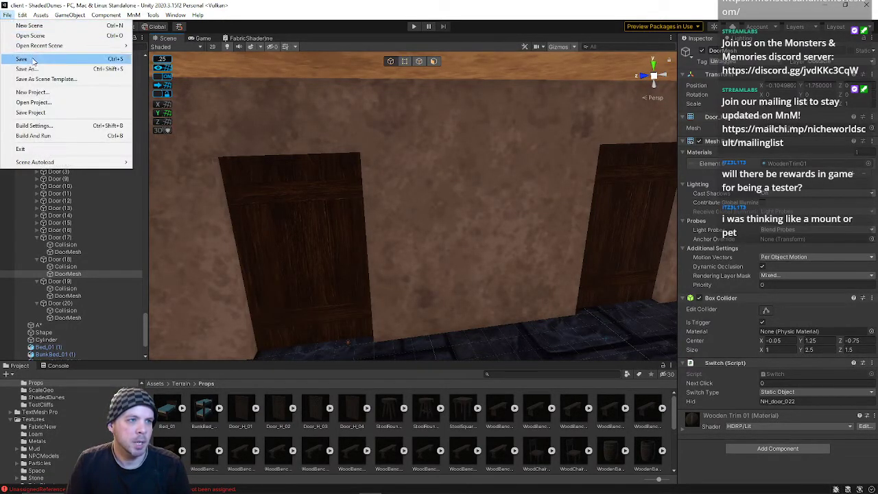
mouse_move(83, 45)
left_click(151, 56)
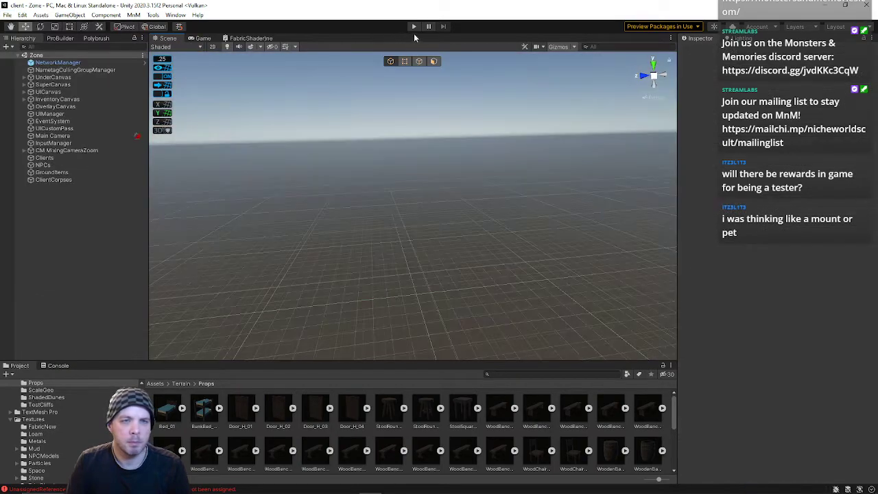
- Start a playtest, log in to TestWorld with the prefilled account and enter the world as the level 5 Wood Elf Ranger
left_click(414, 28)
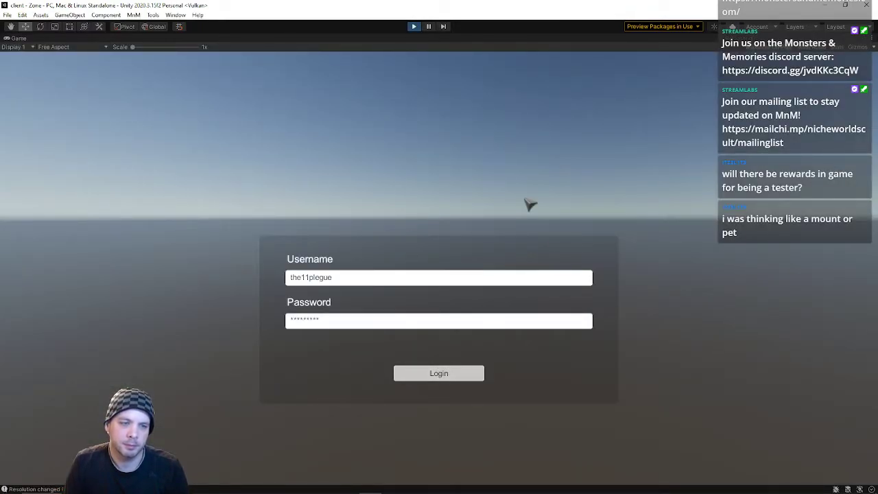
key("Return")
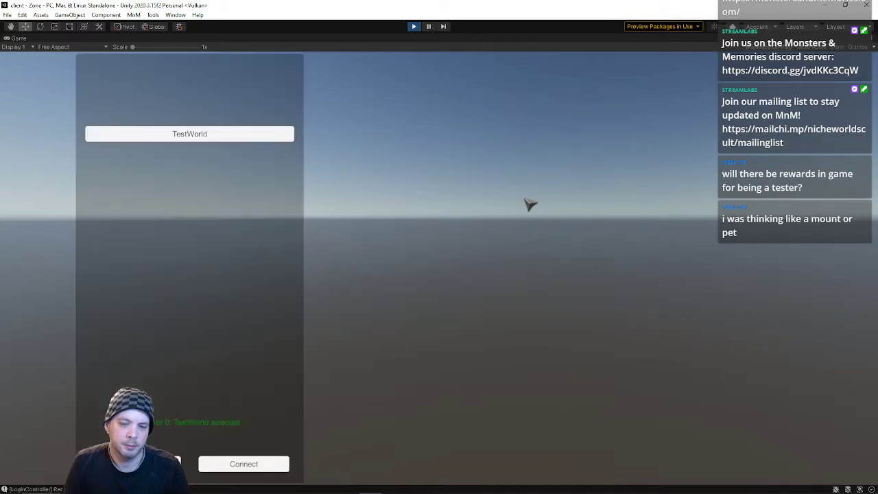
left_click(241, 469)
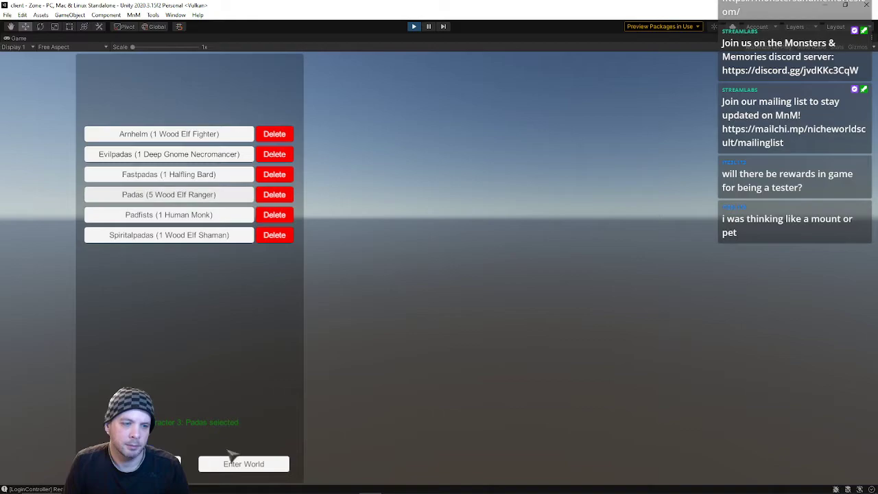
left_click(241, 465)
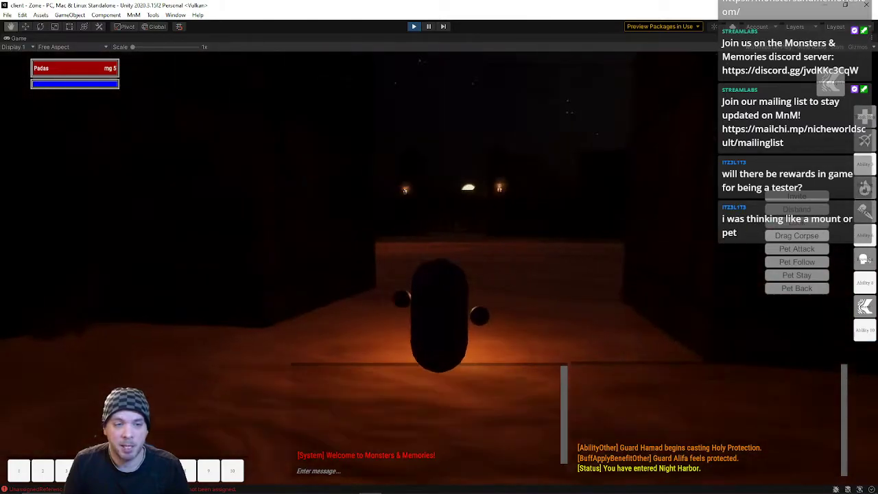
- Run the character from the Night Harbor entry point across the dark open ground towards the torchlit towers
key("w")
key("w")
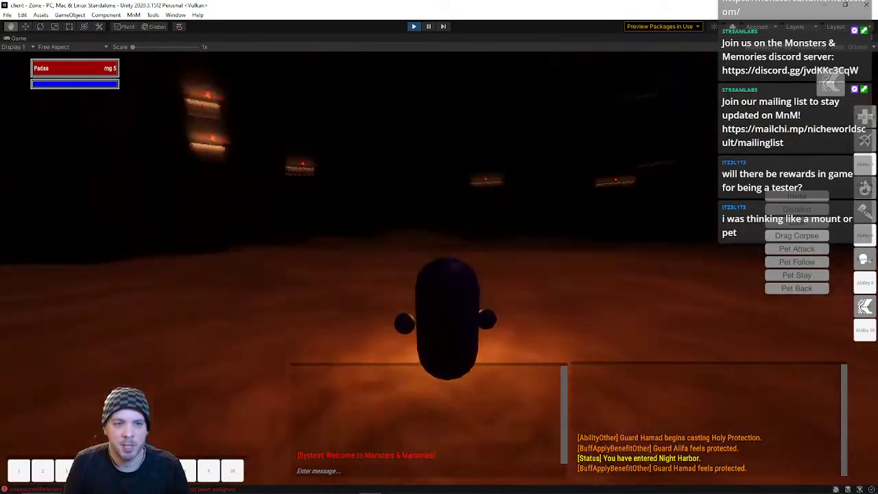
key("w")
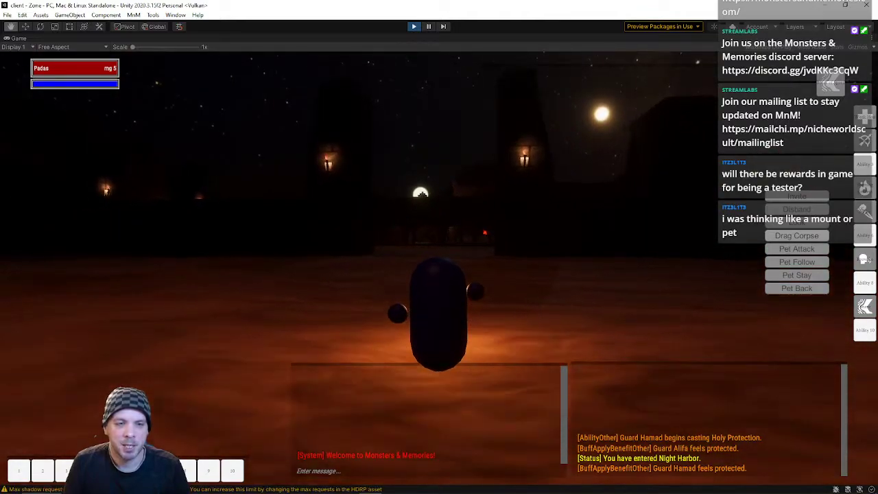
key("w")
key("w")
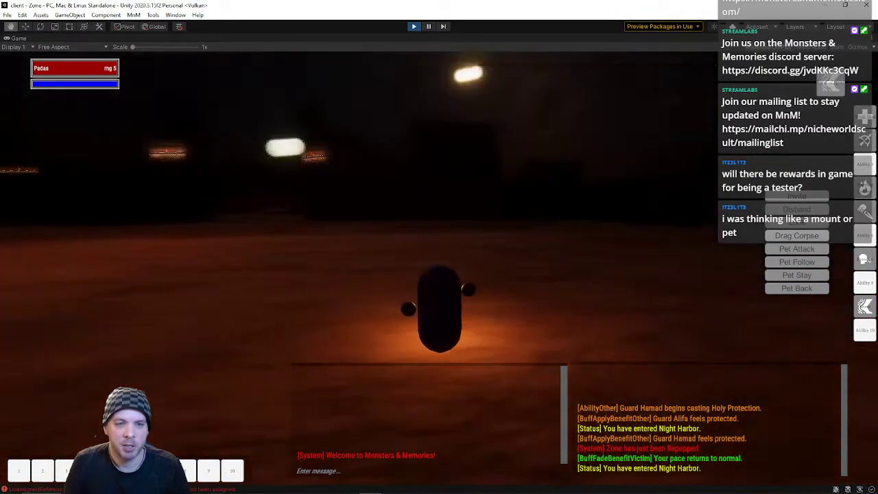
- Run the character between the torchlit towers, through the banker's arcade and into the streets beyond it
key("w")
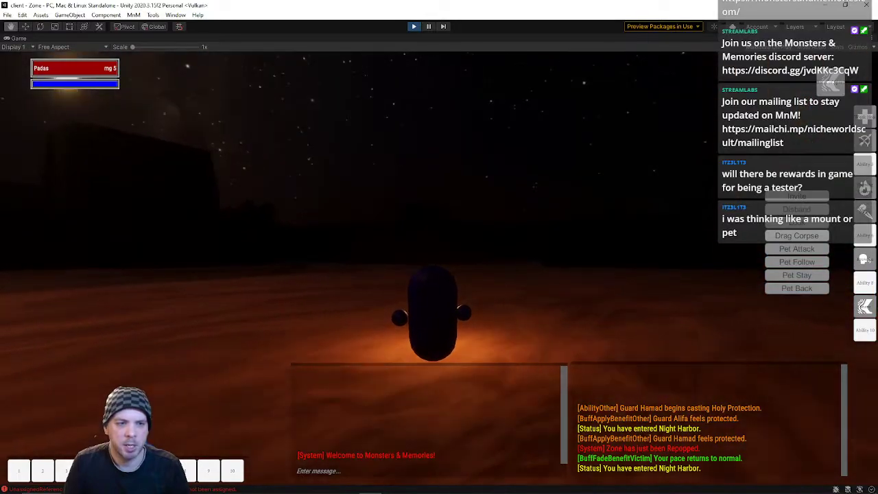
key("w")
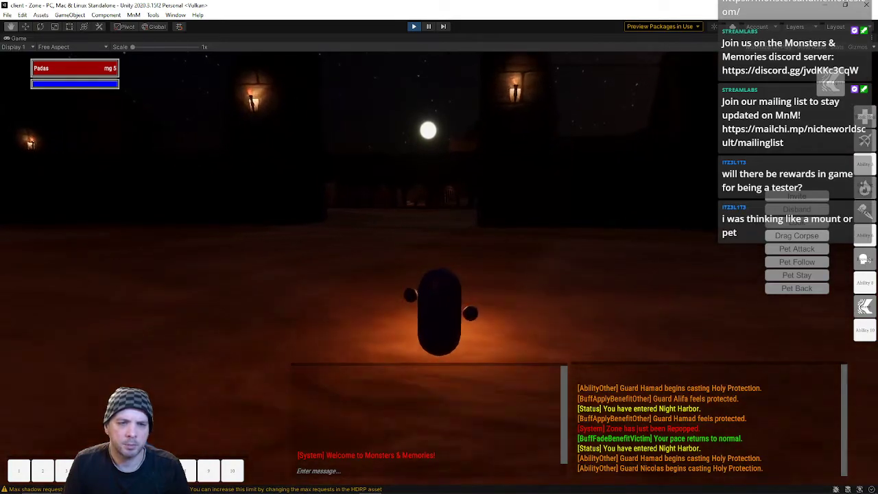
key("w")
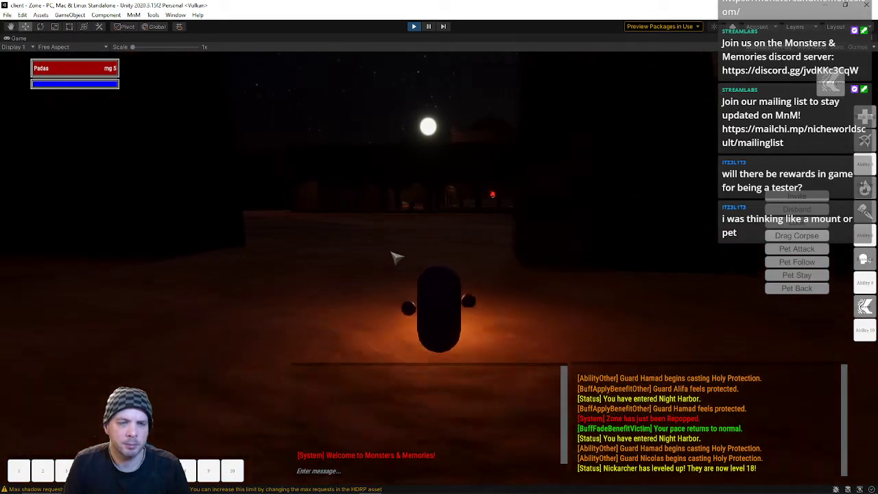
key("w")
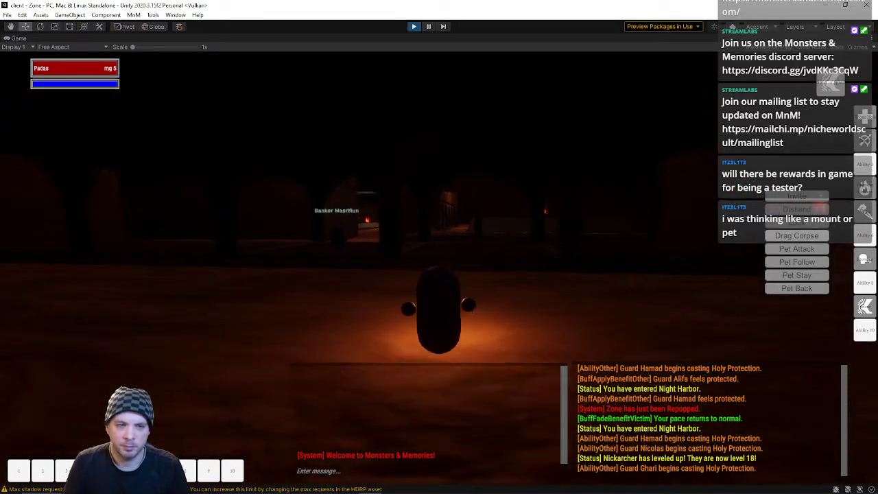
key("w")
key("d")
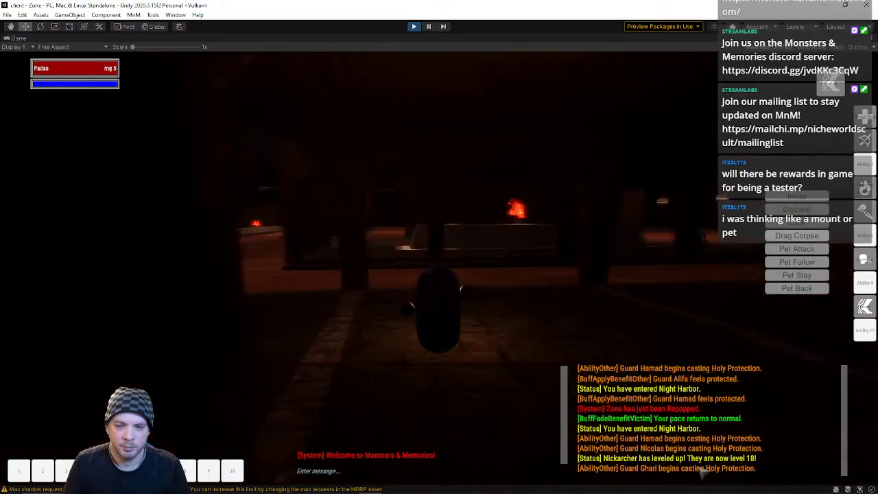
key("w")
key("a")
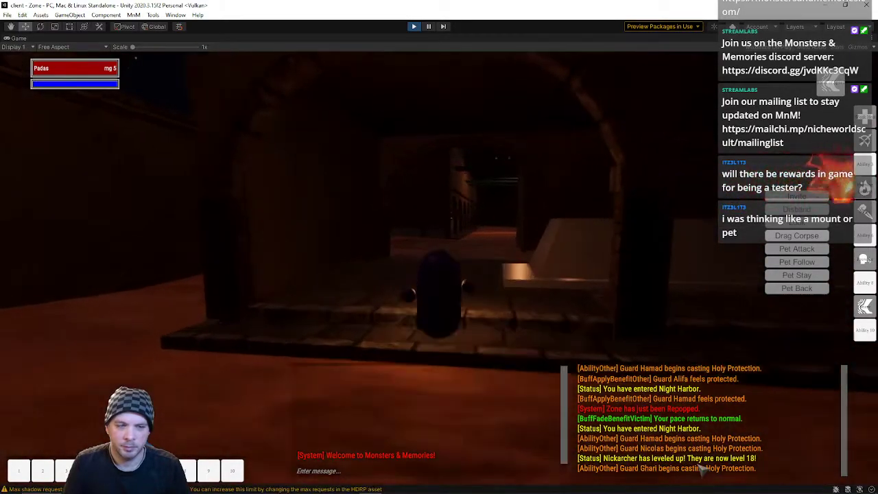
key("w")
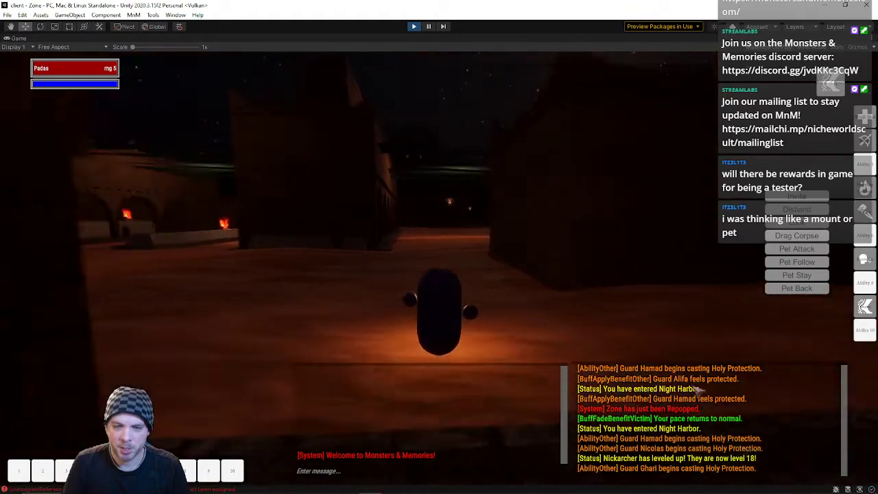
key("w")
right_click_drag(552, 259, 467, 259)
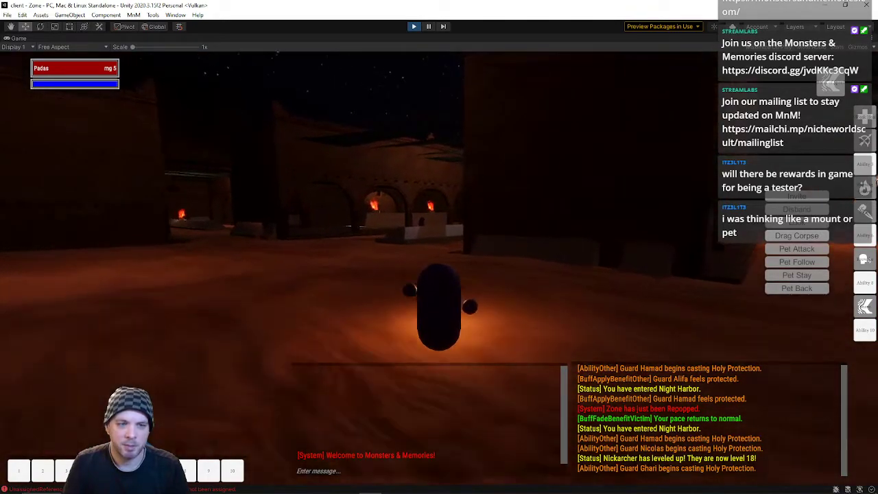
key("w")
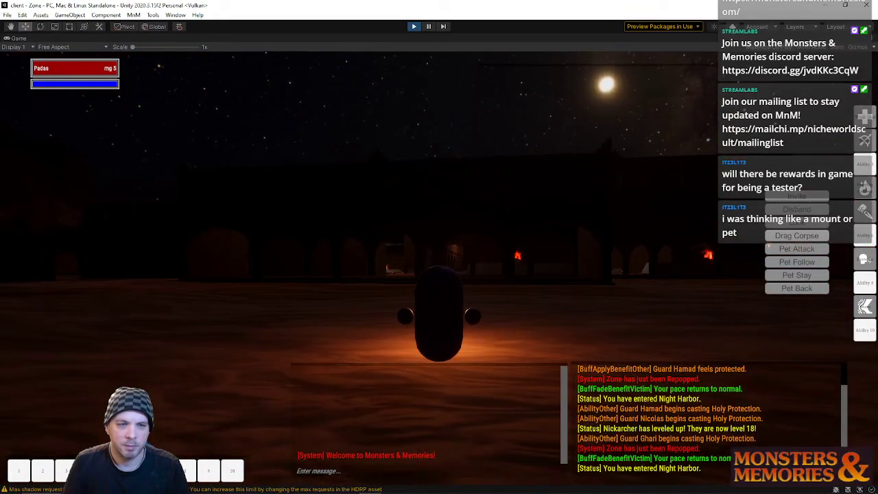
- Run the character from the entry point past the banker's arcade and down the street between the buildings
key("w")
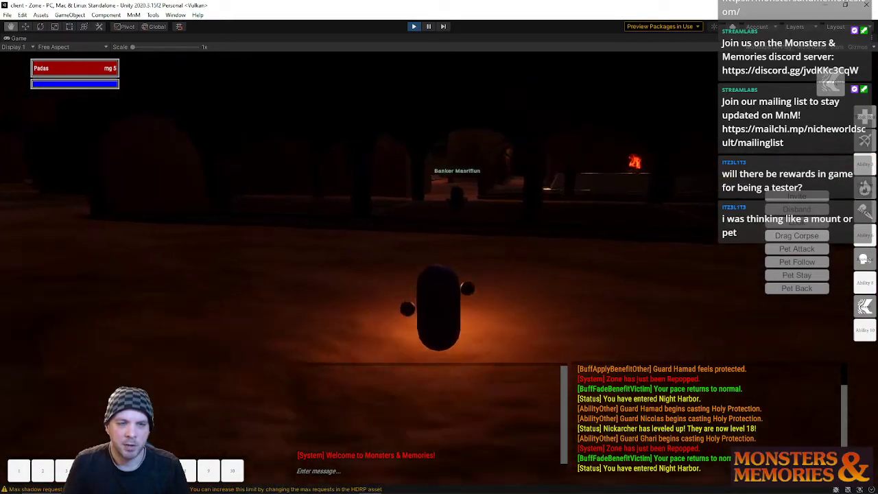
key("w")
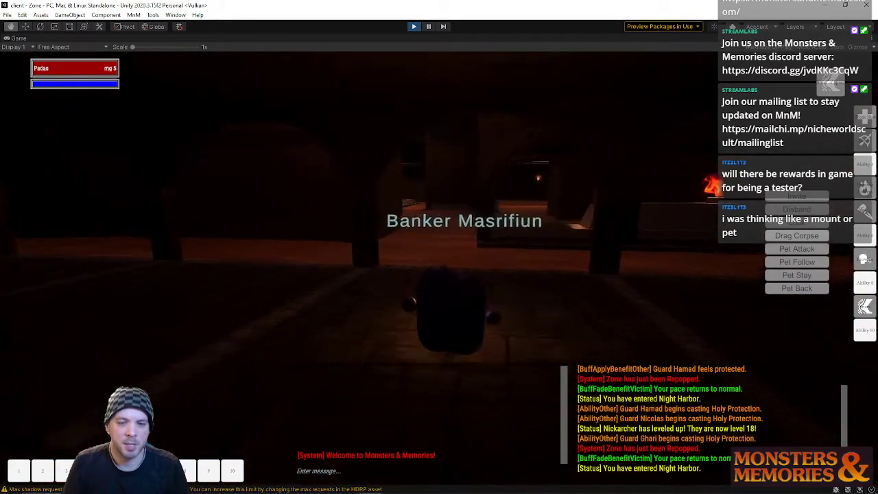
key("w")
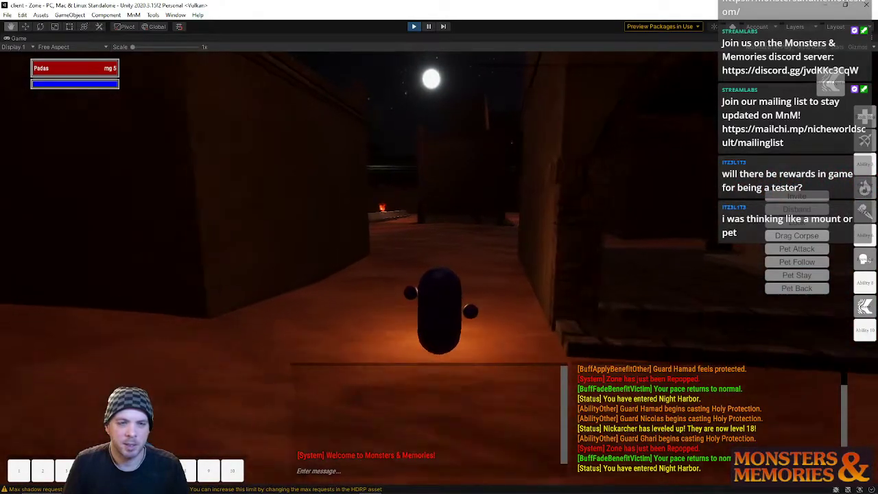
key("w")
key("w")
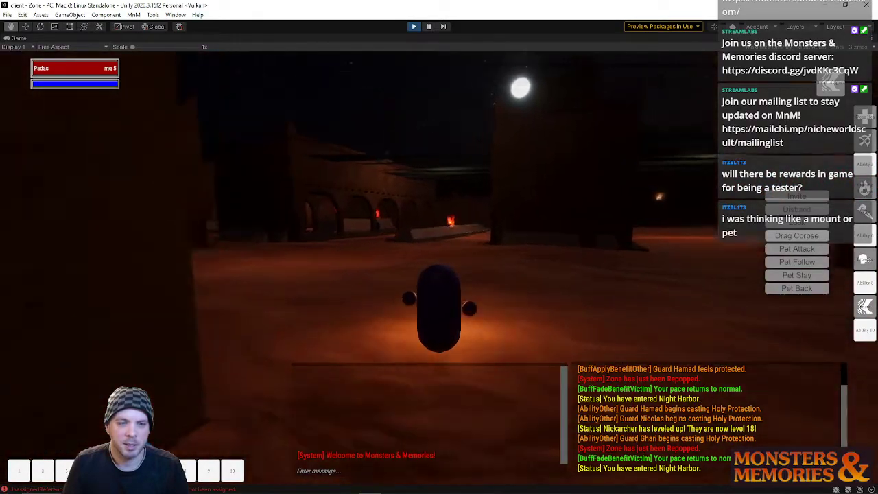
- Run the character across the square and along the arched building with the burning fires
key("w")
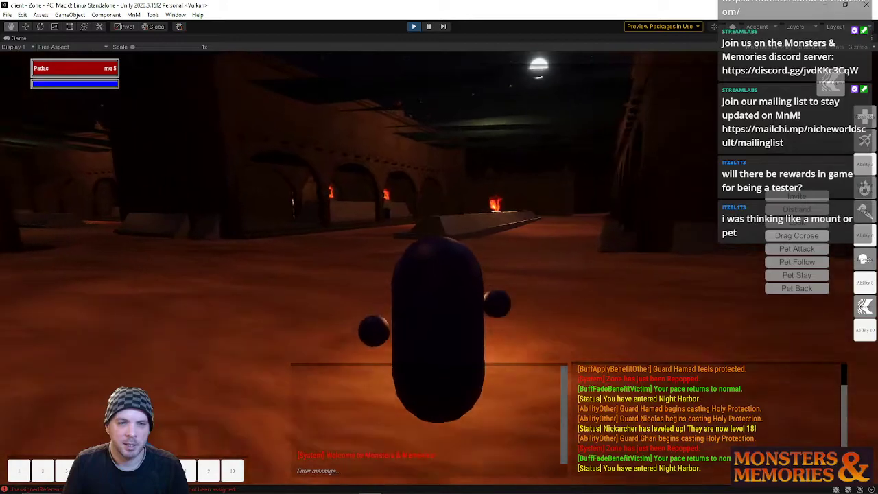
key("w")
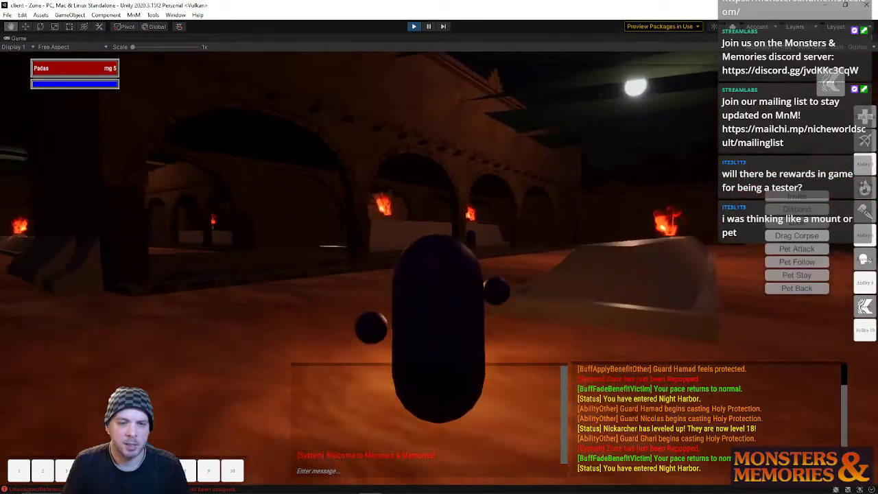
key("w")
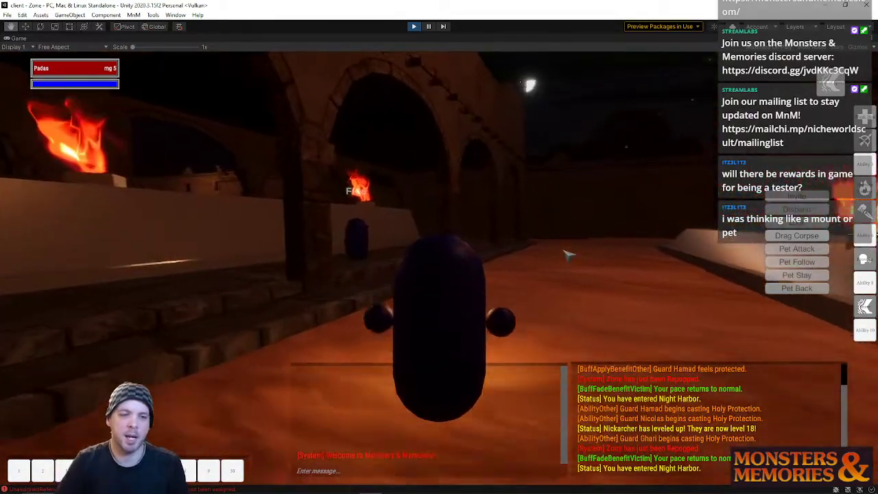
key("w")
right_click_drag(398, 263, 562, 263)
key("w")
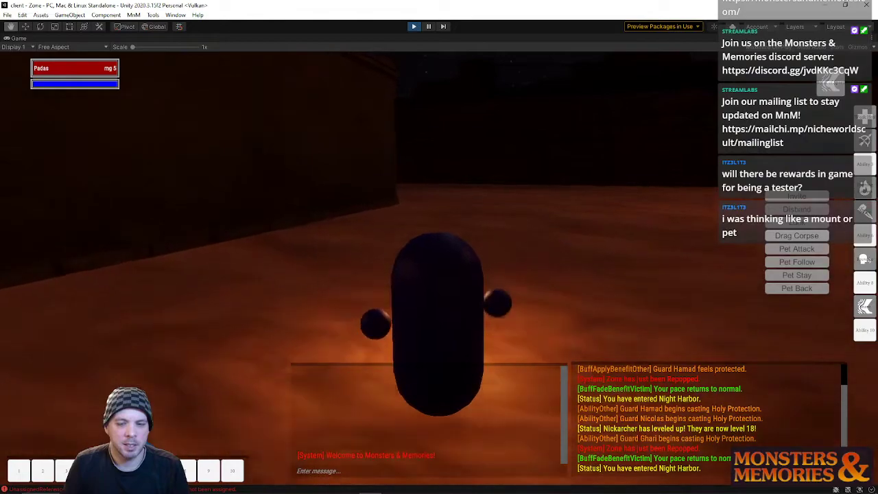
- Run the character past the large building and on through the dark streets lit by wall torches
key("w")
key("w")
right_click_drag(563, 372, 672, 372)
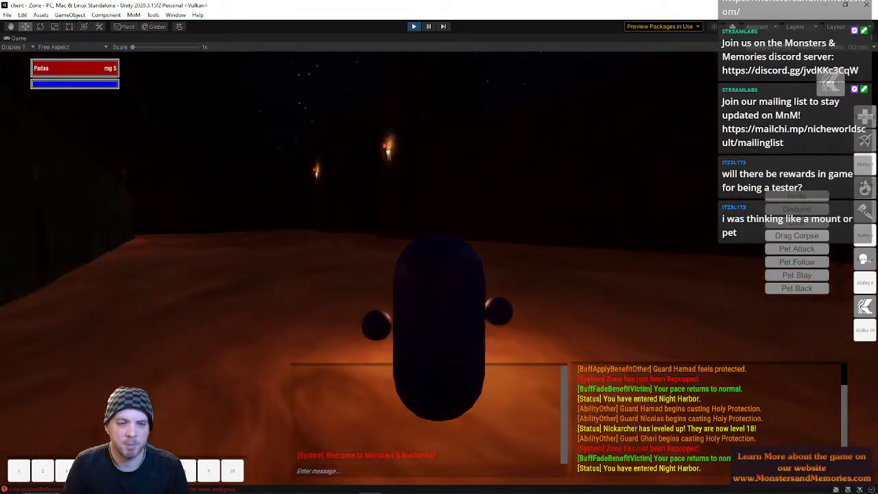
key("w")
right_click_drag(424, 212, 370, 240)
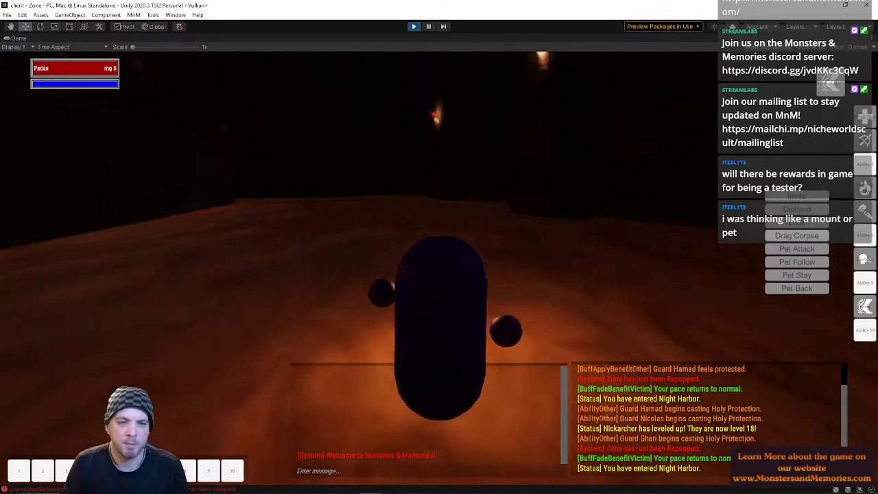
key("w")
scroll(439, 275, "down", 2)
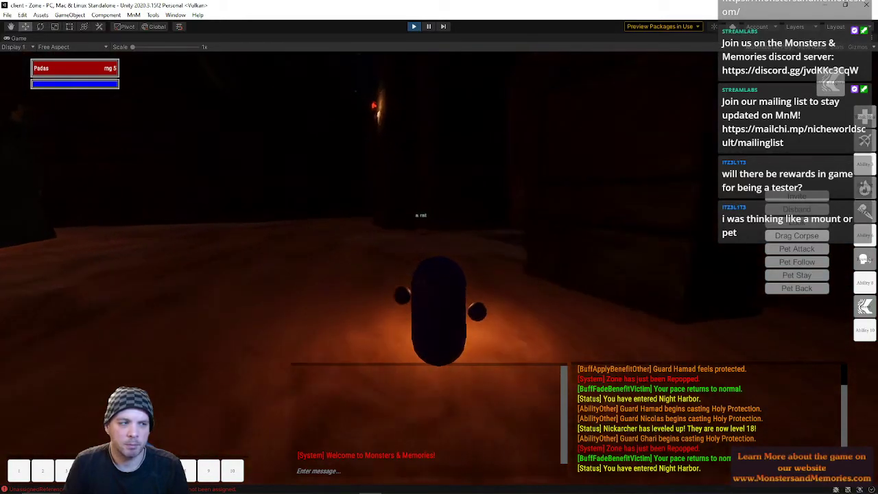
key("w")
right_click_drag(439, 247, 583, 268)
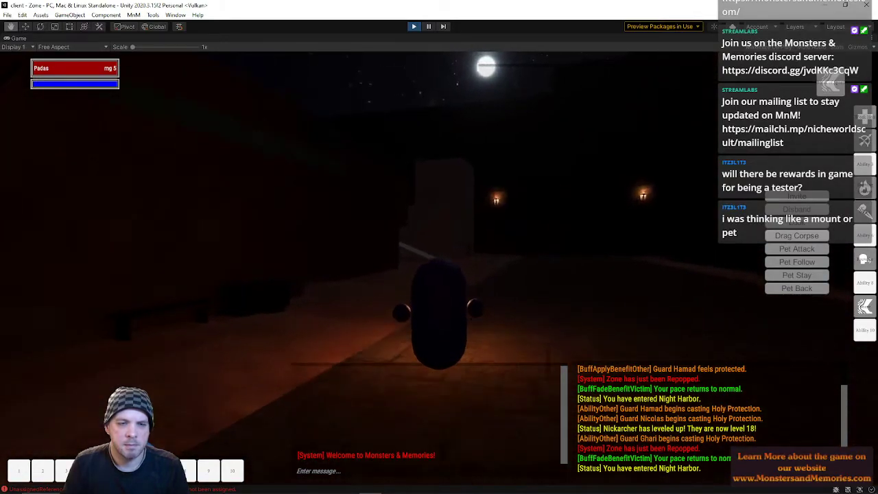
- Run the character along the dark street, up the steps and through the building's doorway
key("w")
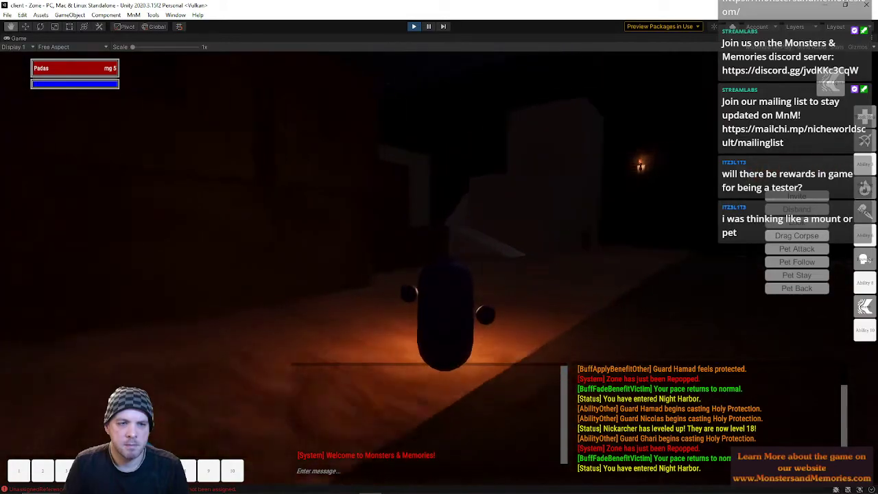
key("w")
key("a")
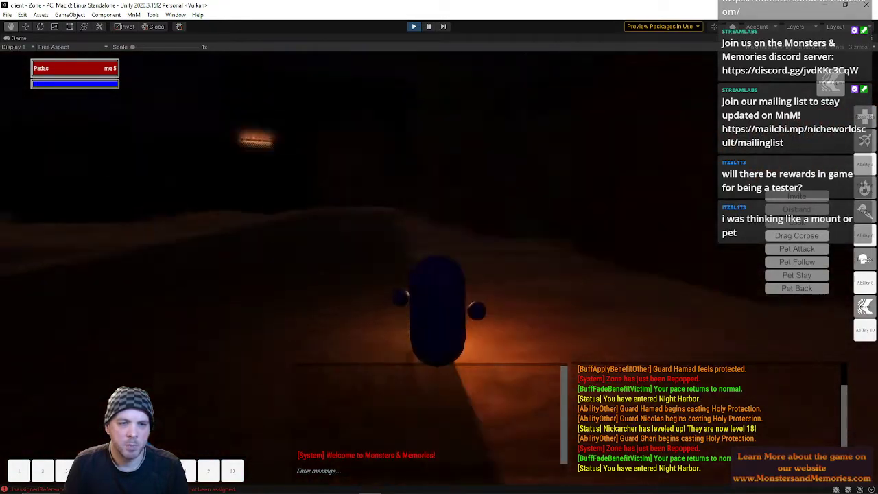
key("w")
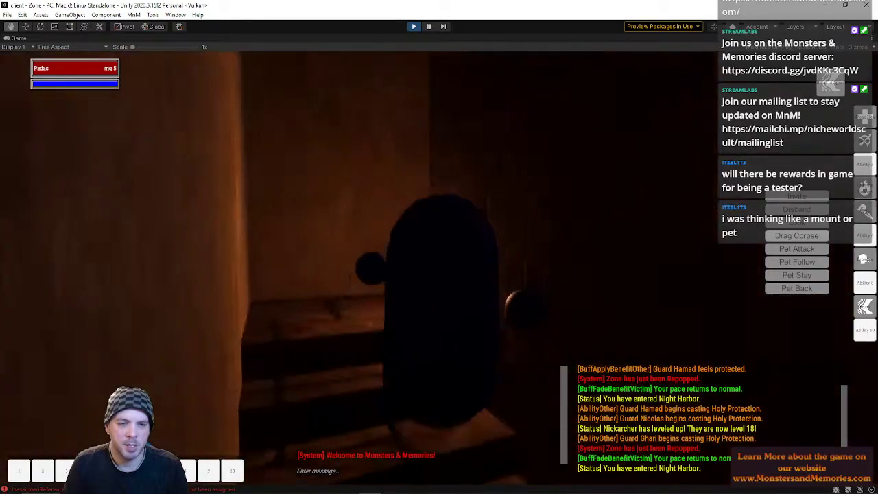
key("w")
right_click_drag(618, 205, 524, 205)
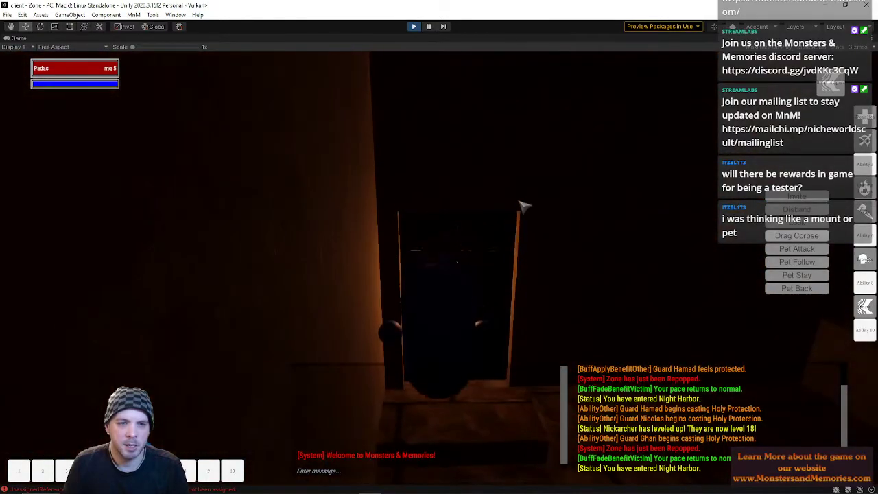
key("w")
right_click_drag(505, 241, 506, 268)
key("w")
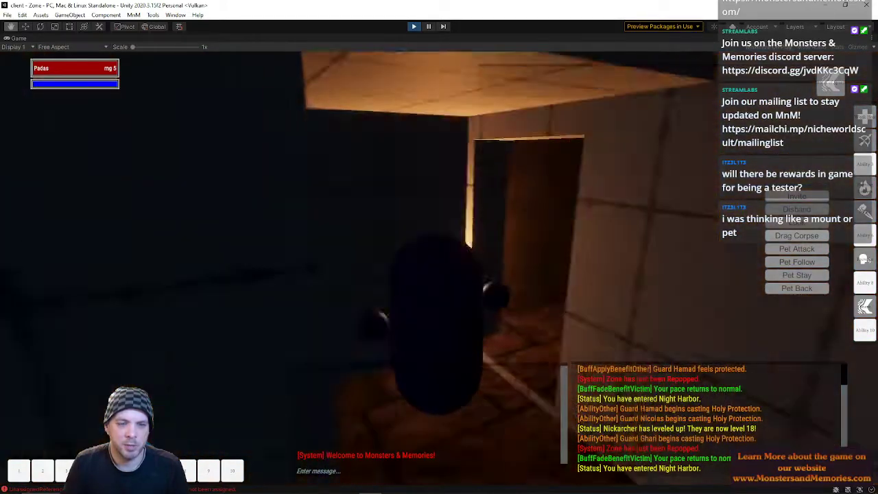
- Walk the character through the building's tiled passage and look over the inner wall with its two doorways
key("w")
right_click_drag(480, 235, 526, 235)
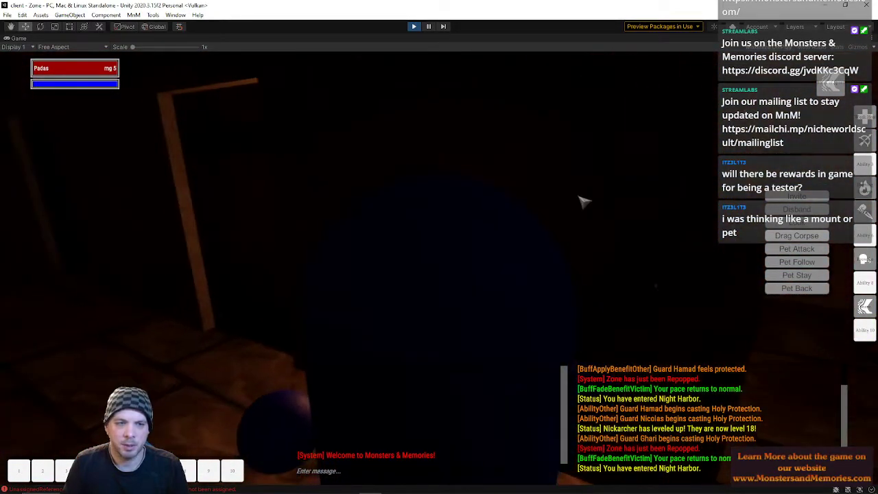
key("w")
key("a")
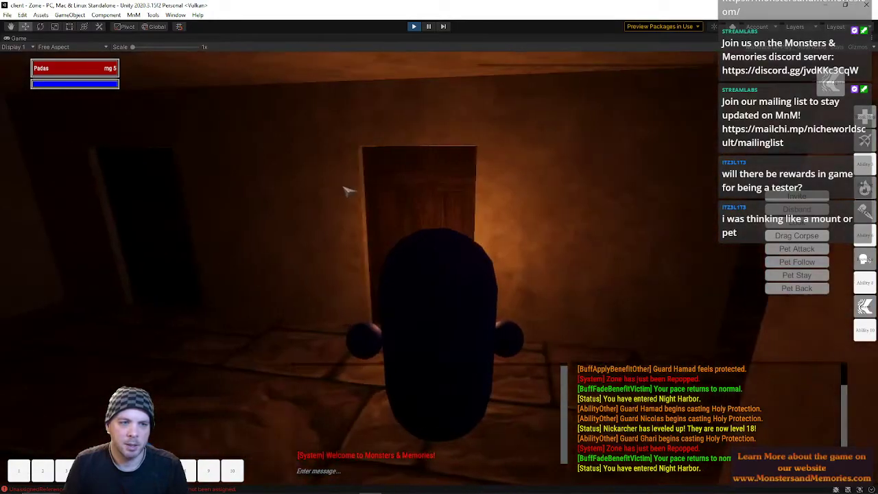
key("a")
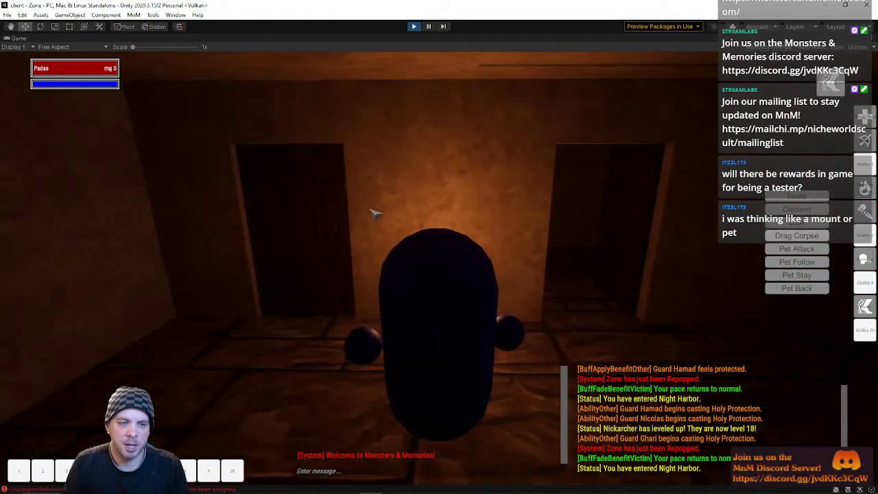
- Walk the character through the doorways and along the corridor to inspect the small rooms and their doors
key("w")
key("a")
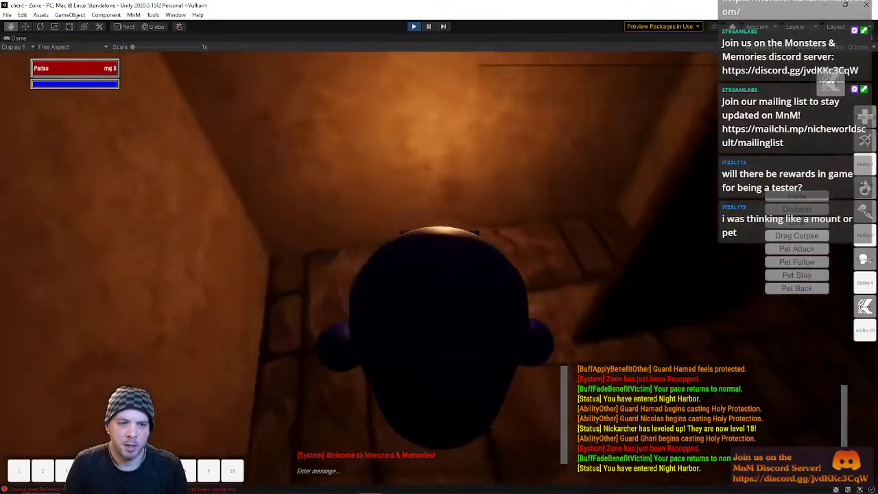
key("w")
key("d")
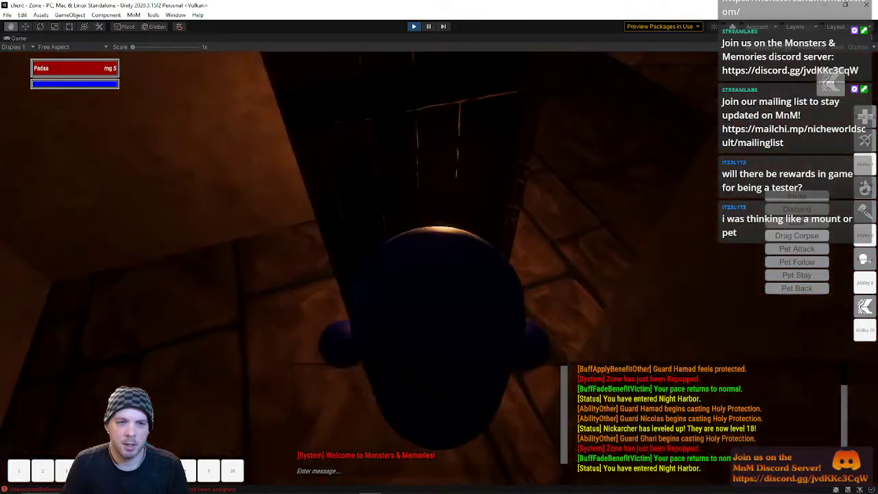
key("w")
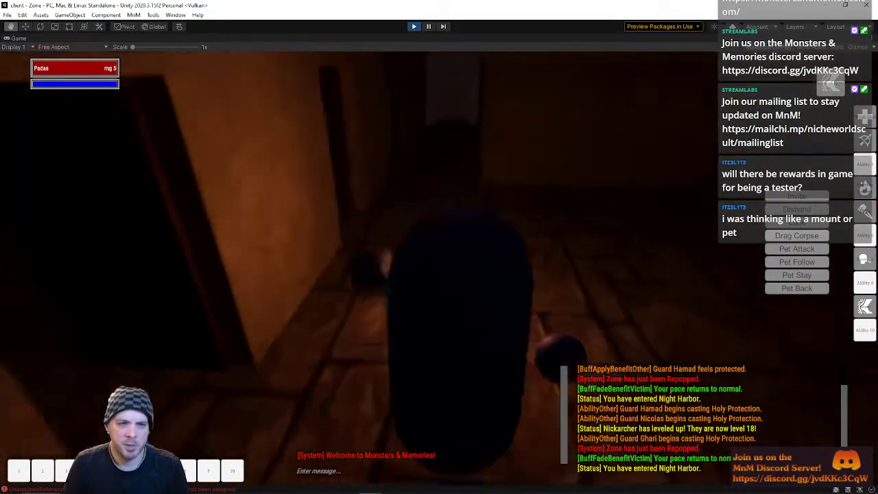
key("w")
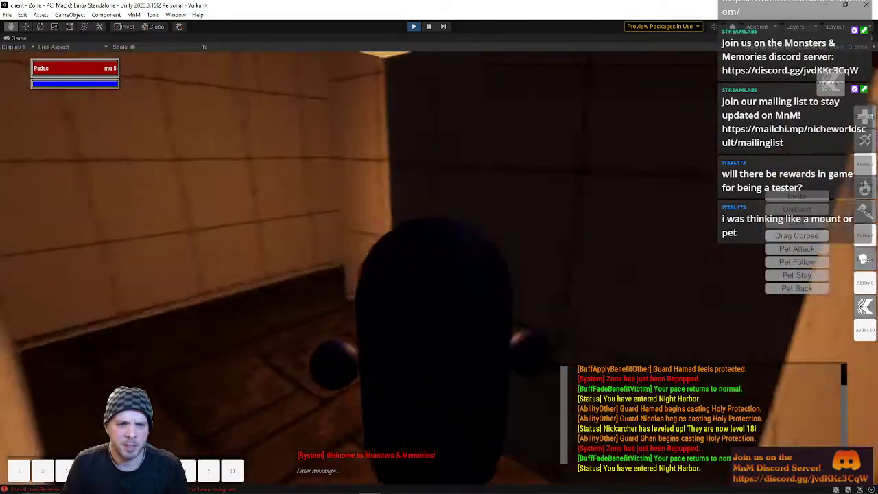
key("w")
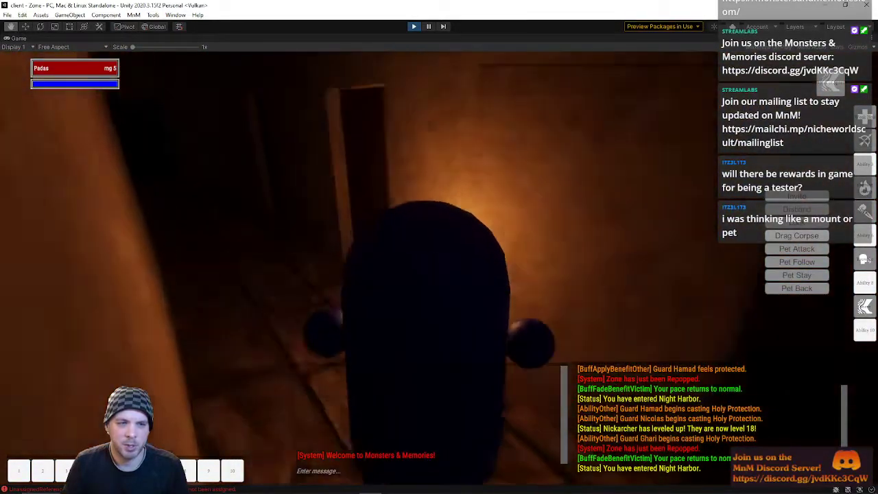
- Bring the character into the small furnished bedroom and turn to face its open door
right_click_drag(440, 247, 356, 186)
left_click(485, 182)
right_click_drag(485, 182, 659, 247)
key("w")
right_click_drag(439, 247, 371, 199)
key("w")
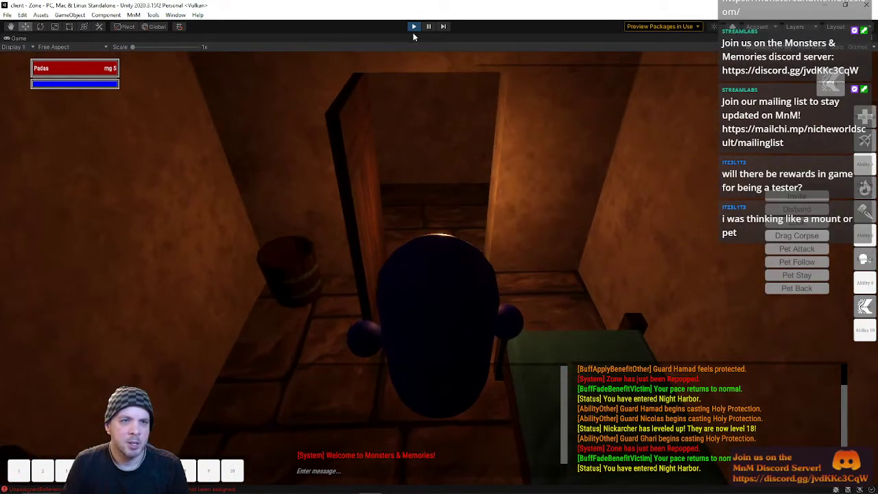
- Stop the playtest and reopen the ShadedDunes scene at the building's empty room
key("ctrl+p")
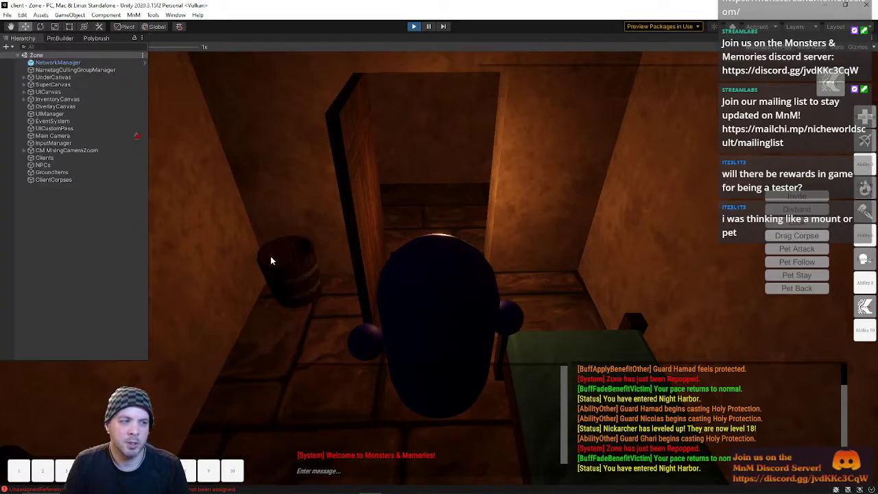
left_click(9, 14)
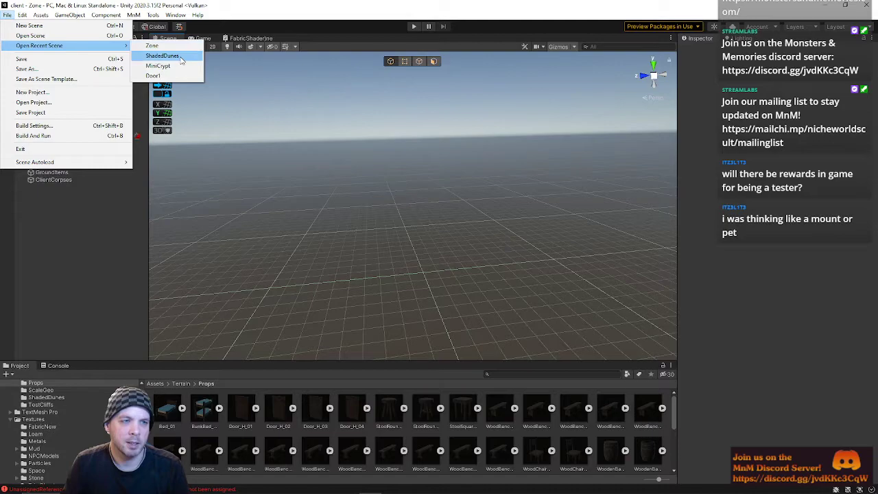
left_click(180, 56)
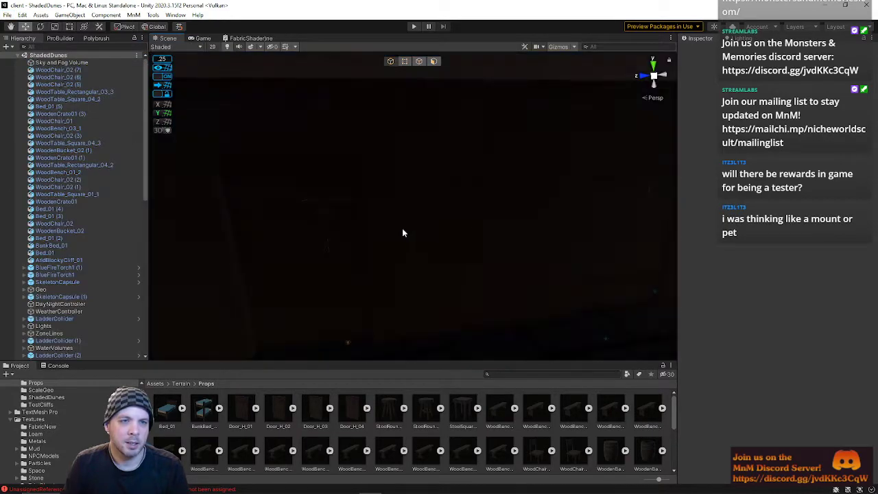
right_click_drag(402, 233, 374, 267)
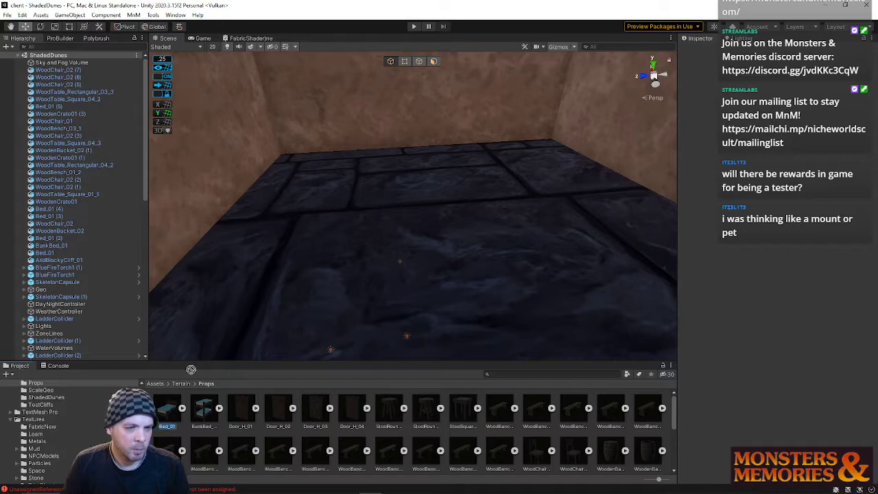
- Try a Bed_01 prop in the empty room, with its rotation set to 180 degrees
left_click_drag(183, 386, 277, 261)
left_click_drag(352, 233, 352, 234)
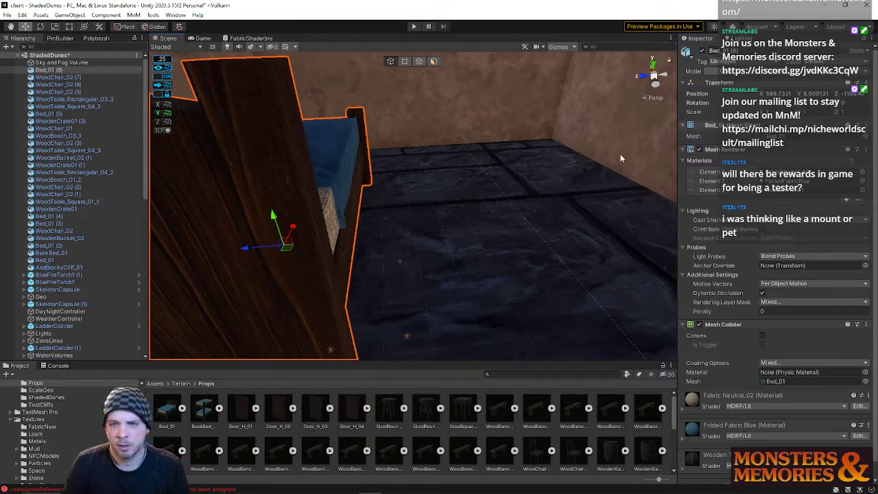
left_click_drag(292, 269, 407, 234)
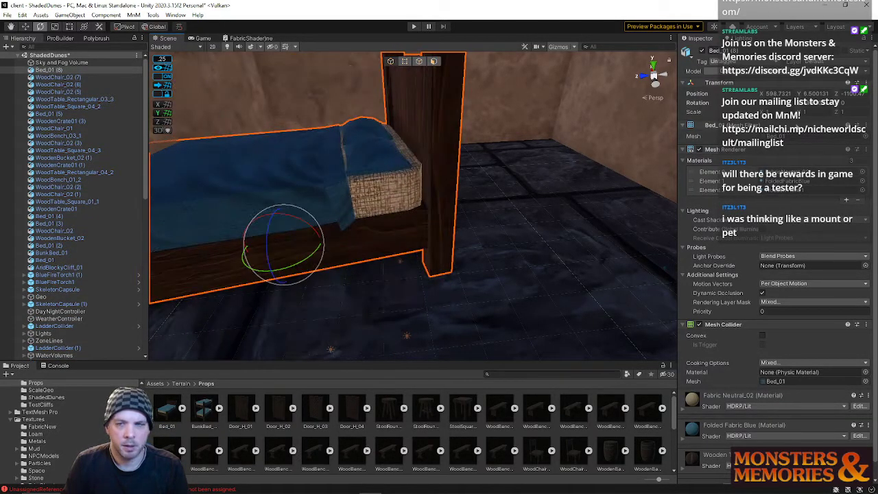
type("180")
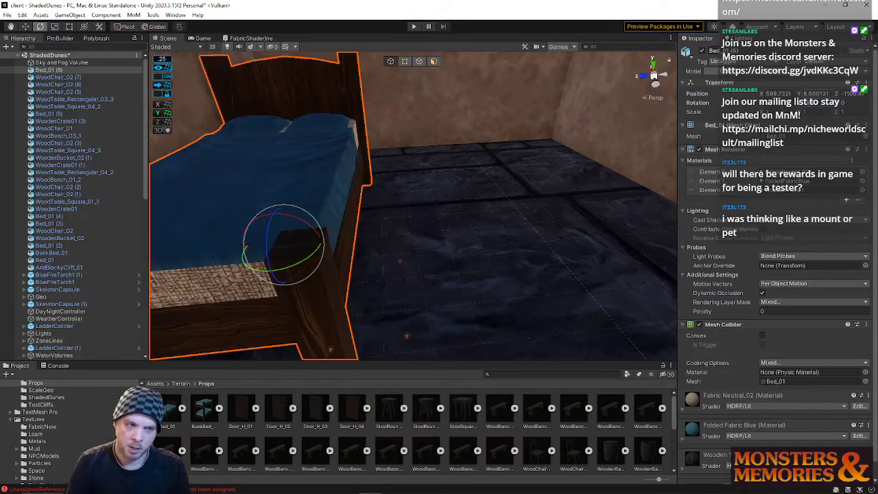
- Slide the single bed against the room's back wall, to X 599.75
right_click_drag(356, 188, 255, 229)
key("w")
key("s")
key("w")
left_click_drag(346, 235, 382, 210)
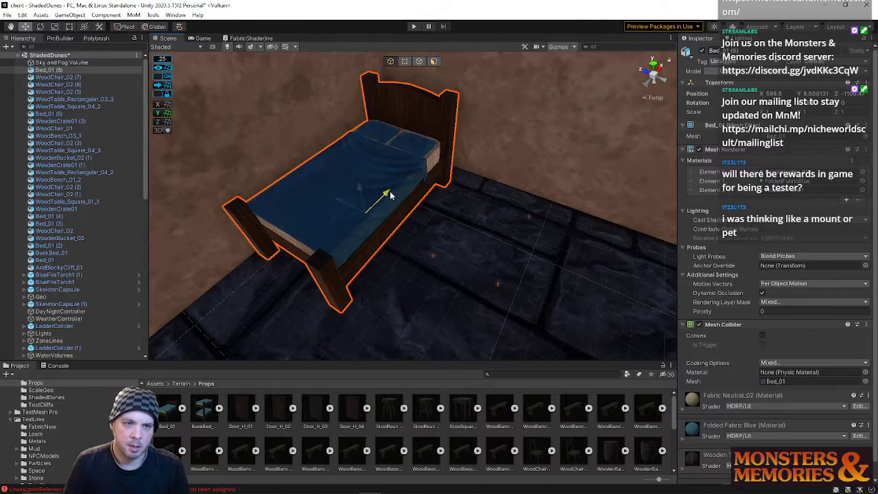
right_click_drag(398, 188, 490, 67)
key("s")
key("w")
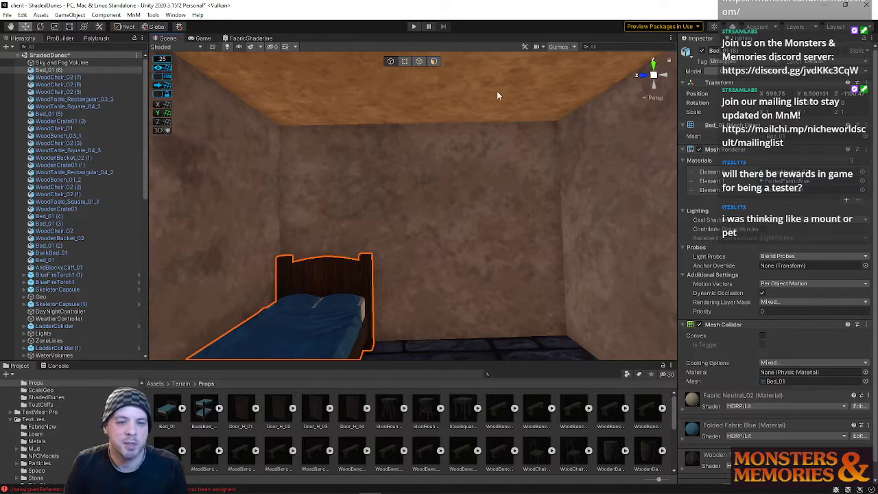
- Inspect the single bed's fit in the room, then delete the bed
right_click_drag(373, 181, 356, 222)
key("s")
key("w")
key("s")
mouse_move(309, 296)
left_mouse_down()
mouse_move(495, 299)
mouse_move(302, 298)
left_mouse_up()
right_click_drag(404, 239, 412, 256)
key("Delete")
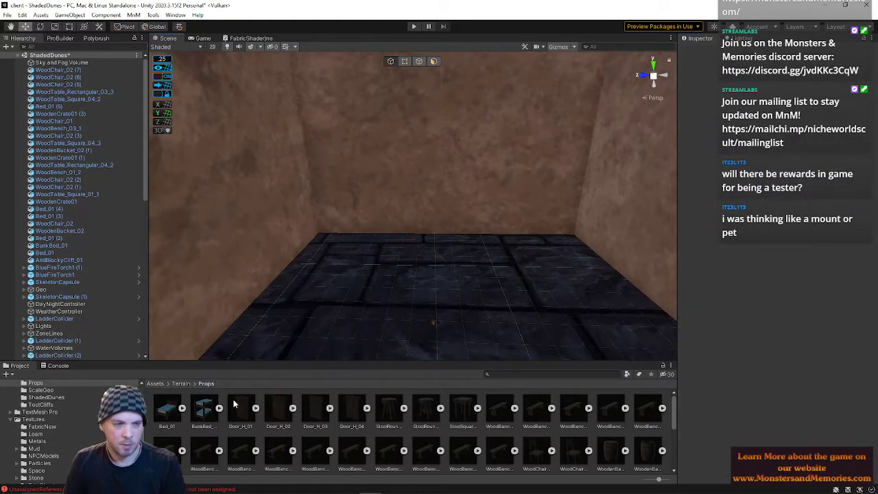
- Place a BunkBed_01 prop rotated to 180 degrees against the room's back wall, at X 599.75
left_click_drag(213, 393, 282, 319)
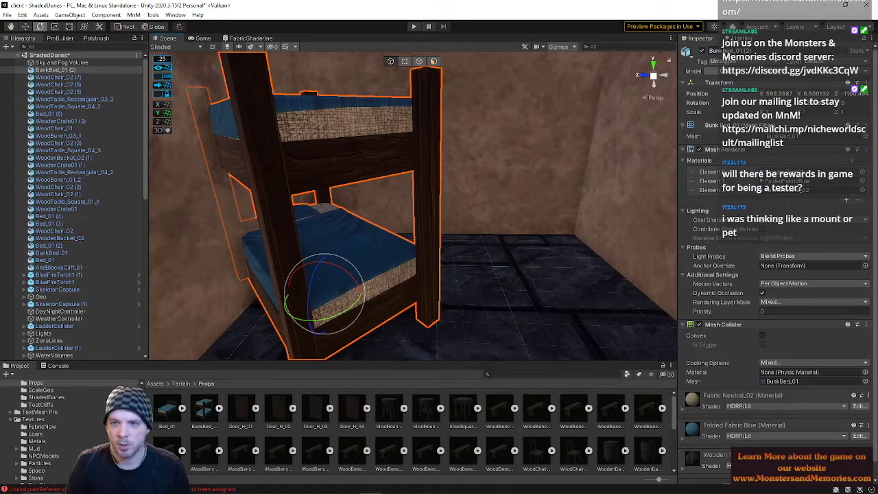
type("180")
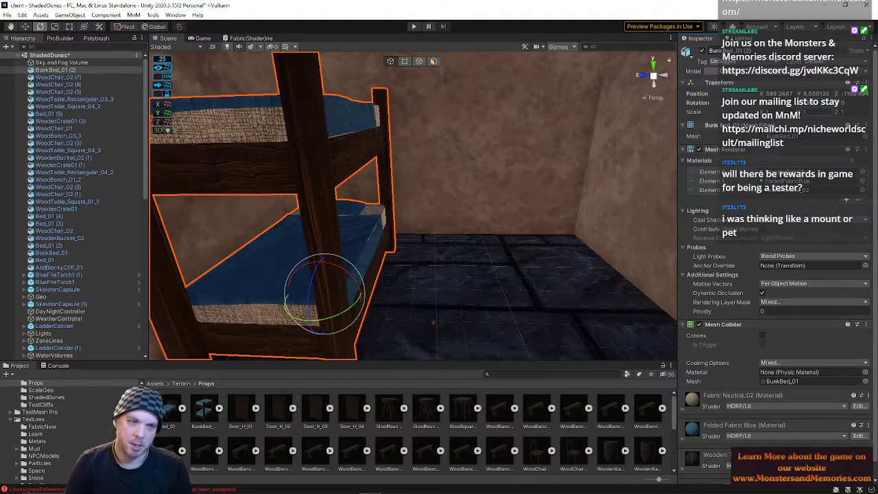
left_click_drag(390, 220, 202, 194, "alt")
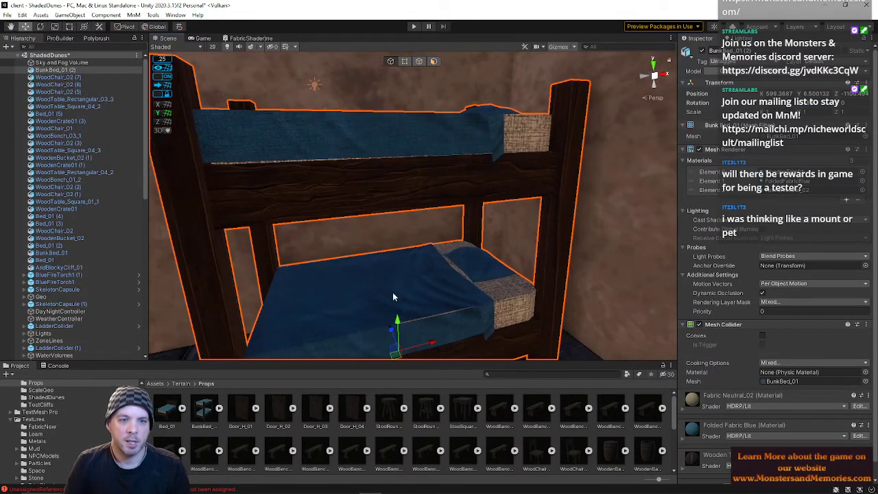
right_click_drag(393, 286, 388, 315)
left_click_drag(439, 310, 645, 281)
- Duplicate the bunk bed and slide the copy along Z against the room's opposite side wall
key("ctrl+d")
left_click_drag(293, 293, 583, 300)
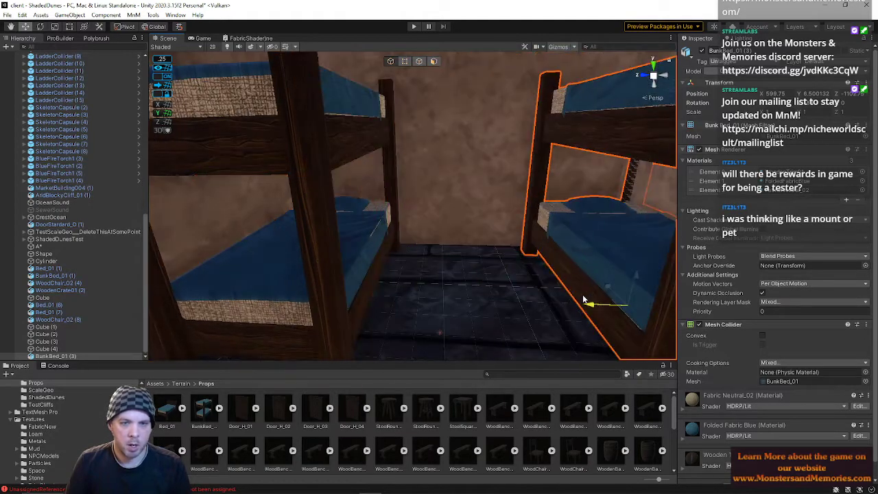
key("f")
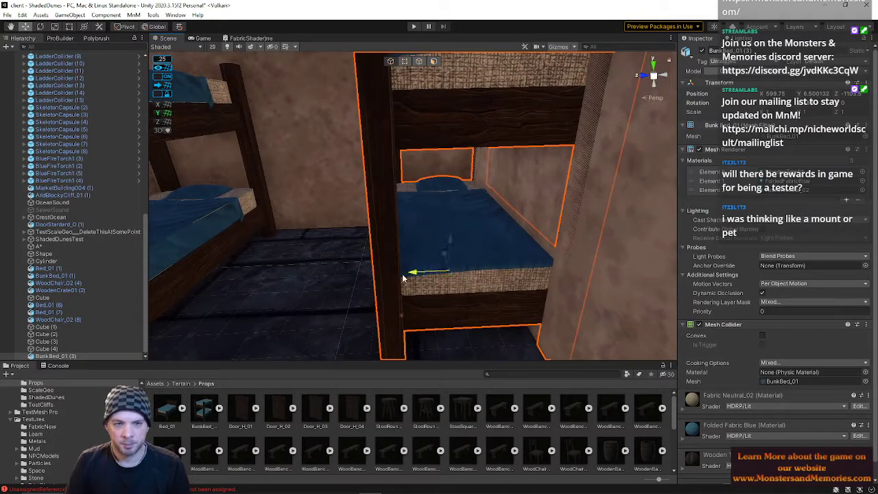
left_click_drag(404, 278, 386, 277)
key("s")
right_click_drag(402, 272, 394, 254)
- Duplicate the second bunk bed and move the copy through the partition wall into the adjacent empty room
key("d")
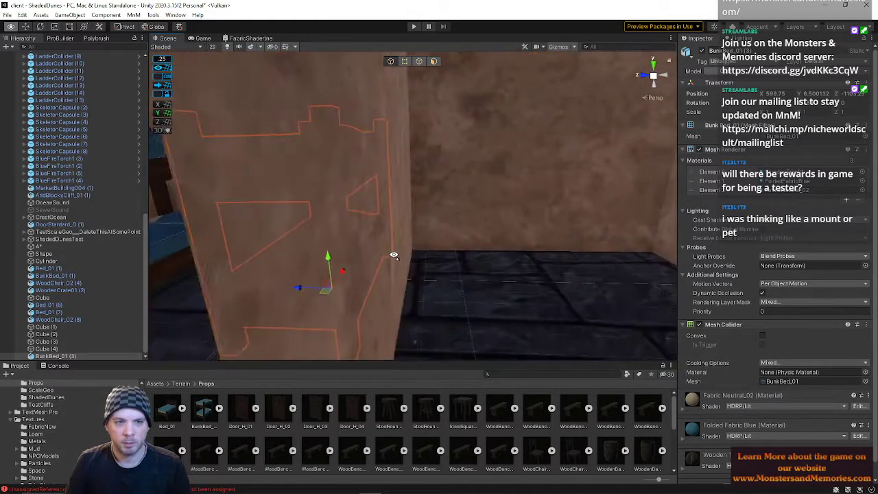
key("ctrl+d")
left_click_drag(296, 285, 428, 276)
key("d")
mouse_move(428, 275)
right_mouse_down()
mouse_move(440, 282)
mouse_move(430, 289)
right_mouse_up()
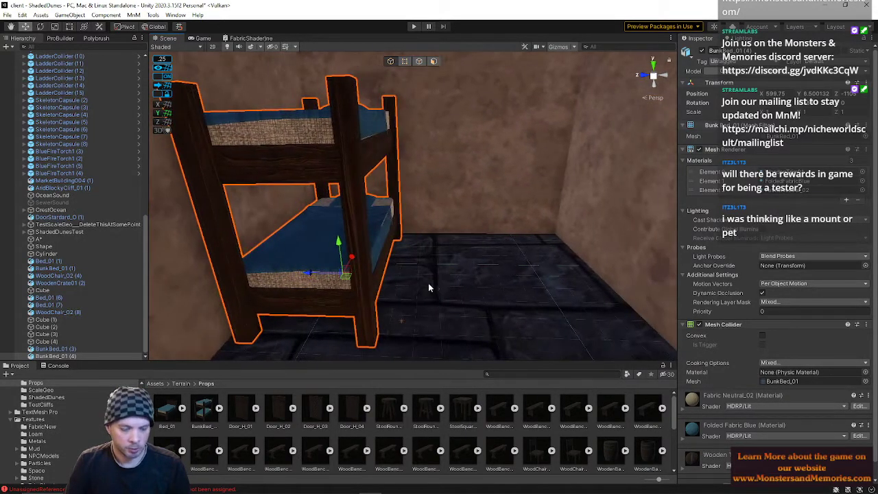
- Duplicate that bunk bed to the room's opposite side and fine-position the pair using grid snaps of 0.125 and 0.0625
left_click_drag(325, 269, 492, 278)
right_click_drag(498, 264, 471, 265)
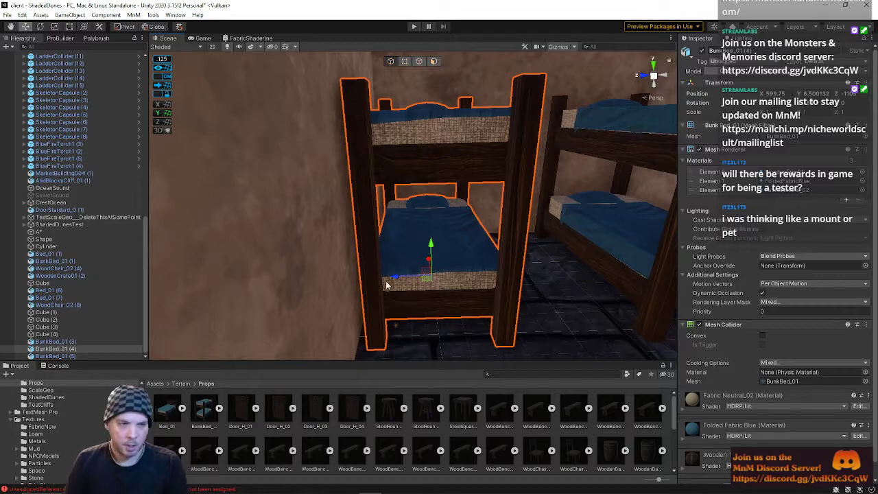
left_click_drag(388, 281, 390, 280)
right_click_drag(415, 269, 340, 275)
left_click_drag(349, 267, 358, 267)
right_click_drag(354, 269, 393, 252)
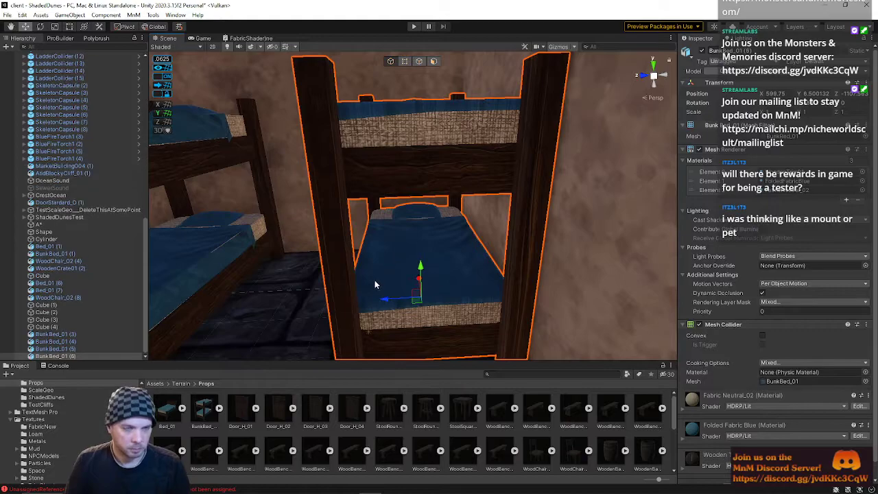
- Move the newest bunk bed copy into the third room and nudge it beside the partition wall
left_click_drag(383, 300, 533, 292)
right_click_drag(533, 292, 481, 279)
left_click_drag(393, 290, 387, 287)
mouse_move(390, 284)
right_mouse_down()
mouse_move(402, 271)
mouse_move(400, 280)
right_mouse_up()
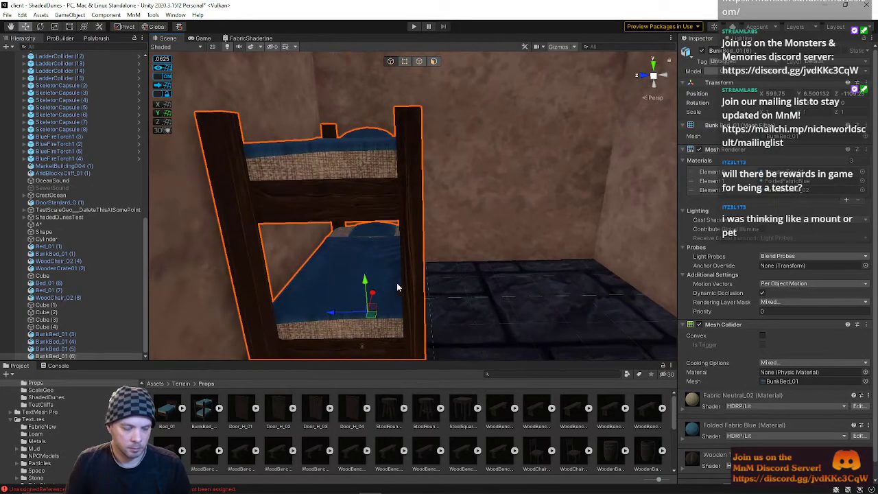
- Place another bunk bed copy along the third room's opposite side wall and adjust its spacing
left_click_drag(334, 316, 541, 309)
right_click_drag(541, 310, 507, 315)
left_click_drag(347, 271, 369, 271)
- Place a further bunk bed copy in the fourth room, beside its partition wall
key("d")
right_click_drag(376, 268, 374, 267)
left_click_drag(287, 268, 415, 276)
right_click_drag(425, 279, 437, 277)
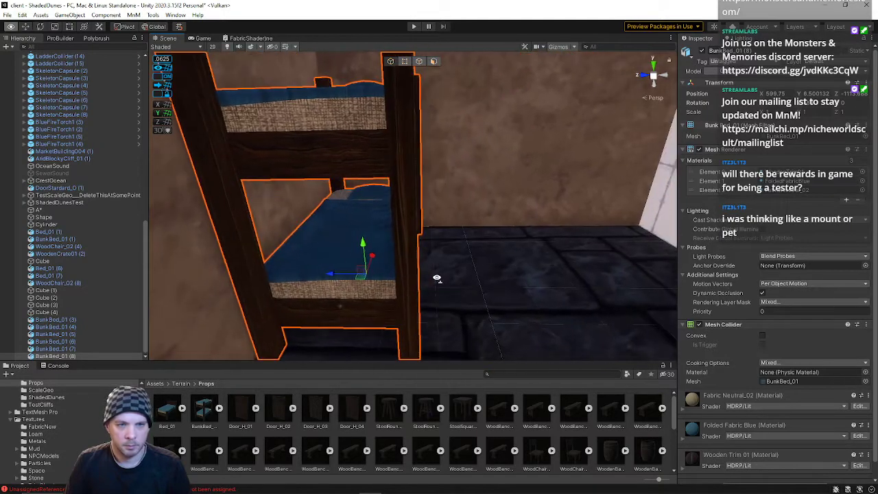
- Place another bunk bed copy along the fourth room's opposite side wall and fine-adjust its position
left_click_drag(335, 278, 568, 278)
right_click_drag(568, 277, 504, 270)
key("d")
key("a")
left_click_drag(481, 251, 507, 257)
key("d")
right_click_drag(508, 258, 452, 253)
left_click_drag(399, 234, 376, 234)
key("a")
right_click_drag(378, 231, 405, 225)
key("q")
key("e")
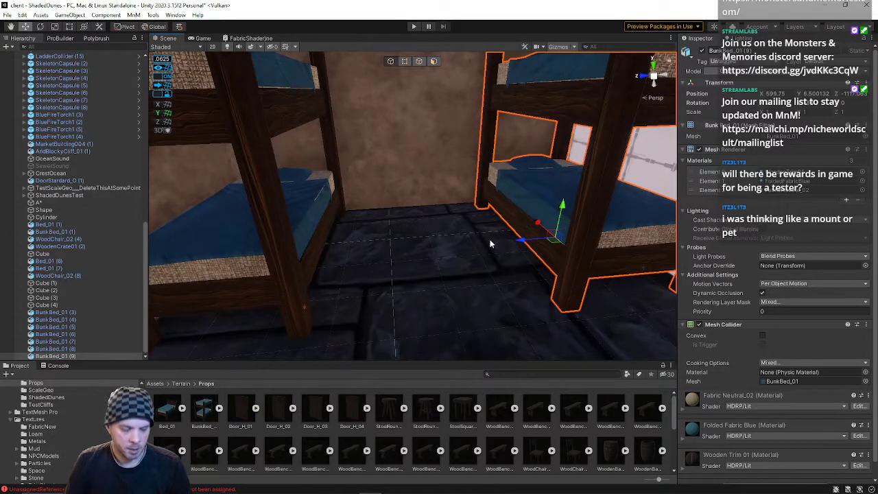
key("ctrl+d")
left_click_drag(522, 241, 388, 253)
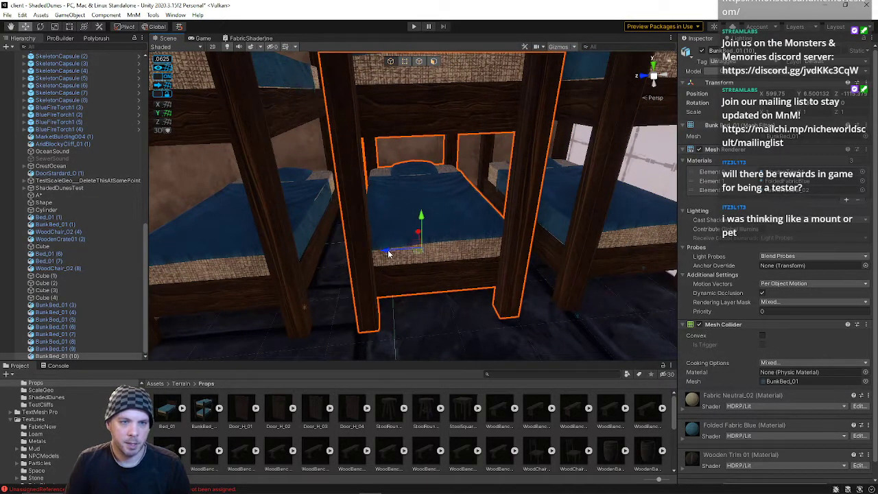
key("Delete")
- Place a WoodenCrate01 prop against the back wall between the fourth room's two bunk beds
left_click_drag(421, 362, 421, 280)
right_click_drag(428, 248, 411, 265)
left_click_drag(241, 421, 439, 162)
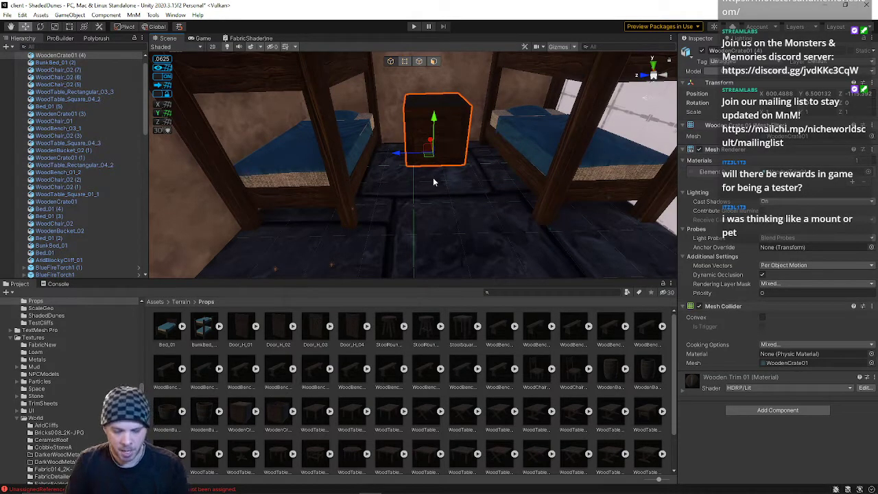
left_click_drag(444, 277, 444, 356)
right_click_drag(436, 197, 421, 175)
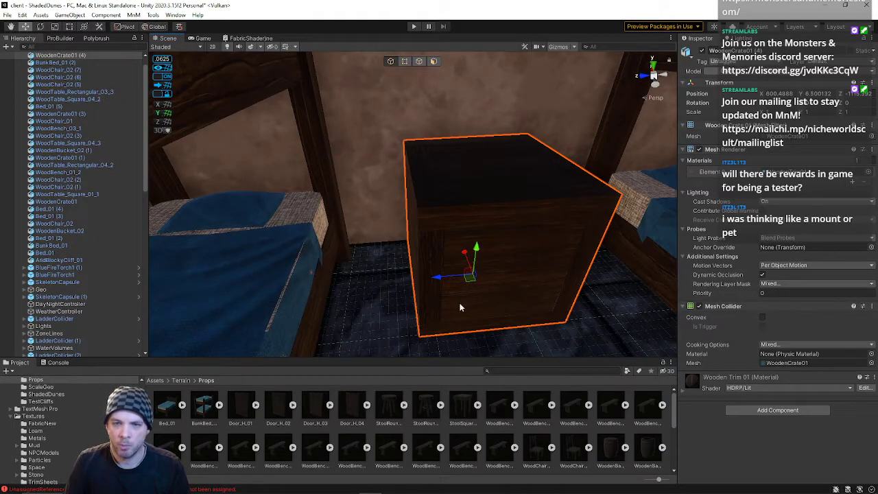
- Set the crate's Z scale to 1.5
key("r")
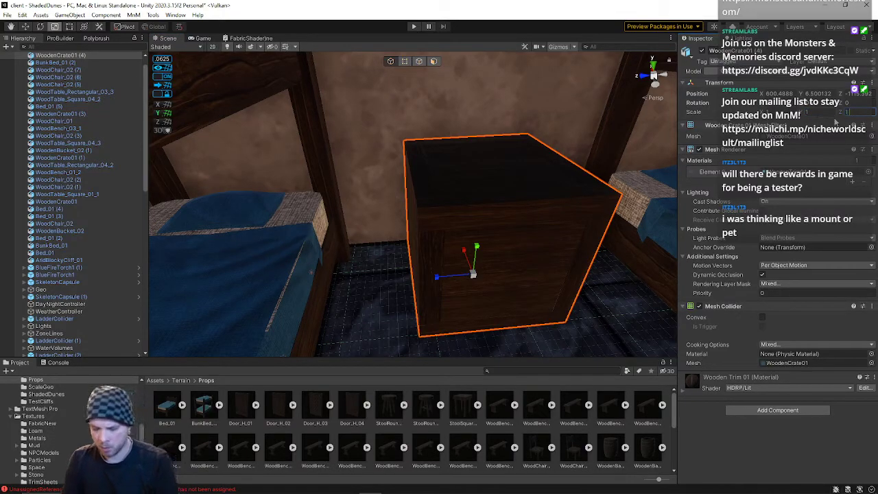
type(".5")
right_click_drag(538, 210, 516, 252)
right_click_drag(479, 208, 501, 212)
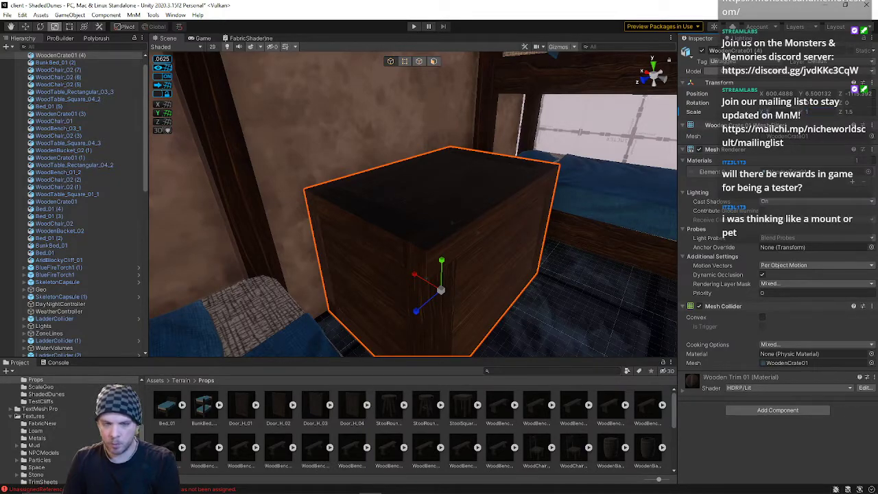
- Place a WoodenBucket_02 prop in the floor corner between the door and the bunk bed
key("w")
right_click_drag(595, 199, 433, 192)
key("s")
key("w")
left_click(423, 122)
right_click_drag(424, 122, 303, 353)
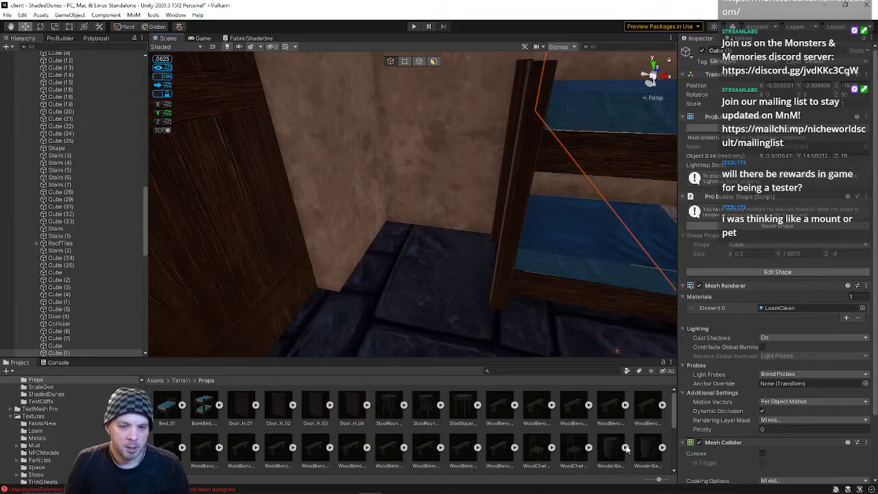
left_click_drag(420, 358, 415, 285)
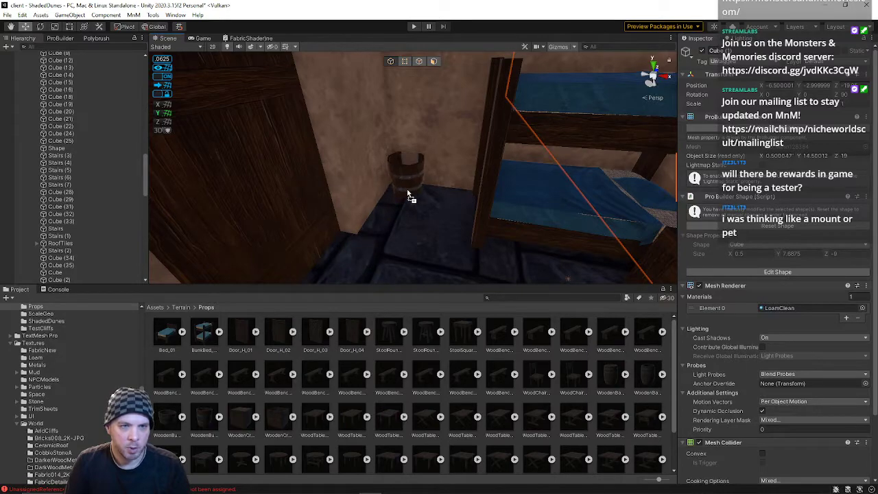
left_click_drag(403, 199, 404, 201)
- Place three more WoodenBucket_02 props in the corners of the bunk rooms
right_click_drag(403, 200, 288, 367)
key("w")
left_click_drag(201, 421, 295, 204)
right_click_drag(337, 196, 272, 231)
left_click_drag(206, 422, 337, 193)
right_click_drag(336, 194, 371, 180)
left_click_drag(207, 424, 276, 198)
right_click_drag(276, 197, 512, 253)
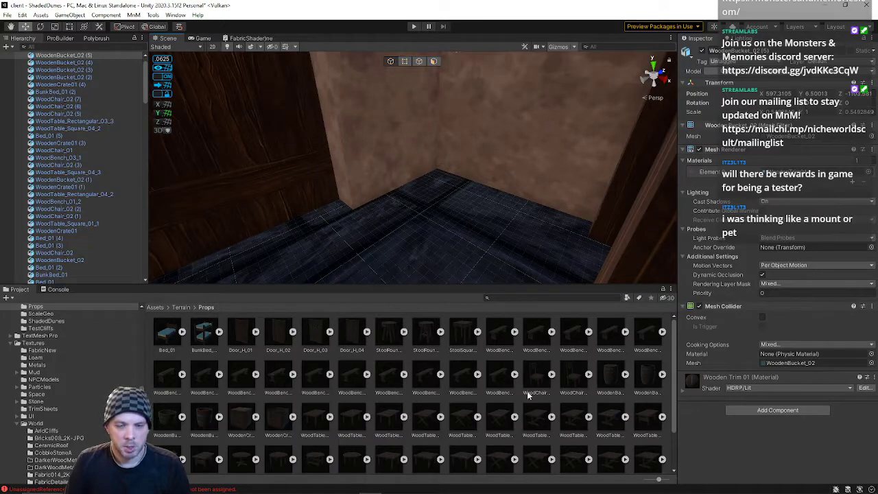
- Place a WoodChair_02 prop in the empty corner beside the door and shift it closer to the wall
left_click_drag(551, 334, 366, 231)
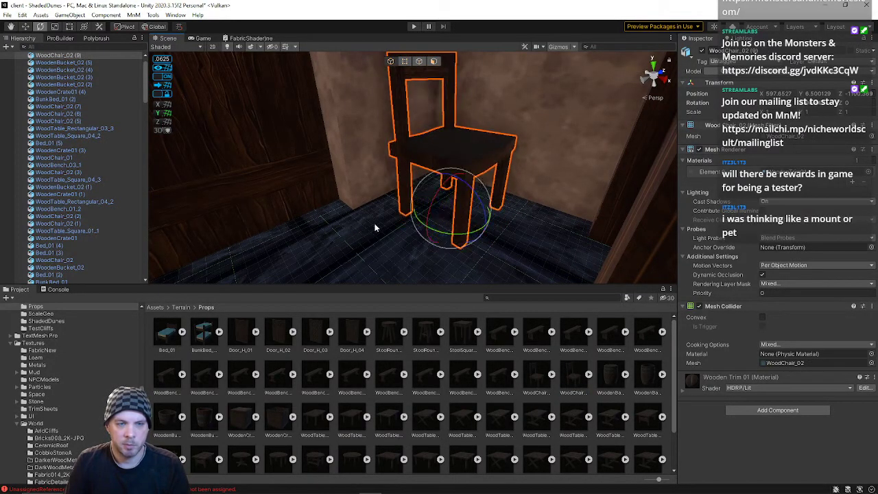
key("w")
left_click_drag(482, 227, 443, 212)
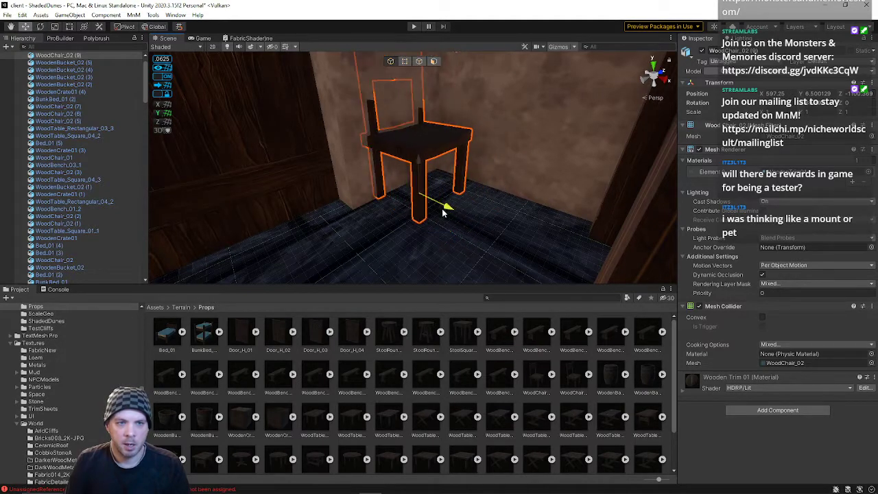
- Delete the two bunk beds from the upper-floor room
right_click_drag(454, 217, 438, 96)
left_click(438, 100)
key("Delete")
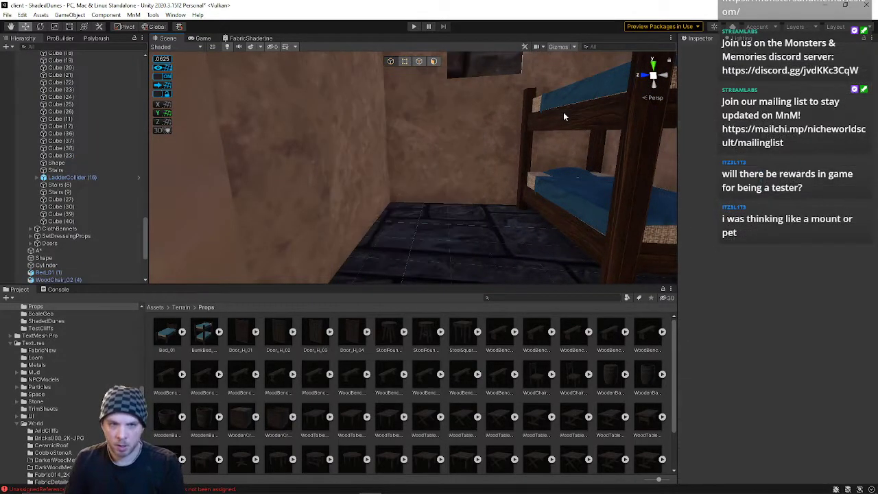
left_click(561, 127)
key("Delete")
right_click_drag(550, 149, 491, 240)
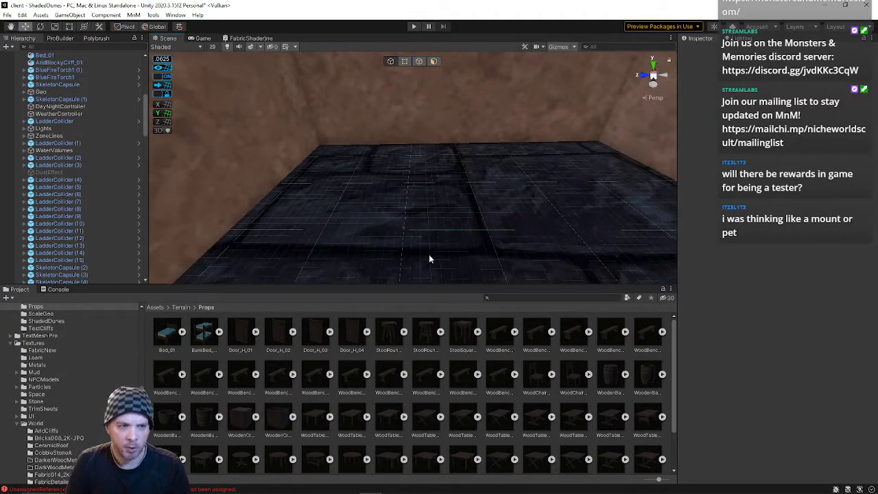
- Place two copies of the neighbouring room's single Bed_01 along opposite sides of the emptied upper-floor room
left_click_drag(159, 336, 241, 172)
key("f")
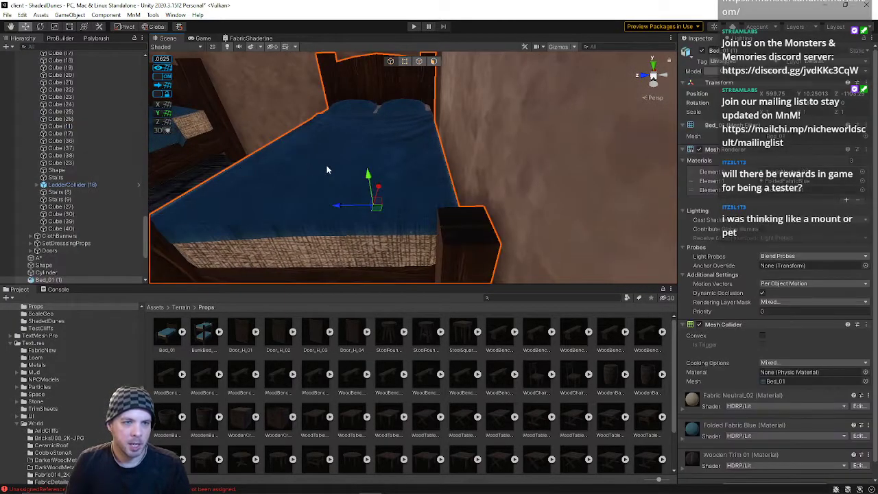
left_click_drag(510, 209, 523, 209)
key("f")
right_click_drag(470, 202, 511, 171)
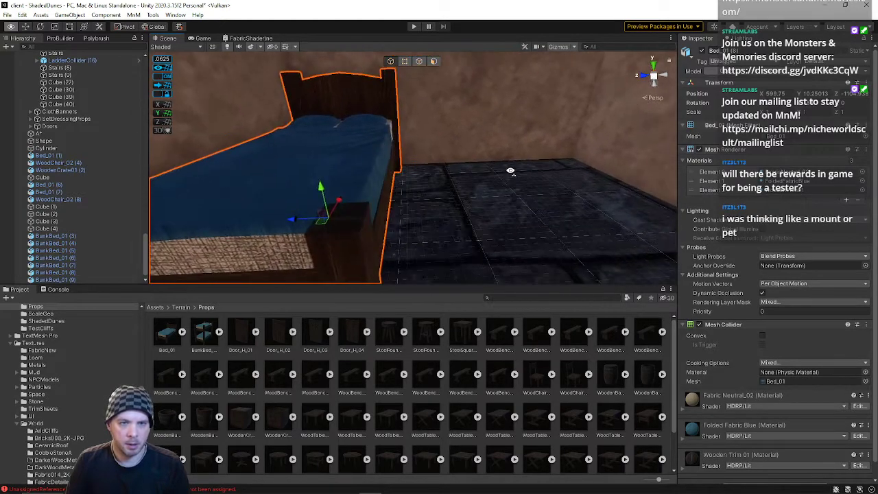
right_click_drag(288, 229, 315, 166)
left_click_drag(295, 165, 318, 163)
right_click_drag(338, 167, 57, 198)
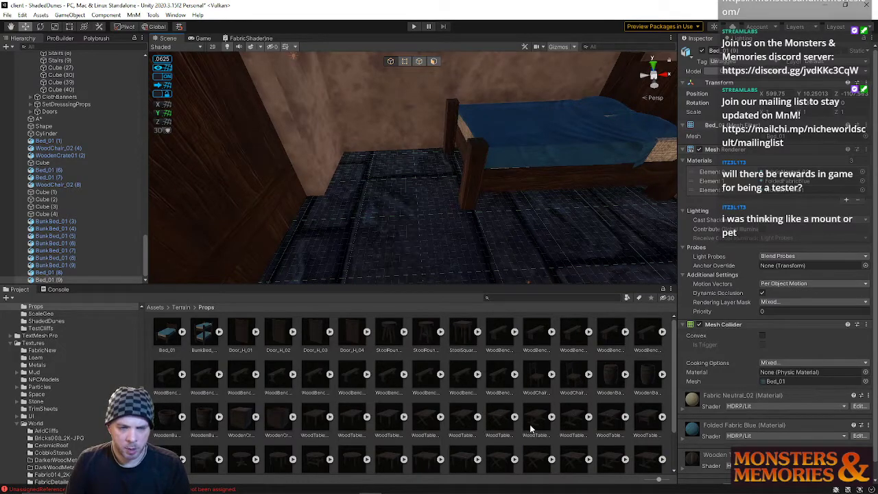
- Place a StoolSquare_01 prop in the corner near the door of the two-bed room
left_click_drag(460, 333, 375, 165)
right_click_drag(392, 169, 103, 212)
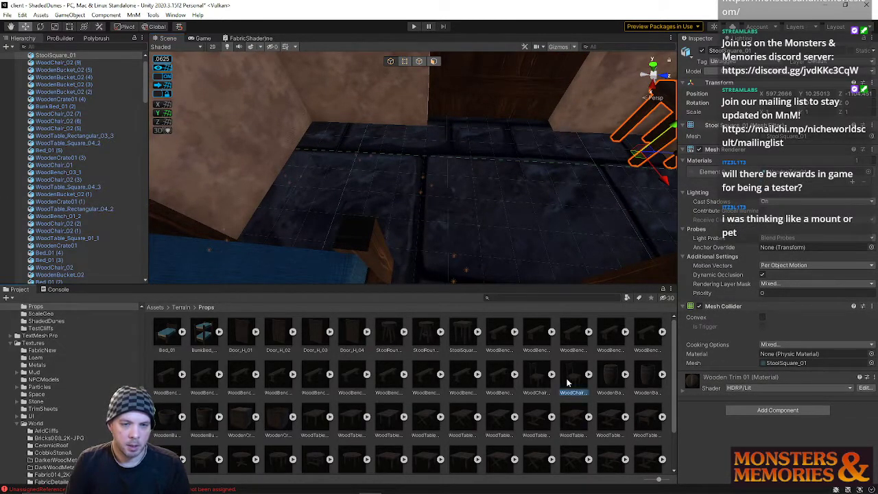
left_click_drag(280, 155, 353, 160)
right_click_drag(384, 162, 396, 143)
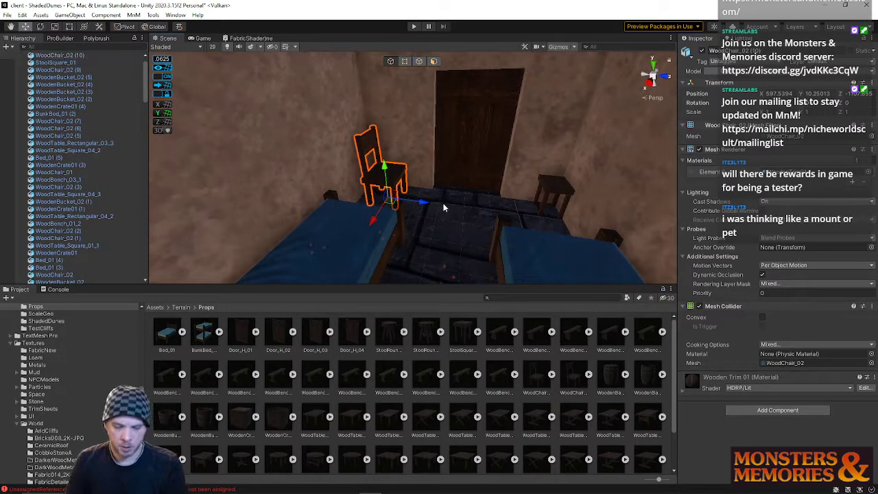
key("Delete")
- Set the UV tiling to 1 on the long untextured wall's face beside the stairs
right_click_drag(452, 192, 446, 168)
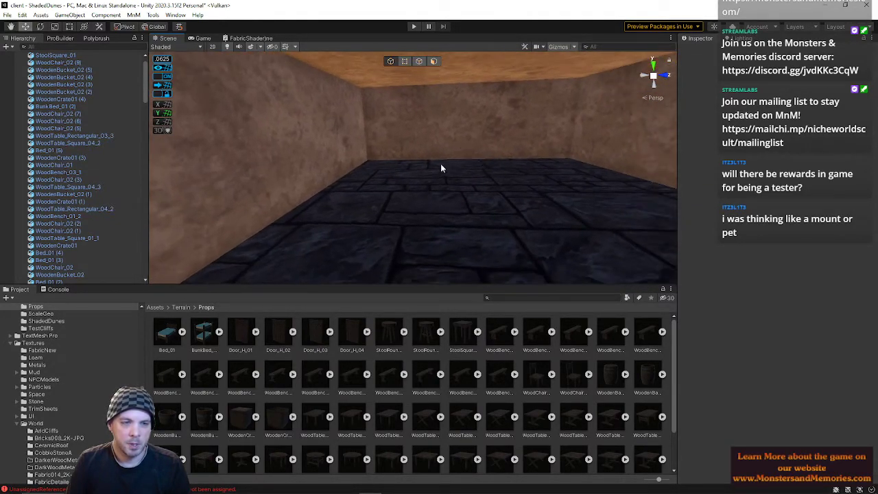
right_click_drag(525, 180, 71, 114)
left_click(534, 141)
key("ctrl+z")
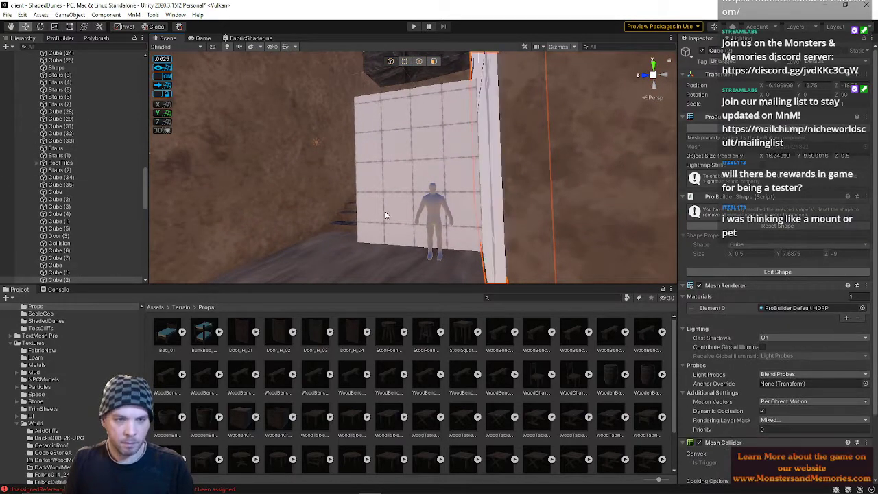
right_click_drag(429, 145, 517, 145)
left_click(518, 145)
left_click(489, 95)
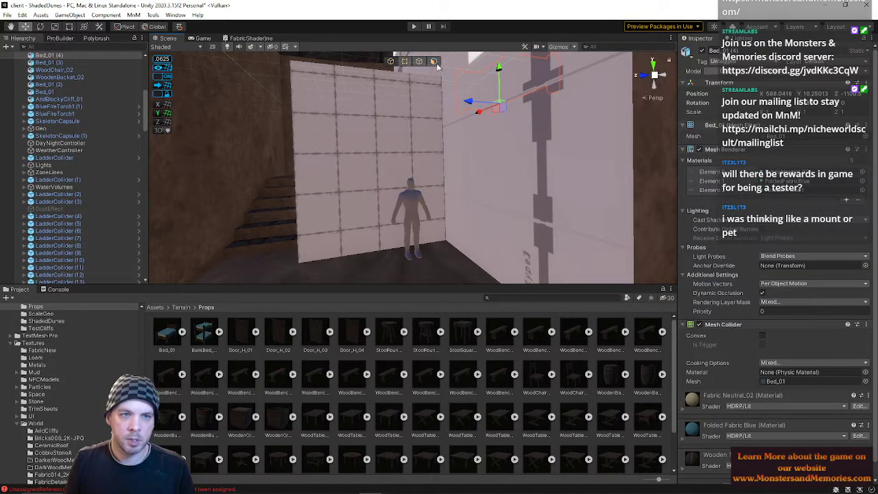
left_click(486, 148)
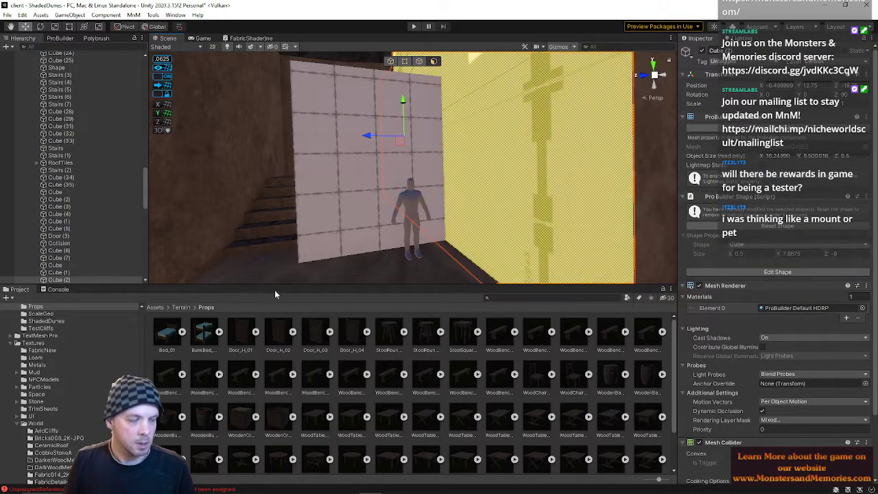
left_click(60, 39)
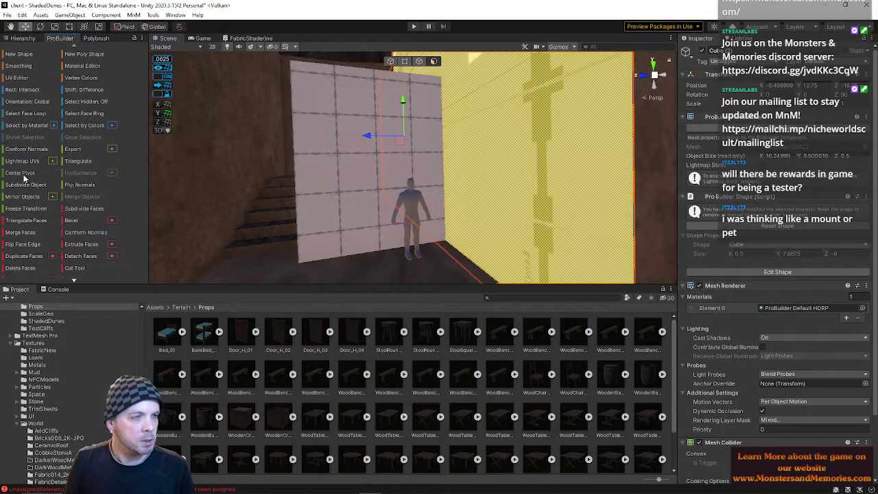
left_click(19, 77)
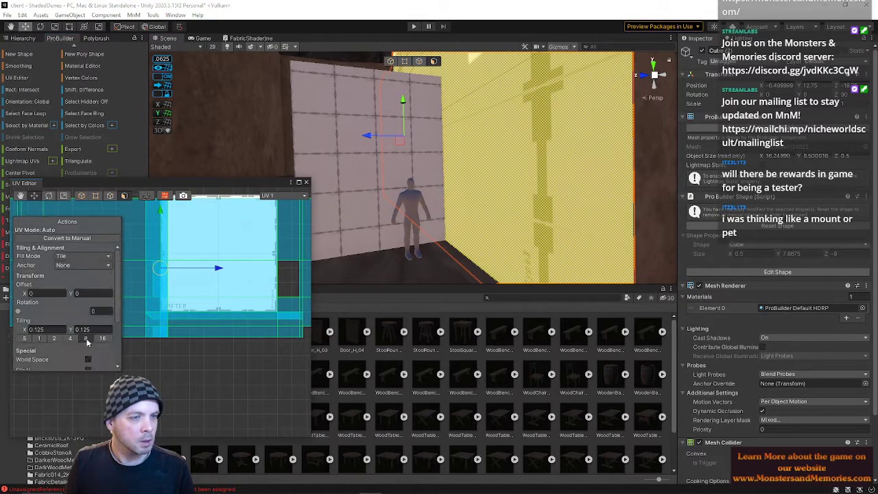
left_click(39, 338)
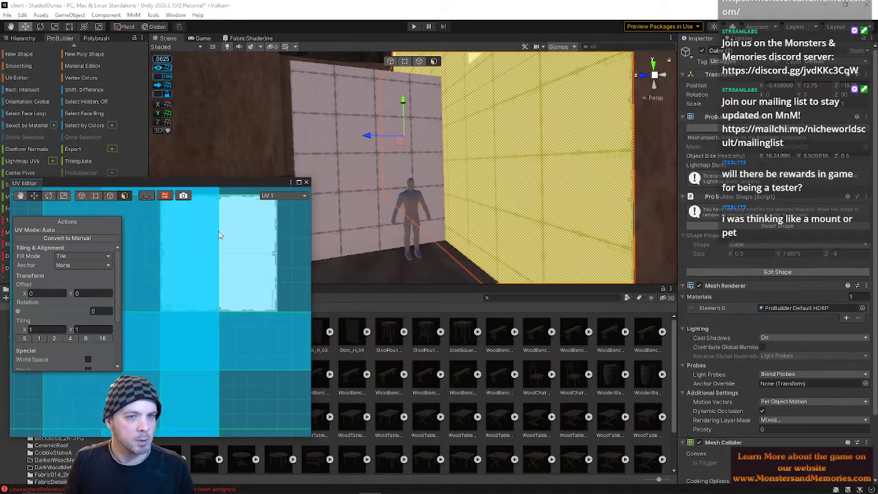
left_click(306, 184)
- Examine the retiled wall face and the spaces around it
right_click_drag(453, 206, 190, 230)
key("w")
key("s")
key("w")
right_click_drag(188, 181, 402, 102)
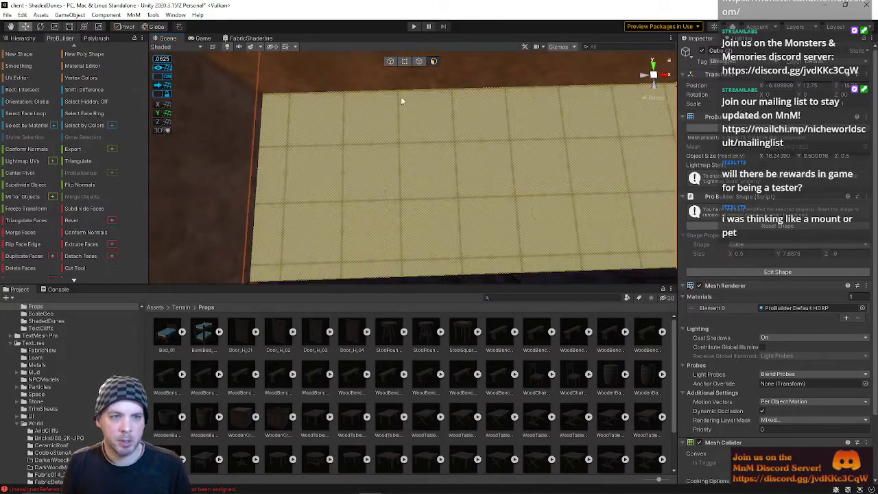
right_click_drag(460, 206, 607, 211)
- Select a vertical side edge of the untextured wall block behind the human scale figure
left_click(455, 228)
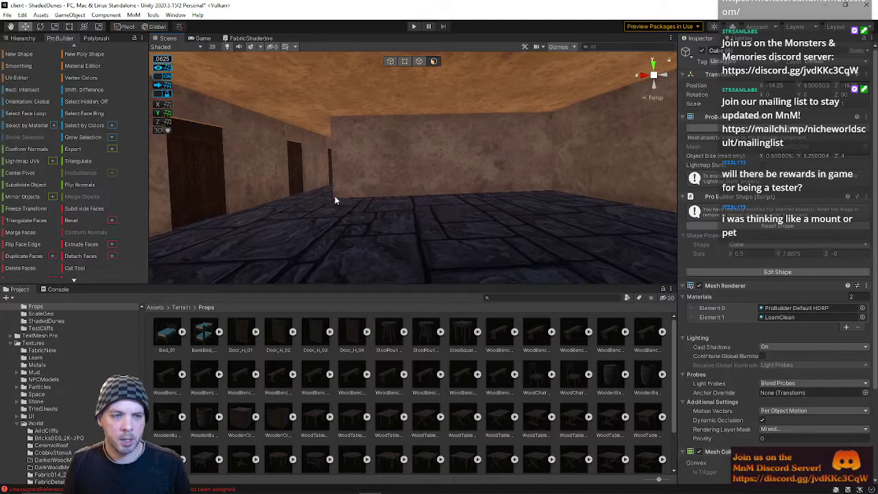
right_click_drag(274, 249, 572, 279)
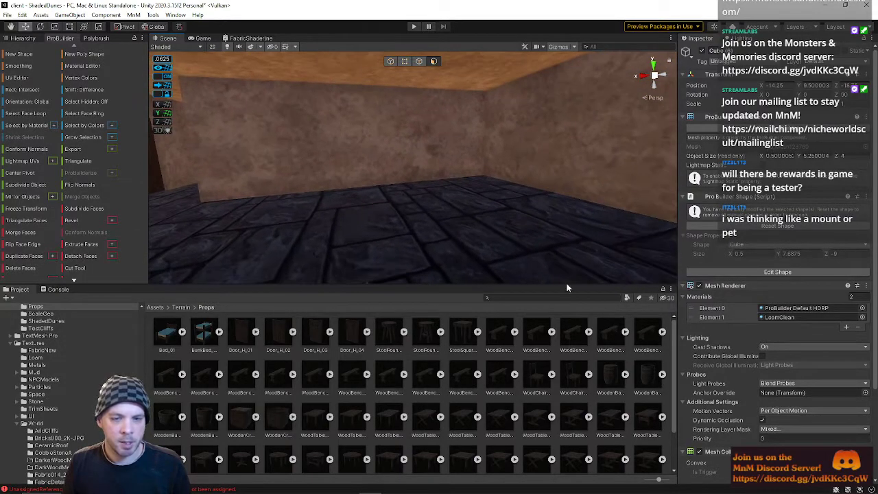
right_click_drag(483, 177, 359, 115)
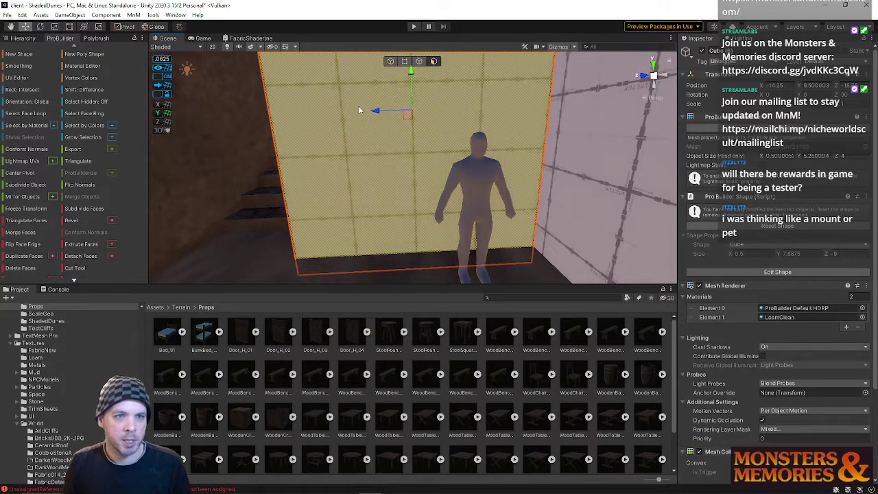
left_click(418, 61)
left_click(276, 143)
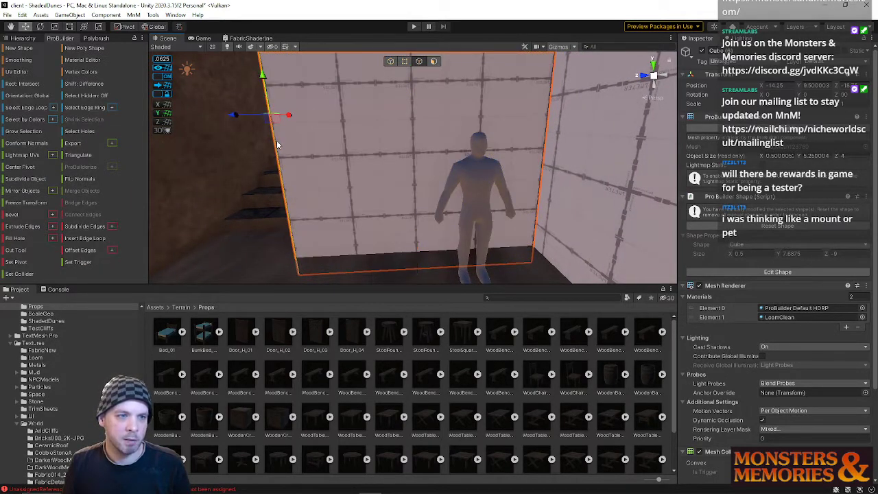
- Try raising a horizontal edge loop across the wall block with the 0.0625 grid snap
left_click(424, 109)
key("w")
mouse_move(404, 251)
right_mouse_down()
mouse_move(400, 207)
mouse_move(399, 245)
right_mouse_up()
key("s")
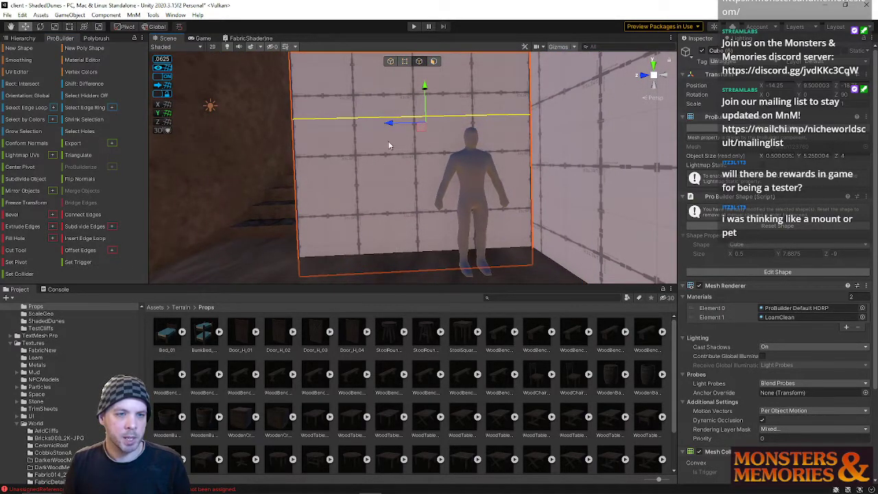
left_click_drag(424, 88, 424, 69)
right_click_drag(414, 98, 411, 103)
key("ctrl+z")
key("ctrl+z")
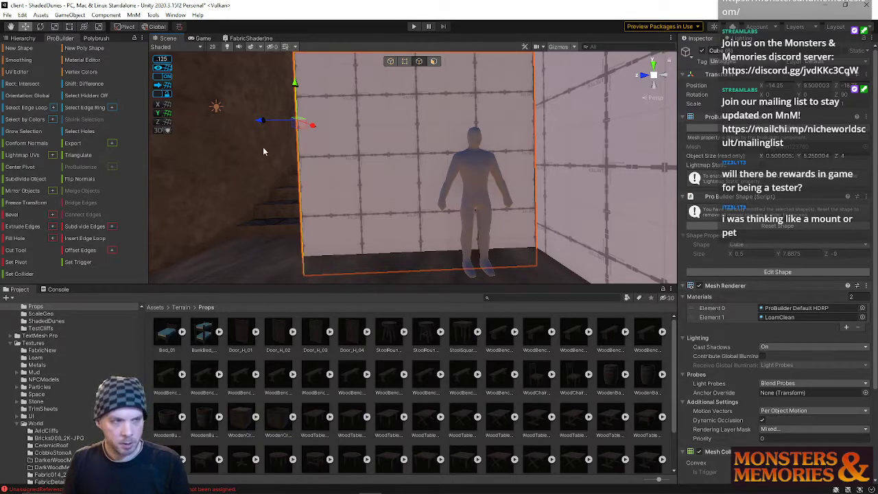
- Insert a horizontal edge loop across the wall block, set the grid snap to 0.25 and push the loop to the grid
left_click(82, 239)
key("equal")
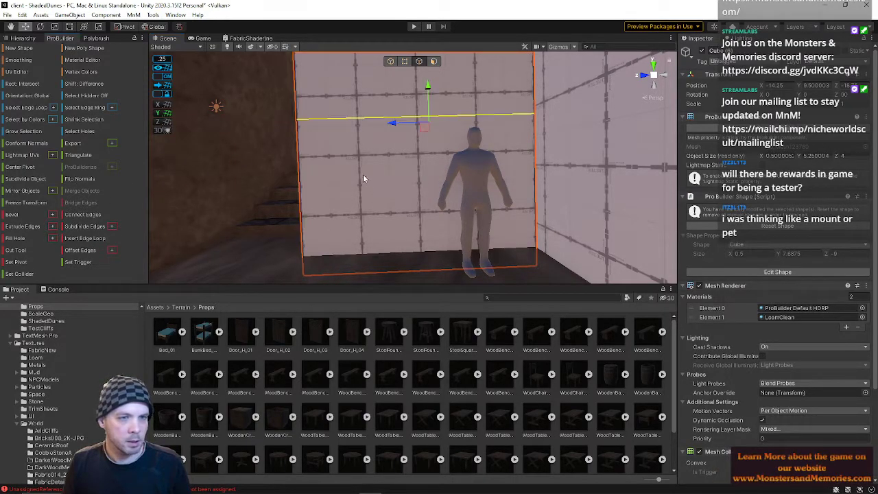
left_click(166, 85)
right_click_drag(419, 92, 415, 116)
key("w")
right_click_drag(439, 263, 447, 244)
key("s")
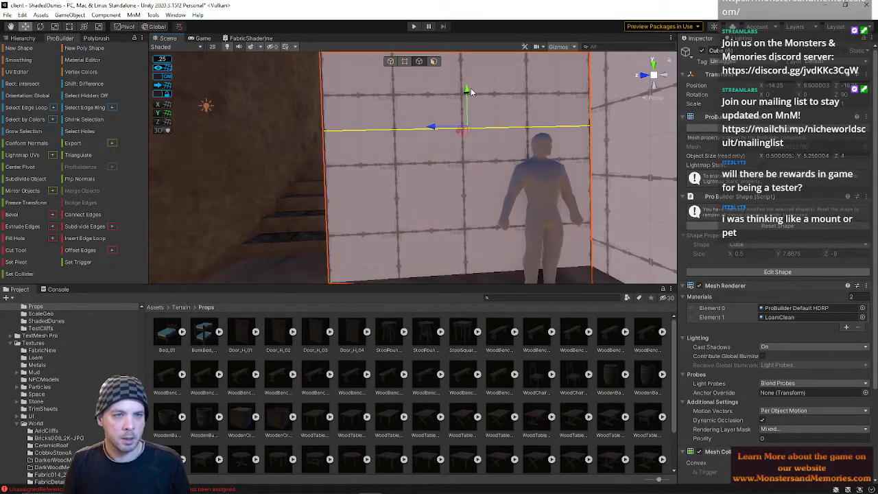
- Examine the horizontal edge loop on the wall block against the human scale figure and the stairs
right_click_drag(461, 108, 433, 156)
key("w")
key("s")
key("w")
key("s")
right_click_drag(465, 68, 458, 94)
key("w")
key("s")
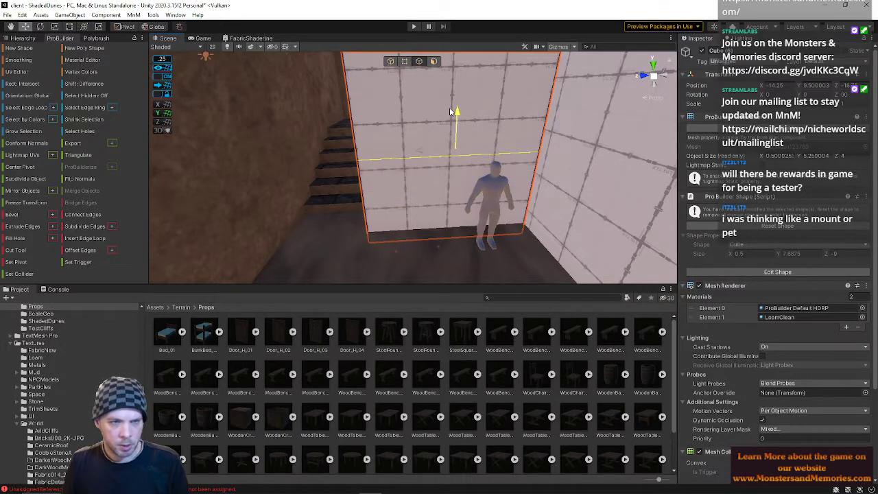
right_click_drag(451, 152, 452, 119)
key("w")
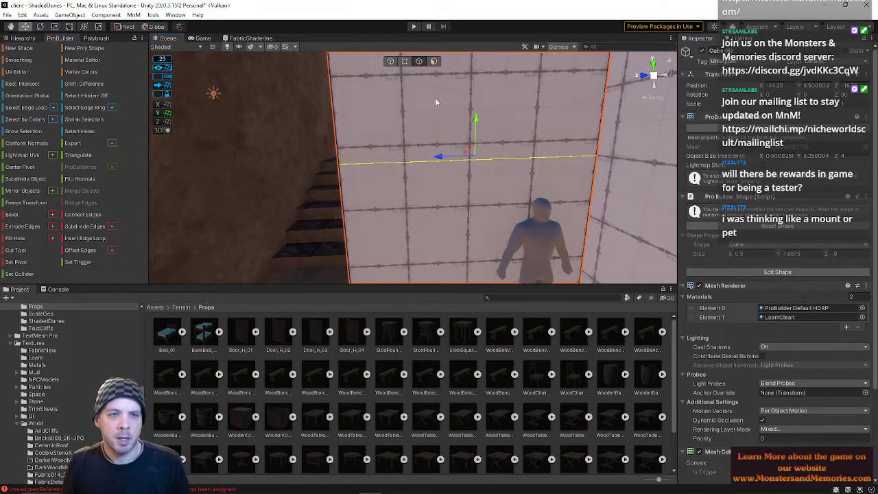
- Try inserting two vertical edge loops across the wall block and sliding them sideways
left_click(77, 241)
key("d")
right_click_drag(384, 197, 387, 220)
mouse_move(391, 211)
left_mouse_down()
mouse_move(356, 210)
mouse_move(385, 209)
left_mouse_up()
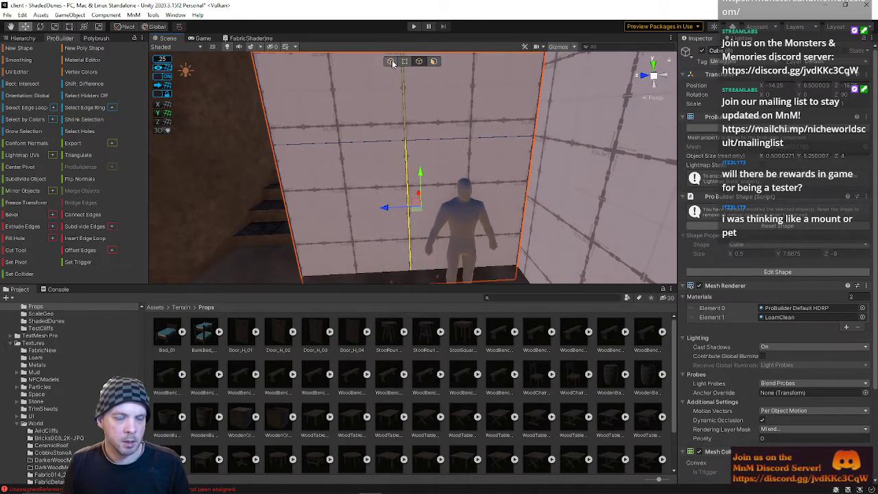
left_click(355, 139)
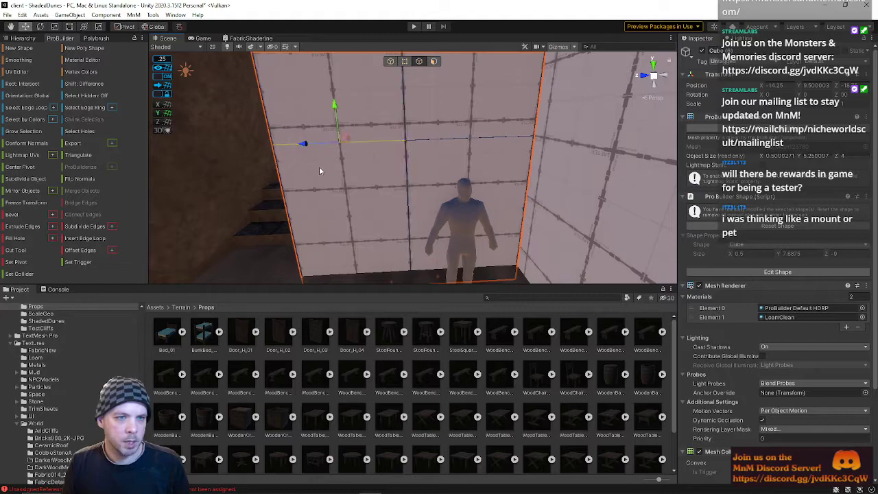
left_click(74, 239)
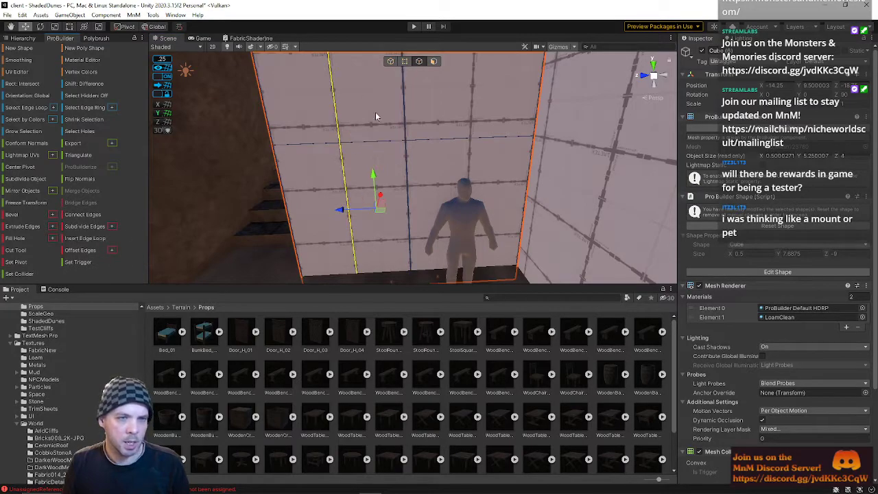
left_click_drag(346, 211, 377, 196)
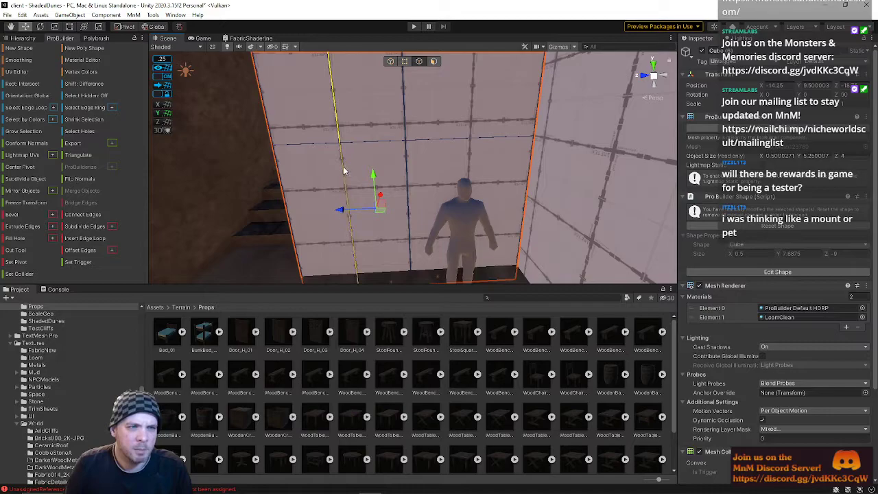
- Try sliding a vertical loop from the rear side of the wall block, and undo the latest loop edits
right_click_drag(344, 171, 367, 365)
key("w")
left_click_drag(368, 364, 13, 258, "alt")
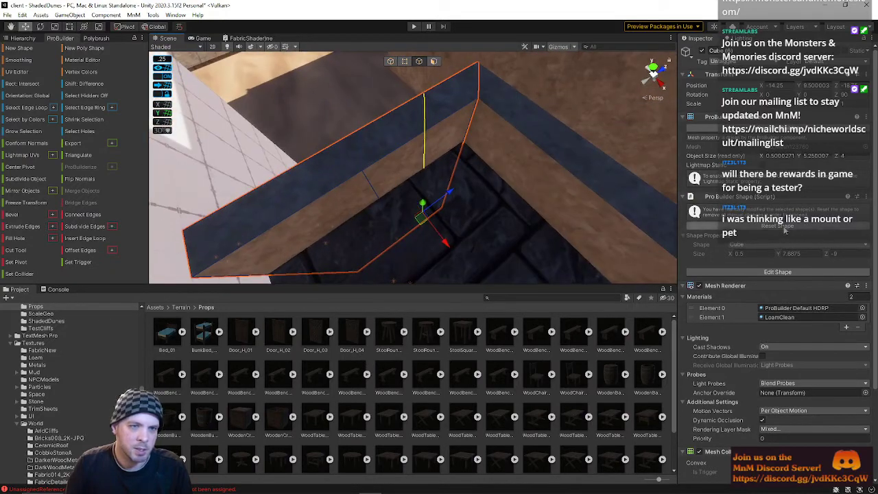
left_click(426, 165)
left_click_drag(453, 163, 374, 145, "alt")
right_click_drag(449, 222, 427, 234)
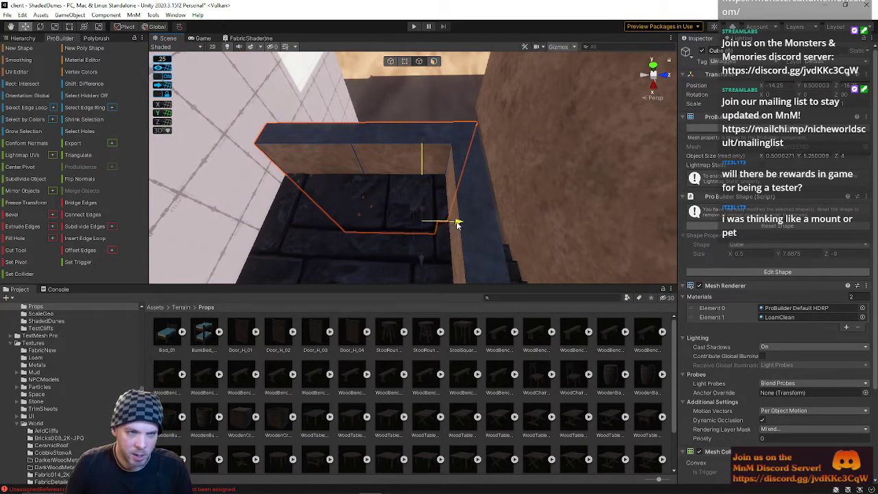
left_click_drag(459, 224, 456, 223)
key("ctrl+z")
key("ctrl+z")
left_click(423, 168)
double_click(423, 169)
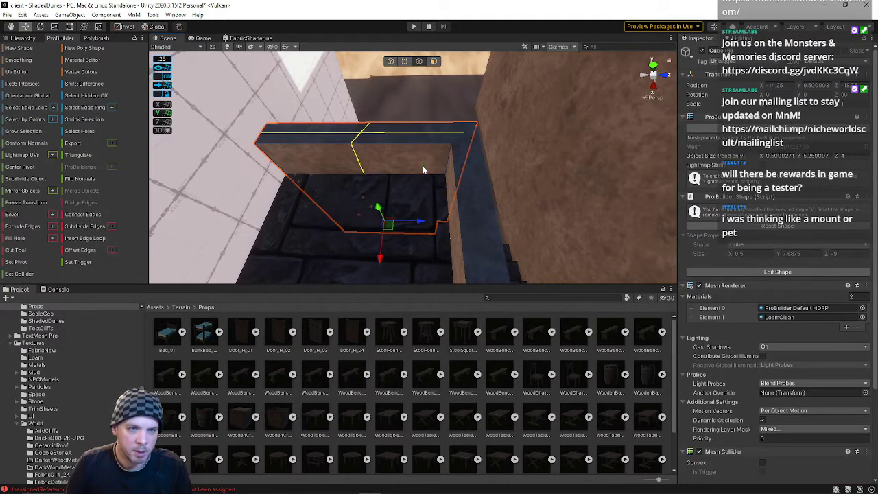
- Insert a vertical edge loop through the wall block and a second one through the half nearest the adjoining wall
left_click(365, 145)
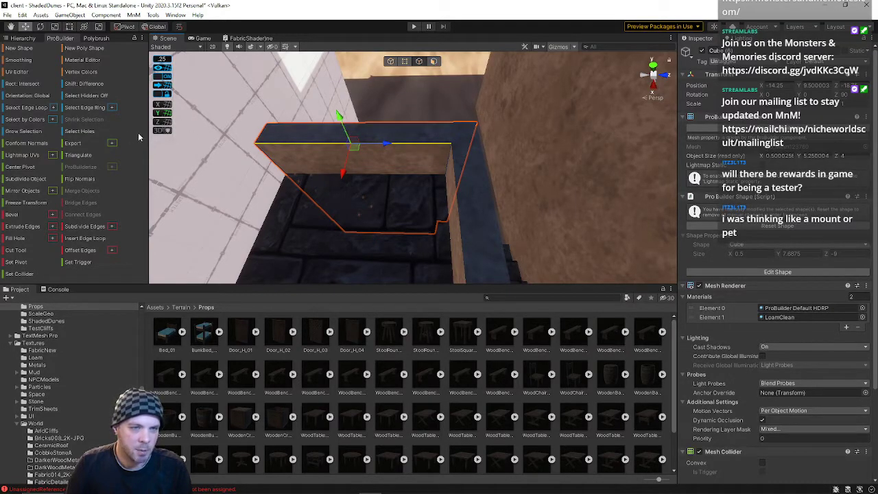
left_click(74, 239)
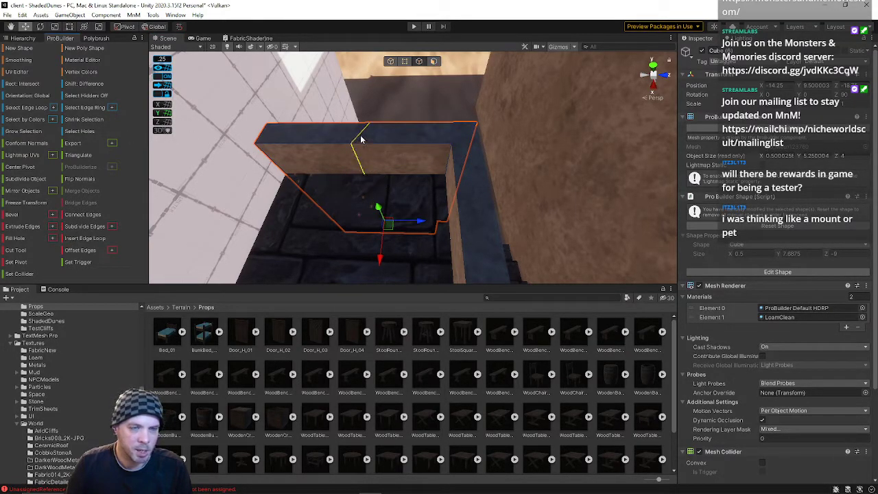
left_click(373, 174)
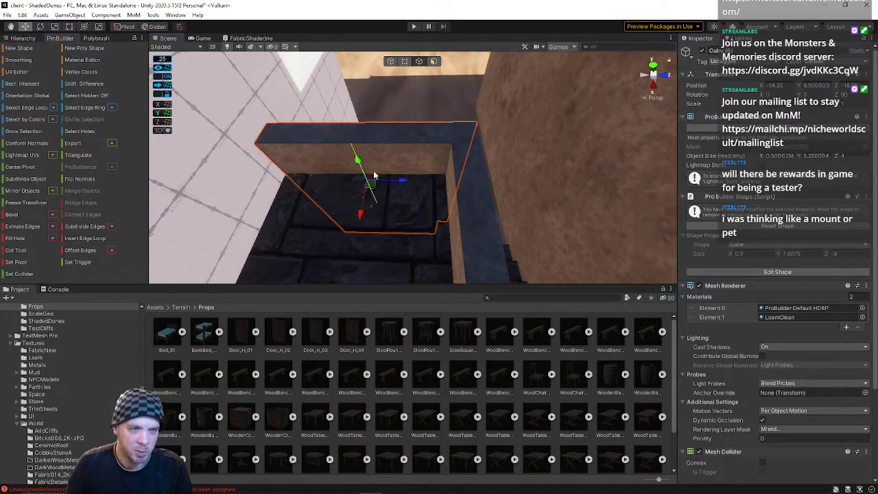
left_click(407, 146)
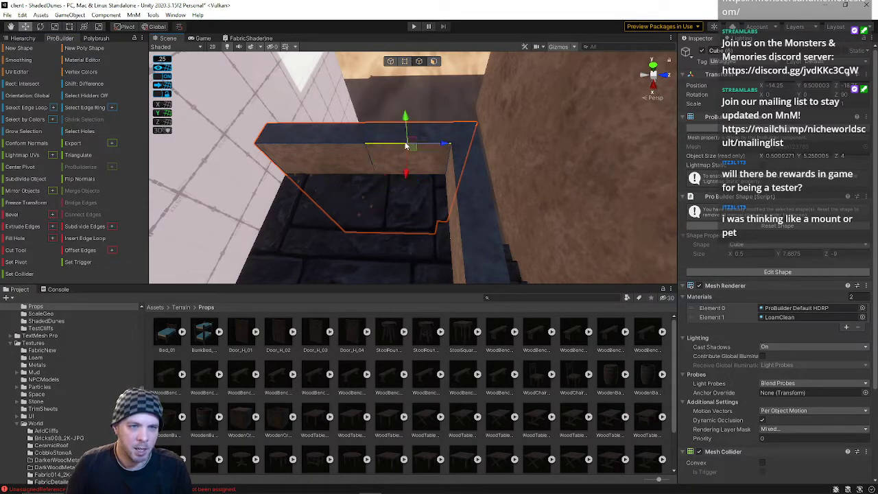
left_click(74, 240)
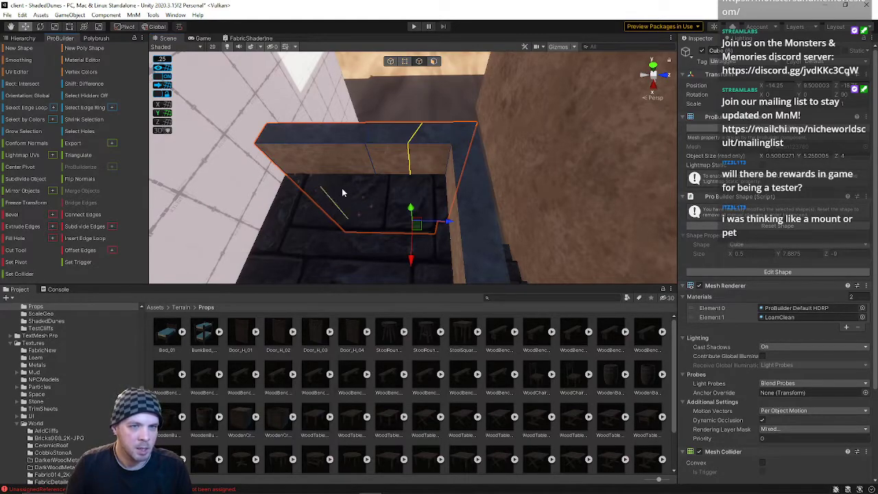
- Select the vertical loop edges on the wall block's rear side and adjust their sideways position
left_click(441, 203)
right_click_drag(454, 183, 829, 66)
left_click(374, 173)
left_click_drag(361, 242, 386, 244)
right_click_drag(408, 245, 417, 231)
left_click(352, 166)
right_click_drag(350, 164, 249, 237)
right_click_drag(355, 195, 281, 230)
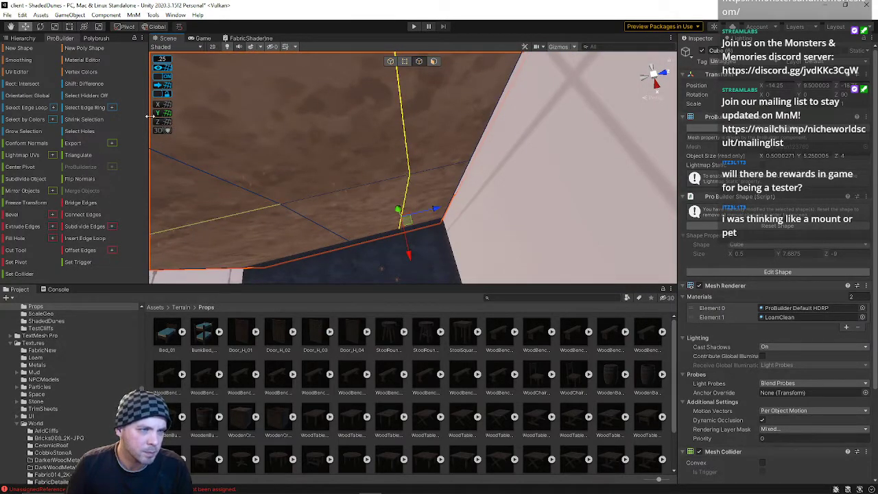
- Slide individual vertices of the vertical loops sideways along the wall block's rear face
right_click_drag(378, 172, 407, 149)
left_click(404, 63)
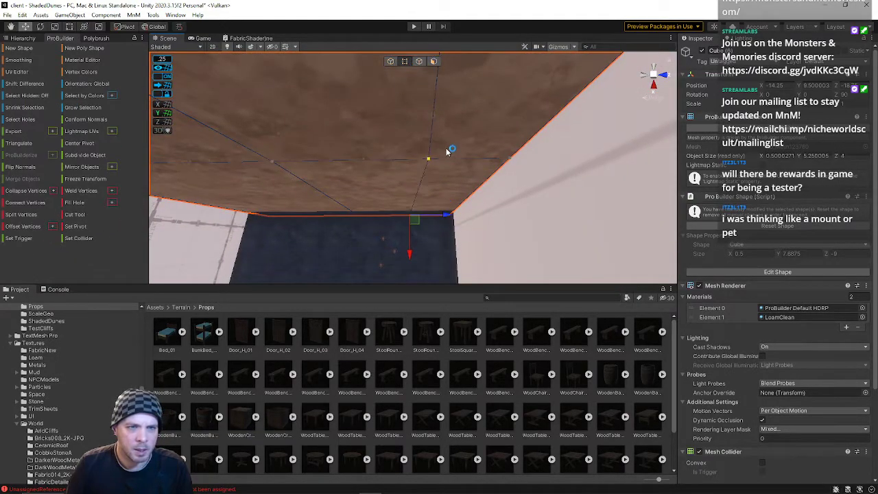
left_click(429, 161)
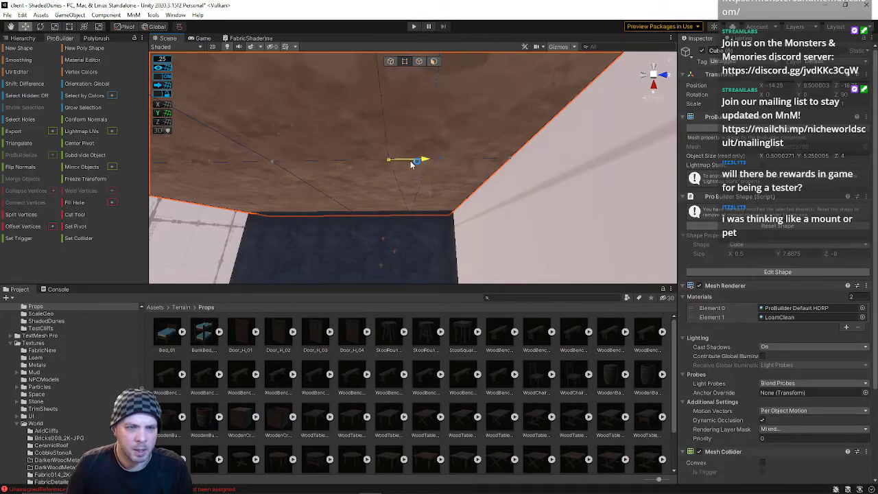
key("f")
right_click_drag(433, 175, 402, 482)
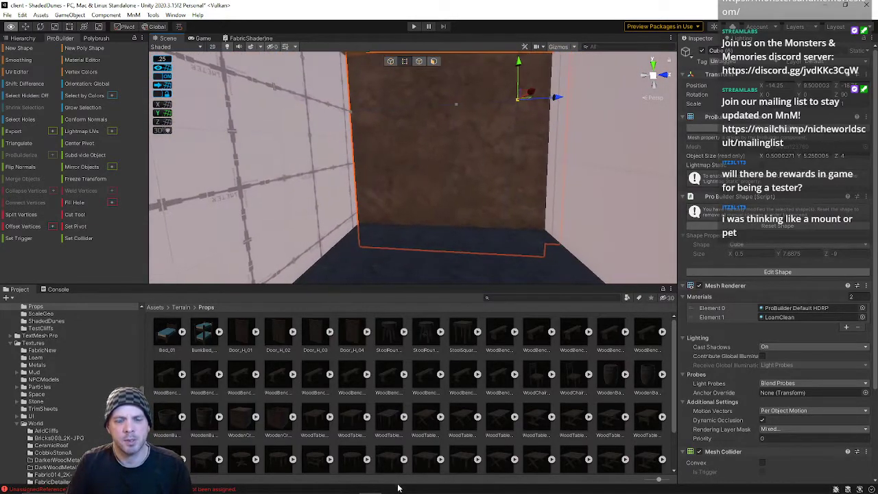
left_click(499, 255)
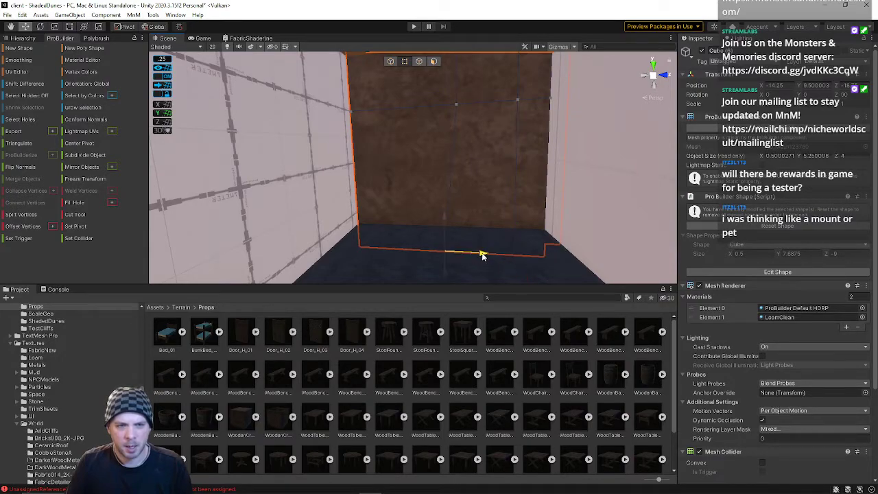
right_click_drag(468, 167, 33, 180)
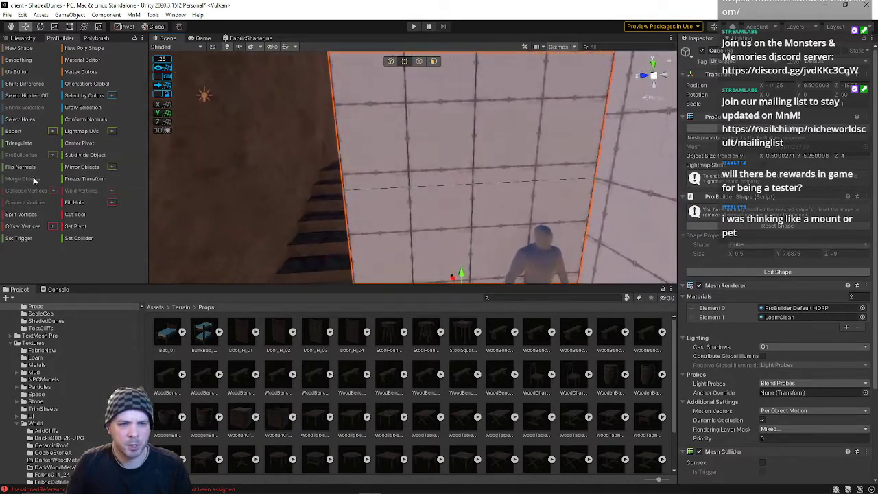
- Slide the two vertical edge loops on the front of the wall block to frame a doorway beside the human figure
left_click(421, 61)
double_click(402, 99)
right_click_drag(391, 130, 373, 201)
left_click_drag(373, 198, 389, 201)
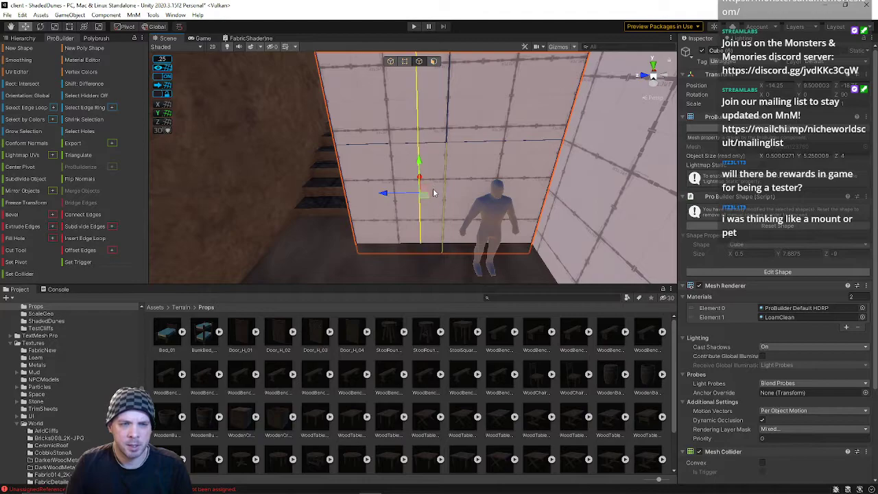
right_click_drag(468, 179, 456, 210)
key("w")
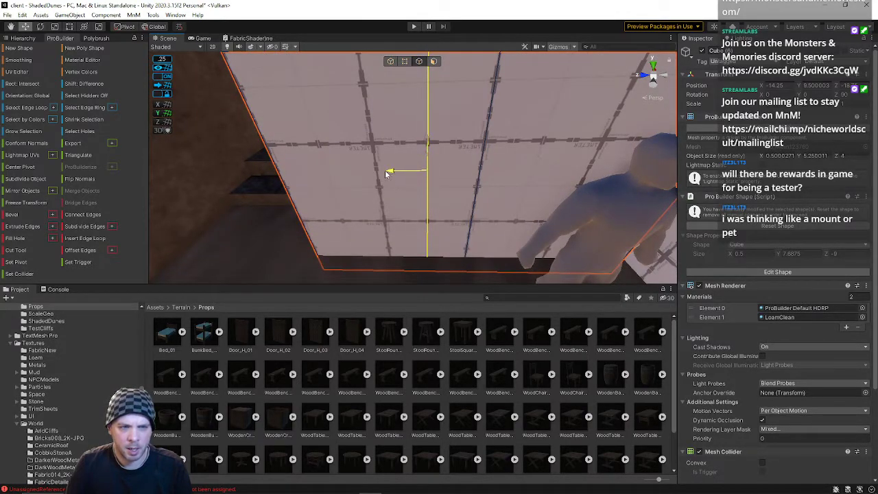
left_click_drag(386, 174, 373, 172)
right_click_drag(373, 173, 450, 142)
left_click(449, 141)
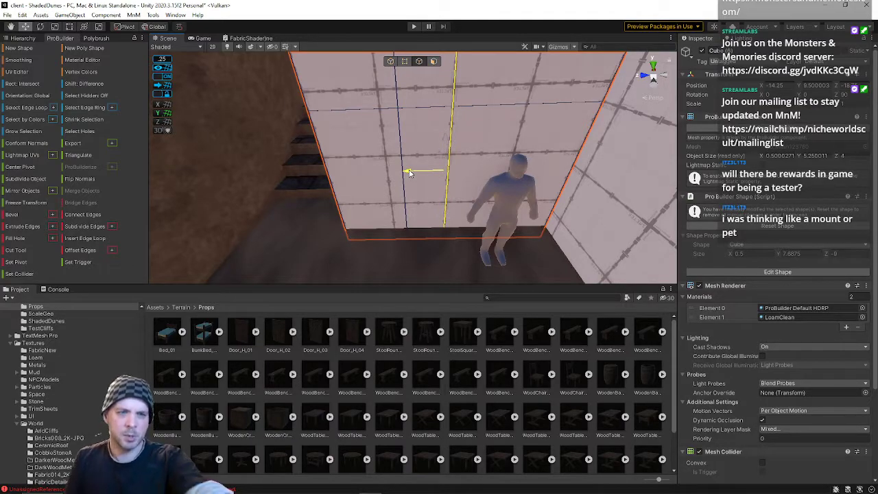
left_click_drag(409, 173, 429, 172)
left_click_drag(455, 169, 447, 171)
- Delete the doorway-shaped face on the front side of the wall block
right_click_drag(465, 175, 479, 102)
key("w")
left_click(434, 61)
left_click(461, 143)
key("w")
key("s")
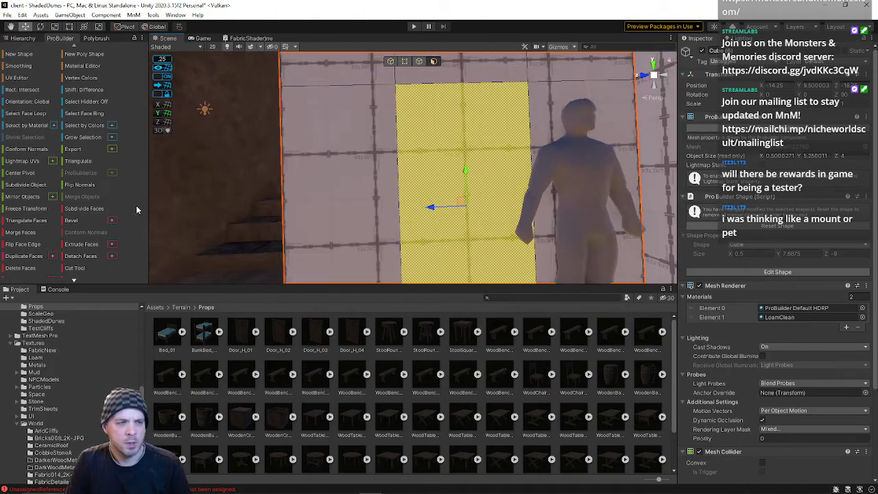
left_click(27, 269)
- Delete the matching doorway face on the rear side of the wall block
right_click_drag(247, 199, 663, 212)
key("w")
key("s")
left_click(499, 208)
right_click_drag(489, 218, 518, 240)
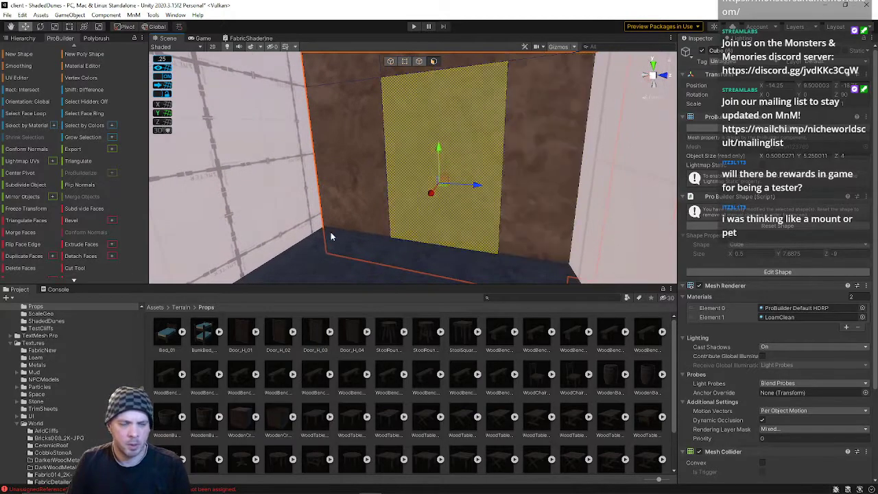
left_click(19, 271)
- Pull the floor slab's edge face below the doorway forward to extend the floor through the opening
key("w")
right_click_drag(290, 191, 598, 169)
key("s")
key("w")
left_click(502, 171)
right_click_drag(501, 171, 505, 128)
left_click(421, 61)
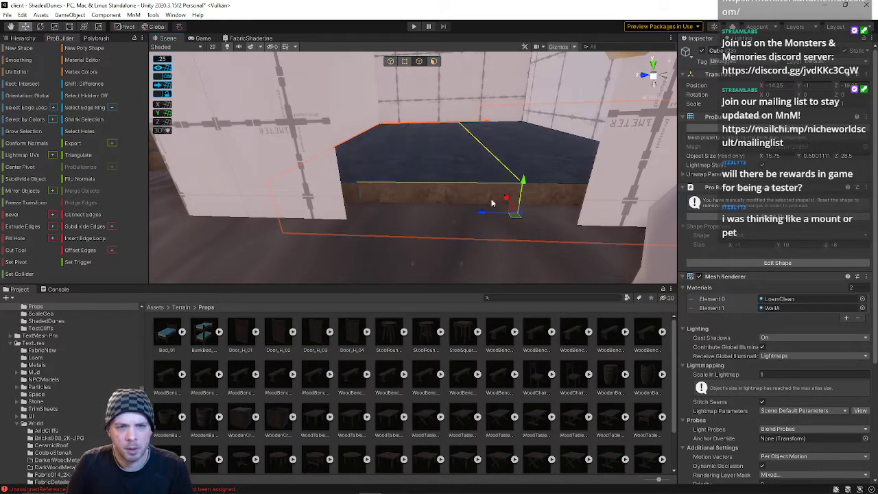
left_click(435, 61)
left_click(431, 183)
left_click(431, 192)
right_click_drag(431, 193, 457, 180)
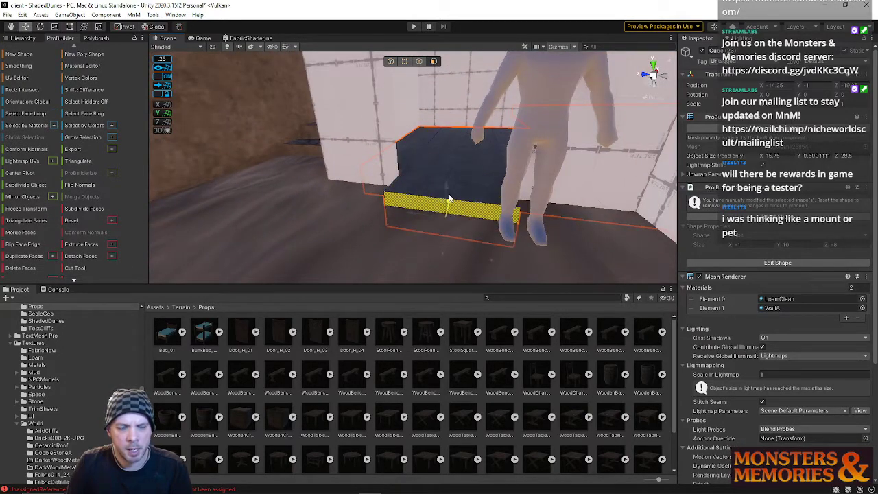
- Reselect the wall block and bridge the open vertical edges on the stair-side jamb of the doorway
left_click(382, 152)
right_click_drag(382, 153, 308, 199)
key("s")
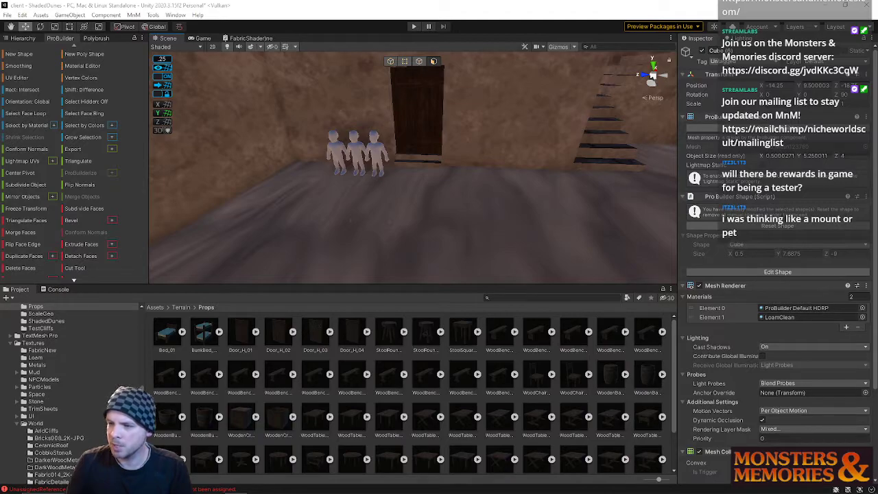
right_click_drag(356, 164, 392, 134)
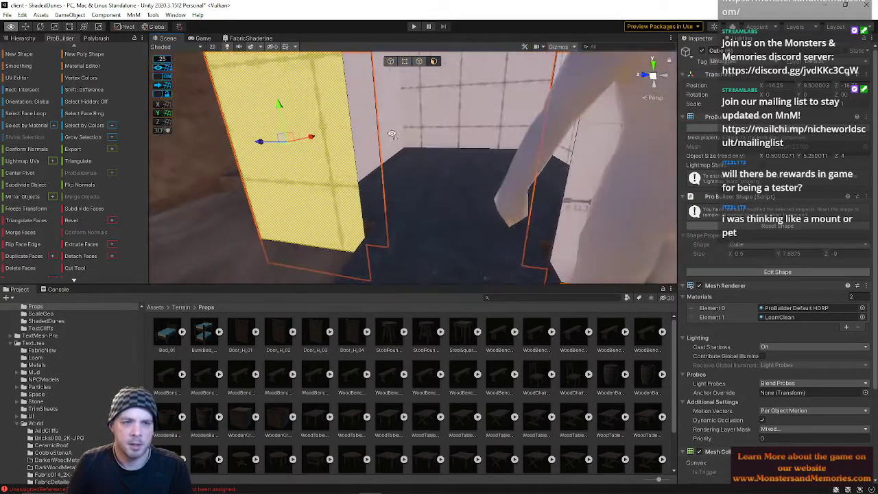
left_click(420, 63)
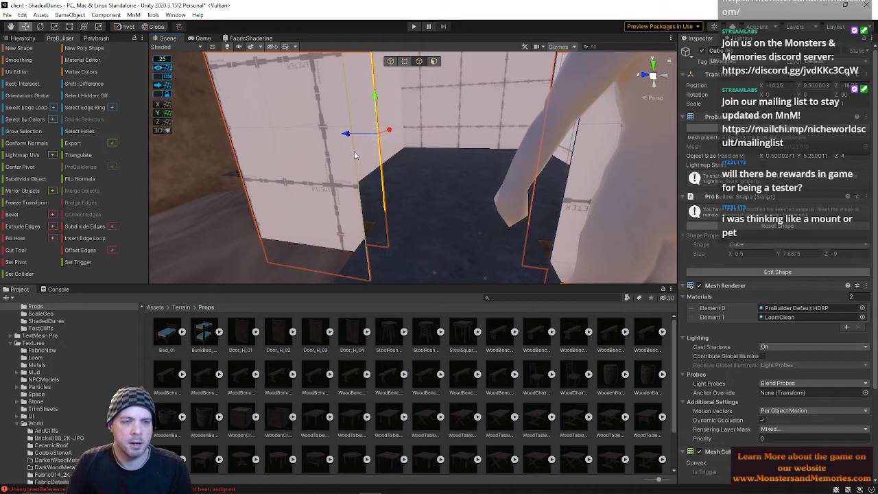
left_click(88, 208)
- Bridge the vertical edges of the doorway's opposite jamb and select the edge pair across its head
right_click_drag(343, 196, 446, 159)
left_click(452, 166)
left_click(498, 161, "shift")
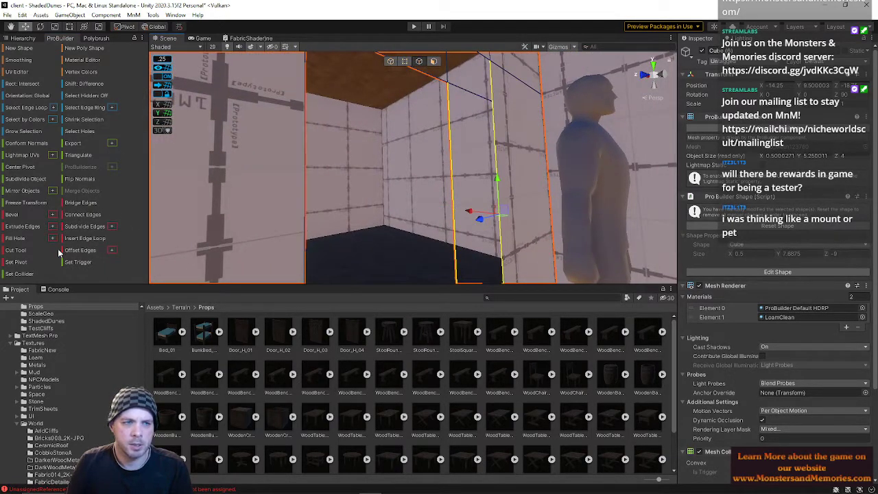
left_click(80, 205)
right_click_drag(269, 247, 297, 144)
left_click(306, 113, "shift")
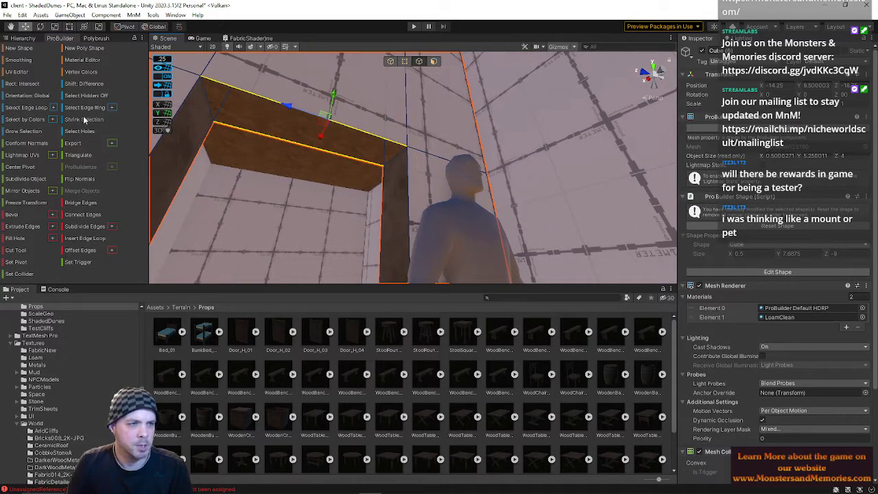
- Insert a vertical edge loop in the adjoining long wall and slide it to the corner where the side wall meets
key("s")
right_click_drag(409, 166, 537, 242)
key("w")
key("s")
key("w")
key("s")
key("w")
key("w")
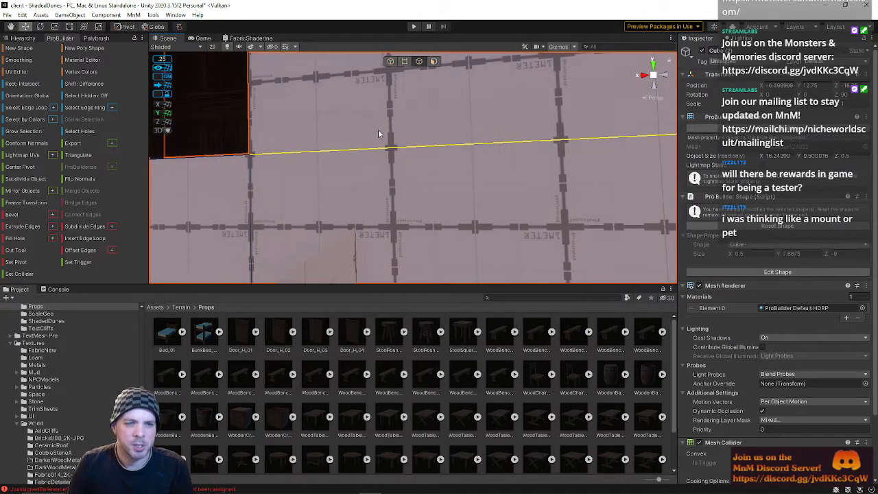
right_click_drag(190, 227, 493, 123)
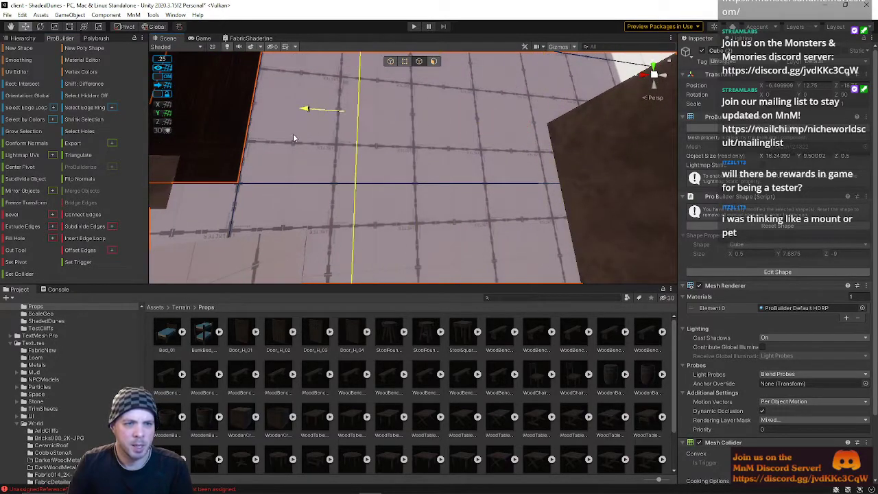
right_click_drag(372, 193, 347, 119)
right_click_drag(343, 154, 459, 165)
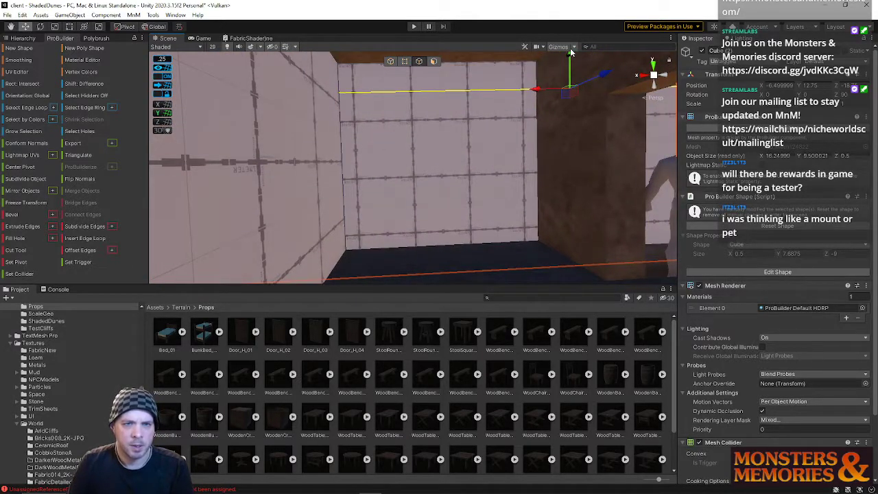
- Lower the upper horizontal edge on both sides of the wall to set the new doorway's height
right_click_drag(435, 155, 377, 141)
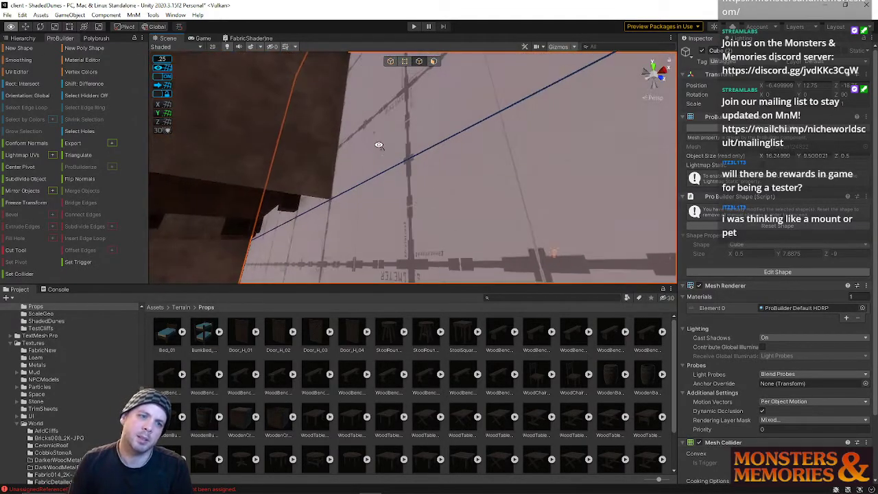
right_click_drag(383, 177, 263, 173)
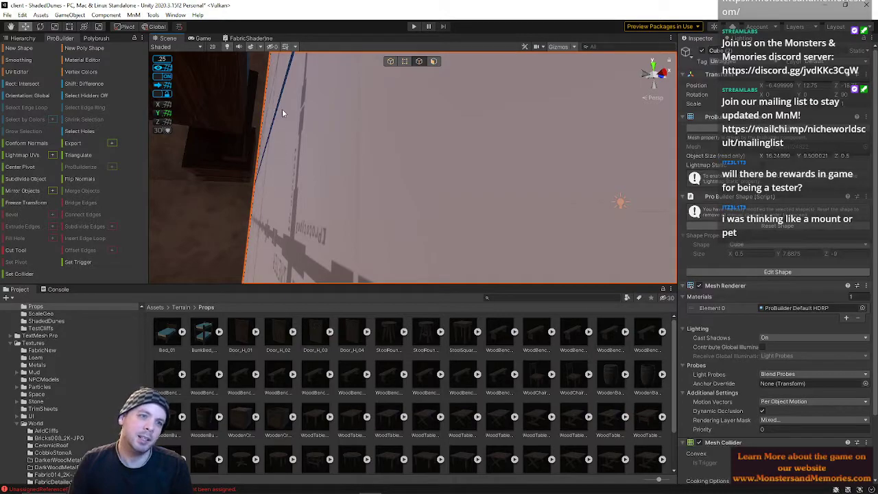
right_click_drag(280, 108, 309, 108)
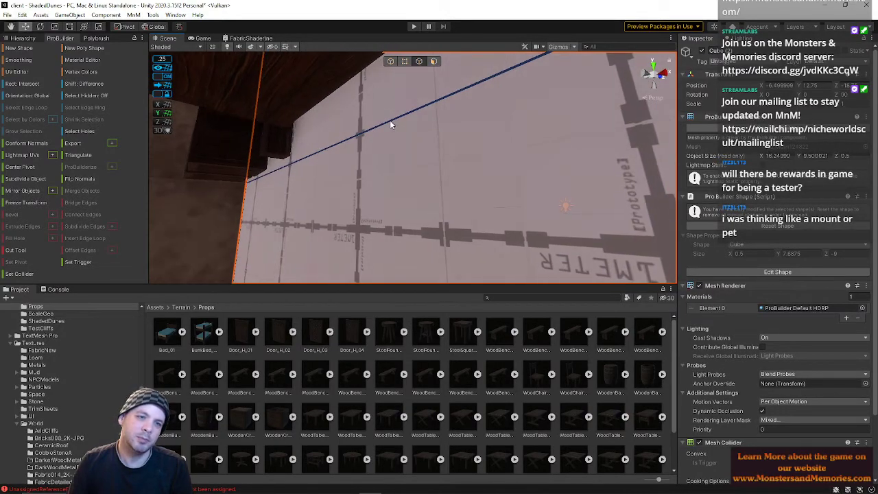
right_click_drag(403, 121, 290, 88)
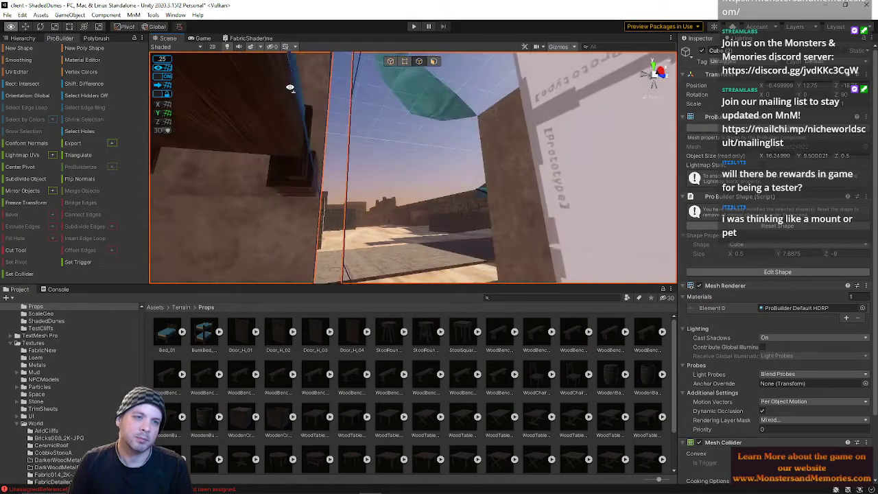
right_click_drag(319, 144, 604, 208)
right_click_drag(508, 172, 410, 203)
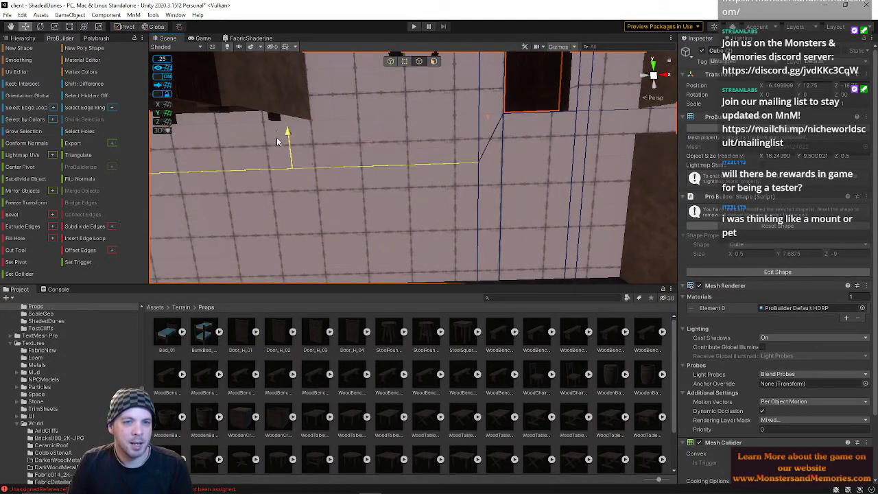
right_click_drag(274, 156, 592, 134)
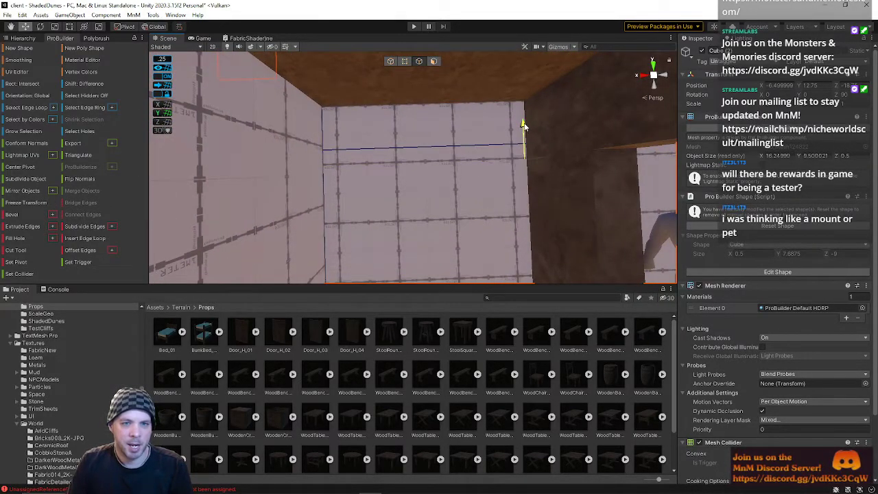
right_click_drag(489, 133, 13, 151)
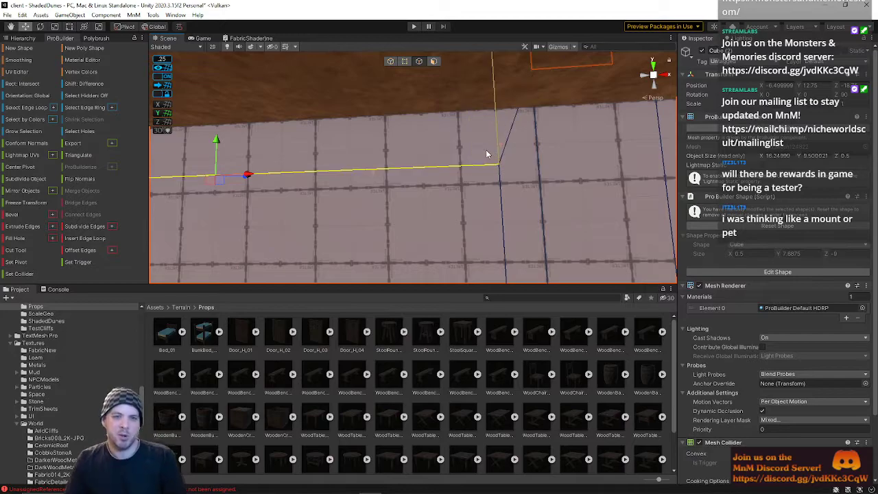
right_click_drag(475, 149, 367, 97)
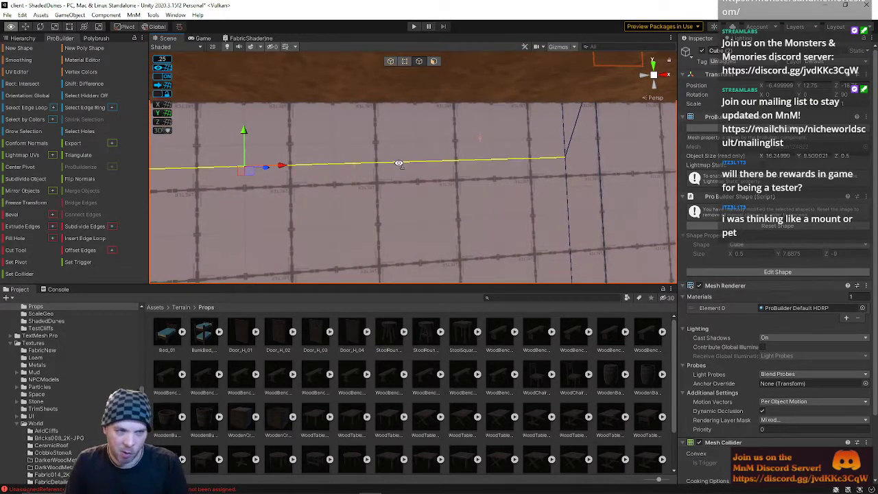
right_click_drag(403, 166, 369, 163)
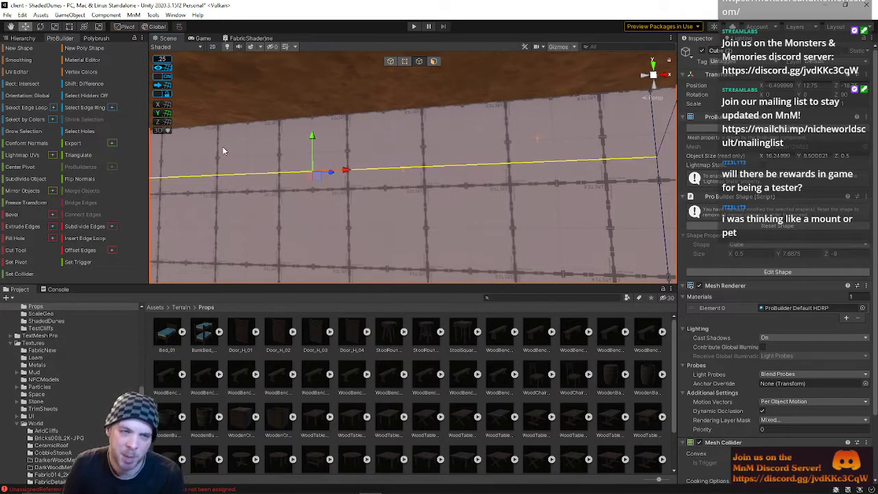
- Insert a vertical edge loop across the wall and slide its edges along both faces toward the side wall
left_click(83, 240)
right_click_drag(433, 147, 347, 87)
right_click_drag(460, 216, 71, 203)
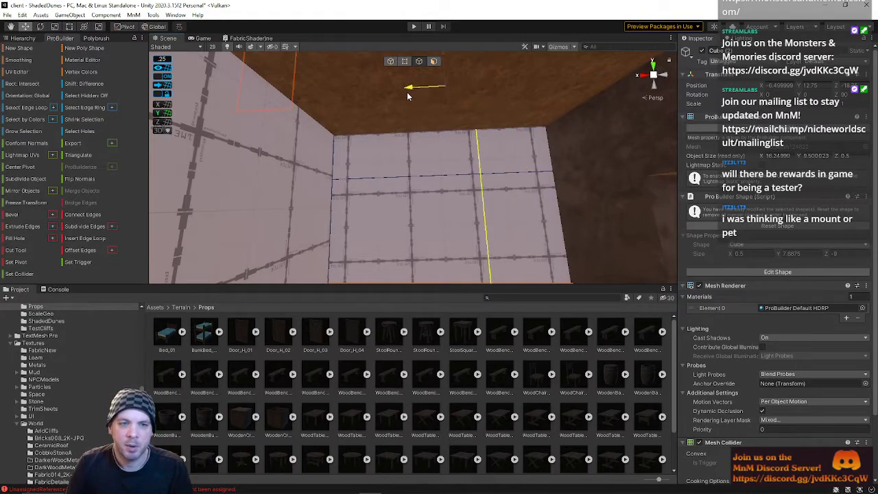
right_click_drag(454, 141, 428, 160)
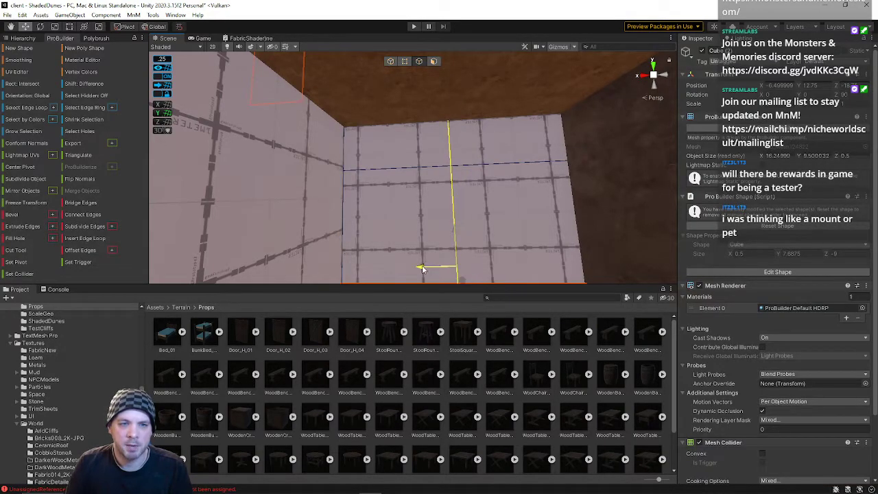
right_click_drag(487, 213, 158, 163)
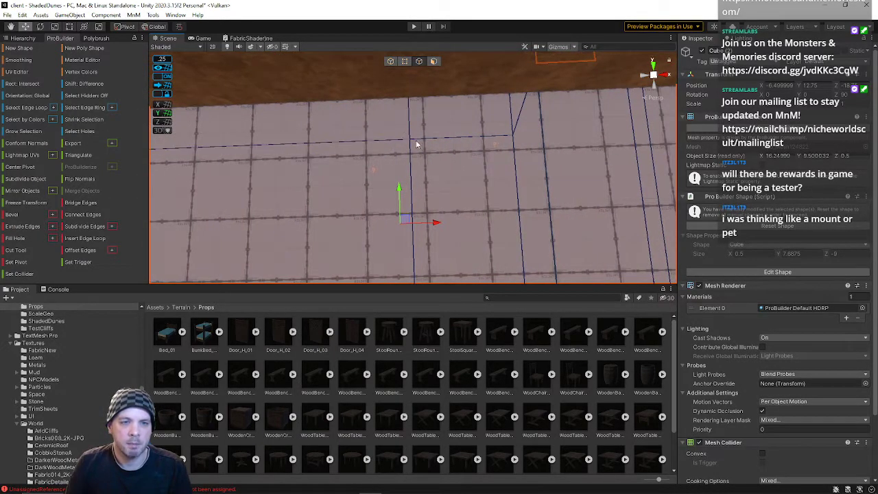
left_click_drag(459, 230, 442, 229)
right_click_drag(442, 229, 59, 280)
key("w")
key("a")
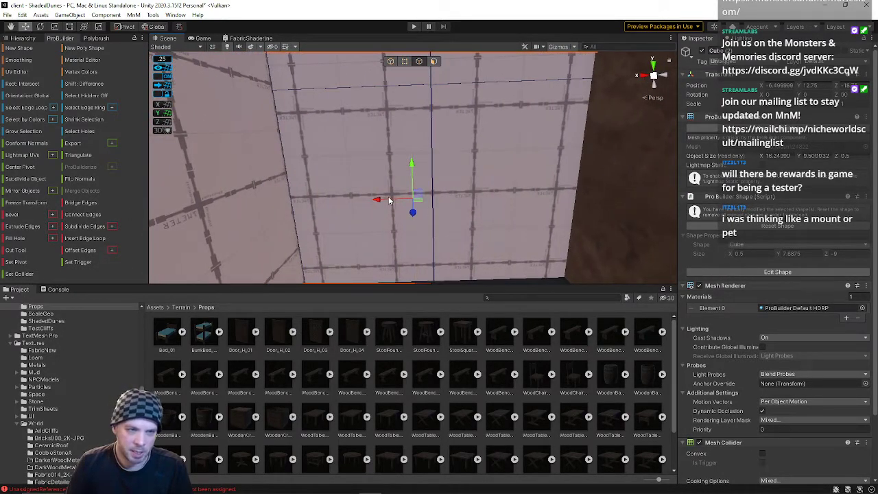
- Insert a second vertical edge loop between the first loop and the side wall, and undo its trial slide across the first
right_click_drag(440, 185, 436, 149)
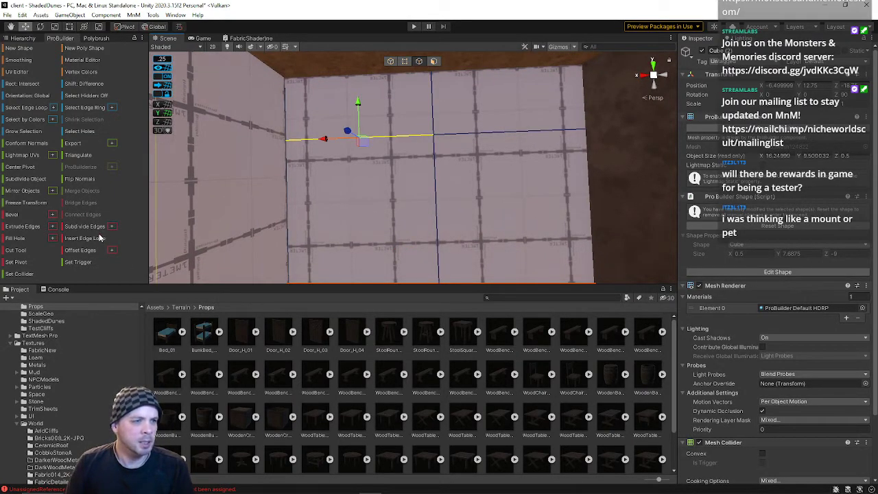
middle_click_drag(376, 223, 372, 157)
right_click_drag(372, 157, 350, 94)
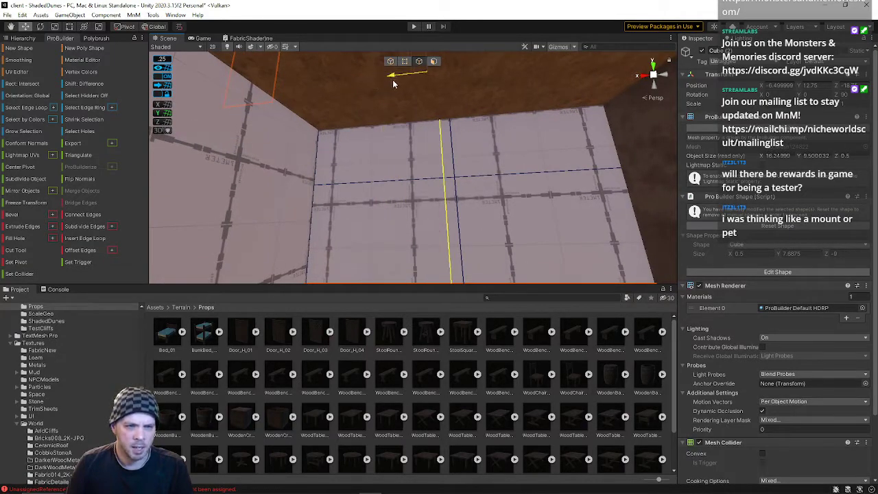
left_click_drag(401, 82, 407, 82)
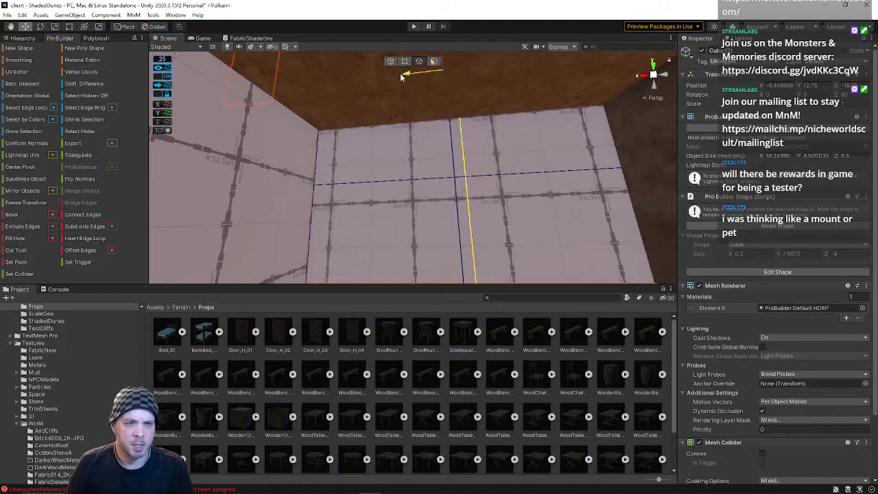
scroll(405, 137, "up", 5)
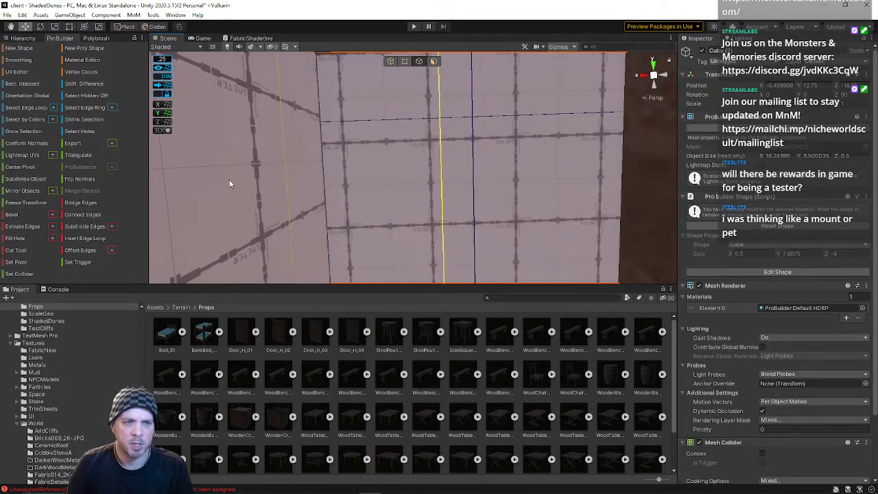
left_click(160, 85)
right_click_drag(350, 136, 648, 198)
key("ctrl+z")
key("ctrl+z")
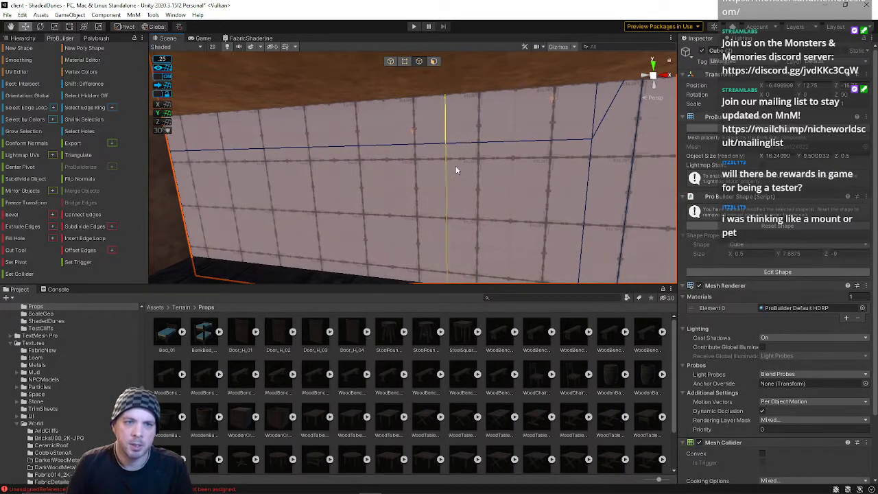
key("ctrl+y")
- Slide both vertical edges on the stair-side face away from the side wall to set the doorway's position and width
right_click_drag(462, 194, 322, 127)
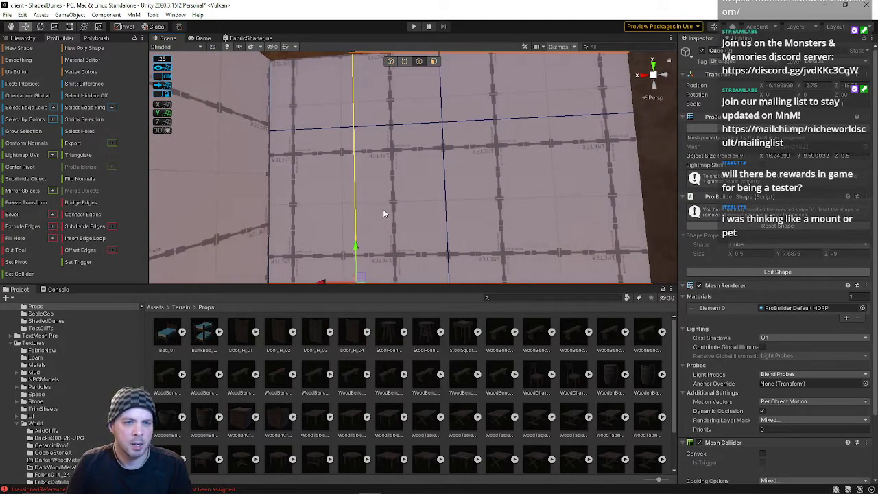
right_click_drag(342, 239, 347, 243)
key("s")
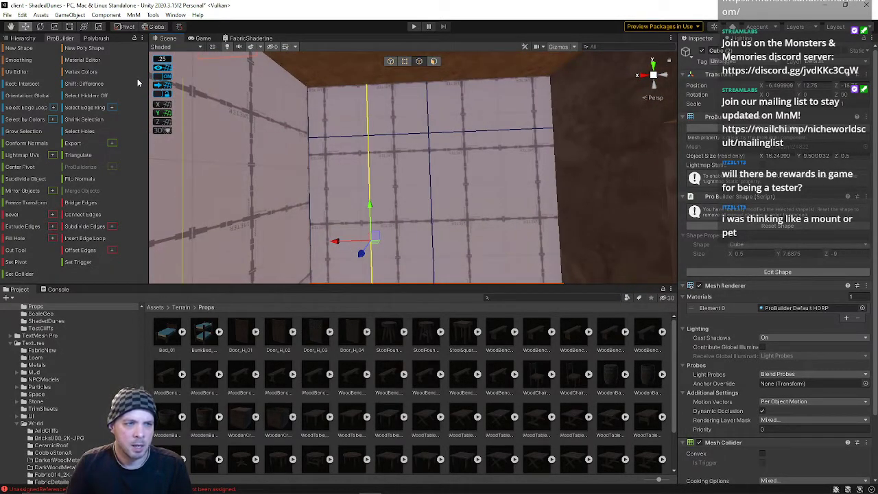
left_click_drag(337, 240, 357, 243)
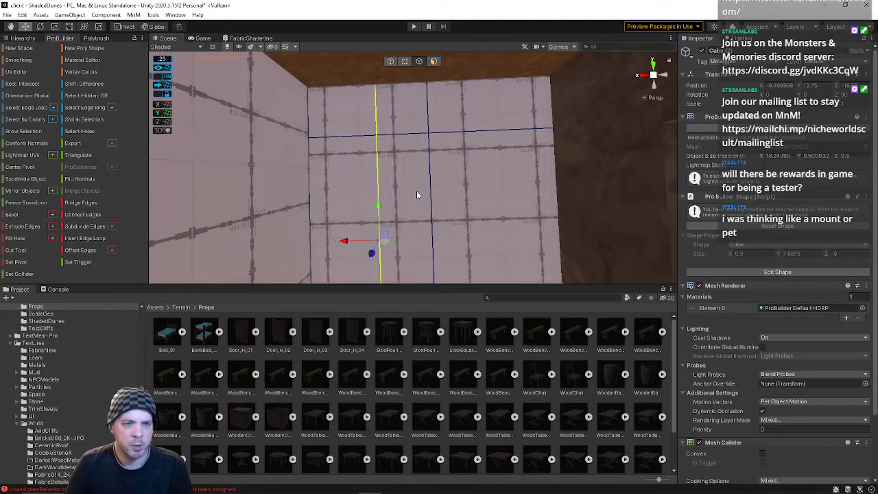
left_click(427, 126)
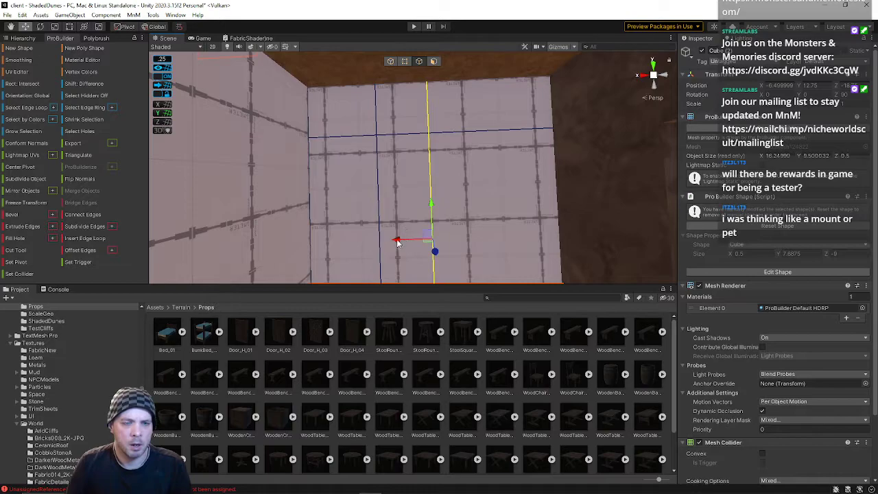
left_click_drag(415, 241, 447, 242)
right_click_drag(447, 243, 424, 206)
- Delete the stair-side face between the two vertical edges to open the doorway
left_click(434, 59)
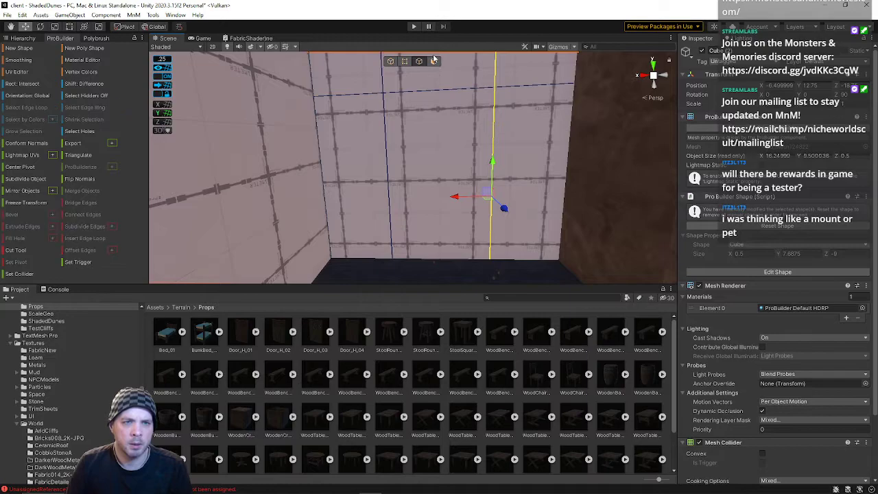
left_click(465, 172)
right_click_drag(465, 173, 510, 149)
left_click(22, 268)
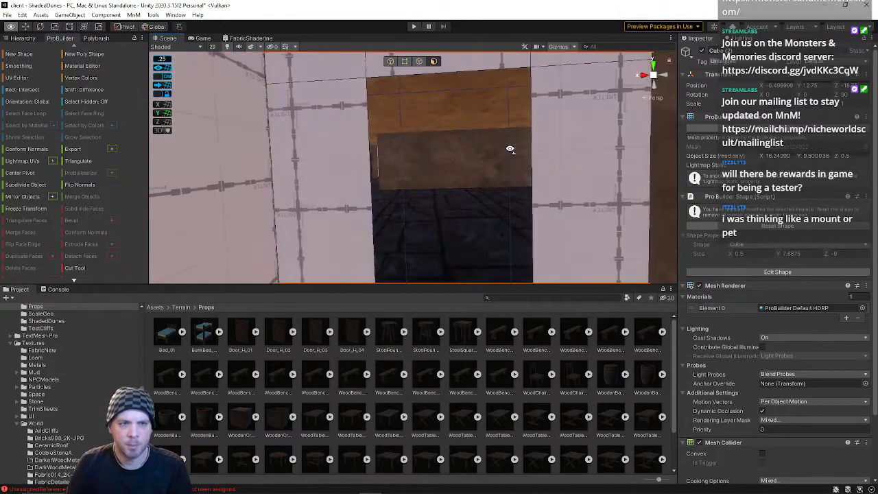
- Slide the rear face's vertical edges into line with the doorway opening and try to bridge one jamb's edge pair
left_click(404, 61)
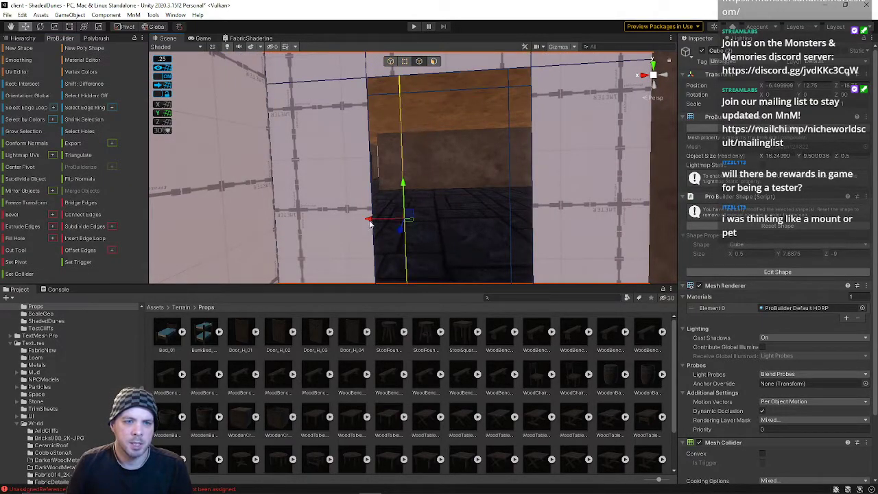
left_click_drag(370, 225, 356, 221)
left_click(507, 165)
right_click_drag(507, 165, 529, 212)
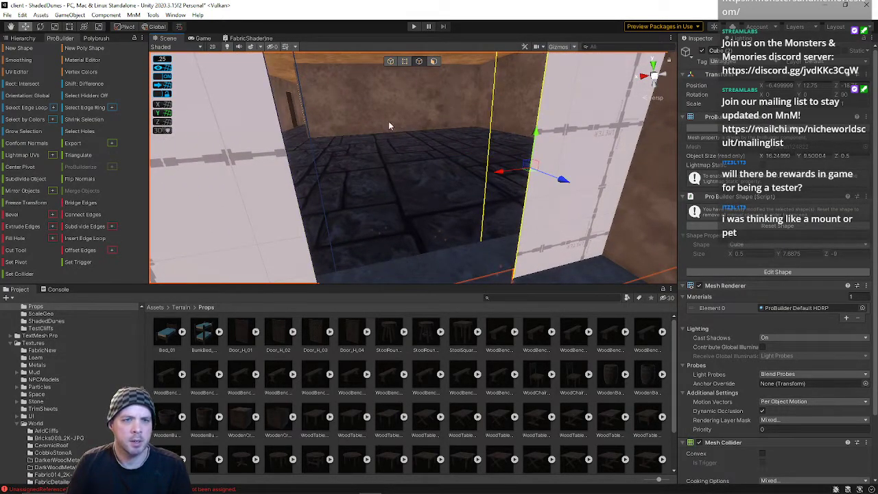
right_click_drag(340, 203, 291, 214)
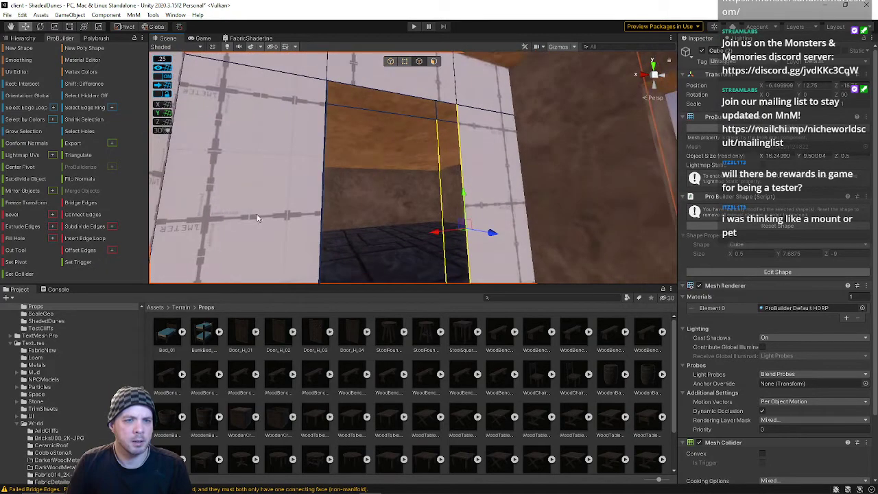
- Delete the matching doorway face on the rear side of the long wall
right_click_drag(364, 170, 357, 199)
right_click_drag(316, 91, 423, 79)
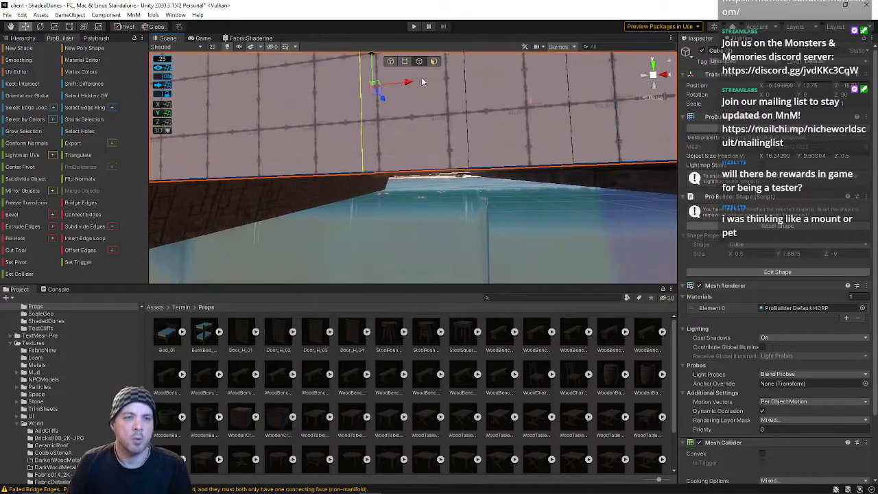
left_click(434, 62)
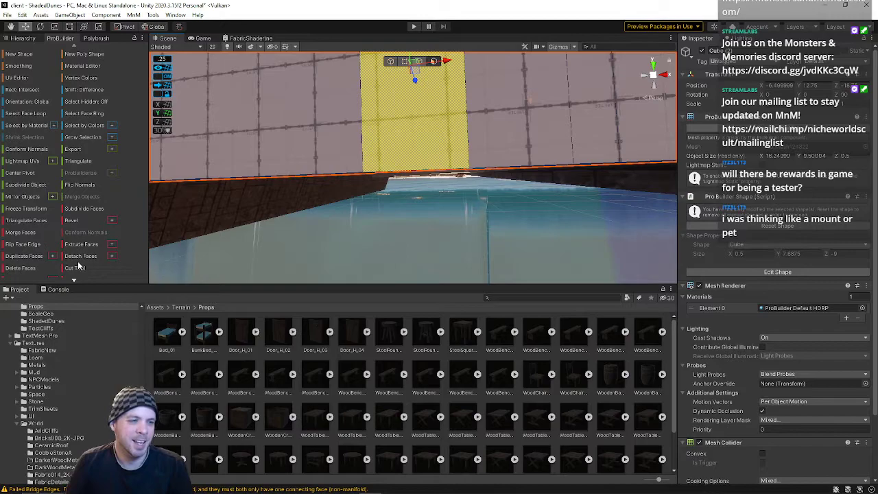
left_click(28, 267)
right_click_drag(163, 255, 294, 149)
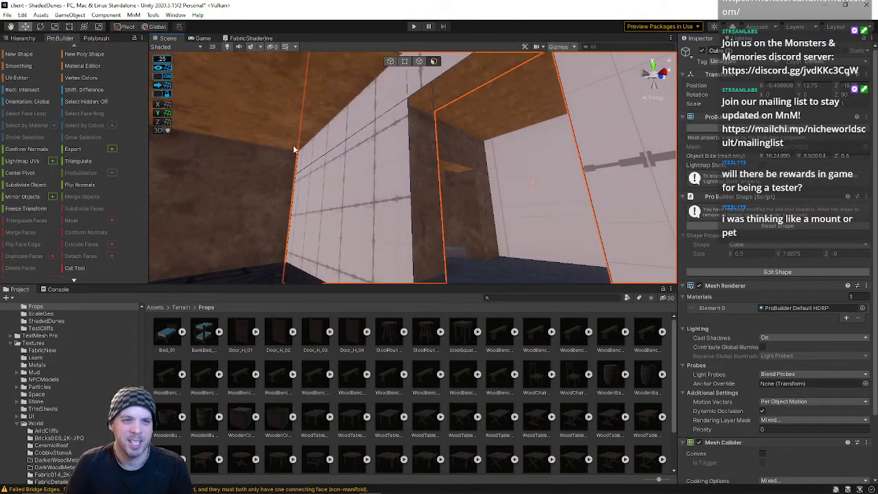
- Bridge the edge pairs at the head and both jambs to close the thickness of the long wall's new doorway
left_click(419, 61)
left_click(422, 87)
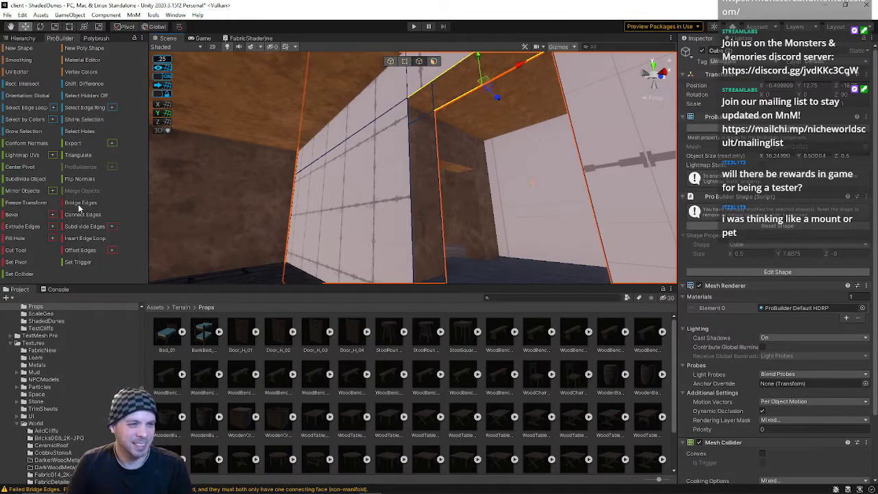
left_click(404, 190)
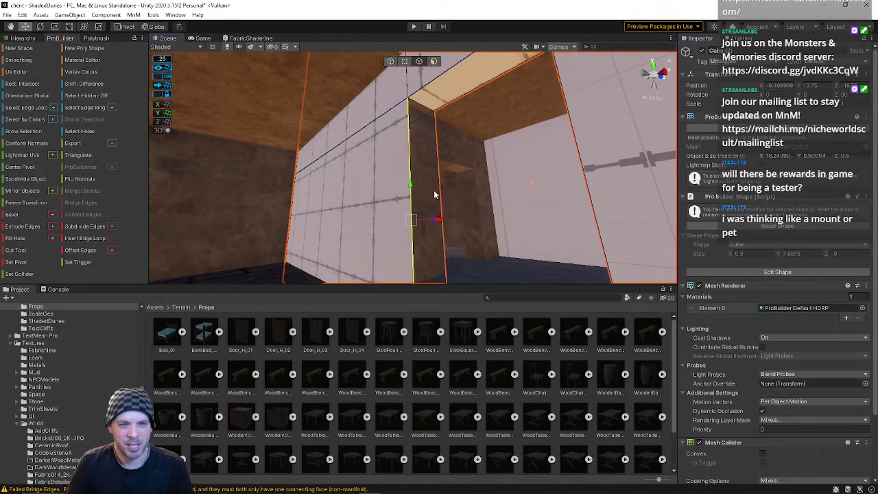
left_click(77, 205)
right_click_drag(371, 209, 479, 186)
left_click(439, 176)
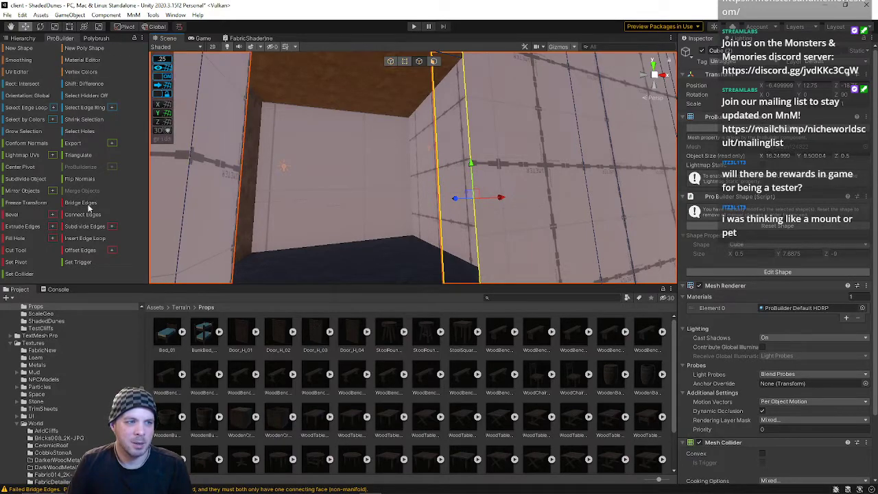
- Examine the closed doorway and the neighbouring doorway's opening from inside the rooms beside the stairs
right_click_drag(376, 157, 336, 185)
key("w")
key("s")
left_click(341, 167)
key("w")
key("w")
key("w")
key("w")
key("w")
key("w")
key("w")
key("w")
right_click_drag(216, 250, 391, 178)
key("w")
key("w")
key("w")
key("w")
right_click_drag(351, 211, 81, 69)
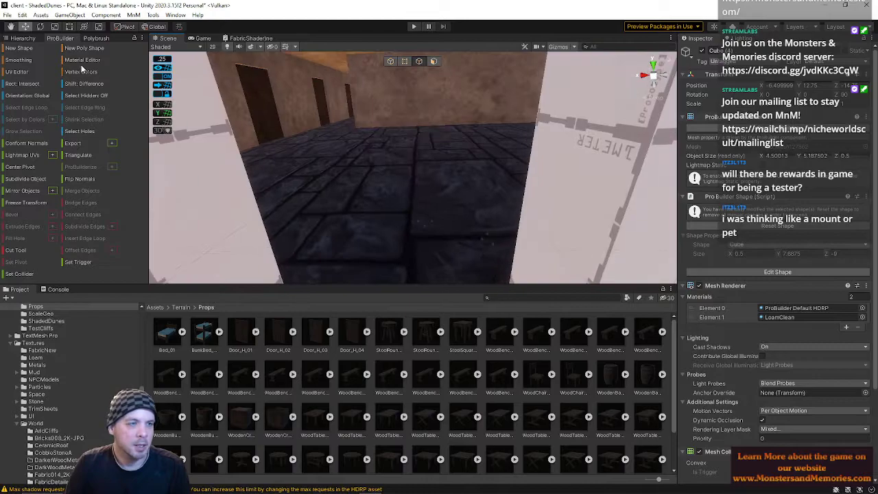
- Open the recent Zone scene and start the game in Play mode
left_click(7, 15)
left_click(7, 14)
left_click(7, 14)
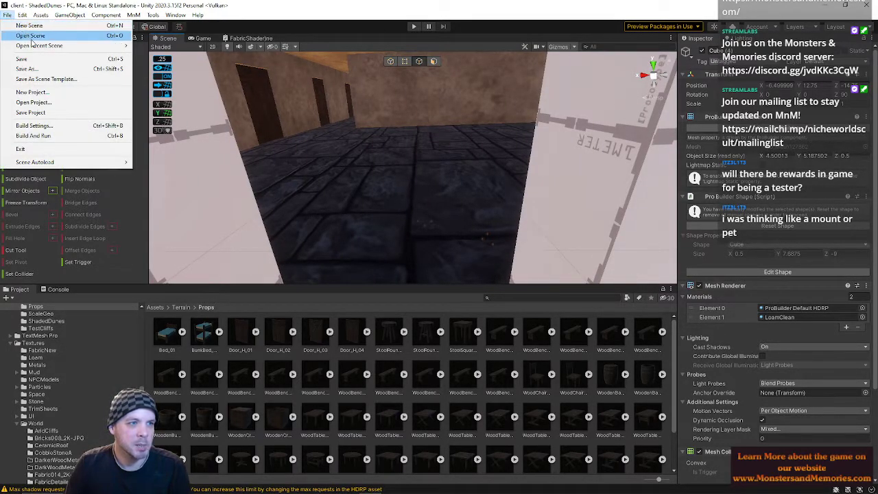
mouse_move(72, 46)
left_click(153, 55)
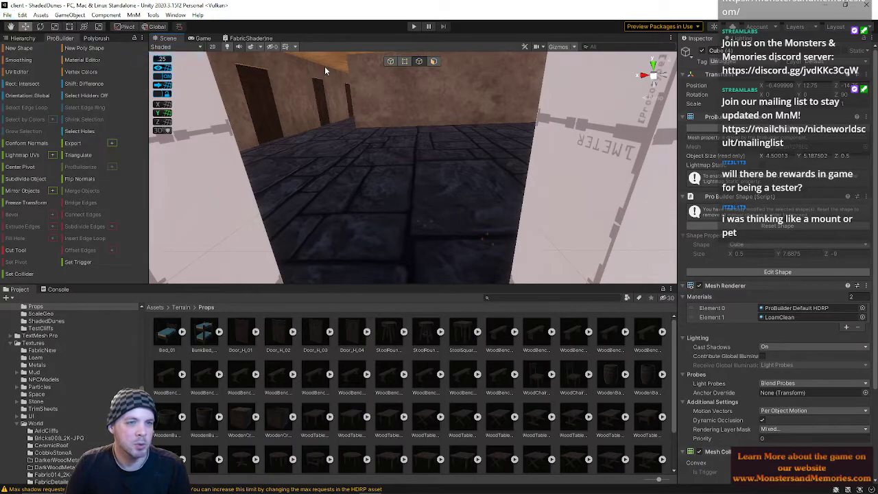
left_click(412, 28)
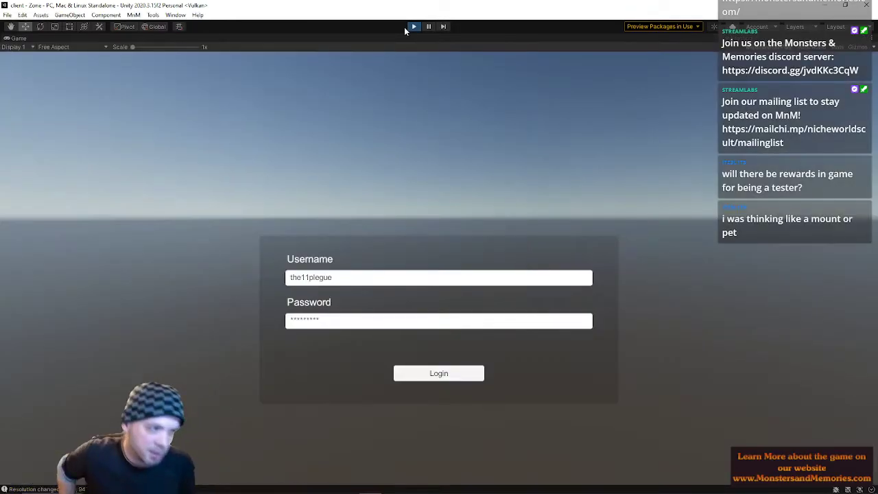
- Log in with the saved credentials, connect to TestWorld and enter the world as the level 5 Wood Elf Ranger
left_click(427, 373)
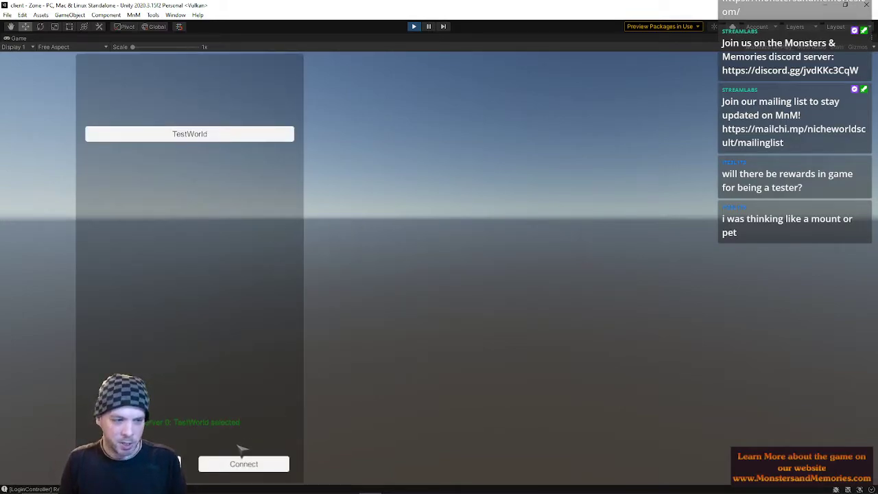
left_click(233, 469)
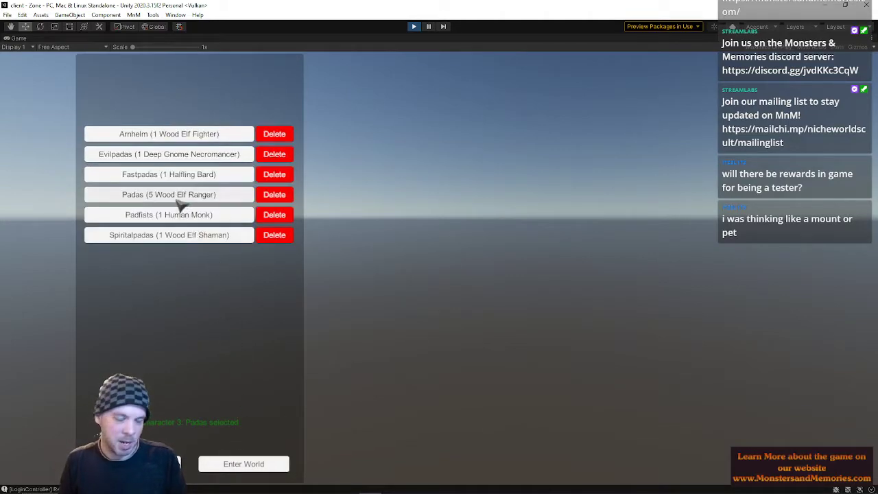
left_click(232, 464)
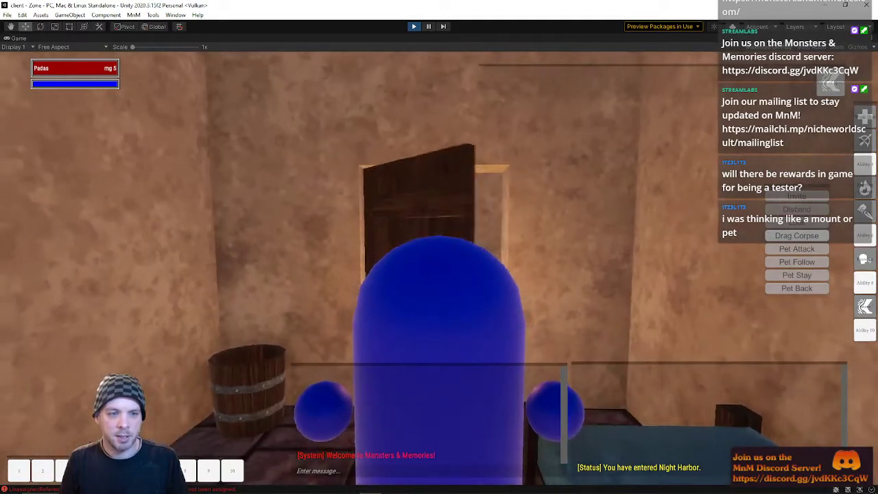
- Walk the character past the counter and up the stairs to inspect the upper rooms around the new doorways
key("w")
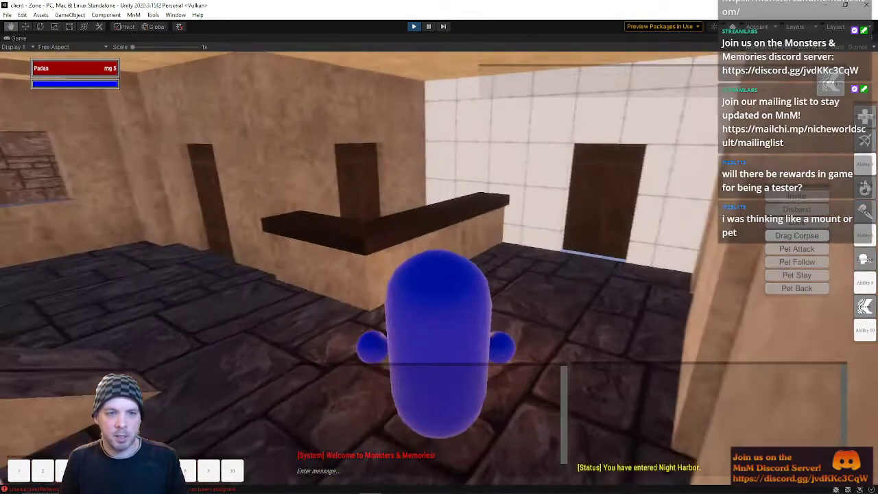
key("w")
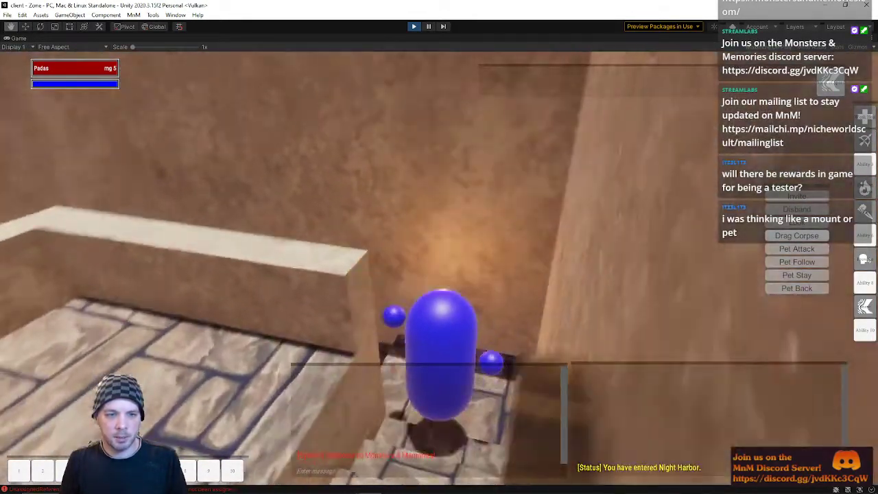
key("w")
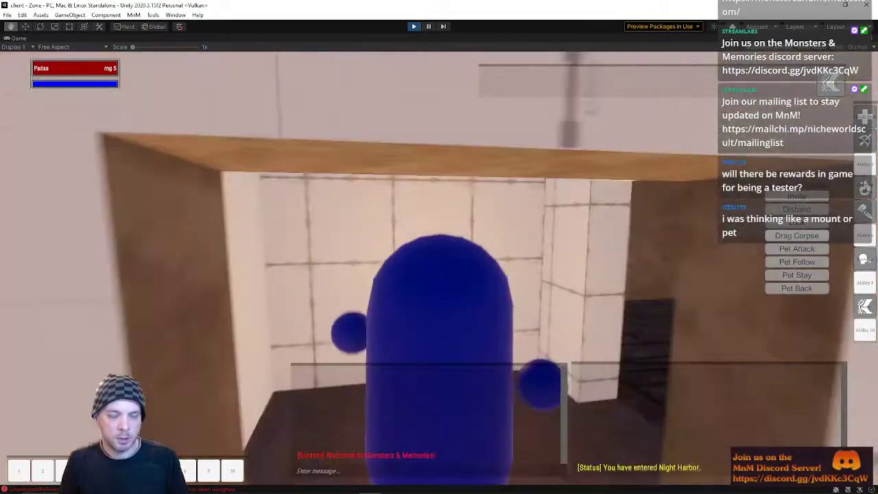
key("w")
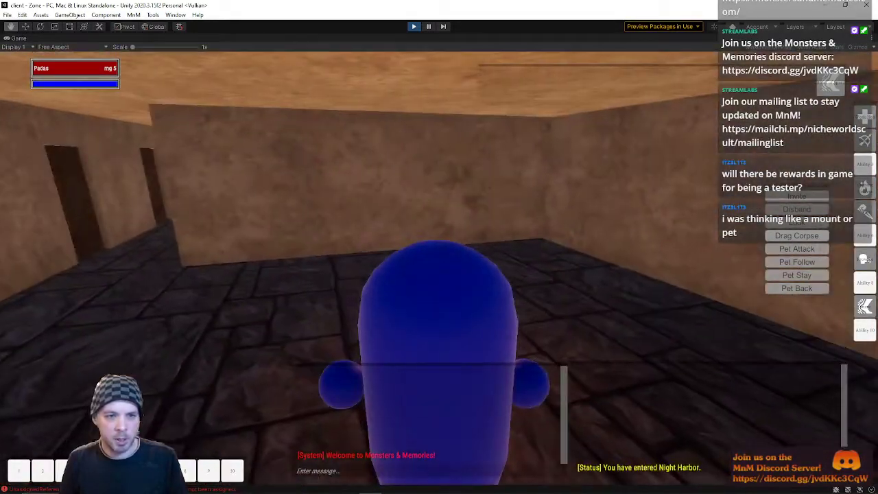
key("w")
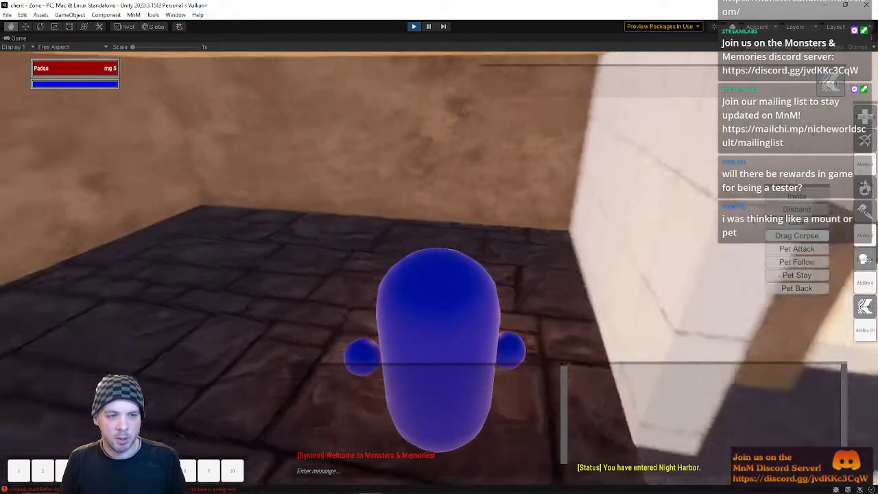
- Walk back and forth through the new doorways to check their size, jambs and camera clearance at character scale
key("a")
right_click_drag(495, 263, 553, 263)
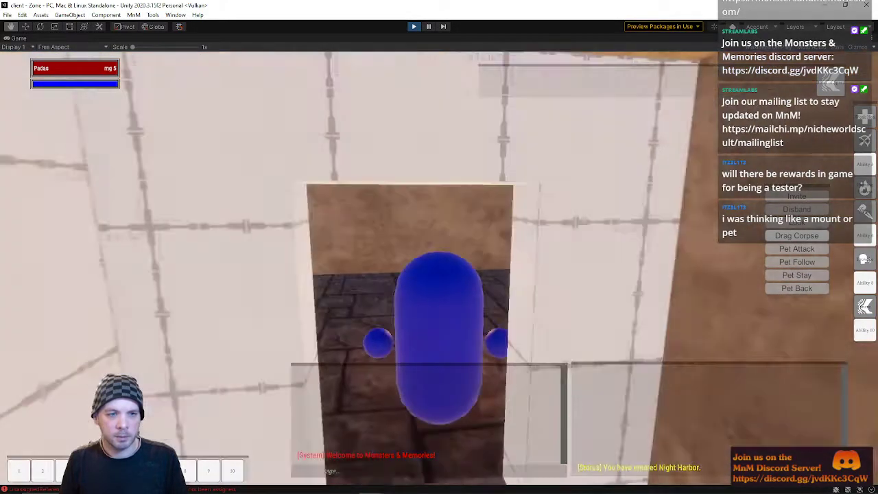
key("s")
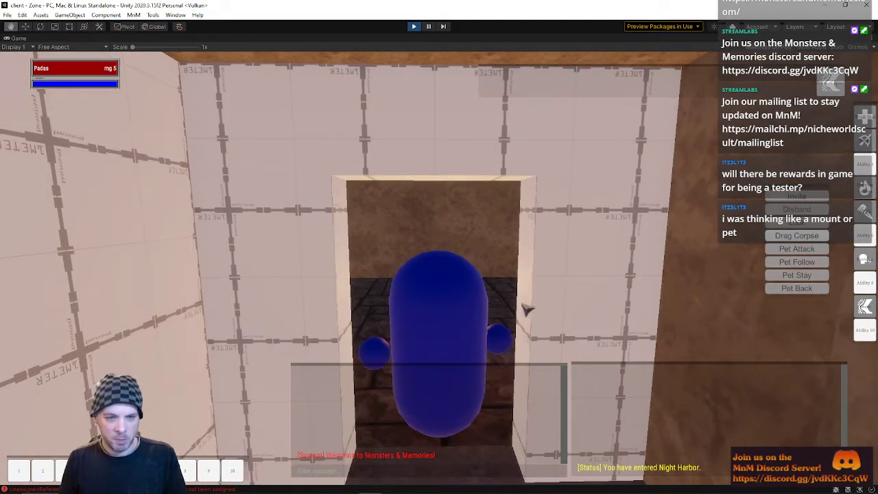
key("a")
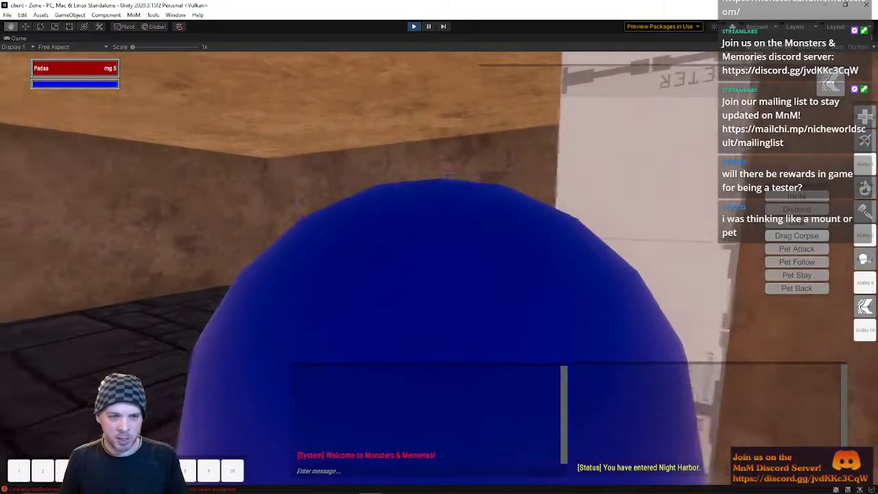
key("w")
right_click_drag(406, 243, 508, 254)
key("w")
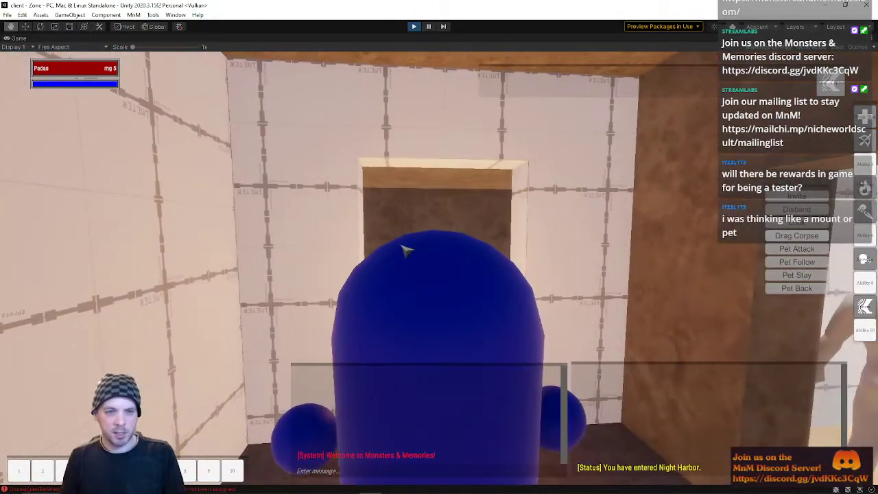
key("w")
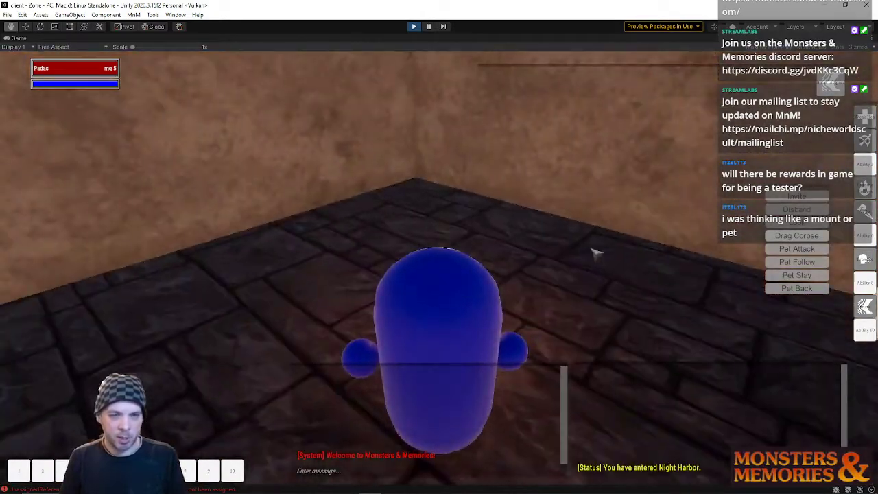
right_click_drag(327, 326, 405, 209)
key("s")
key("w")
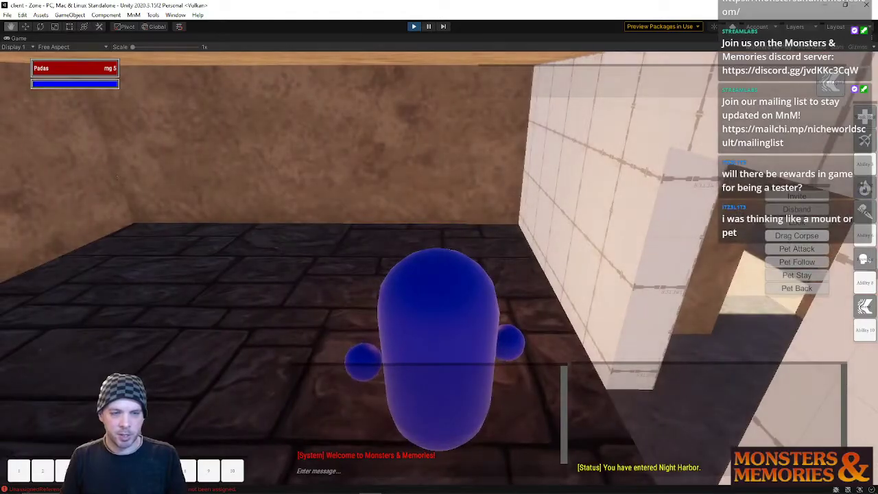
right_click_drag(439, 247, 459, 292)
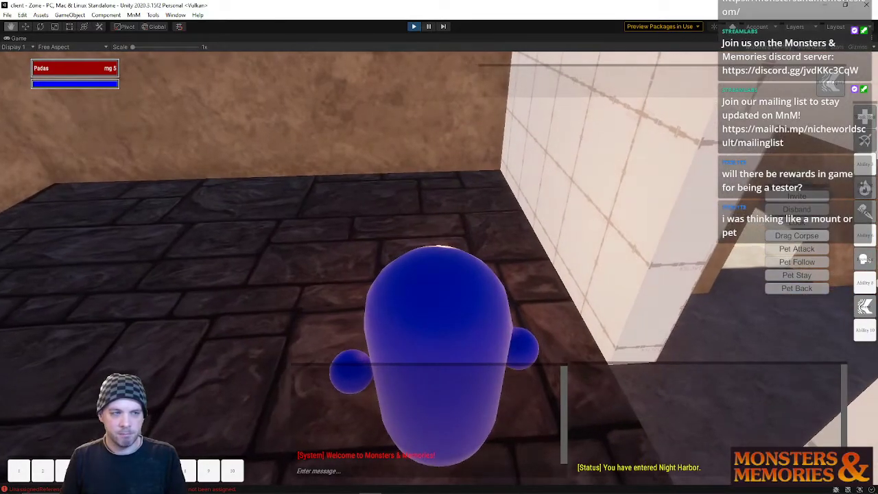
right_click_drag(439, 247, 219, 240)
key("w")
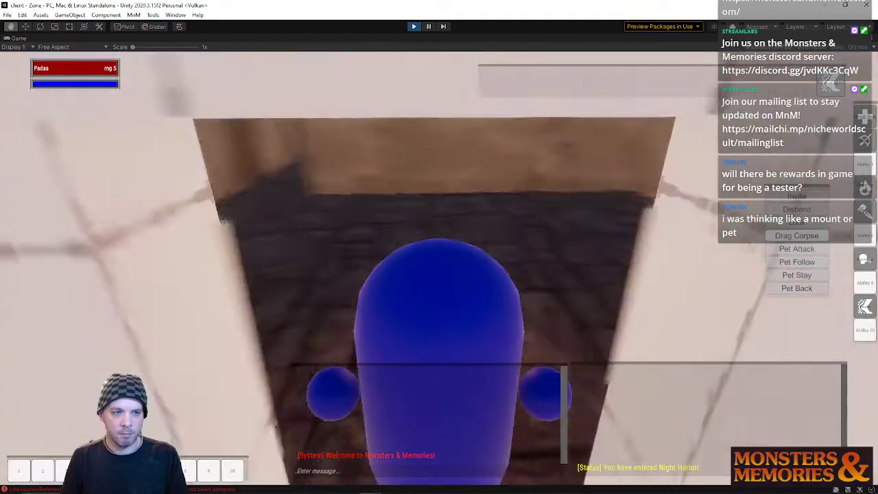
key("w")
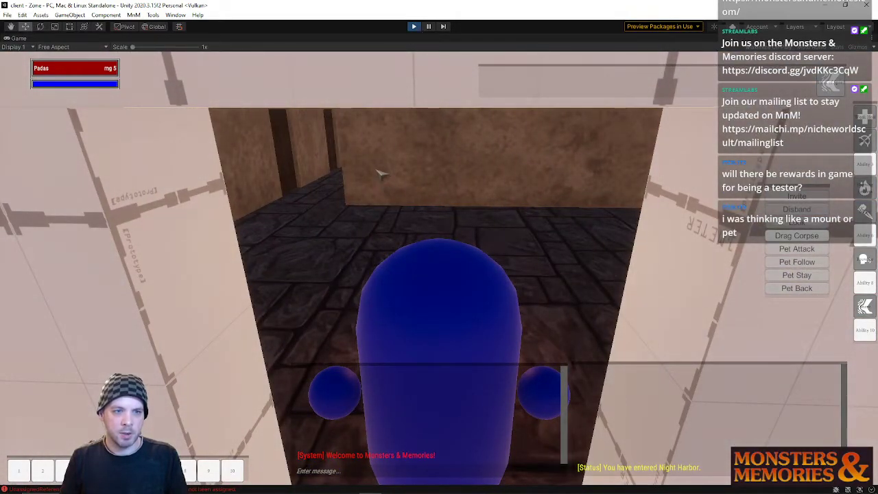
key("w")
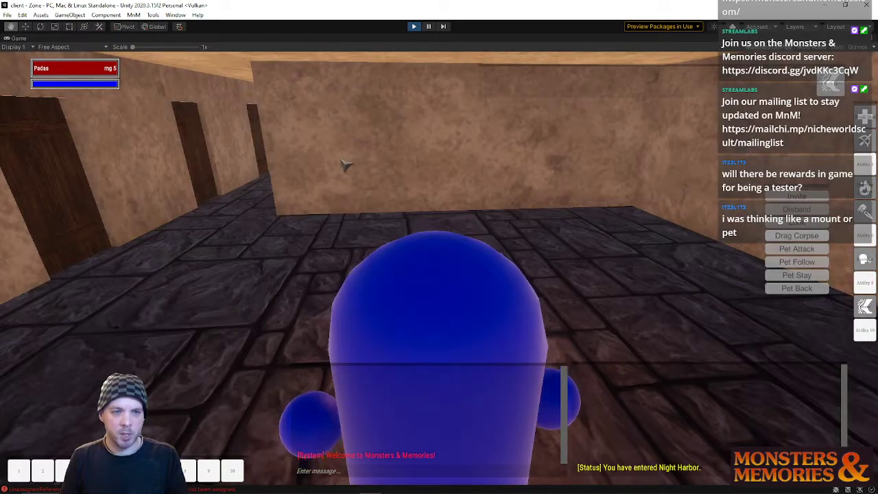
- Stop Play mode and reopen the recent ShadedDunes scene
left_click(413, 27)
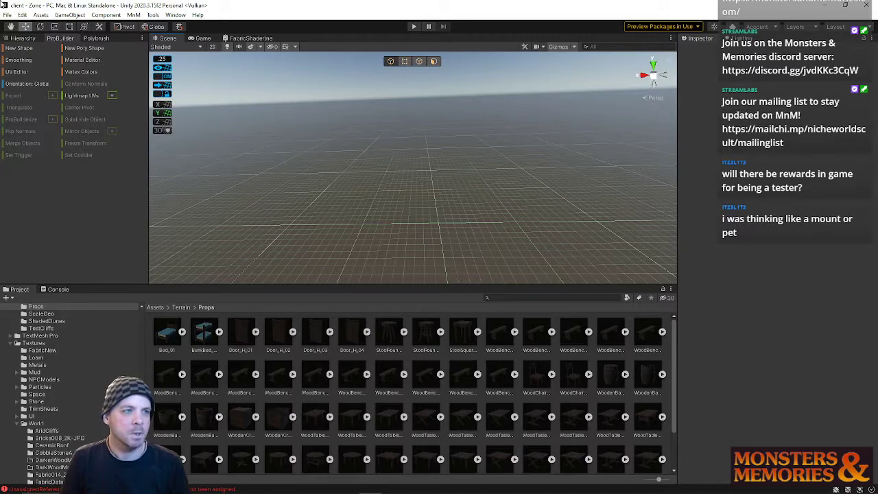
left_click(7, 16)
mouse_move(41, 45)
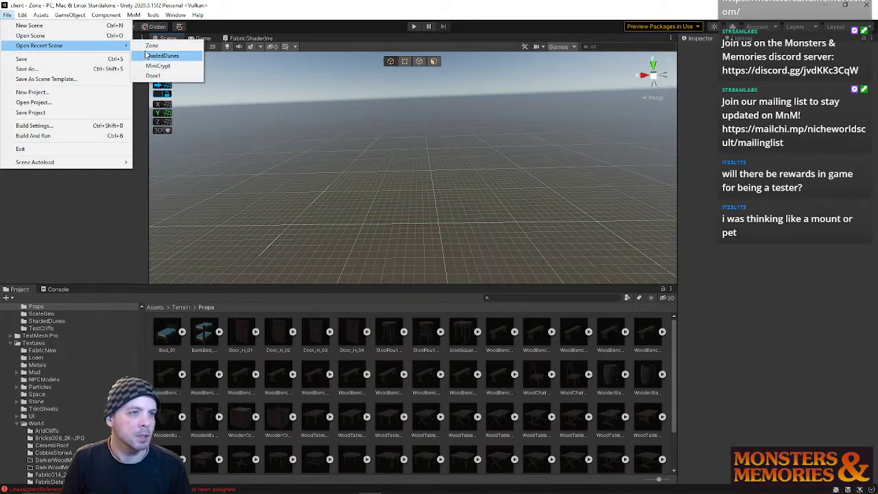
left_click(152, 58)
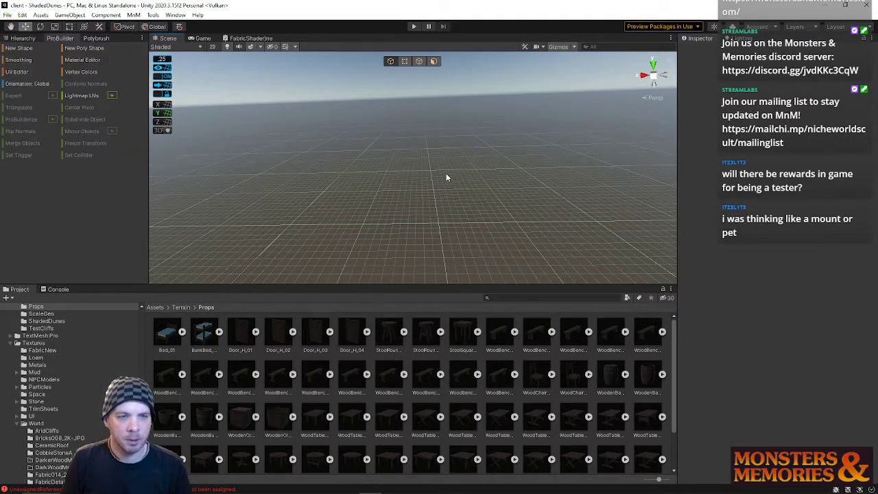
- Set the grid snap to 0.125 and lower all top faces of the L-shaped counter by 0.125 to thin its slab
key("w")
right_click_drag(437, 162, 537, 249)
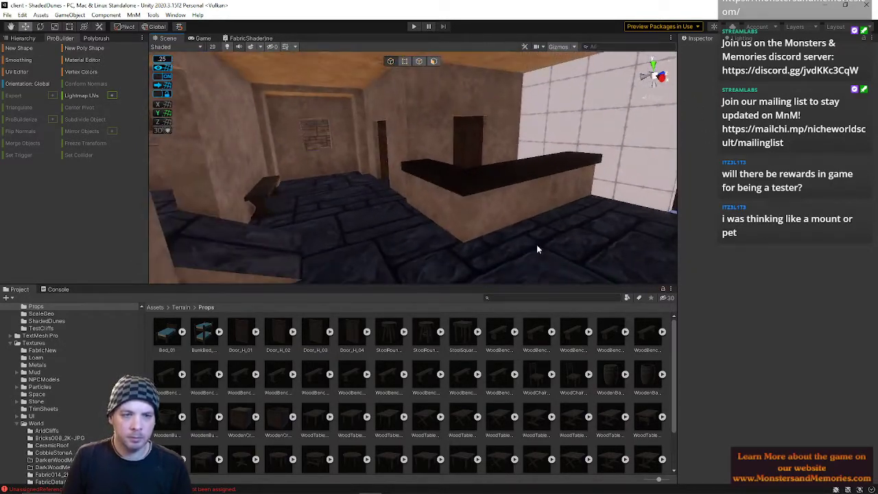
left_click(489, 194)
right_click_drag(549, 158, 514, 137)
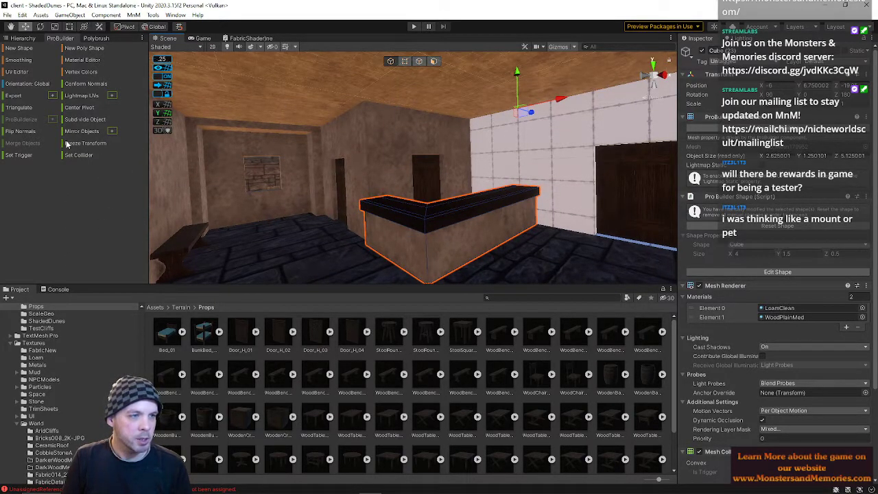
right_click_drag(431, 221, 448, 243)
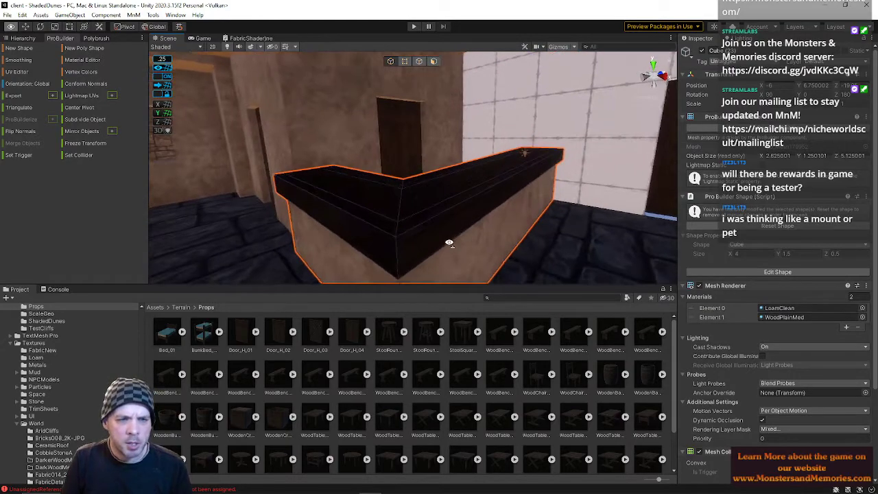
left_click(433, 61)
left_click(390, 184)
left_click(429, 188, "shift")
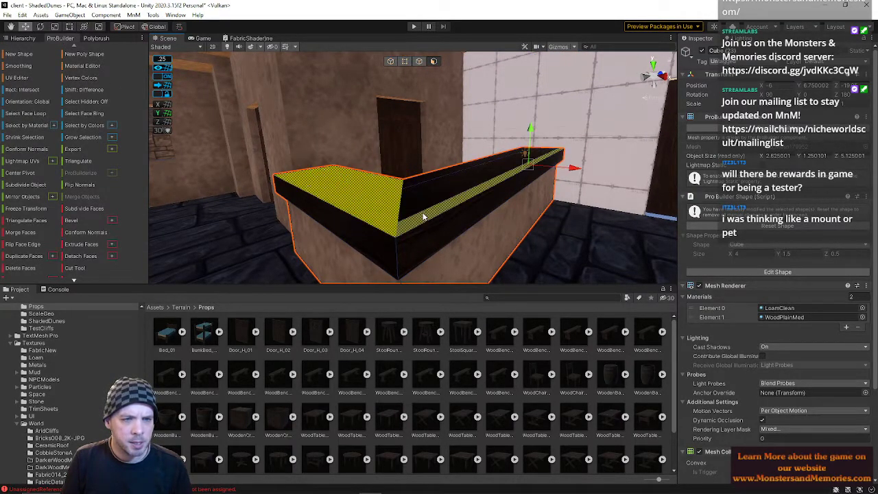
left_click(427, 178, "shift")
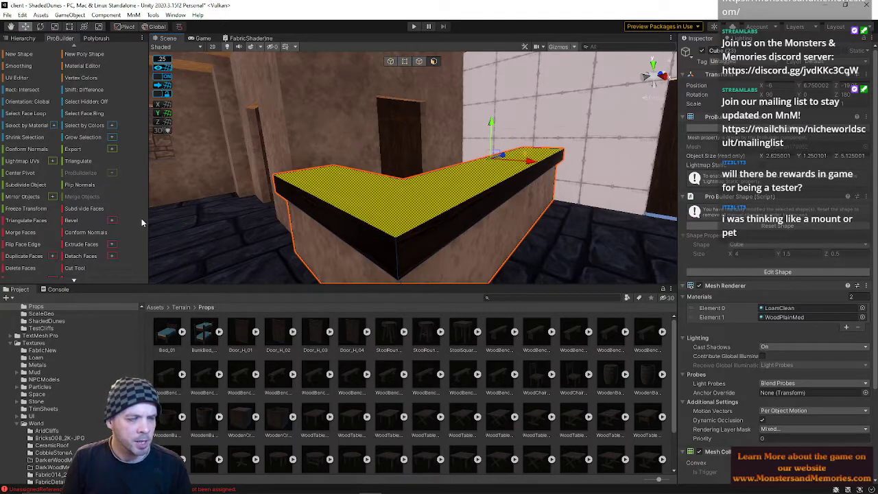
key("minus")
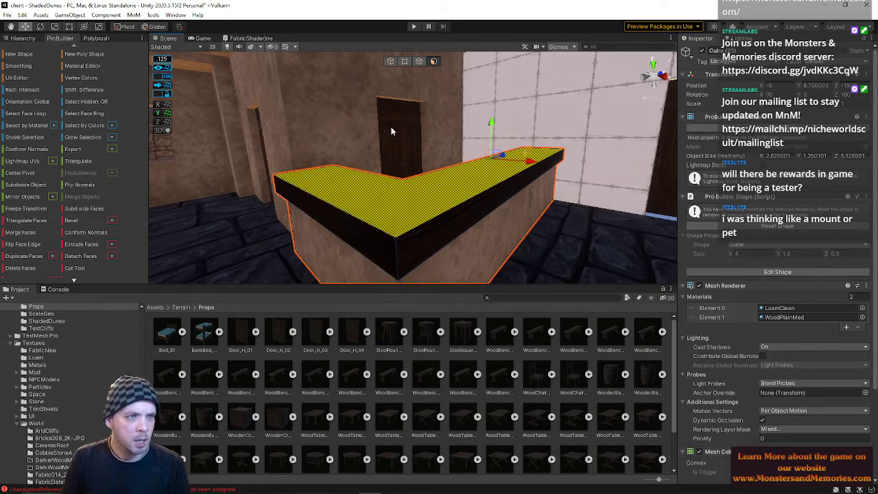
left_click_drag(492, 123, 492, 128)
left_click_drag(464, 163, 412, 199, "alt")
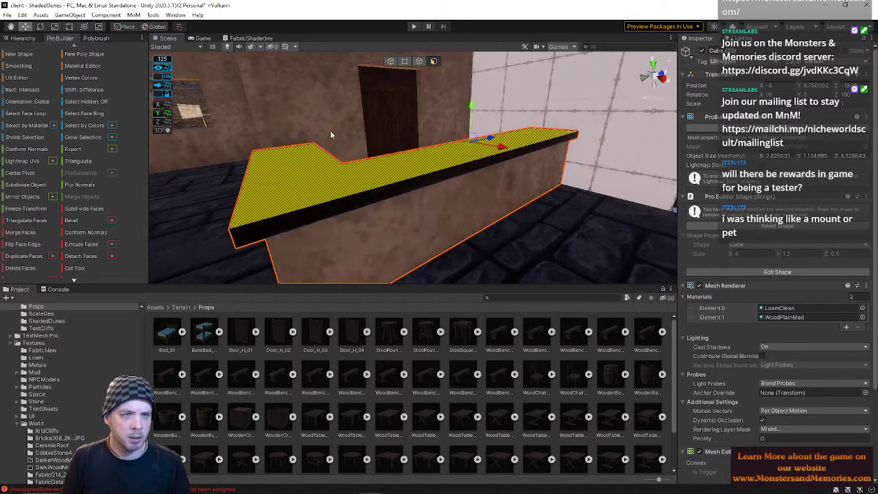
- Set the counter's pivot at the floor-level corner vertex of its base
left_click(404, 64)
left_click(318, 177)
left_click_drag(341, 168, 343, 224, "alt")
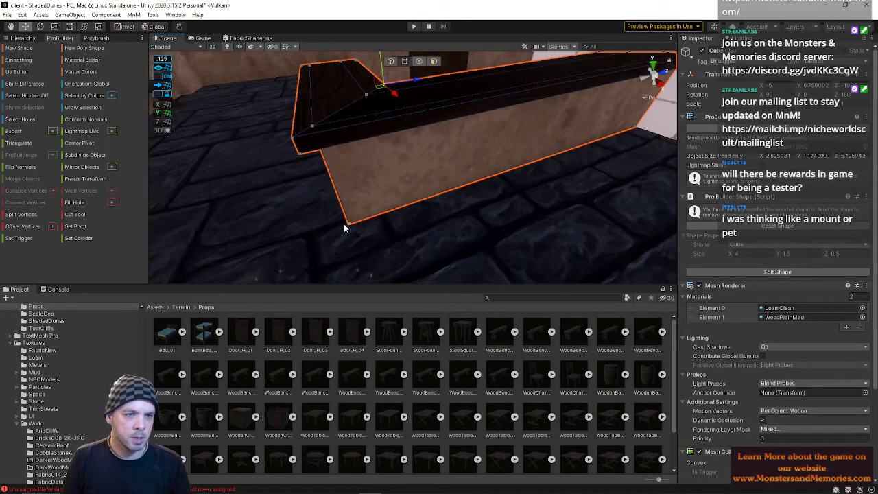
left_click(81, 228)
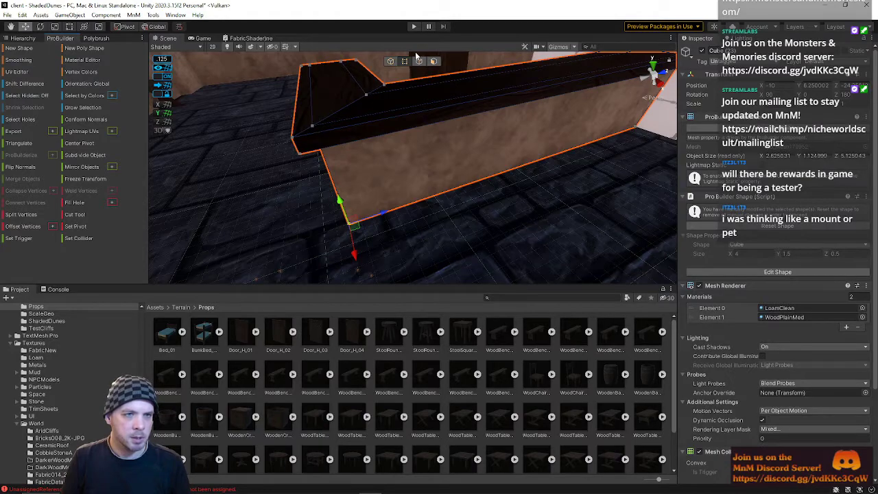
- Duplicate the L-shaped counter and move the copy away from the original to X -13.625, Y 6.25
left_click(390, 61)
left_click_drag(344, 198, 382, 316)
key("ctrl+z")
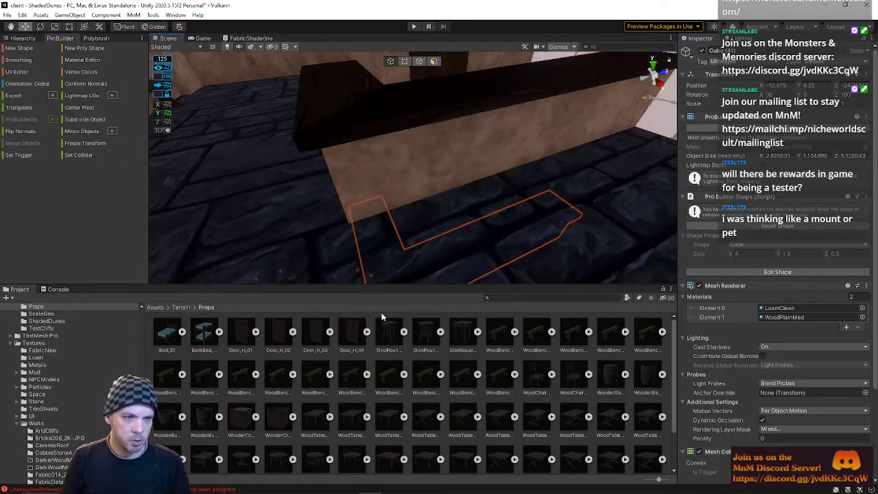
key("f")
right_click_drag(446, 247, 469, 171)
key("s")
left_click_drag(472, 167, 478, 110)
right_click_drag(478, 110, 416, 114)
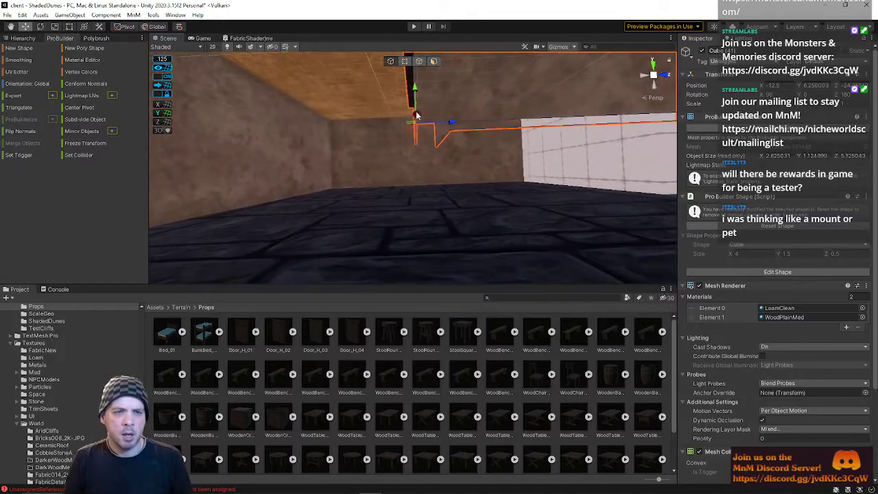
left_click_drag(416, 94, 417, 196)
- Rotate the duplicated counter a quarter turn about the vertical axis
right_click_drag(416, 217, 455, 235)
key("w")
key("e")
left_click_drag(404, 272, 482, 196)
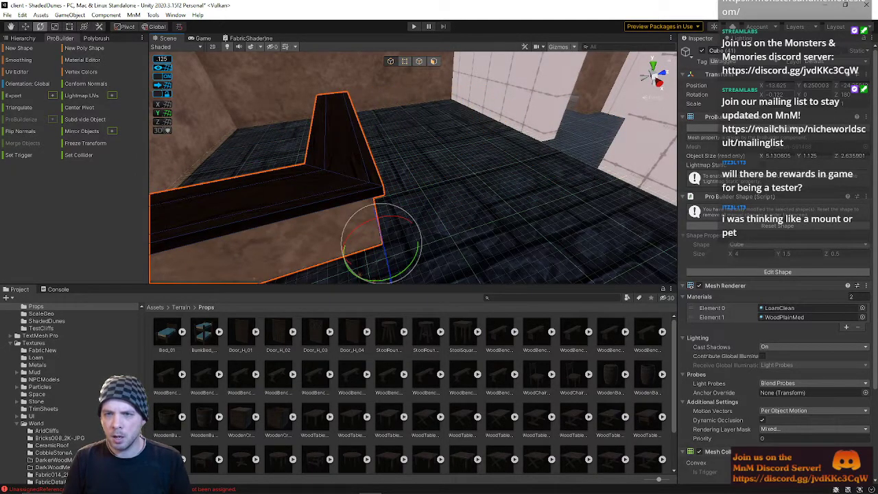
right_click_drag(540, 161, 521, 178)
key("w")
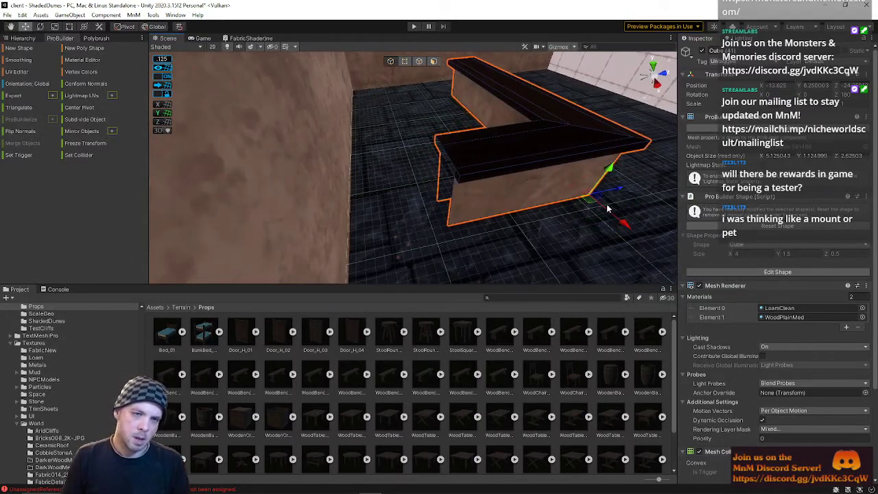
- Reposition the rotated counter copy on the stone floor near the wall, at X -13.625 and Y 5.625
right_click_drag(620, 190, 294, 166)
left_click_drag(424, 163, 478, 162)
right_click_drag(478, 162, 321, 163)
mouse_move(321, 162)
left_mouse_down()
mouse_move(304, 162)
mouse_move(316, 163)
left_mouse_up()
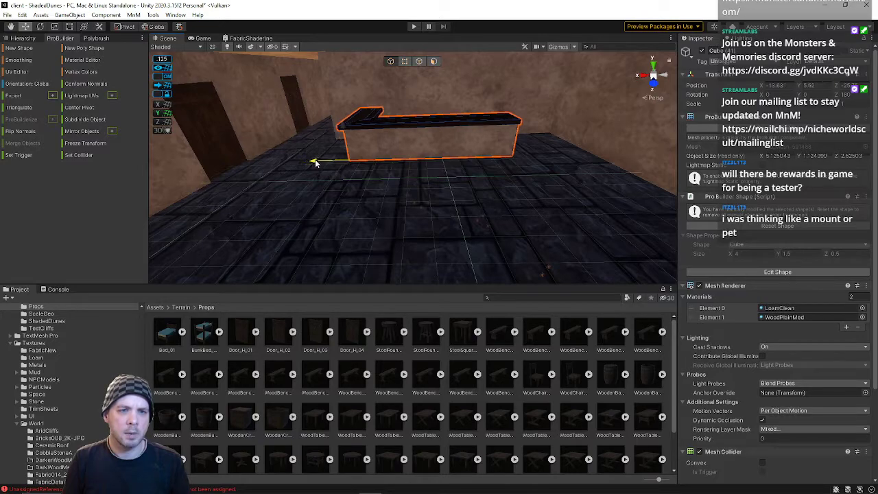
- Bridge the two vertical edges at the counter copy's open end to close its base with a face
right_click_drag(385, 152, 260, 165)
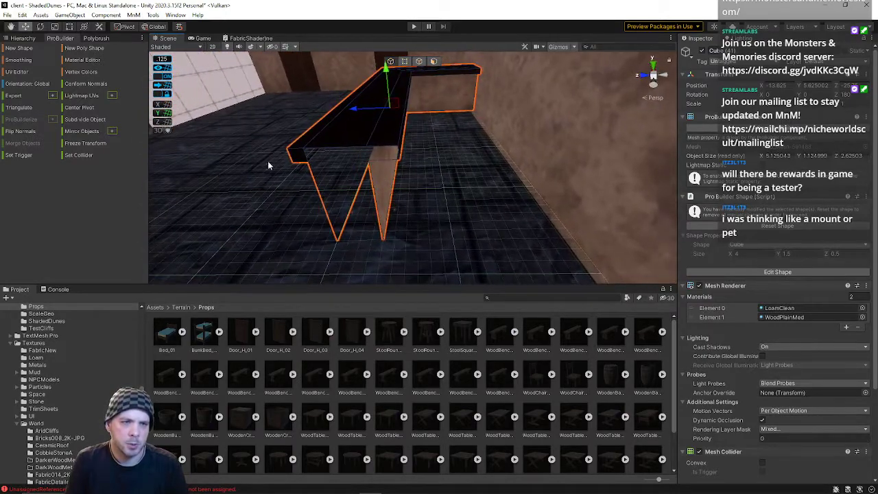
scroll(319, 165, "up", 6)
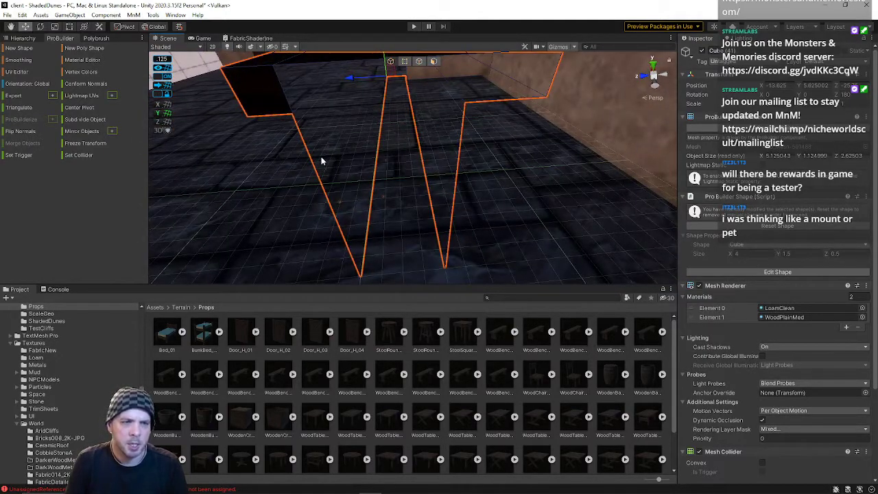
left_click(410, 63)
left_click(317, 176)
left_click(453, 184, "shift")
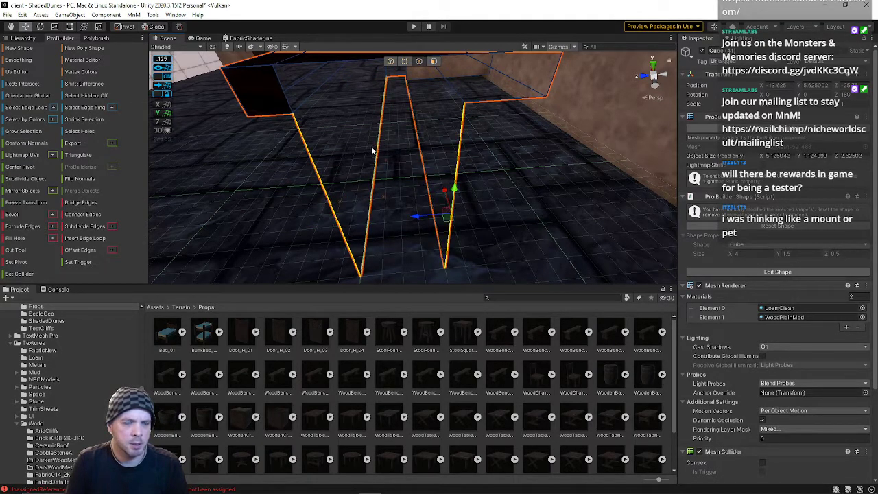
left_click(80, 203)
- Bridge the upper and lower edges of the open countertop end to close its middle section and one overhang
right_click_drag(364, 135, 359, 113)
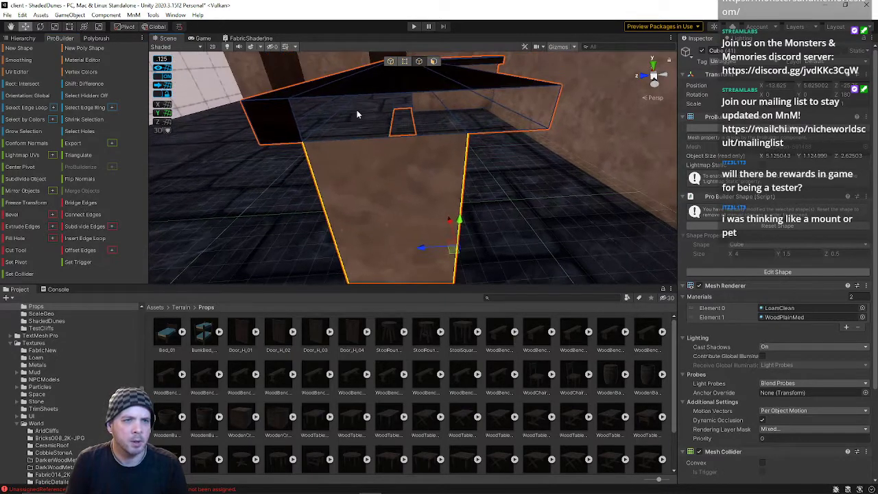
left_click(400, 100)
left_click(406, 137, "shift")
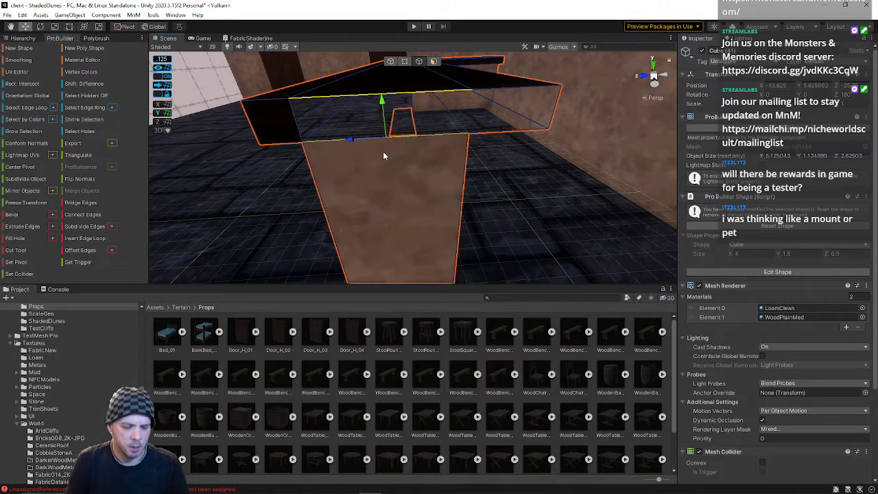
left_click(81, 203)
left_click(507, 88)
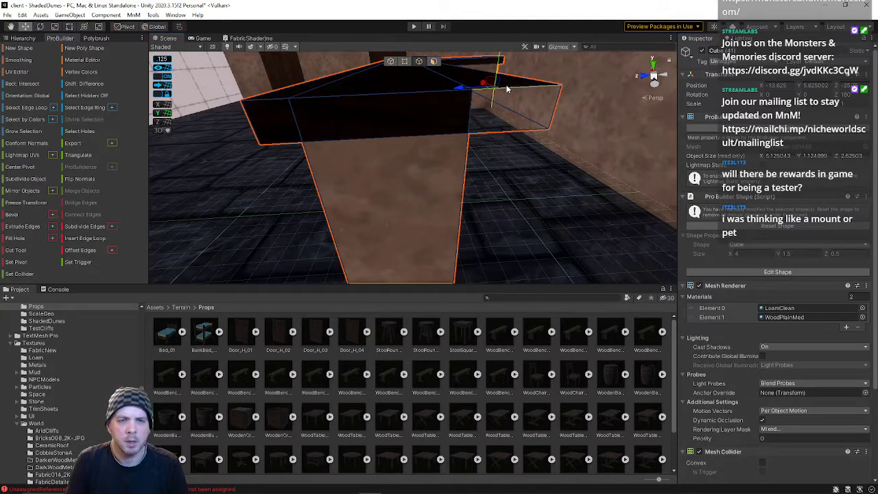
left_click(505, 135, "shift")
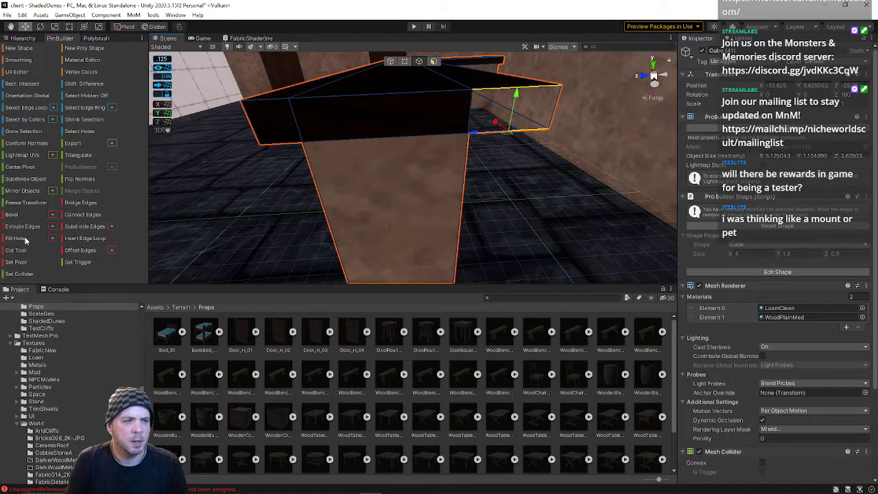
left_click(81, 205)
right_click_drag(402, 167, 631, 162)
key("s")
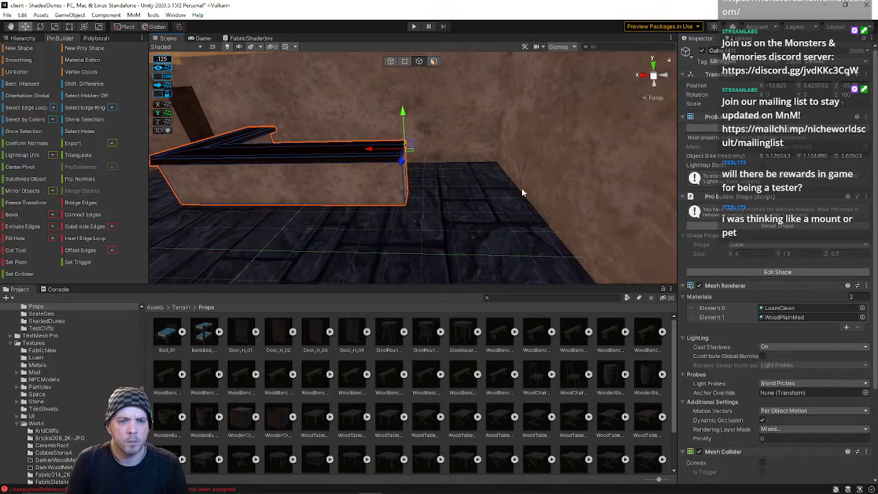
left_click(405, 61)
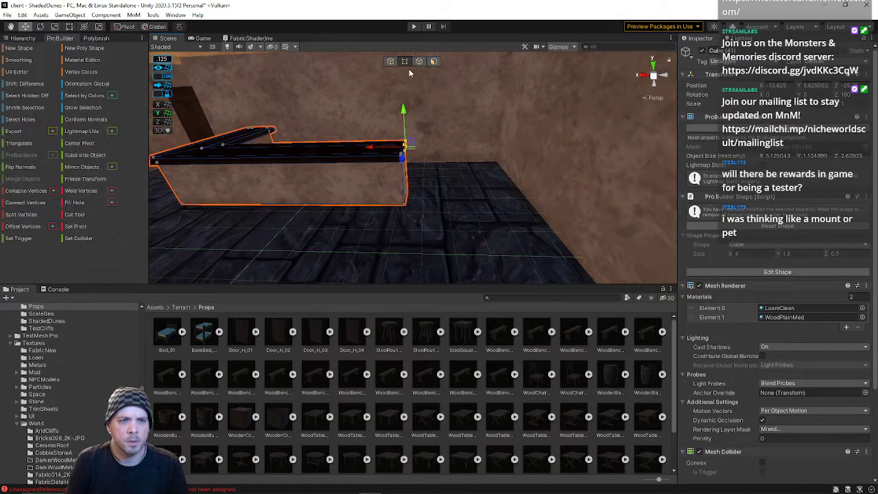
left_click(399, 186)
left_click(397, 143)
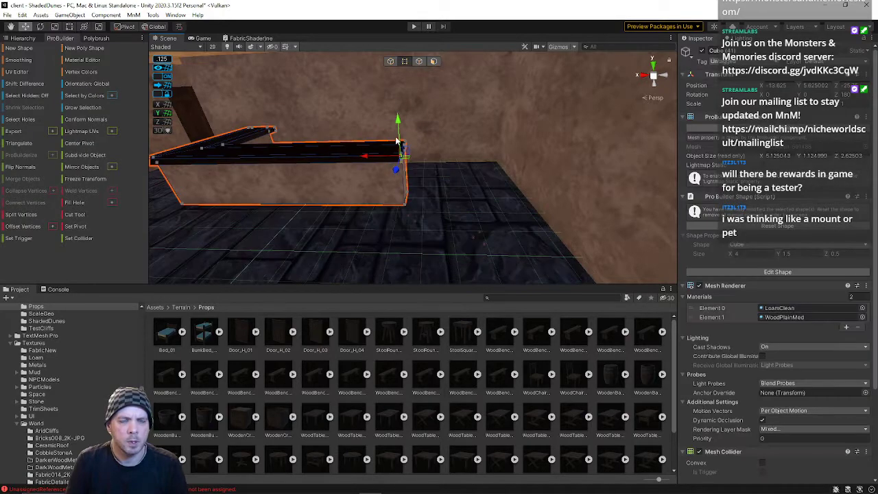
mouse_move(386, 136)
middle_mouse_down()
mouse_move(408, 187)
mouse_move(368, 75)
mouse_move(437, 214)
mouse_move(270, 245)
mouse_move(107, 202)
mouse_move(357, 162)
mouse_move(396, 136)
mouse_move(388, 133)
middle_mouse_up()
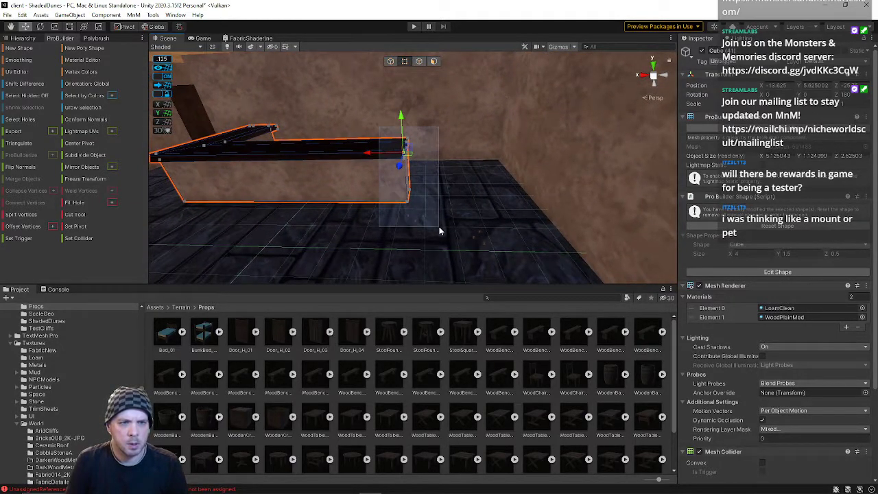
left_click_drag(387, 125, 422, 200, "alt")
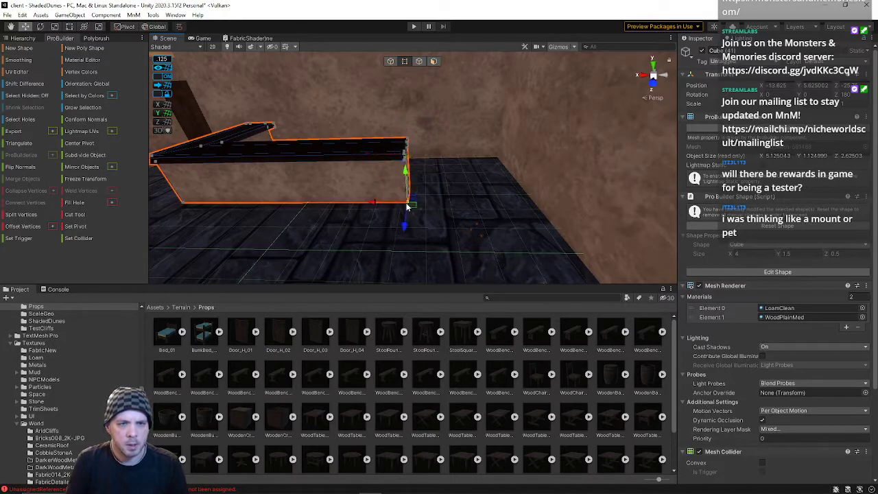
left_click_drag(481, 237, 433, 199, "alt")
- Select the end faces of the counter copy and extend them outward to a total length of about 6.25
left_click(433, 61)
left_click(384, 142)
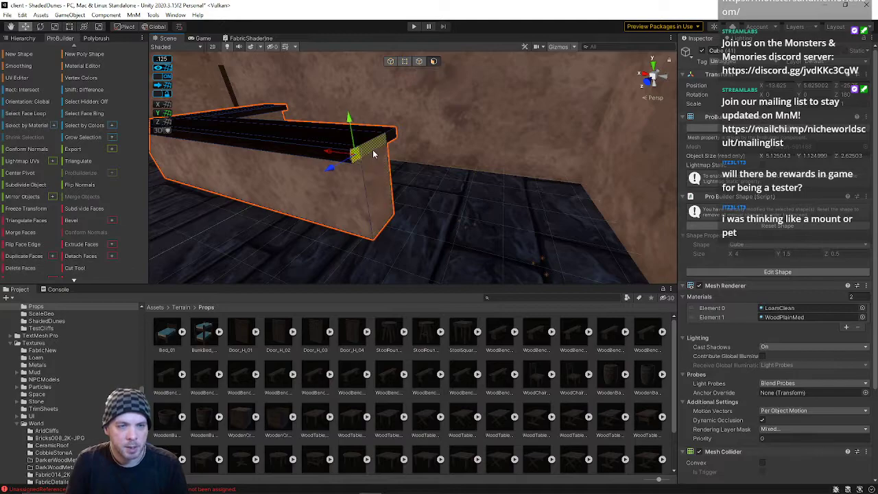
left_click(377, 185)
left_click_drag(357, 191, 388, 176)
- Select the inner edge face of the counter copy's top and move it to adjust the overhang
left_click_drag(388, 176, 163, 137, "alt")
mouse_move(163, 137)
right_mouse_down()
mouse_move(157, 182)
mouse_move(169, 141)
right_mouse_up()
left_click(287, 183)
right_click_drag(346, 155, 477, 148)
left_click(459, 149)
left_click_drag(454, 131, 445, 127)
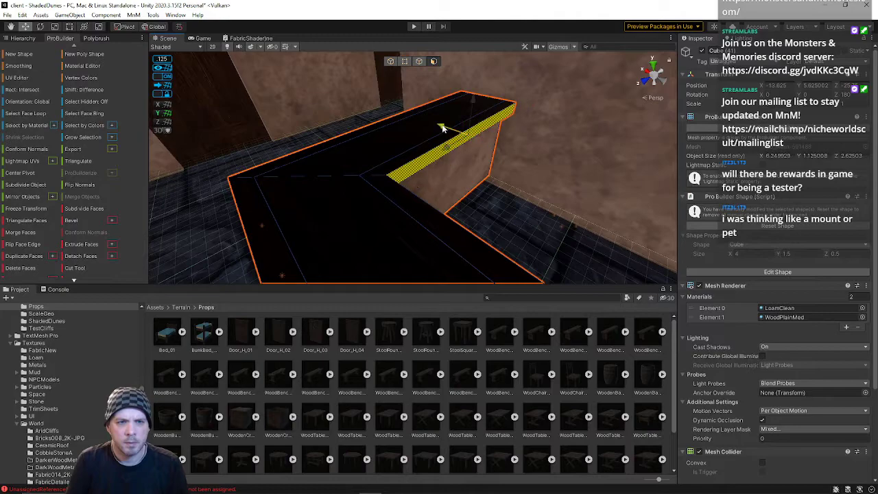
- Select the matching inner edge face on the original counter's top and shift it slightly to adjust its overhang
right_click_drag(477, 150, 435, 151)
left_click(402, 156)
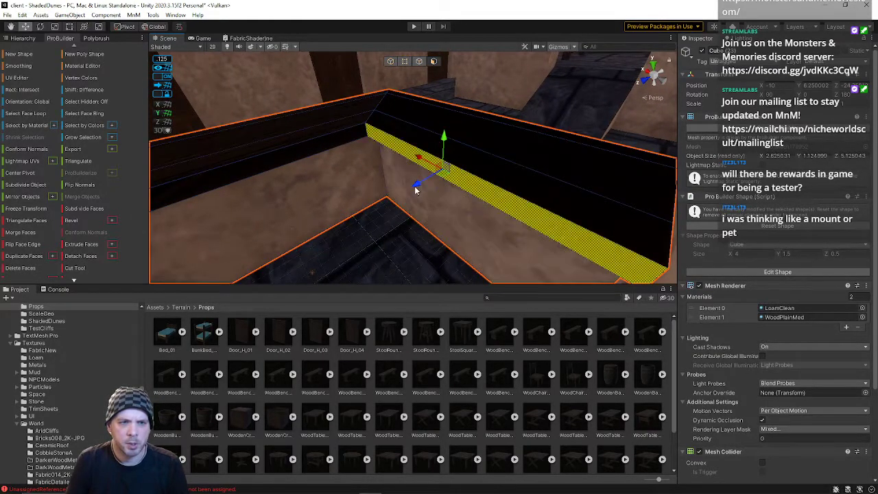
left_click_drag(423, 186, 421, 183)
left_click(337, 146)
- Select the end faces of the counter copy and increase the grid snap increment to 0.25
right_click_drag(347, 158, 464, 214)
right_click_drag(400, 180, 431, 64)
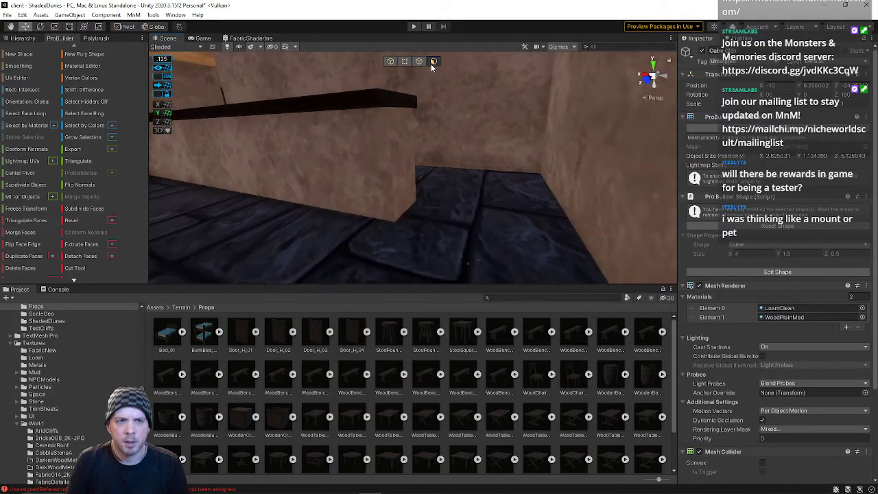
left_click(409, 106)
left_click(411, 114)
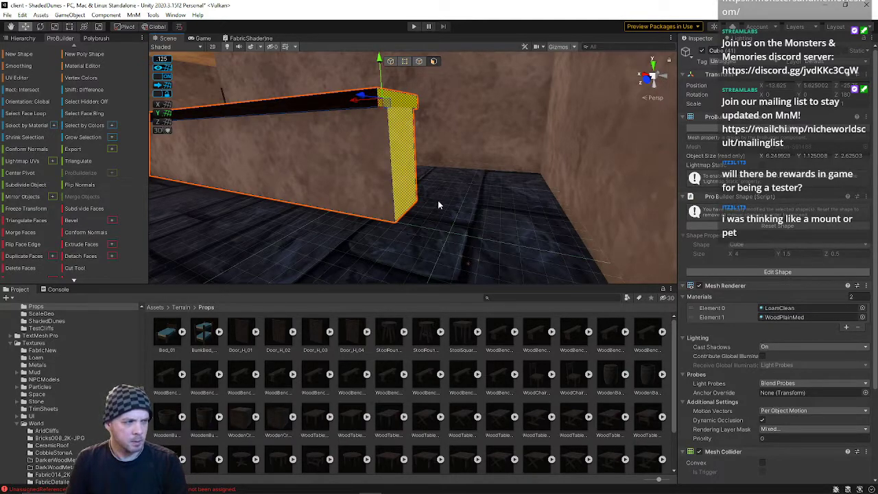
key("equal")
right_click_drag(372, 118, 416, 179)
key("a")
key("d")
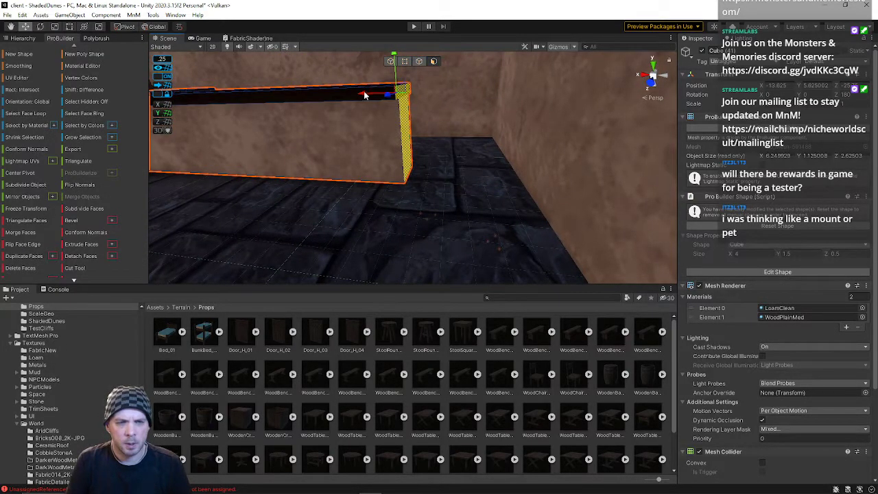
key("a")
right_click_drag(388, 133, 251, 190)
left_click(346, 180)
right_click_drag(374, 210, 379, 169)
key("a")
left_click(355, 172)
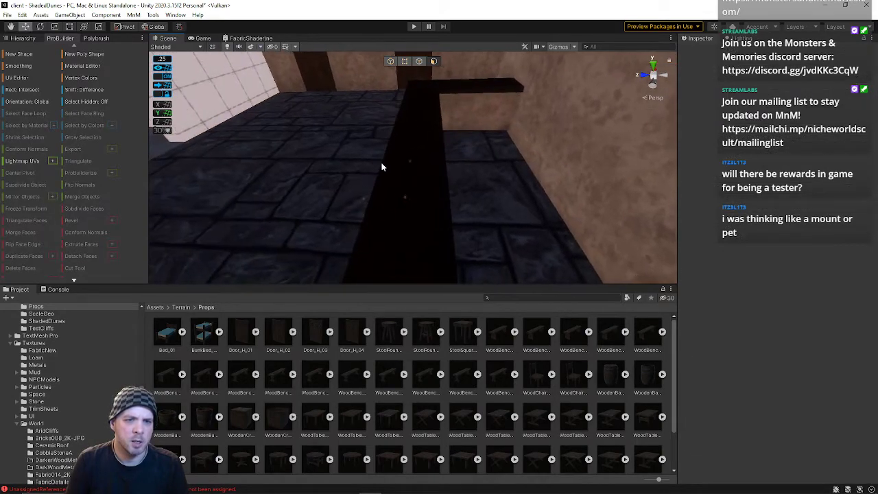
- Select the edges around the open end of the counter copy's short leg and move them toward the wall
left_click(391, 61)
left_click(431, 147)
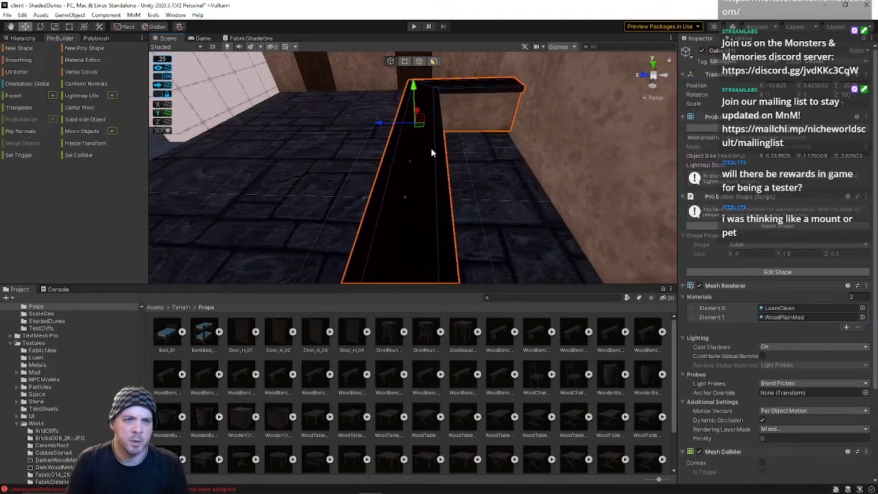
right_click_drag(405, 88, 467, 91)
left_click(420, 62)
left_click(460, 137)
right_click_drag(424, 142, 446, 96)
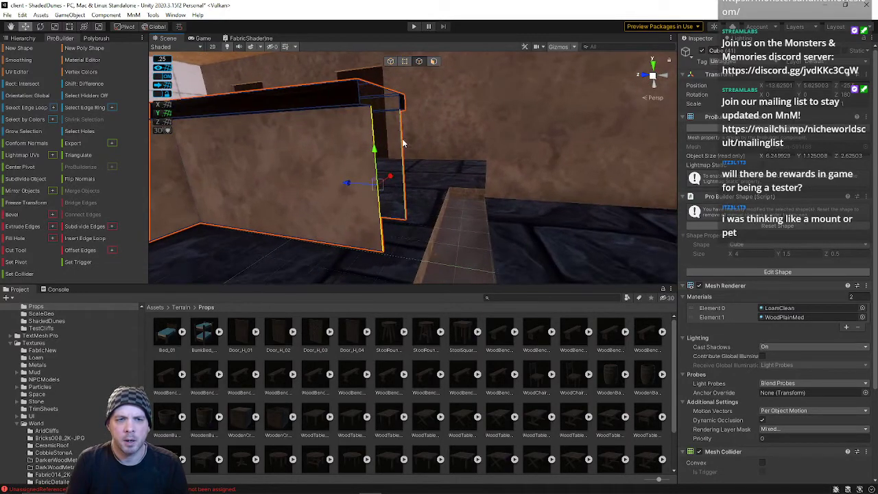
left_click(391, 96)
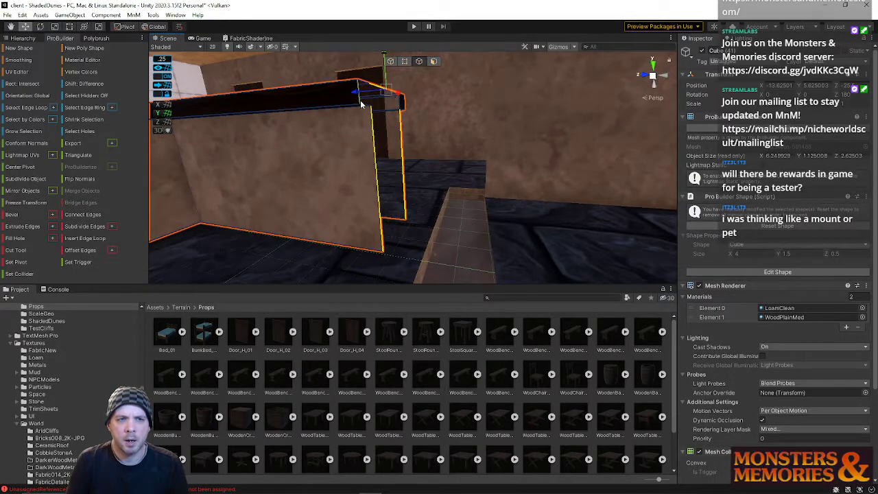
left_click_drag(366, 106, 391, 111)
- Place three round wooden tables from the Props folder, including WoodTable_Round_01, on the stone floor
right_click_drag(392, 112, 439, 221)
key("s")
left_click(406, 219)
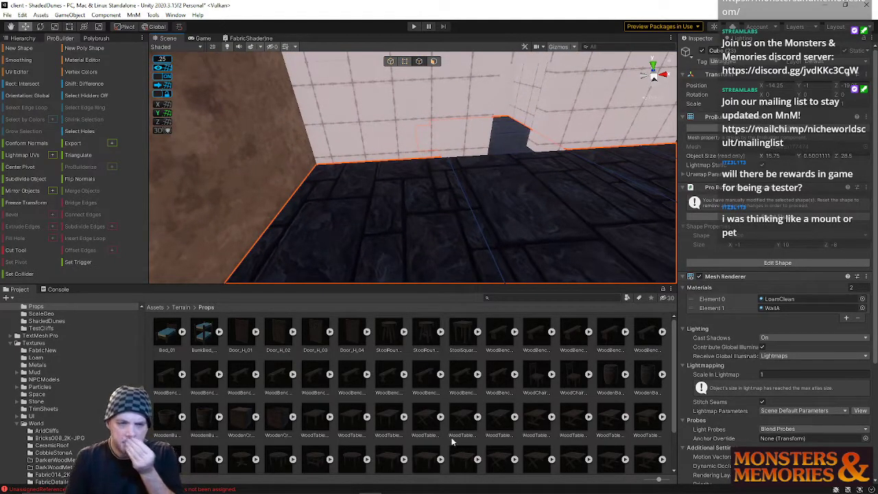
scroll(412, 425, "down", 2)
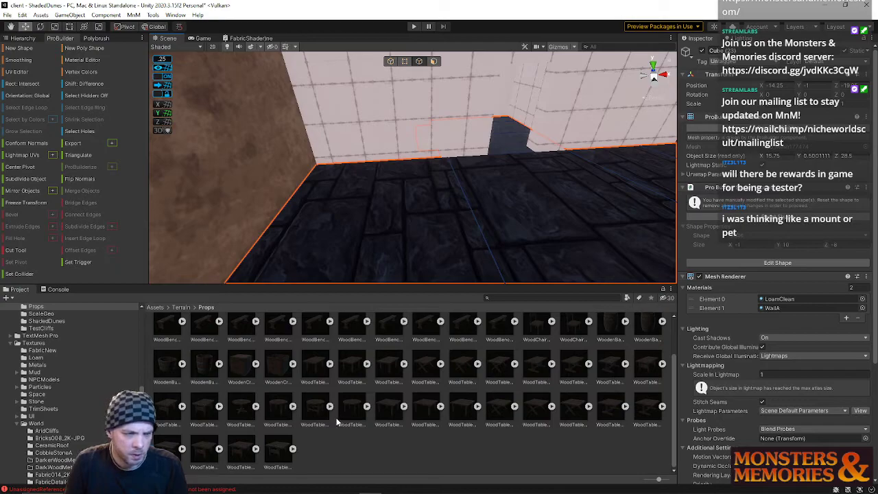
left_click_drag(344, 324, 396, 225)
right_click_drag(389, 225, 391, 249)
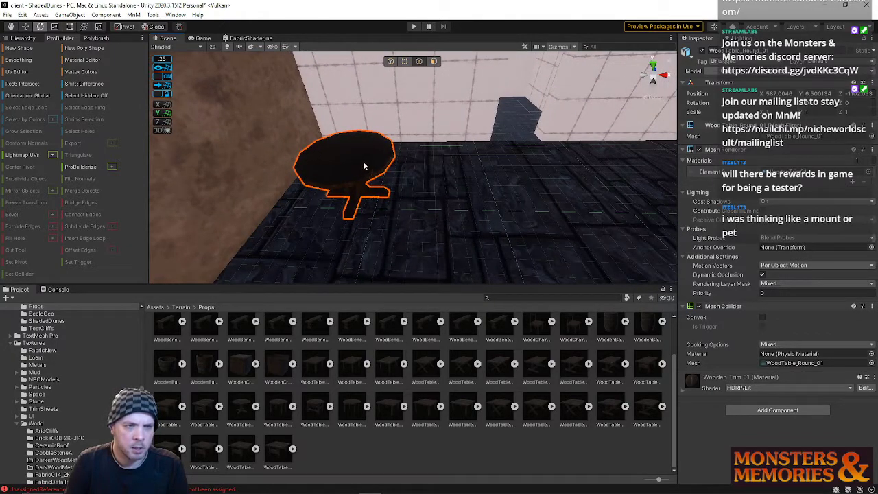
left_click_drag(233, 410, 530, 242)
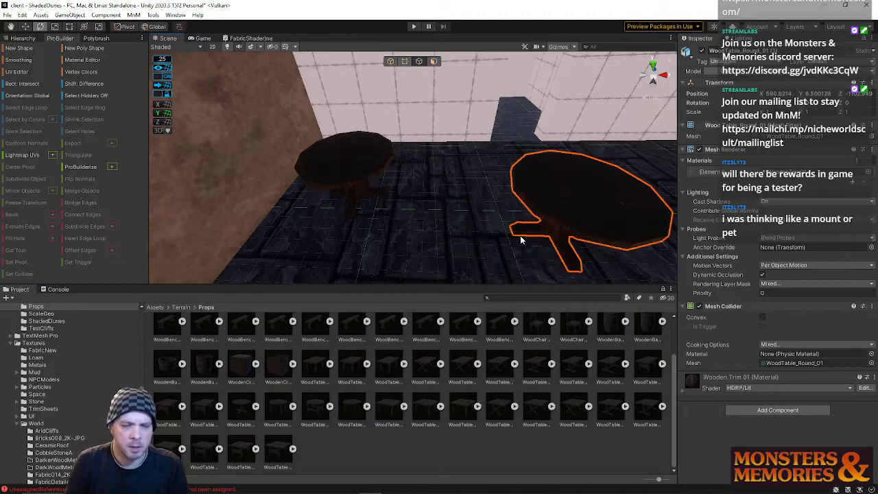
left_click_drag(240, 419, 430, 265)
- Select the WoodTable_Round_01 (1) table as a whole object and move it across the room to X 593
right_click_drag(482, 219, 454, 199)
left_click(477, 194)
left_click(455, 200)
left_click(390, 61)
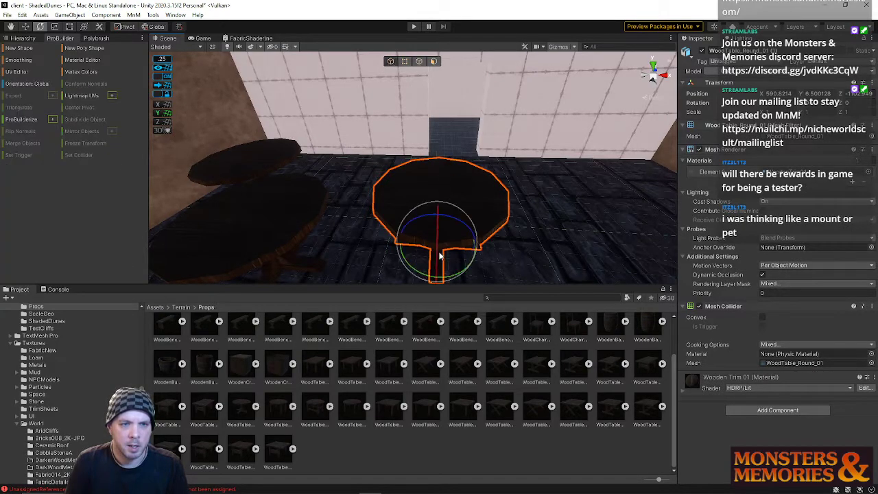
key("w")
left_click_drag(471, 247, 617, 253)
right_click_drag(616, 251, 603, 243)
left_click_drag(519, 190, 479, 181)
right_click_drag(479, 181, 418, 178)
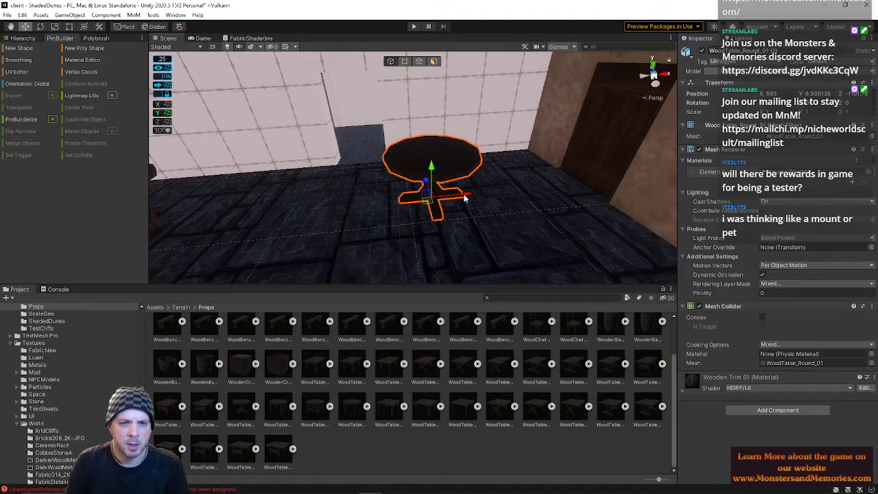
- Move the first round table near the loam wall to X 588.75 and enlarge the Scene view area
right_click_drag(464, 199, 320, 200)
left_click(338, 162)
right_click_drag(339, 160, 398, 206)
left_click(392, 147)
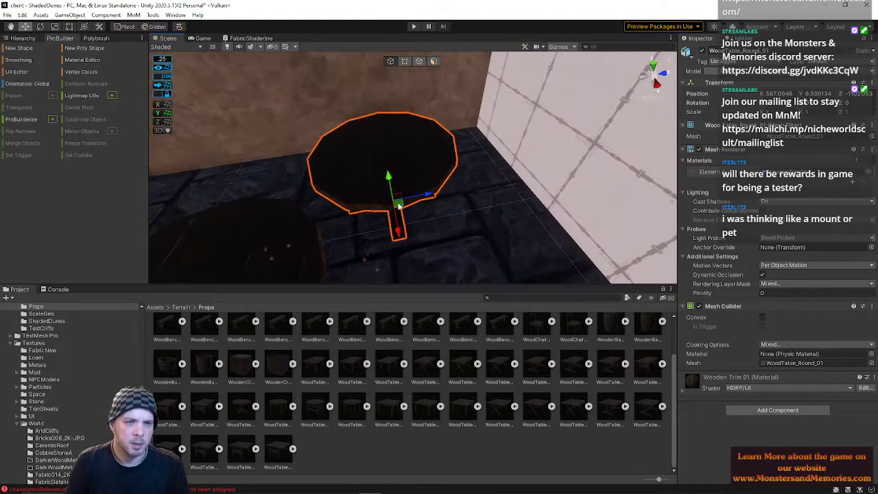
left_click_drag(426, 202, 502, 175)
left_click_drag(487, 286, 501, 309)
right_click_drag(474, 240, 635, 244)
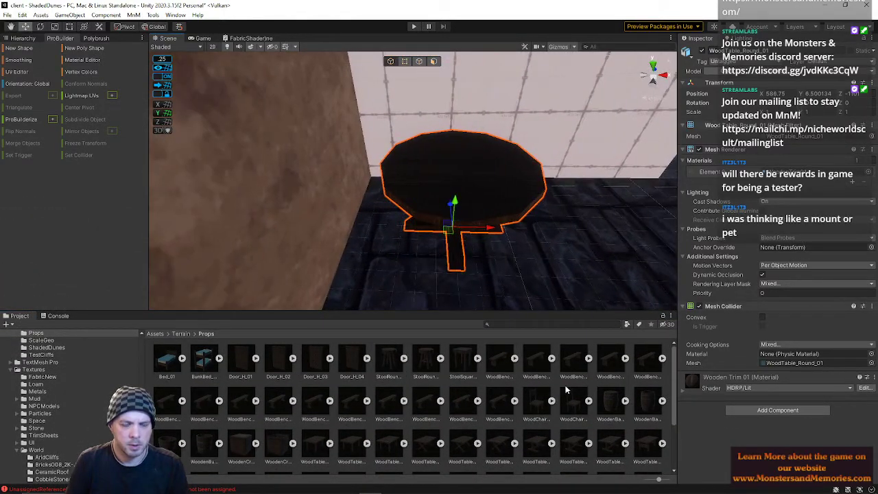
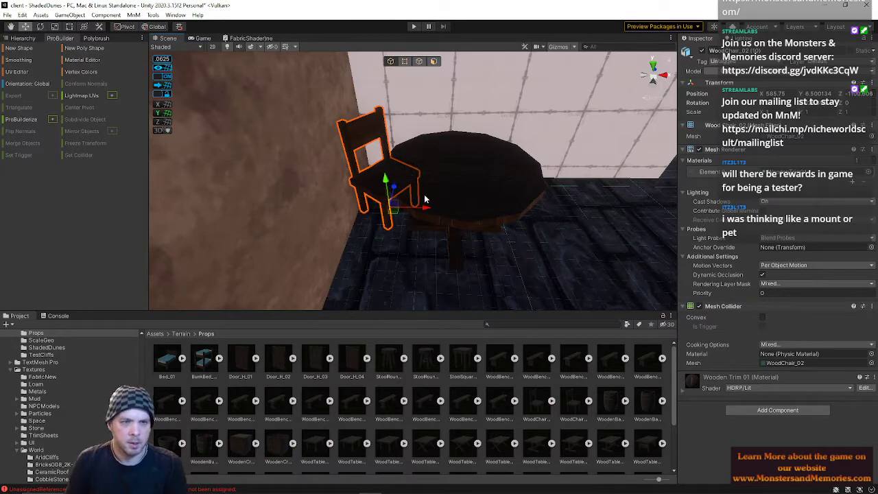
- Move the WoodChair_02 chair up to the round table beside the loam wall
left_click_drag(431, 209, 439, 209)
right_click_drag(438, 158, 431, 204)
key("w")
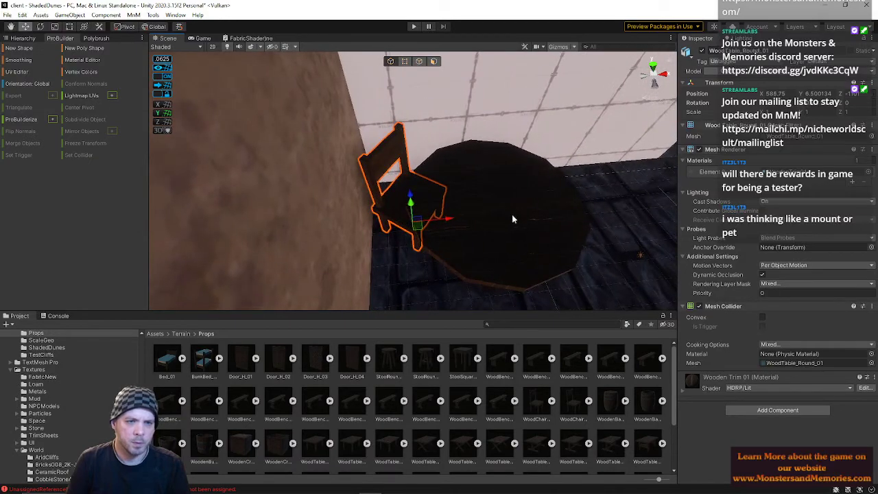
left_click(509, 217)
key("f")
right_click_drag(481, 216, 446, 205)
- Position a second WoodChair_02 on the opposite side of that table at X 587.875 and shift the table to X 588.3125
left_click_drag(441, 203, 442, 209)
right_click_drag(463, 206, 408, 217)
key("s")
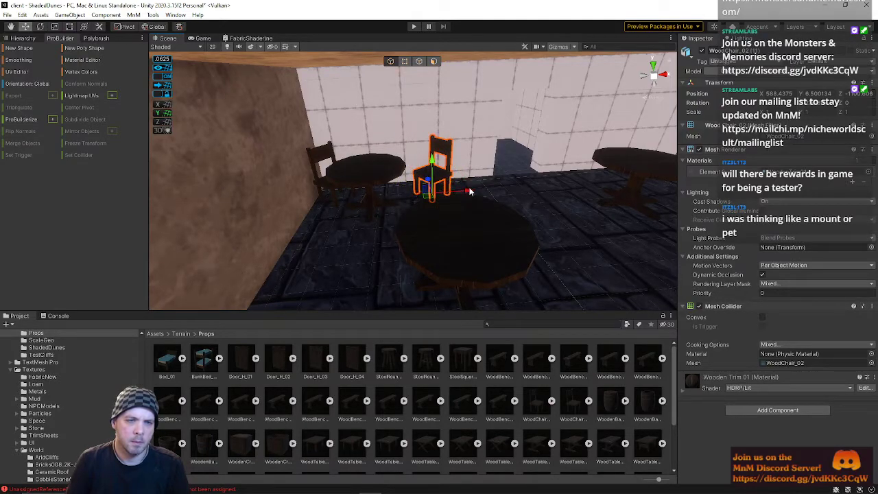
right_click_drag(452, 192, 587, 177)
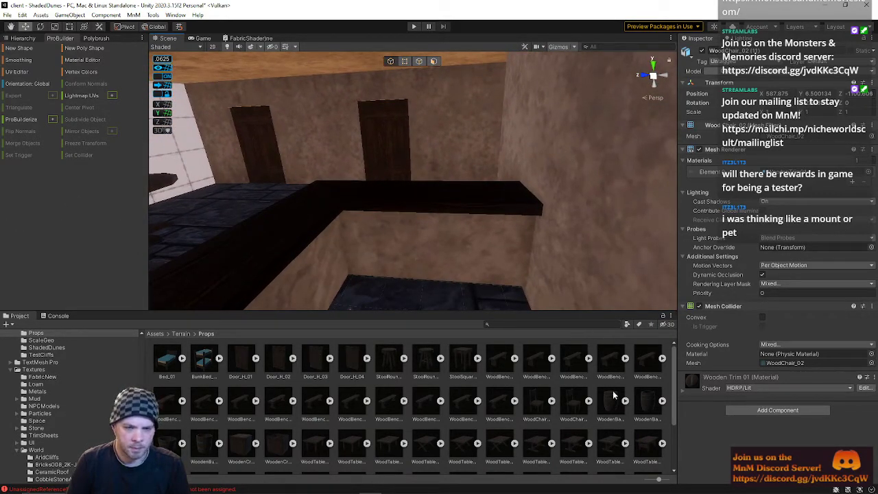
right_click_drag(459, 234, 328, 196)
left_click_drag(440, 221, 442, 222)
right_click_drag(442, 222, 500, 225)
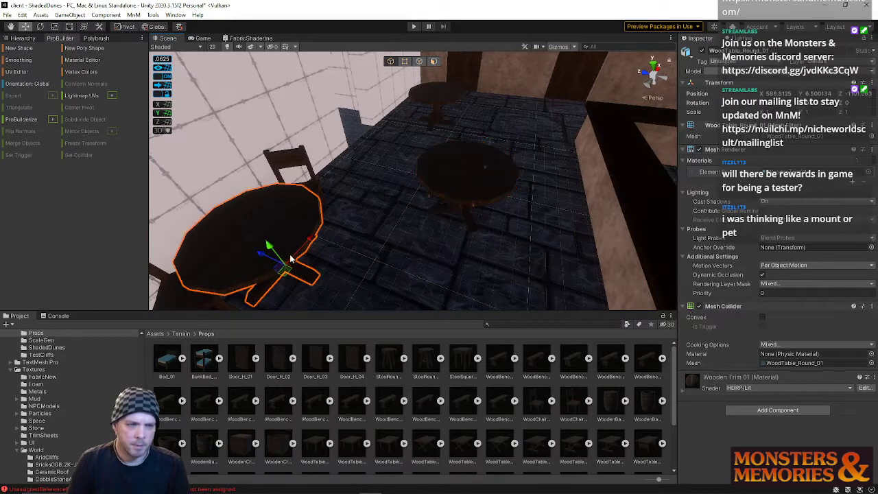
- Rotate the round table between the chairs and the WoodTable_Round_01 (1) table about their vertical axes
key("e")
left_click_drag(294, 282, 317, 272)
left_click(444, 96)
left_click_drag(436, 142, 442, 141)
right_click_drag(459, 123, 345, 137)
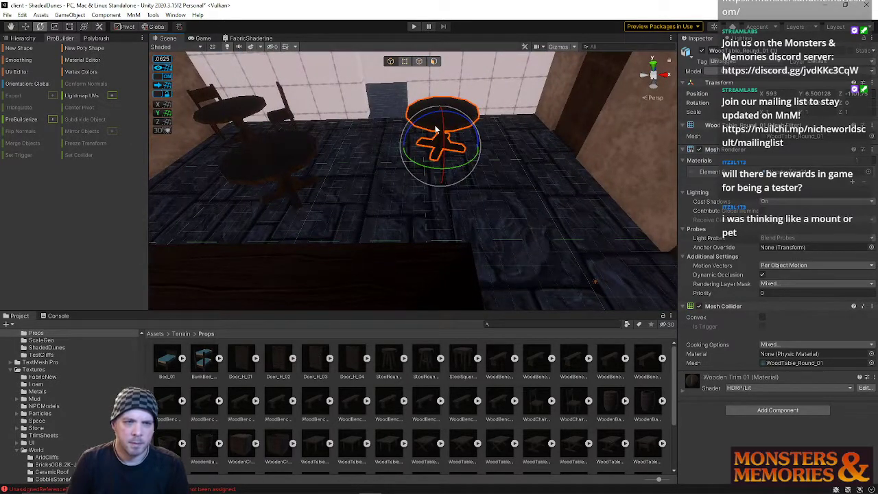
right_click_drag(447, 146, 581, 181)
left_click_drag(570, 183, 532, 166)
right_click_drag(532, 166, 634, 204)
- Select the third round table in the middle of the floor and delete it
left_click(428, 260)
right_click_drag(428, 260, 380, 272)
left_click_drag(426, 265, 470, 236)
right_click_drag(471, 236, 525, 237)
key("Delete")
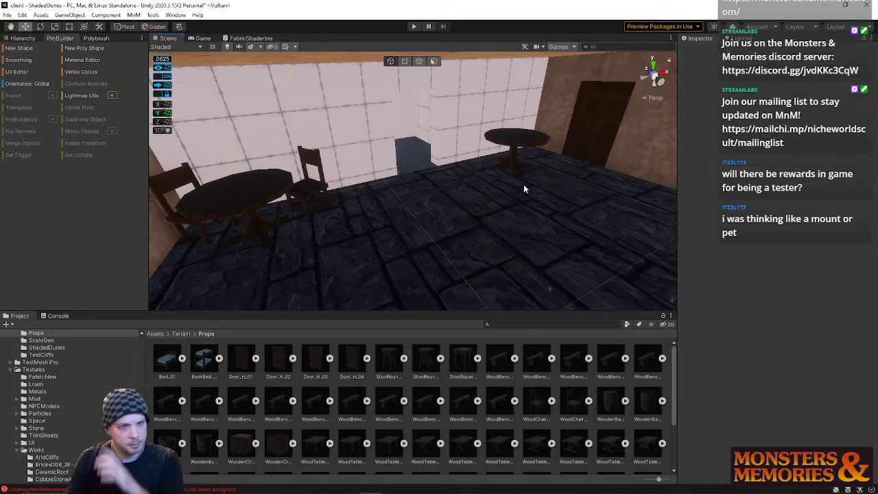
- Place a StoolRound_02 on the floor in front of the counter and set its Y scale to 1.25
right_click_drag(440, 237, 441, 362)
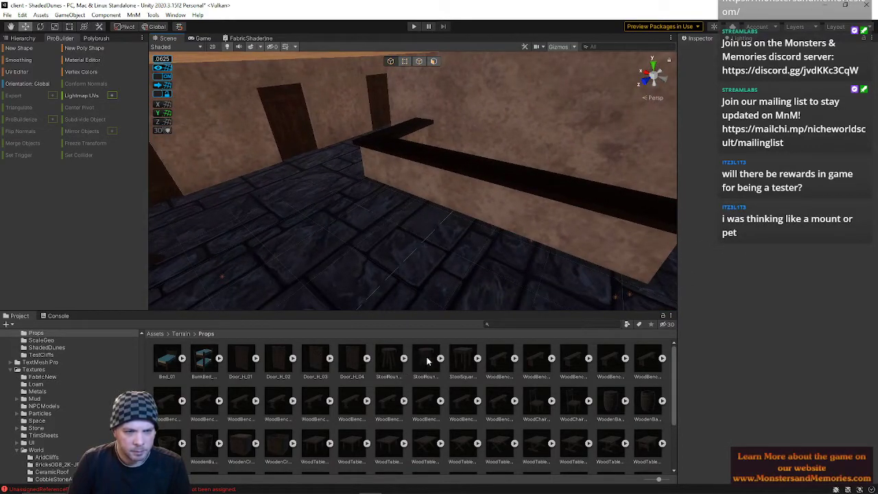
left_click_drag(426, 352, 385, 240)
left_click_drag(371, 211, 371, 212)
right_click_drag(371, 211, 598, 208)
key("w")
key("a")
left_click_drag(599, 207, 562, 203)
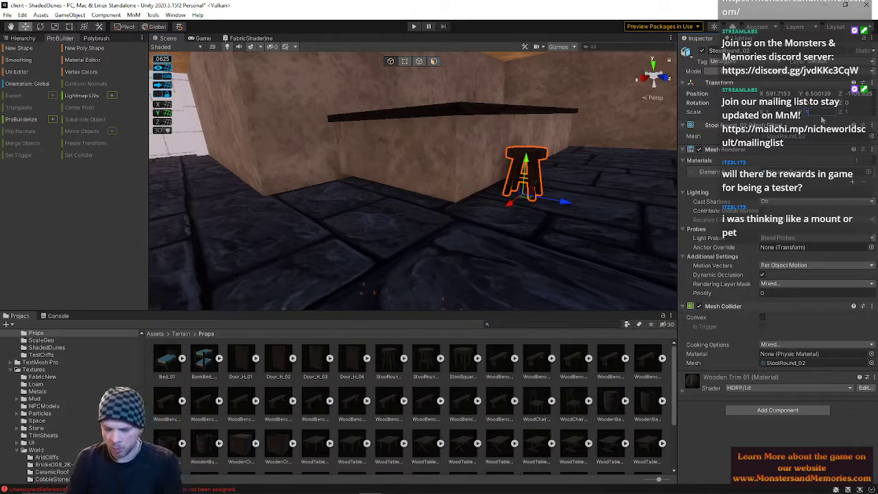
type(".25")
right_click_drag(524, 170, 394, 188)
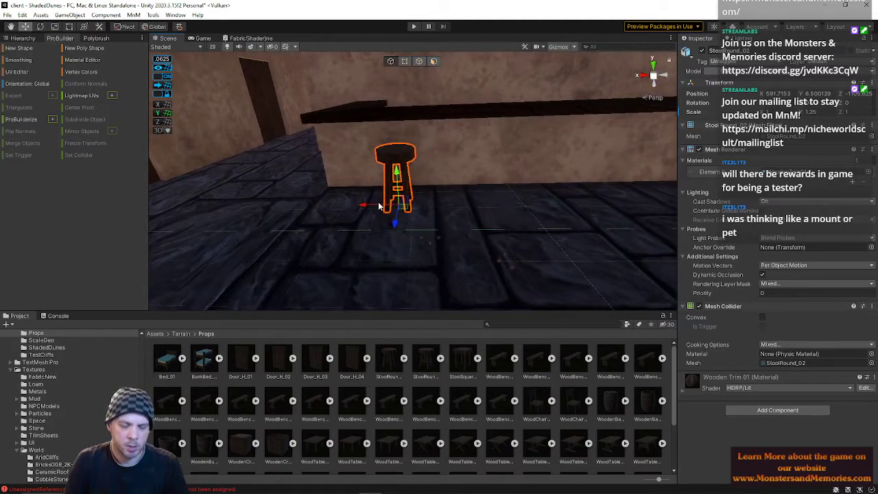
- Duplicate the stool along the counter to X 590.8125 and rotate the two stools to different angles
key("ctrl+d")
left_click_drag(373, 204, 482, 227)
key("e")
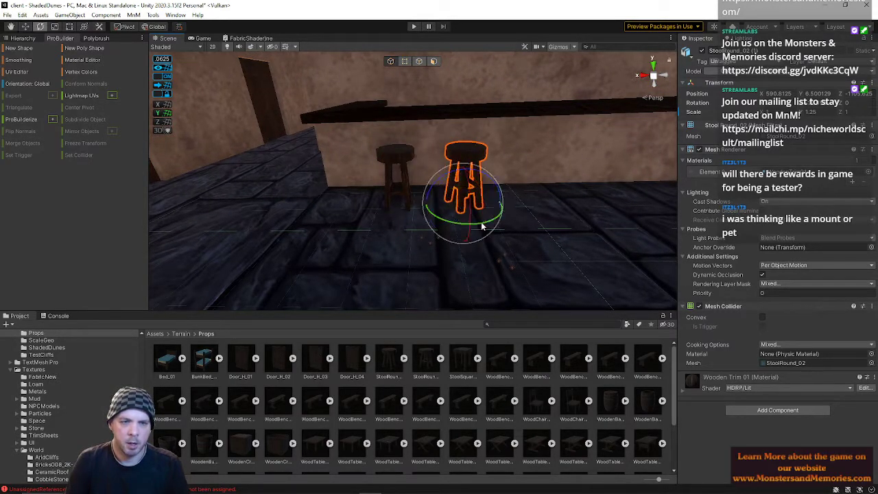
left_click(396, 182)
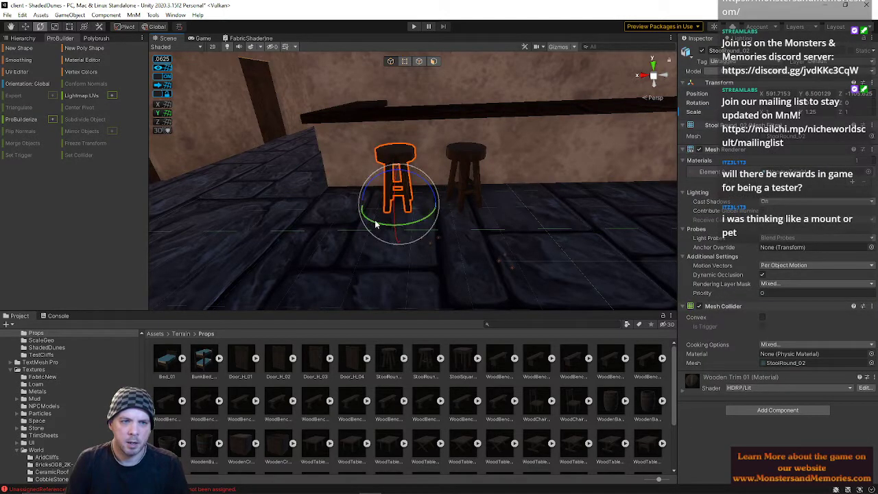
left_click_drag(375, 224, 354, 224)
left_click_drag(406, 185, 423, 201, "alt")
key("w")
left_click(425, 167)
- Add two more stool copies further along the counter, the first at X 590, and vary their rotation
right_click_drag(429, 187, 450, 193)
key("s")
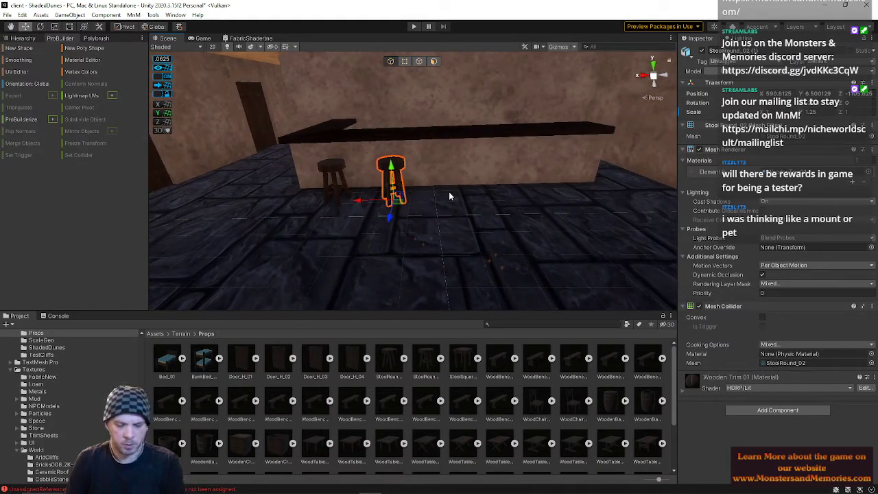
left_click_drag(360, 200, 433, 204)
key("e")
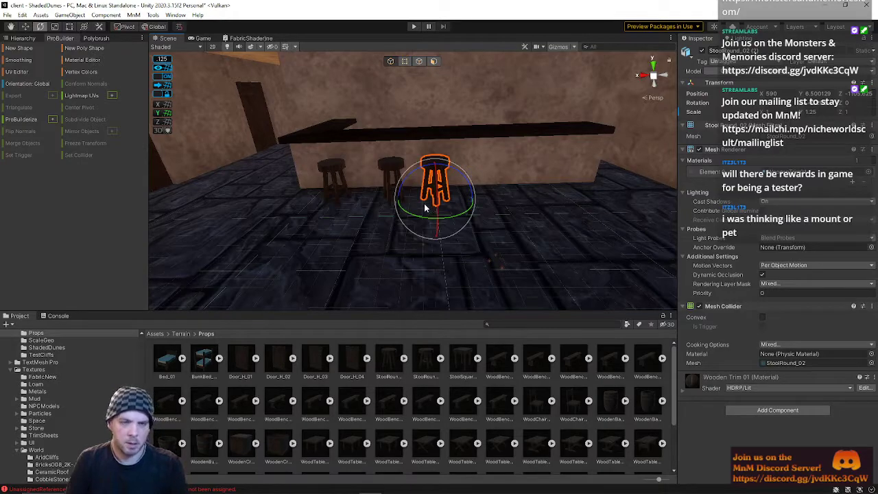
key("w")
left_click_drag(412, 203, 460, 202)
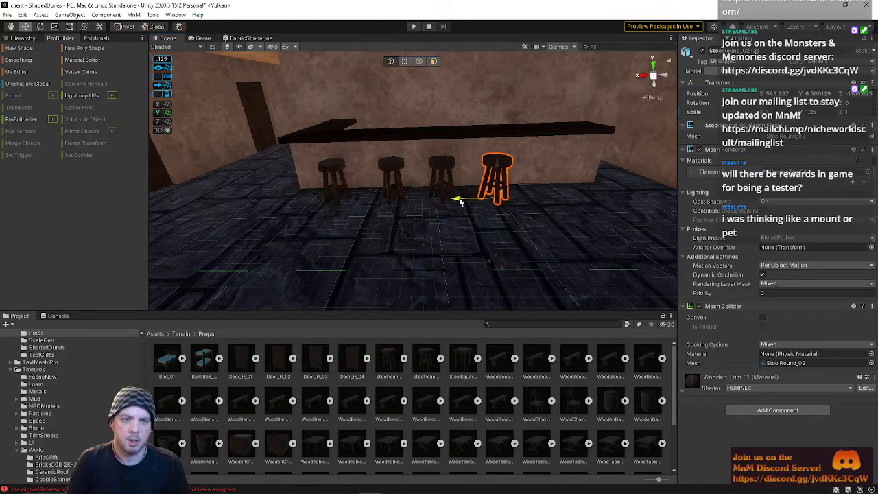
key("e")
left_click_drag(517, 214, 382, 204)
- Shift the first stool toward the counter's corner and place a rotated stool copy beside it at X 591.625
key("w")
left_click_drag(336, 184, 323, 212)
key("e")
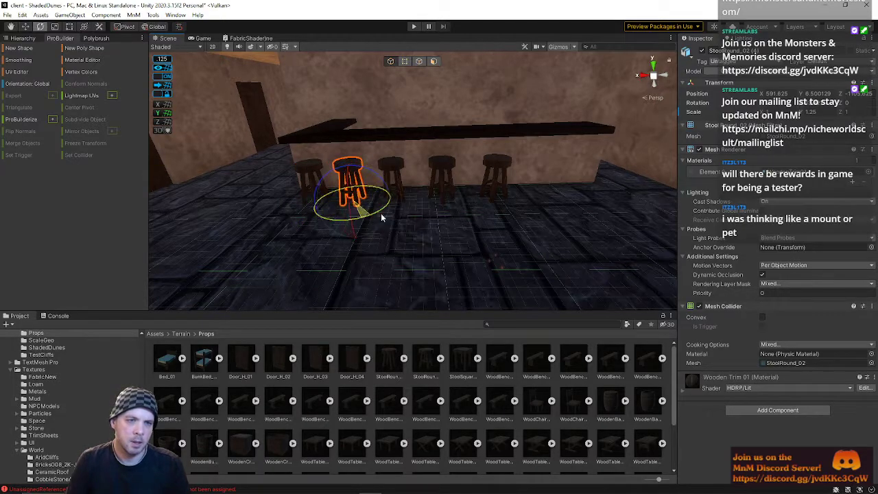
right_click_drag(417, 203, 450, 165)
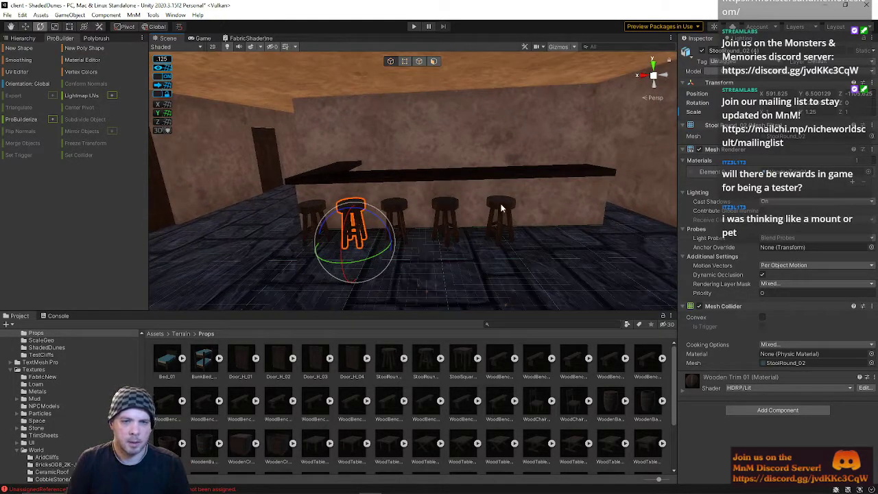
- Add two stool copies toward the far end of the counter, one at X 588, and rotate each differently
left_click(493, 234)
key("w")
left_click_drag(493, 246, 512, 243)
key("ctrl+d")
key("e")
left_click_drag(582, 262, 446, 257)
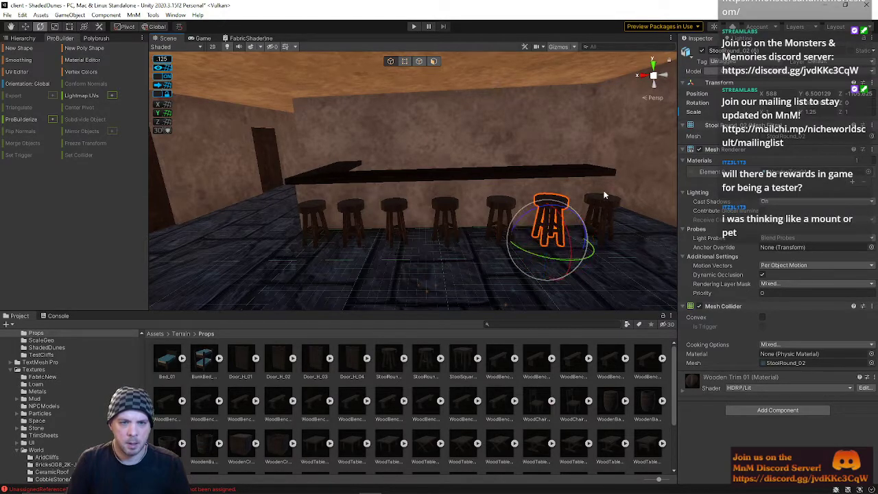
left_click(602, 200)
left_click_drag(642, 250, 425, 261)
- Go through the stools in the row and nudge the one nearest the counter's corner slightly away from the counter
left_click(382, 225)
left_click(441, 216)
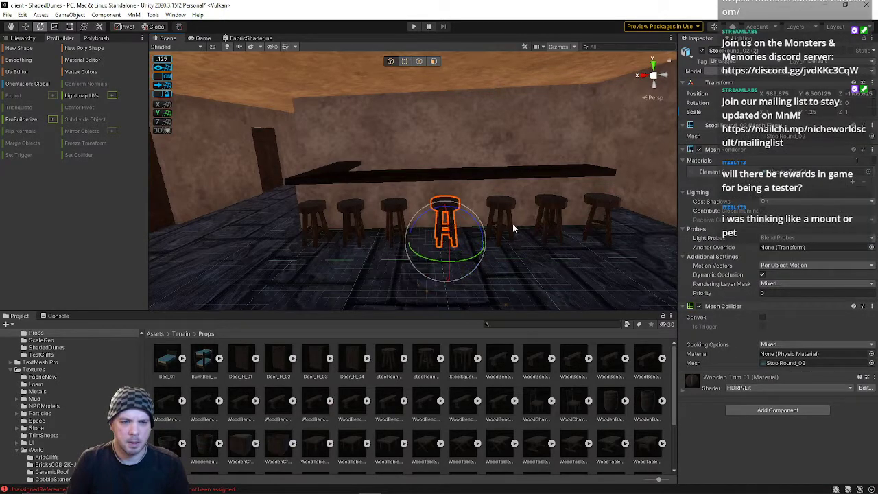
left_click(503, 218)
left_click_drag(488, 261, 501, 184, "alt")
key("w")
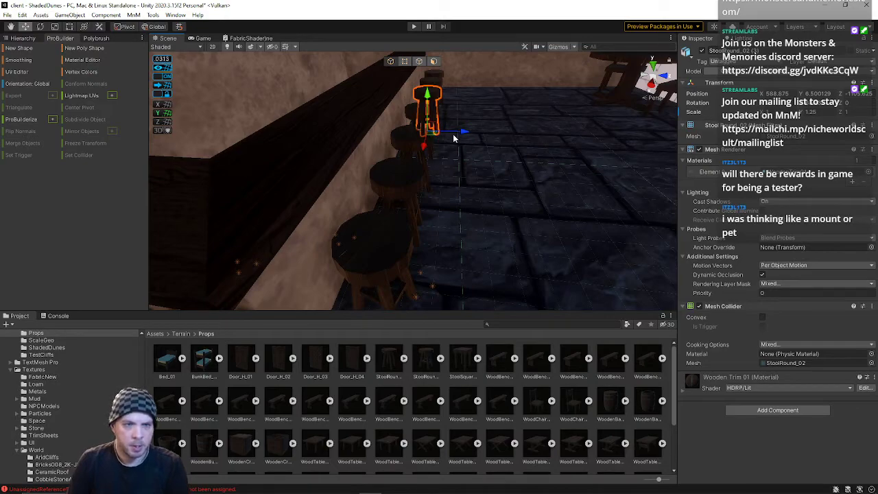
left_click(421, 168)
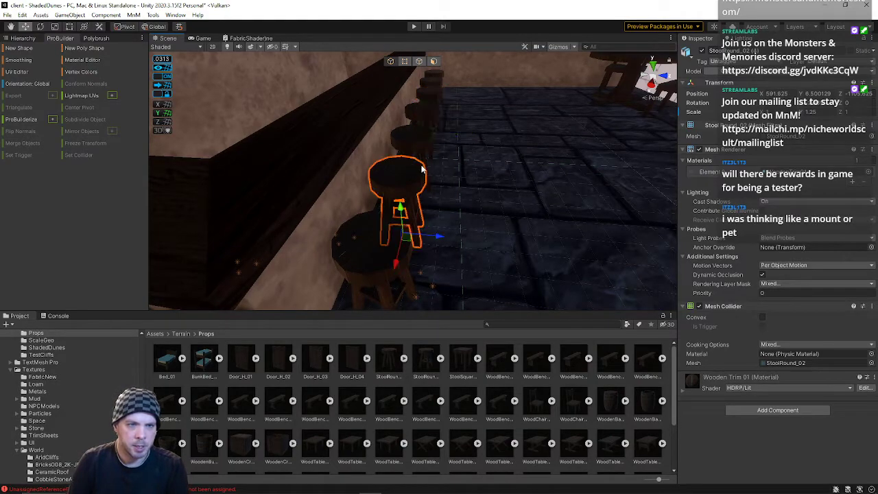
left_click(435, 240)
left_click(404, 215)
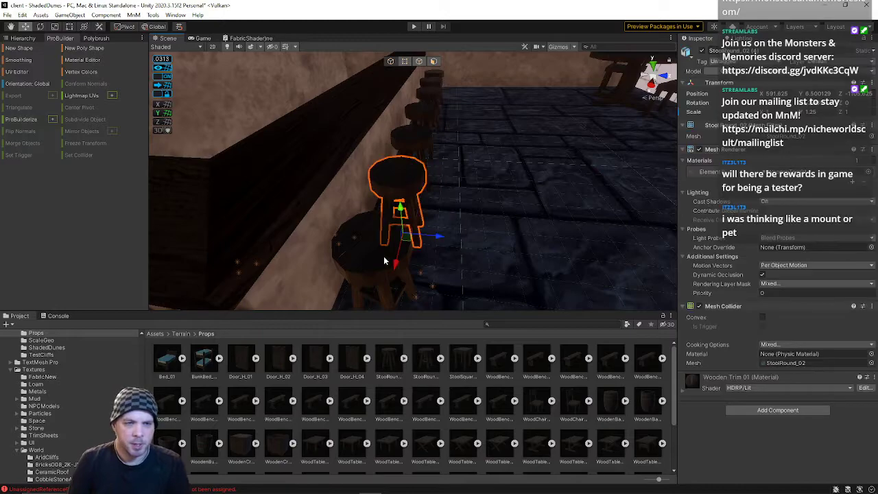
left_click(384, 258)
left_click_drag(417, 310, 423, 311)
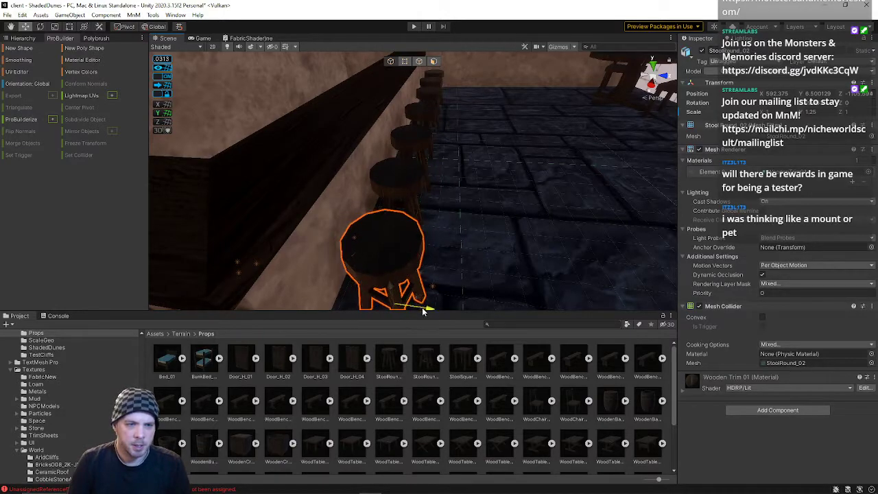
- Nudge the second stool from the corner slightly toward the counter and adjust the distance of the stool at X 588
left_click(395, 183)
left_click(417, 150)
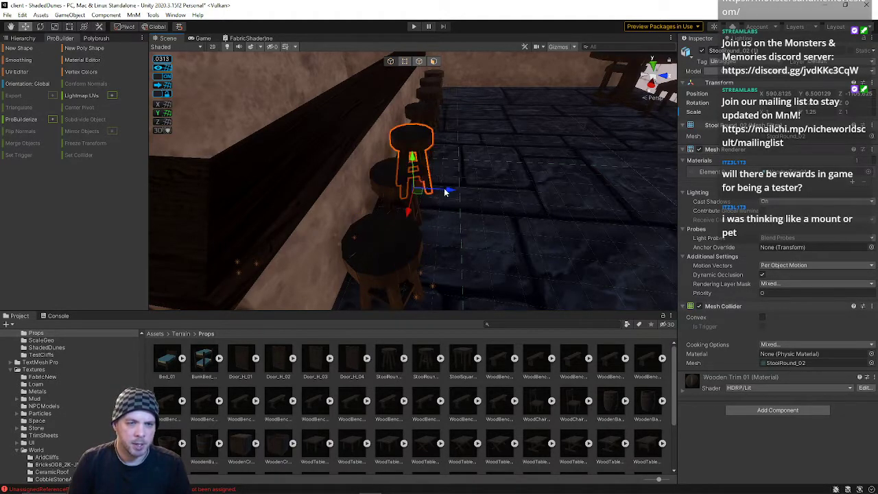
left_click(422, 190)
left_click_drag(437, 234, 436, 237)
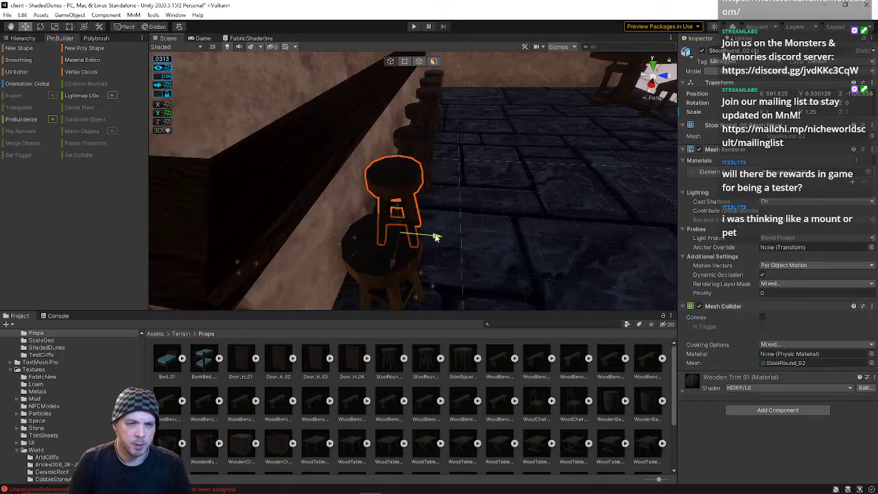
left_click(429, 81)
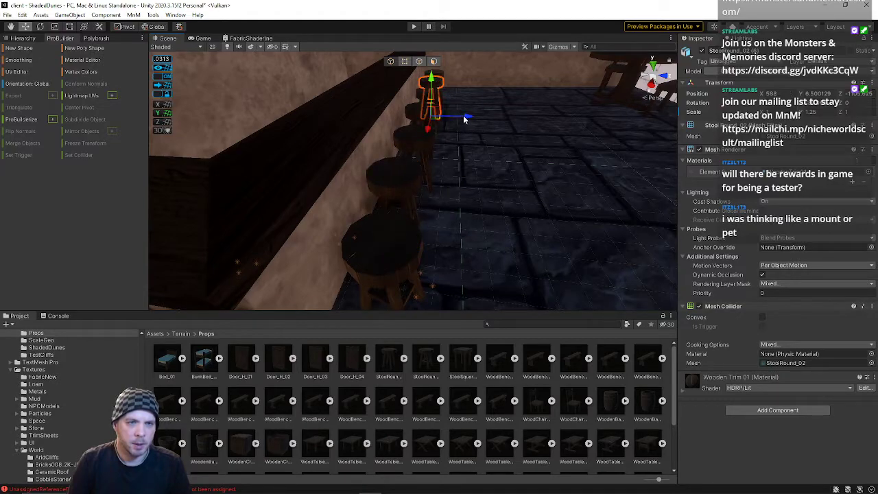
left_click_drag(464, 119, 464, 118)
- Position a round stool around the corner beside the counter's short leg at X 593.4688
left_click_drag(425, 73, 398, 279)
left_click(478, 190)
left_click(491, 168)
left_click_drag(459, 302, 360, 224)
key("w")
right_click_drag(423, 196, 286, 129)
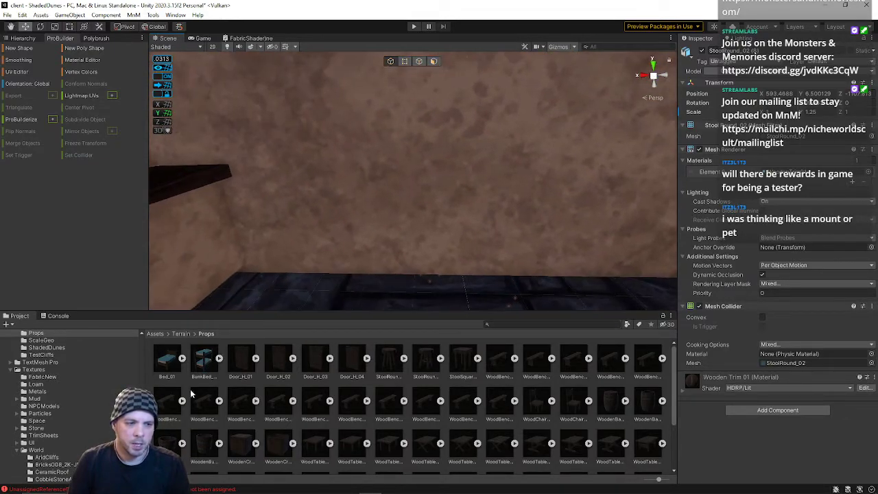
- Place a WoodenBucket_01 from the Props folder behind the counter and turn it on its side
left_click_drag(167, 443, 306, 259)
key("e")
right_click_drag(304, 256, 404, 202)
left_click_drag(410, 207, 496, 185)
key("ctrl+z")
- Pull the bucket out of the back wall and raise it above the counter to X 591.625, Y 8.375
key("w")
left_click_drag(406, 234, 373, 237)
key("ctrl+z")
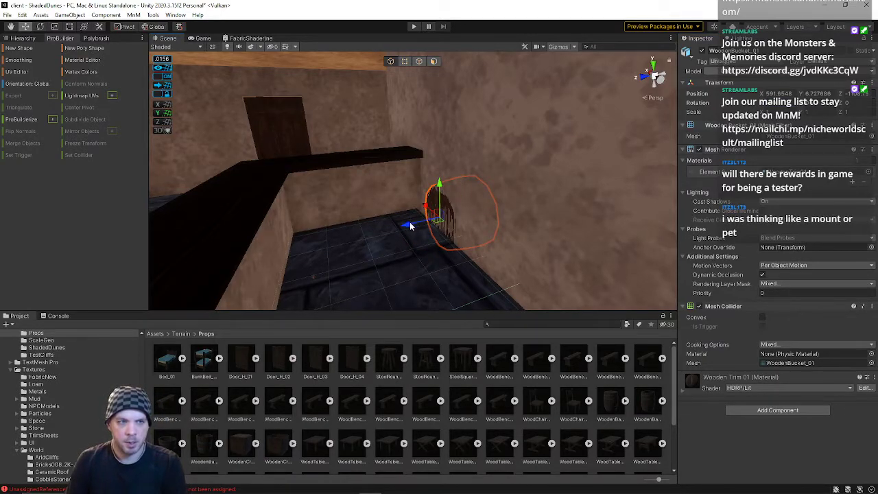
left_click_drag(406, 229, 371, 236)
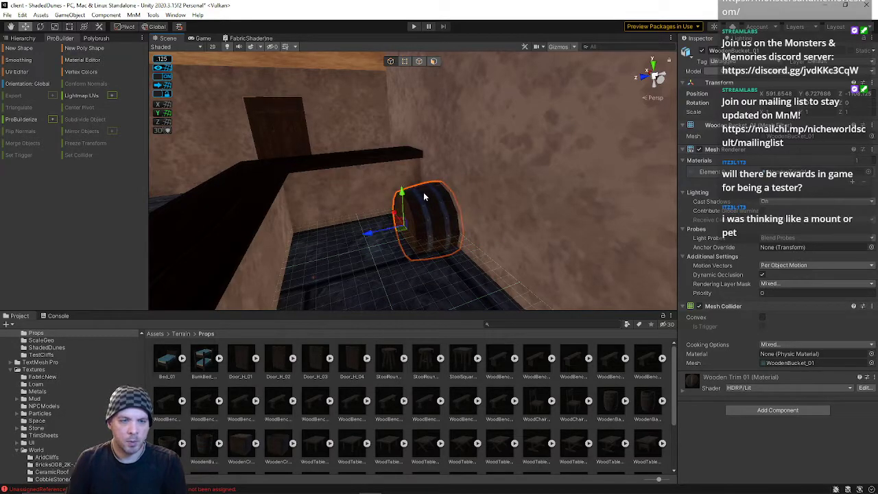
left_click_drag(403, 195, 399, 78)
right_click_drag(398, 125, 268, 178)
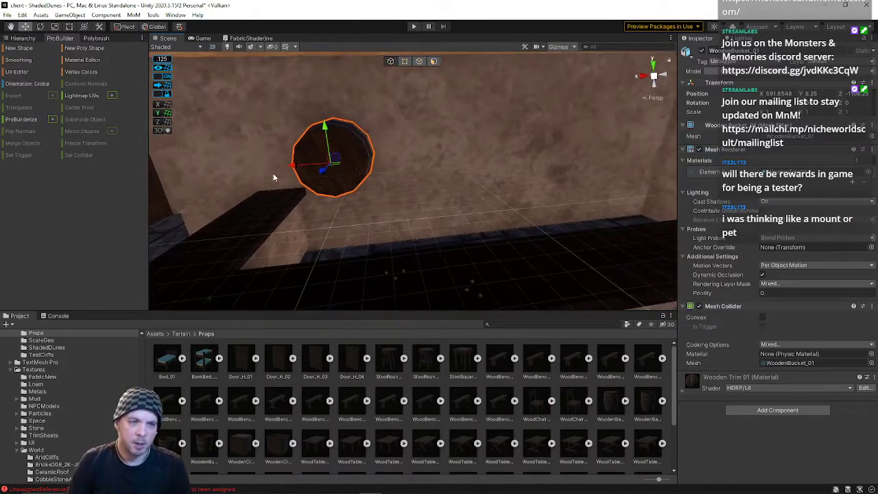
left_click_drag(293, 169, 299, 170)
left_click_drag(326, 126, 325, 118)
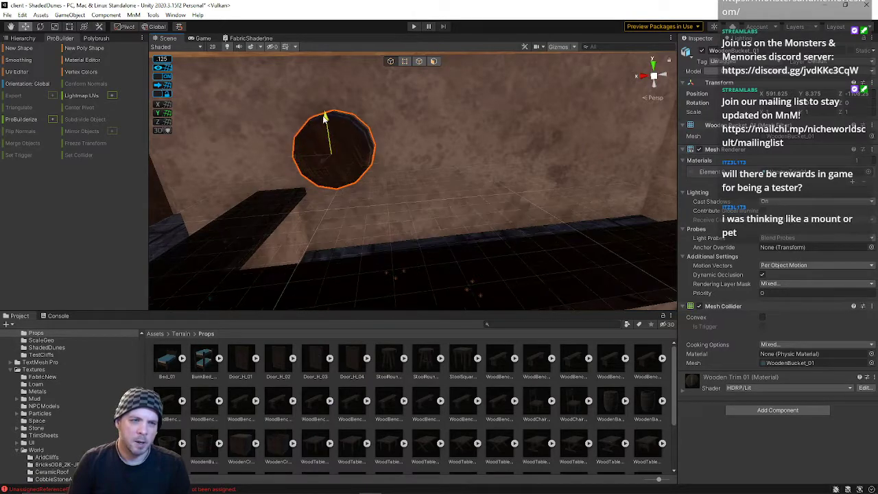
- Duplicate the bucket twice along the back wall to form a row of three, with the middle one at X 590.375
key("ctrl+d")
left_click_drag(290, 159, 402, 152)
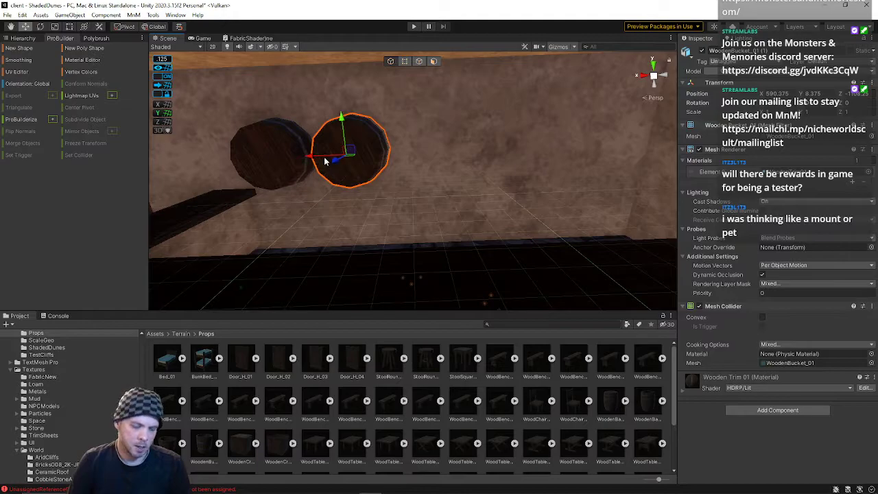
left_click_drag(307, 157, 374, 153)
left_click(347, 131)
key("ctrl+d")
left_click_drag(320, 158, 396, 159)
mouse_move(397, 160)
right_mouse_down()
mouse_move(401, 173)
mouse_move(408, 160)
right_mouse_up()
key("s")
- Rotate the middle bucket around its own axis to a Z rotation of 90 and select the first bucket
key("w")
left_click(409, 162)
key("e")
left_click_drag(423, 138, 405, 237)
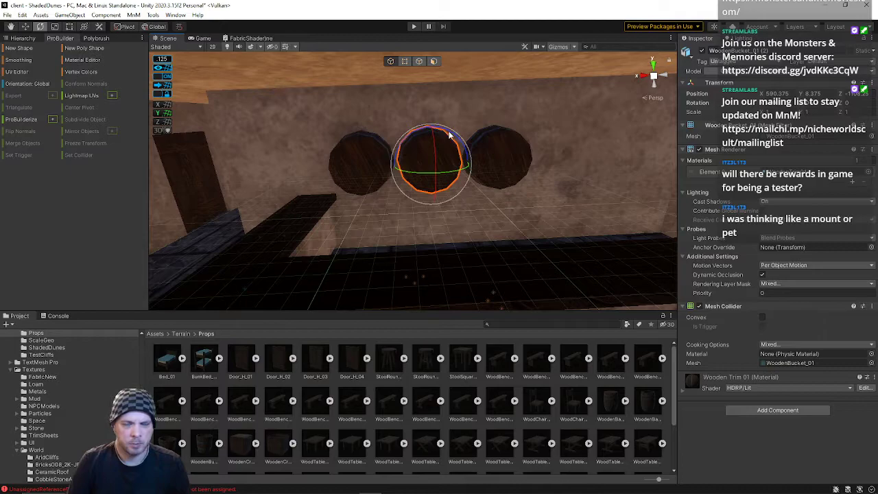
left_click_drag(444, 132, 649, 218)
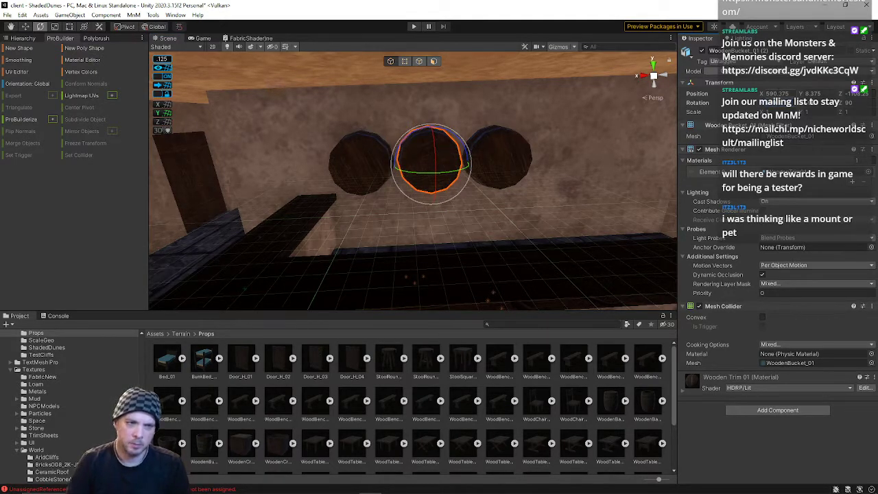
left_click(370, 185)
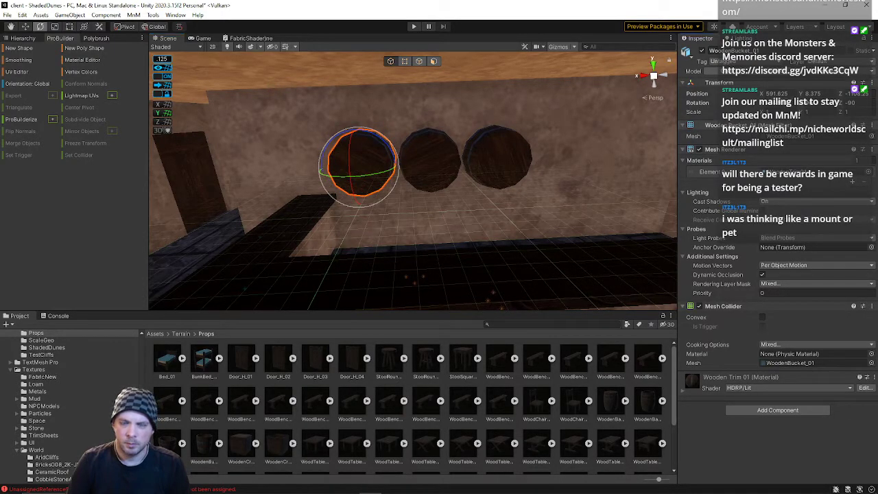
- Rotate the third bucket to a Z rotation of 90 and turn the first bucket around its own axis
left_click(514, 160)
left_click_drag(487, 132, 556, 122)
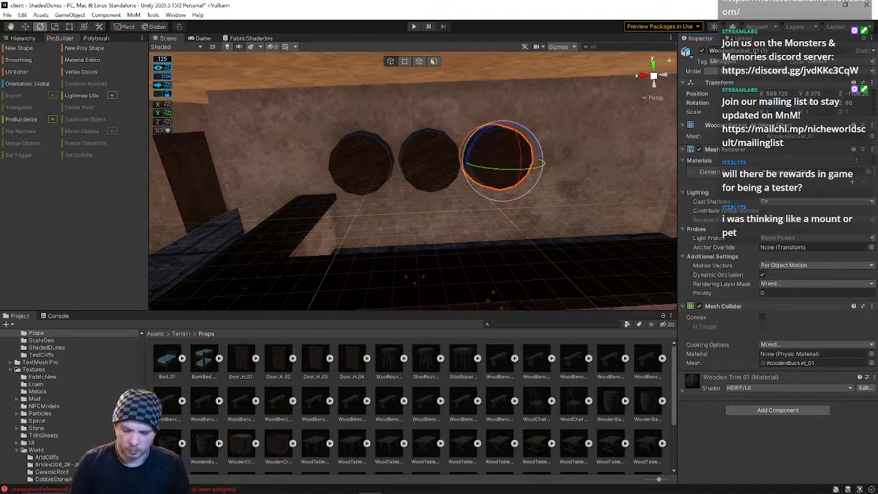
left_click(396, 215)
right_click_drag(396, 215, 395, 190)
key("w")
key("s")
left_click(345, 176)
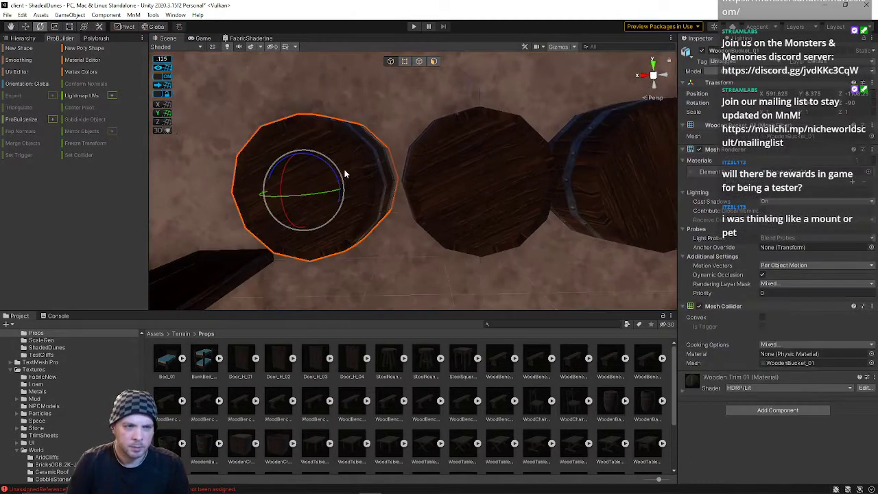
left_click_drag(331, 175, 340, 197)
- Adjust the third bucket's rotation around its own axis so it faces out from the back wall
key("d")
right_click_drag(466, 202, 456, 180)
key("s")
left_click(456, 180)
left_click_drag(429, 166, 436, 211)
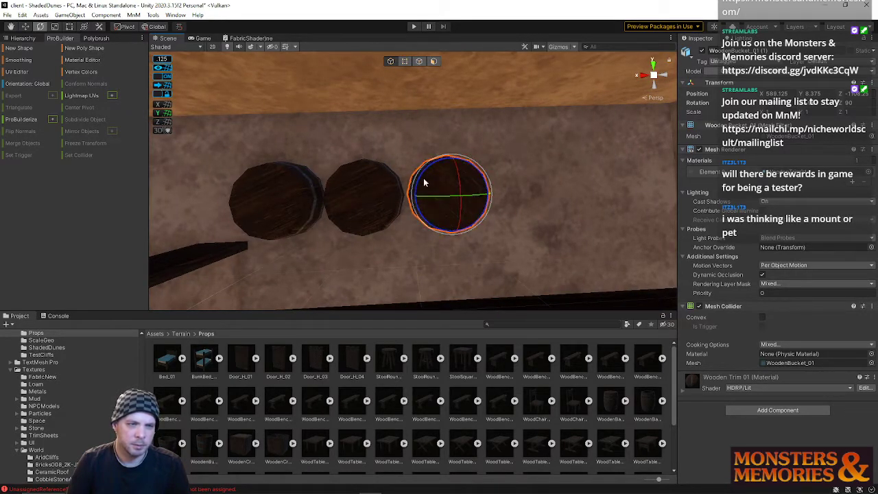
mouse_move(424, 177)
left_mouse_down()
mouse_move(506, 166)
mouse_move(580, 235)
mouse_move(476, 244)
mouse_move(414, 235)
mouse_move(365, 254)
mouse_move(381, 243)
mouse_move(376, 233)
left_mouse_up()
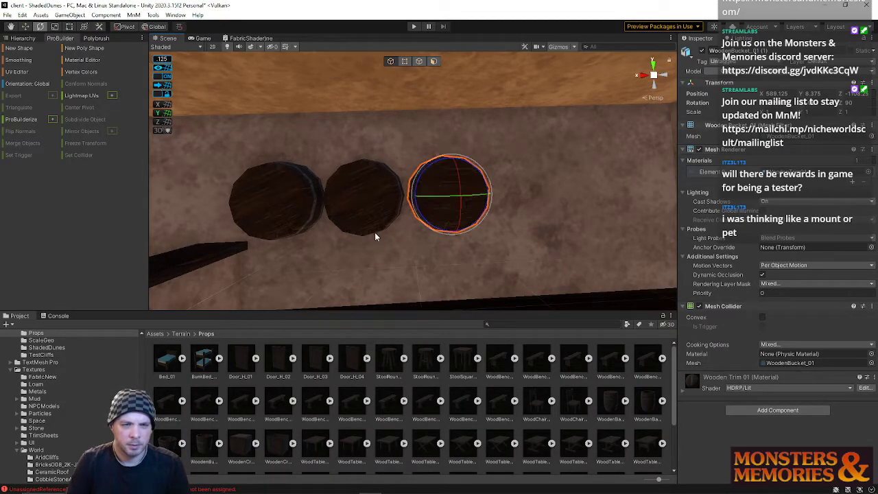
- Delete the middle and first buckets from the row on the back wall
left_click(361, 215)
key("Delete")
left_click(280, 198)
key("Delete")
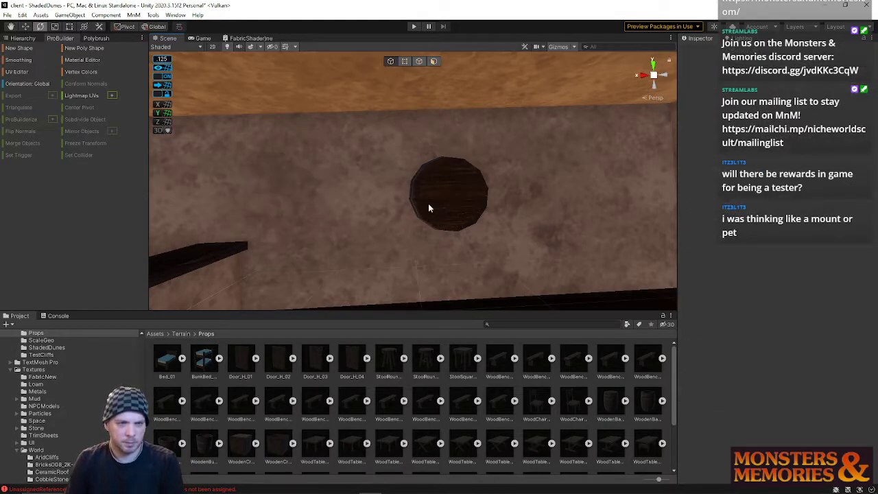
- Duplicate the remaining bucket twice along the back wall to rebuild the row of three, and select all three
left_click(420, 214)
key("w")
key("ctrl+d")
left_click_drag(402, 197, 234, 200)
key("ctrl+d")
scroll(371, 200, "down", 3)
mouse_move(417, 203)
middle_mouse_down()
mouse_move(426, 200)
mouse_move(404, 198)
middle_mouse_up()
left_click(367, 190, "shift")
left_click(417, 192, "shift")
key("d")
right_click_drag(375, 214, 401, 204)
key("a")
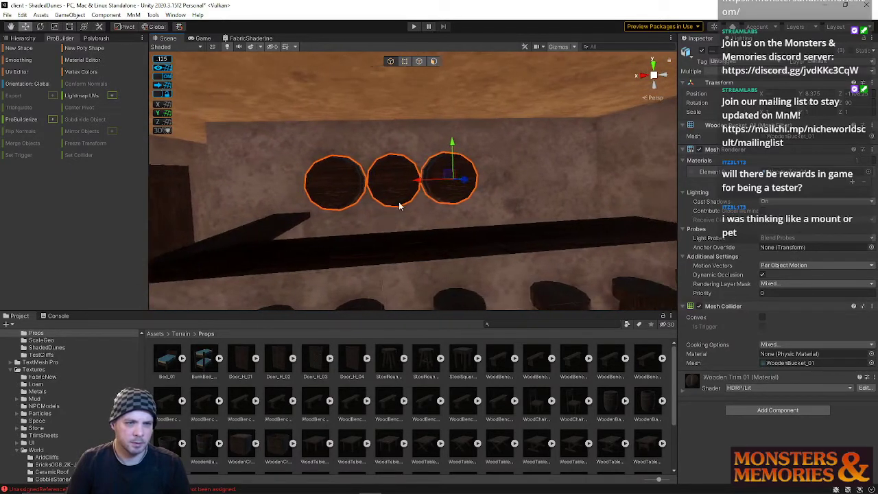
- Space the three buckets slightly apart and shift the whole row along X on the back wall
left_click(398, 180)
left_click(425, 186)
left_click(396, 191, "shift")
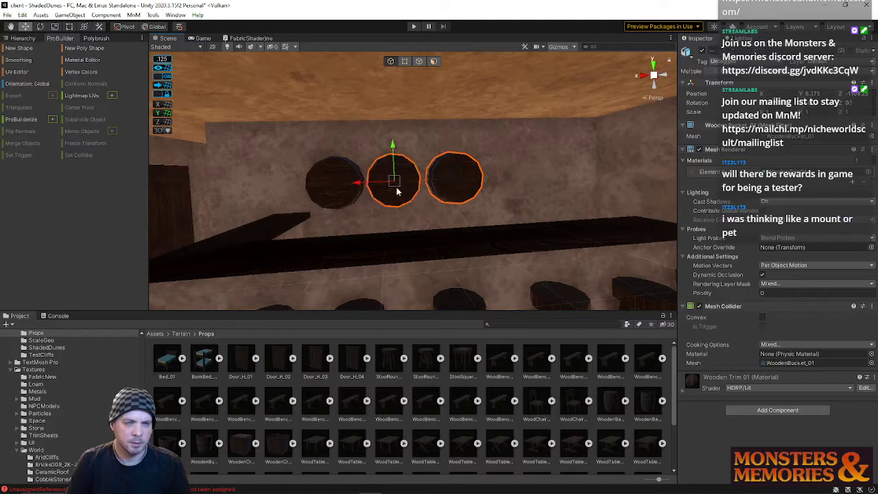
left_click_drag(364, 186, 369, 185)
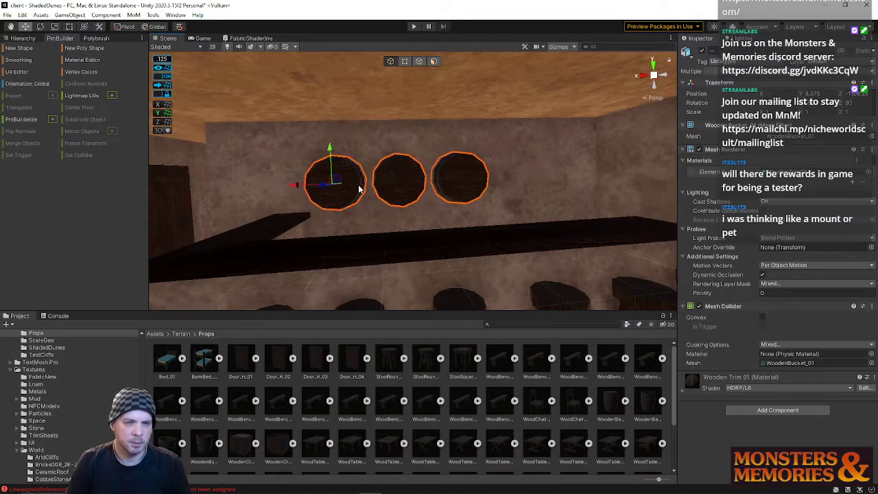
left_click_drag(295, 188, 344, 187)
- Inspect the bucket row from the side and from above to check its fit against the back wall
right_click_drag(341, 188, 496, 182)
left_click(362, 195)
left_click(468, 177)
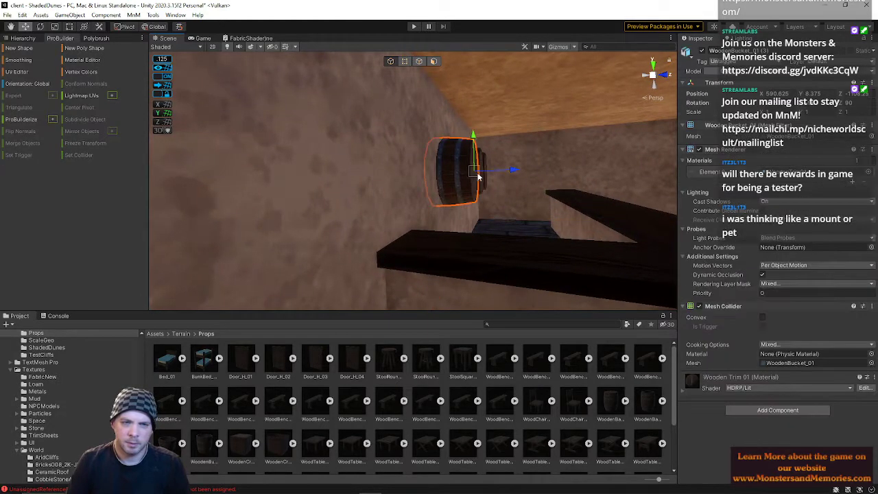
key("f")
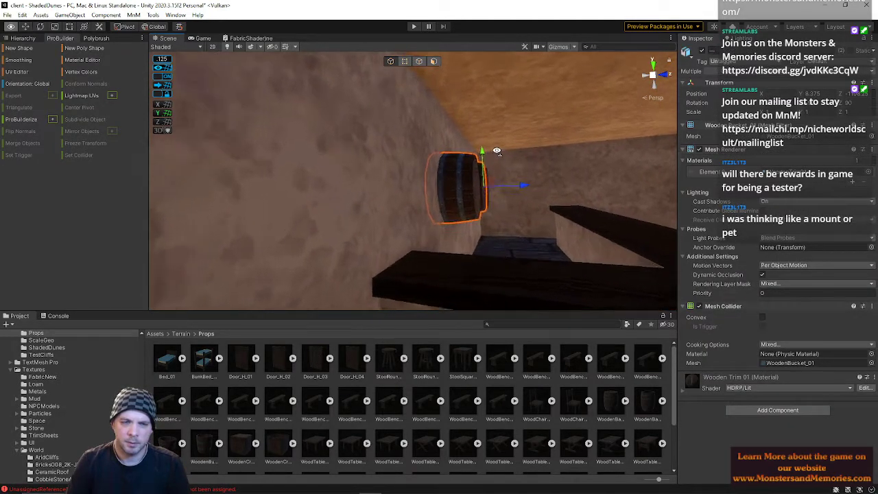
right_click_drag(496, 176, 423, 231)
left_click(484, 226)
left_click(545, 164)
right_click_drag(544, 165, 271, 281)
- Shift the floor mesh's edges behind the counter to line up with the counter base, back wall and far end
left_click(451, 225)
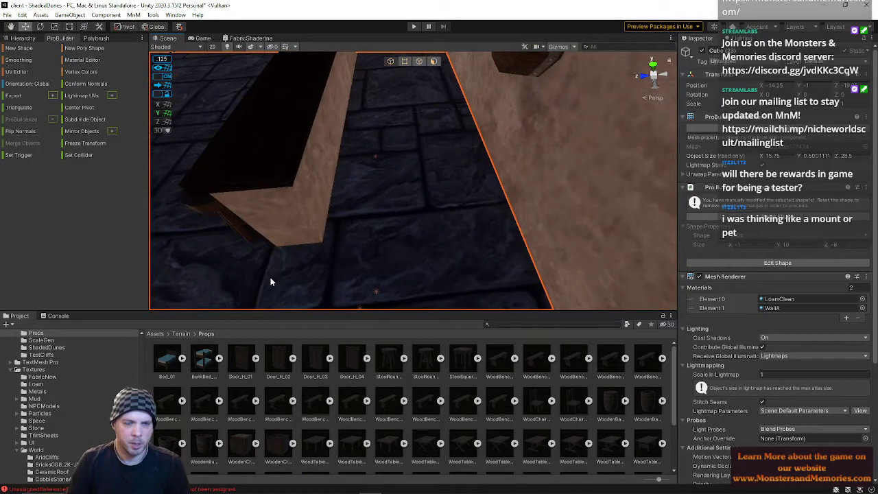
left_click(419, 62)
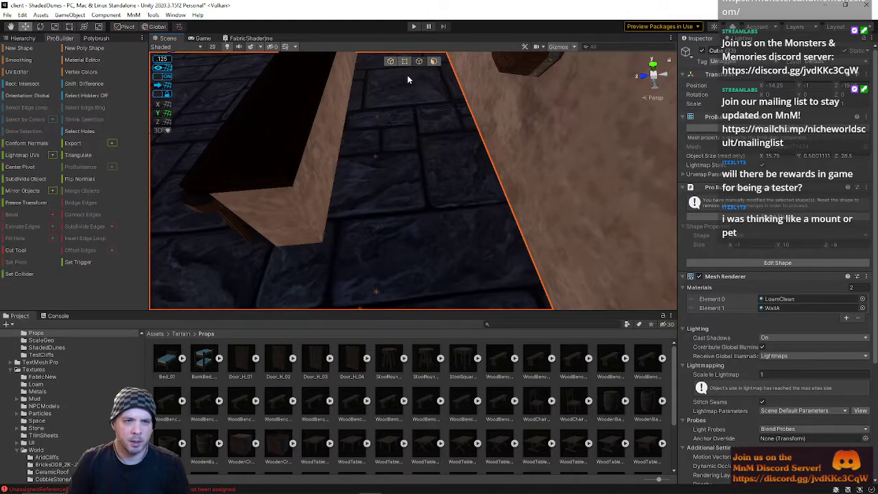
right_click_drag(397, 127, 378, 97)
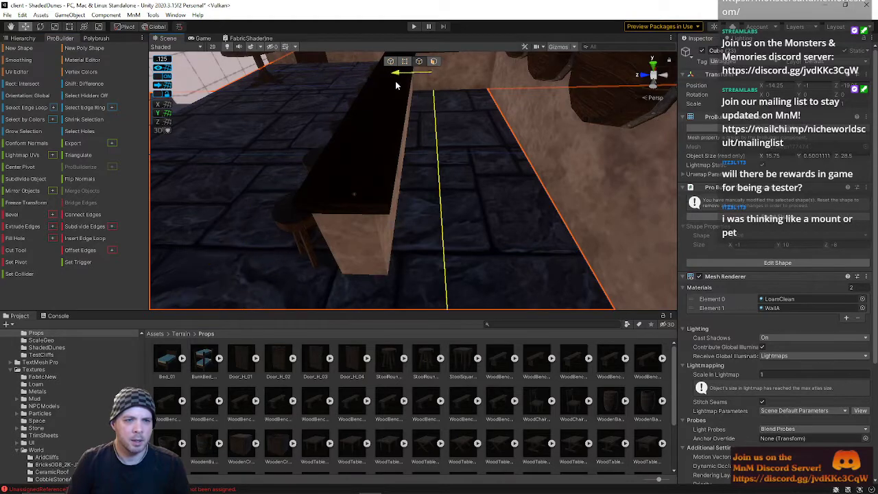
right_click_drag(453, 155, 483, 205)
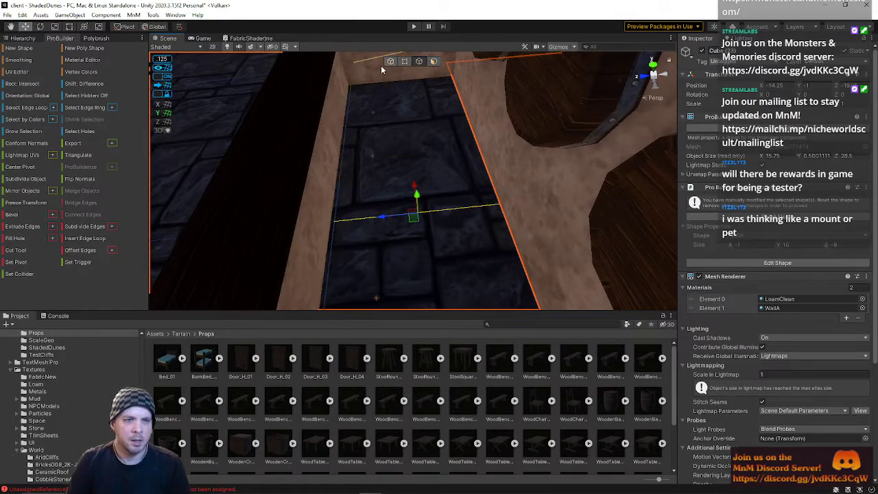
right_click_drag(362, 205, 400, 104)
left_click_drag(371, 168, 374, 169)
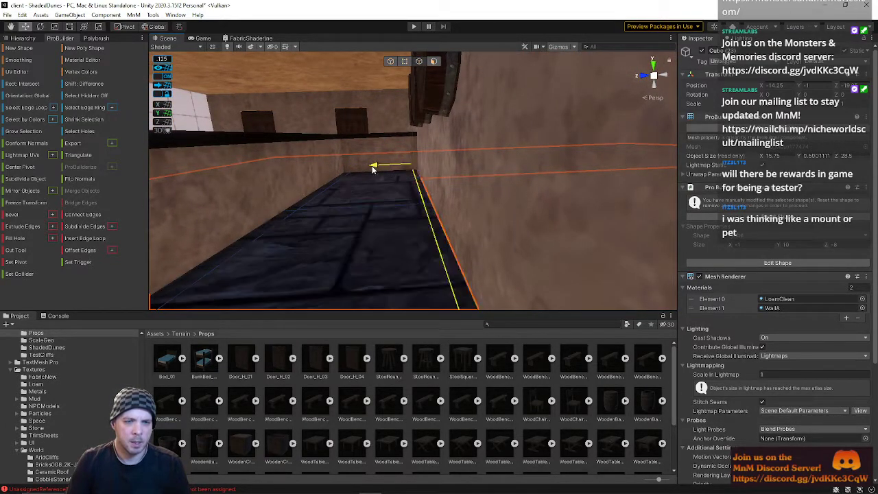
right_click_drag(360, 173, 379, 236)
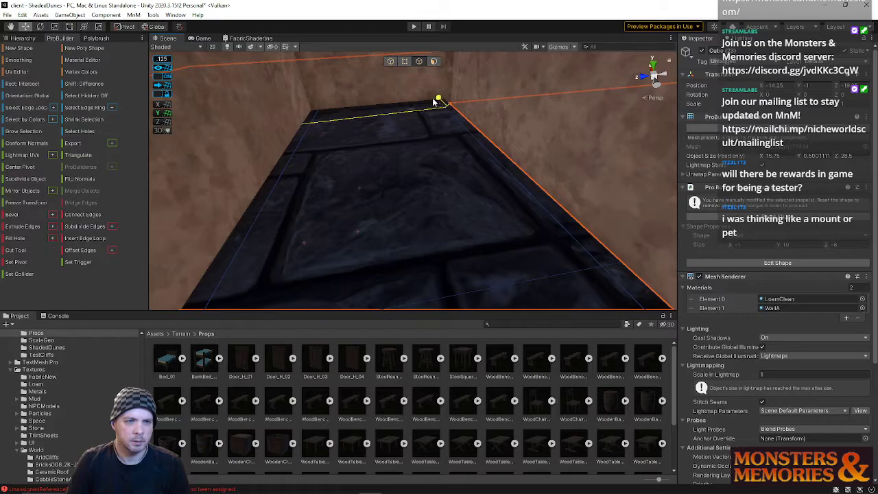
right_click_drag(406, 142, 629, 272)
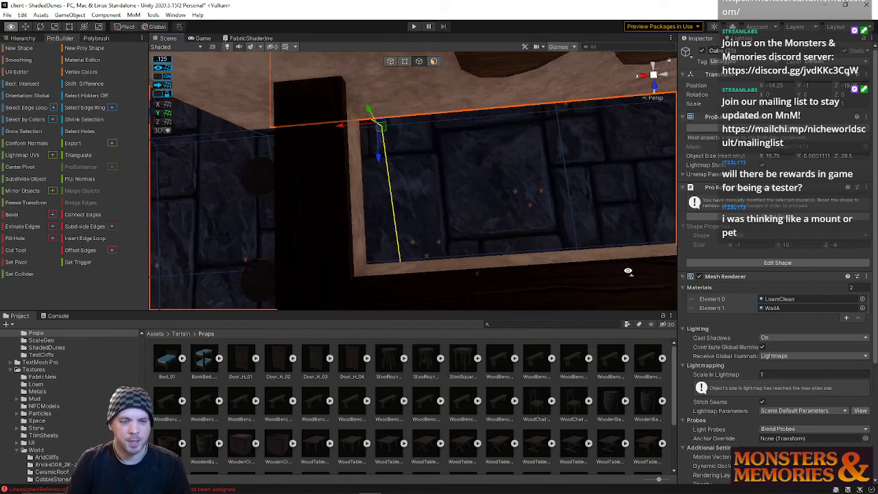
- Move the floor vertices at the counter's inner corner along X toward the counter base
left_click(404, 61)
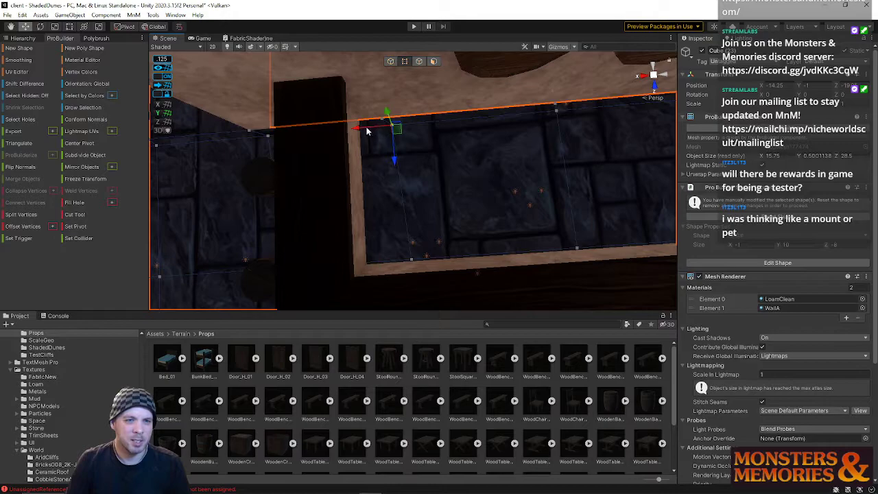
right_click_drag(401, 158, 408, 202)
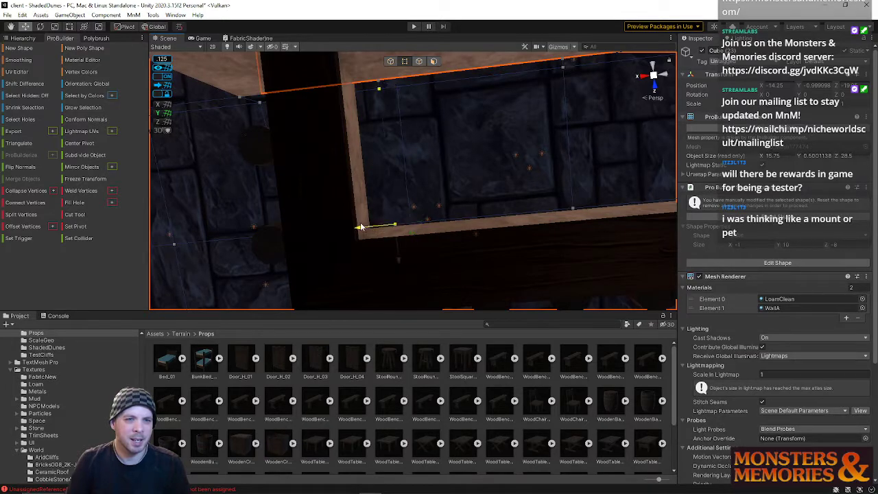
right_click_drag(426, 150, 390, 25)
left_click(437, 61)
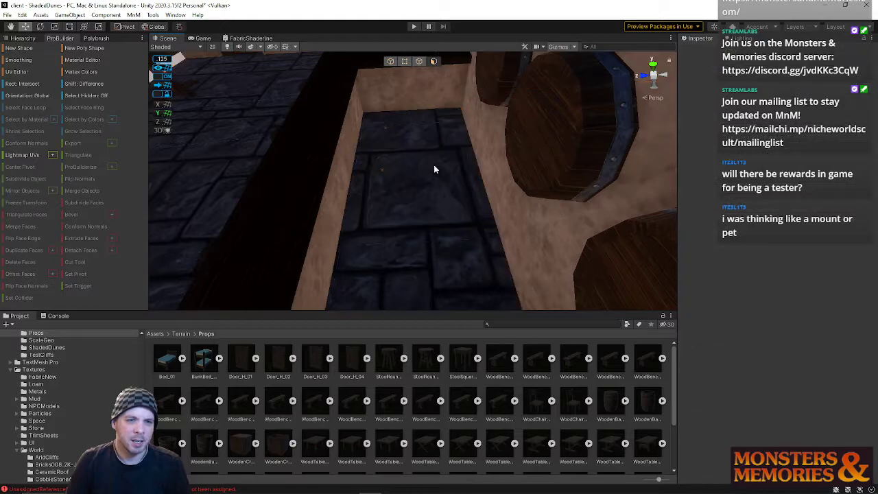
left_click(429, 162)
mouse_move(411, 144)
left_mouse_down()
mouse_move(415, 188)
mouse_move(408, 143)
mouse_move(406, 160)
mouse_move(401, 152)
left_mouse_up()
key("ctrl+z")
- Examine the passage behind the counter and the building's surroundings outside
right_click_drag(416, 156, 394, 149)
key("w")
key("s")
key("w")
key("s")
right_click_drag(462, 178, 85, 83)
left_click(476, 229)
right_click_drag(378, 241, 328, 204)
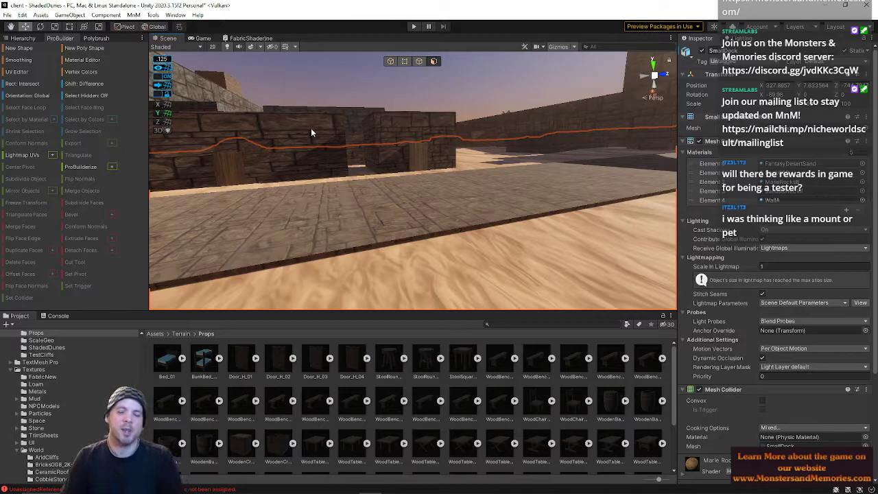
right_click_drag(349, 129, 517, 116)
right_click_drag(369, 142, 381, 217)
right_click_drag(502, 253, 212, 124)
right_click_drag(644, 200, 498, 136)
right_click_drag(598, 133, 569, 111)
- Move the L-shaped counter along X to -13.75
left_click(441, 128)
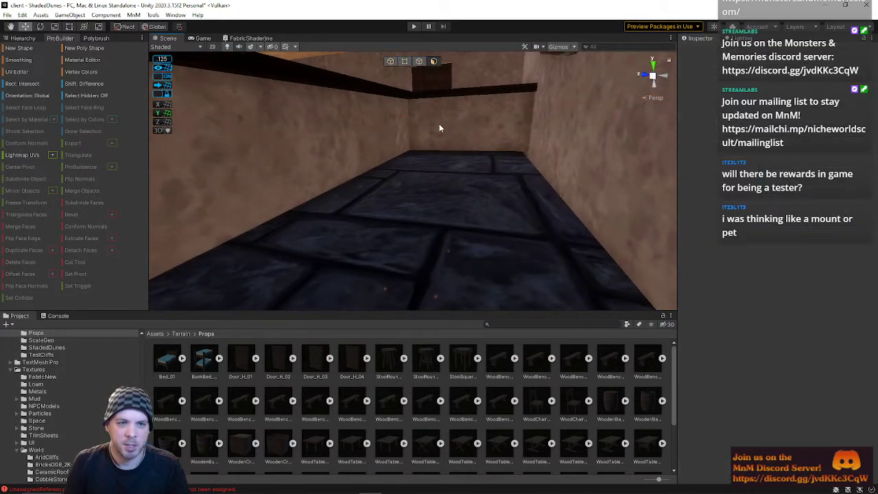
left_click(379, 92)
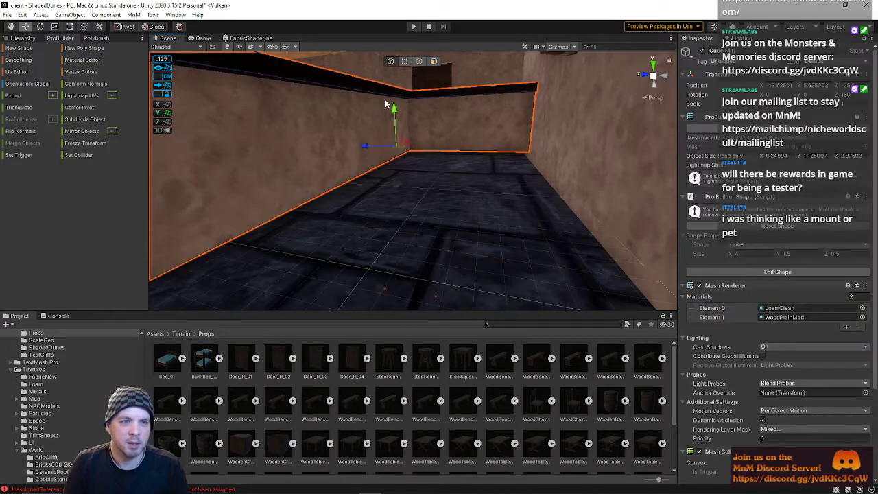
key("f")
right_click_drag(422, 115, 594, 173)
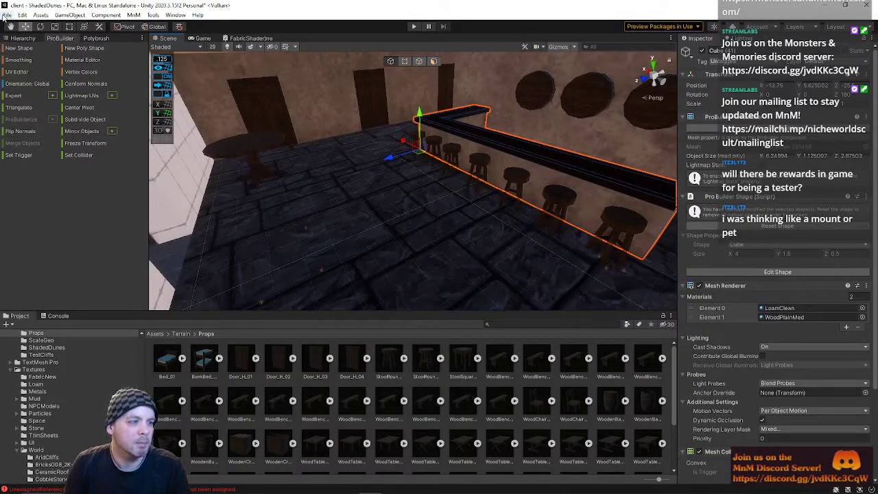
- Save the ShadedDunes scene and open the Zone scene
left_click(6, 15)
left_click(34, 59)
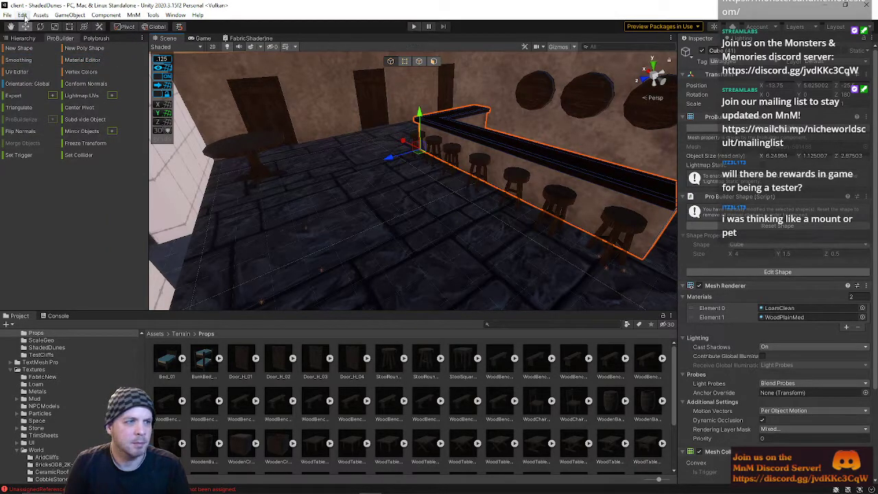
left_click(7, 15)
left_click(148, 58)
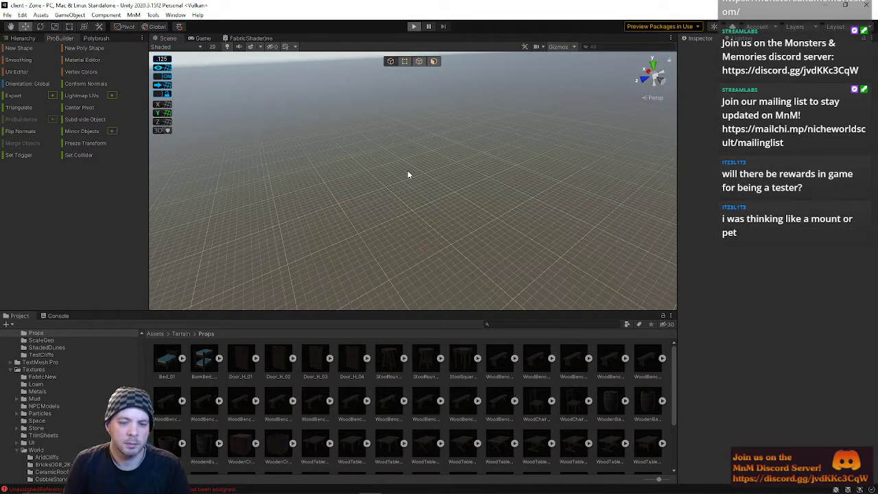
- Start play mode, connect to TestWorld and enter the world with the level 5 Wood Elf Ranger
key("ctrl+p")
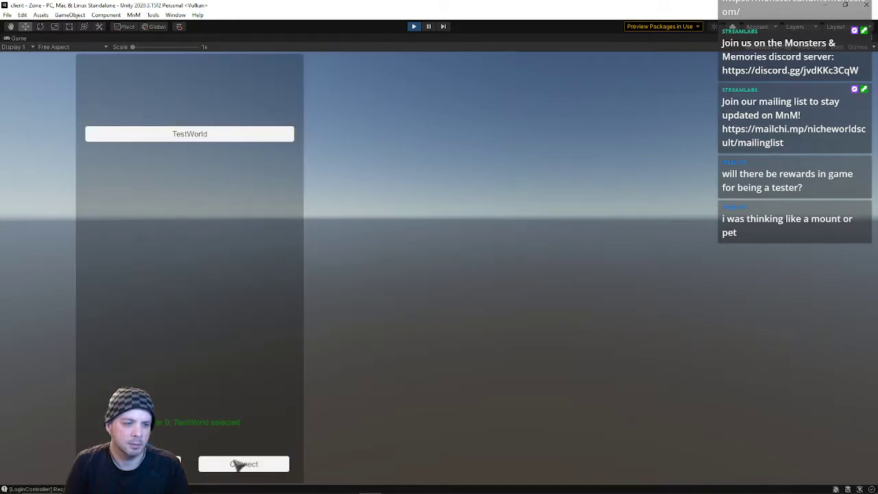
left_click(236, 465)
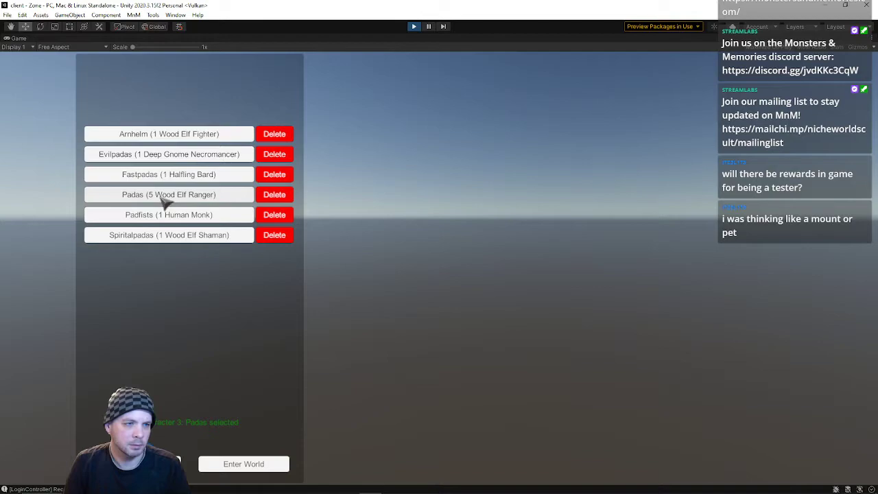
left_click(246, 465)
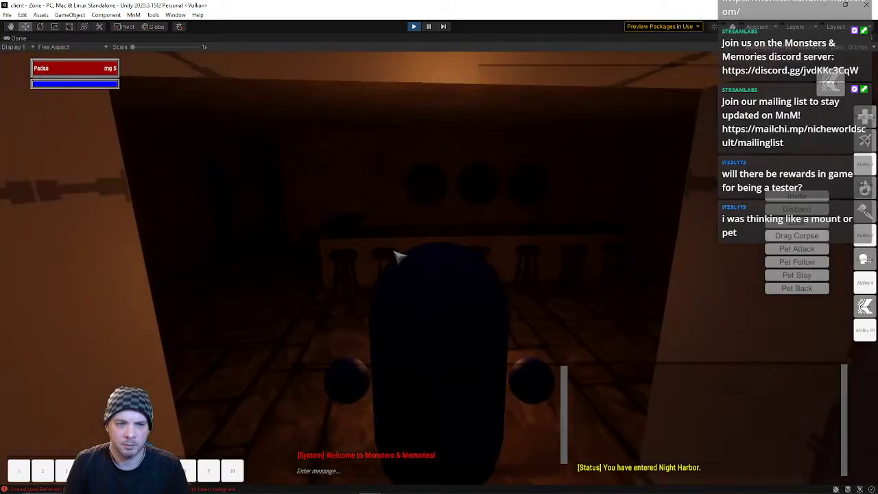
- Walk the character in from the tavern entrance and inspect the bar room and the doorways leading off it
right_click_drag(393, 254, 123, 264)
key("q")
key("w")
key("w")
key("w")
key("w")
right_click_drag(440, 266, 337, 233)
key("s")
key("w")
key("w")
key("w")
key("w")
key("w")
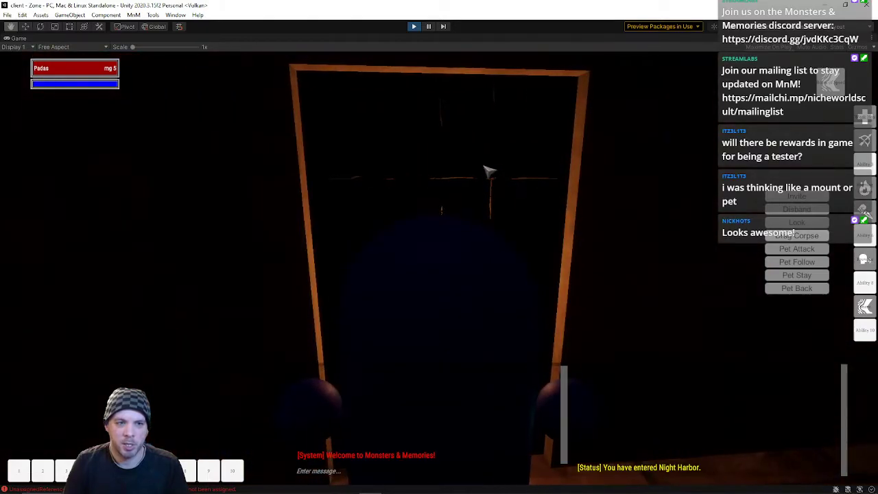
- Walk through the hallway and inspect the side doorways and the area around the short counter near the entrance
key("w")
key("d")
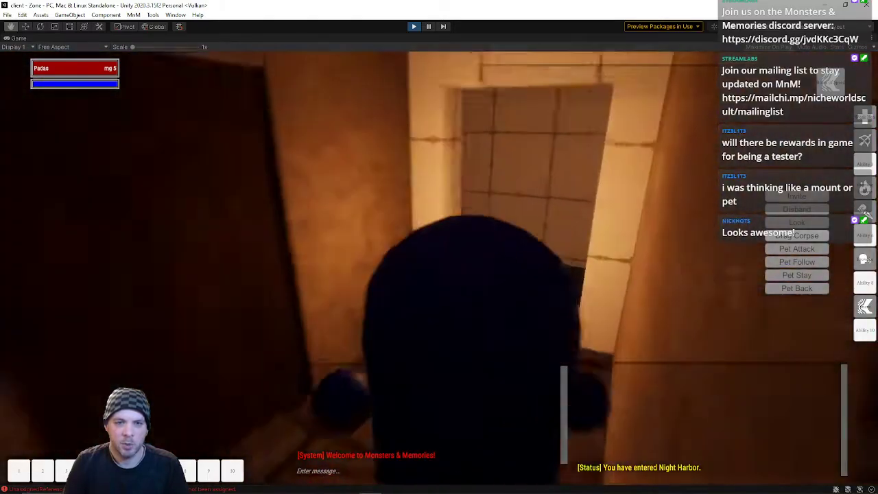
key("w")
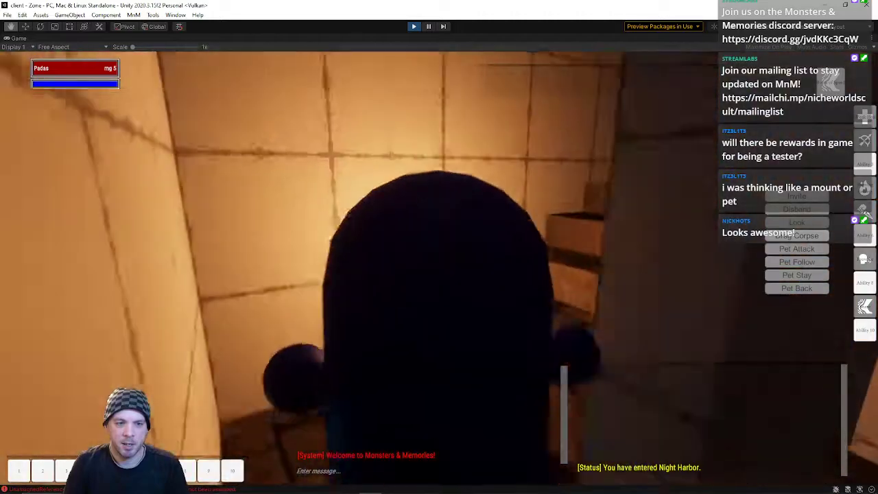
key("w")
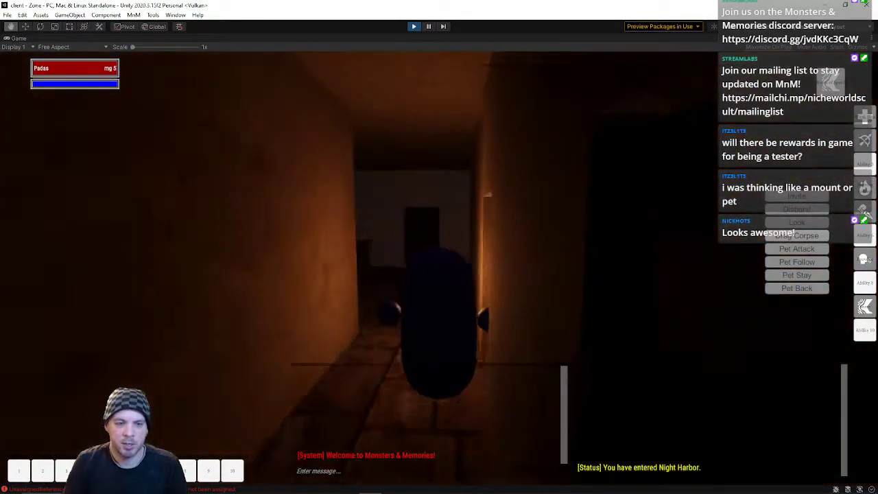
key("w")
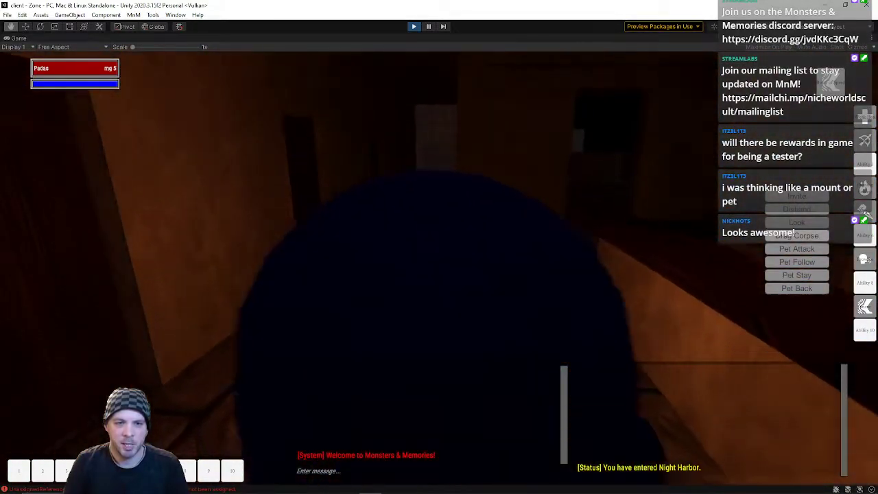
key("w")
key("w")
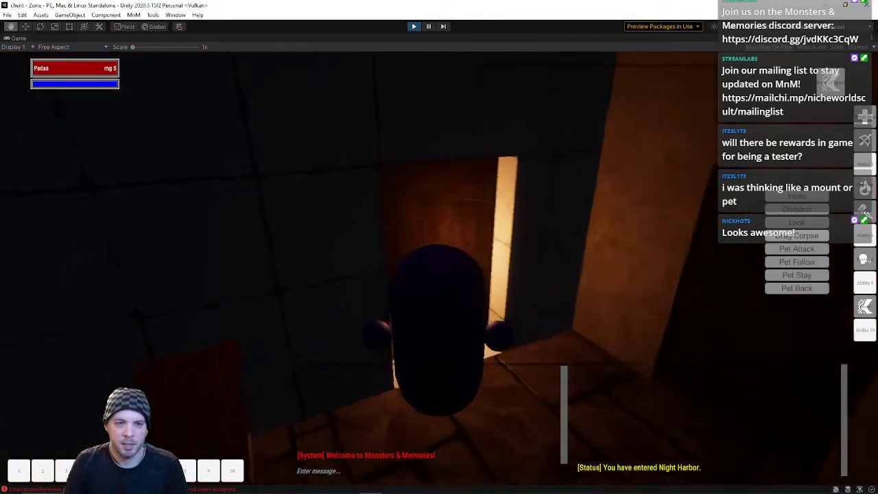
key("w")
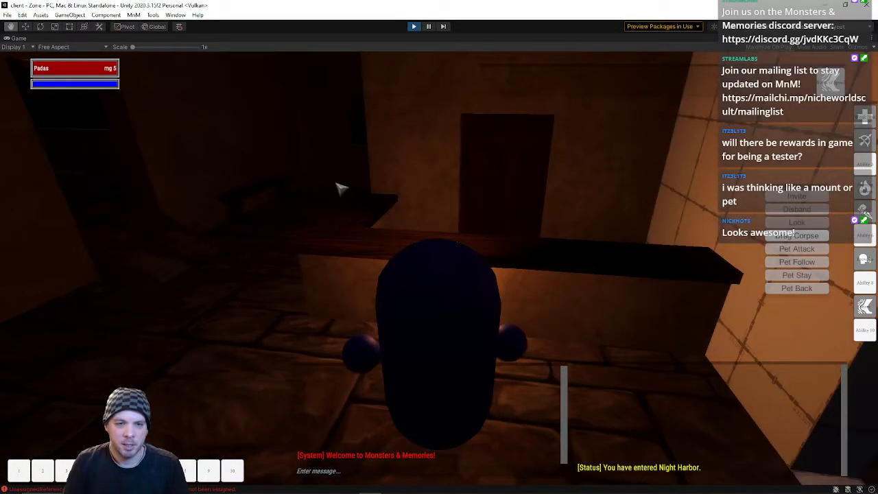
- Walk through the guest bedrooms and inspect the placement of the beds, doors and walls
right_click_drag(339, 186, 275, 186)
key("w")
right_click_drag(412, 200, 278, 199)
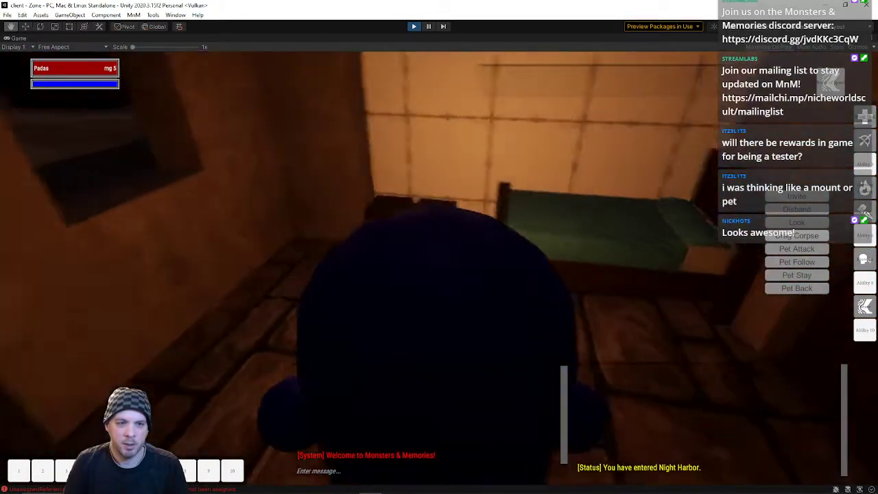
right_click_drag(363, 190, 500, 190)
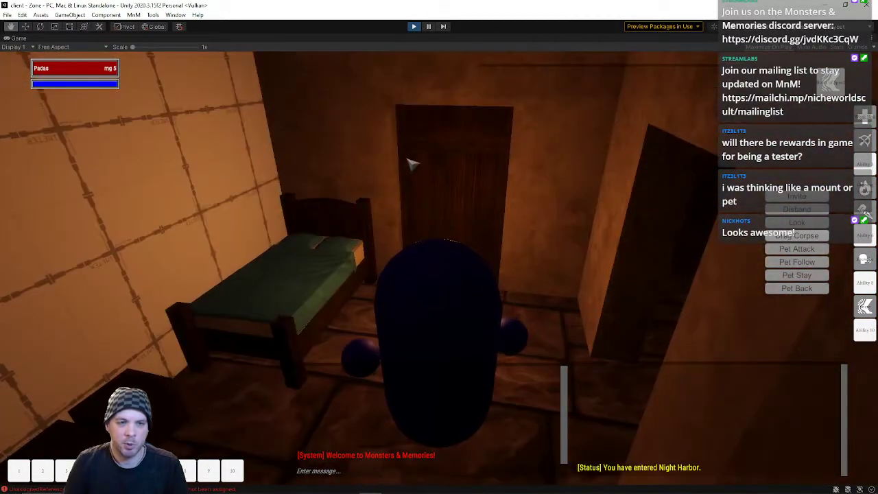
key("w")
right_click_drag(439, 206, 562, 199)
right_click_drag(437, 243, 396, 232)
key("w")
key("w")
right_click_drag(455, 223, 363, 224)
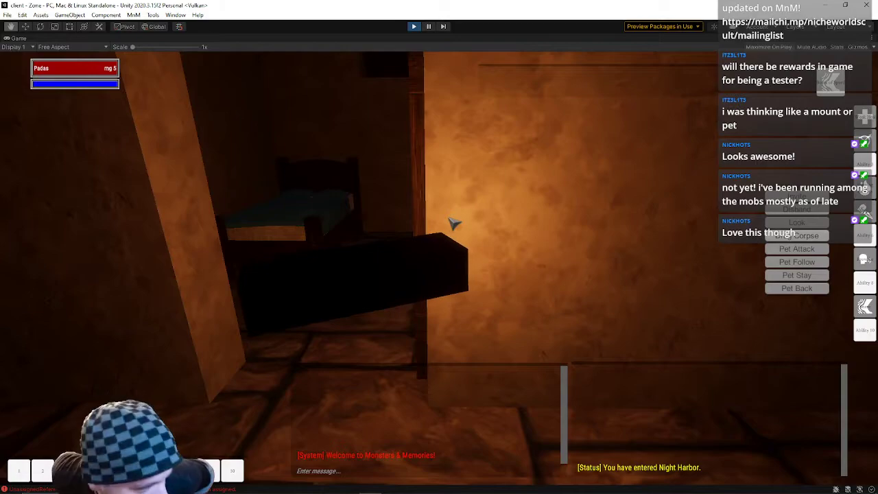
key("w")
right_click_drag(437, 116, 583, 140)
key("w")
right_click_drag(419, 143, 465, 143)
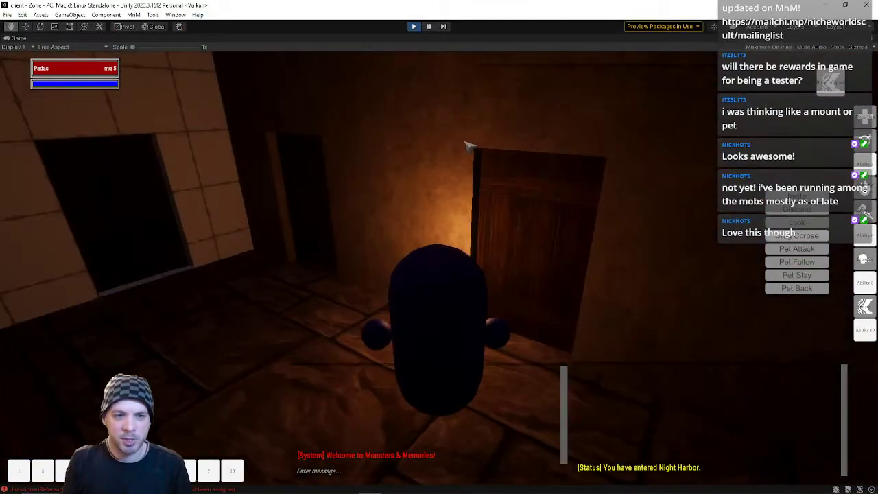
- Interact with the wooden door, then explore beyond it as far as the room with the table and chairs
left_click(516, 243)
key("w")
right_click_drag(516, 244, 618, 260)
key("w")
right_click_drag(440, 226, 540, 213)
right_click_drag(424, 233, 536, 230)
key("w")
key("w")
right_click_drag(439, 247, 343, 288)
key("w")
key("w")
key("w")
key("w")
right_click_drag(332, 59, 446, 61)
right_click_drag(439, 247, 494, 230)
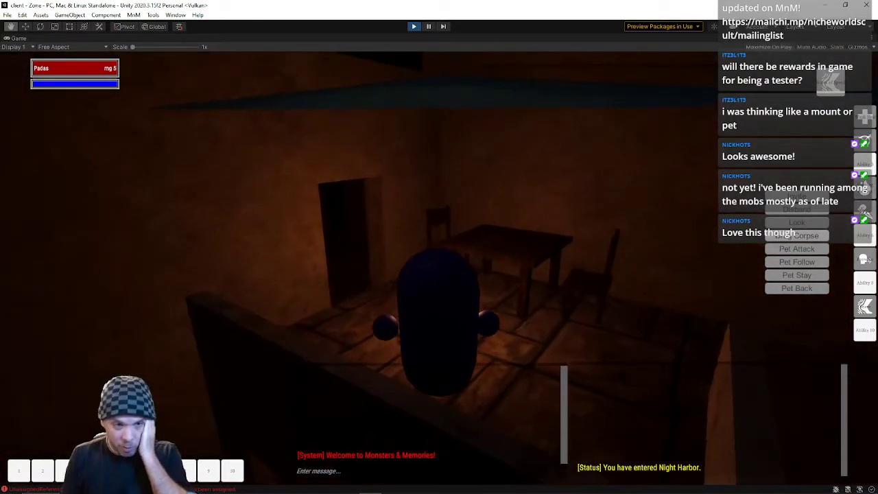
- Walk back past the short counter and outside the building, then re-enter the bar room with the stools
right_click_drag(439, 247, 621, 227)
key("w")
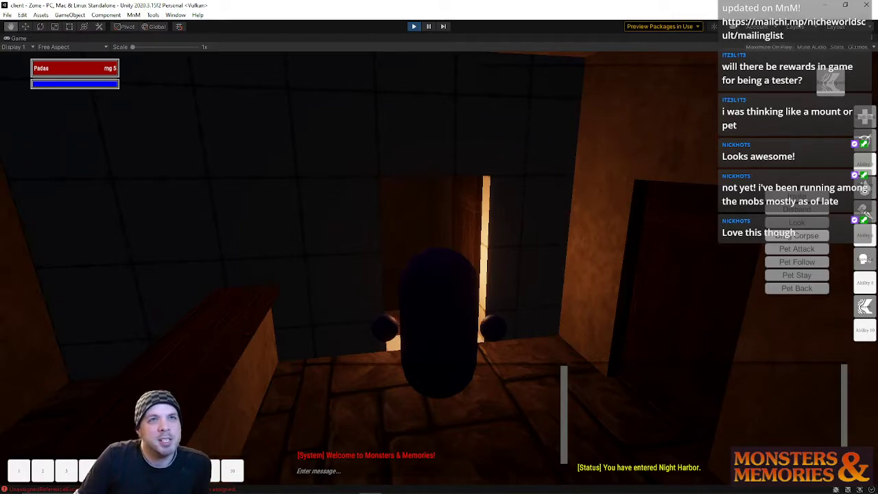
key("w")
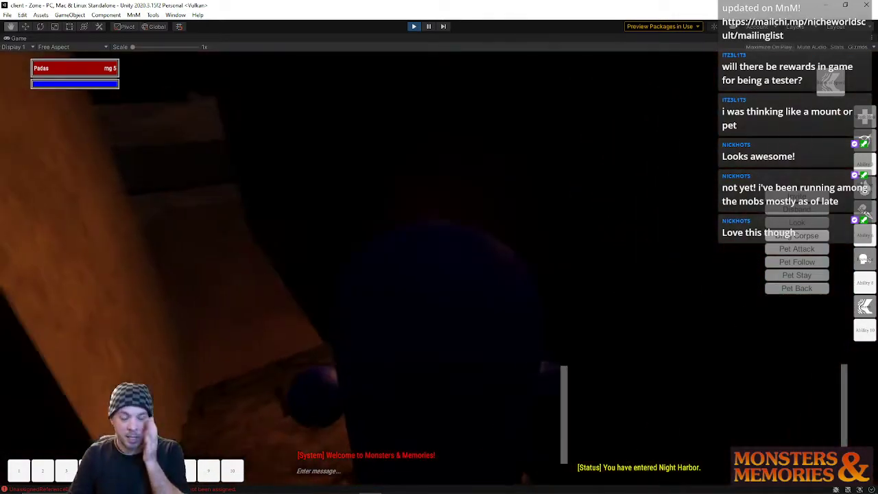
key("a")
key("a")
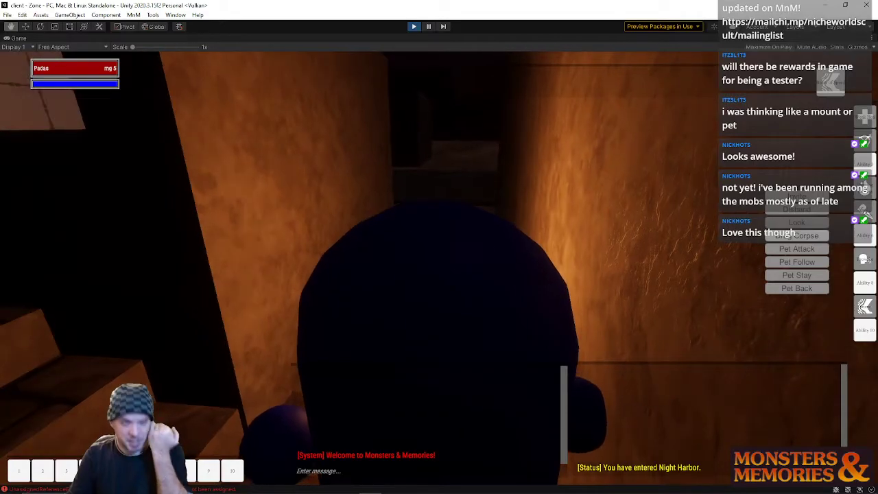
key("w")
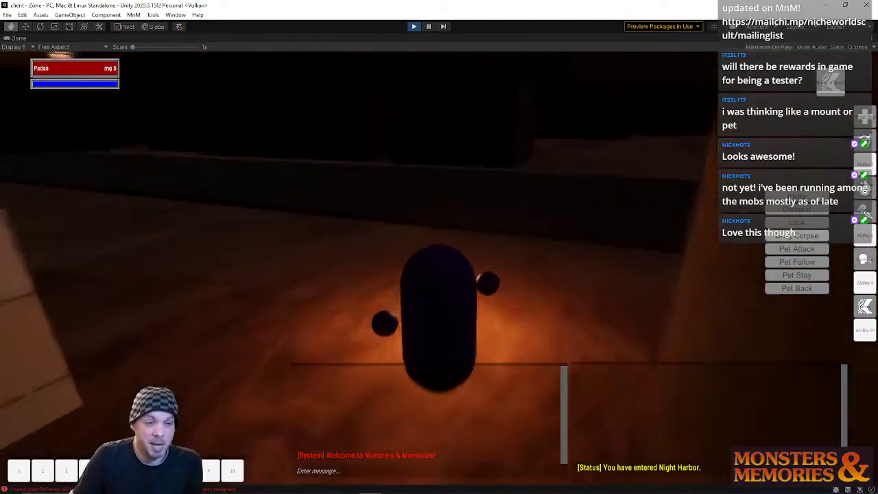
key("w")
key("a")
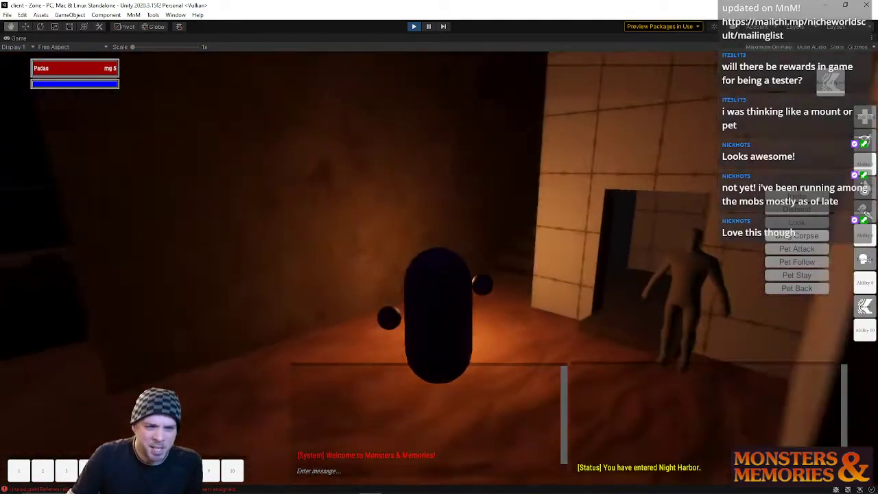
key("d")
key("w")
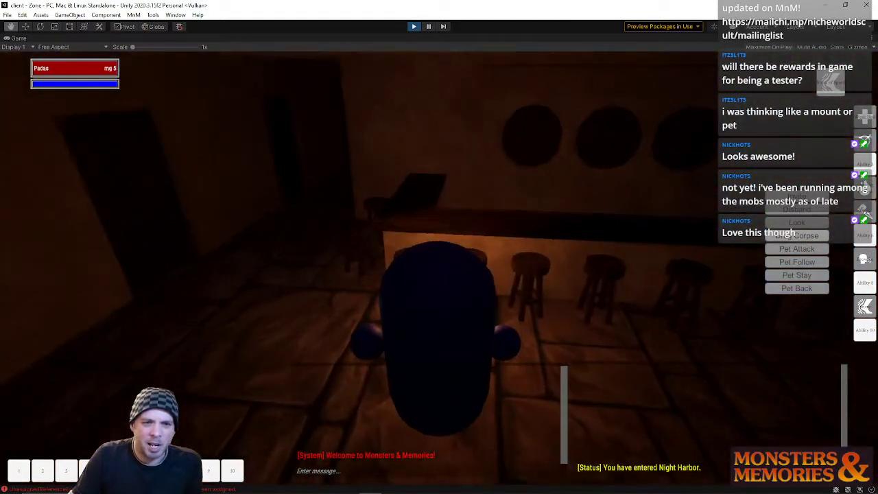
- Look over the round-table seating area, then walk around outside and back in to the short counter
right_click_drag(370, 211, 590, 211)
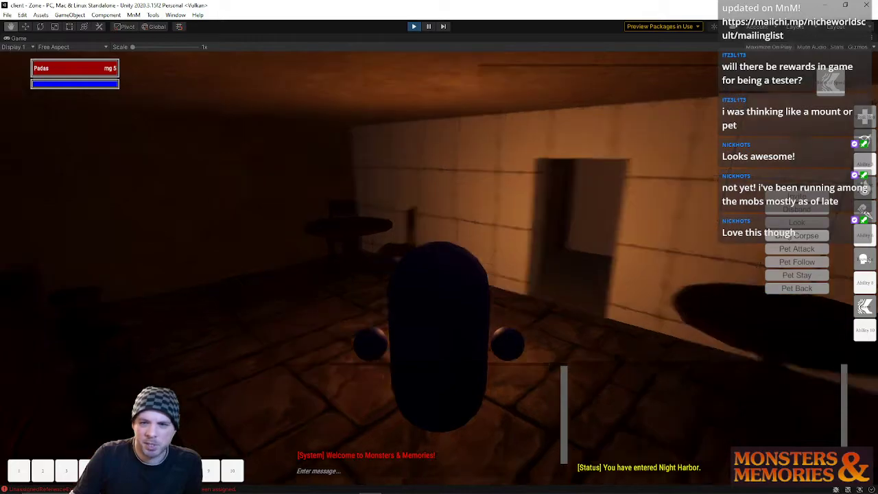
right_click_drag(439, 278, 495, 278)
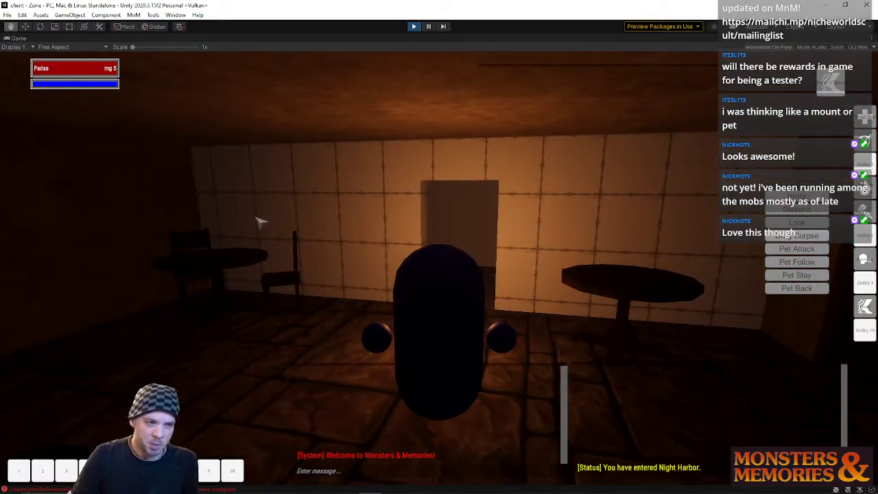
key("w")
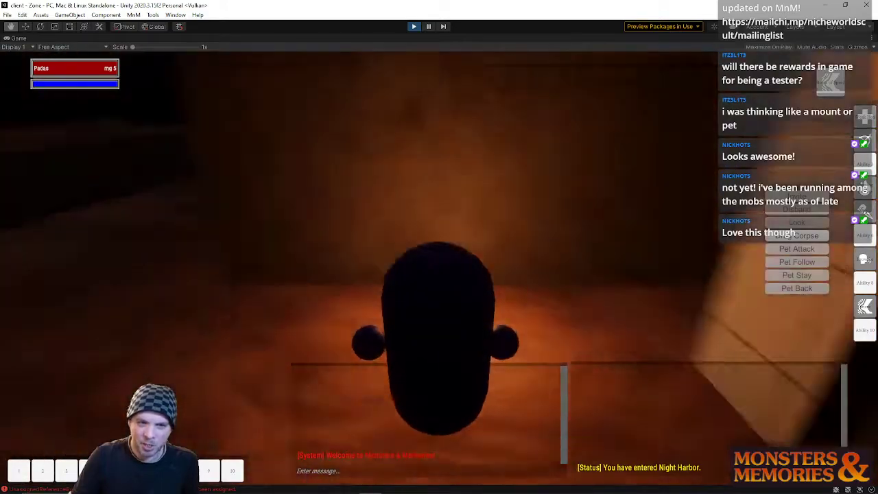
key("w")
right_click_drag(439, 278, 384, 278)
key("w")
key("w")
key("w")
key("w")
key("w")
key("w")
right_click_drag(397, 142, 645, 141)
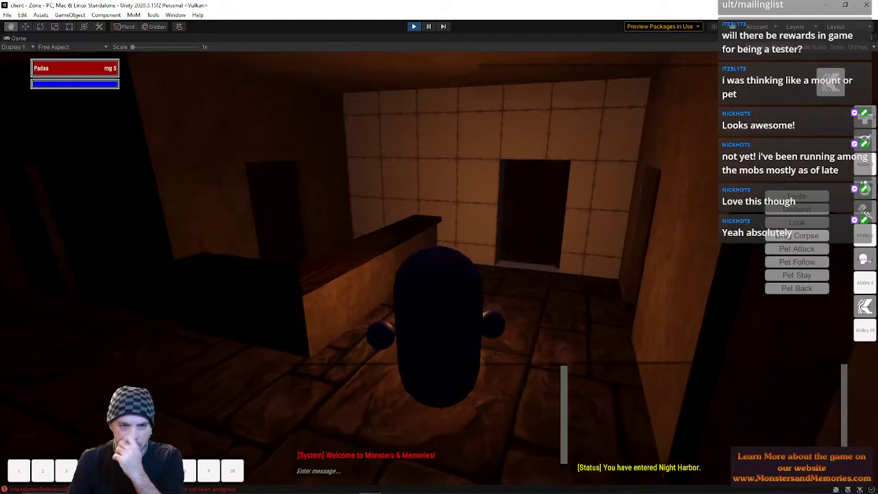
- Return to the bar room and inspect the counter, stools, wall-mounted buckets and tables together
right_click_drag(558, 241, 371, 241)
key("w")
key("w")
key("w")
key("w")
right_click_drag(676, 347, 662, 347)
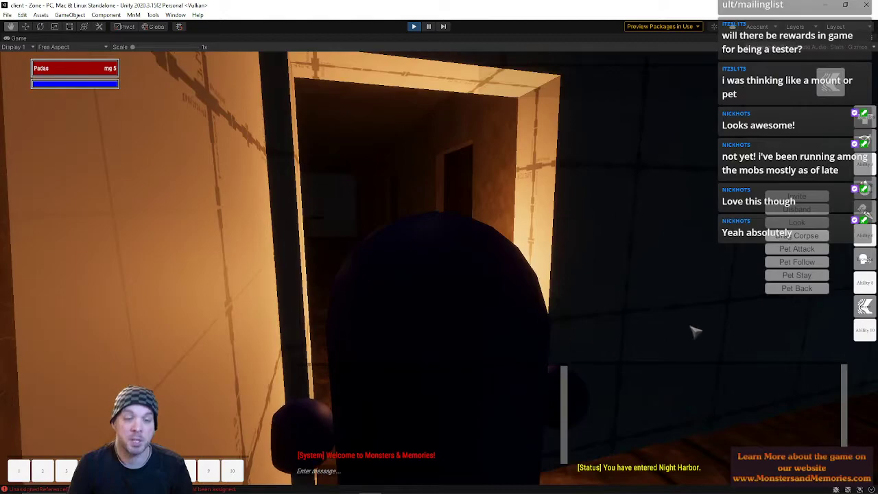
key("w")
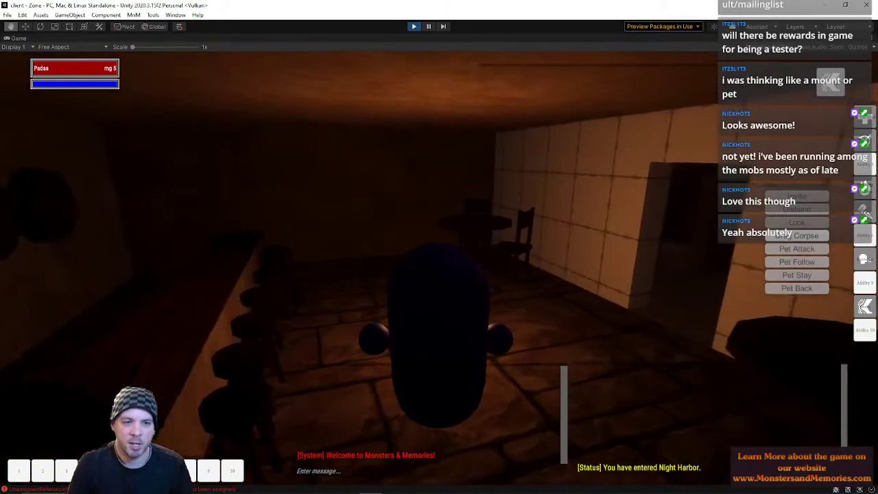
right_click_drag(645, 223, 556, 223)
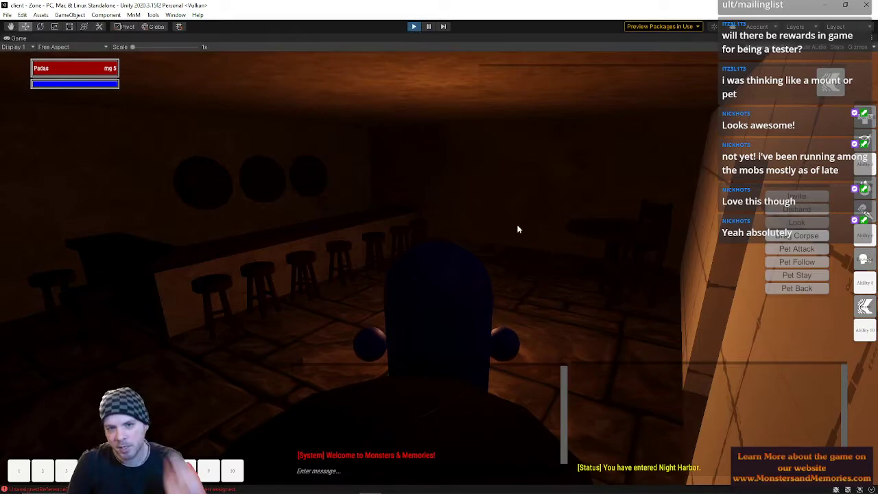
- Stop play mode and reopen the ShadedDunes scene
key("ctrl+p")
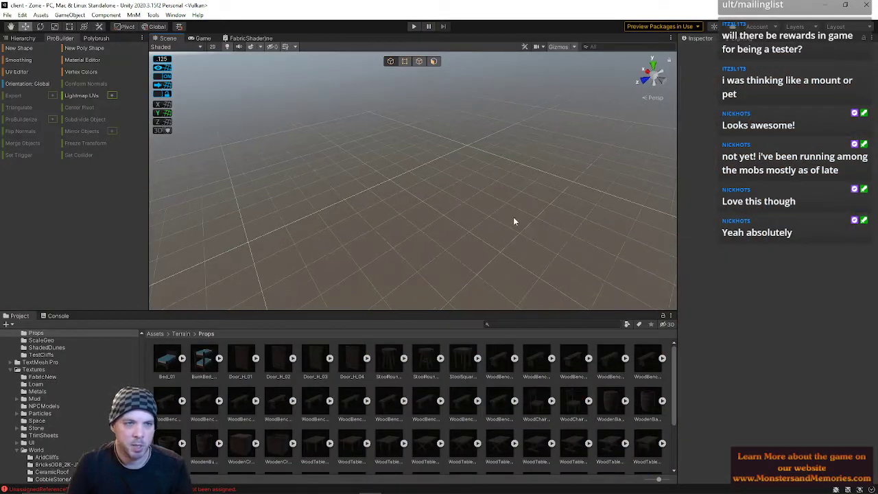
left_click(7, 14)
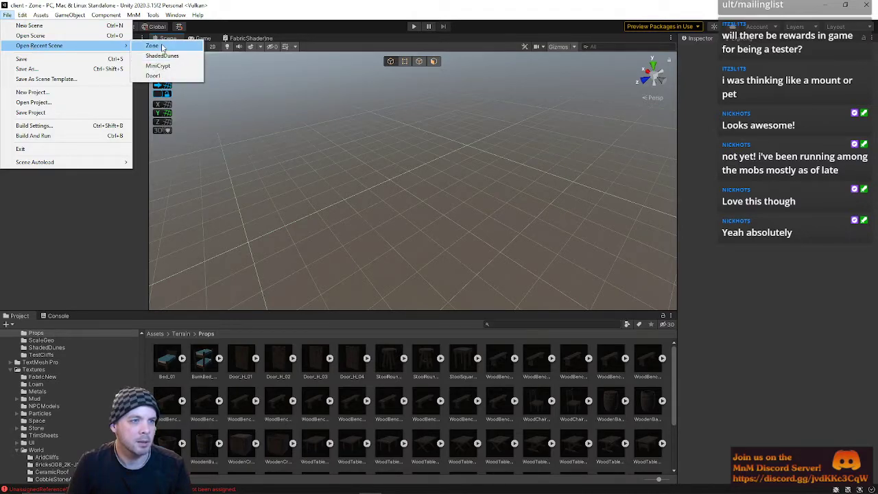
left_click(172, 55)
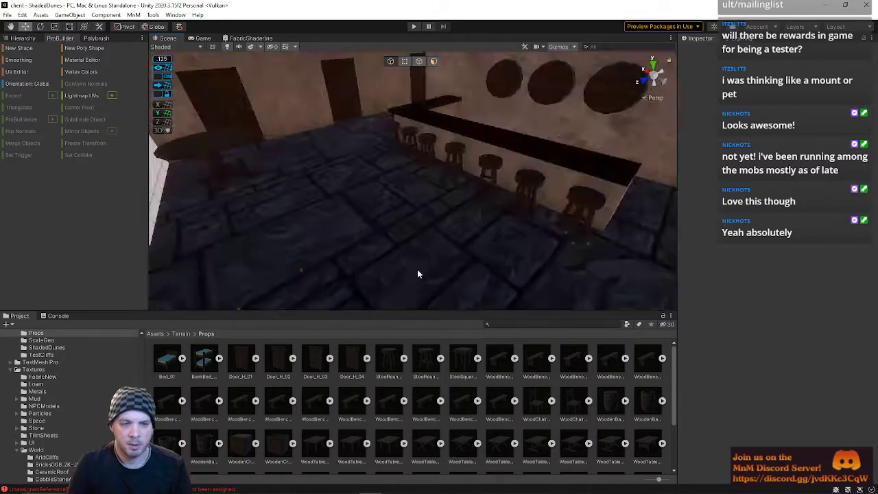
- Apply the LoamClean material to all faces of the doorway wall beside the stairs and set its UV tiling to 0.125
left_click_drag(413, 310, 408, 333)
right_click_drag(417, 231, 346, 146)
left_click(345, 145)
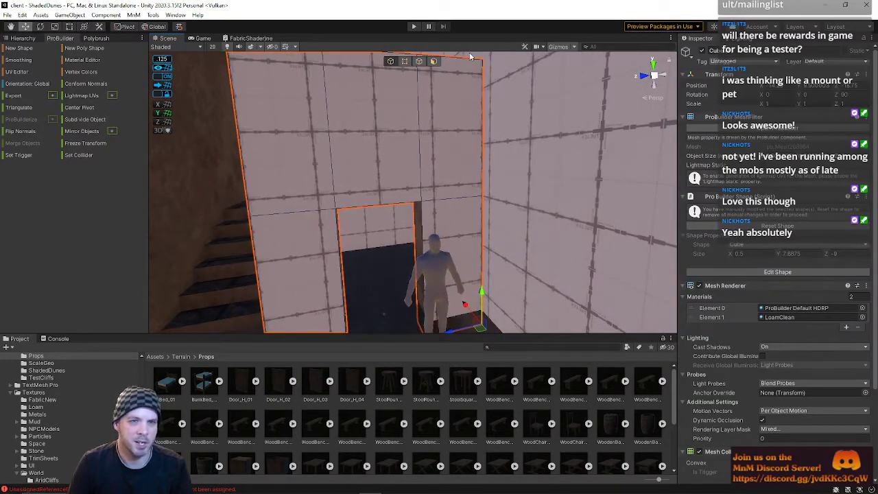
double_click(449, 110)
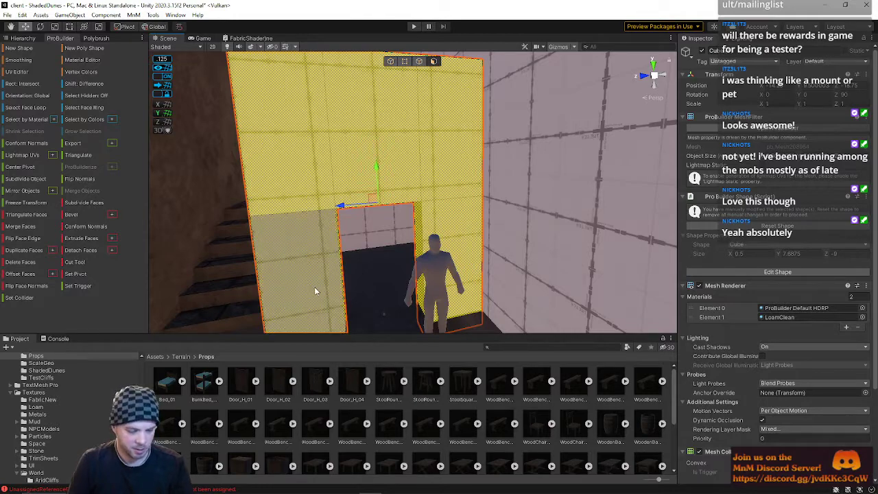
key("alt+2")
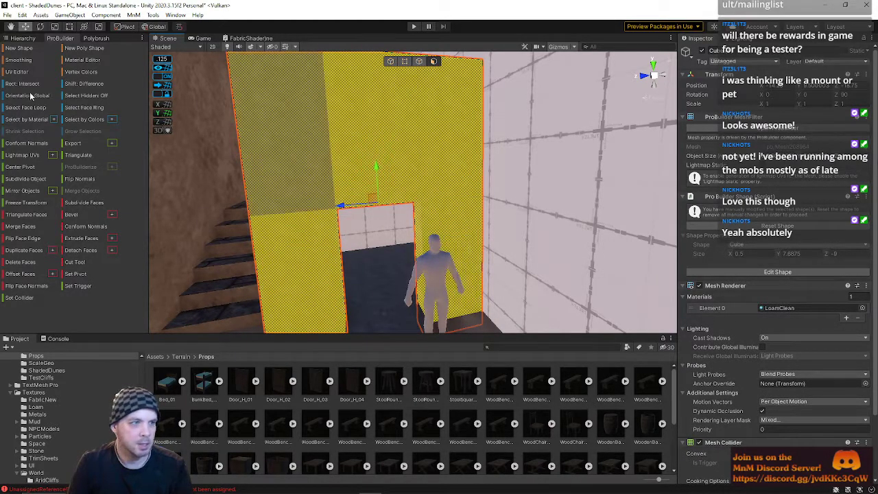
left_click(18, 72)
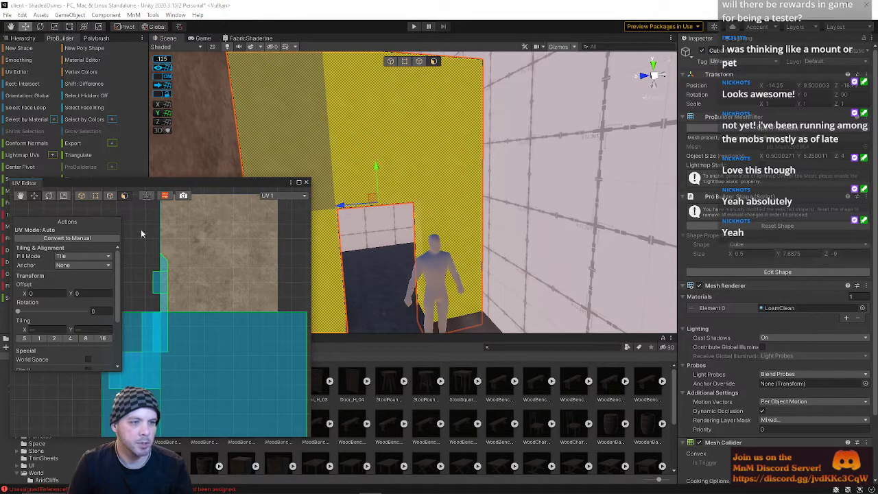
left_click(85, 340)
- Apply LoamClean to the tall grid-textured wall adjoining the doorway wall and set its UV tiling to 0.125
key("a")
right_click_drag(480, 186, 569, 143)
key("d")
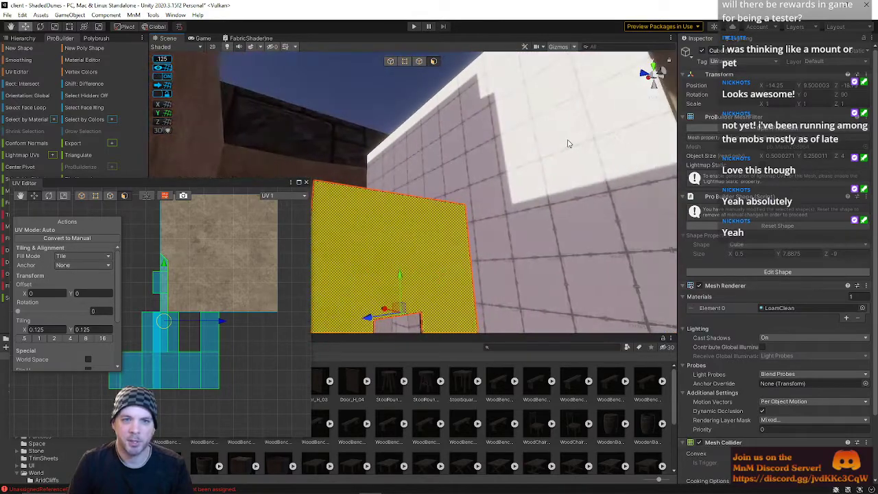
left_click(556, 146)
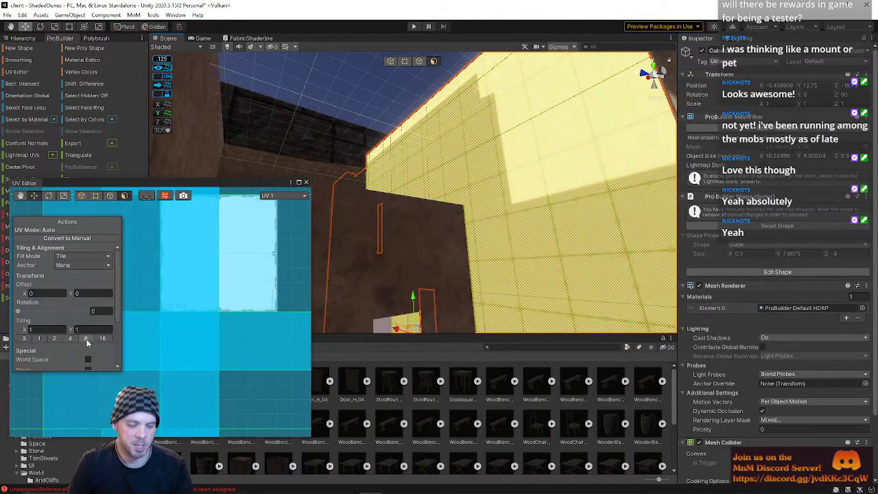
left_click(87, 339)
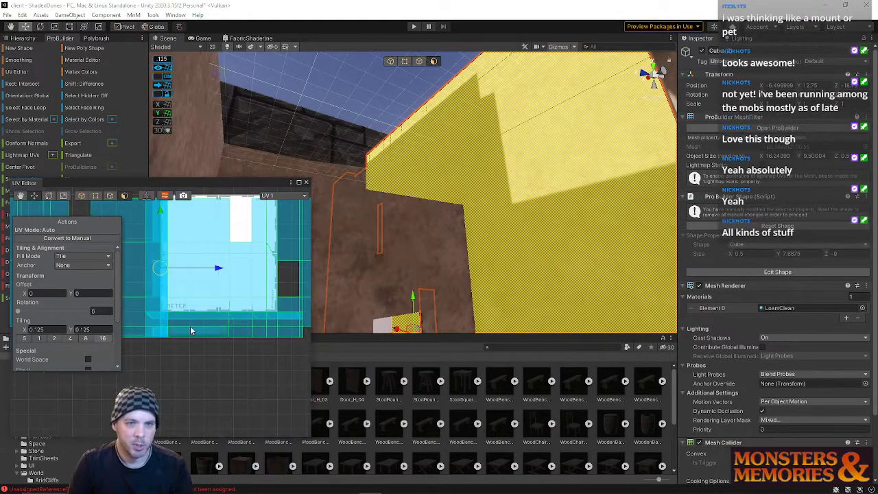
- Apply LoamClean to the grid-textured end wall between the loam walls and set its UV tiling to 0.125
key("w")
right_click_drag(511, 226, 408, 224)
left_click(407, 221)
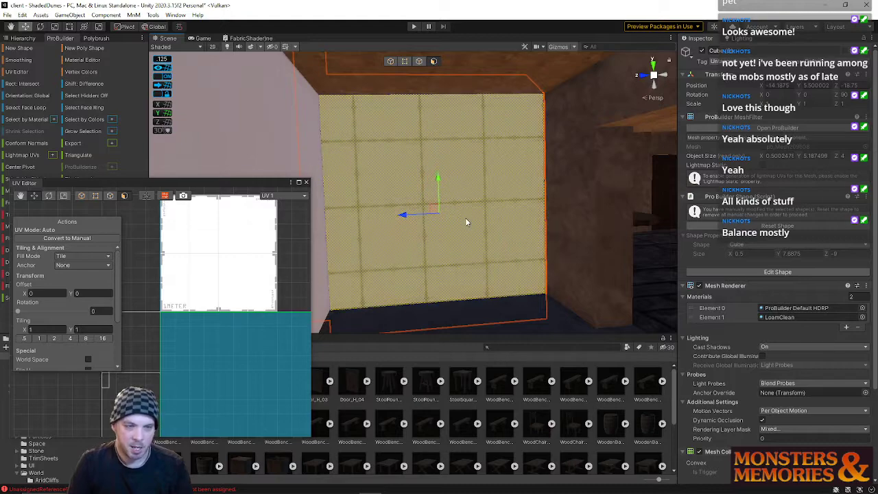
key("alt+2")
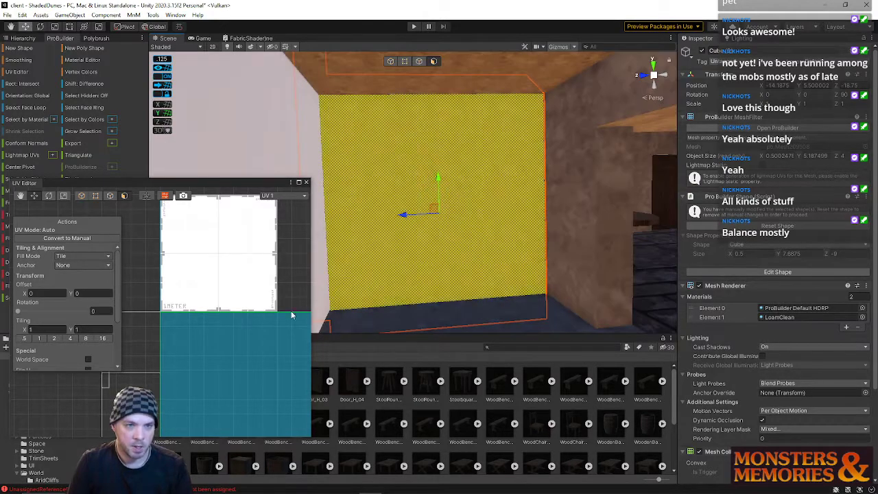
left_click(86, 339)
- Apply the LoamClean material to the remaining default-material faces of the wall section beneath the wooden ceiling
right_click_drag(541, 221, 263, 187)
key("s")
double_click(415, 220)
key("w")
key("s")
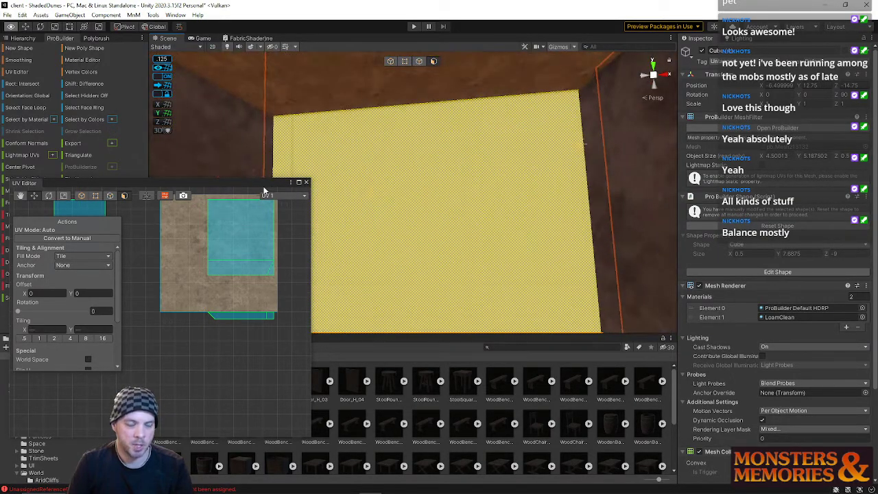
left_click(412, 201)
- Apply LoamClean to the broad face of the grid-textured wall behind the low loam block and set its UV tiling to 0.125
right_click_drag(438, 199, 606, 200)
key("s")
key("w")
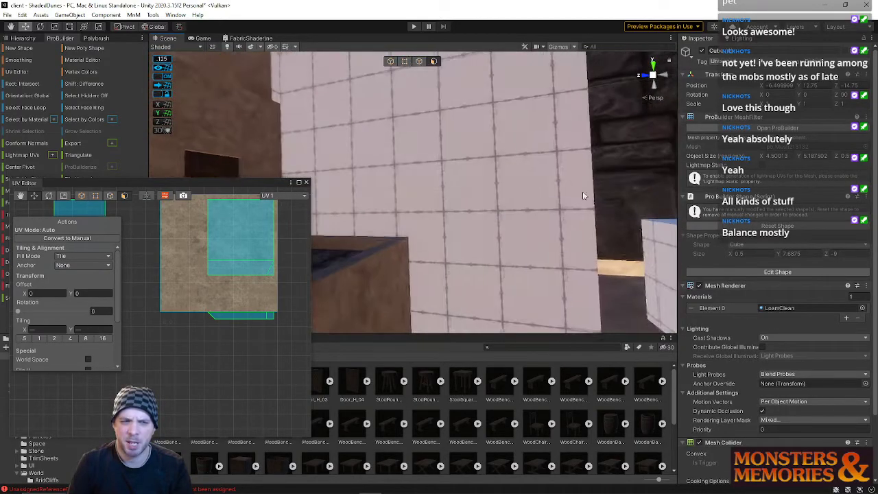
left_click(514, 183)
key("s")
right_click_drag(513, 183, 516, 206)
key("alt+1")
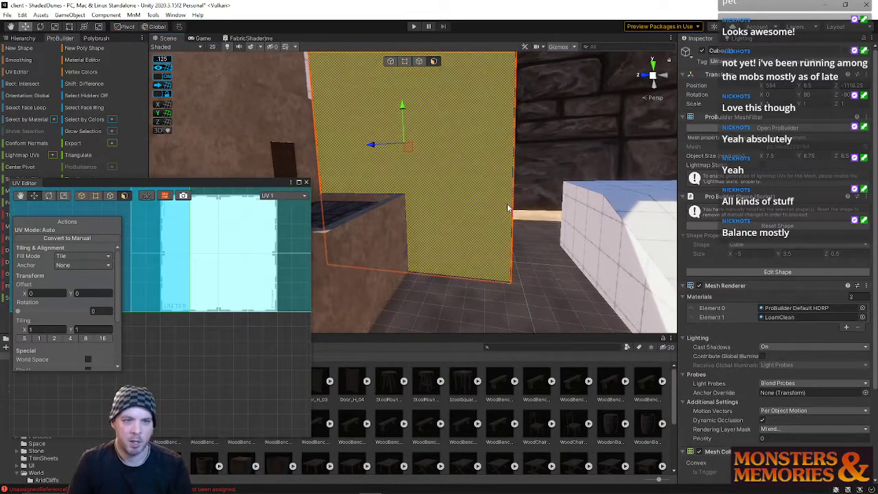
left_click(87, 339)
- Apply LoamClean to the narrow end face of the same wall, beside the dark stone wall
right_click_drag(448, 185, 448, 169)
key("w")
key("d")
left_click(447, 169)
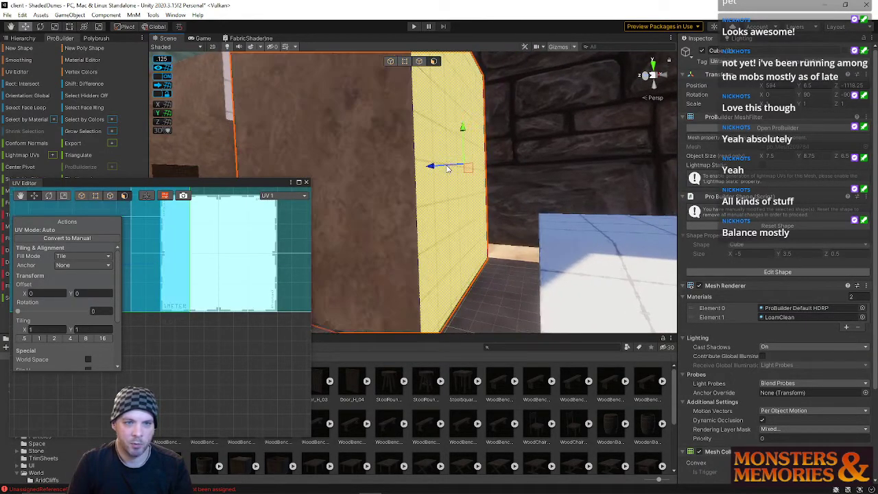
key("alt+1")
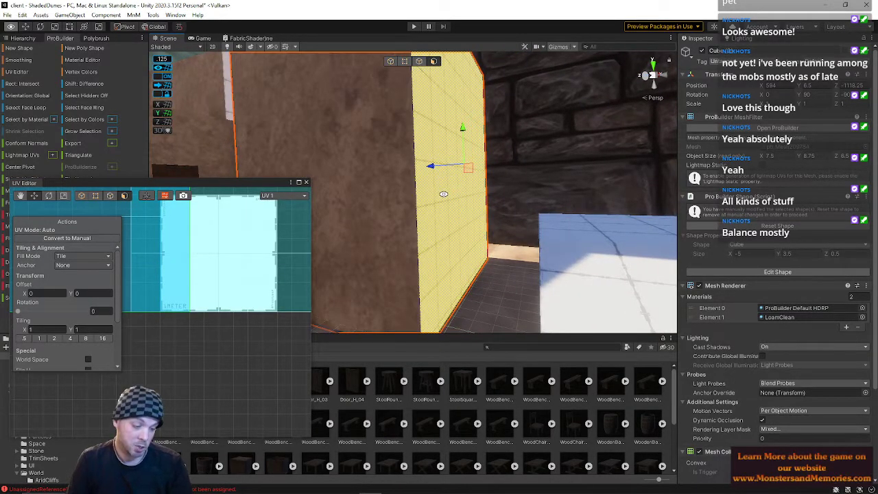
left_click(188, 299)
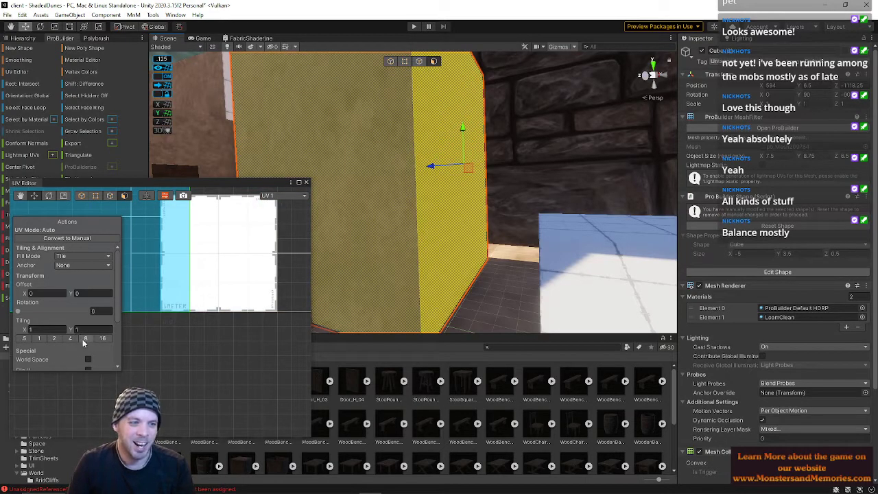
- Apply LoamClean to the tall wall rising behind the parapet box and set its UV tiling to 0.125
right_click_drag(464, 237, 360, 277)
key("w")
left_click(393, 192)
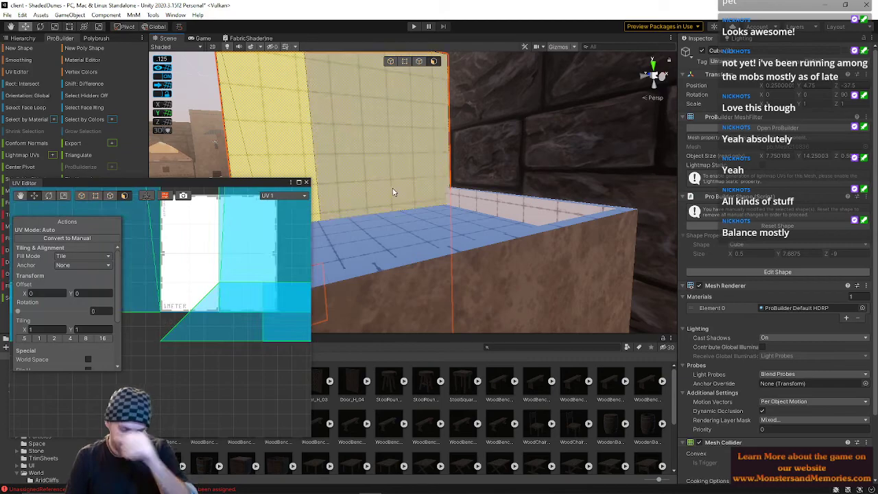
right_click_drag(392, 189, 392, 188)
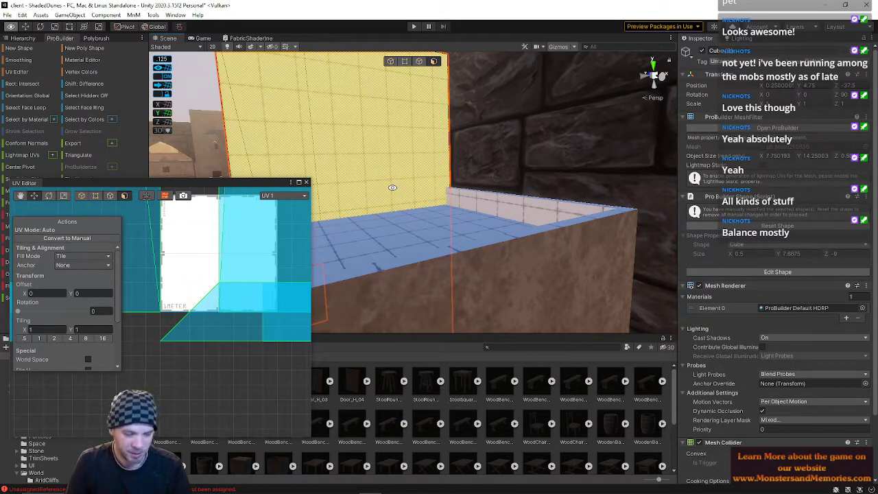
key("alt+1")
left_click(86, 339)
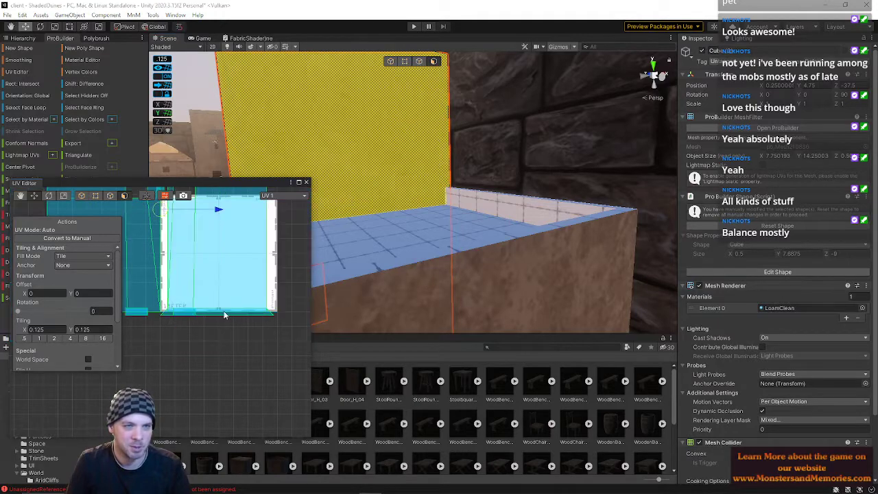
- Set the UV tiling of the parapet box beside the stone wall to 0.125 and check its faces up close
left_click(489, 201)
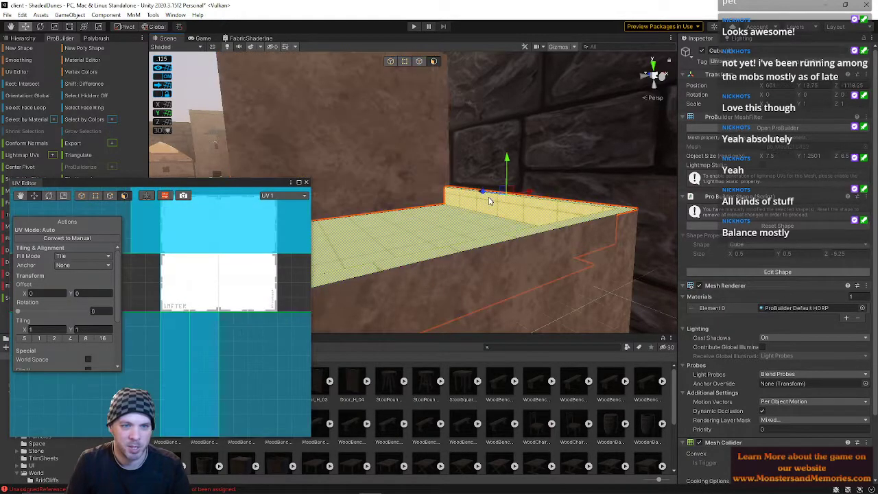
left_click(85, 339)
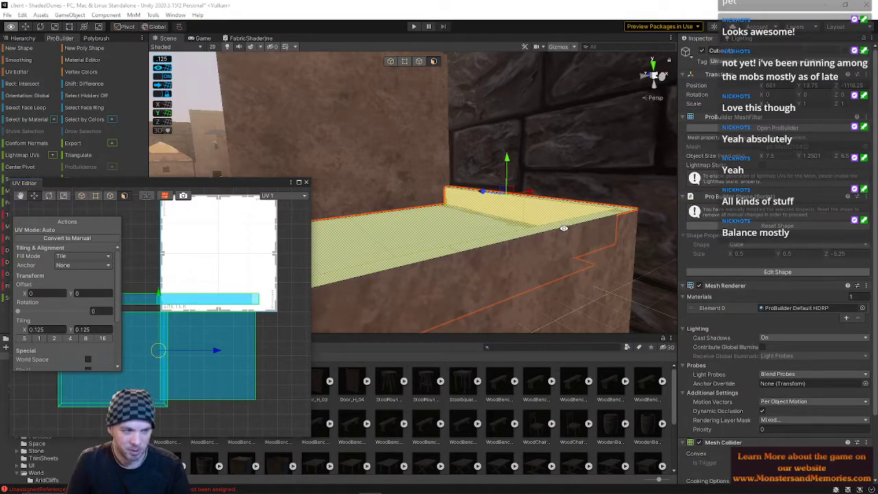
left_click(548, 224)
key("f")
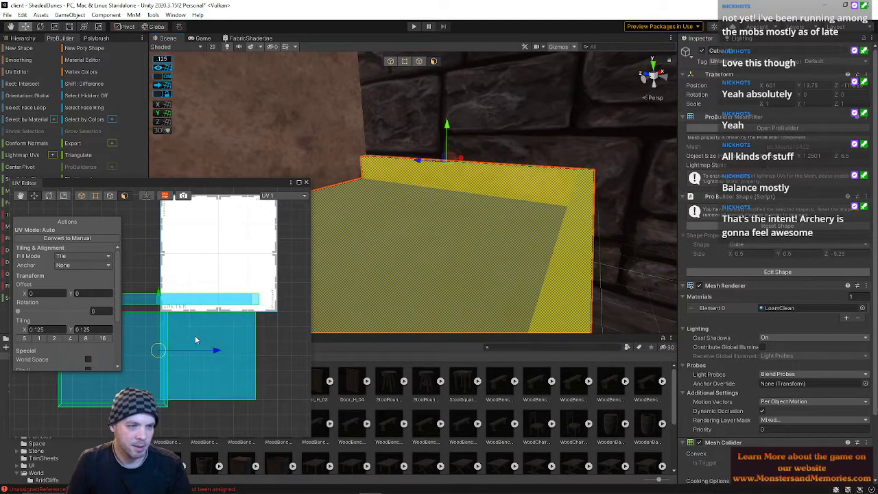
left_click_drag(440, 201, 401, 196, "alt")
left_click(378, 190)
left_click(412, 208)
left_click(436, 237)
- Apply LoamClean to the grid-textured face of the tall wall along the outdoor walkway and set its UV tiling to 0.125
left_click(379, 158)
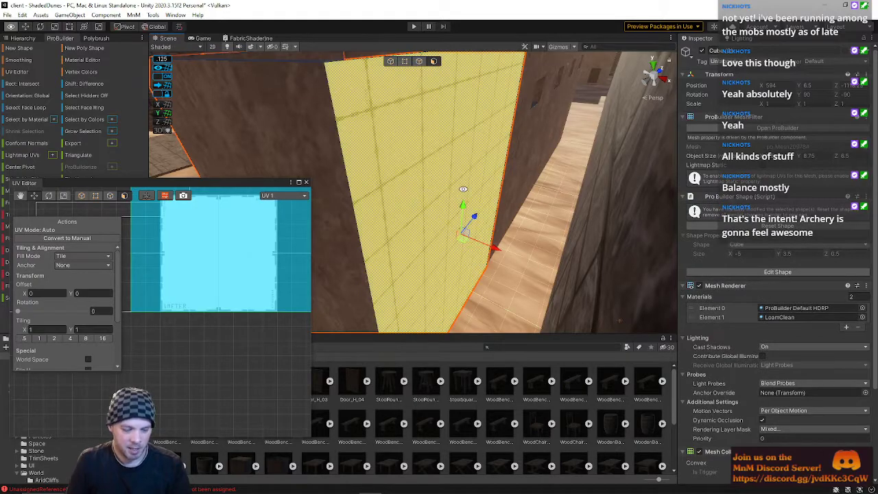
key("alt+1")
left_click(85, 338)
left_click_drag(453, 227, 464, 155, "alt")
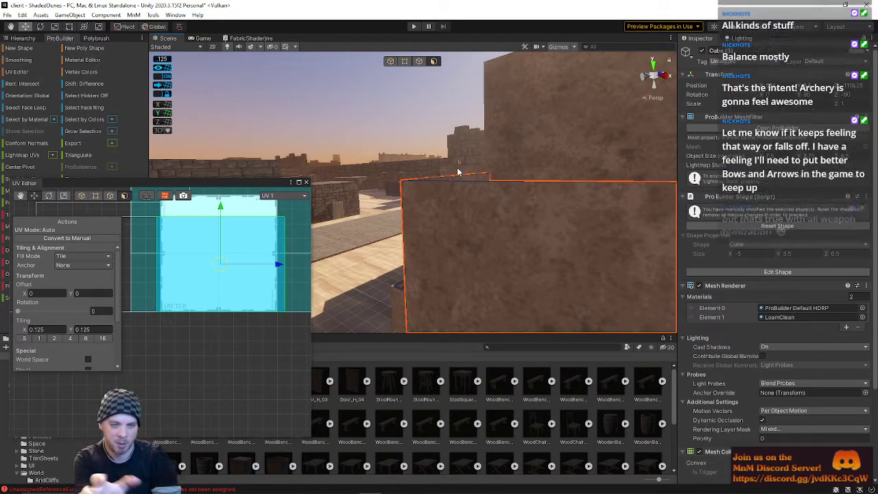
- Set the UV tiling of the stairwell's far wall and adjoining long side wall to 0.125
right_click_drag(463, 174, 462, 141)
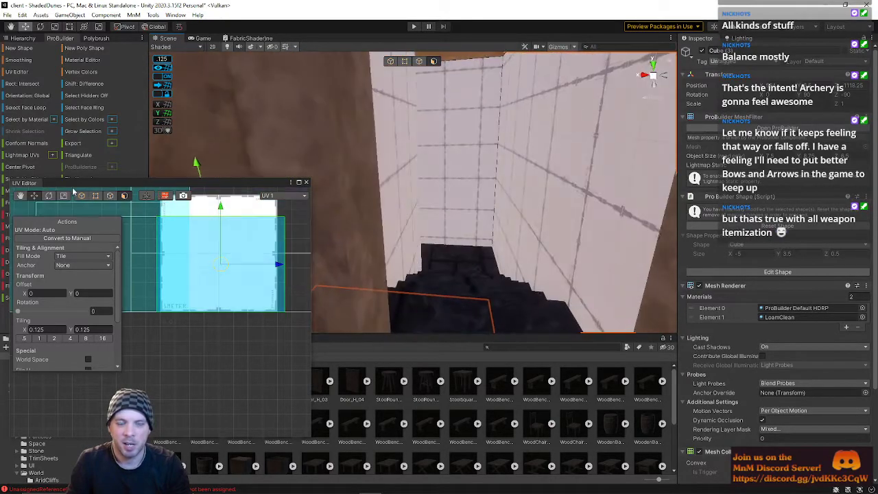
left_click(464, 144)
left_click(464, 145, "shift")
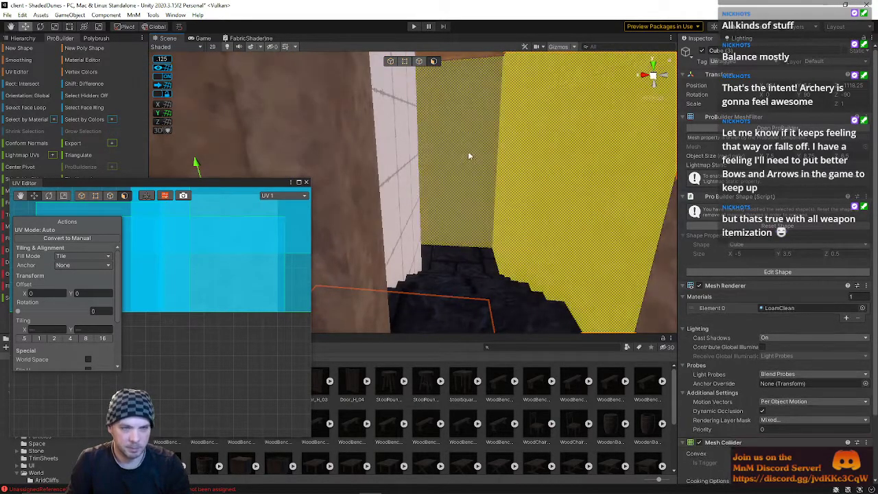
left_click(89, 339)
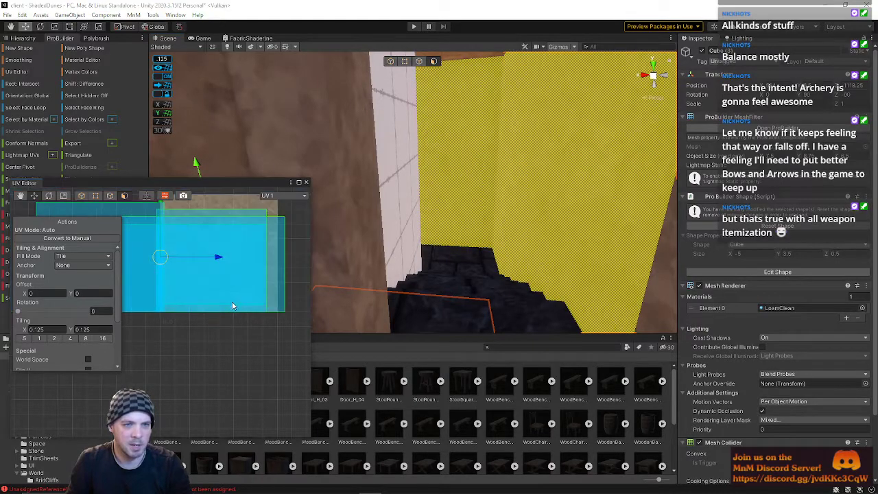
- Set the UV tiling of the remaining grid-textured wall on the opposite side of the stairwell to 0.125
left_click(405, 189)
right_click_drag(444, 189, 427, 182)
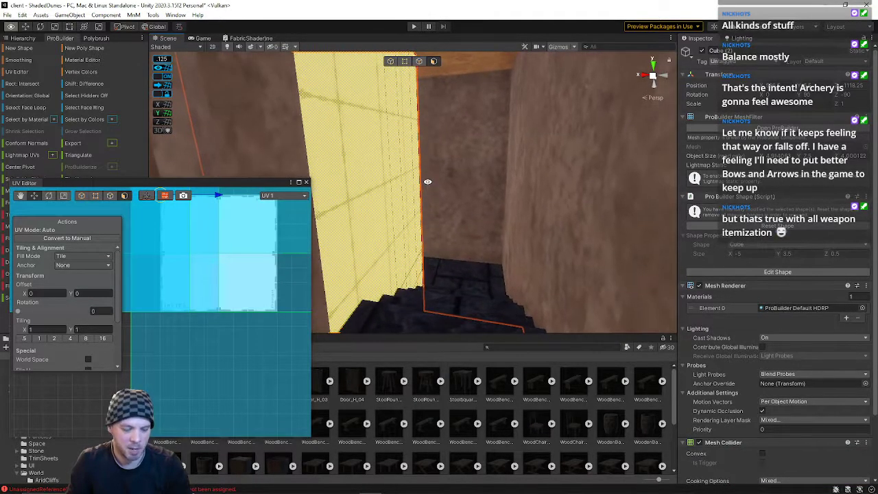
left_click(85, 338)
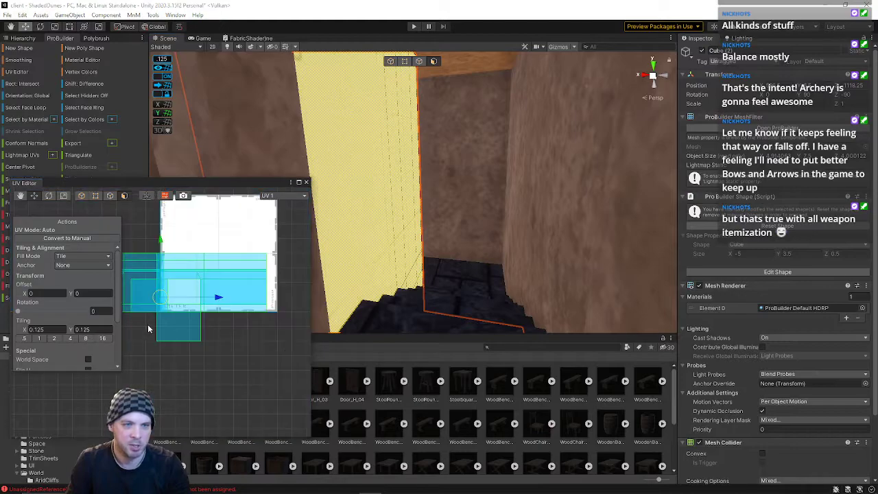
right_click_drag(384, 247, 384, 206)
right_click_drag(800, 197, 656, 171)
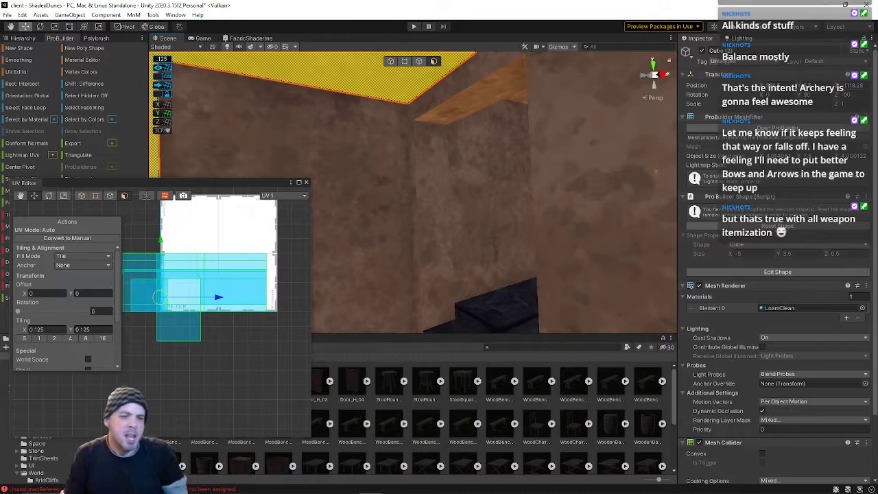
- Move the UV Editor out of the way and assign a material to the recessed floor face inside the parapet box
left_click_drag(235, 182, 231, 328)
right_click_drag(381, 215, 525, 257)
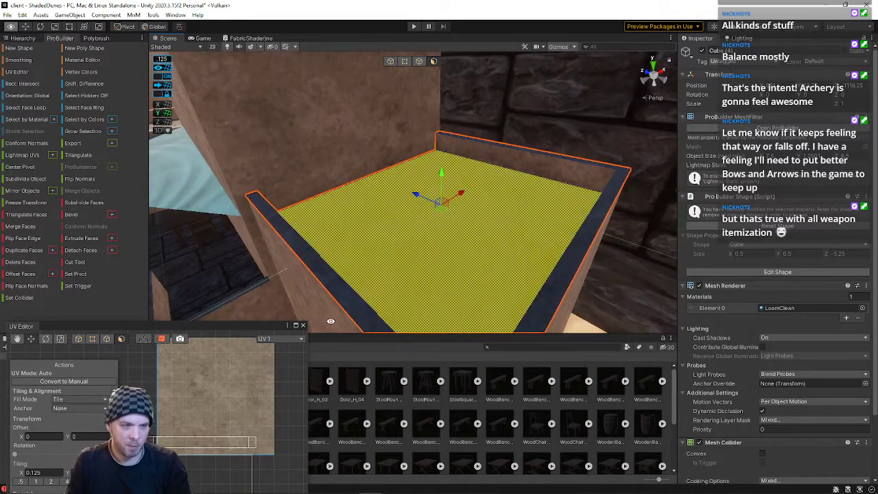
key("alt+2")
- Select the front face of the large grid-textured wall above the stone paving and close the UV Editor
right_click_drag(425, 293, 632, 231)
left_click(325, 238)
left_click(260, 221)
left_click(504, 237)
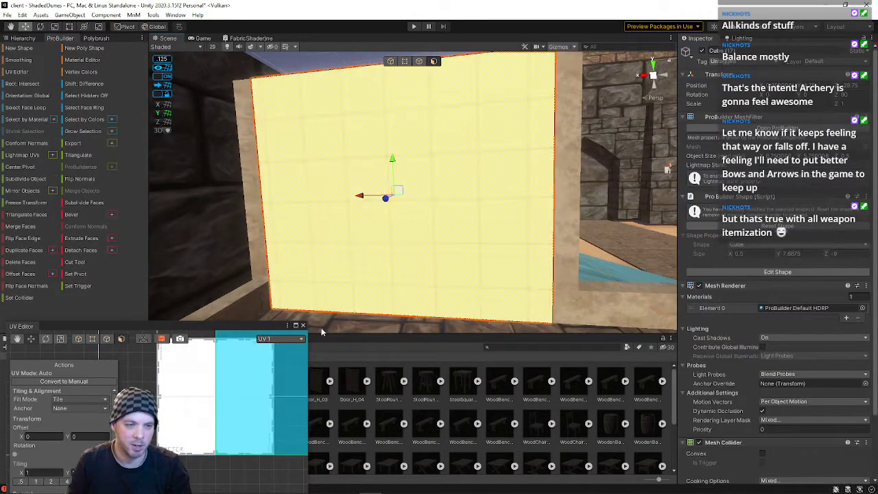
left_click(304, 326)
right_click_drag(448, 267, 480, 250)
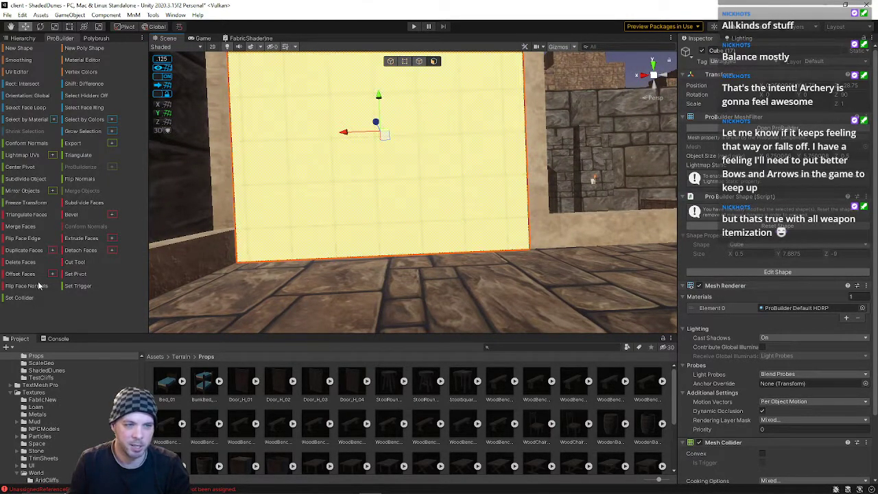
right_click_drag(325, 172, 410, 60)
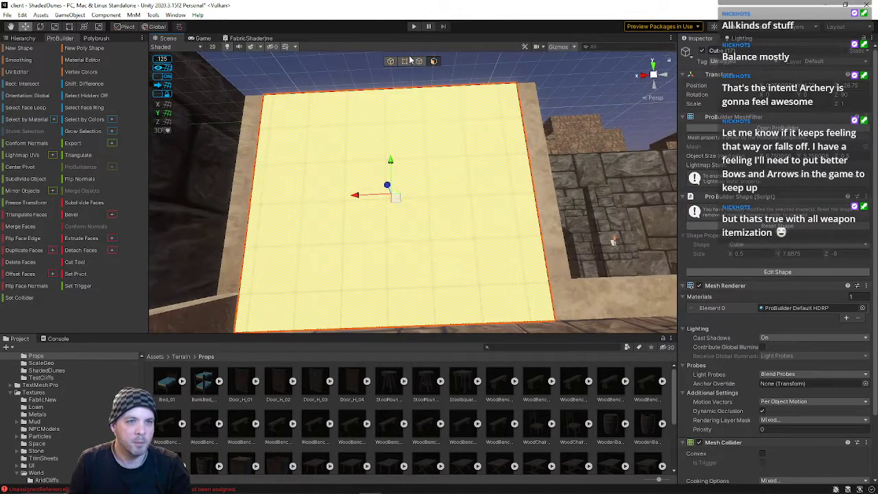
- Insert two vertical edge loops in the large wall and space them about a doorway apart near its middle
left_click(419, 61)
left_click(383, 93)
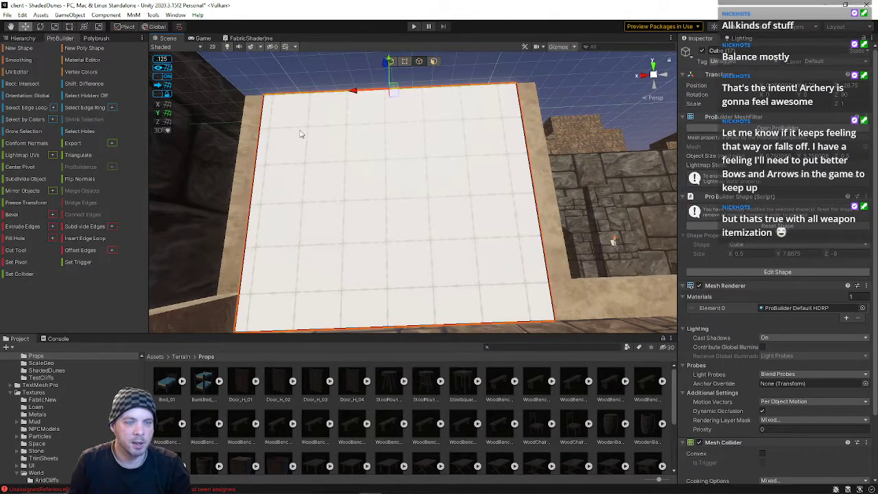
left_click(77, 239)
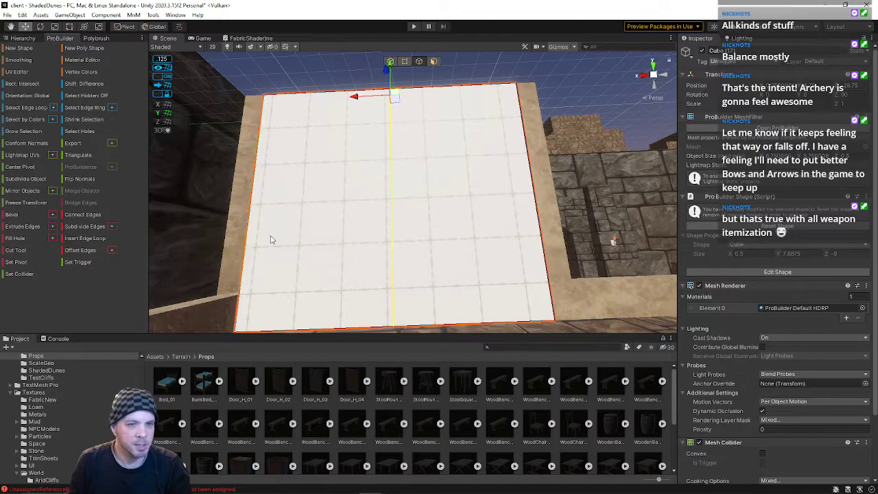
left_click(356, 327)
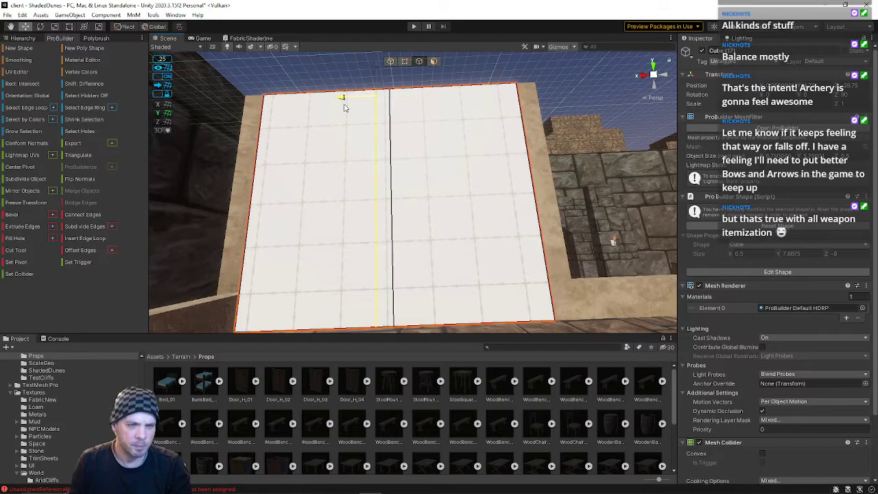
left_click(390, 127)
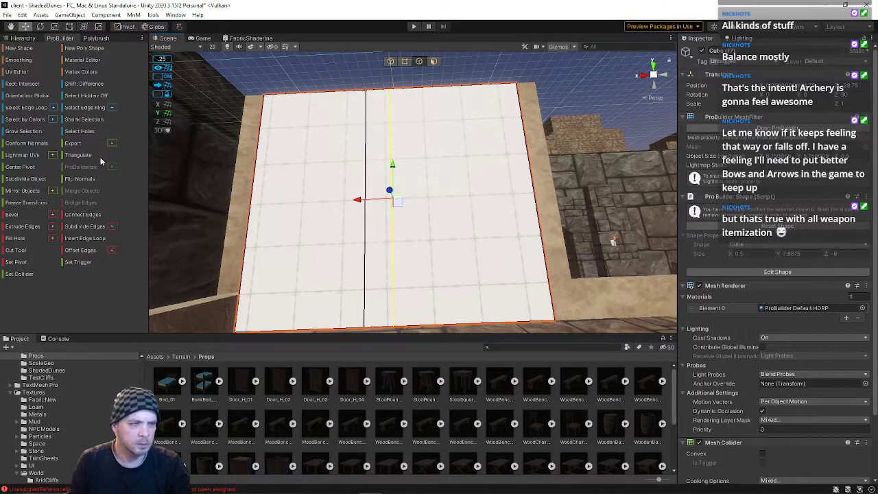
left_click(365, 181)
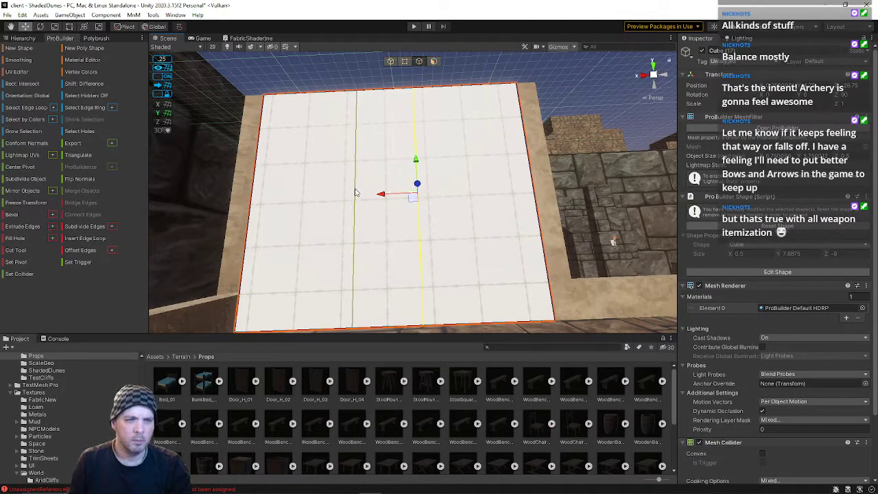
- Insert a horizontal edge loop across the wall and select the doorway-sized face below it between the vertical loops
left_click(352, 231)
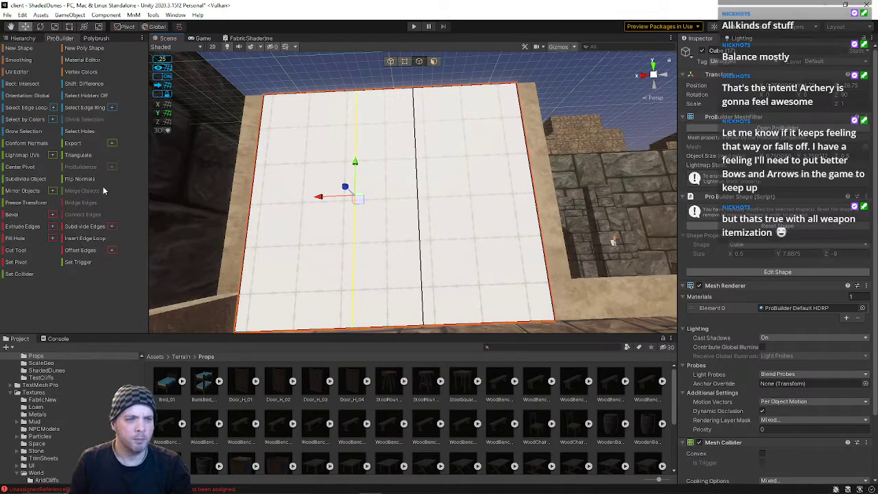
left_click(83, 240)
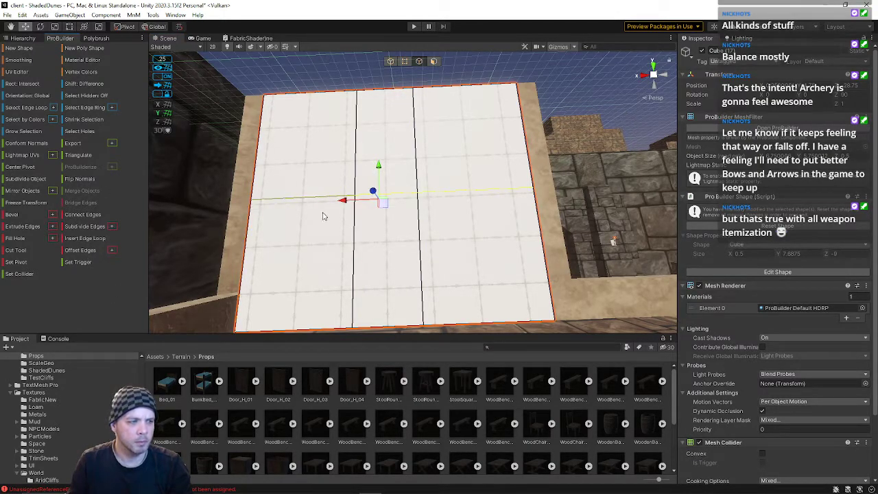
mouse_move(326, 193)
right_mouse_down()
mouse_move(314, 174)
mouse_move(327, 225)
mouse_move(327, 209)
right_mouse_up()
key("w")
key("s")
right_click_drag(393, 162, 394, 195)
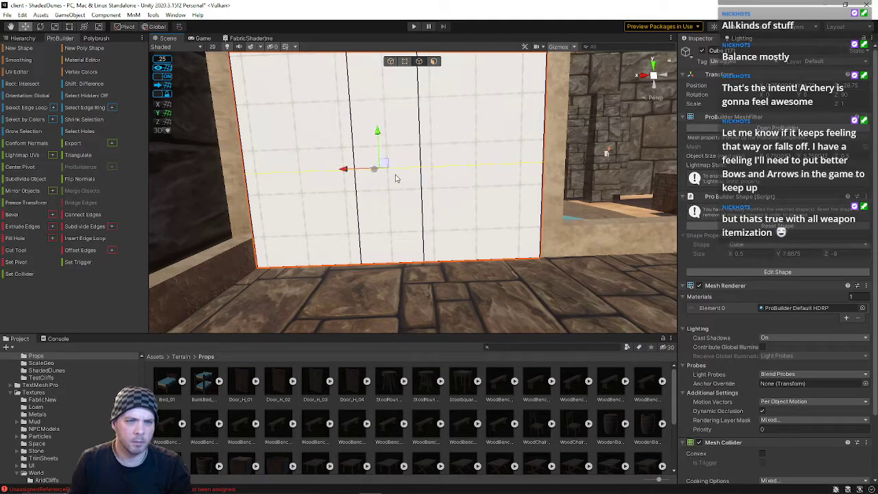
left_click(434, 62)
left_click(387, 219)
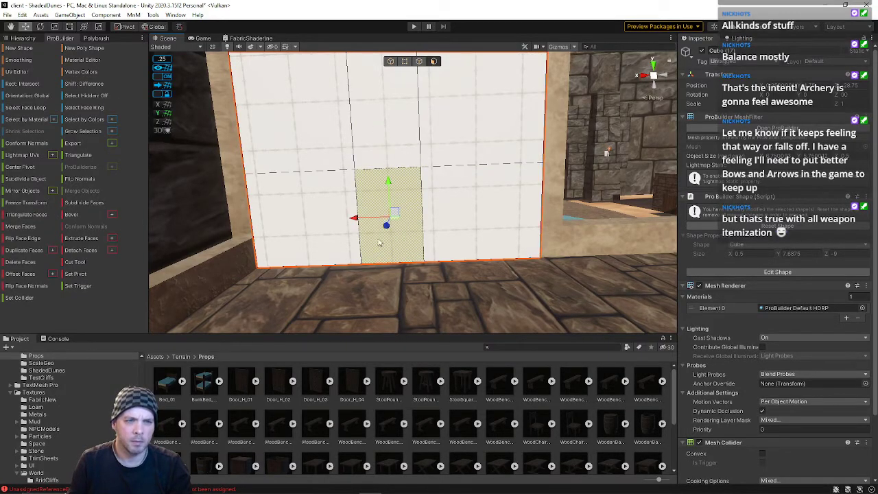
- Delete the selected doorway-sized face from the front of the large wall
left_click(19, 266)
key("w")
mouse_move(392, 231)
right_mouse_down()
mouse_move(402, 231)
mouse_move(405, 218)
right_mouse_up()
- Shift the vertical edges on the back side of the large wall to line up with the doorway opening
left_click(419, 61)
left_click(369, 162)
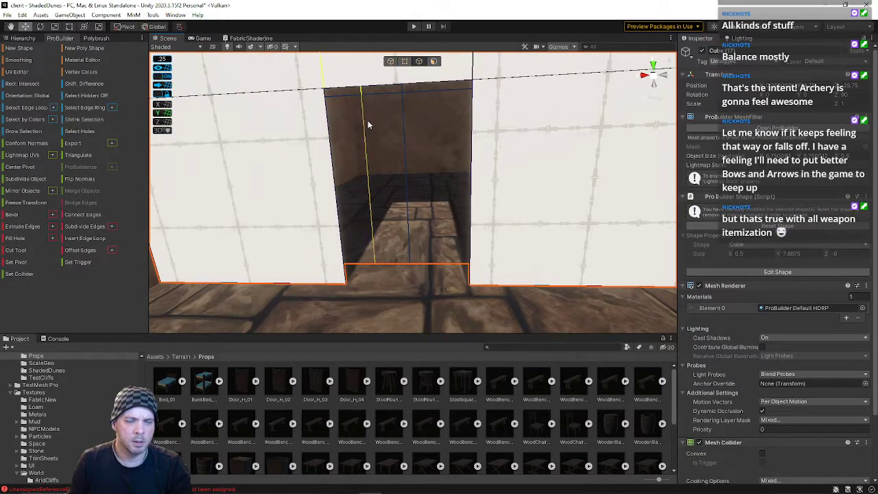
key("w")
right_click_drag(391, 134, 469, 193)
key("s")
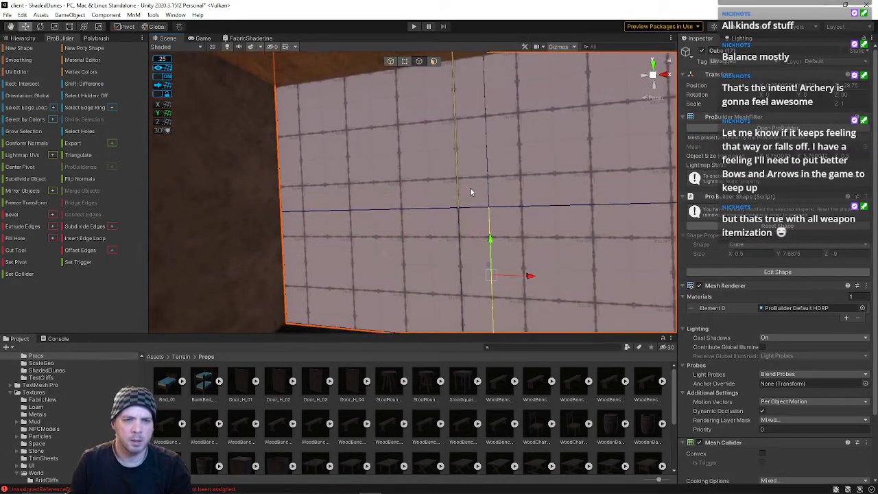
left_click_drag(522, 98, 540, 98)
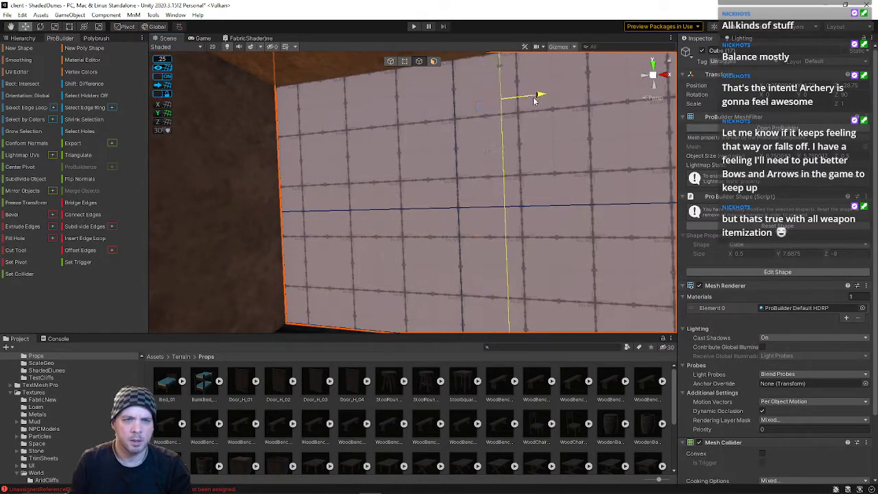
double_click(457, 137)
right_click_drag(471, 231, 77, 227)
key("w")
key("s")
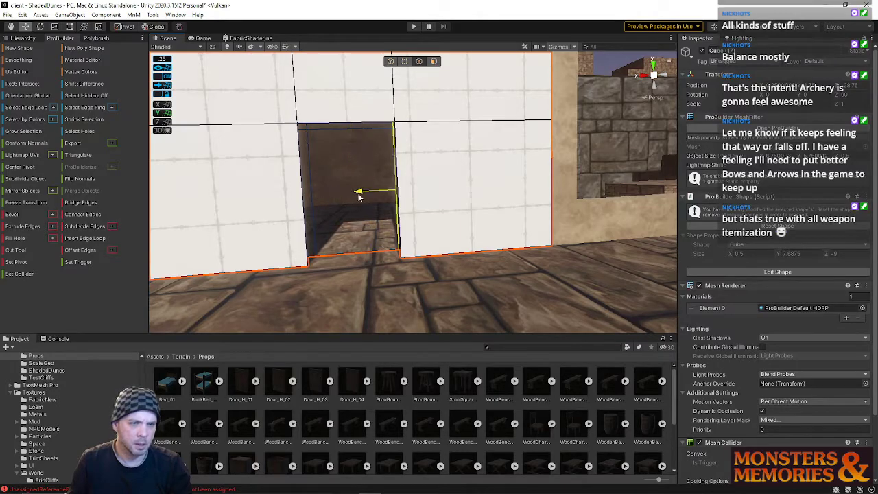
key("w")
right_click_drag(341, 224, 645, 206)
- Delete the matching doorway face on the back side of the wall to open the passage through it
left_click(433, 61)
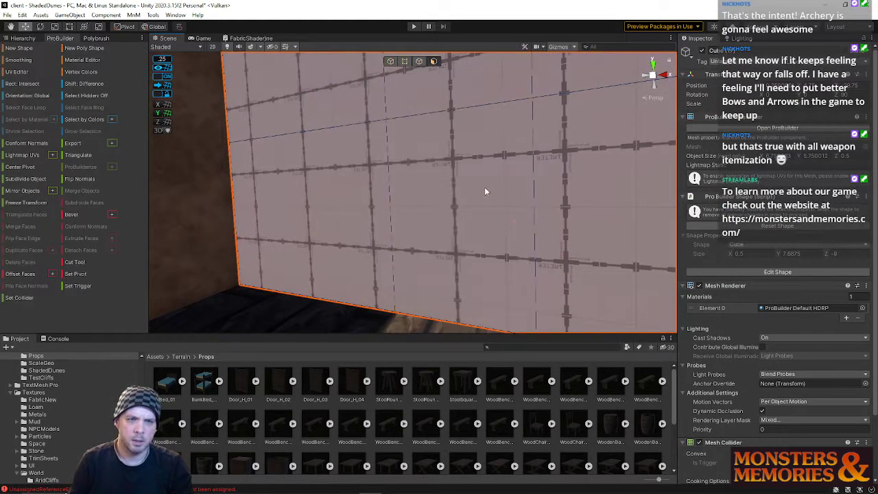
left_click(485, 187)
left_click(24, 264)
right_click_drag(323, 231, 9, 273)
key("d")
key("a")
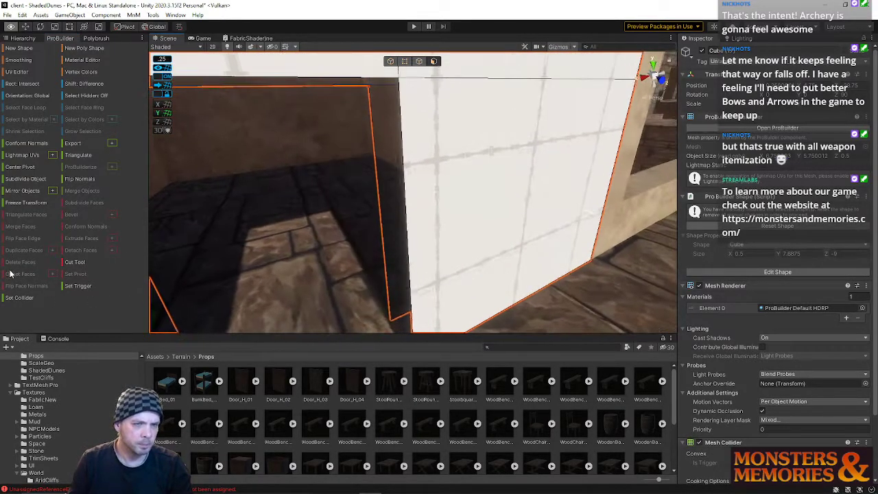
- Bridge the front and back edges along the doorway's first side jamb and along its top
left_click(419, 61)
left_click(379, 123)
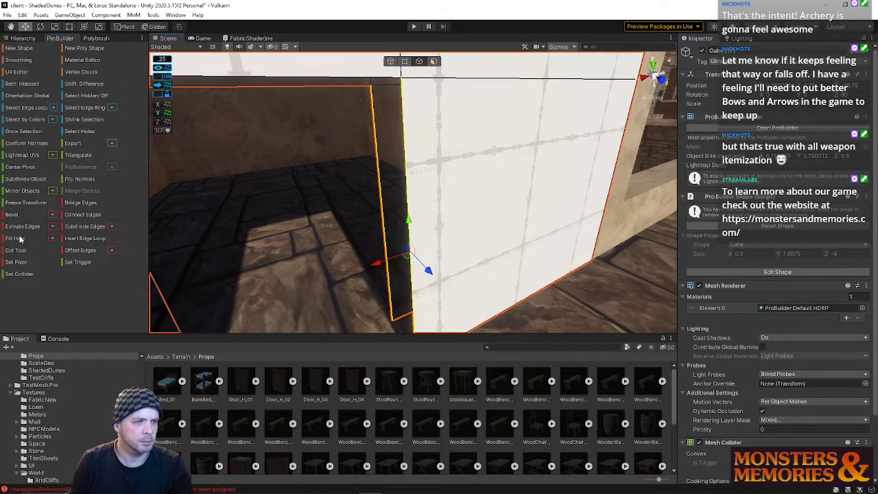
left_click(78, 204)
right_click_drag(339, 194, 355, 159)
left_click(412, 141)
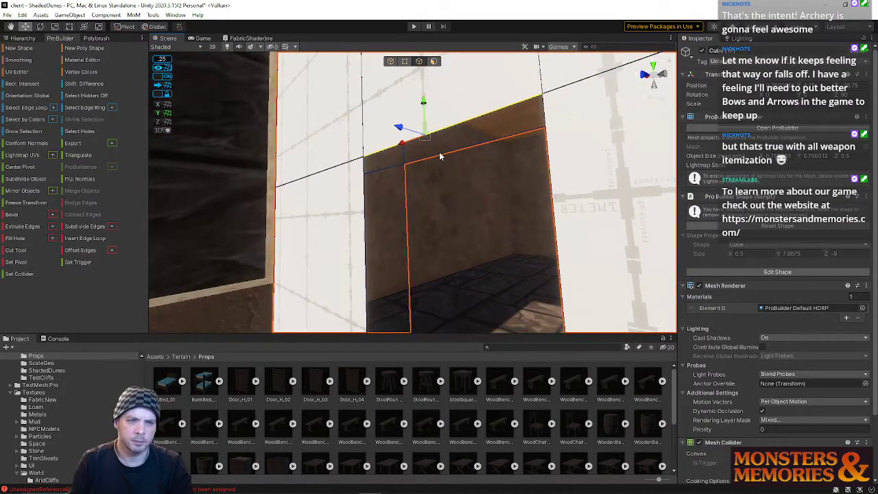
left_click(437, 161, "shift")
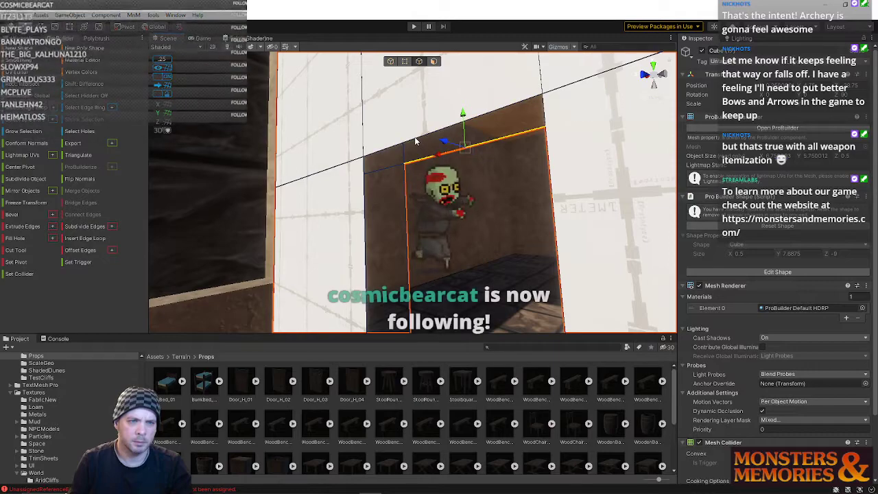
left_click(79, 203)
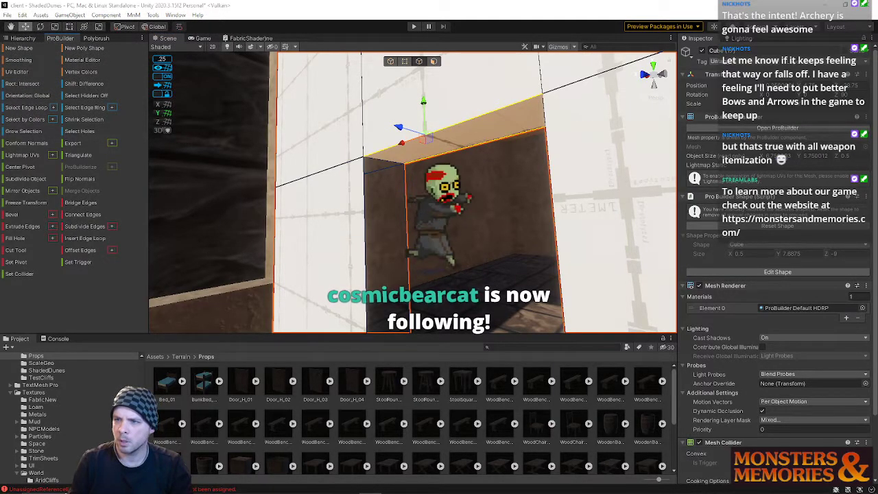
- Bridge the front and back vertical edges of the doorway's remaining open side to close the jamb
left_click(369, 207)
left_click(395, 224, "shift")
right_click_drag(273, 240, 288, 278)
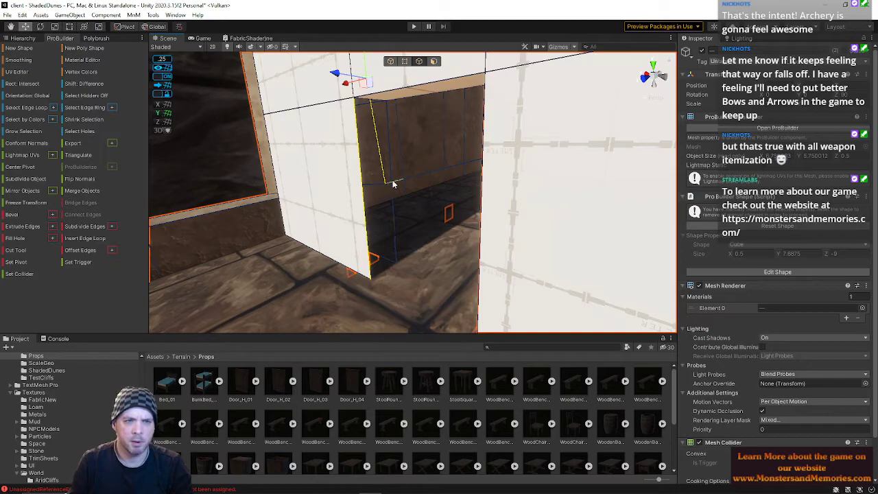
right_click_drag(388, 162, 413, 177)
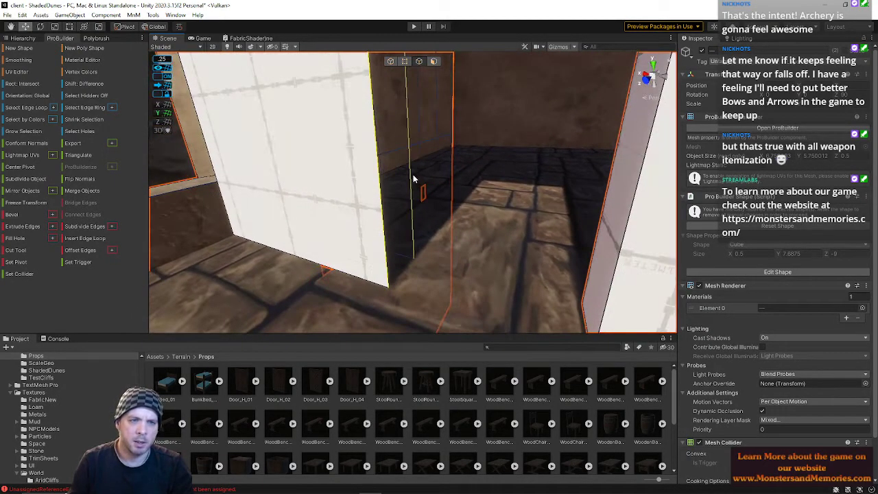
left_click(381, 190, "shift")
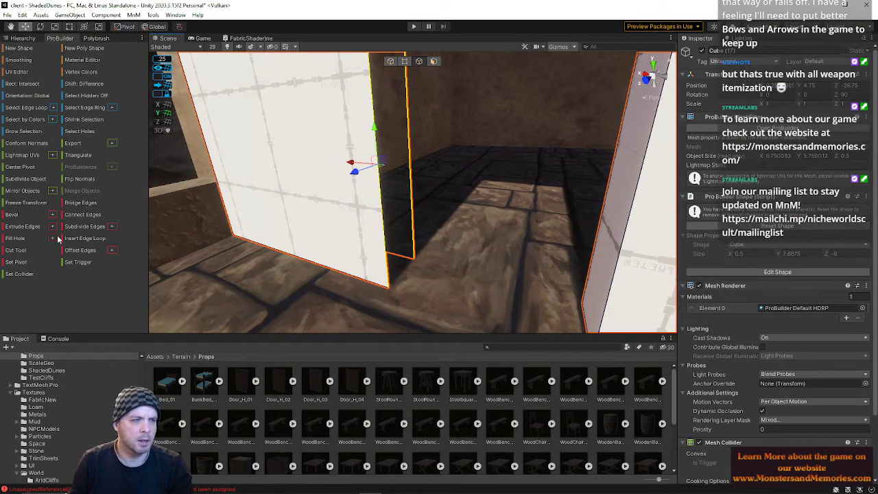
left_click(79, 208)
- Examine the doorway and the surrounding wall from several distances and angles
right_click_drag(460, 188, 312, 175)
left_click(398, 208)
left_click(405, 62)
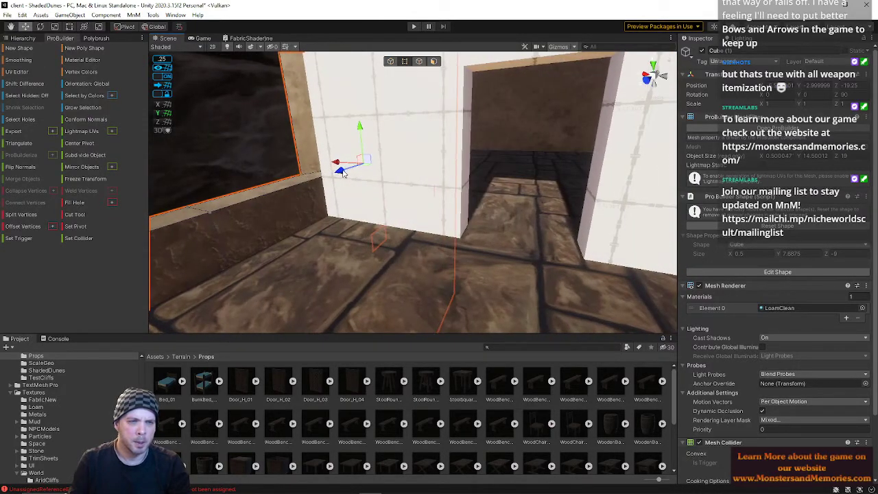
right_click_drag(326, 186, 432, 111)
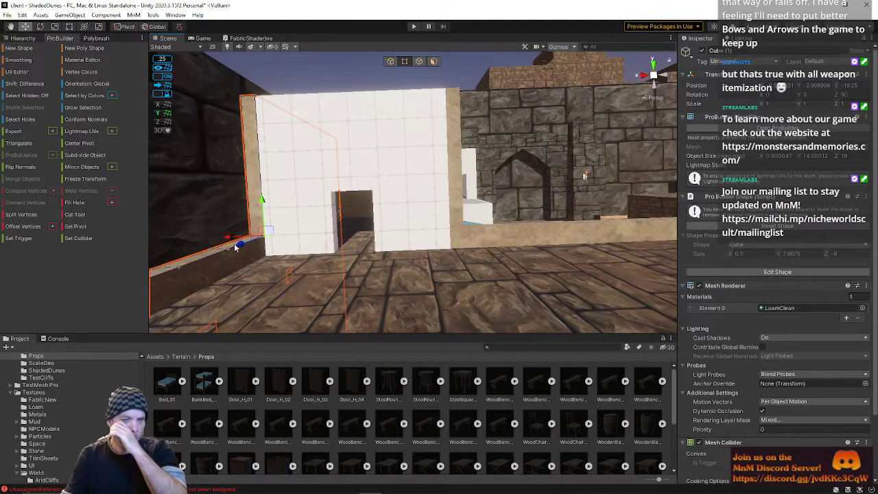
right_click_drag(388, 237, 383, 268)
key("a")
right_click_drag(397, 105, 455, 241)
key("a")
right_click_drag(458, 149, 439, 123)
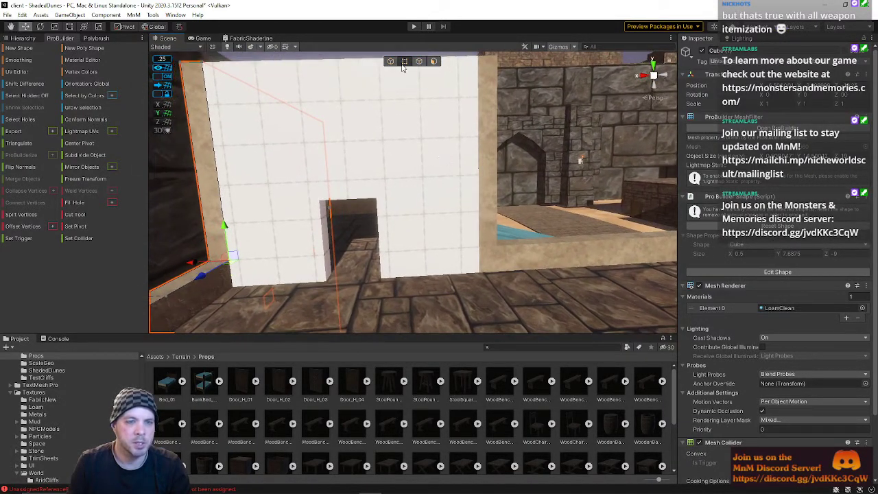
- Assign LoamClean to all faces of the doorway wall and apply the 8 tiling preset to its UVs
left_click(434, 61)
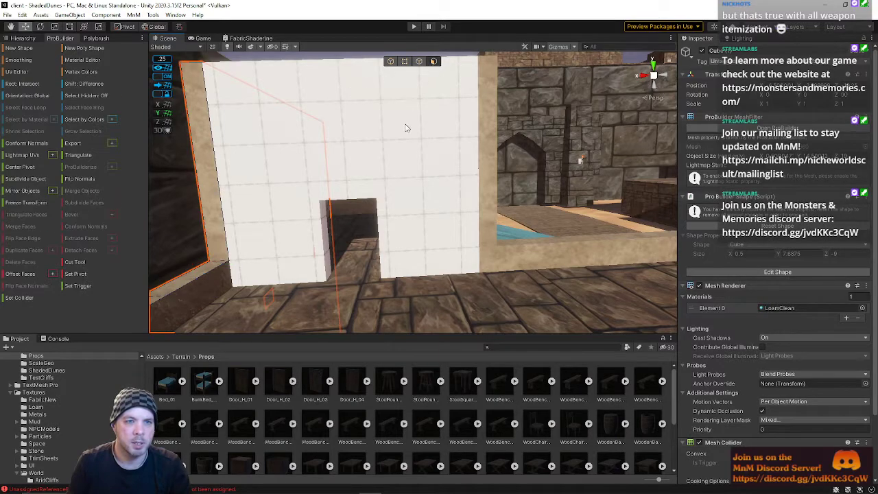
left_click(384, 140)
key("alt+1")
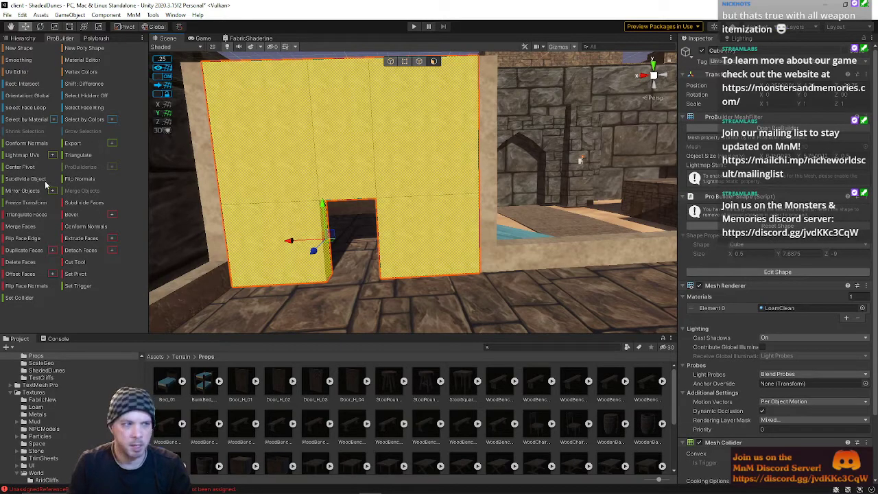
left_click(20, 71)
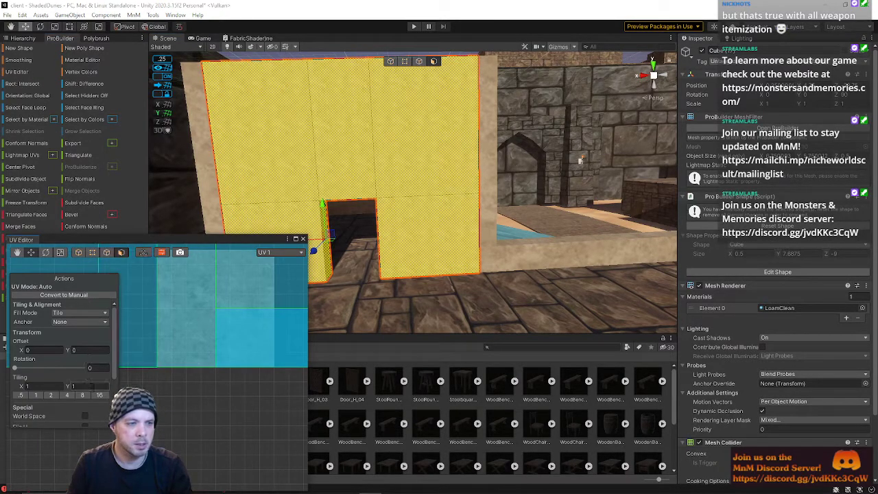
left_click(82, 395)
left_click(303, 239)
- Select the existing wooden door mesh in the inside corridor, switching from face to object selection
right_click_drag(324, 221, 416, 217)
key("w")
key("s")
key("w")
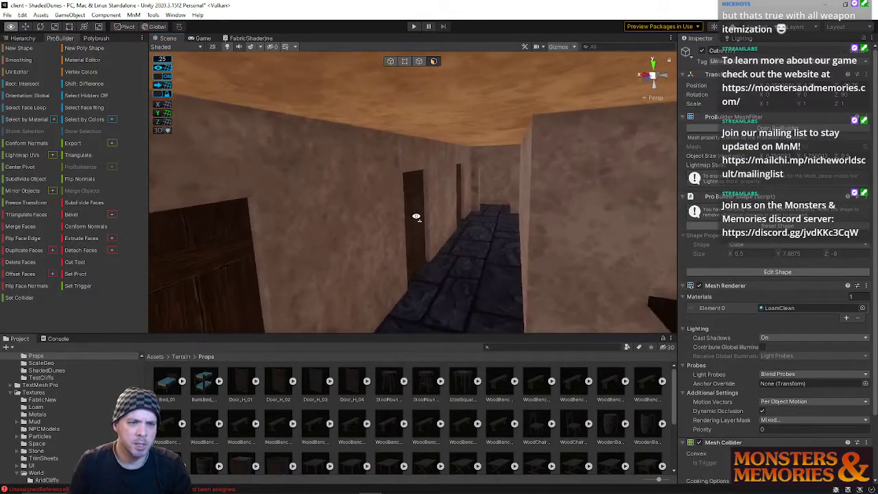
left_click(460, 196)
right_click_drag(460, 195, 402, 210)
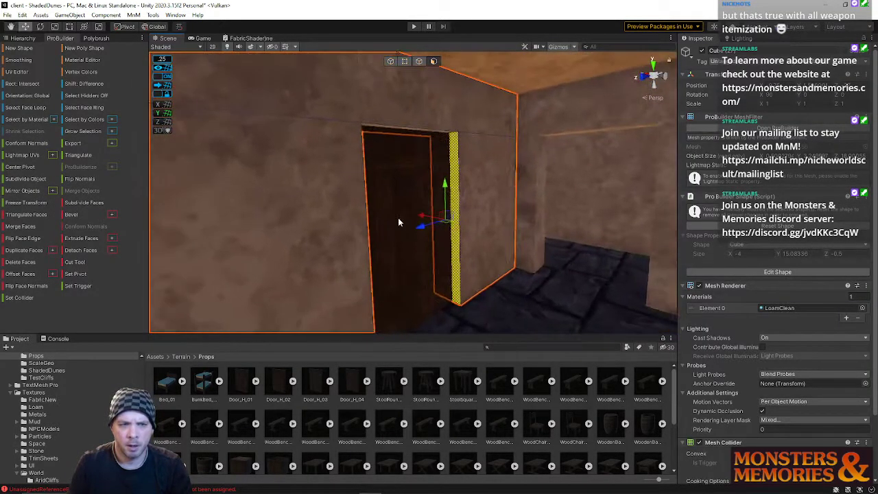
left_click(397, 222)
left_click(398, 223)
left_click(412, 286)
left_click(406, 298)
left_click(400, 154)
left_click(400, 155)
right_click_drag(405, 191, 416, 200)
key("w")
left_click(364, 86)
left_click(384, 65)
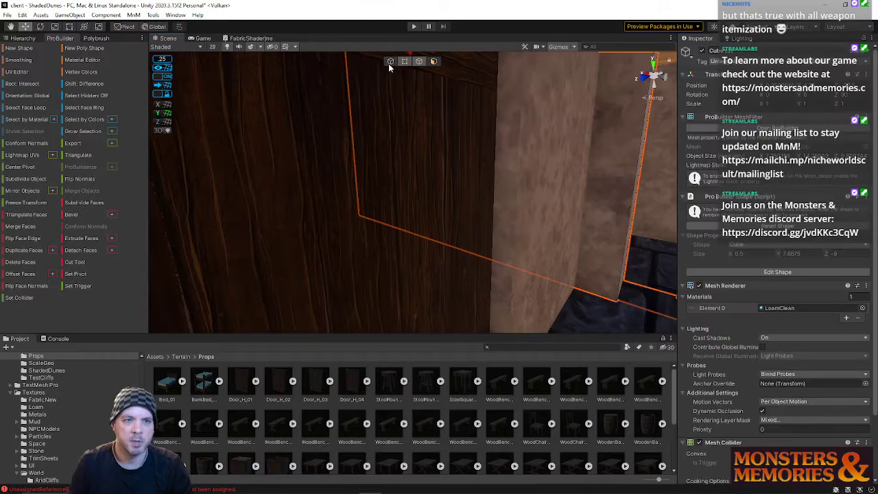
right_click_drag(355, 113, 412, 241)
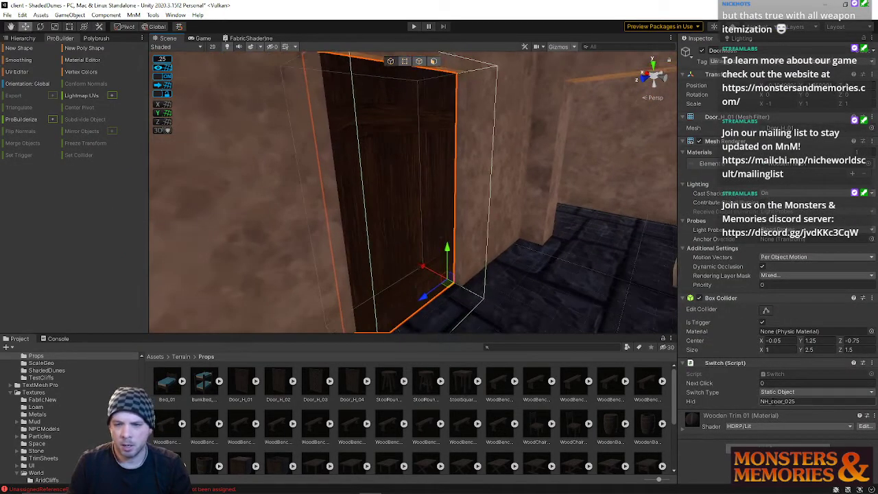
- Find the corridor door's parent object, Door (17), in the scene hierarchy and duplicate it
left_click(28, 39)
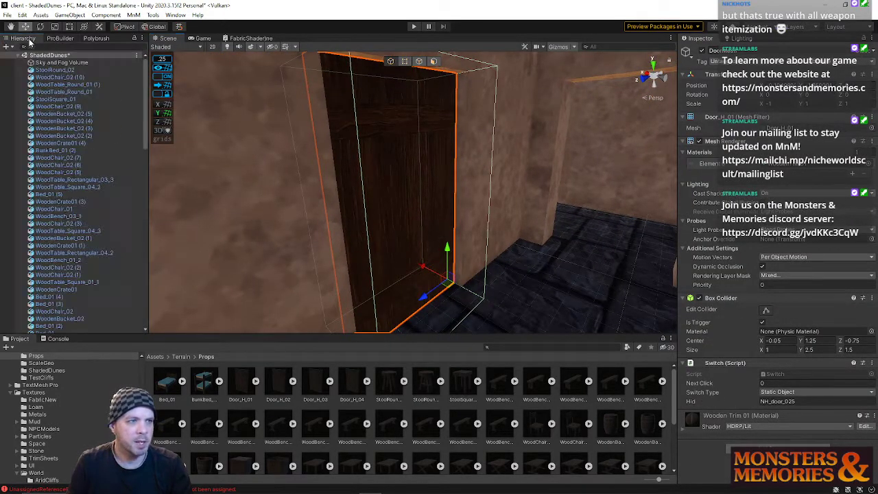
left_click(403, 206)
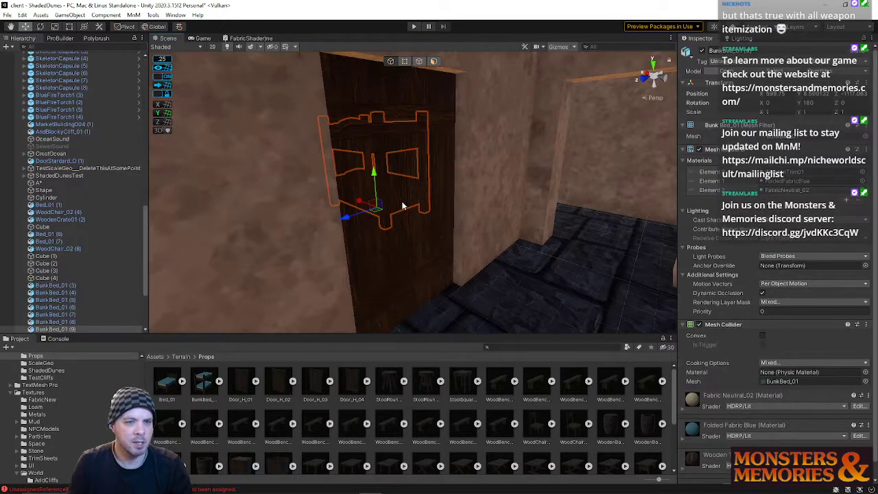
left_click(386, 88)
scroll(27, 301, "down", 4)
left_click(58, 206, "shift")
right_click_drag(309, 243, 437, 184)
key("ctrl+d")
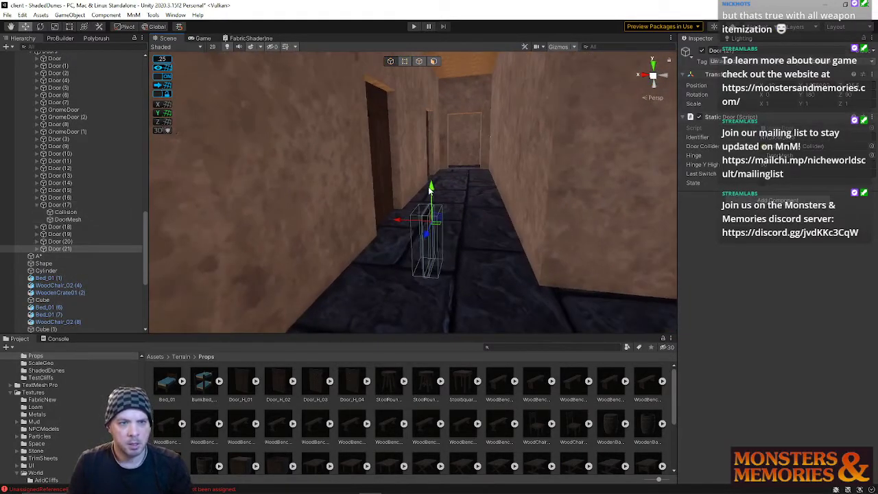
- Move the duplicated door out to the new doorway and set its X rotation to -90
left_click_drag(430, 190, 415, 74)
right_click_drag(417, 130, 438, 218)
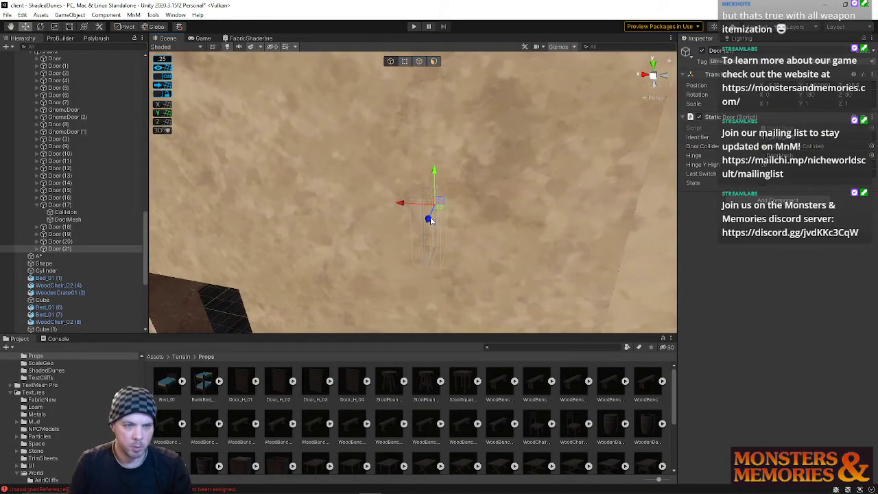
right_click_drag(351, 285, 421, 281)
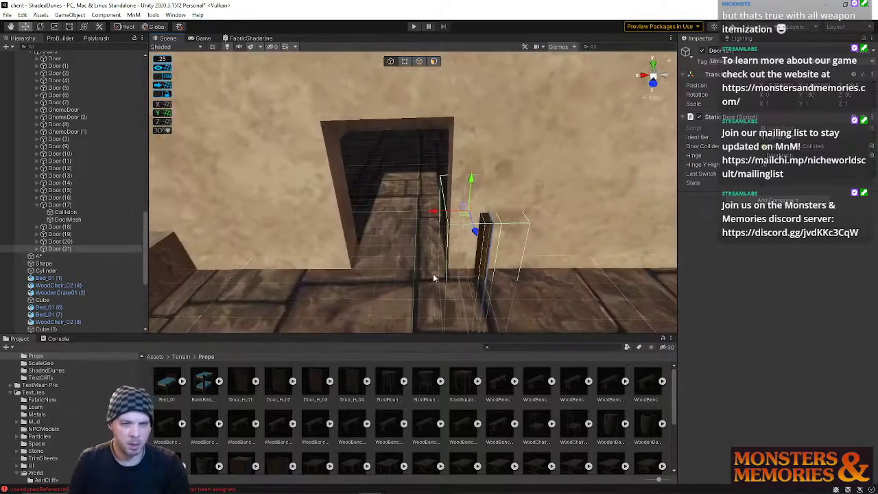
left_click_drag(437, 213, 391, 215)
left_click_drag(415, 180, 402, 96)
left_click_drag(410, 145, 323, 147)
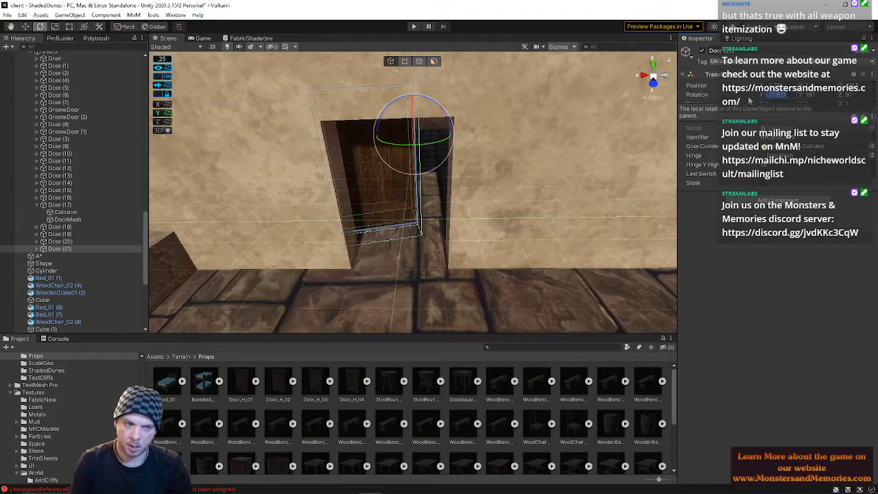
type("-90")
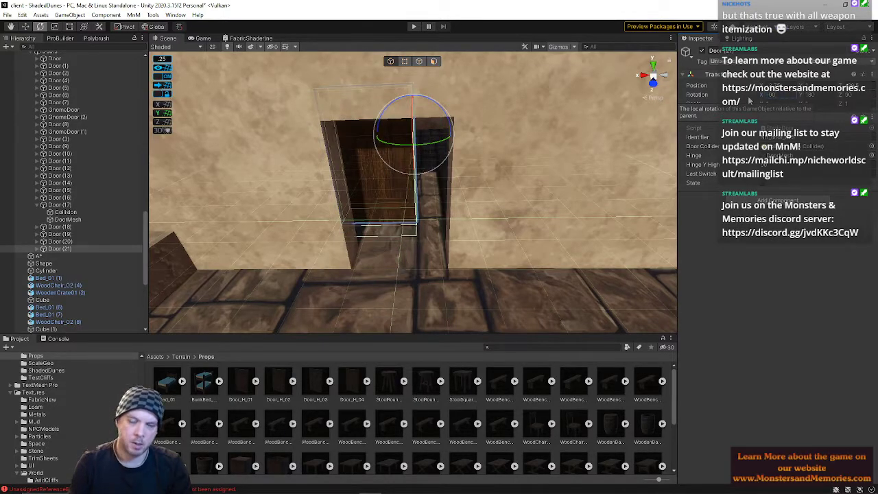
- Fit the duplicated door into the doorway opening, reducing the grid snap to 0.0625 for the fine depth adjustment
left_click_drag(380, 138, 259, 163)
key("a")
right_click_drag(259, 163, 251, 153)
key("d")
key("a")
key("d")
key("minus")
key("minus")
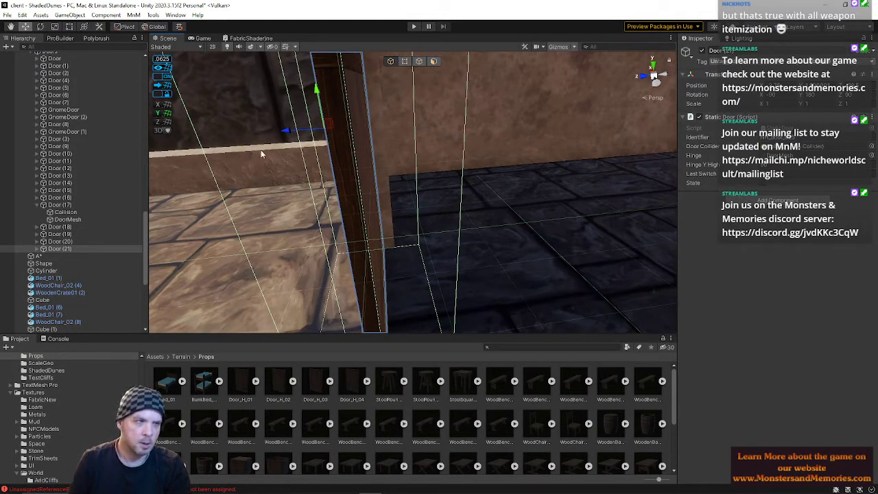
left_click_drag(281, 134, 277, 135)
- Set the Hid of the new door's DoorMesh to NH_door_026 and save the scene
right_click_drag(335, 166, 374, 175)
key("a")
key("f")
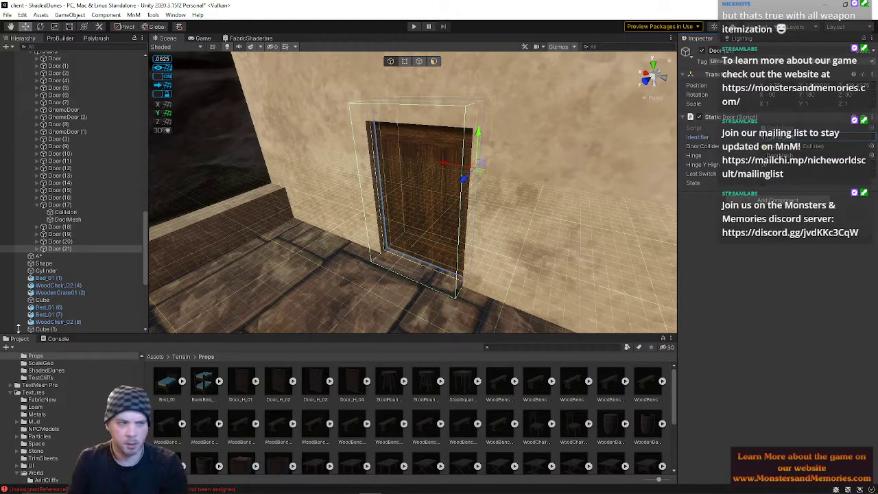
left_click(38, 250)
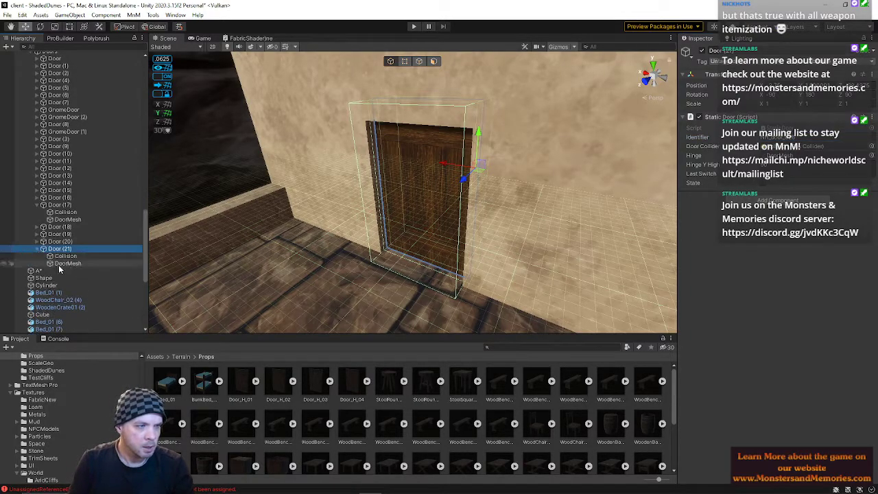
left_click(64, 264)
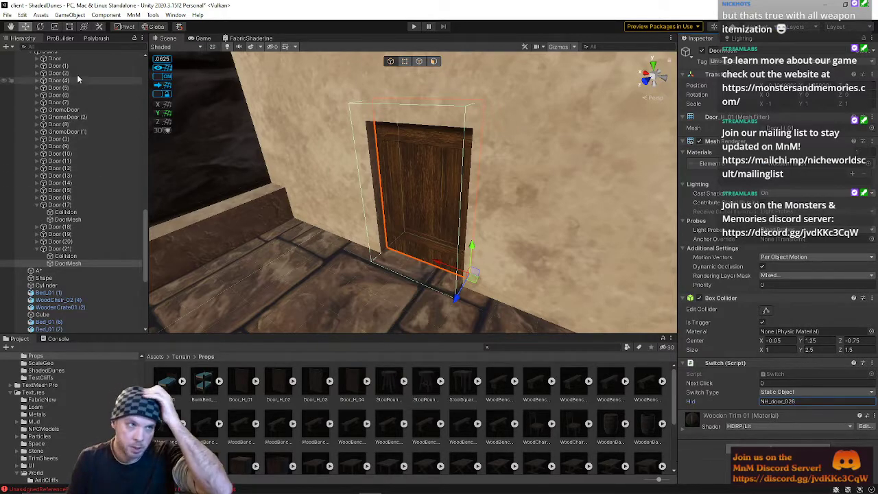
left_click(7, 14)
left_click(22, 58)
- Duplicate a ceramic roof tile strip from the neighbouring building's trim, move the copy to the rooftop terrace and set its X rotation to 0
right_click_drag(546, 174, 335, 128)
left_click(327, 123)
key("ctrl+d")
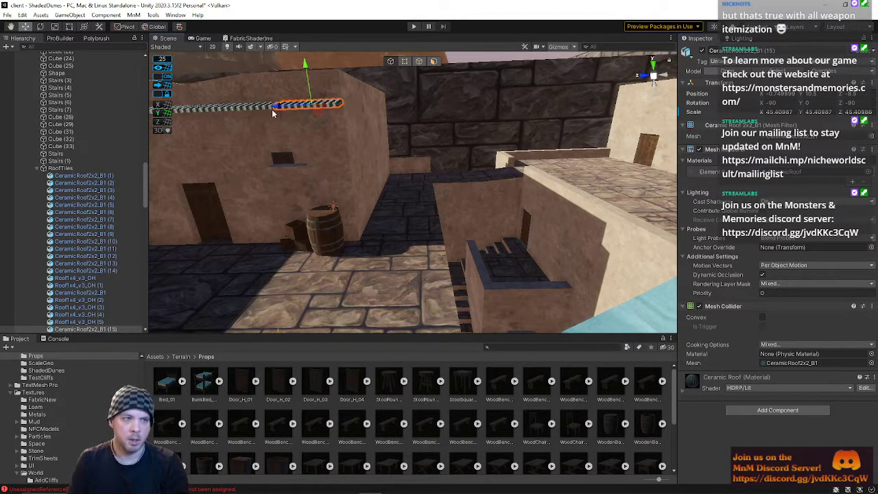
right_click_drag(595, 111, 610, 181)
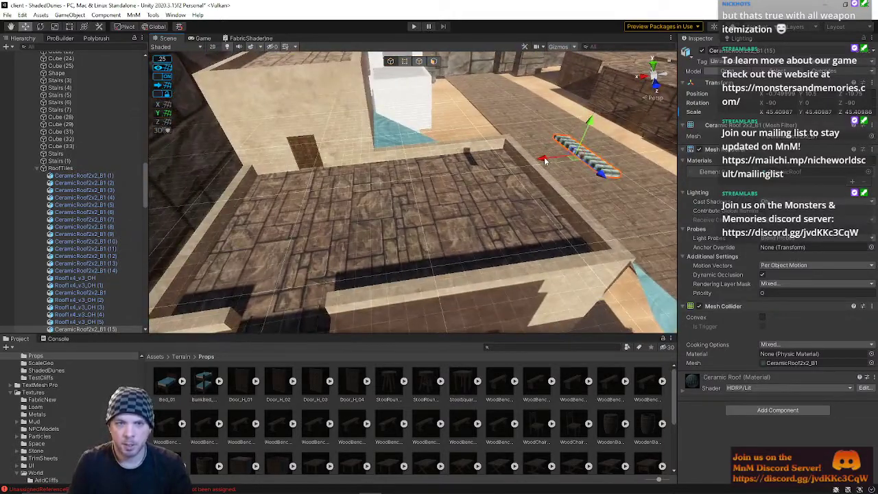
left_click_drag(547, 162, 212, 160)
key("e")
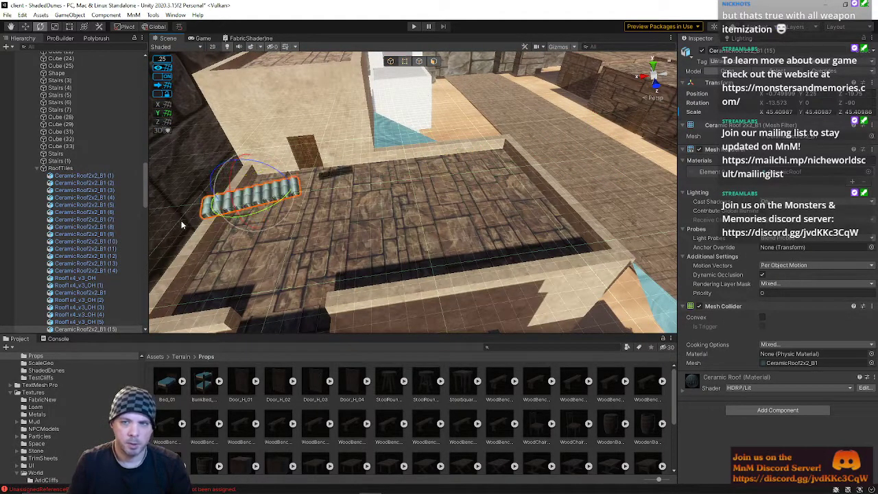
type("0")
key("Return")
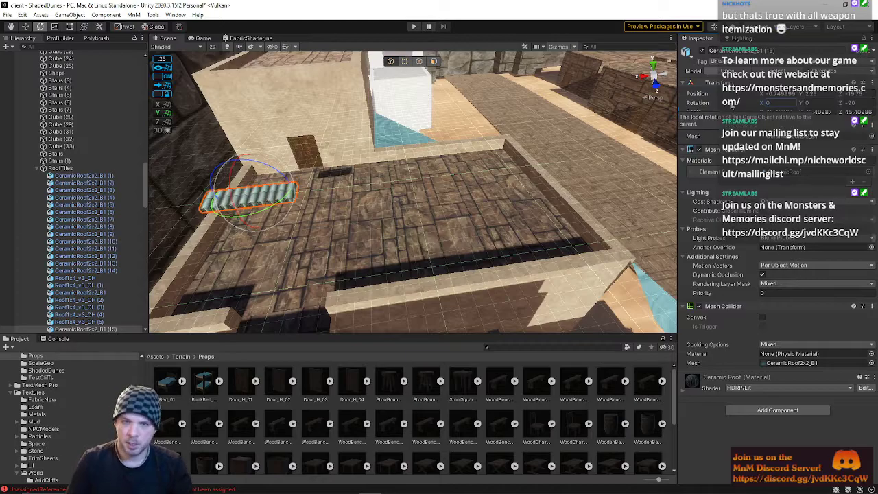
- Place the copied tile strip against the rooftop building's wall, above the new door
right_click_drag(403, 143, 206, 134)
key("w")
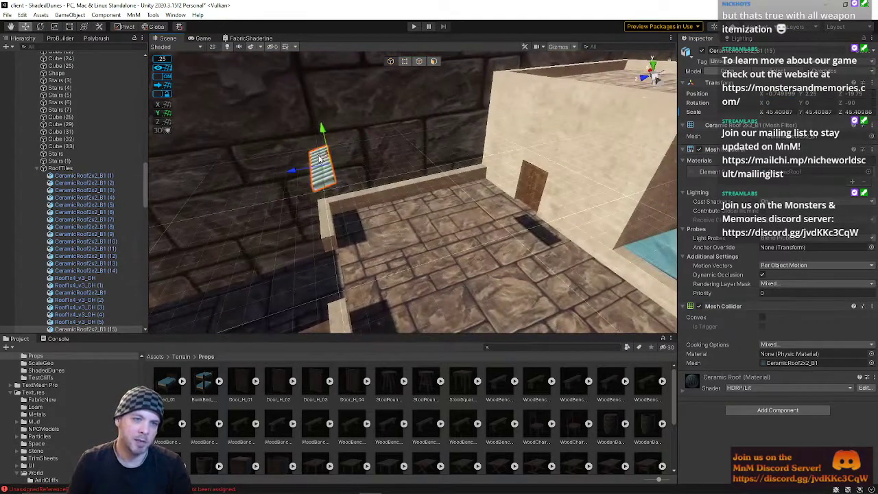
left_click_drag(295, 173, 572, 173)
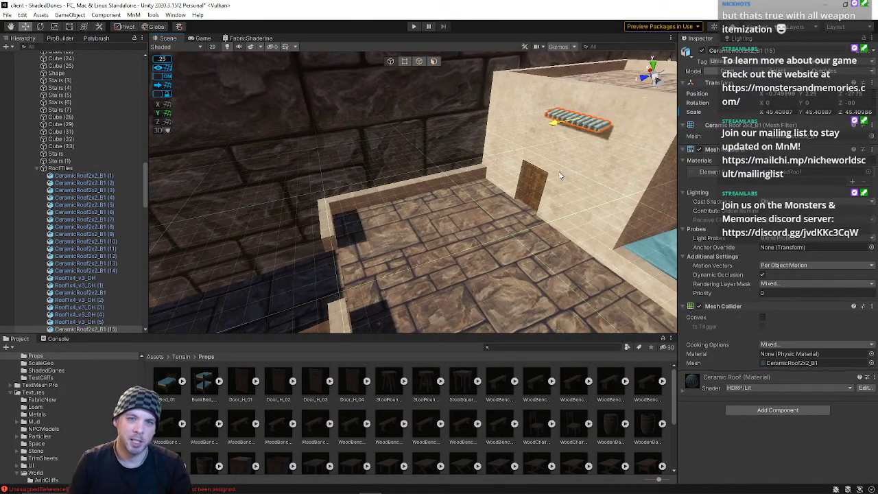
right_click_drag(557, 175, 559, 142)
- Duplicate the tile strip three times end to end so the row spans the full wall above the new door
left_click_drag(391, 149, 275, 148)
key("ctrl+d")
key("ctrl+d")
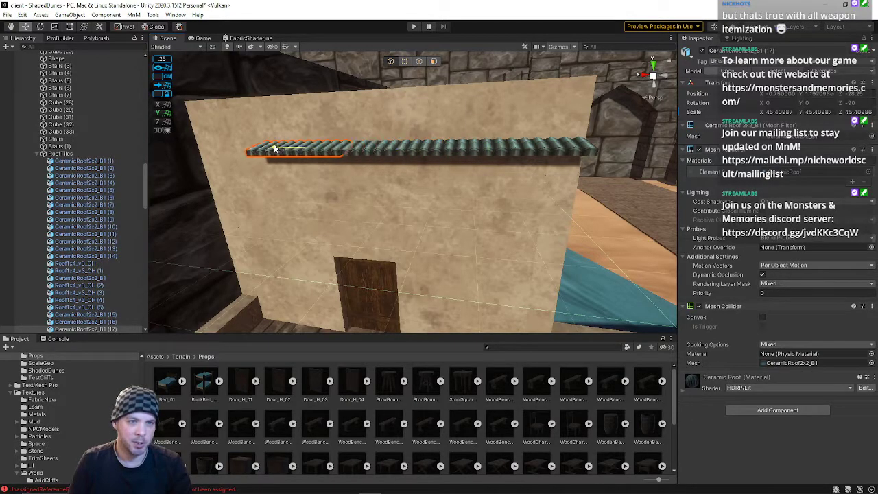
left_click_drag(329, 143, 365, 125, "alt")
key("ctrl+d")
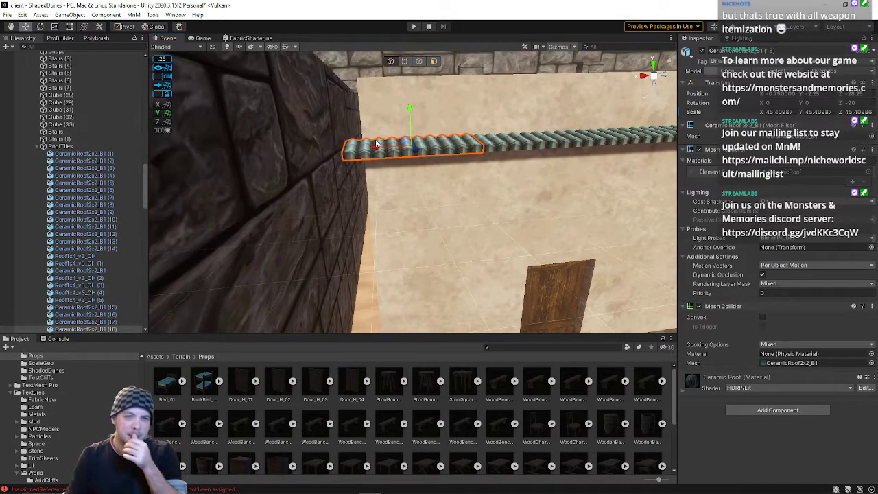
- Select all four new tile strips, nudge the row into line with the wall at a 0.125 grid snap, and deselect it
left_click_drag(515, 144, 536, 152, "alt")
left_click_drag(618, 150, 559, 159, "alt")
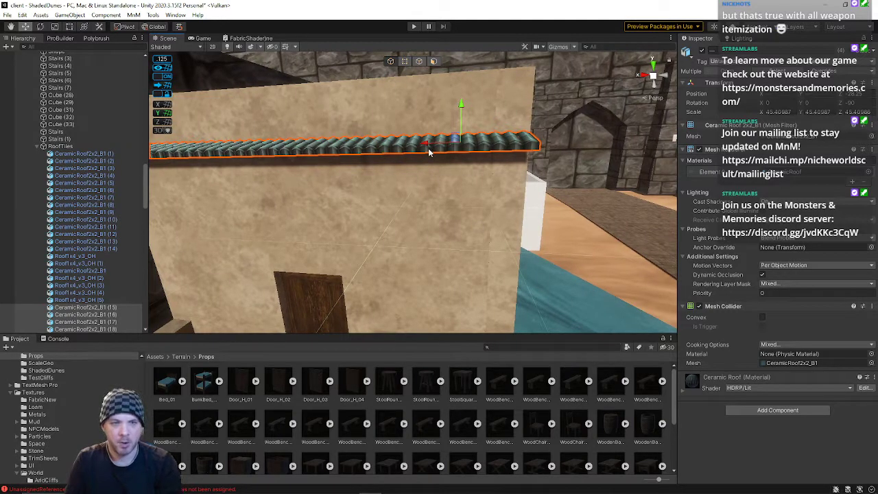
left_click_drag(429, 144, 449, 115)
right_click_drag(448, 114, 306, 157)
left_click(453, 102)
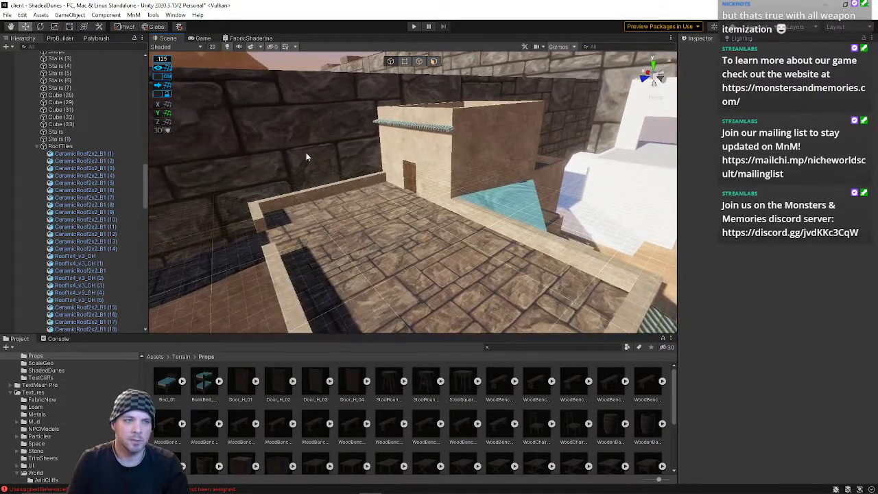
- Open the recent Zone scene and start play mode
left_click(8, 15)
left_click(155, 31)
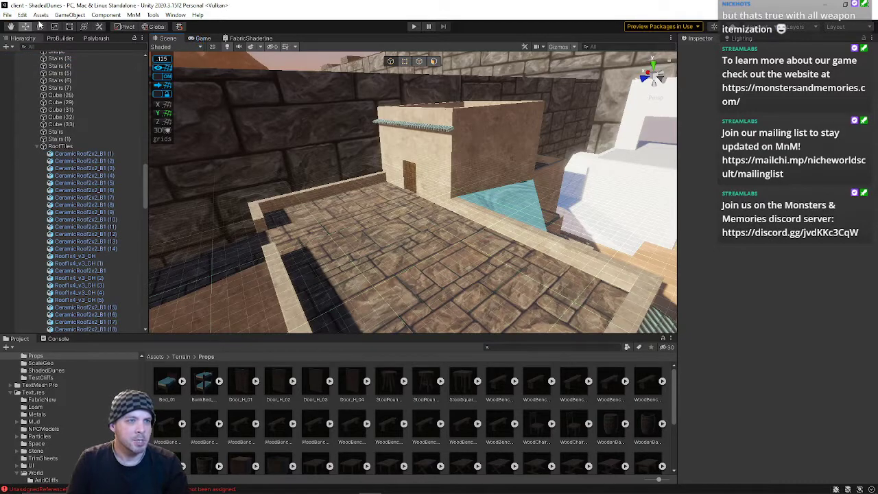
left_click(10, 16)
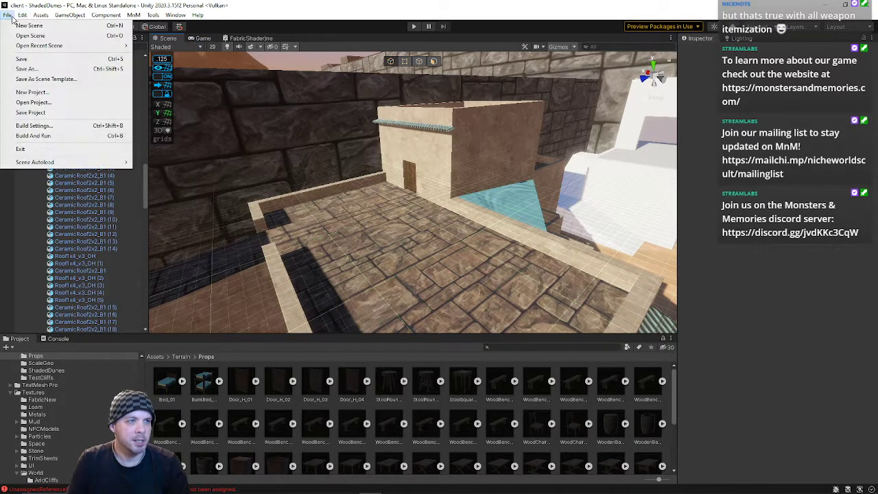
mouse_move(103, 45)
left_click(180, 58)
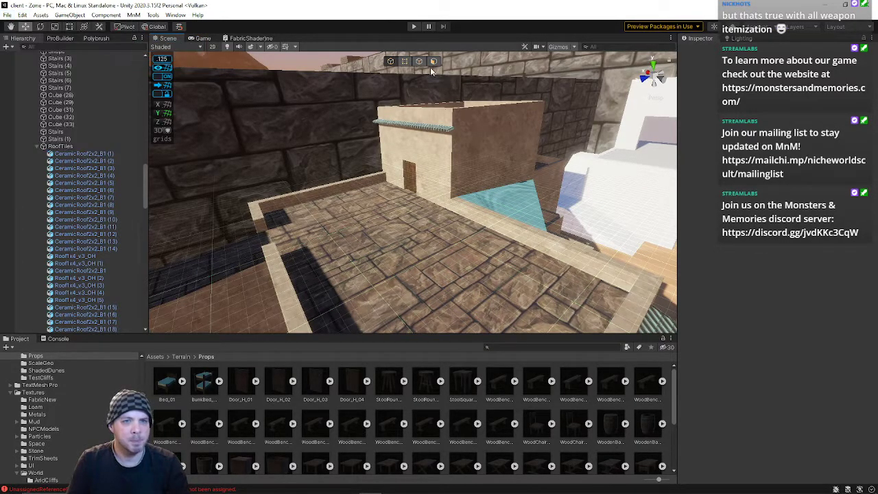
left_click(412, 27)
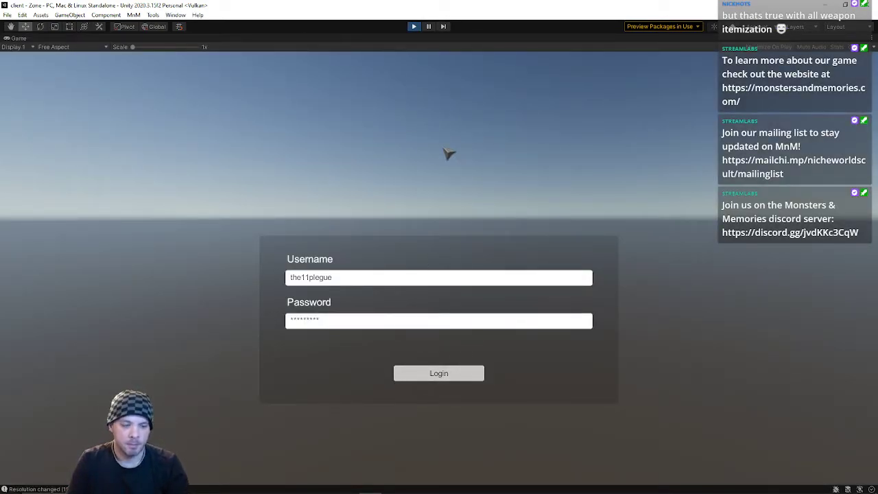
- Log in with the prefilled credentials, connect to TestWorld and enter the game with the character
left_click(481, 373)
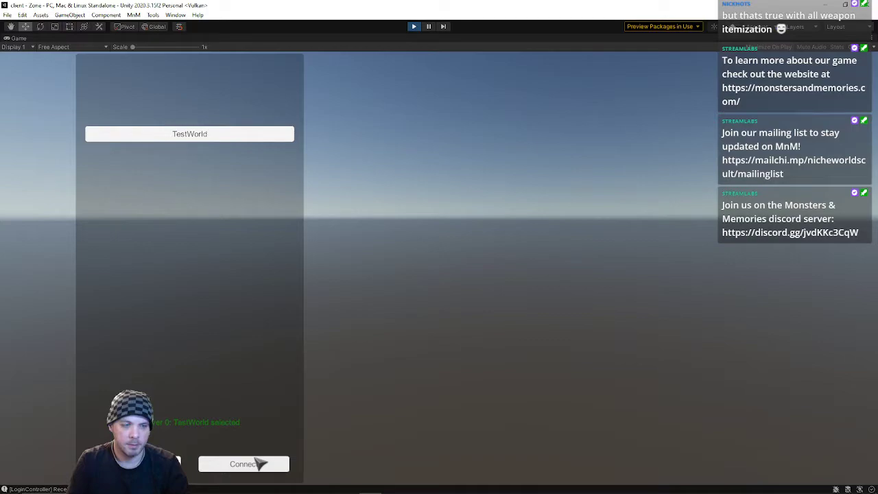
left_click(260, 465)
left_click(177, 195)
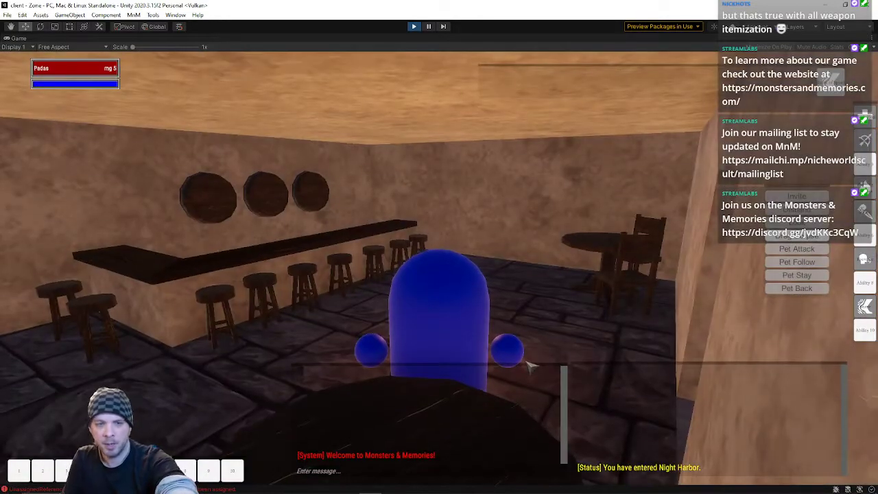
- Walk the character through the tavern's corridor, stairs, rooms and bar to inspect the finished interior
right_click_drag(464, 266, 370, 266)
key("w")
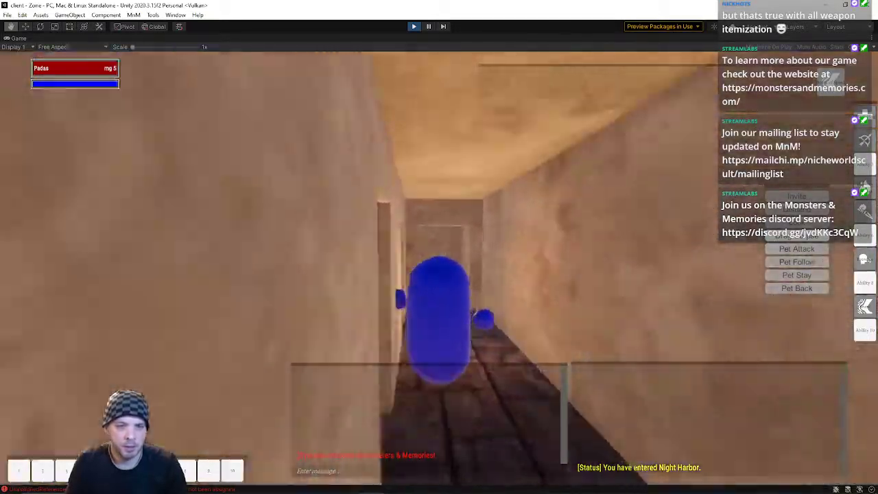
key("w")
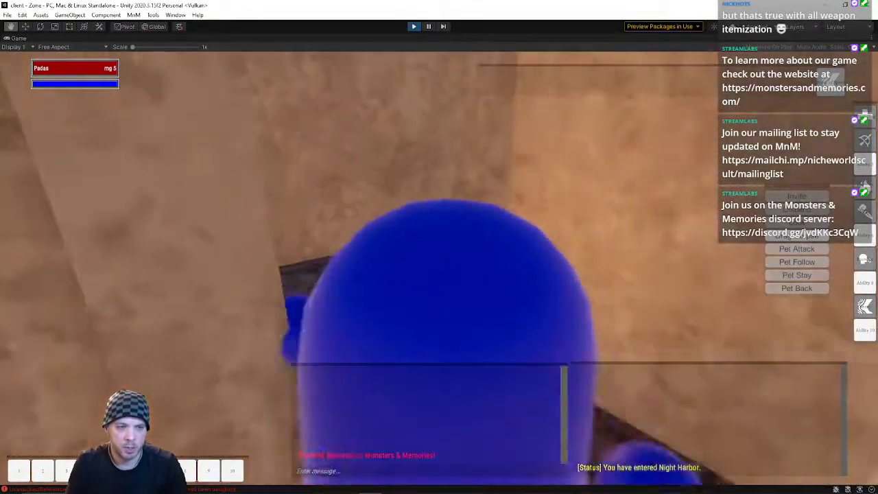
key("w")
key("w")
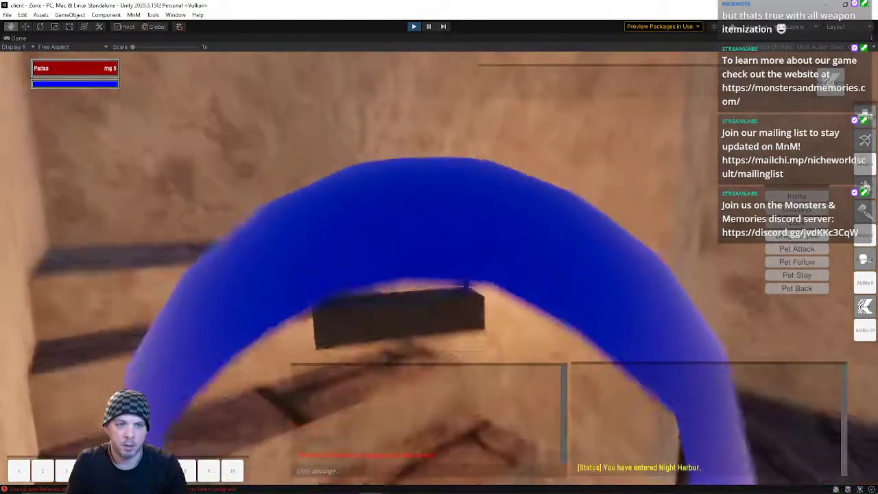
key("w")
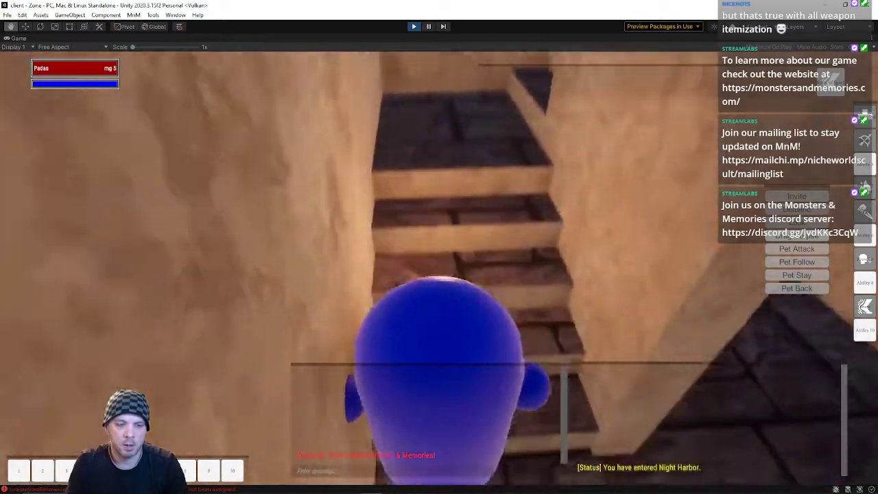
key("w")
key("w")
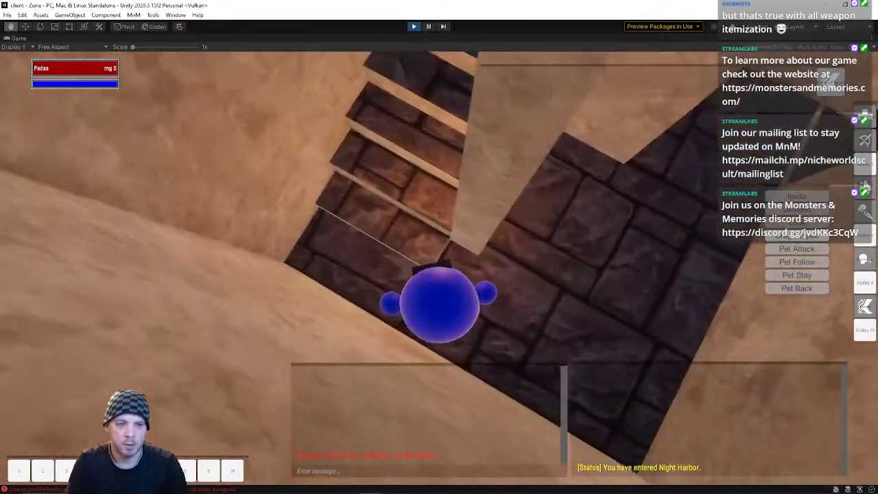
key("w")
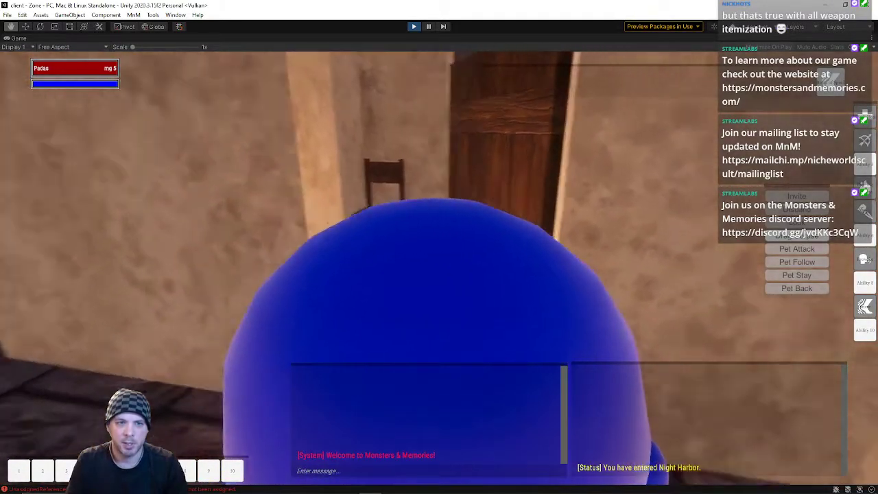
key("w")
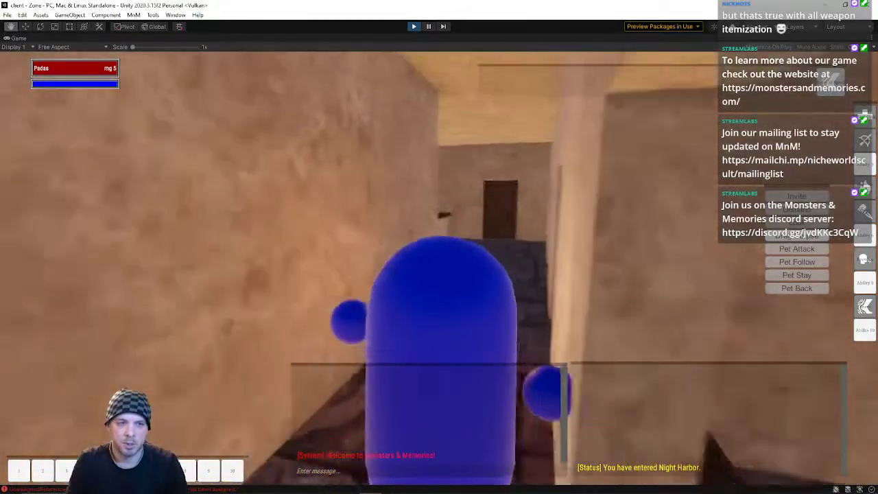
key("w")
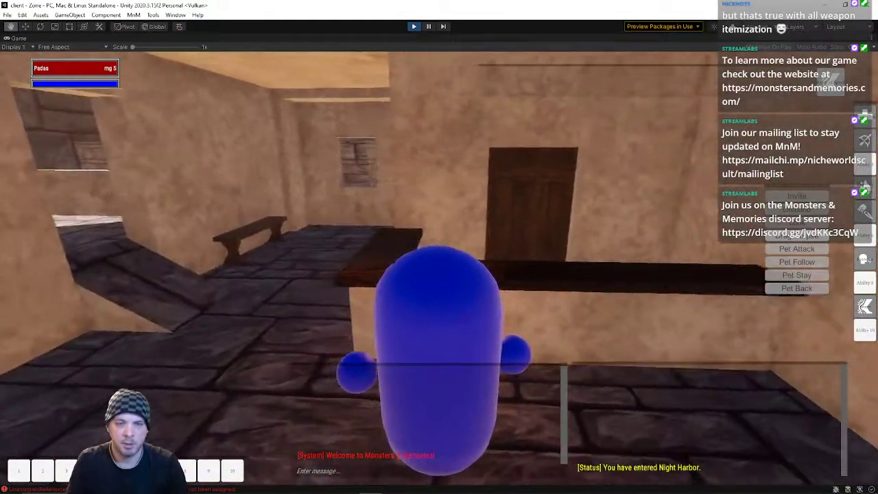
- Take the character outside, up the exterior steps and across the rooftop terrace, and open the new door
key("w")
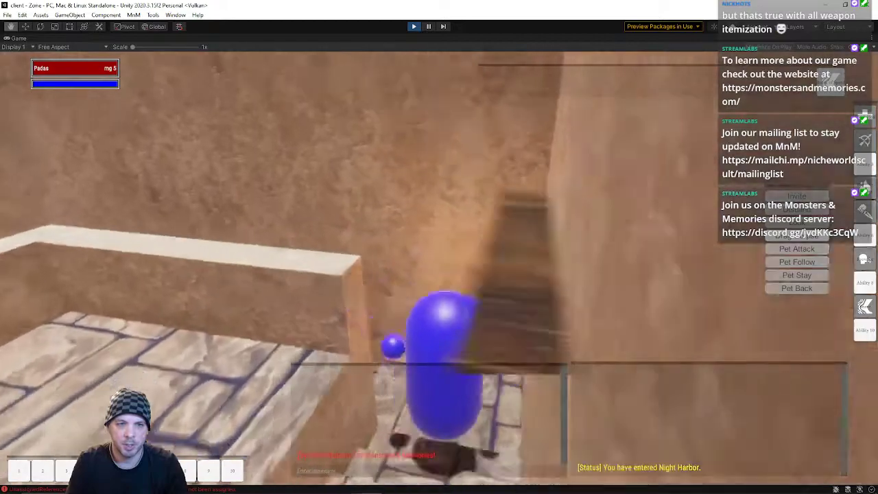
key("w")
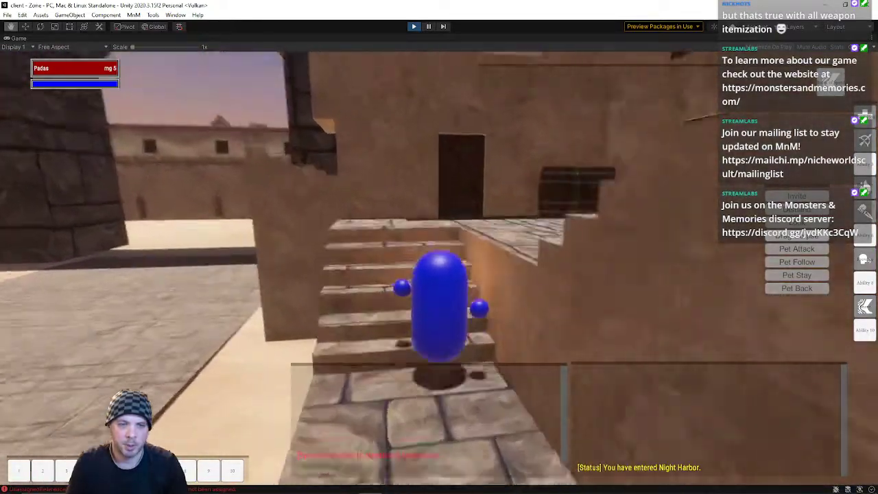
key("w")
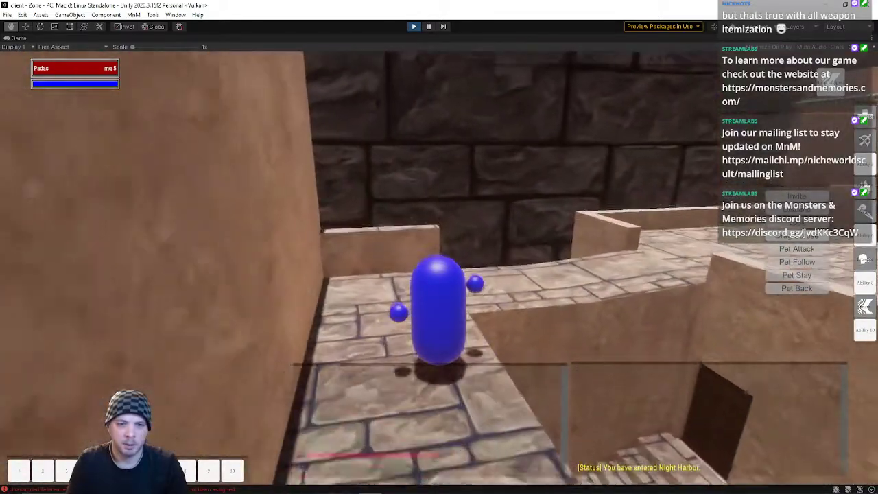
key("w")
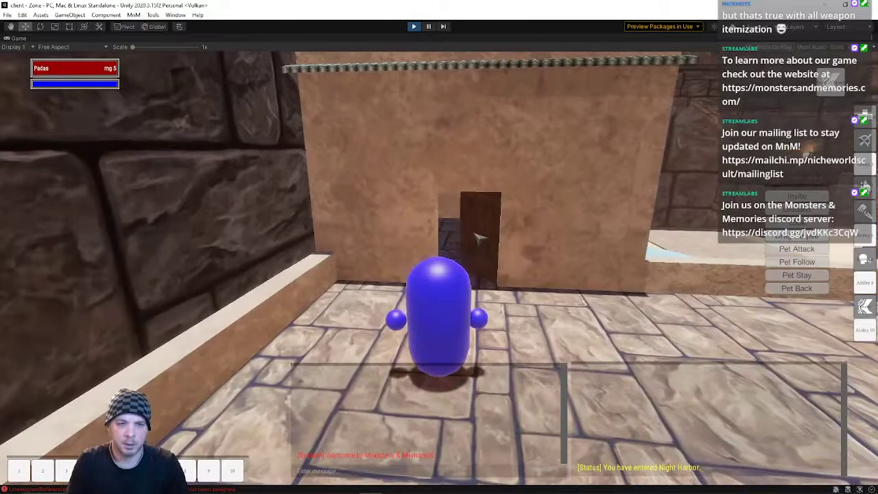
- Walk in and out through the new doorway to check the door's swing, the room behind it and the tile trim
key("w")
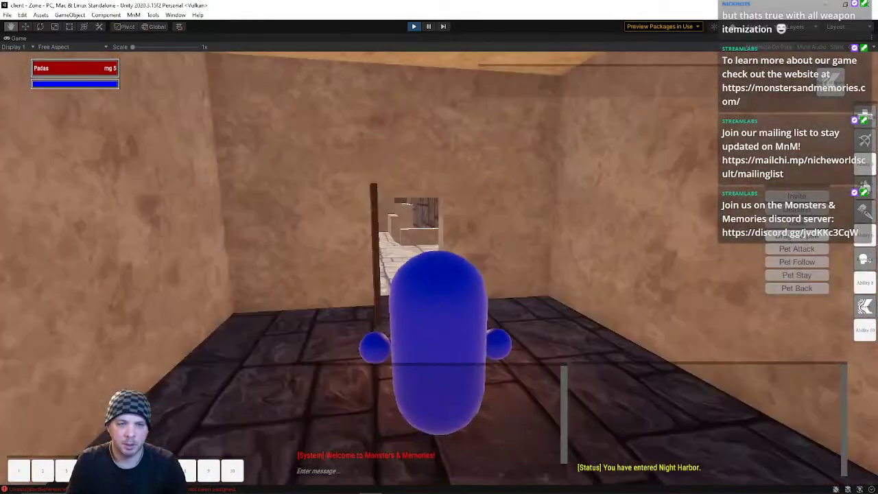
key("w")
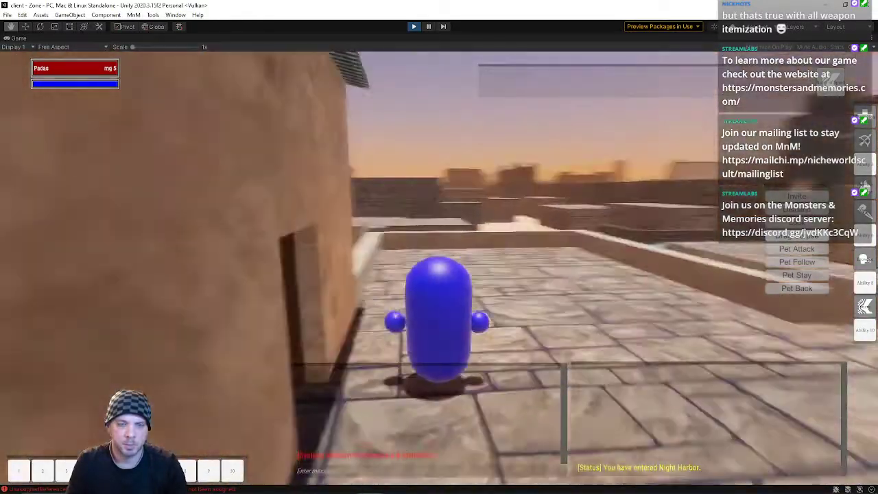
key("w")
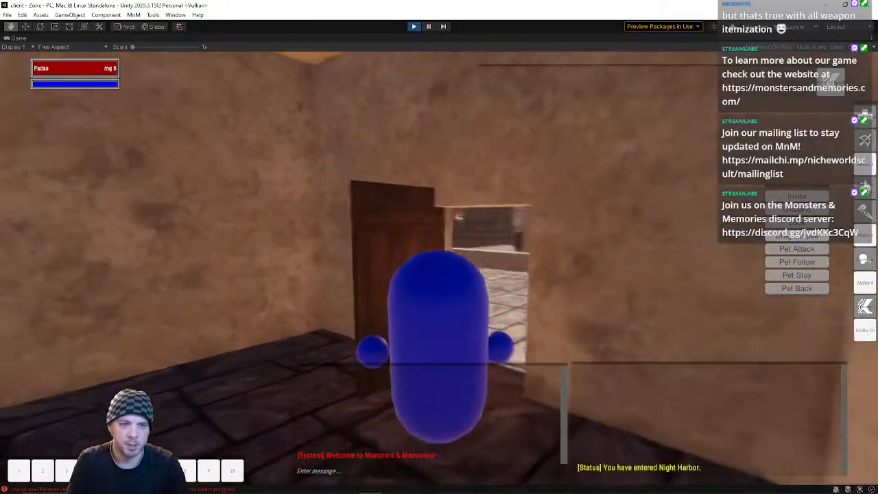
key("a")
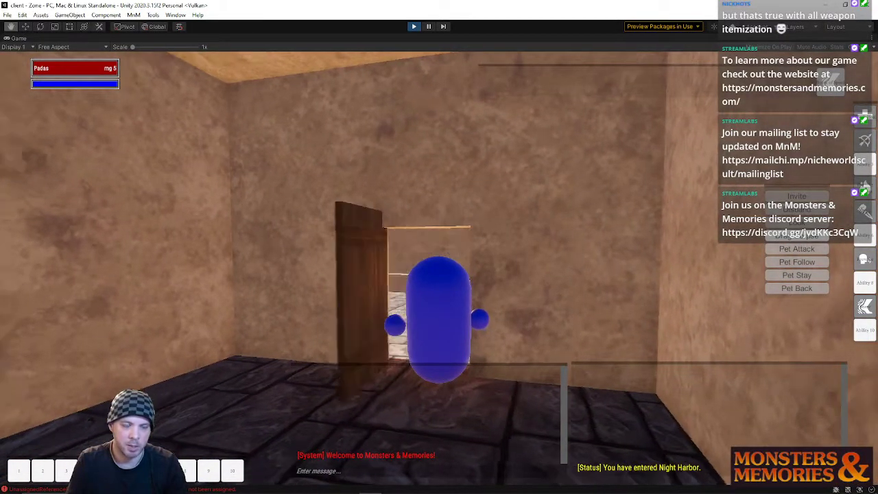
key("w")
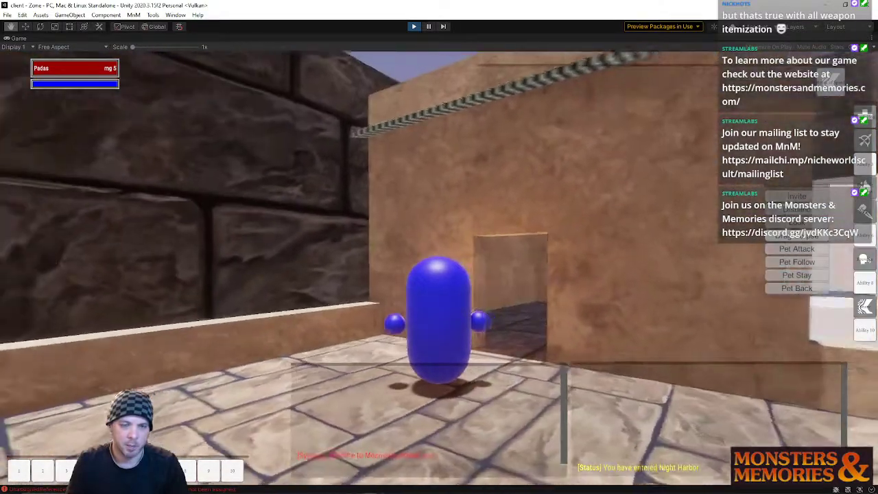
key("a")
key("d")
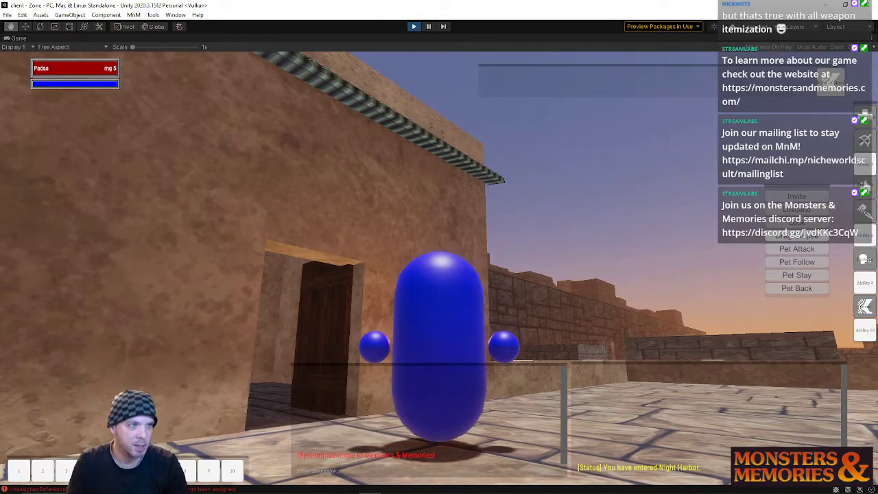
- Stop play mode and reopen the recent ShadedDunes scene for editing
left_click(8, 15)
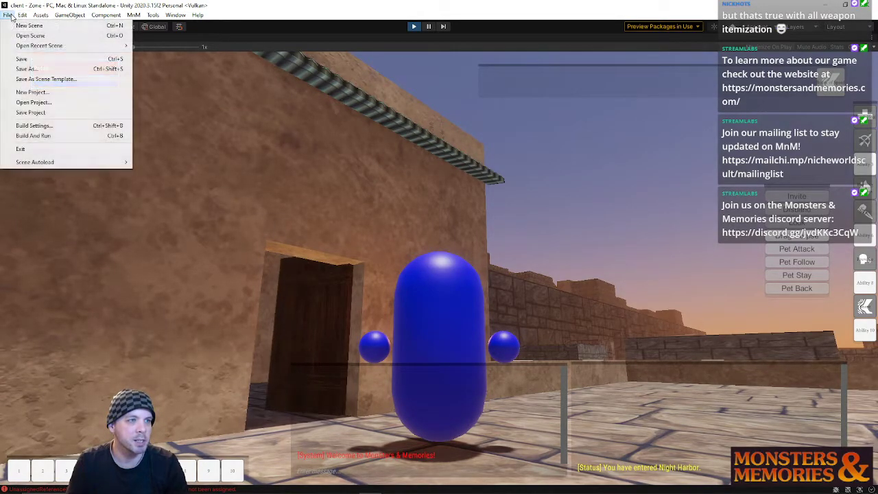
mouse_move(38, 48)
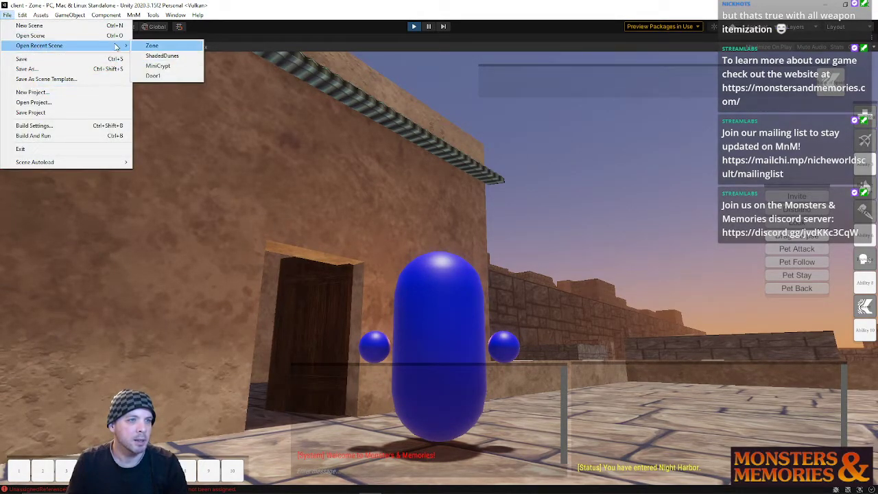
left_click(415, 26)
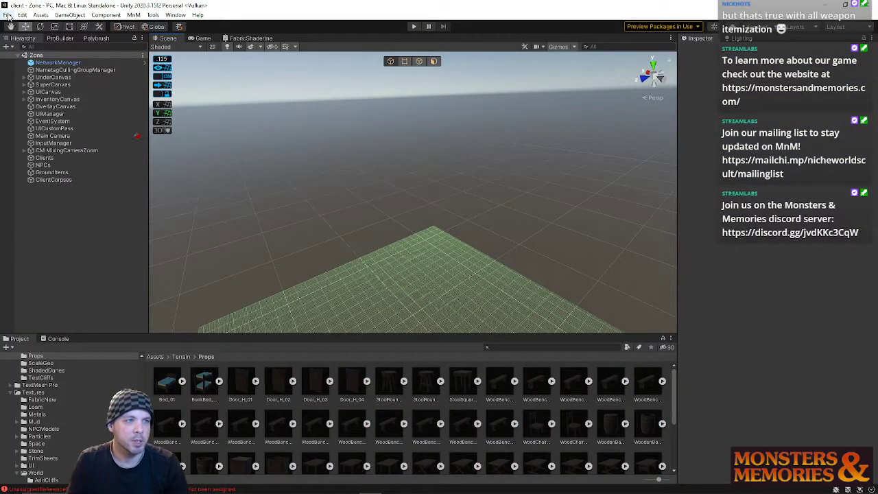
left_click(8, 15)
mouse_move(115, 50)
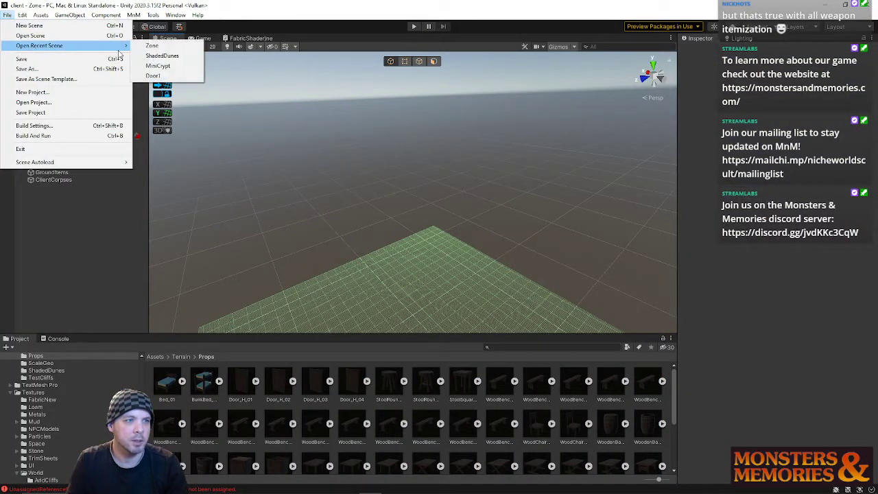
left_click(161, 55)
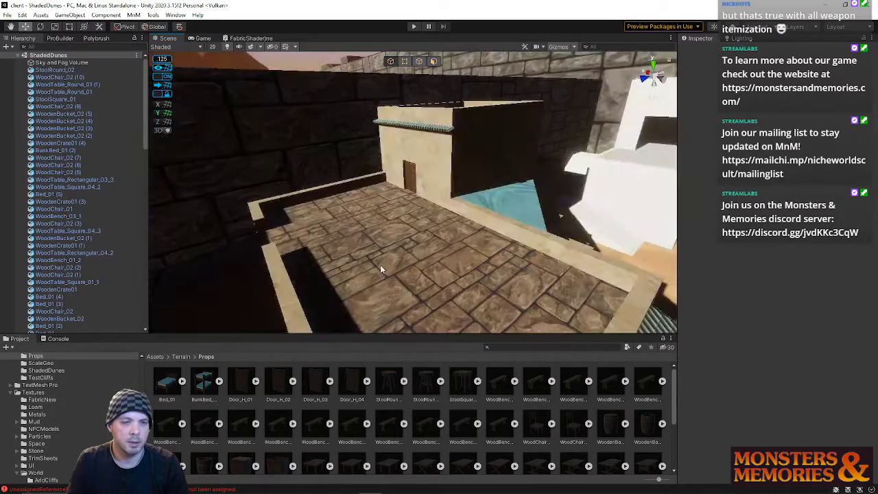
- Lower the underside face of the wall section above the rooftop door slightly to tighten the opening to the door
key("w")
right_click_drag(381, 266, 413, 75)
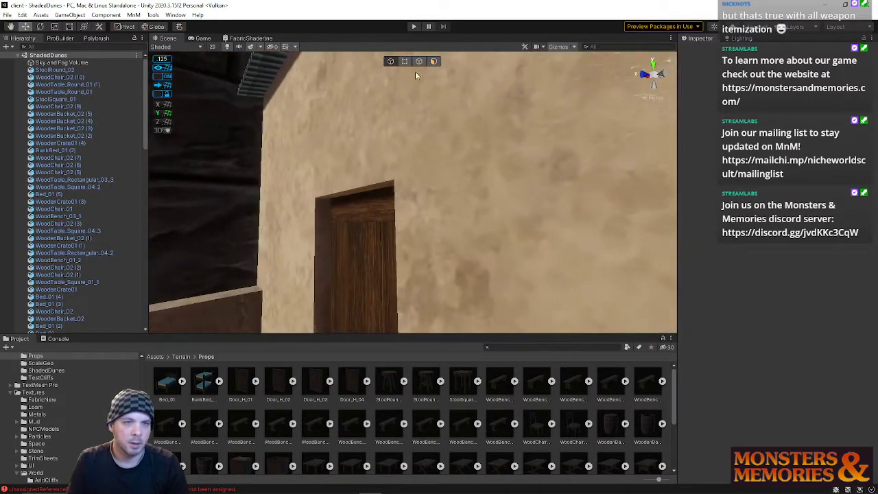
left_click(434, 61)
left_click(383, 186)
left_click_drag(345, 212, 450, 140, "alt")
right_click_drag(449, 140, 486, 163)
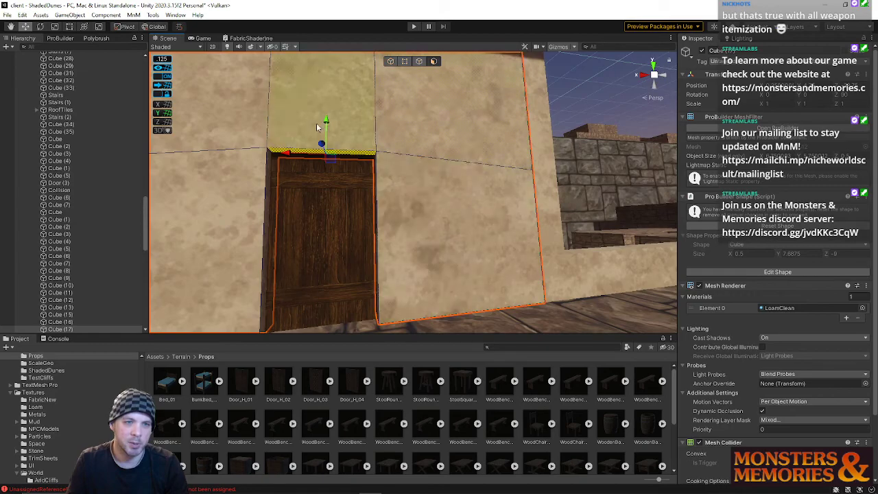
mouse_move(326, 120)
left_mouse_down()
mouse_move(324, 110)
mouse_move(327, 126)
mouse_move(326, 103)
mouse_move(326, 123)
left_mouse_up()
- Save the ShadedDunes scene and open the recent Zone scene
right_click_drag(336, 135, 153, 147)
key("s")
key("d")
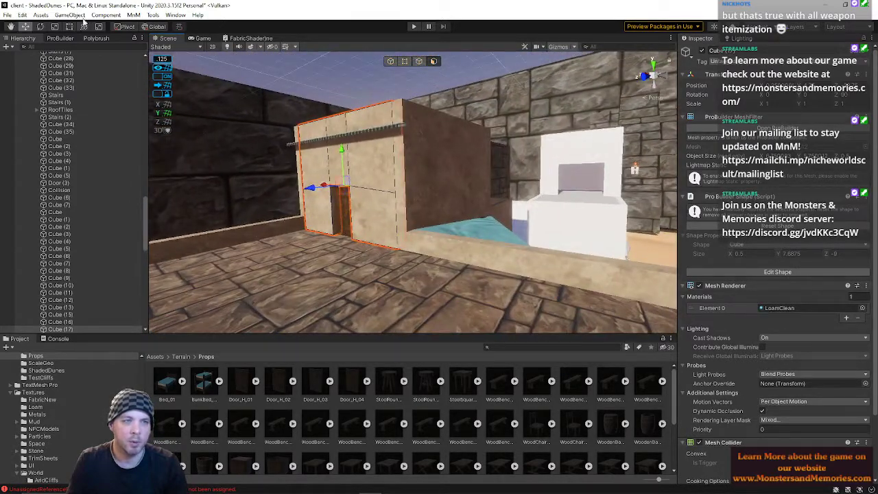
left_click(7, 14)
left_click(43, 58)
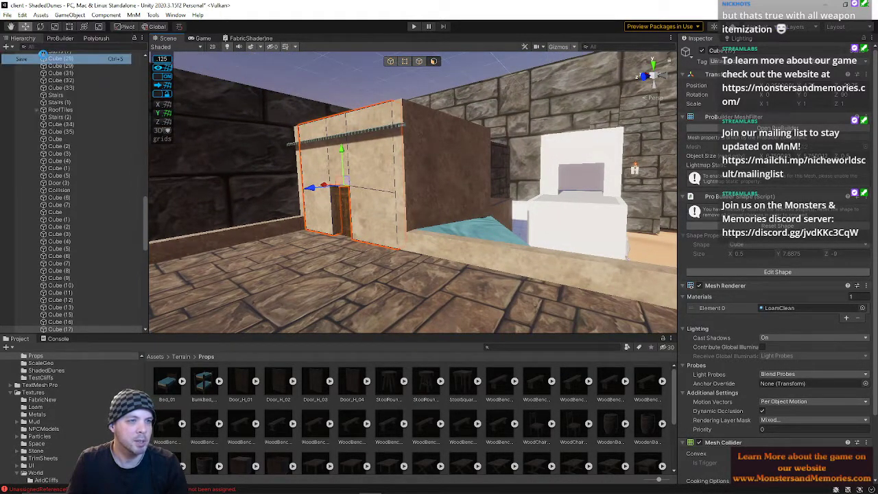
left_click(7, 15)
mouse_move(82, 45)
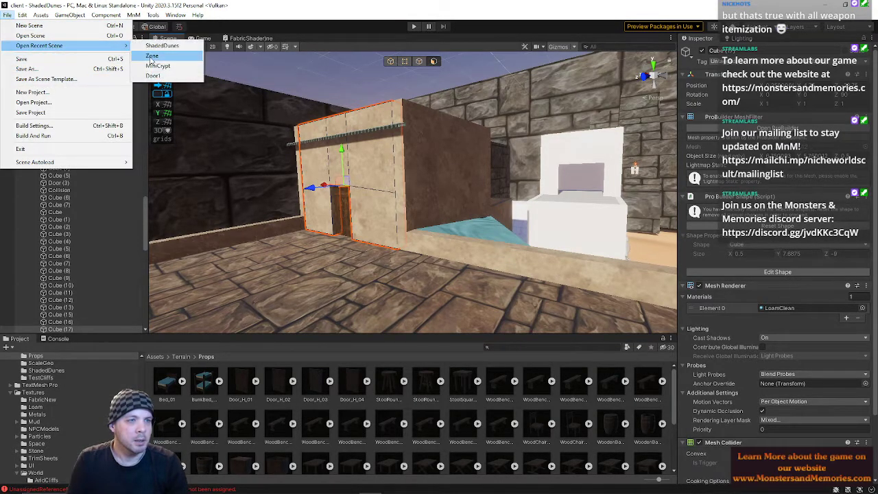
left_click(152, 56)
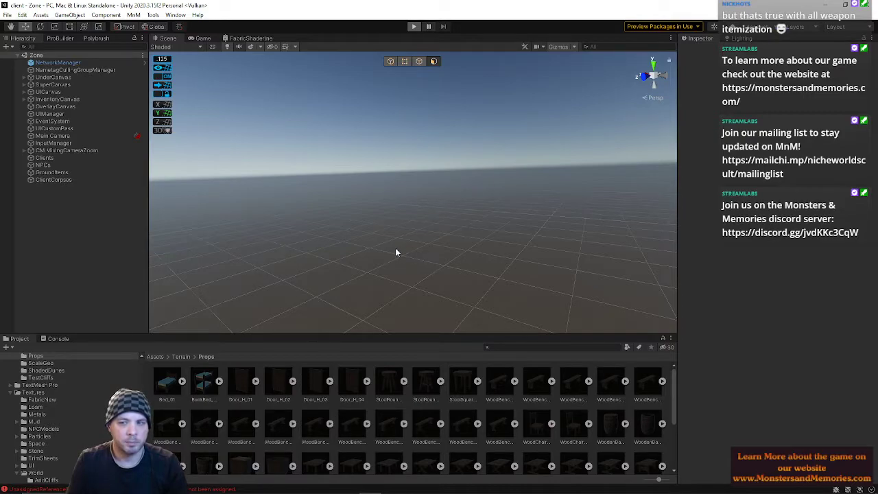
- Start play mode, log in with the prefilled credentials, connect to TestWorld and enter the world with the preselected character
key("ctrl+p")
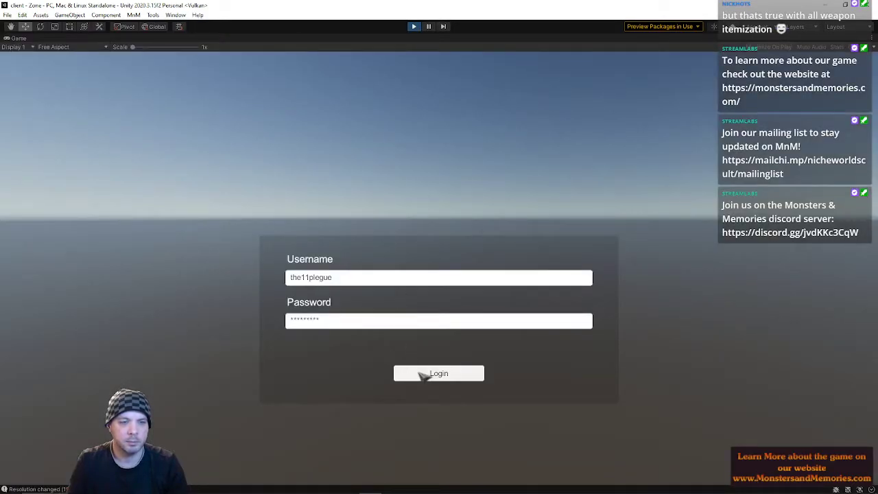
left_click(421, 375)
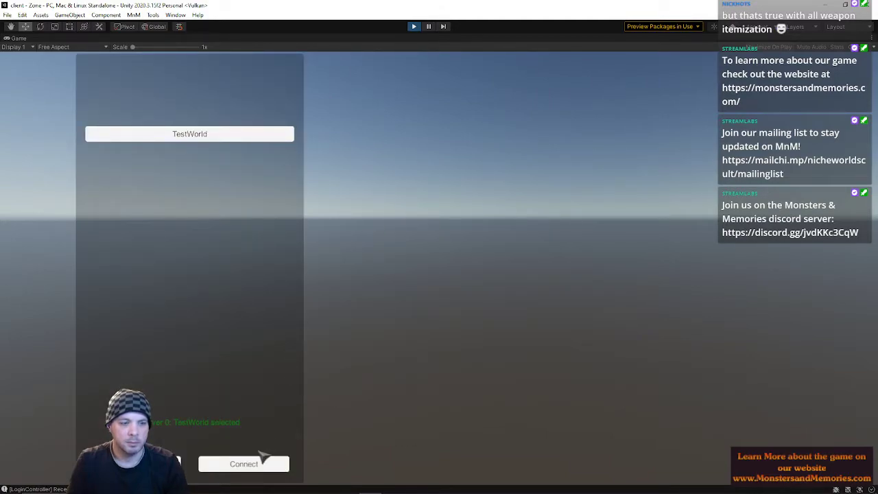
left_click(256, 463)
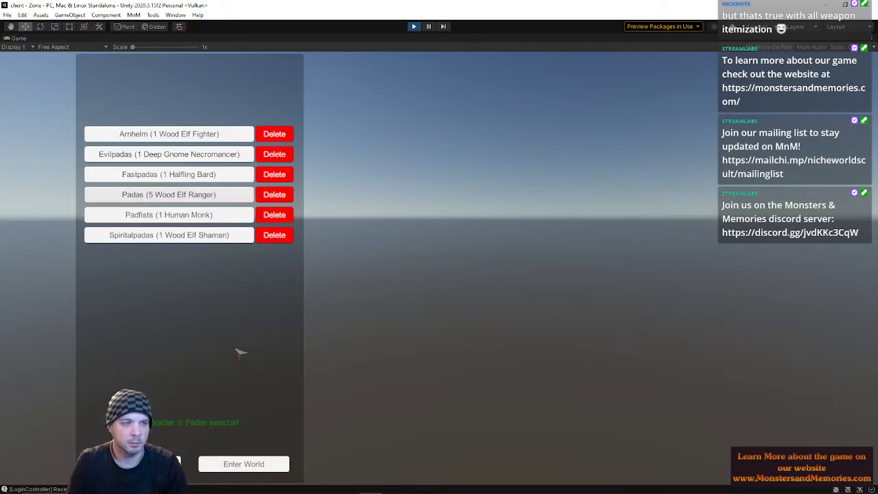
left_click(253, 464)
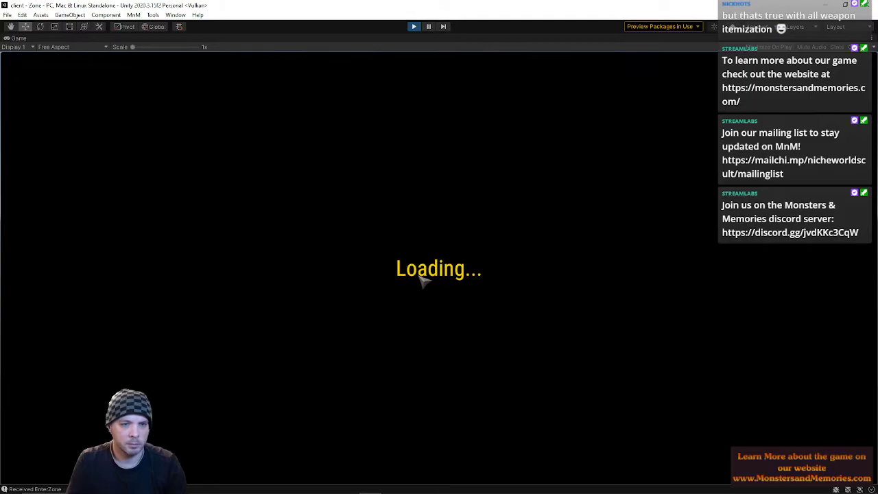
- Inspect the rooftop room and its door from inside, walk out through the doorway onto the terrace, and stop play mode
key("w")
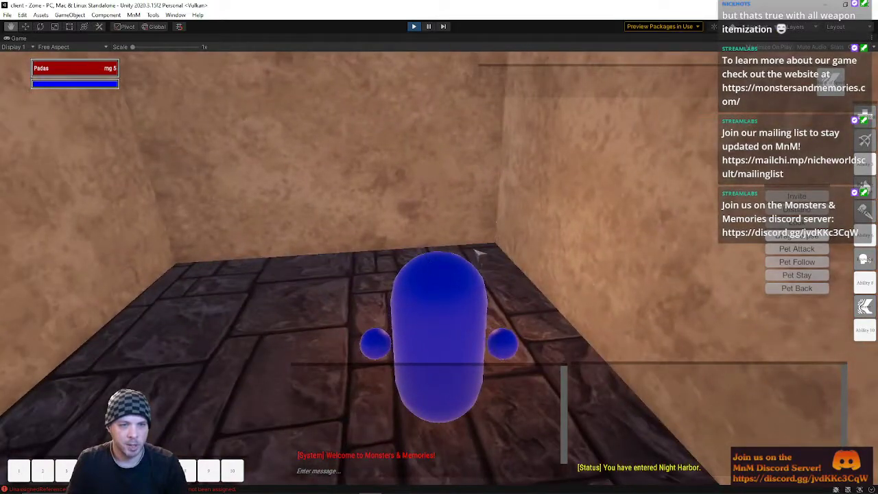
right_click_drag(473, 258, 371, 211)
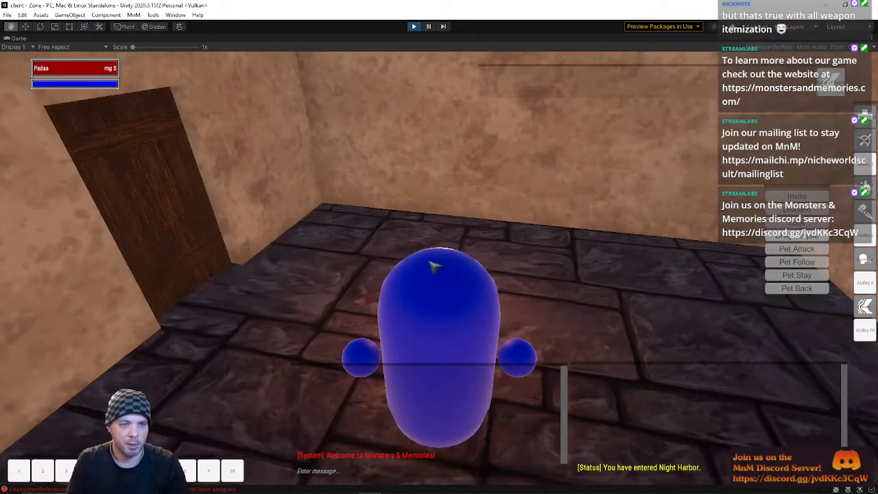
right_click_drag(584, 229, 507, 205)
right_click_drag(642, 229, 571, 229)
key("w")
key("u")
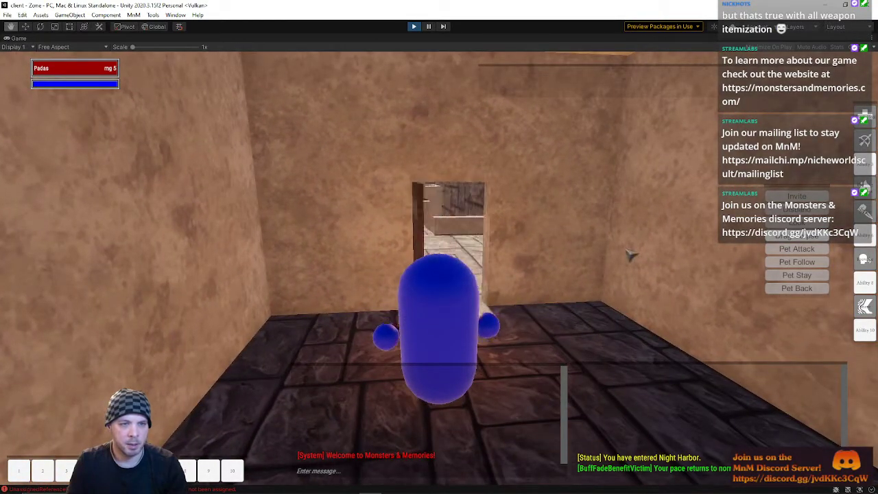
key("w")
right_click_drag(631, 255, 535, 267)
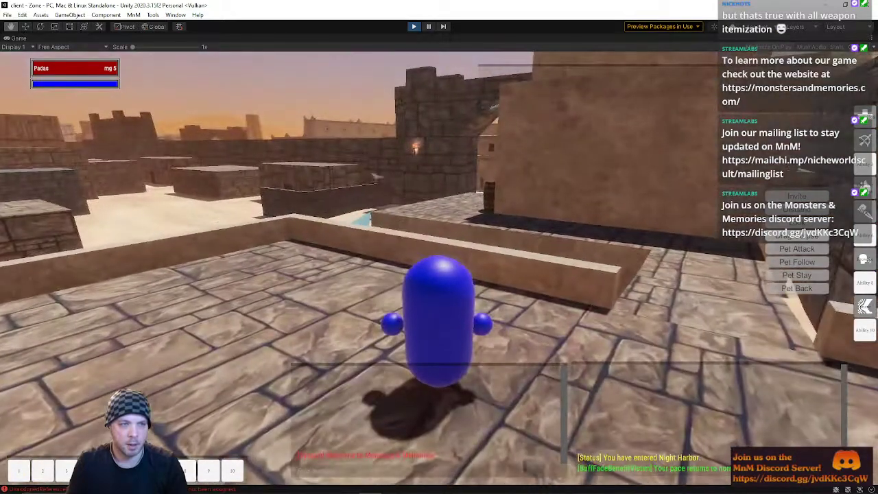
left_click(413, 29)
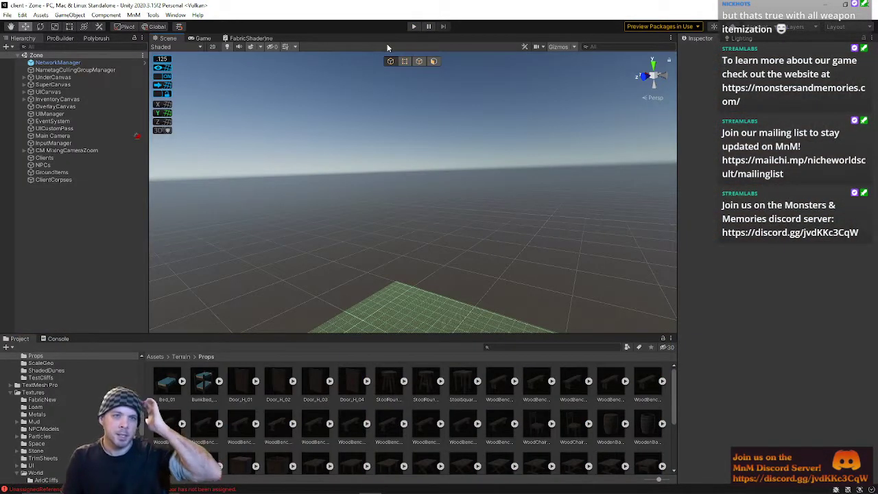
- Restart play mode, log in to TestWorld again and enter the world as the level 5 Wood Elf Ranger
left_click(413, 26)
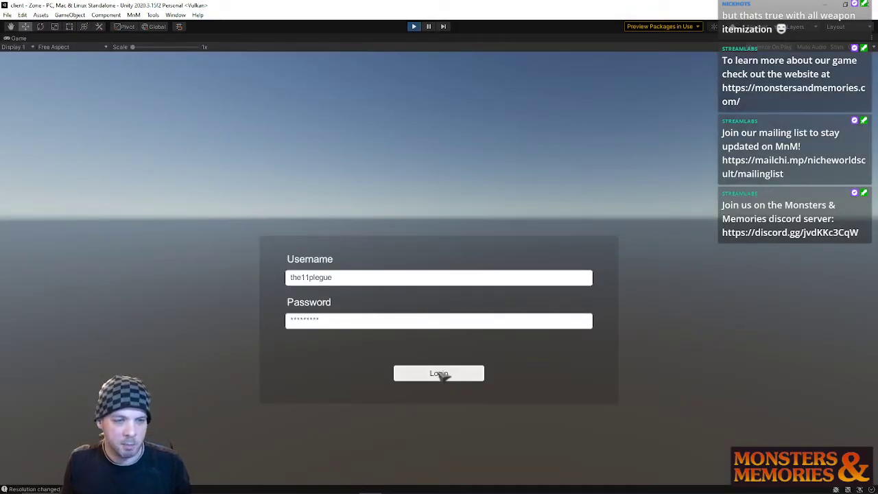
left_click(442, 372)
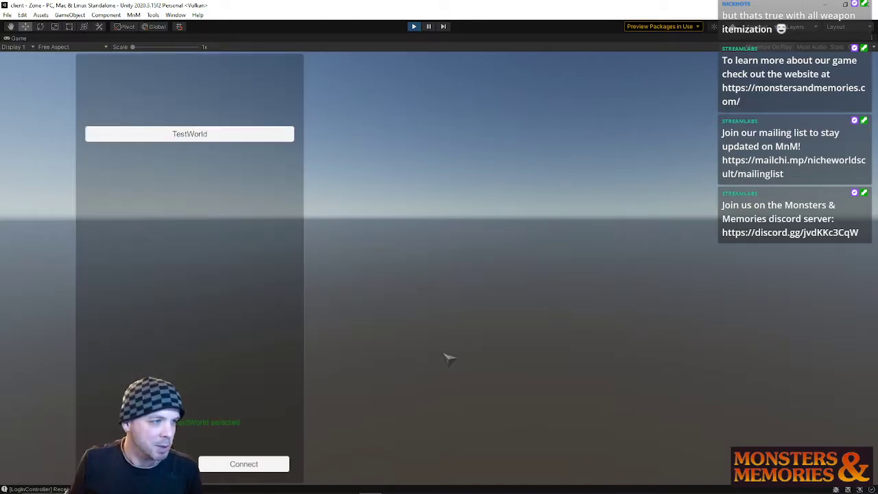
left_click(240, 467)
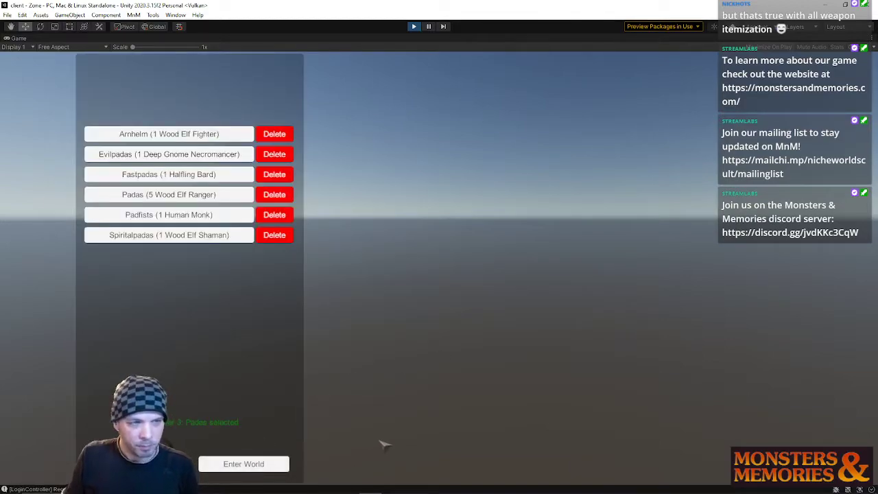
left_click(150, 198)
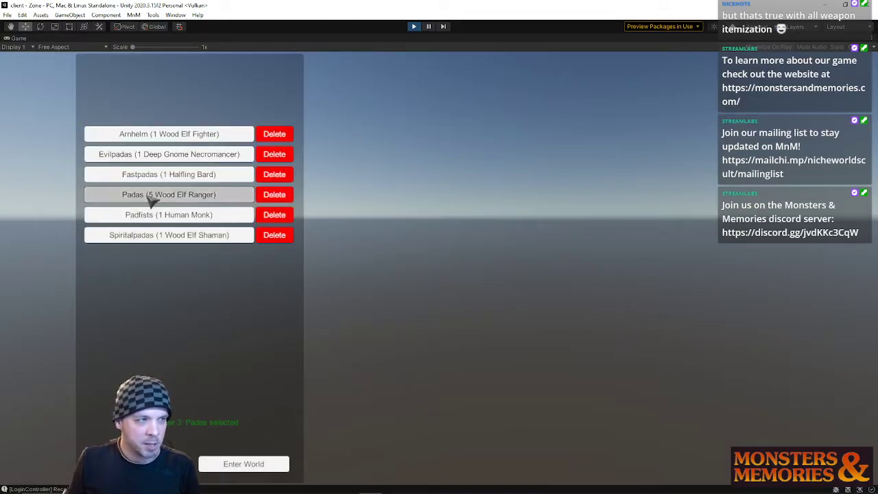
left_click(220, 465)
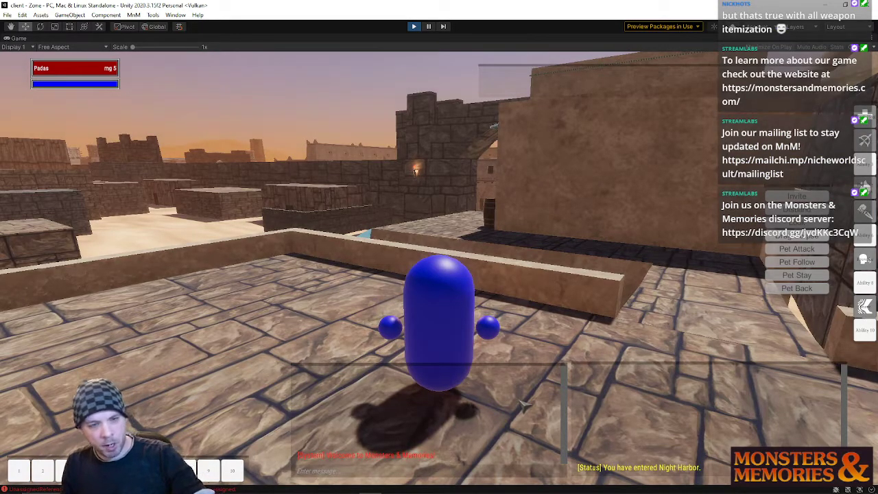
- Walk the character across the rooftop terrace, jump over the parapet, pass the barrel and head down to the street
mouse_move(423, 276)
right_mouse_down()
mouse_move(563, 276)
mouse_move(384, 275)
mouse_move(466, 275)
mouse_move(430, 276)
right_mouse_up()
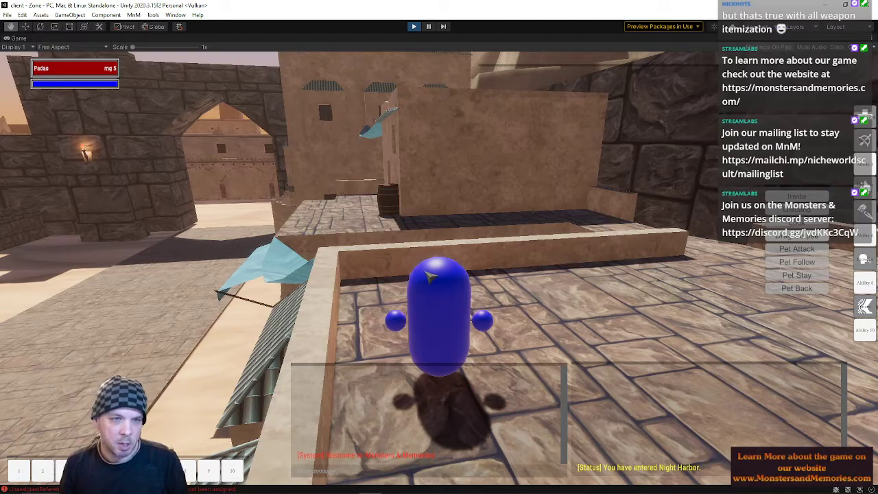
key("w")
right_click_drag(463, 277, 329, 281)
key("space")
key("w")
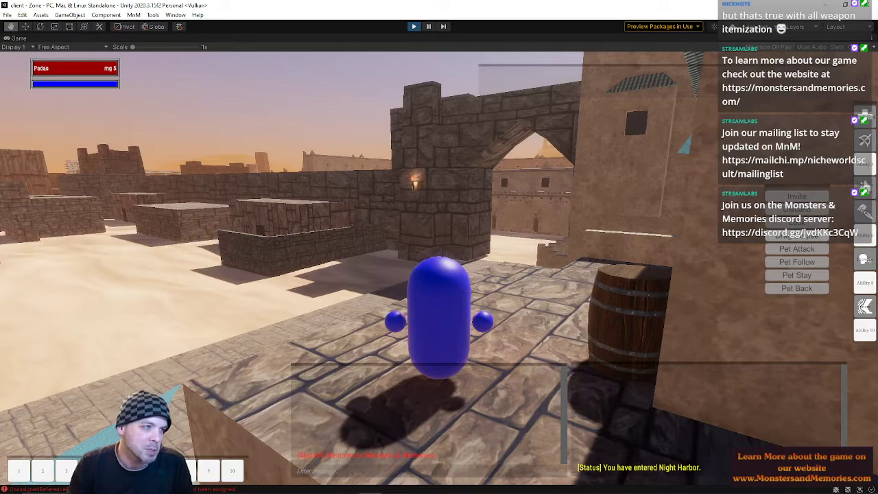
right_click_drag(339, 302, 316, 313)
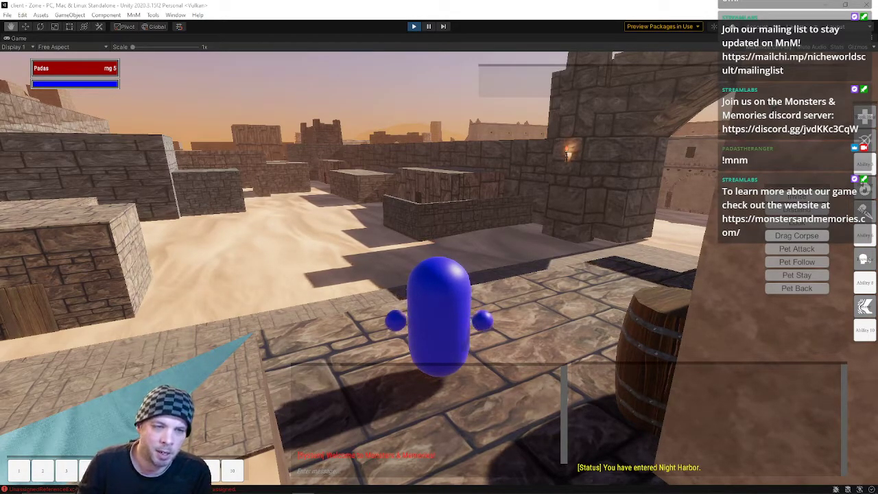
key("d")
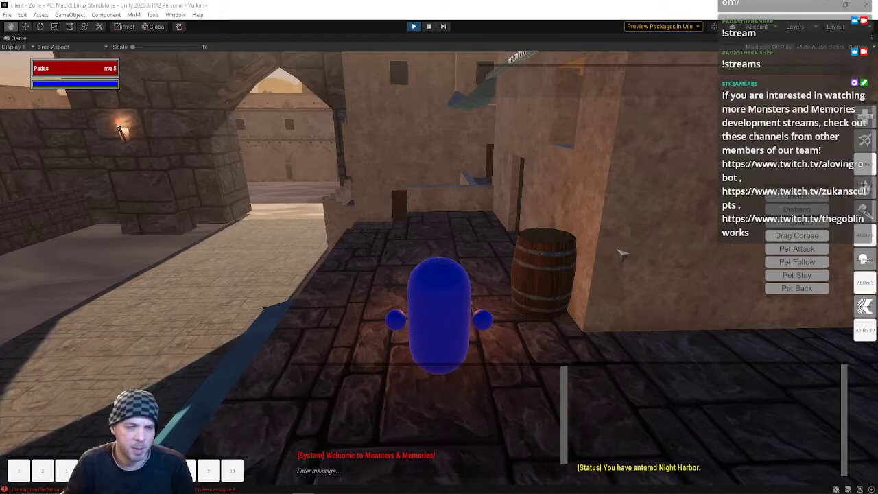
mouse_move(610, 268)
right_mouse_down()
mouse_move(876, 237)
mouse_move(610, 261)
mouse_move(823, 261)
mouse_move(734, 274)
mouse_move(610, 289)
mouse_move(618, 274)
right_mouse_up()
key("w")
key("w")
- Use the Boots of Speed from the character's bag, run out along the street and close the bag window
key("i")
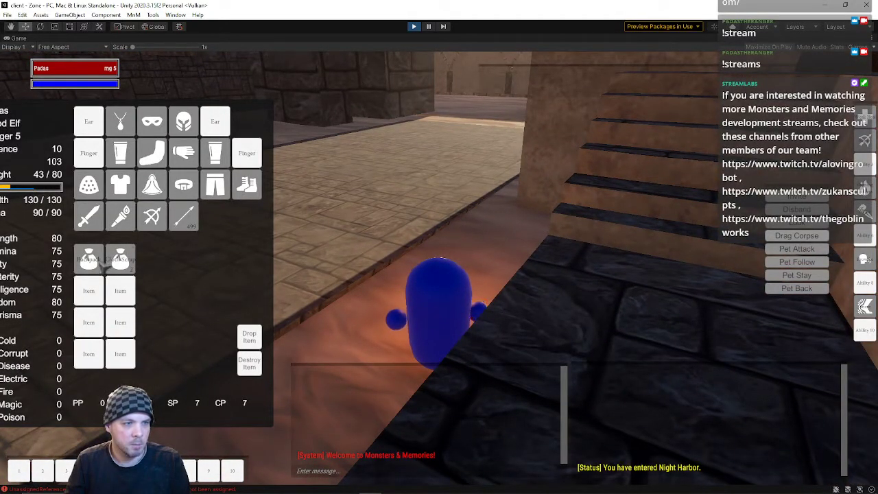
right_click(365, 192)
key("i")
key("w")
right_click_drag(478, 233, 365, 201)
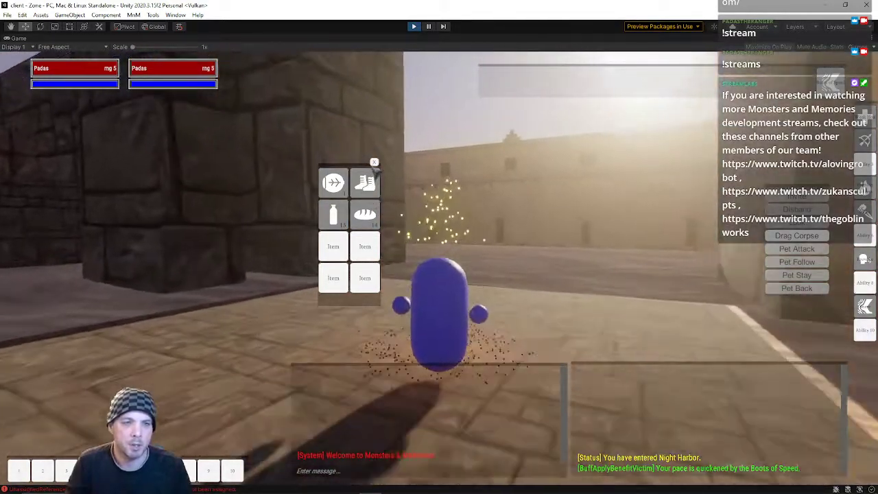
left_click(374, 162)
- Run the character along the street and through the narrow alley to the open area lined with arcaded buildings
key("w")
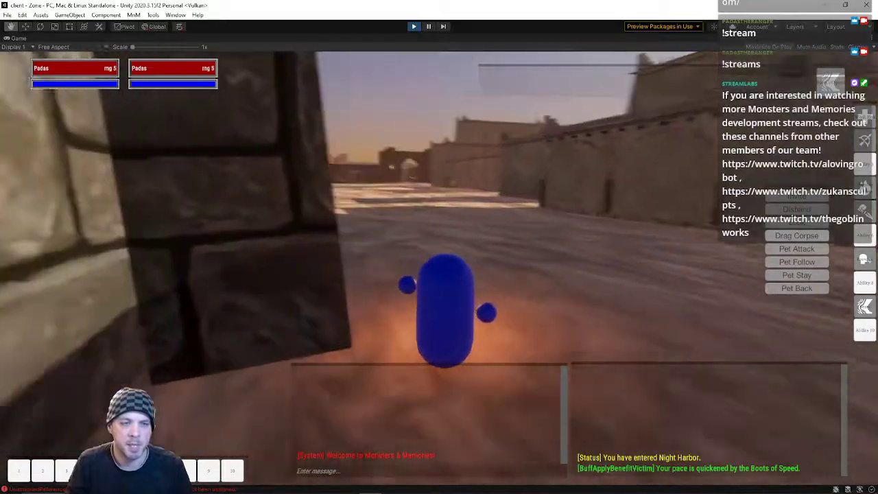
key("w")
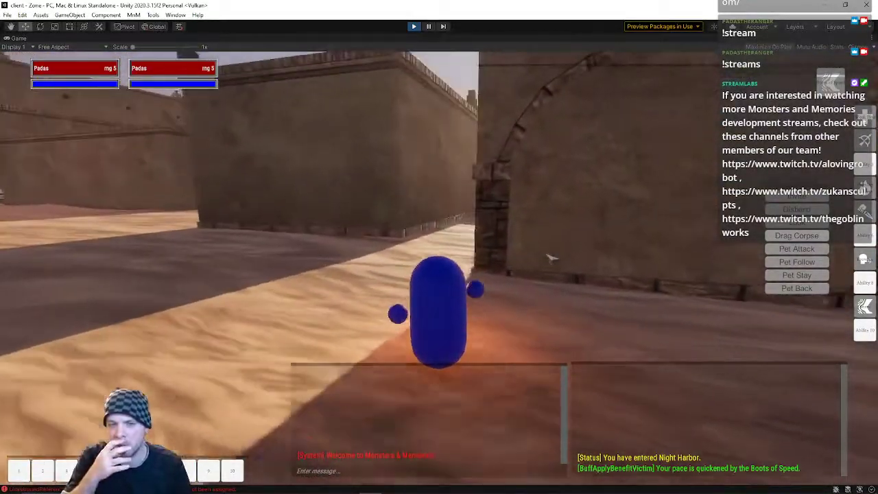
key("w")
key("d")
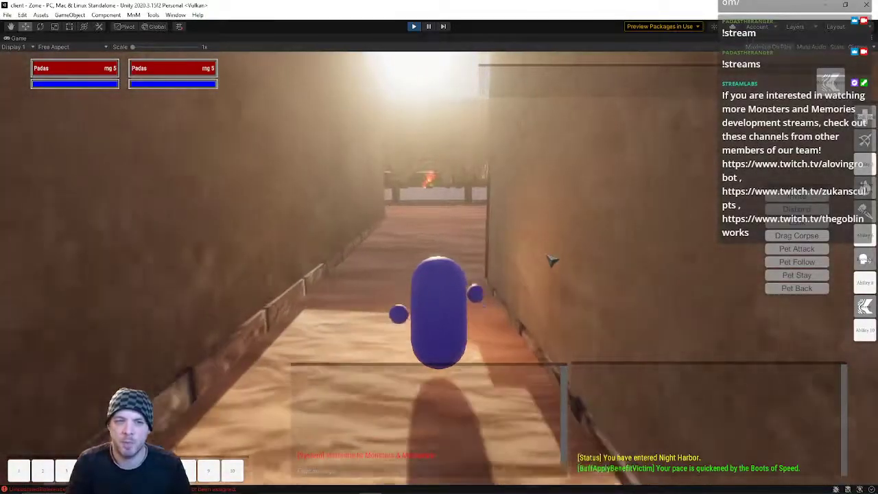
key("w")
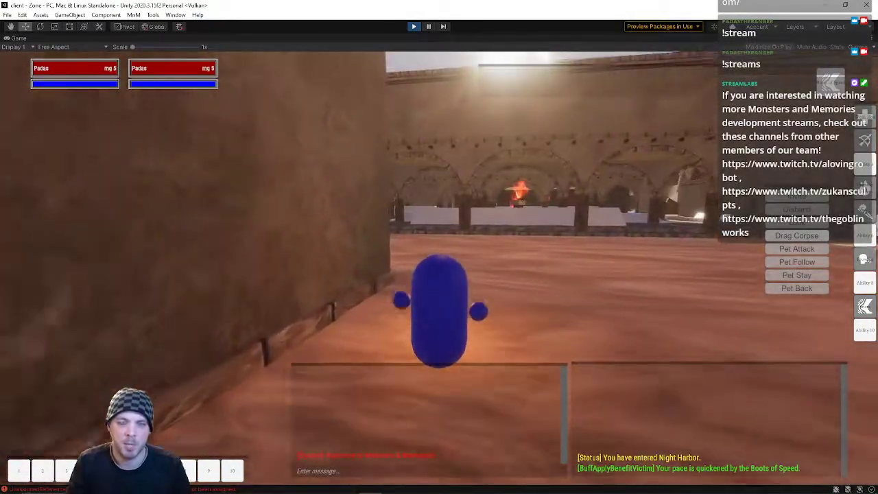
key("w")
key("d")
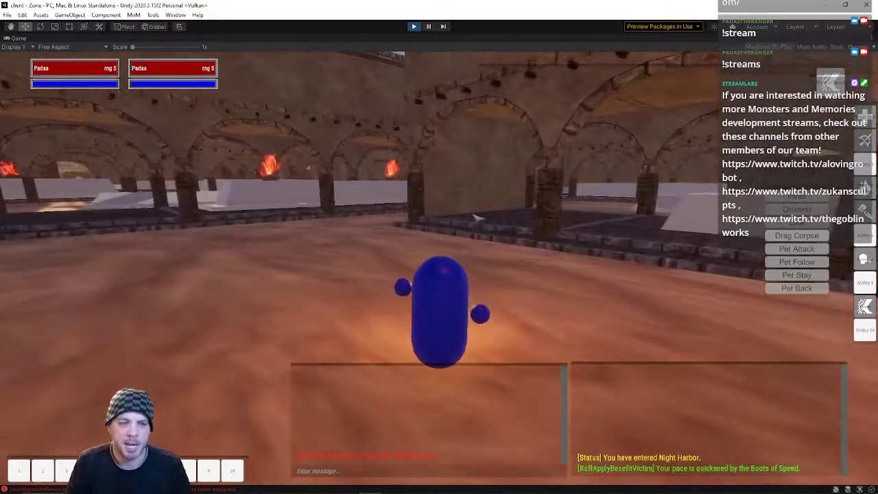
- Run past the arcades with the burning braziers and out into the wide open square
key("w")
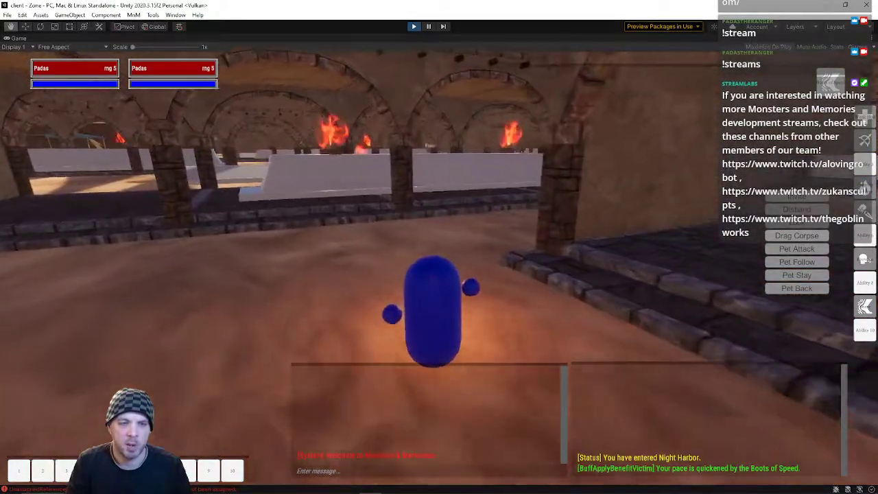
right_click_drag(479, 218, 439, 218)
key("w")
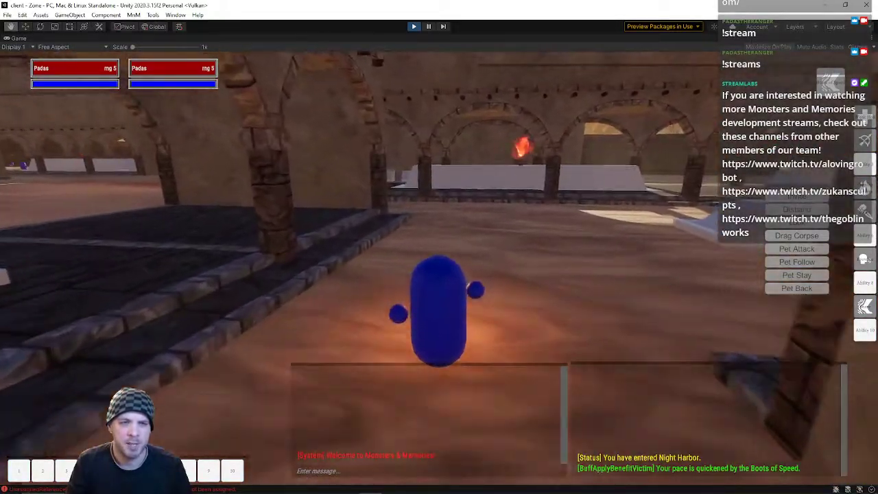
key("w")
key("a")
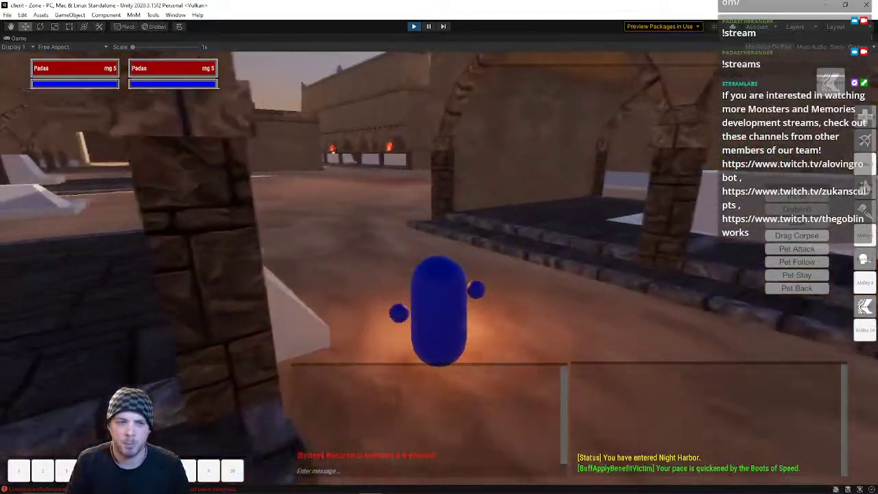
key("w")
key("a")
- Switch to the Photos app, browse the city and interior concept paintings, and return to the running game
mouse_move(386, 492)
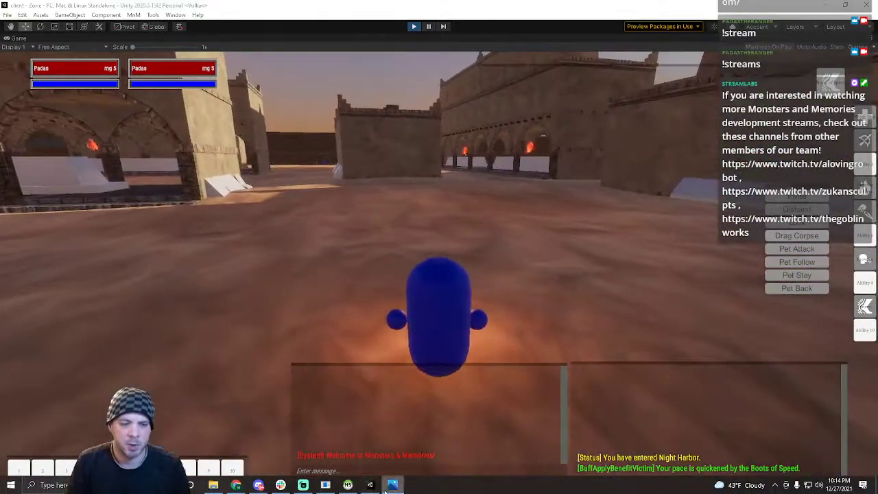
left_click(389, 487)
left_click_drag(232, 93, 189, 106)
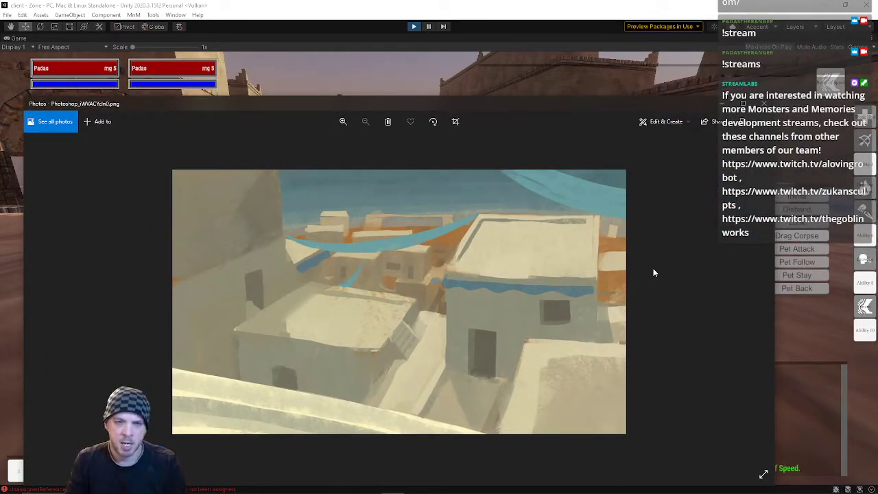
key("Right")
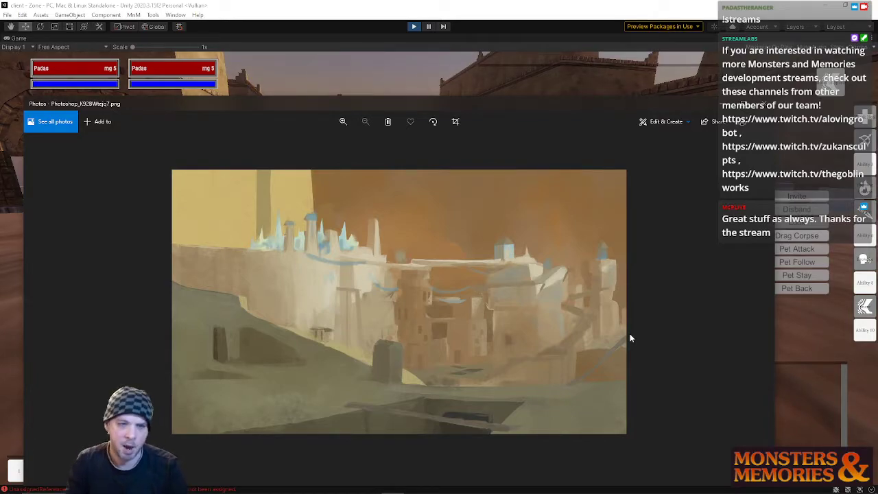
key("Right")
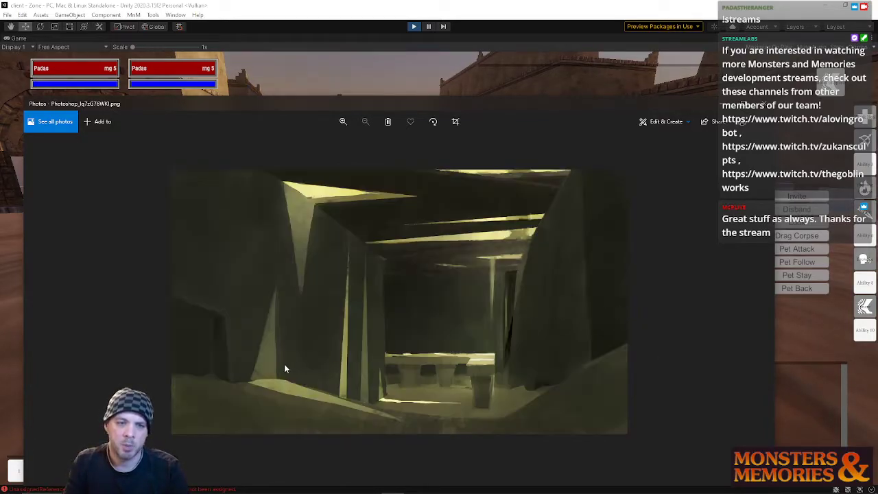
key("Right")
key("Right")
key("Right")
key("Right")
key("Left")
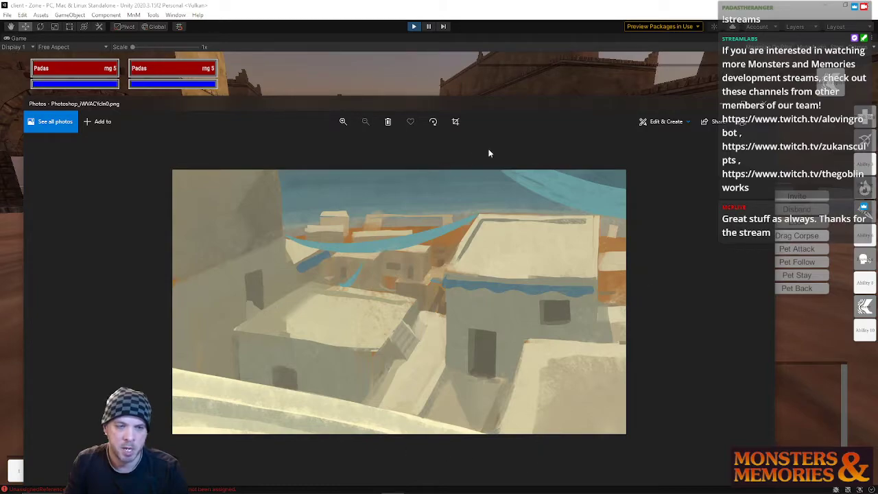
left_click_drag(597, 109, 877, 148)
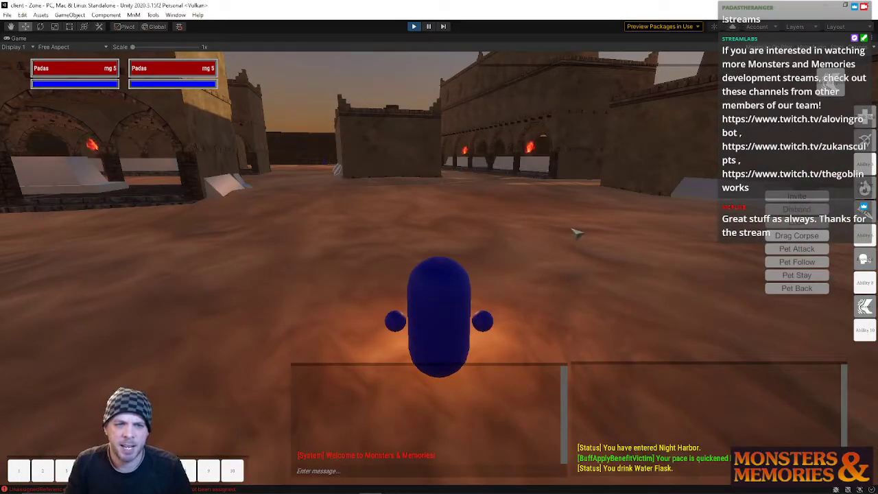
- Run across the square between the buildings and into the arcade, up to the banker NPC
right_click_drag(574, 231, 686, 231)
key("w")
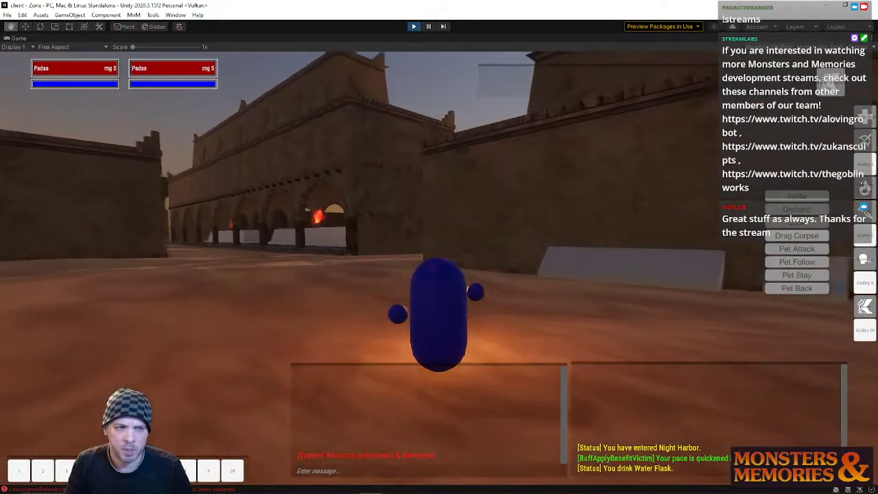
key("w")
right_click_drag(574, 231, 522, 232)
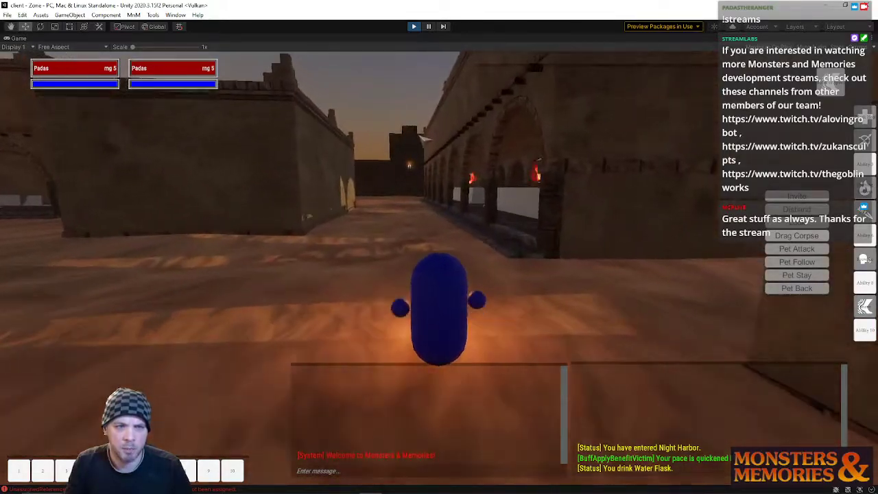
right_click_drag(574, 231, 686, 231)
key("w")
right_click_drag(490, 237, 398, 237)
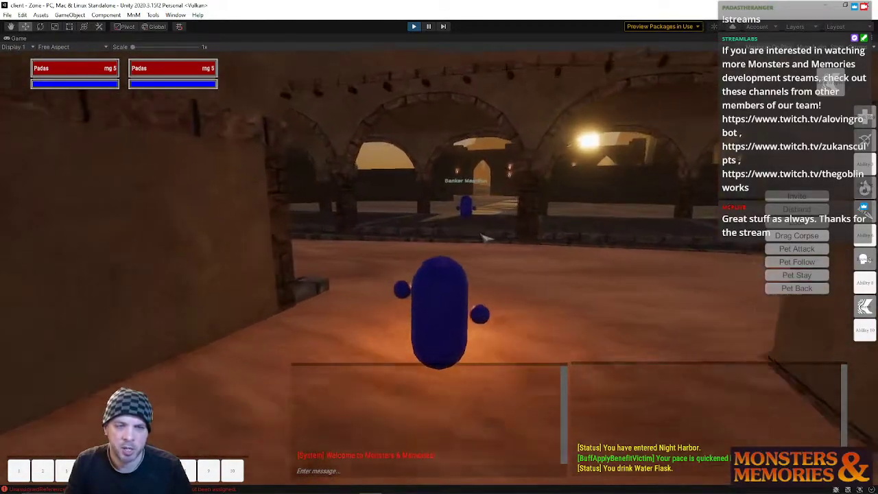
key("w")
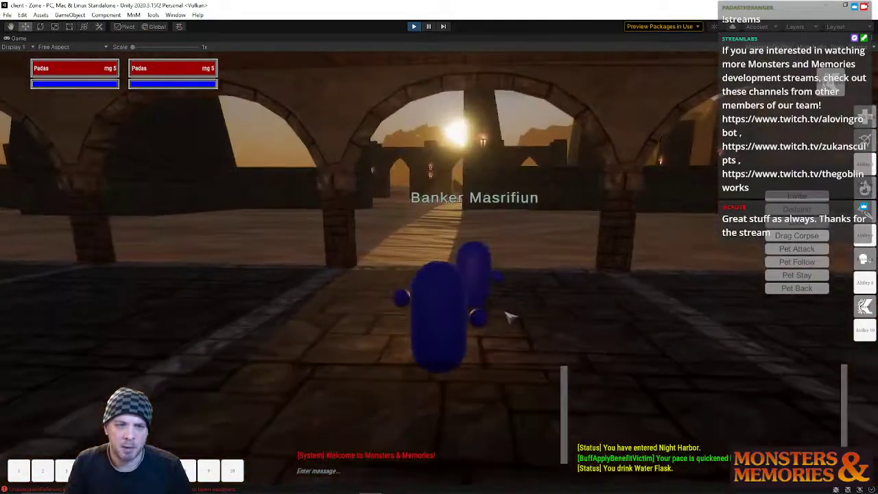
- Open the banker's bank window with the character inventory, and close both again
right_click(499, 299)
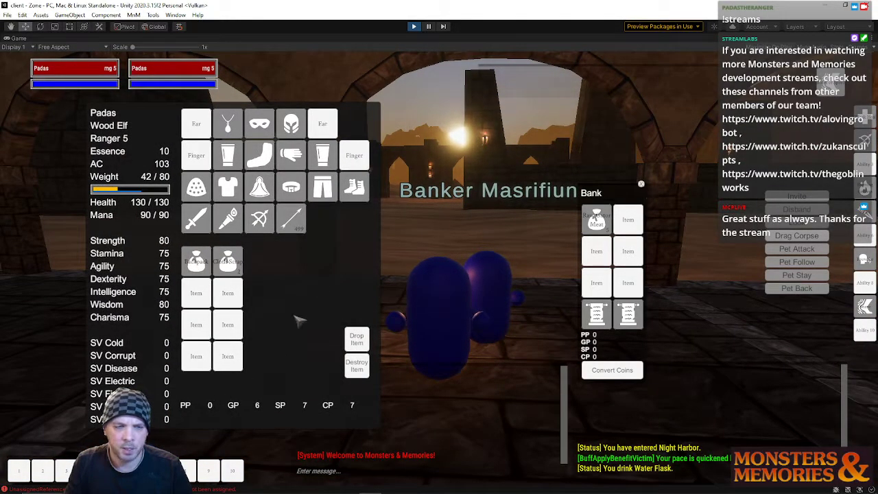
key("w")
key("i")
- Leave the arcade and run between the dark towers toward the torch-lit city wall with pointed arches
right_click_drag(549, 271, 517, 243)
key("w")
key("d")
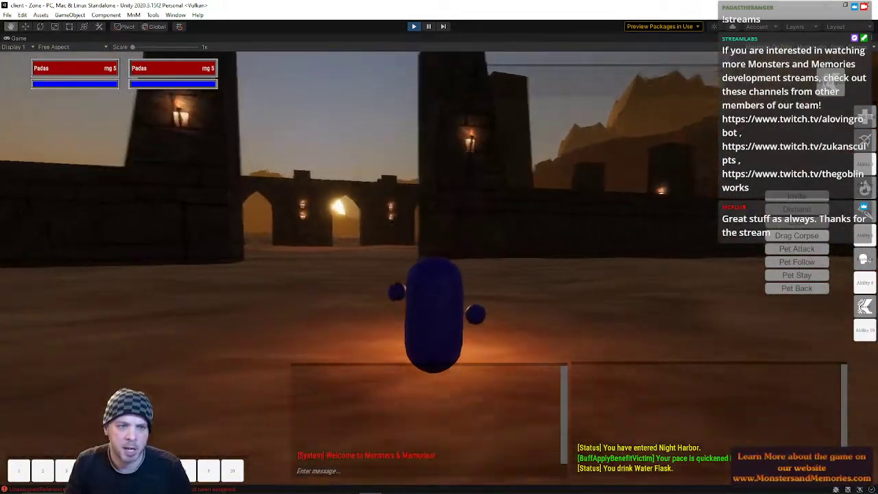
key("w")
key("a")
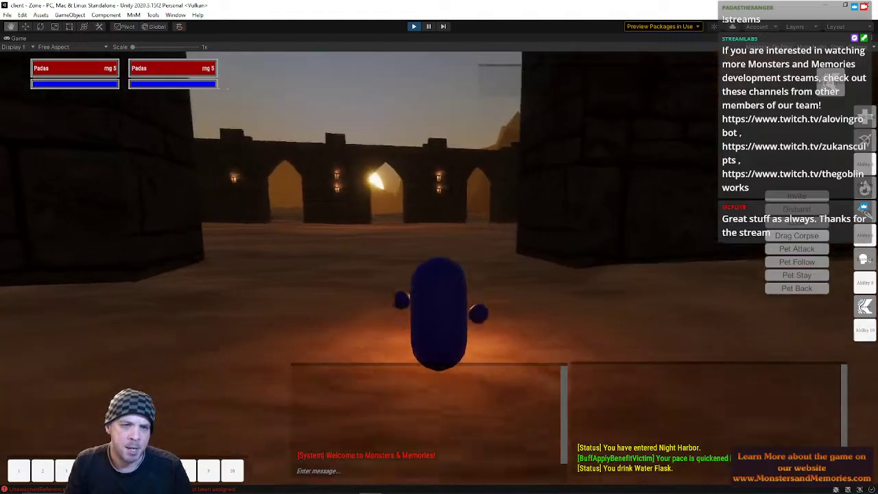
key("w")
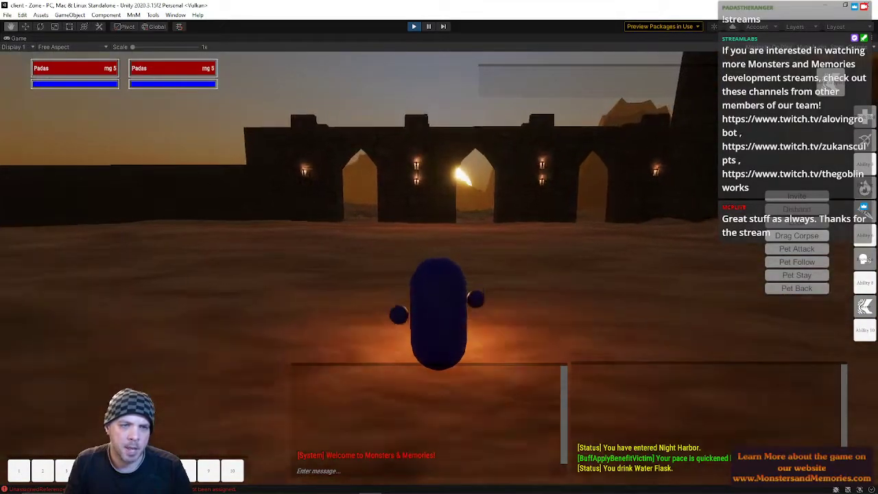
key("w")
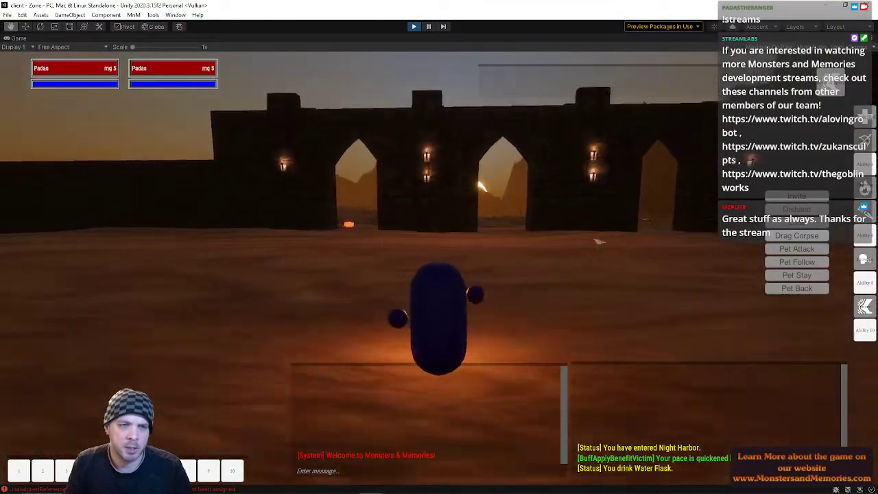
key("w")
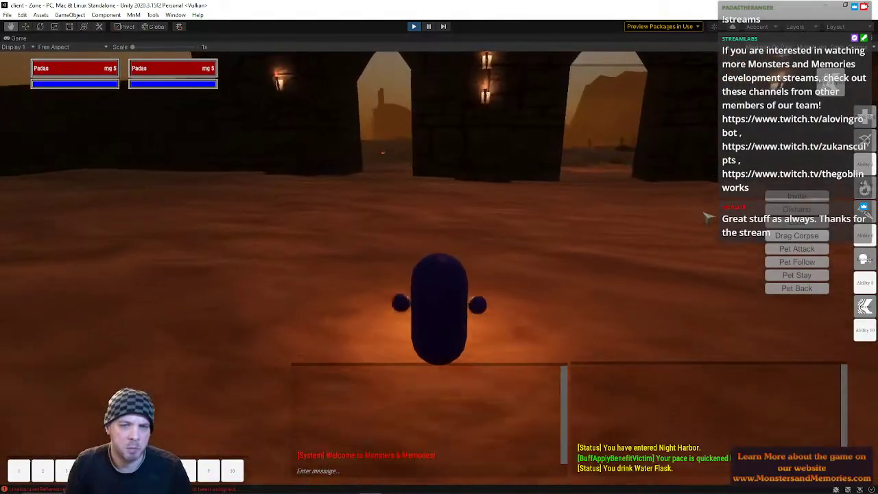
- Run through a pointed archway of the city wall and out into the desert
key("a")
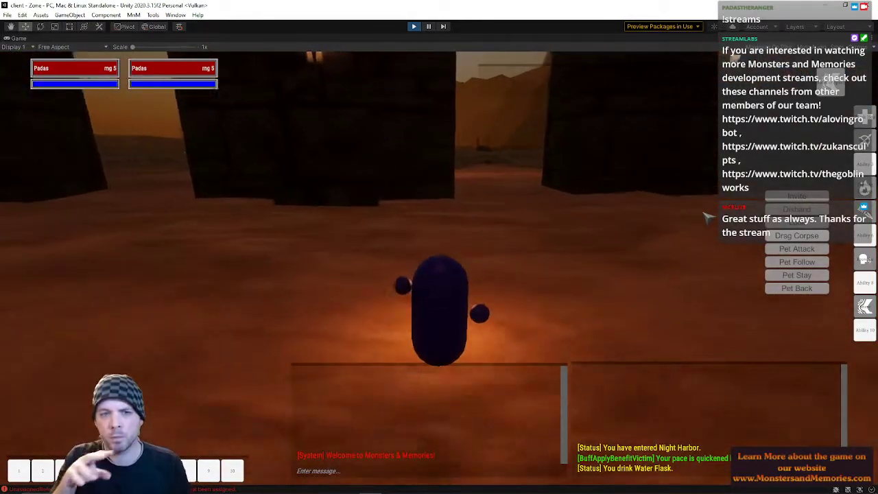
key("w")
key("a")
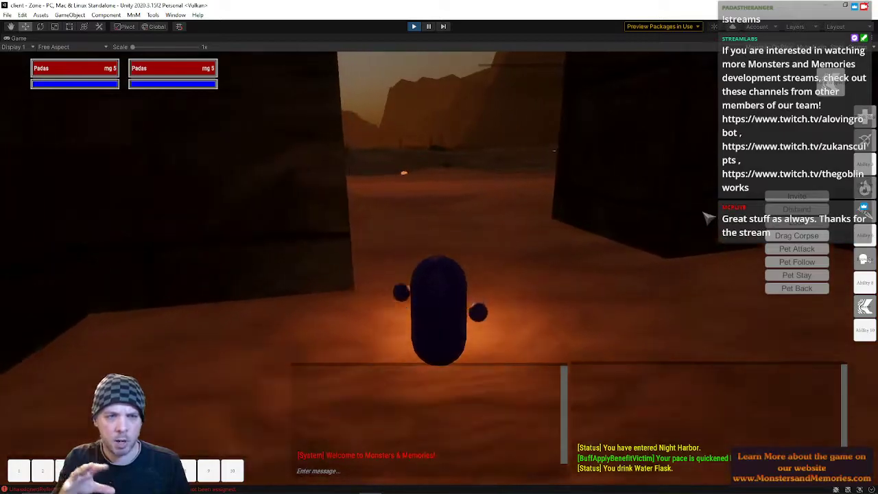
key("w")
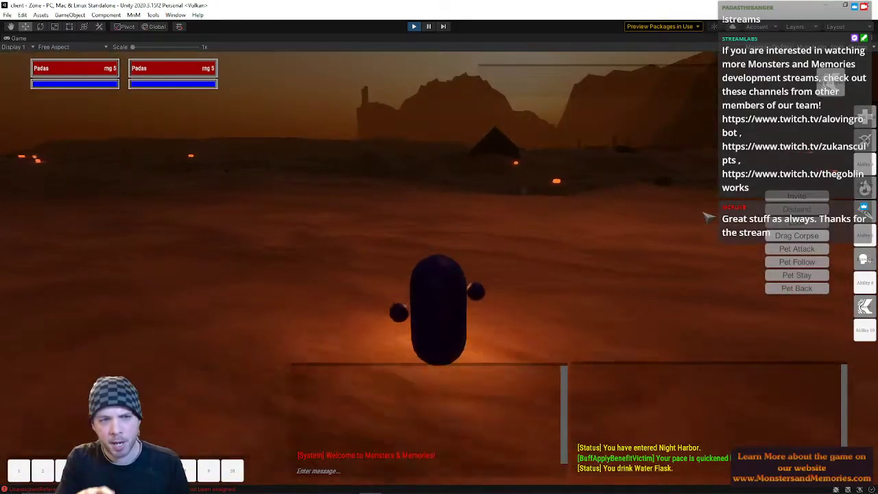
key("w")
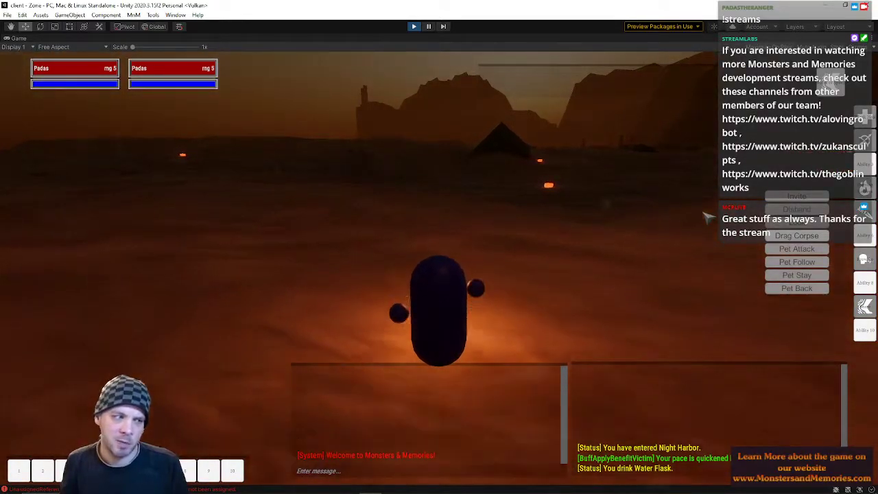
key("w")
- Examine the nighttime desert, the starry sky and the torch-lit city wall from outside the gate
right_click_drag(508, 229, 363, 213)
key("w")
right_click_drag(677, 145, 686, 274)
right_click_drag(480, 180, 261, 178)
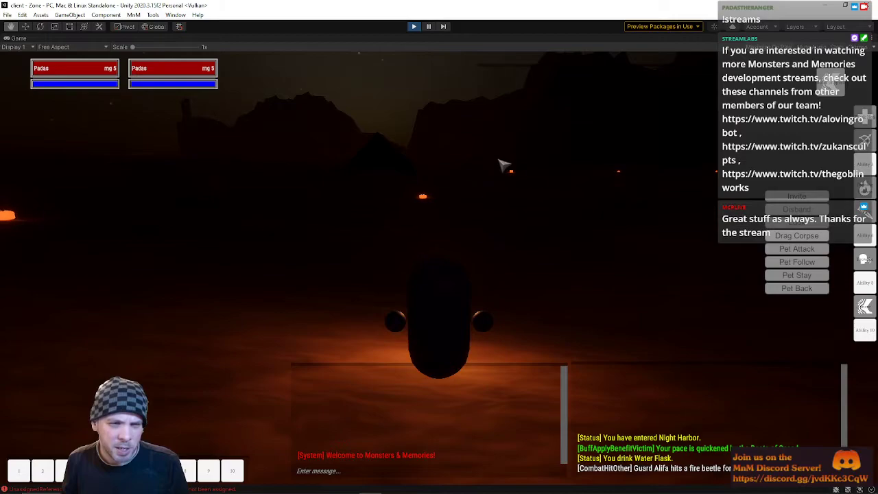
right_click_drag(513, 179, 389, 151)
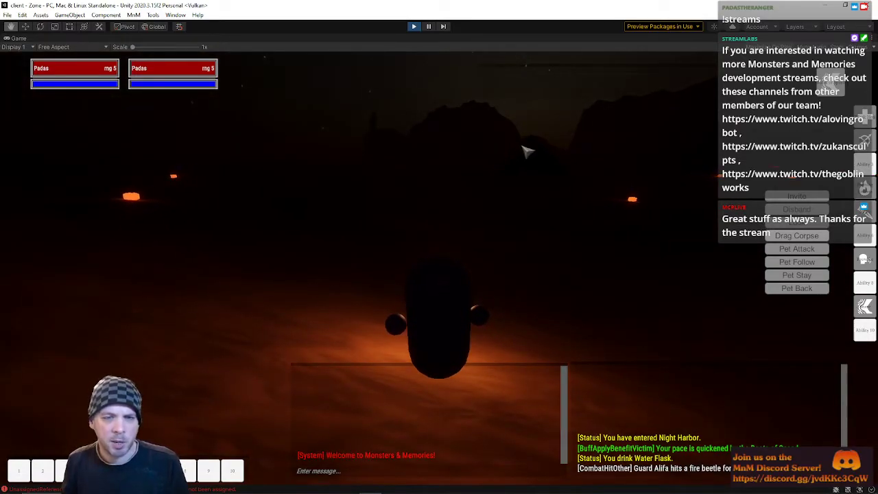
right_click_drag(573, 140, 710, 134)
right_click_drag(506, 176, 501, 198)
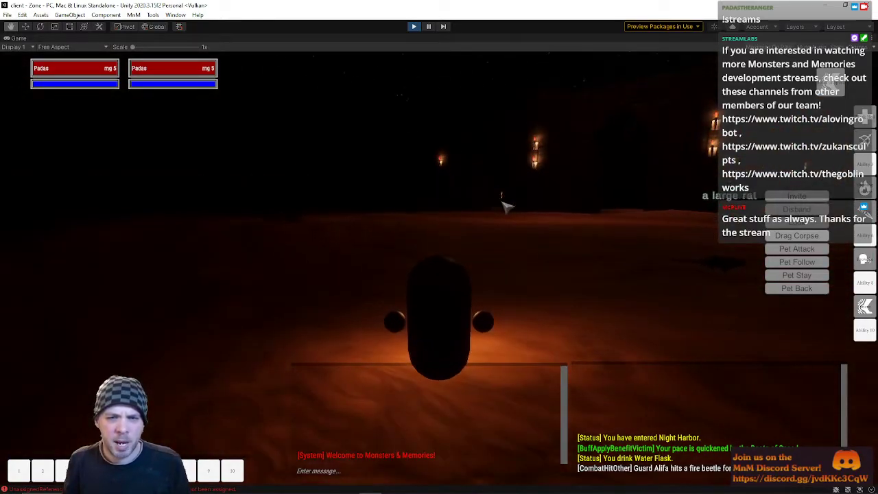
mouse_move(480, 309)
right_mouse_down()
mouse_move(443, 275)
mouse_move(477, 302)
right_mouse_up()
right_click_drag(477, 137, 440, 134)
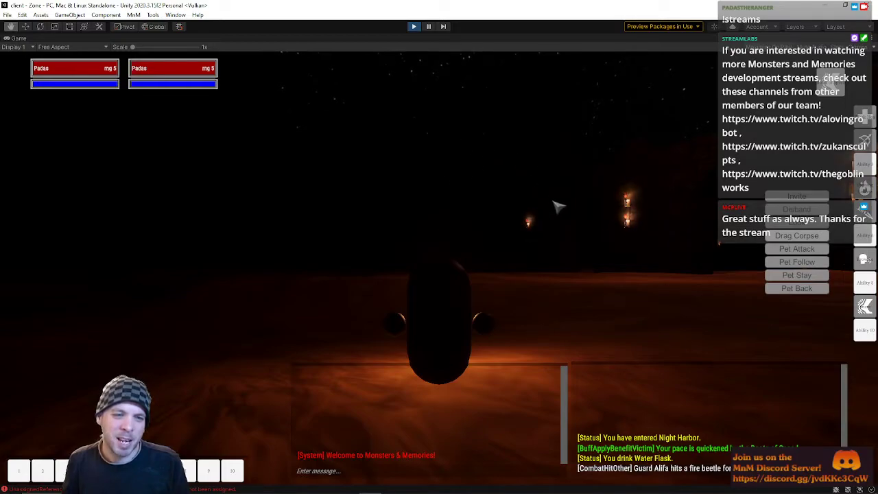
right_click_drag(500, 196, 516, 192)
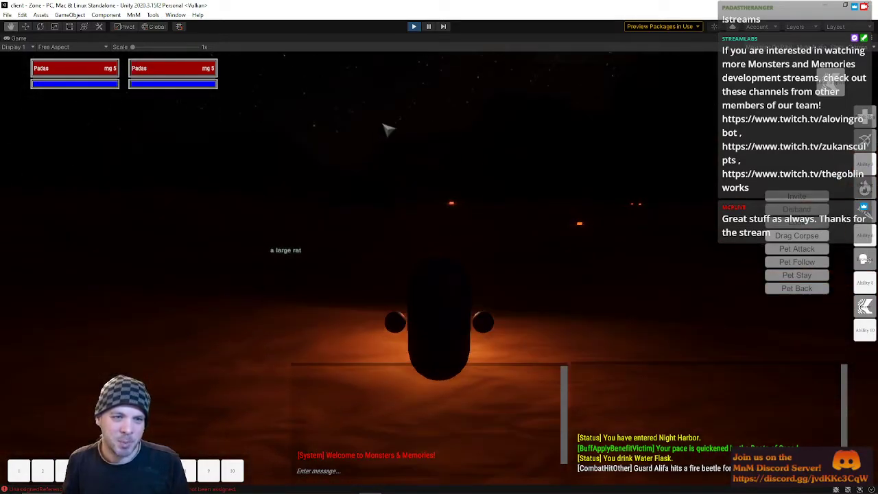
right_click_drag(431, 112, 556, 149)
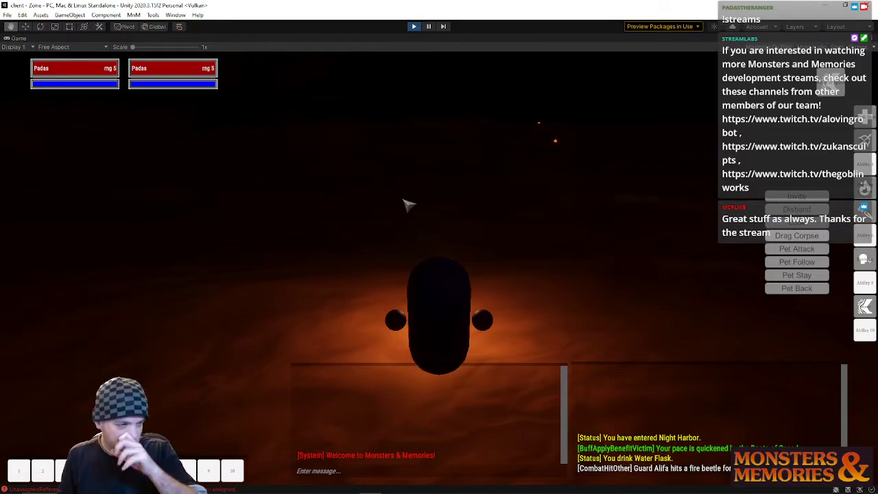
right_click_drag(450, 208, 576, 175)
- Run toward the torch-lit city wall, turn back to face the desert, and stop play mode
key("w")
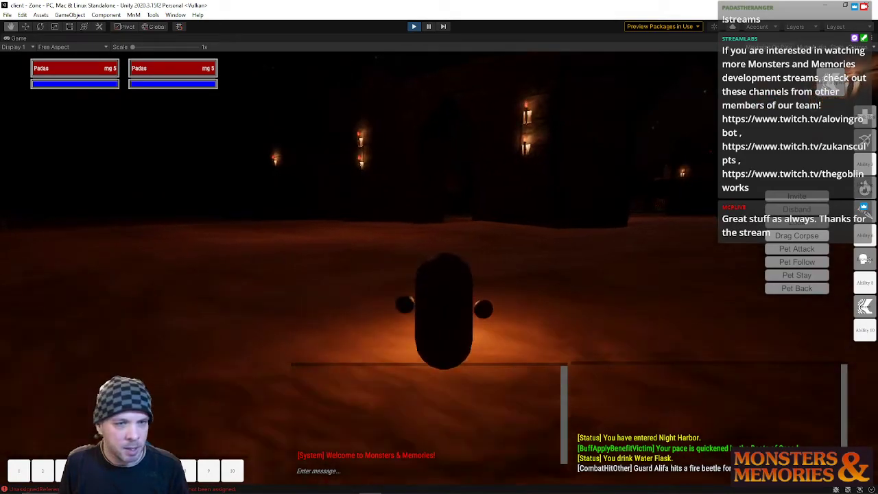
mouse_move(427, 198)
right_mouse_down()
mouse_move(508, 192)
mouse_move(428, 199)
right_mouse_up()
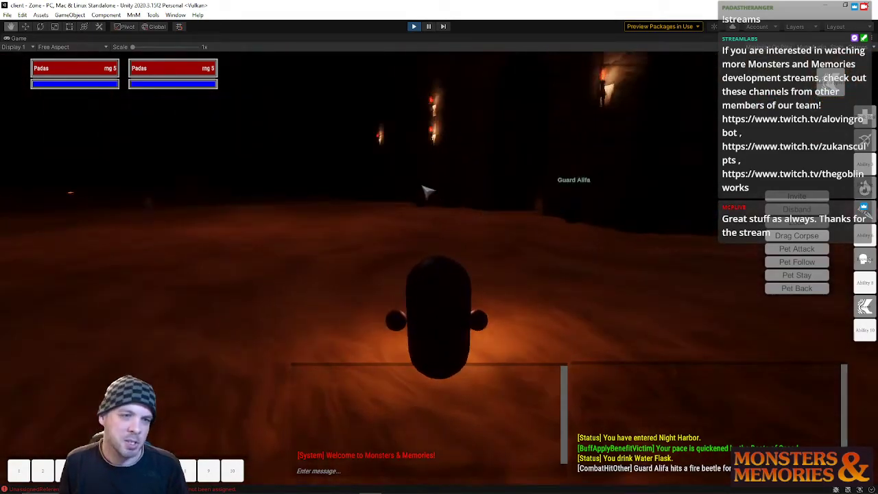
key("d")
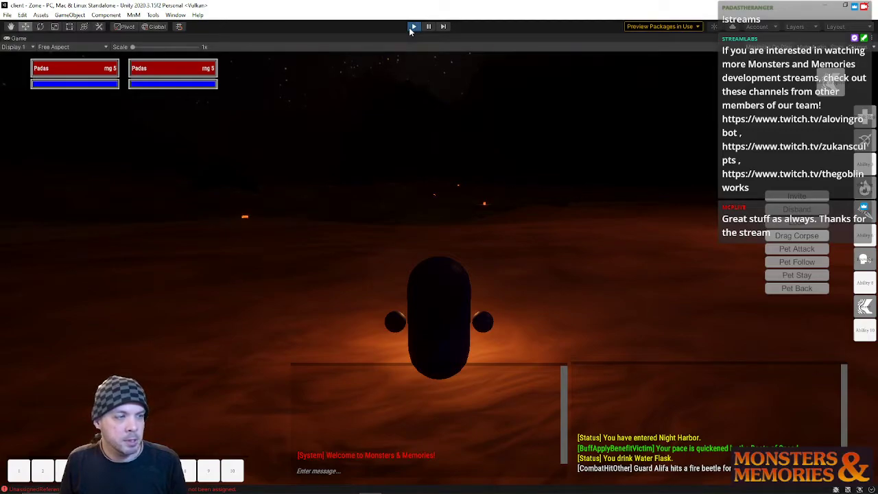
left_click(413, 26)
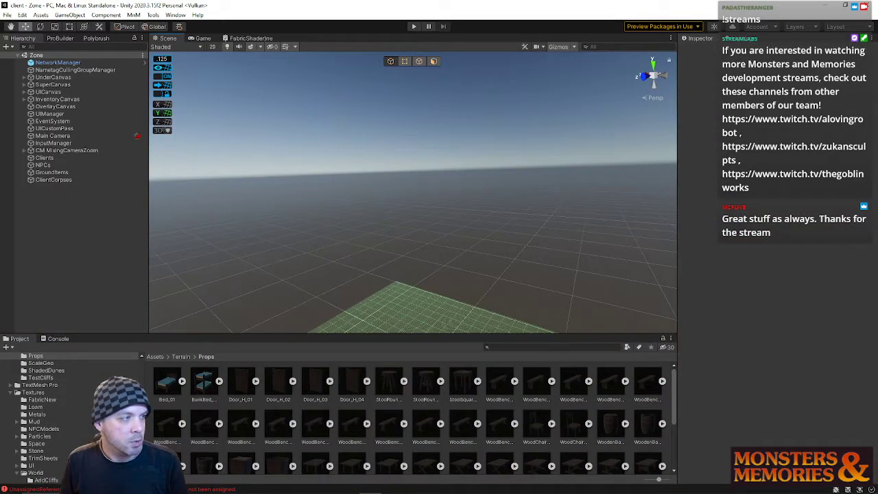